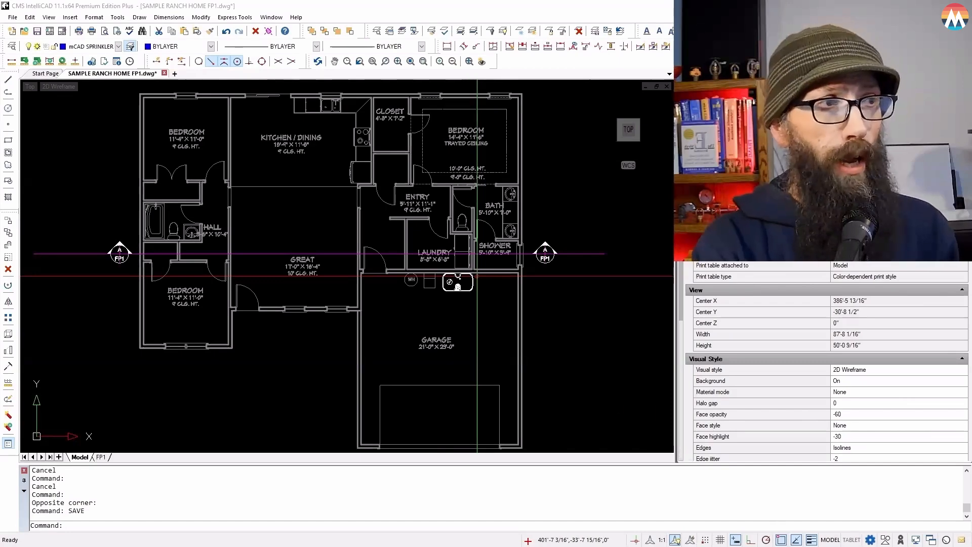
- Examine the NFPA 13D note blocks in the template column, from fireplace and oven or cooktop to bathrooms, closets and shadow areas
scroll(559, 298, "down", 3)
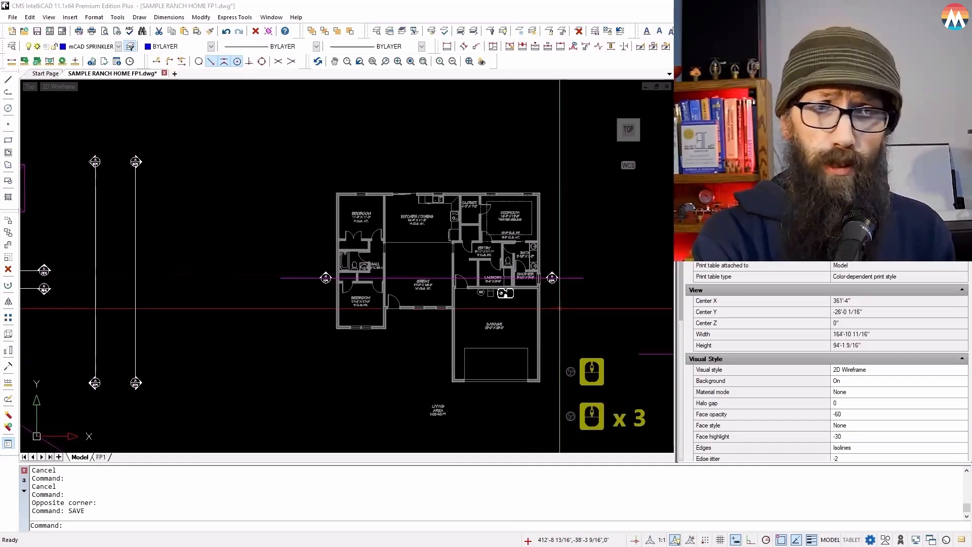
scroll(560, 307, "down", 2)
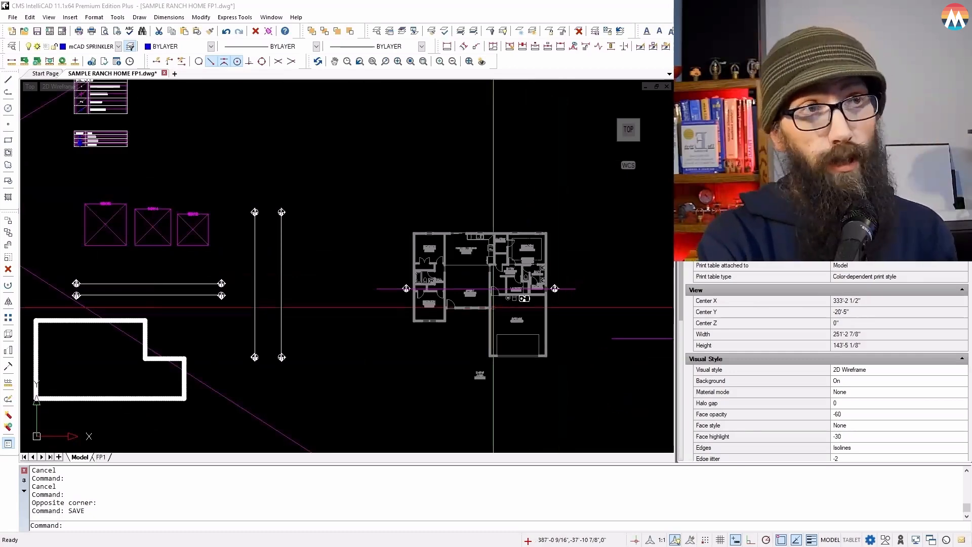
scroll(494, 308, "down", 2)
scroll(493, 308, "down", 3)
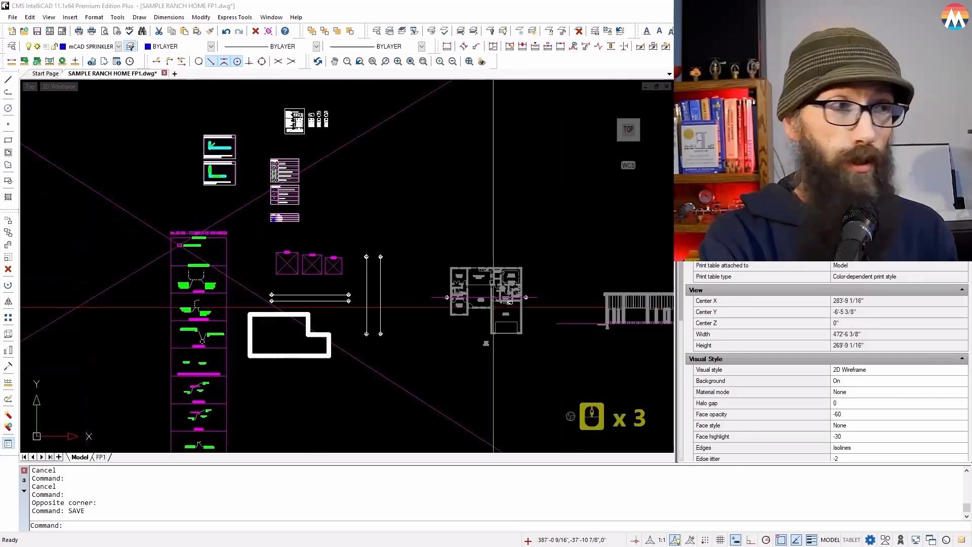
scroll(153, 319, "up", 2)
scroll(228, 284, "up", 5)
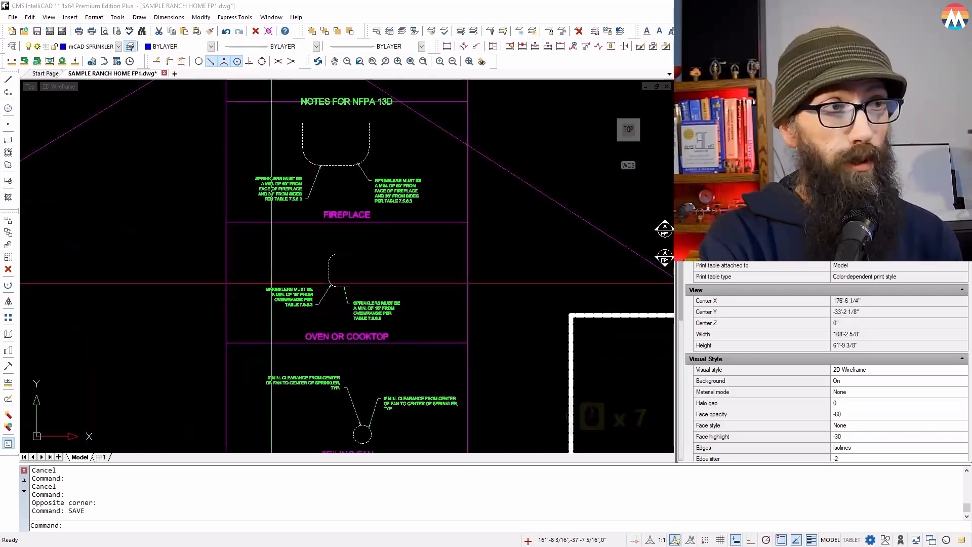
scroll(365, 177, "down", 1)
scroll(381, 220, "up", 3)
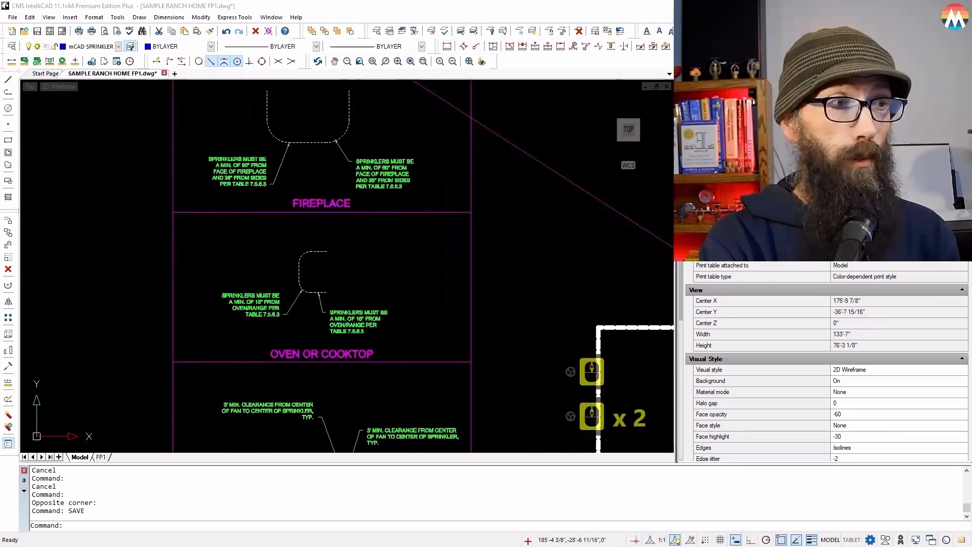
scroll(282, 274, "down", 3)
scroll(282, 274, "down", 5)
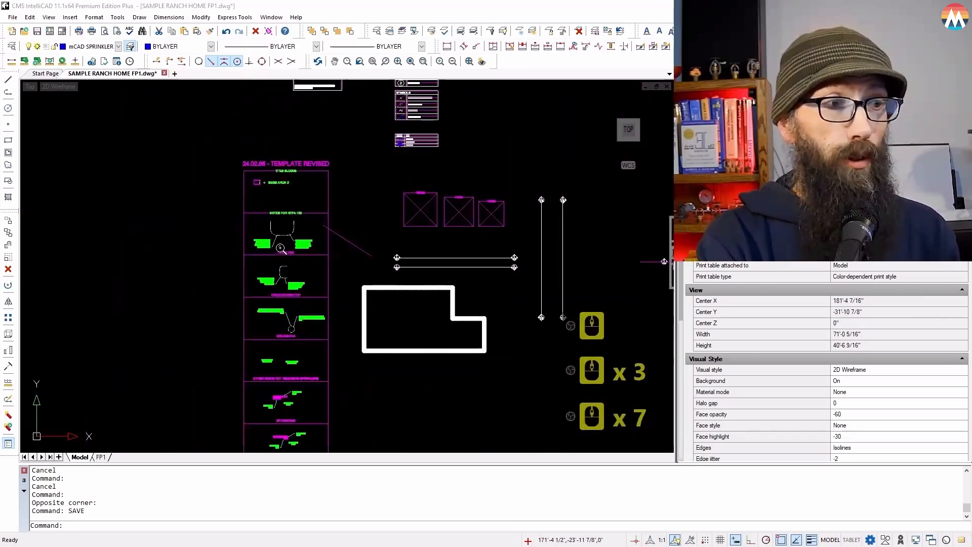
scroll(276, 419, "up", 6)
scroll(276, 420, "down", 6)
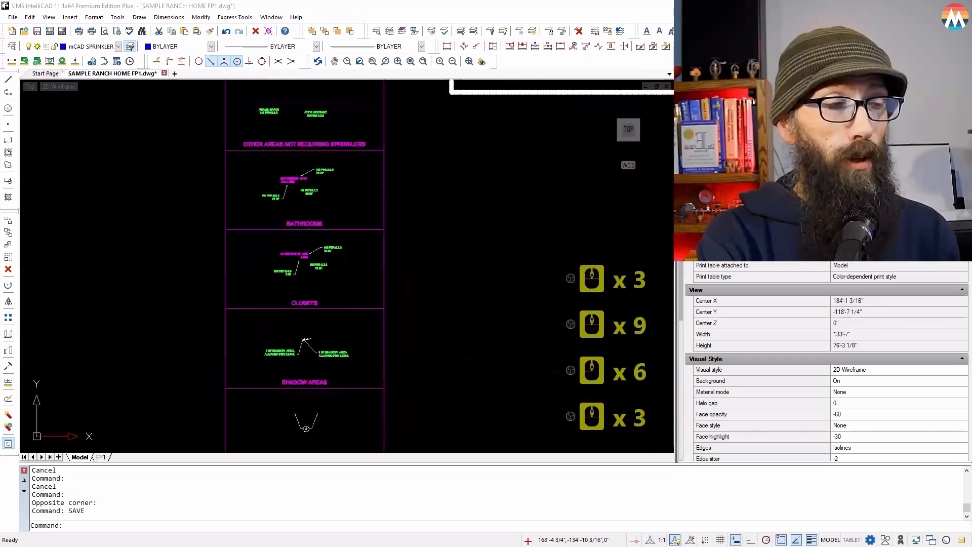
scroll(280, 337, "down", 4)
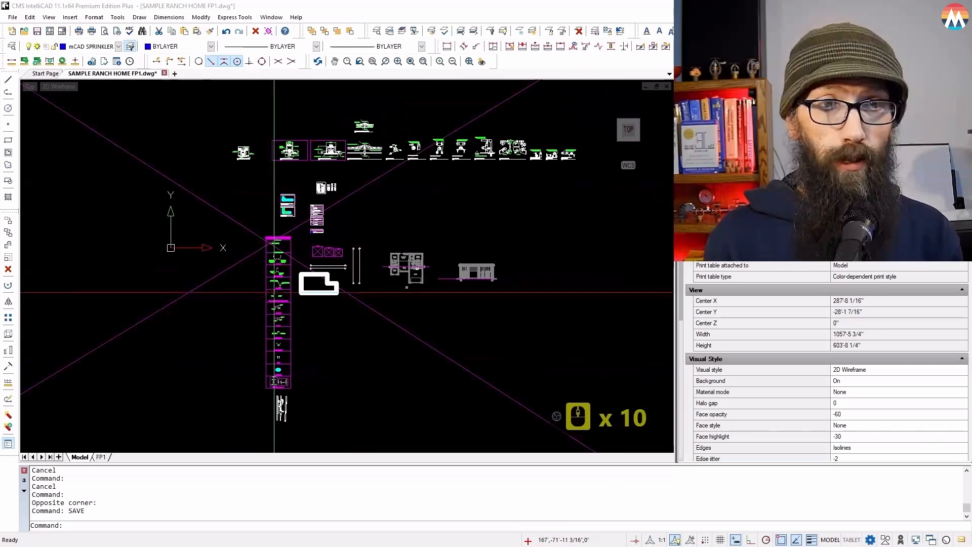
- Look over the floor plan, the section view and the title block area heading the revised template's notes column
scroll(421, 258, "up", 3)
scroll(422, 258, "up", 1)
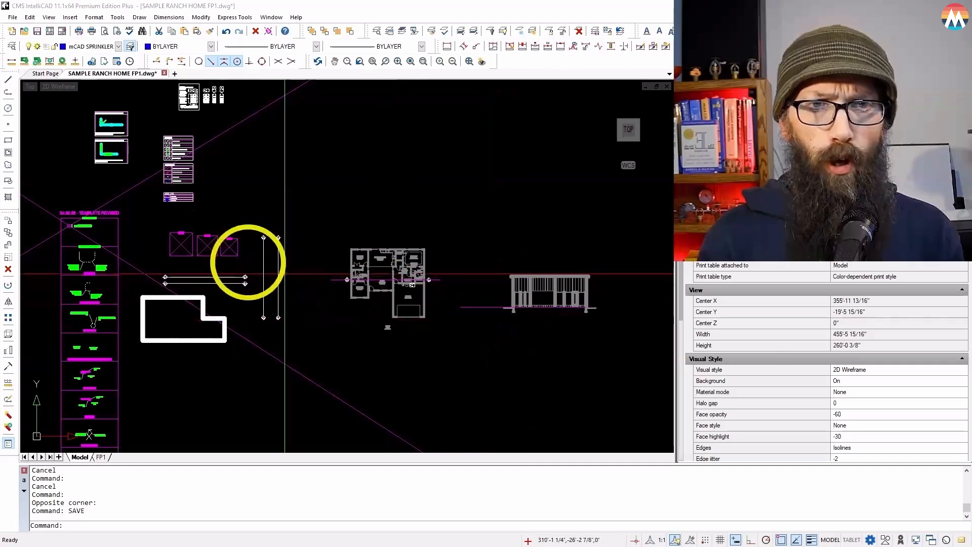
scroll(120, 238, "down", 3)
scroll(93, 231, "up", 4)
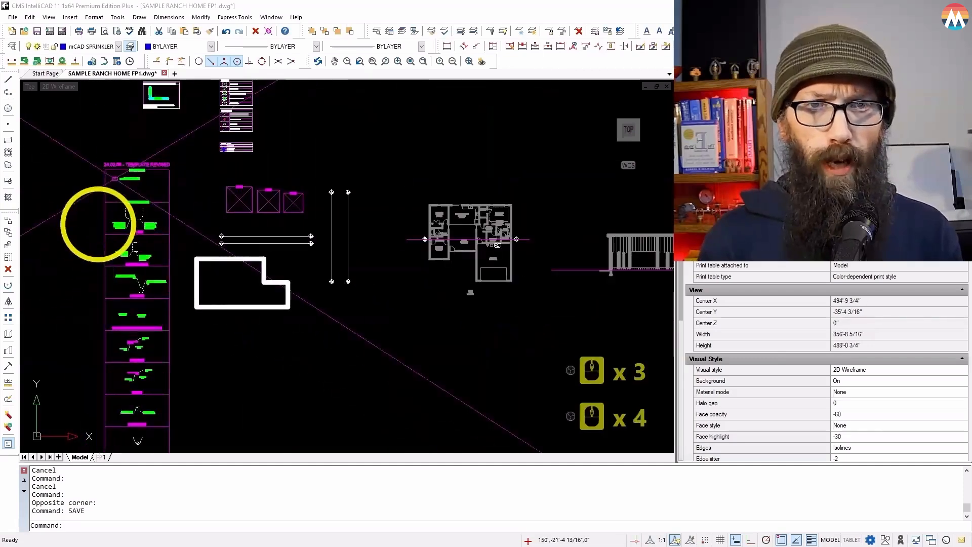
scroll(188, 216, "down", 1)
scroll(142, 192, "up", 5)
scroll(206, 196, "down", 2)
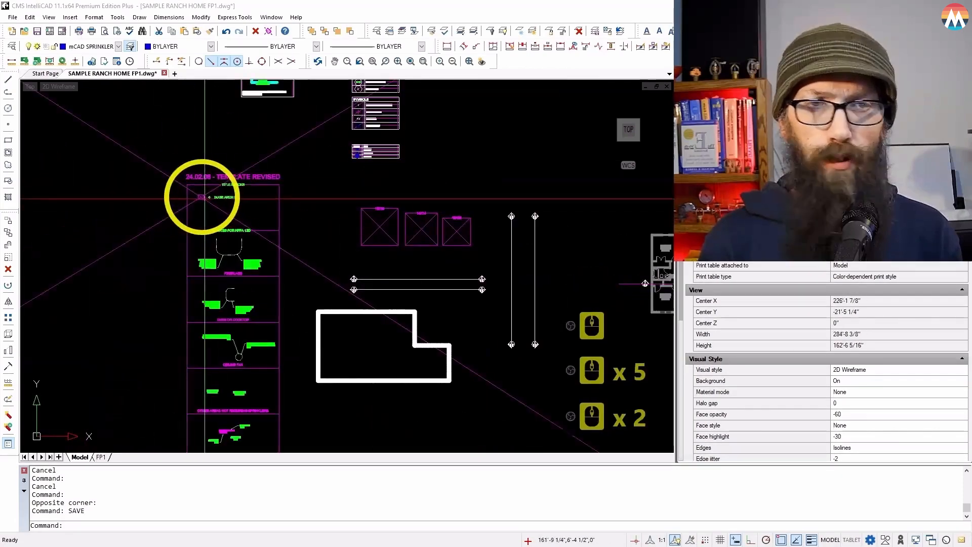
scroll(203, 198, "up", 5)
scroll(449, 124, "down", 6)
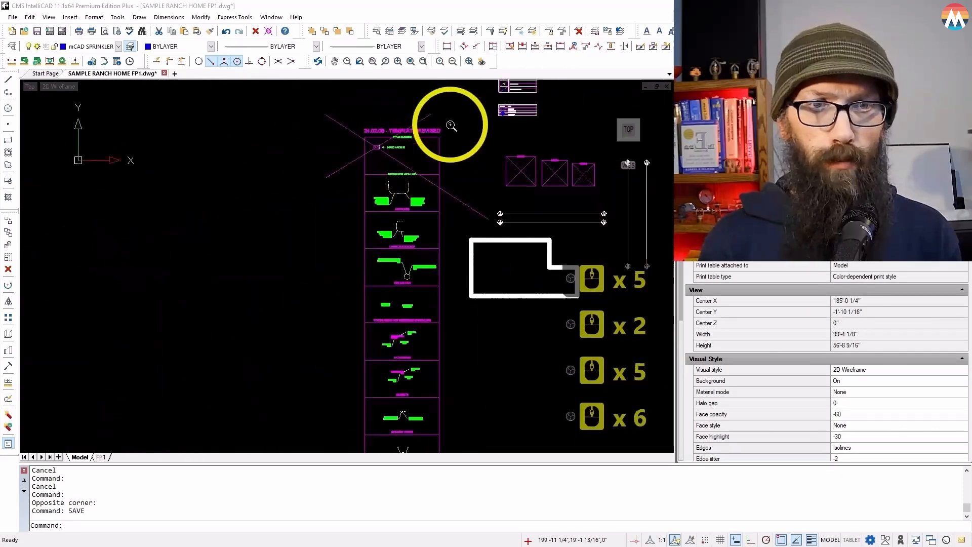
scroll(430, 195, "down", 2)
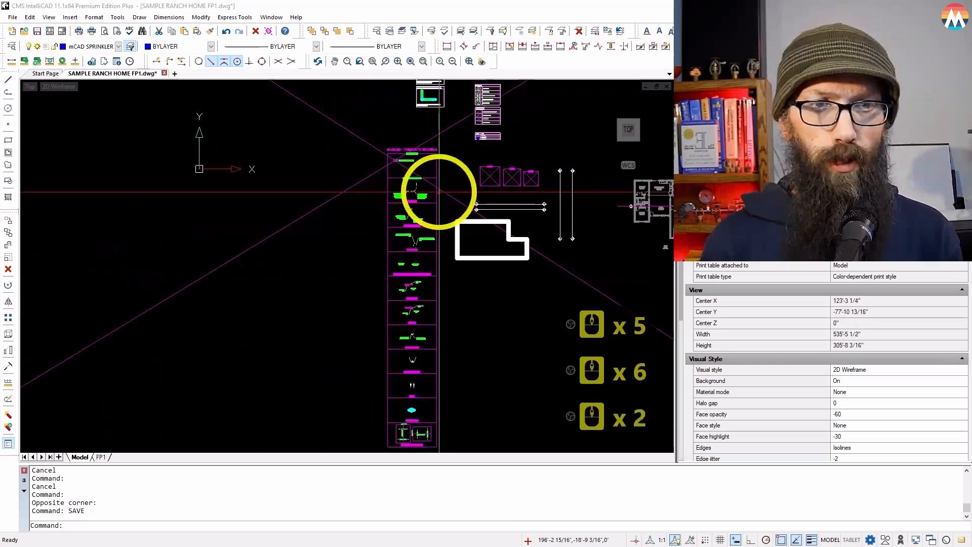
scroll(438, 191, "down", 1)
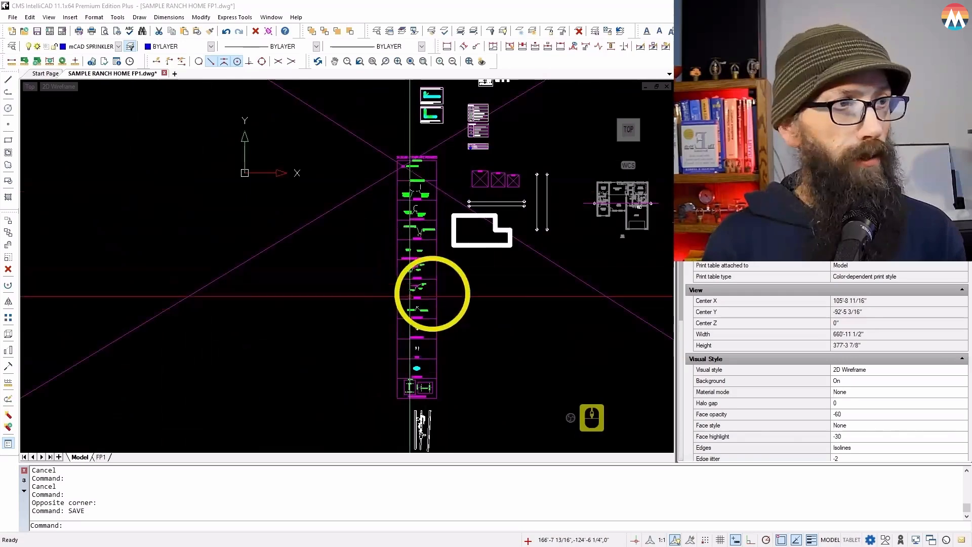
- Examine the NS PER 8.3.3 notes for closets 24 SF and less in the template's CLOSETS block
scroll(413, 277, "up", 9)
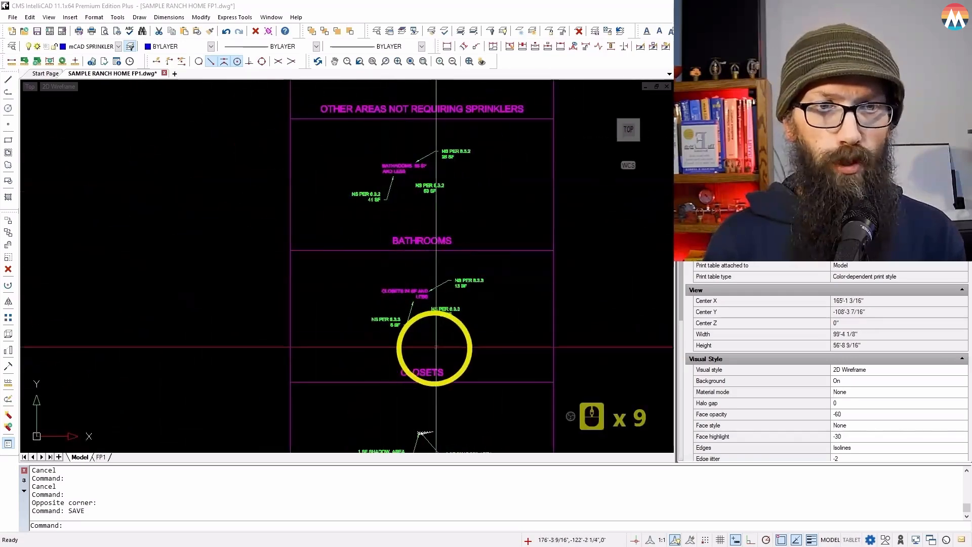
scroll(462, 397, "up", 2)
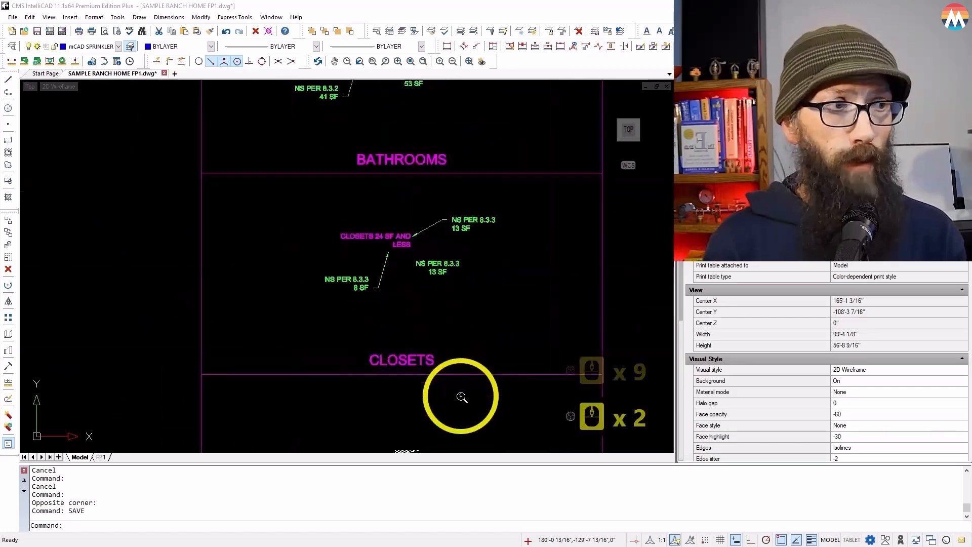
scroll(446, 283, "up", 4)
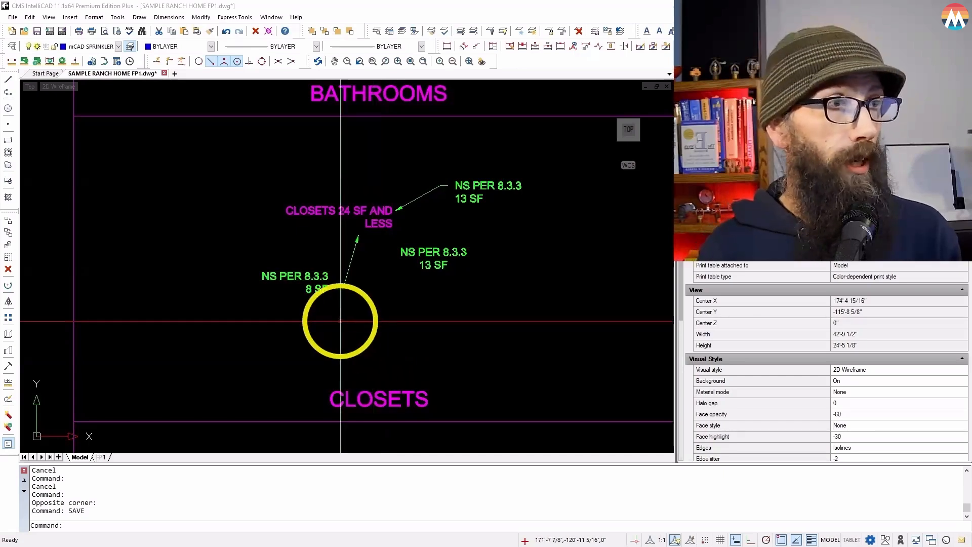
scroll(308, 282, "up", 3)
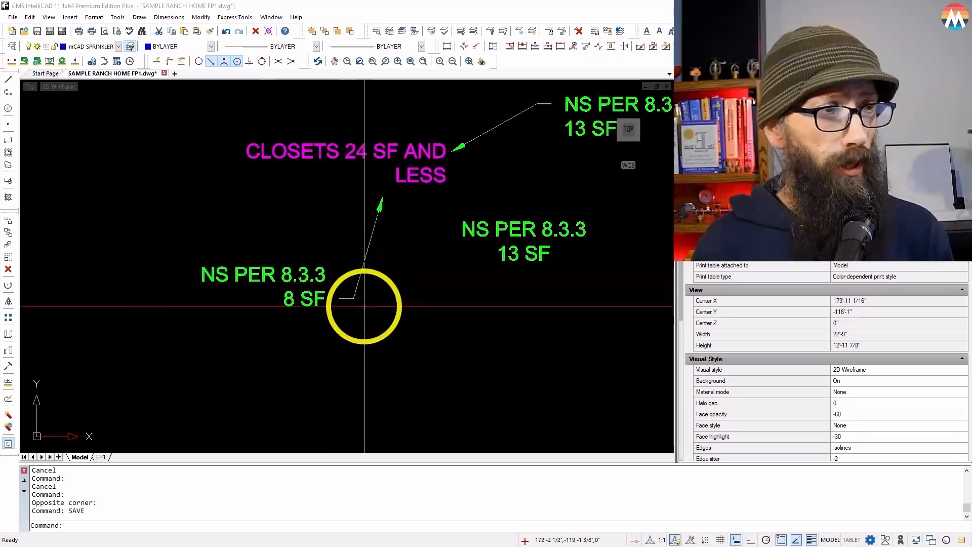
scroll(364, 306, "down", 3)
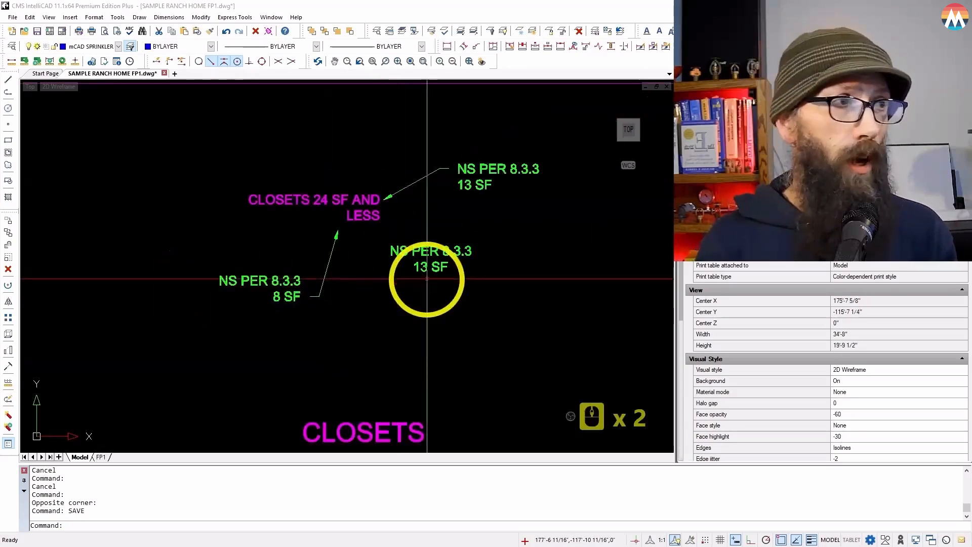
scroll(480, 245, "up", 4)
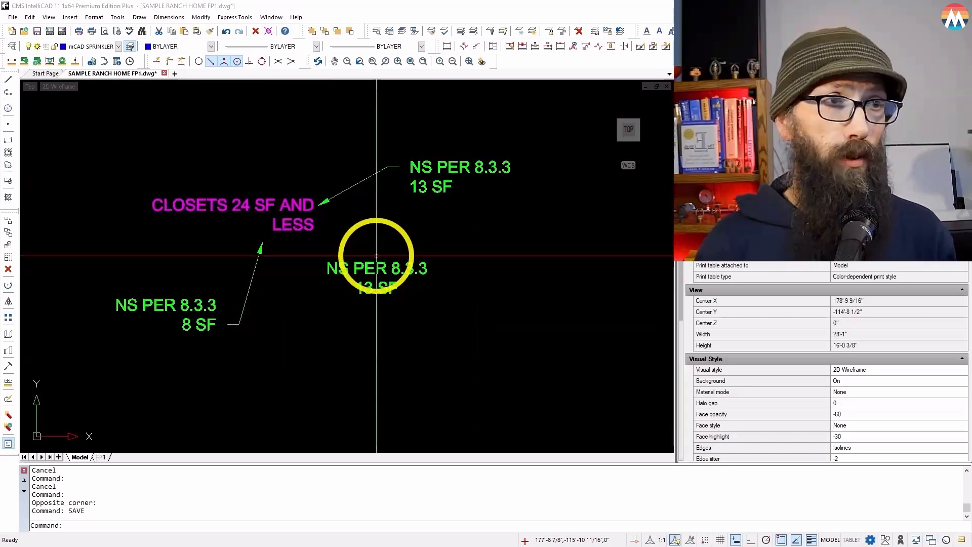
scroll(257, 216, "down", 2)
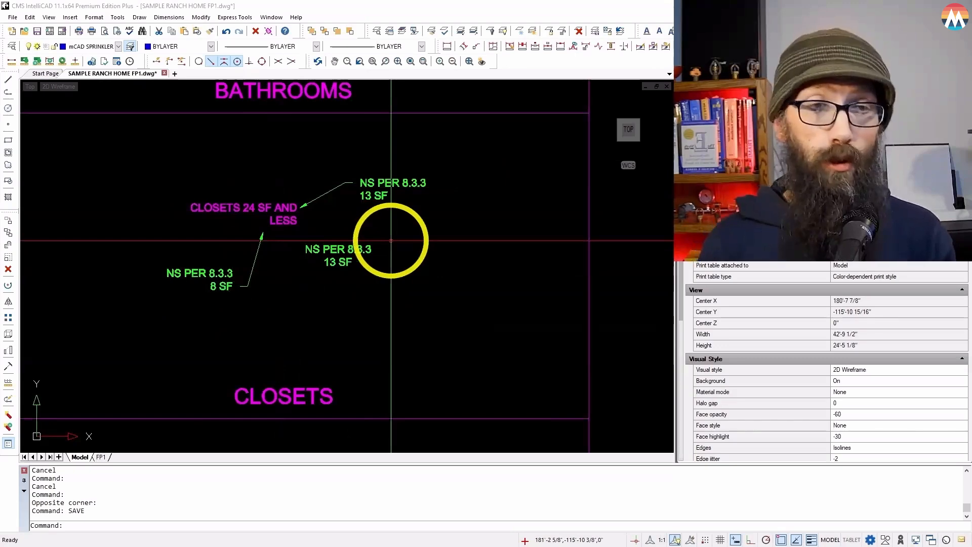
scroll(394, 251, "up", 5)
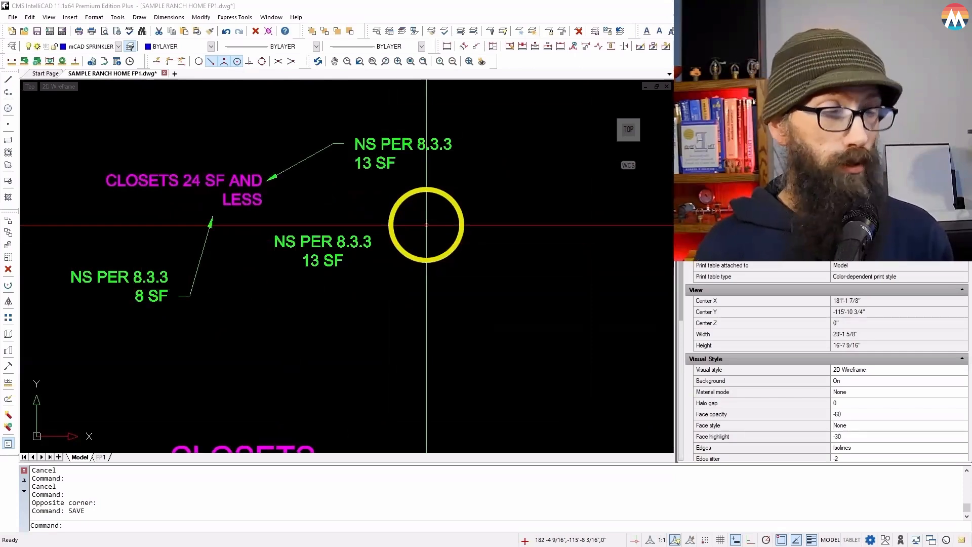
double_click(313, 187)
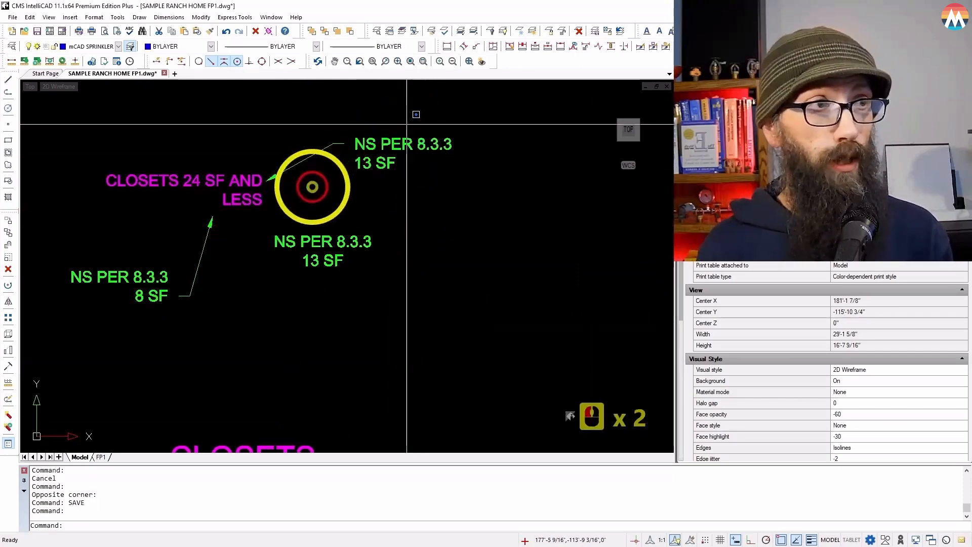
left_click(312, 186)
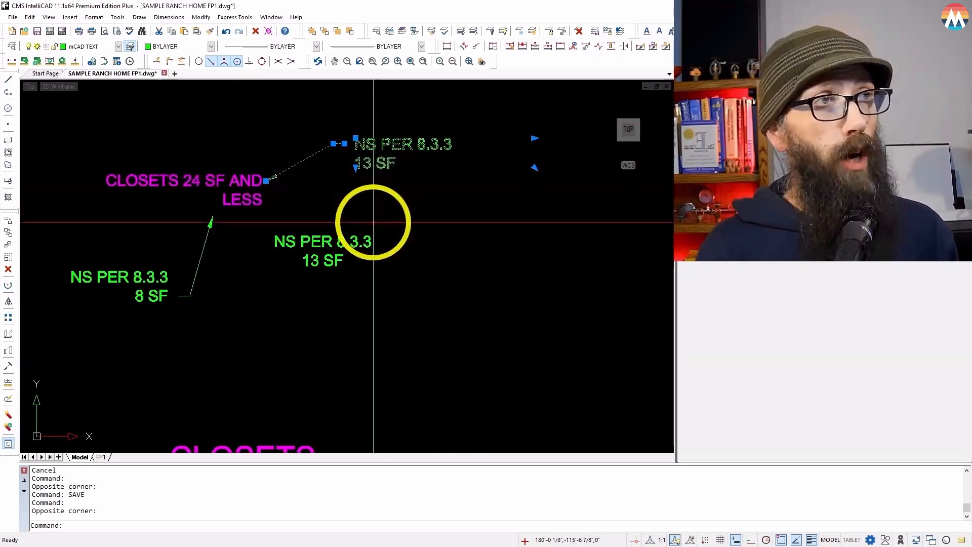
left_click(8, 233)
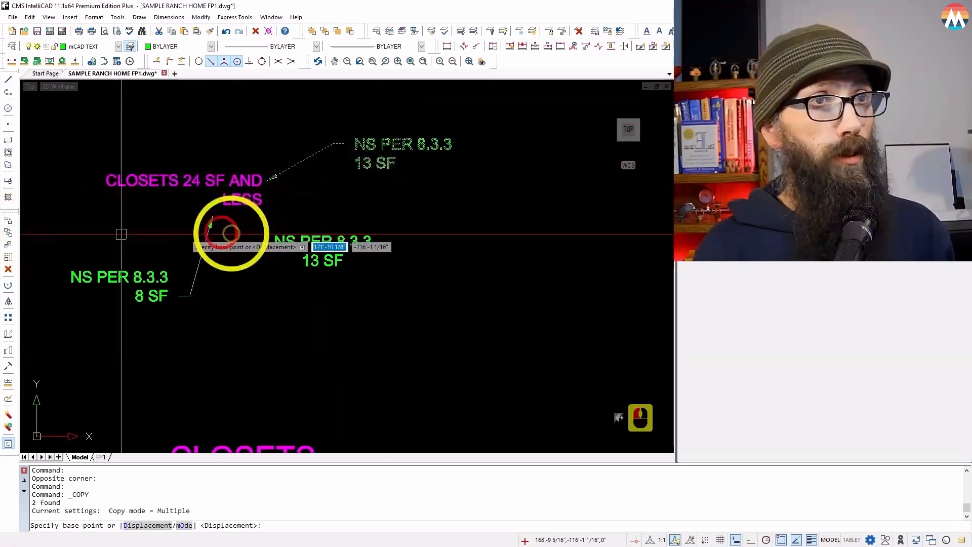
left_click(397, 173)
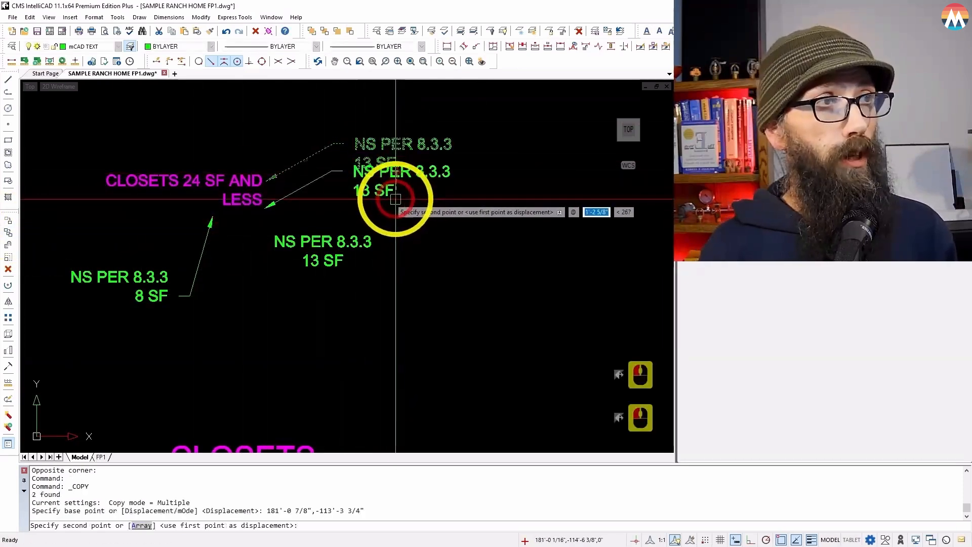
key("Escape")
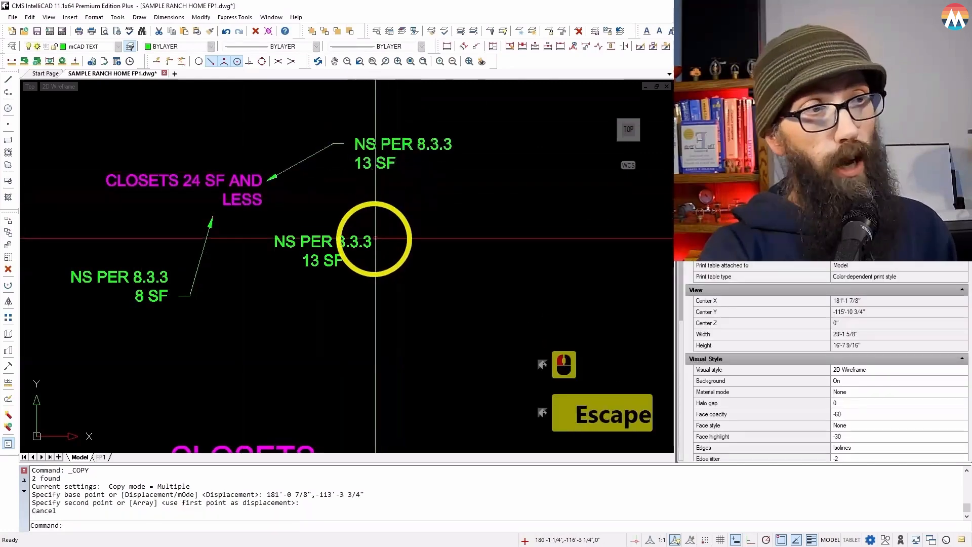
- Copy the leaderless "NS PER 8.3.3 13 SF" note from the CLOSETS block into the double-door bedroom closet above the hall bathroom
left_click(374, 239)
left_click(314, 275)
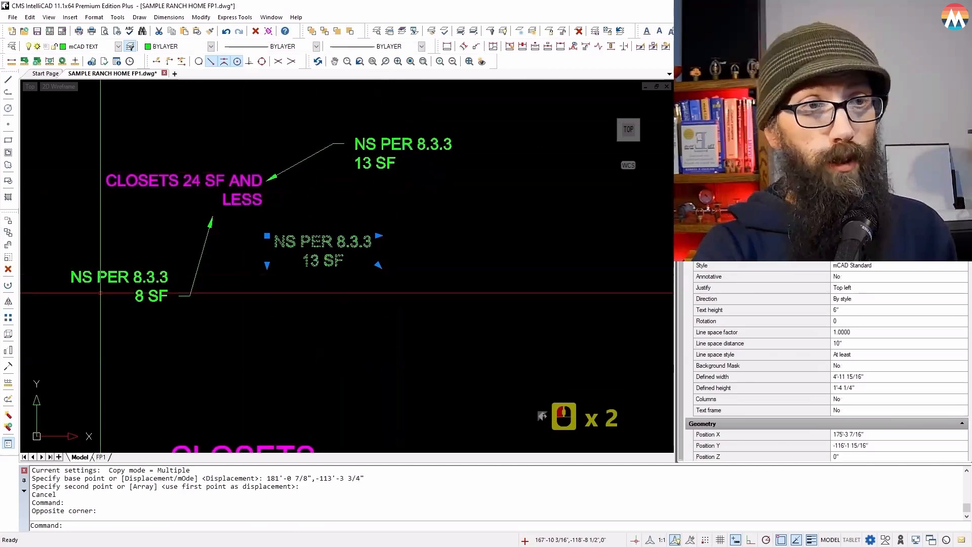
left_click(8, 233)
left_click(377, 264)
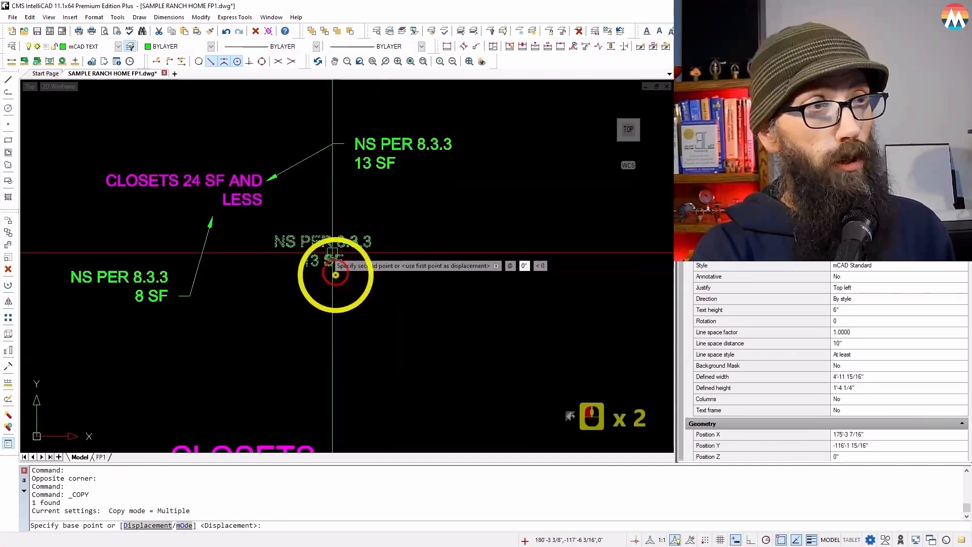
scroll(207, 337, "down", 10)
scroll(321, 345, "down", 12)
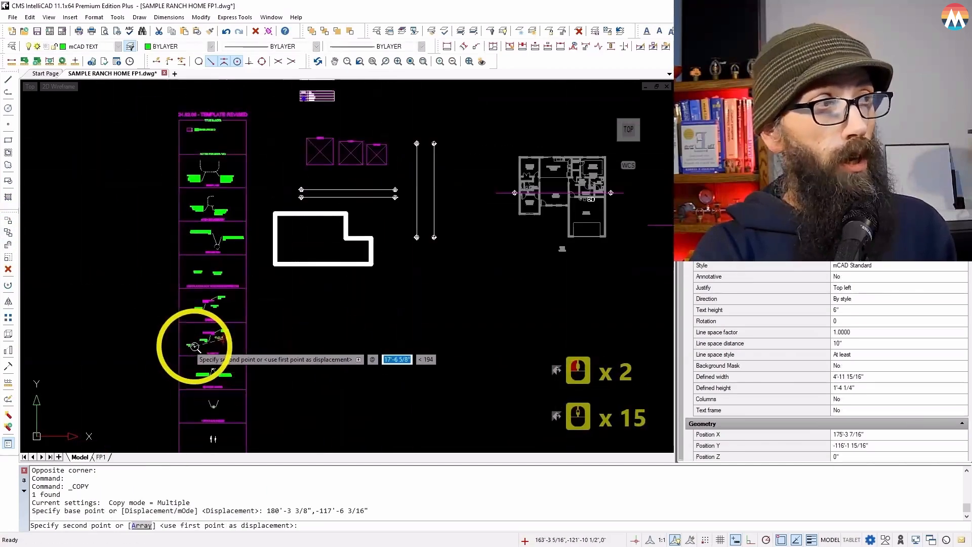
scroll(294, 314, "up", 17)
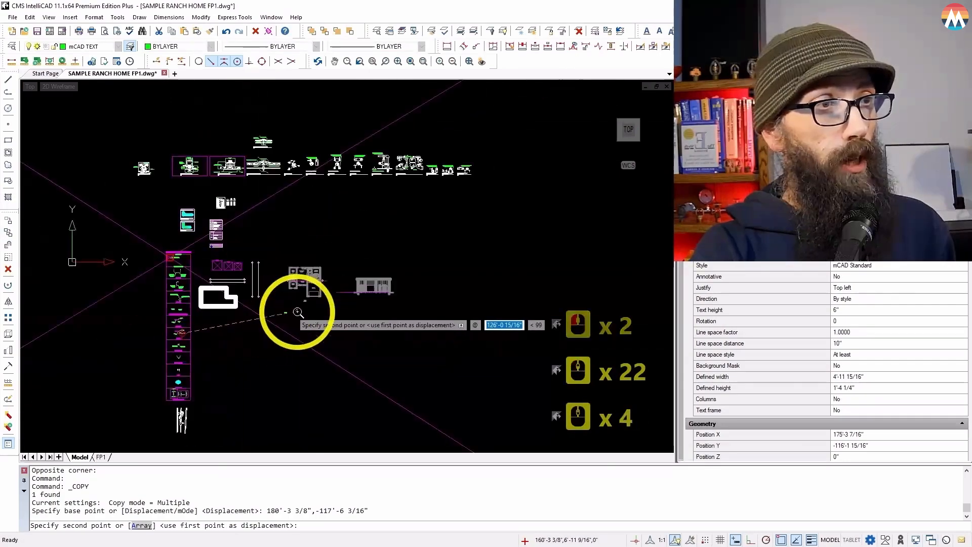
scroll(267, 247, "up", 8)
scroll(278, 330, "down", 2)
scroll(372, 325, "up", 5)
scroll(372, 324, "down", 4)
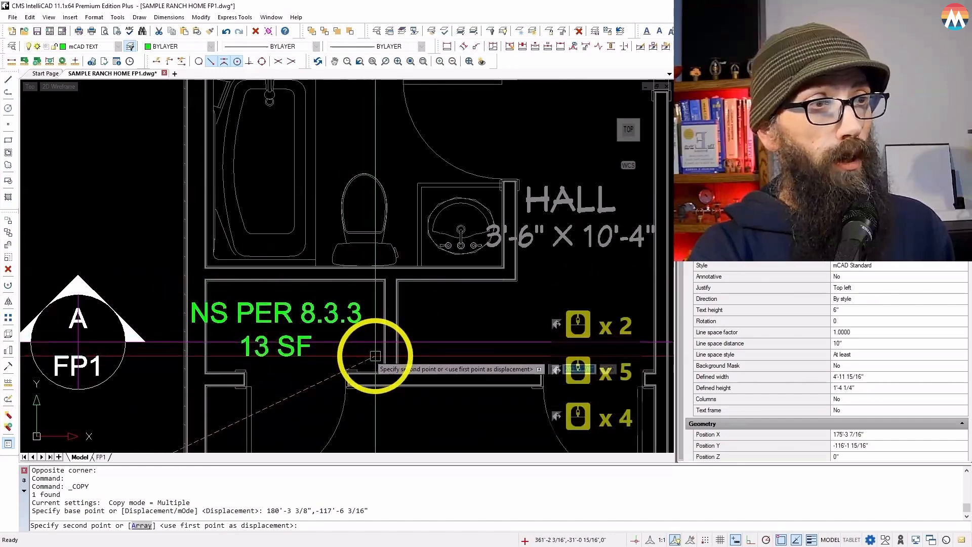
scroll(370, 348, "down", 5)
scroll(424, 238, "up", 3)
scroll(424, 238, "up", 2)
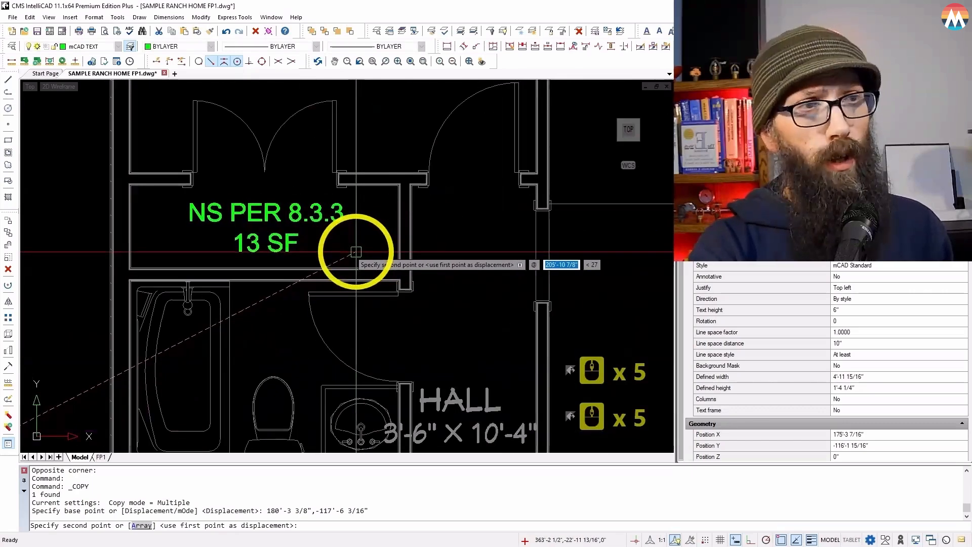
left_click(358, 252)
key("Escape")
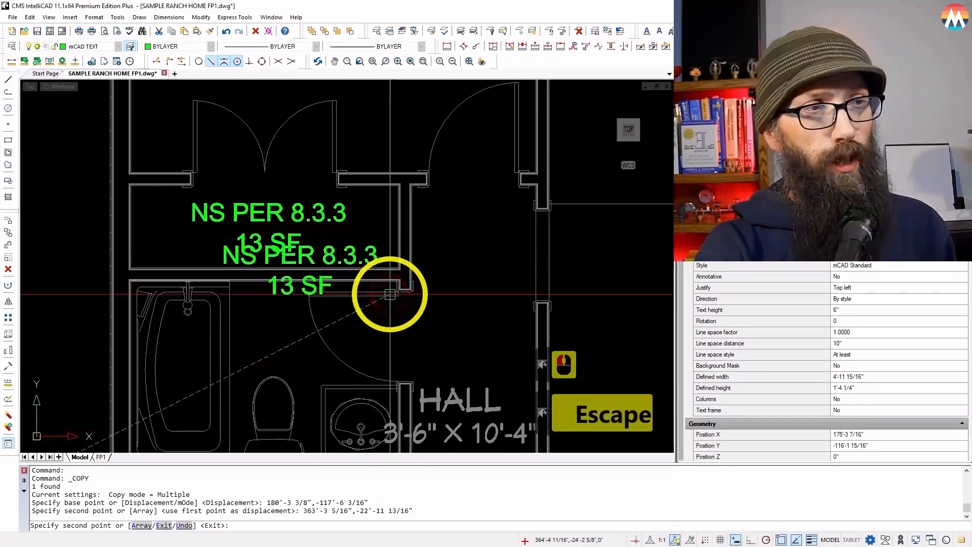
scroll(278, 228, "down", 2)
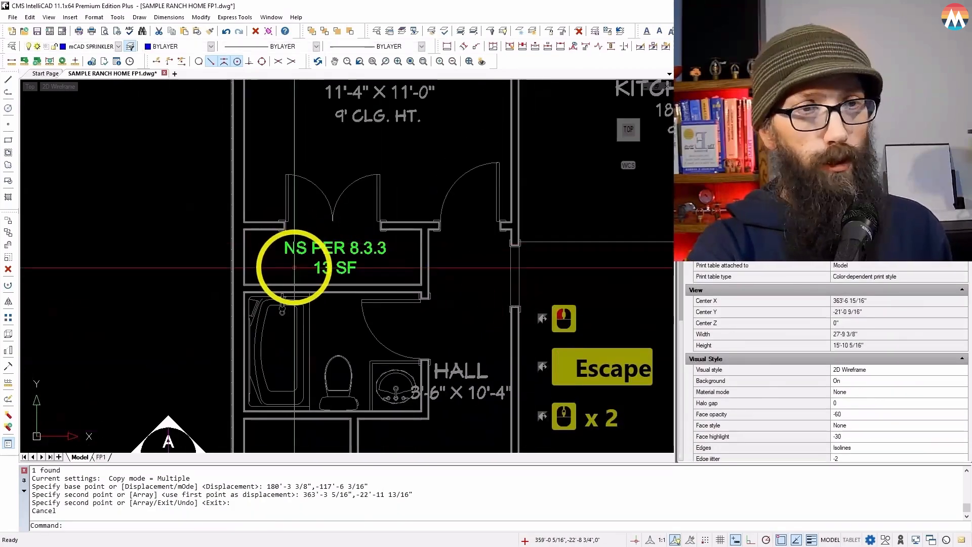
- Replace the 13 with # in the NS PER 8.3.3 note inside the bedroom closet above the hall bathroom
scroll(284, 262, "up", 2)
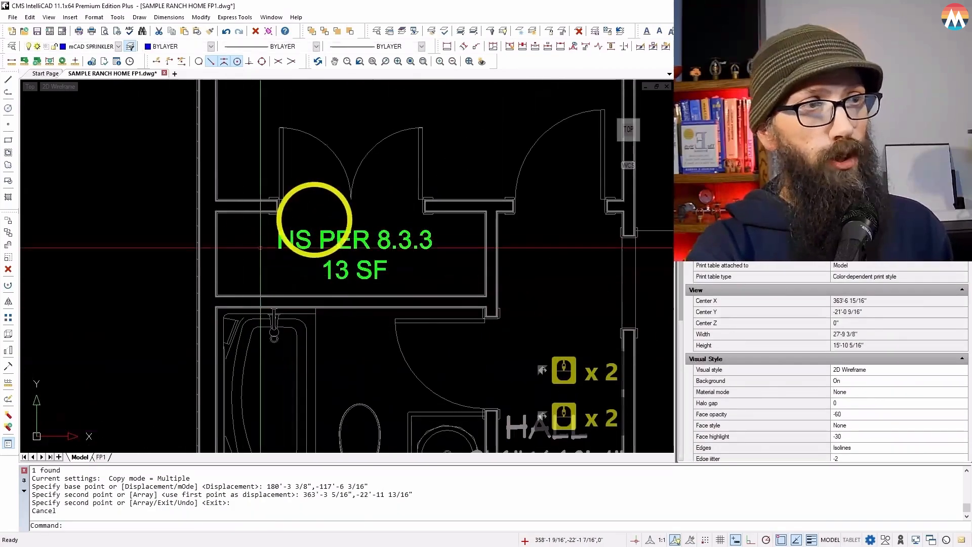
scroll(362, 258, "up", 2)
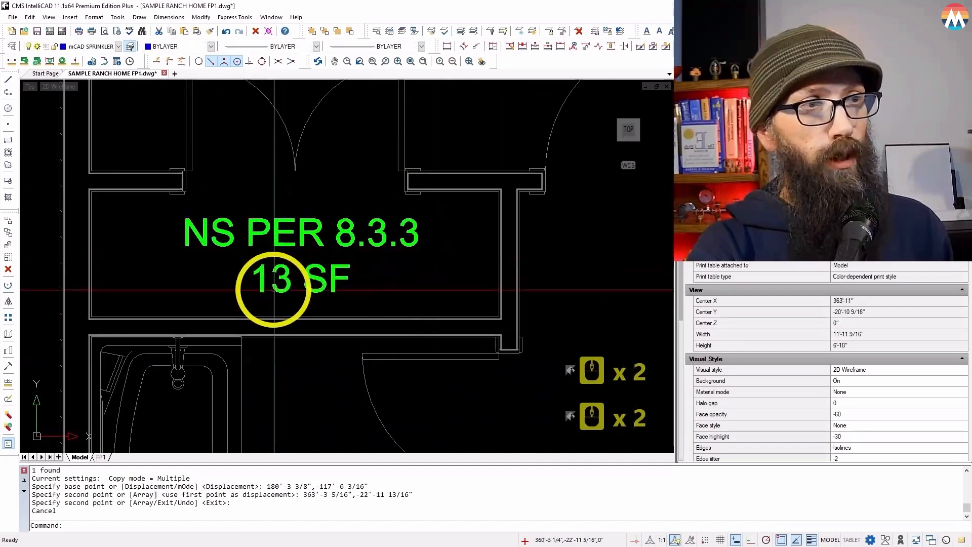
left_click(280, 280)
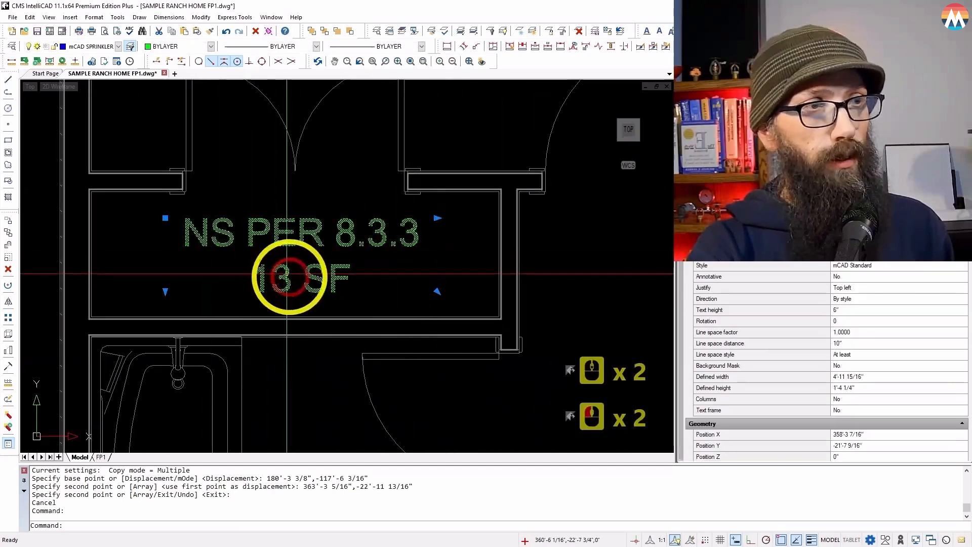
mouse_move(261, 280)
left_mouse_down()
mouse_move(247, 281)
mouse_move(256, 281)
left_mouse_up()
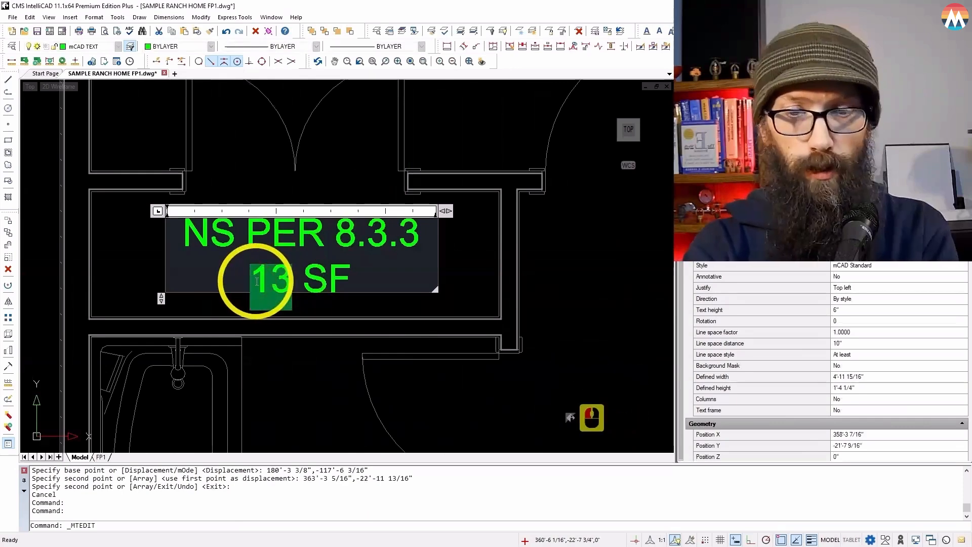
type("#")
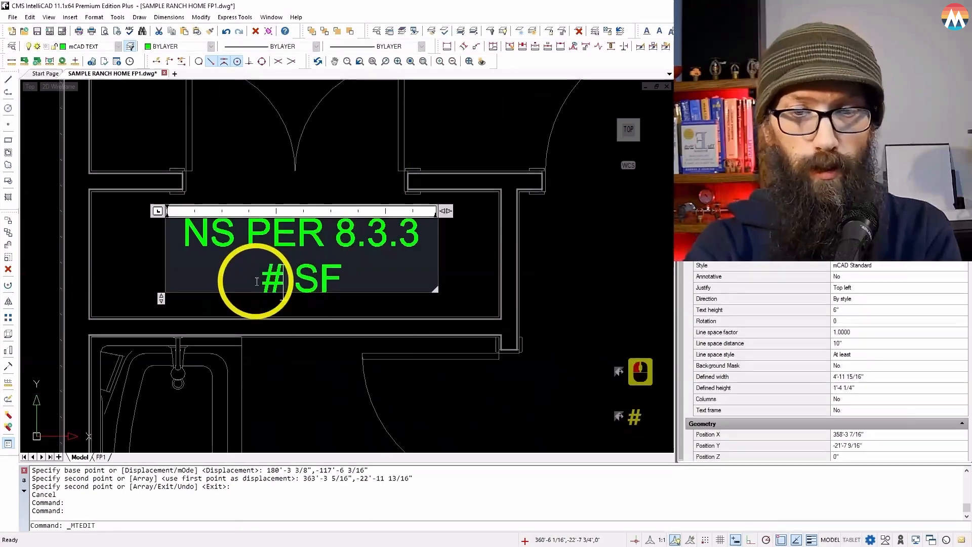
left_click(130, 239)
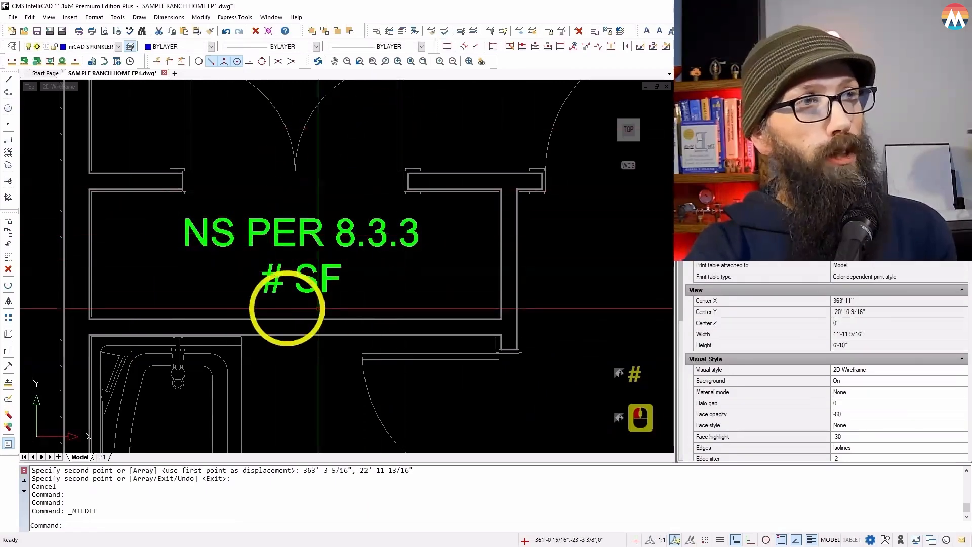
scroll(347, 303, "up", 1)
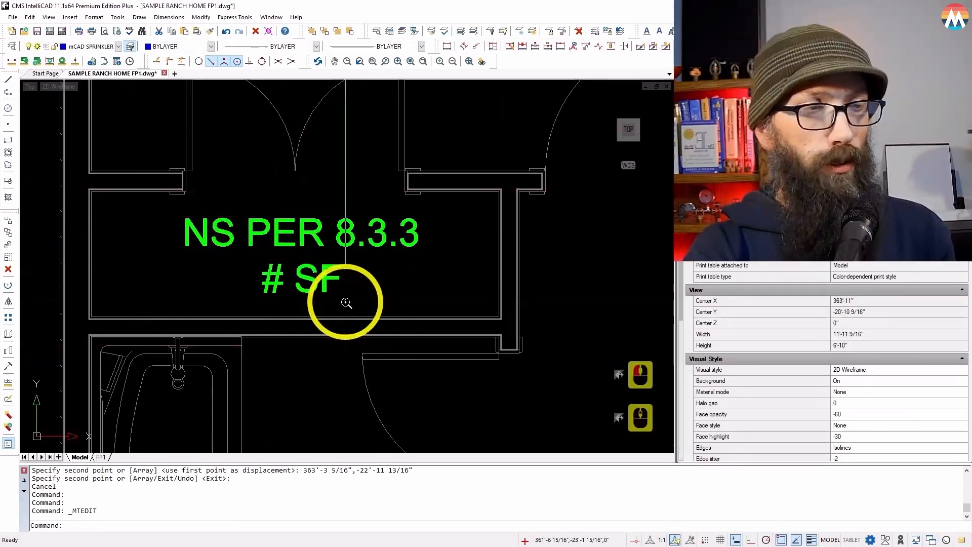
scroll(347, 303, "down", 16)
scroll(347, 303, "up", 4)
scroll(346, 303, "up", 5)
scroll(347, 302, "down", 9)
scroll(346, 302, "up", 3)
scroll(347, 303, "up", 14)
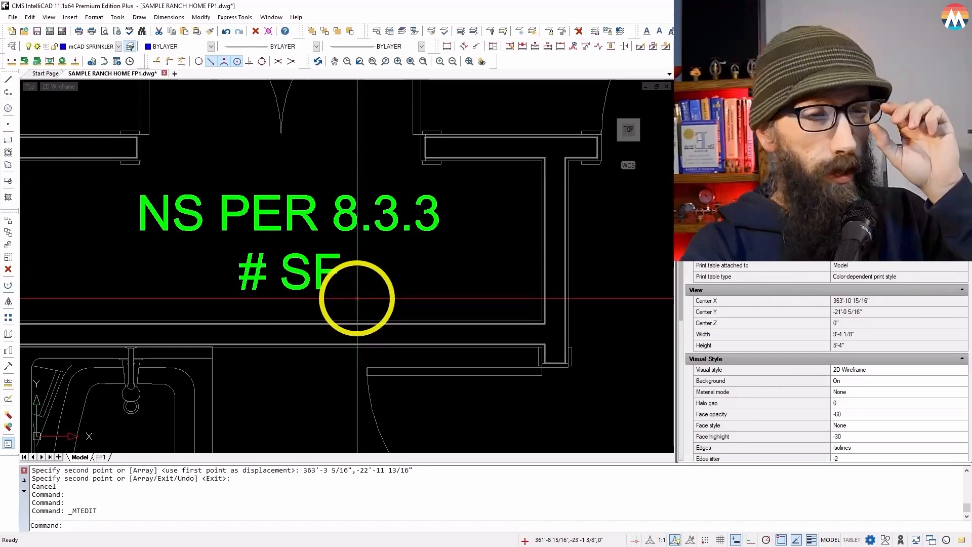
scroll(357, 298, "down", 5)
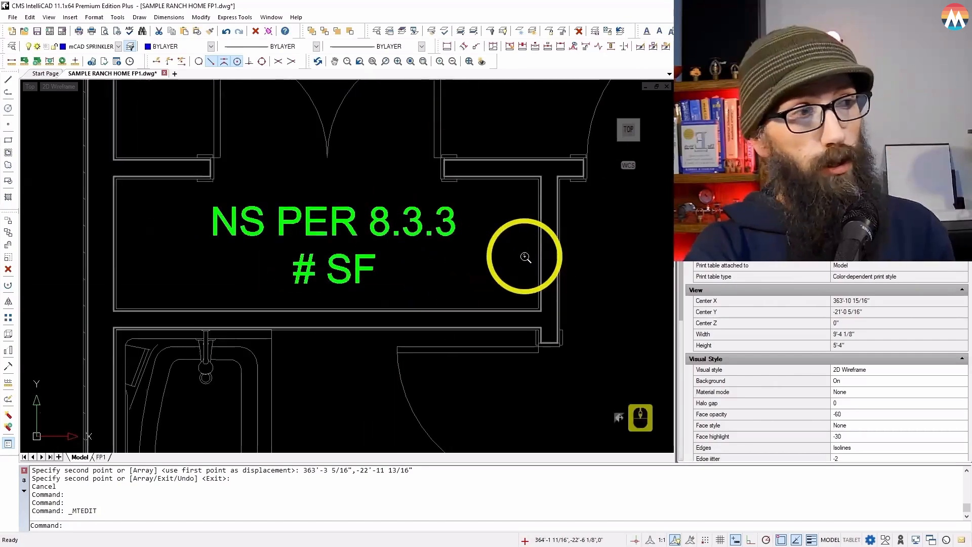
scroll(195, 321, "down", 5)
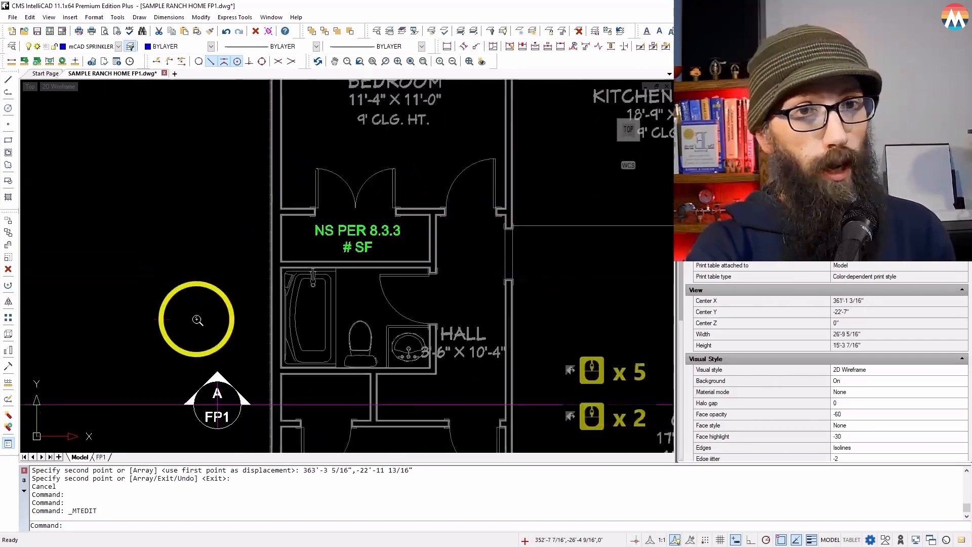
- Measure the area of the closet above the hall bathroom by picking its four inside wall corners
scroll(201, 212, "up", 5)
scroll(201, 212, "up", 8)
middle_click_drag(304, 209, 358, 234)
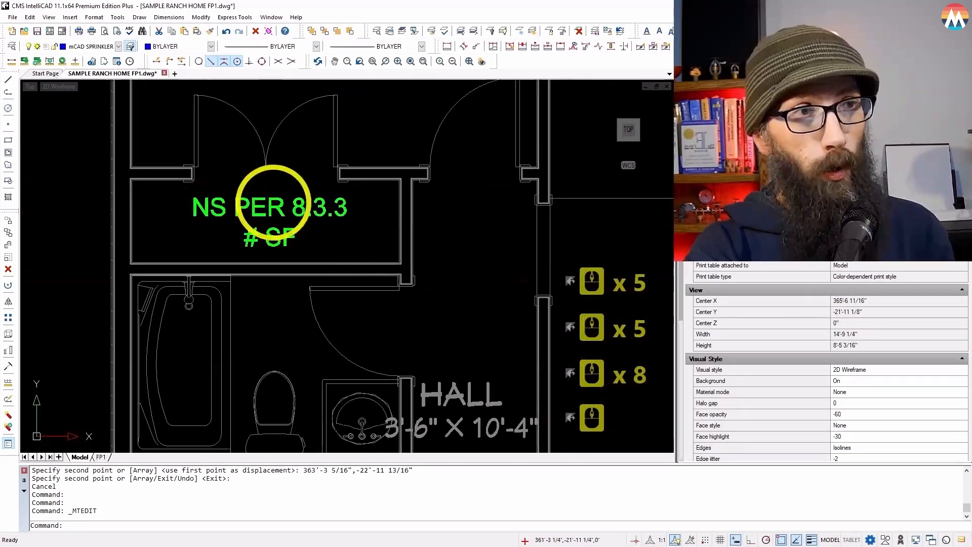
scroll(223, 180, "up", 3)
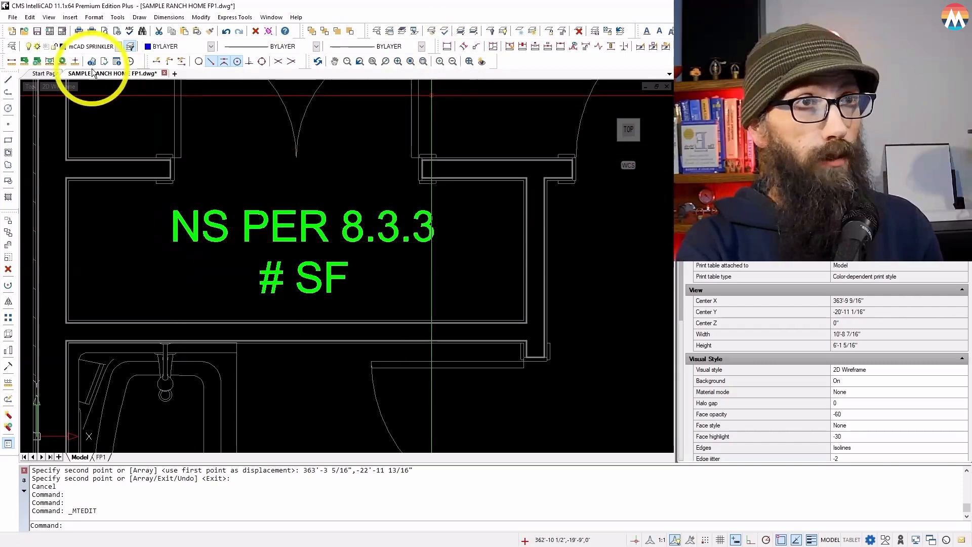
left_click(23, 63)
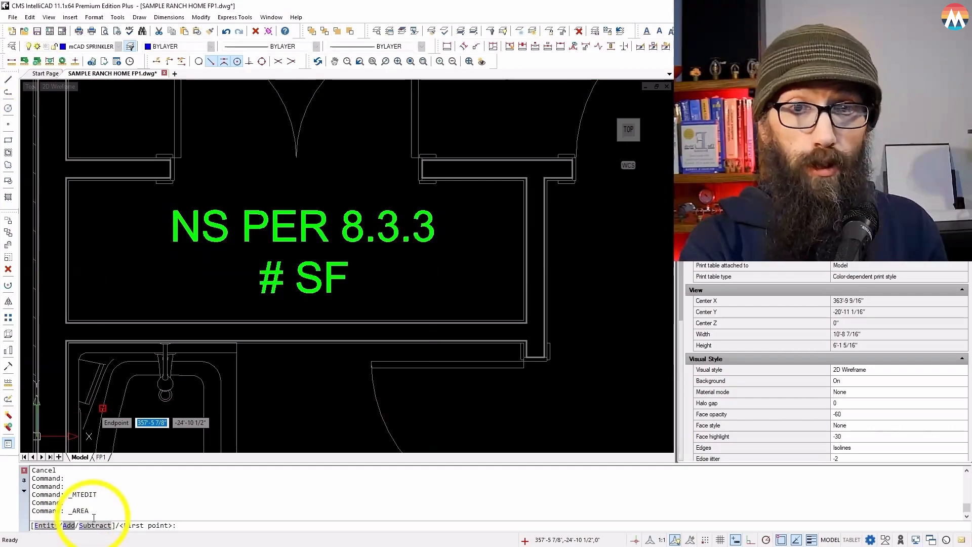
left_click(98, 180)
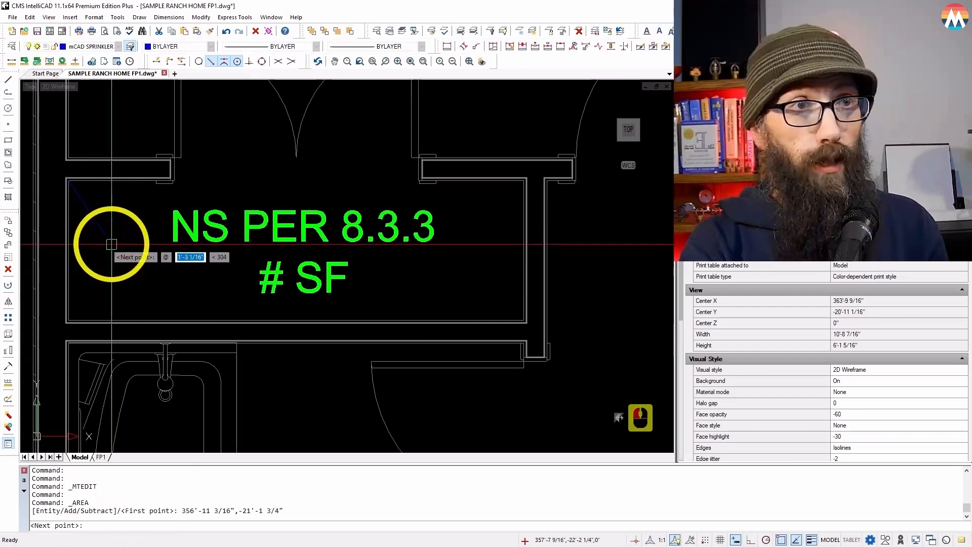
left_click(523, 183)
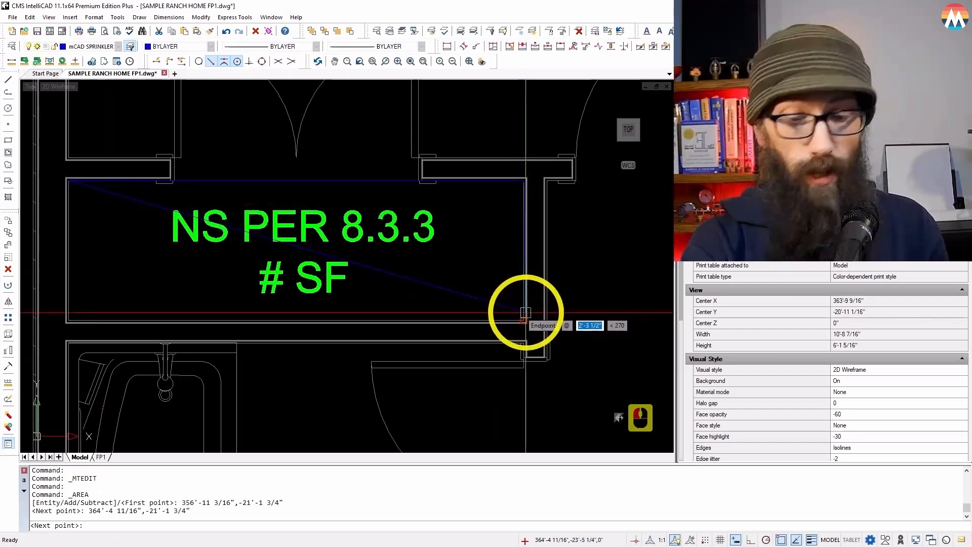
key("F1")
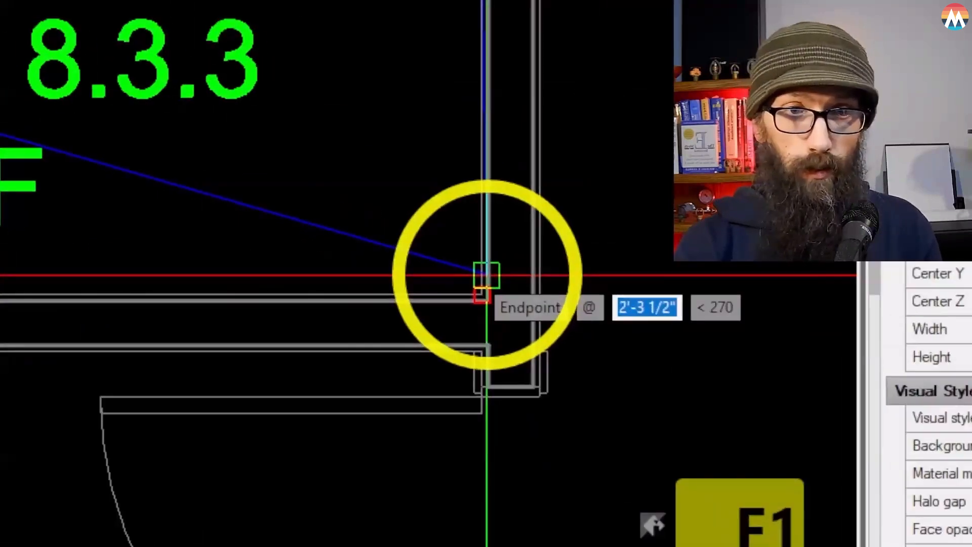
left_click(486, 276)
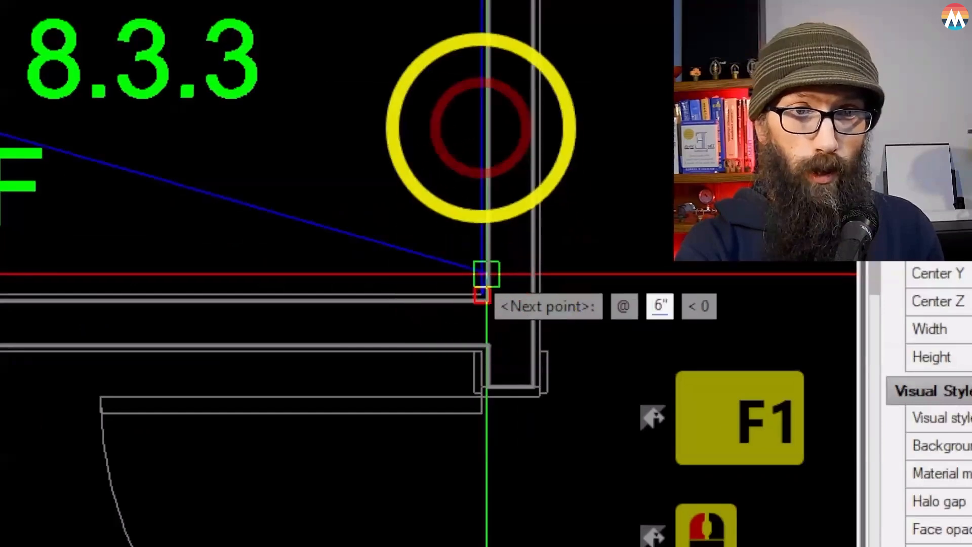
scroll(531, 173, "down", 6)
scroll(97, 208, "up", 8)
scroll(208, 247, "down", 3)
scroll(478, 201, "up", 4)
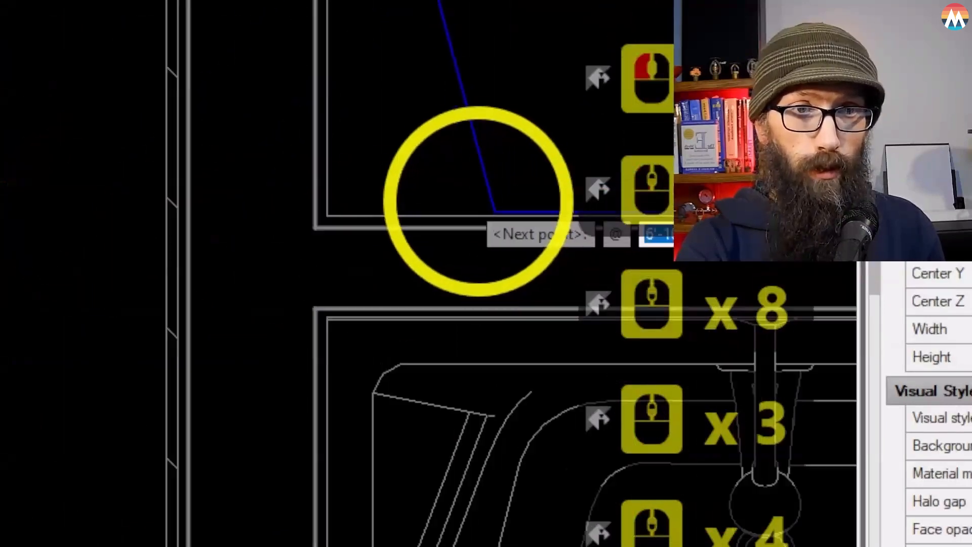
left_click(383, 222)
scroll(284, 273, "down", 9)
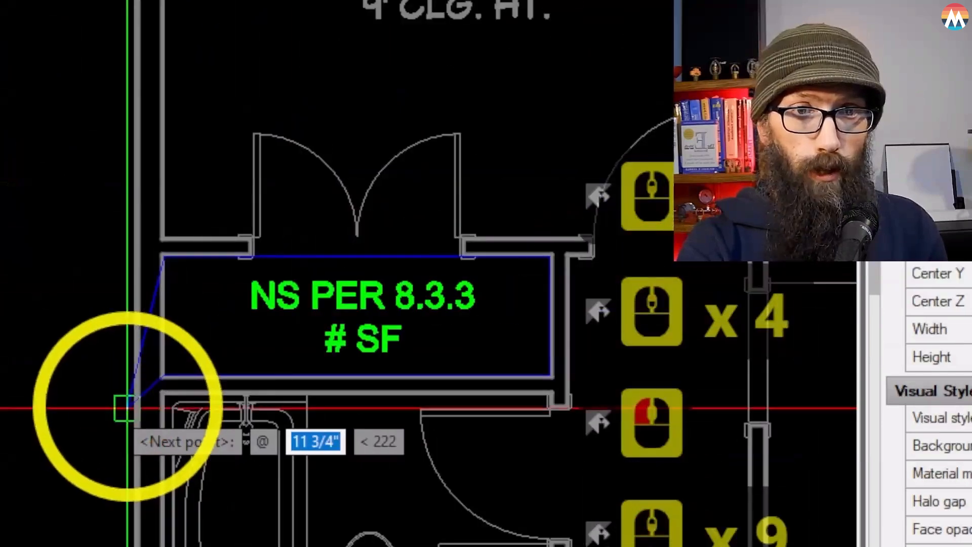
key("Return")
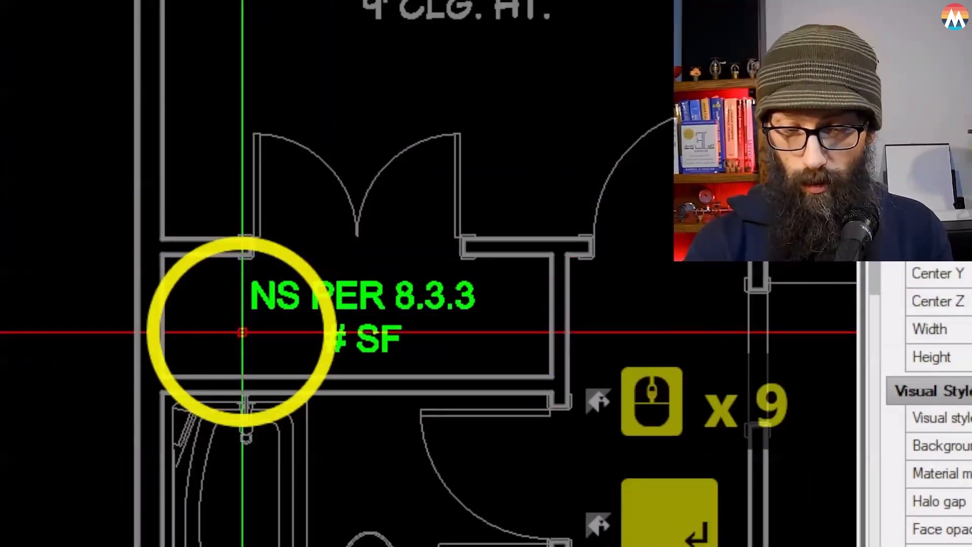
key("F1")
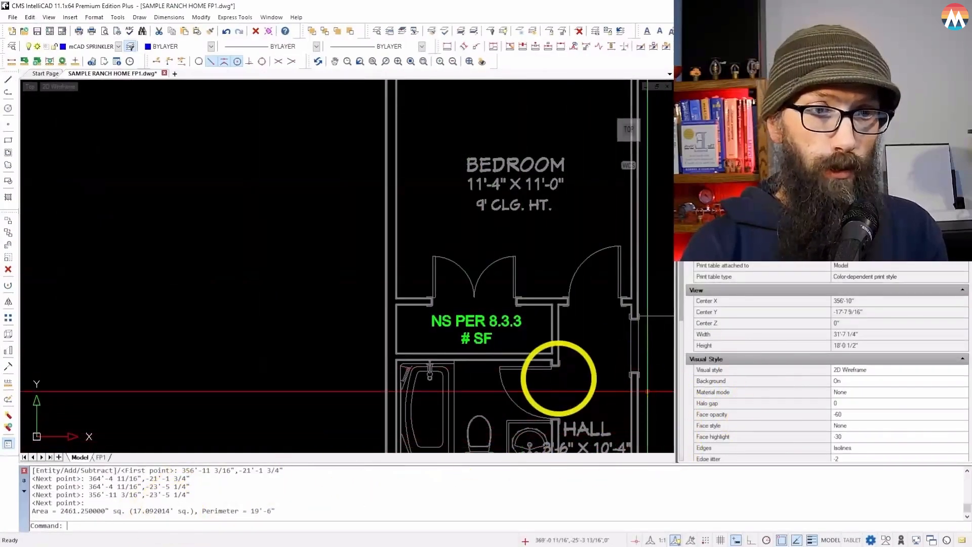
left_click(631, 375)
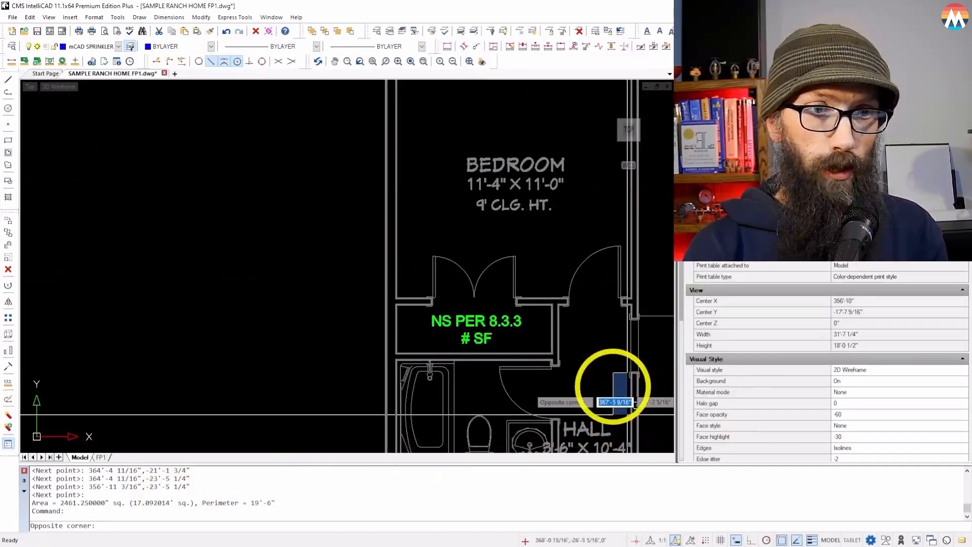
left_click(600, 365)
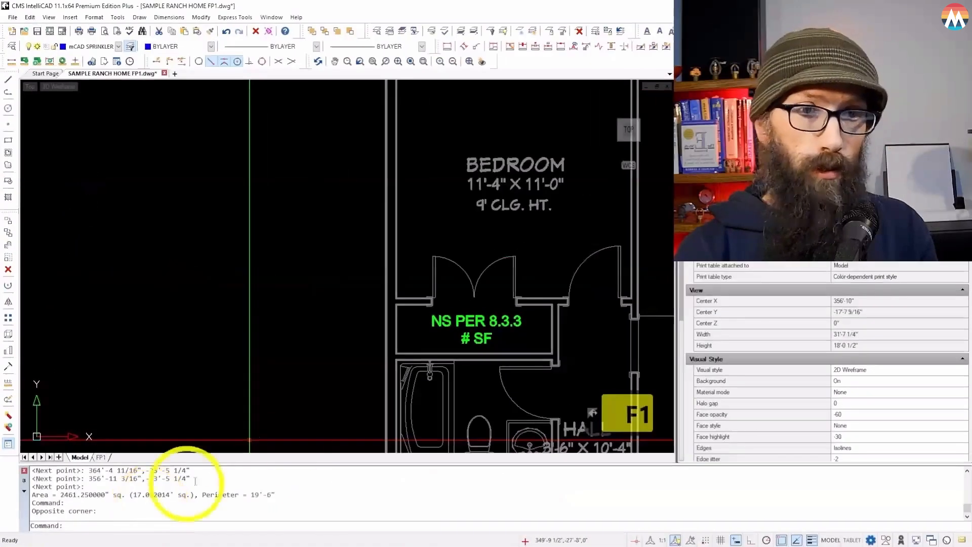
- Set the closet note's area line to "18 SF"
double_click(485, 339)
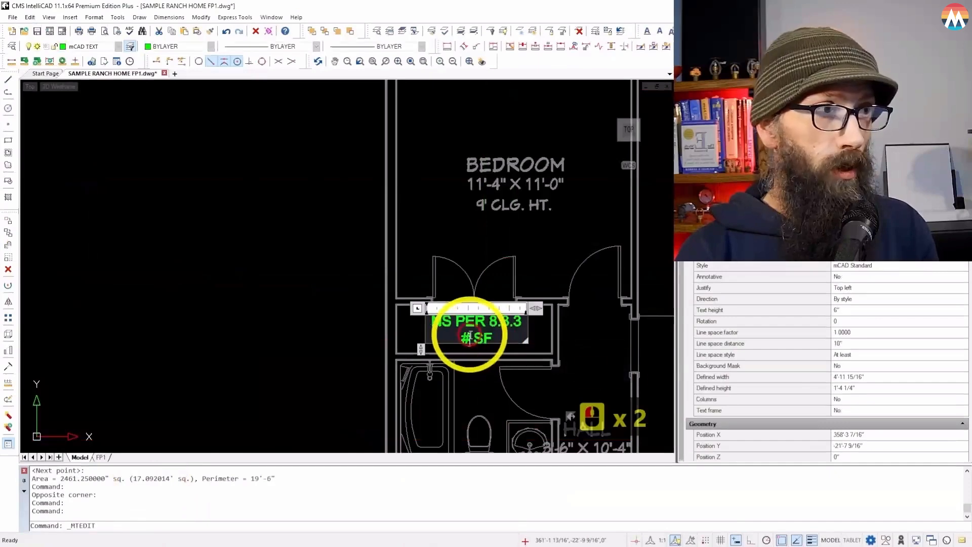
double_click(484, 359)
key("BackSpace")
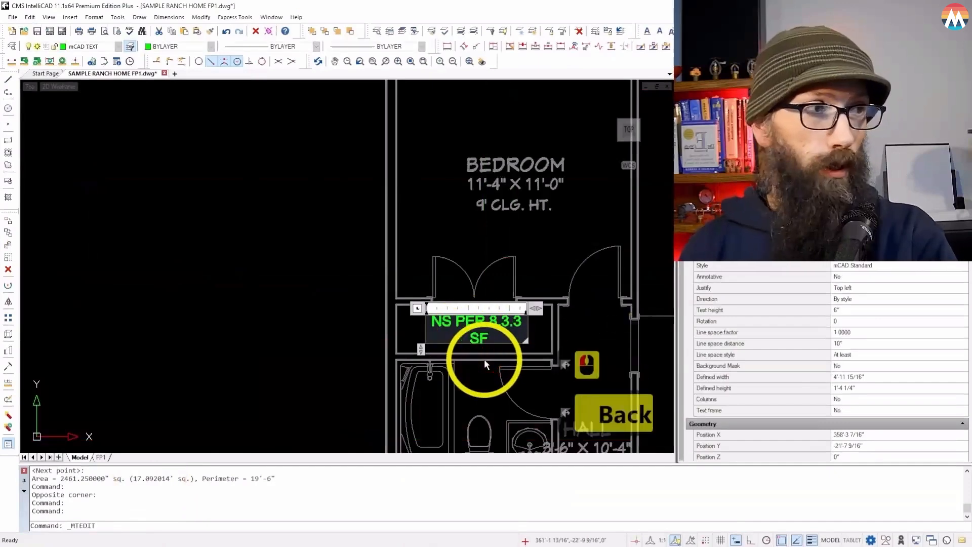
type("18")
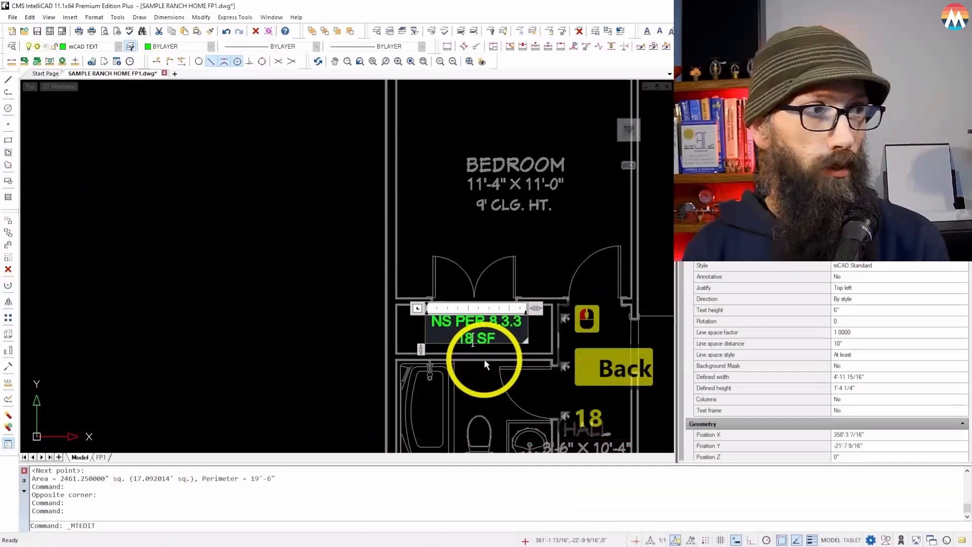
left_click(431, 202)
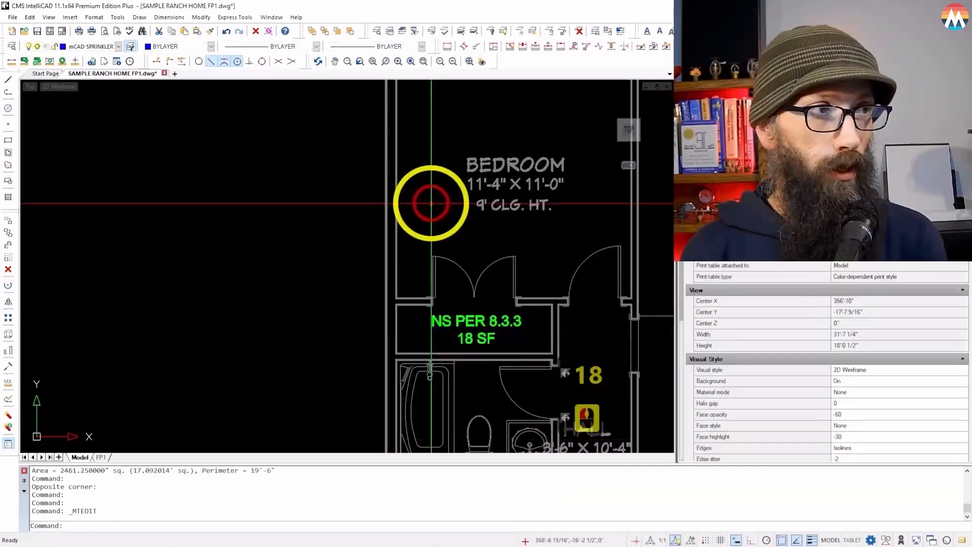
- Try a line break between 18 and SF in the closet note, and remove it again
left_click(474, 317)
double_click(466, 346)
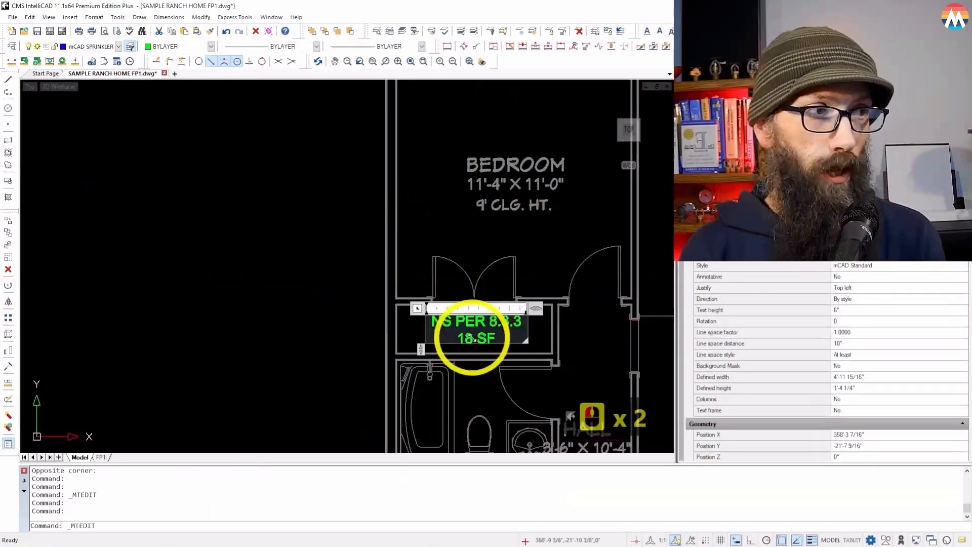
left_click(472, 338)
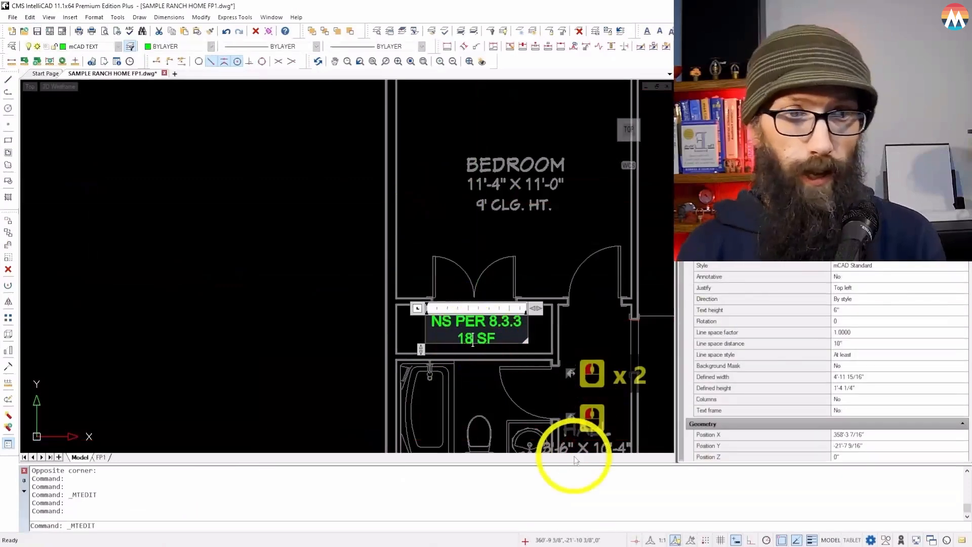
key("Return")
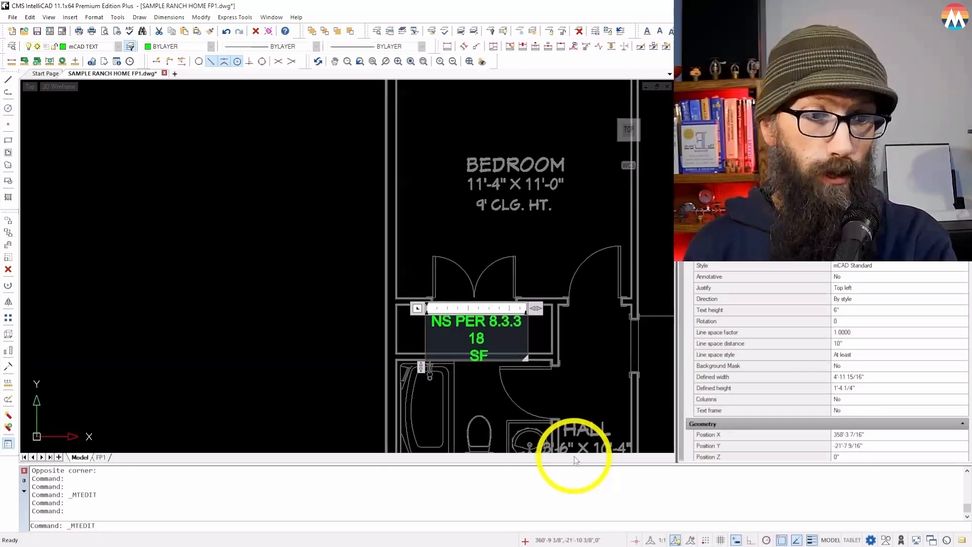
key("BackSpace")
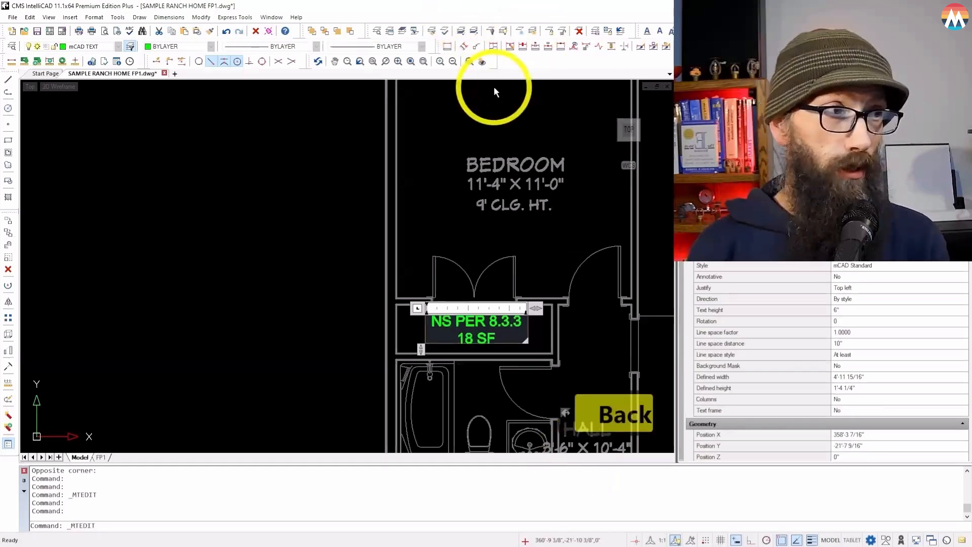
left_click(541, 242)
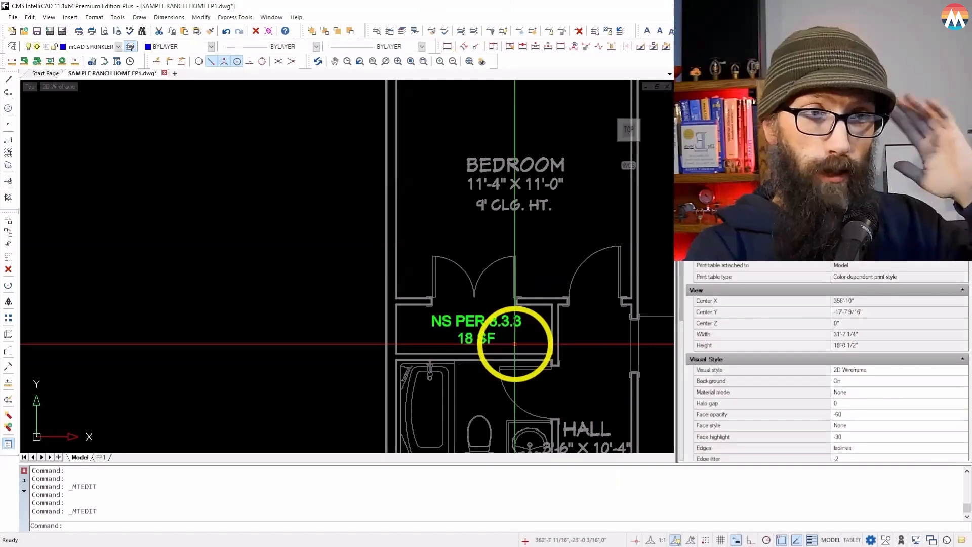
scroll(403, 280, "down", 3)
scroll(410, 294, "down", 2)
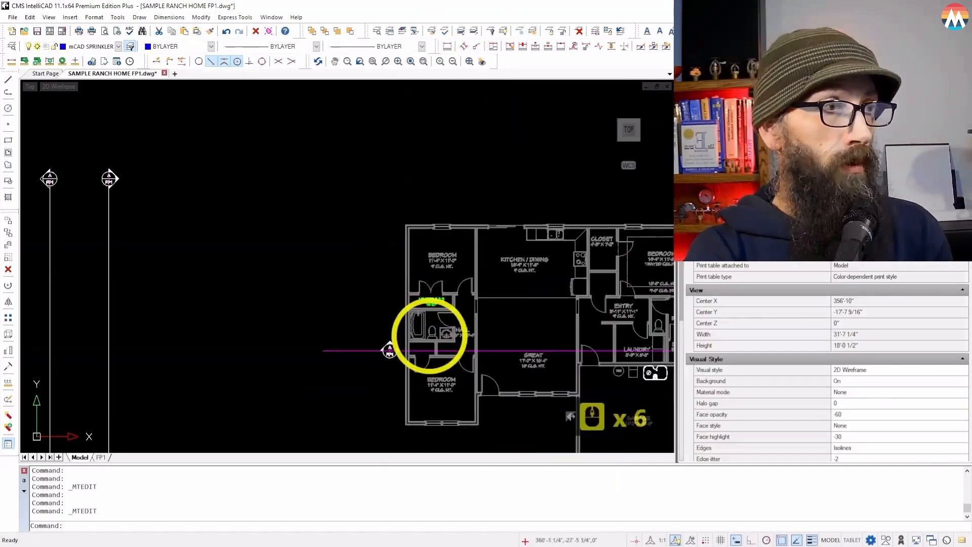
scroll(445, 365, "up", 4)
scroll(410, 253, "up", 4)
scroll(395, 223, "up", 1)
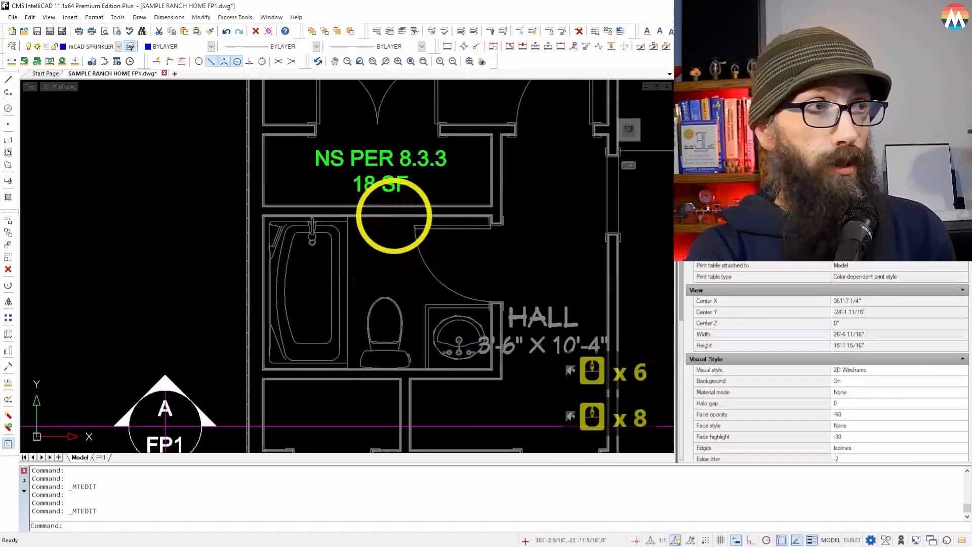
left_click(358, 162)
left_click(350, 167)
left_click(145, 260)
left_click(26, 276)
left_click(6, 234)
scroll(365, 221, "down", 2)
left_click(365, 221)
scroll(350, 223, "down", 3)
scroll(335, 223, "up", 3)
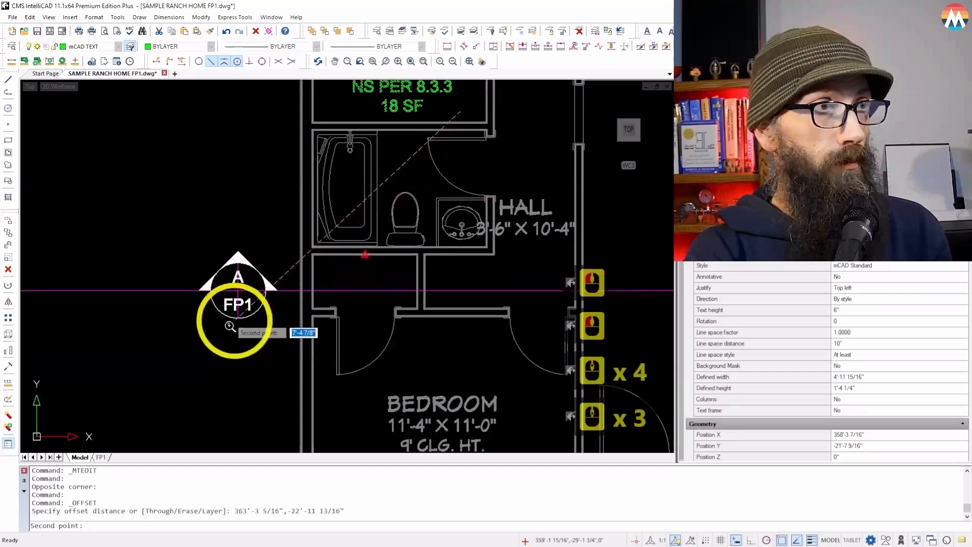
key("Escape")
- Copy the NS PER 8.3.3 closet note into the bedroom closet directly below the hall bathroom
scroll(349, 199, "down", 3)
scroll(354, 213, "up", 7)
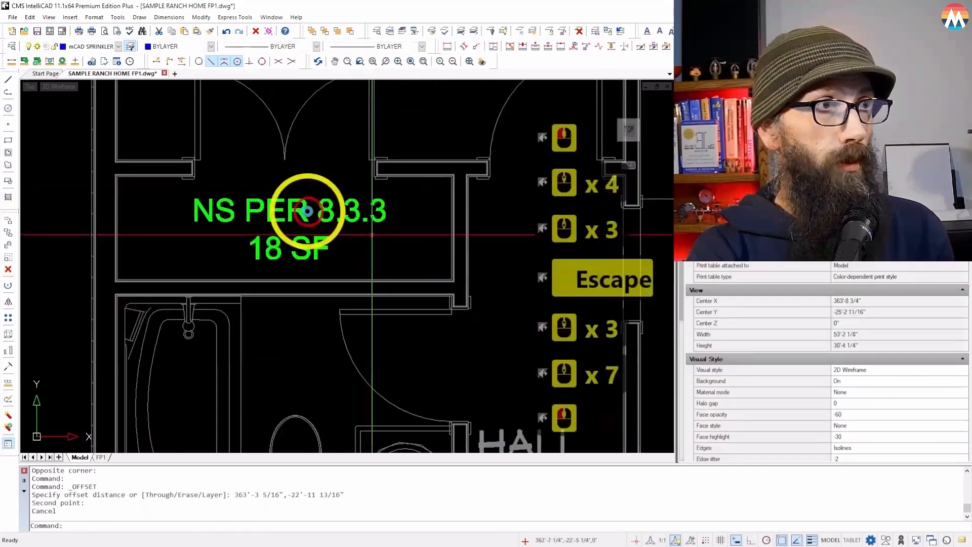
scroll(196, 309, "up", 2)
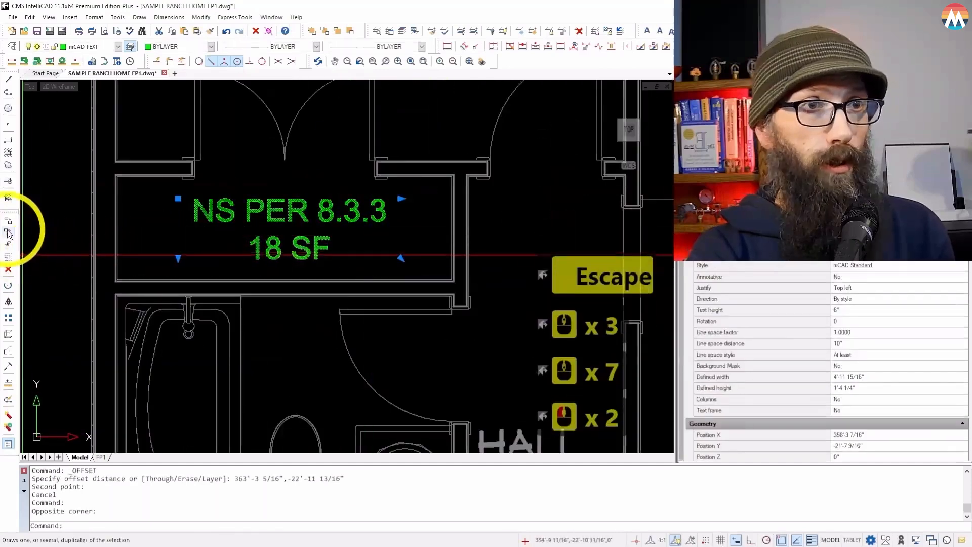
left_click(8, 232)
left_click(304, 224)
scroll(282, 106, "down", 7)
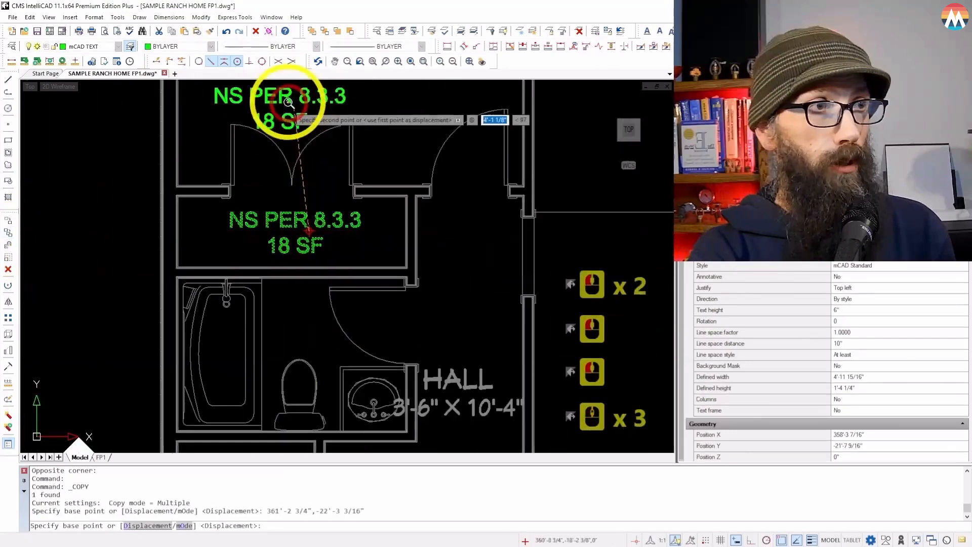
scroll(273, 248, "up", 7)
scroll(285, 219, "up", 1)
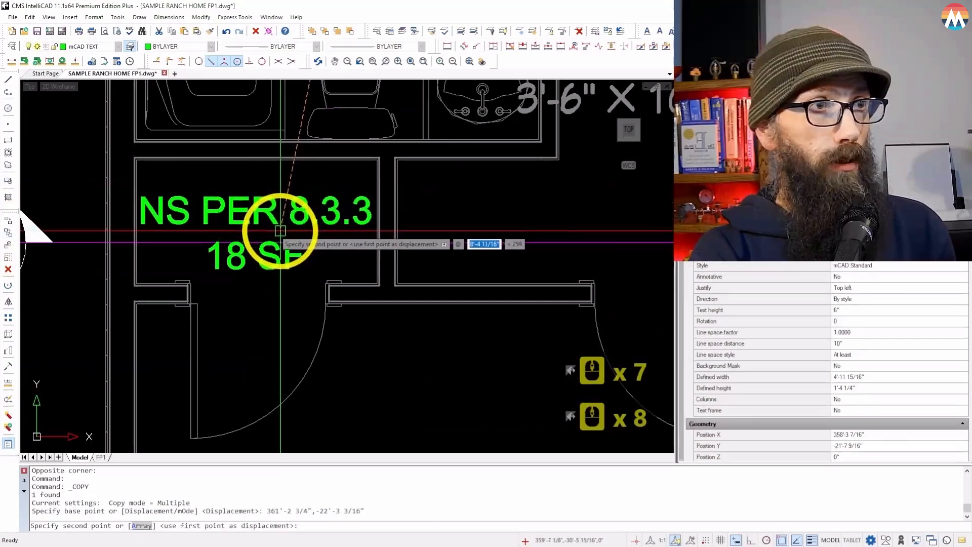
left_click(282, 236)
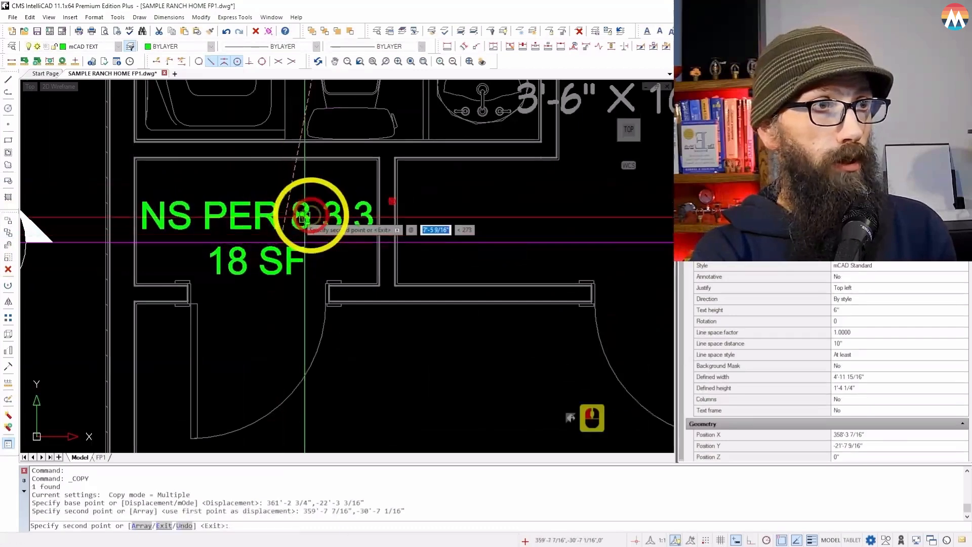
key("Escape")
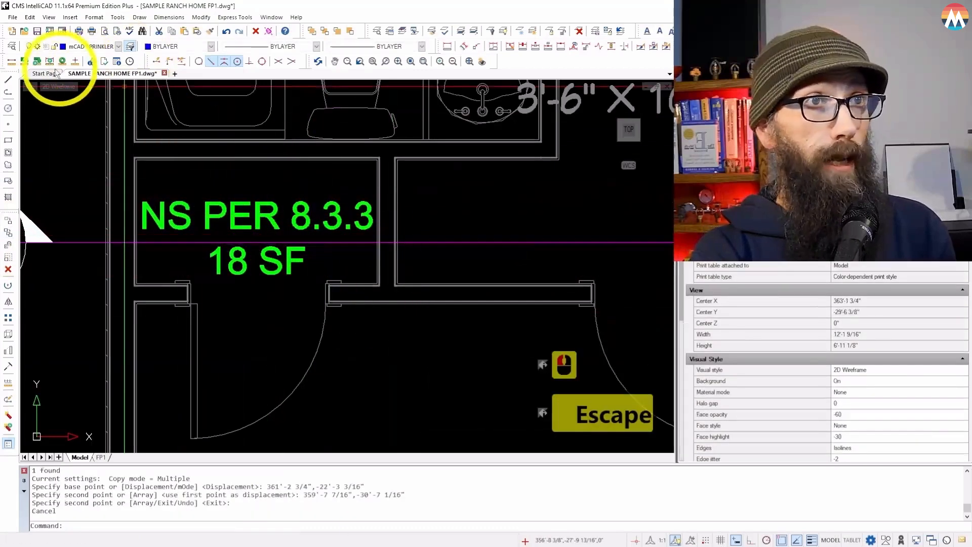
- Measure the area of the closet below the hall bathroom by picking its four inside wall corners
left_click(25, 62)
scroll(131, 170, "up", 3)
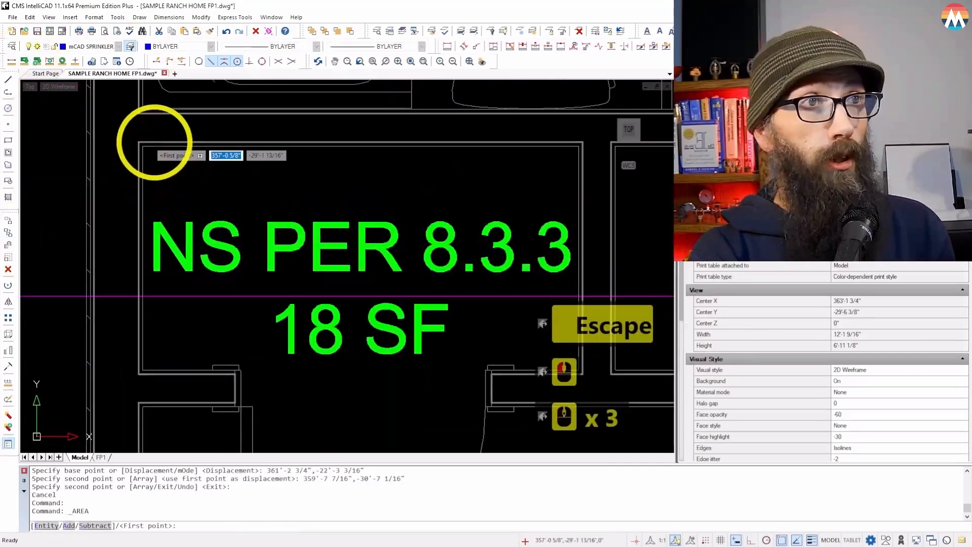
left_click(142, 147)
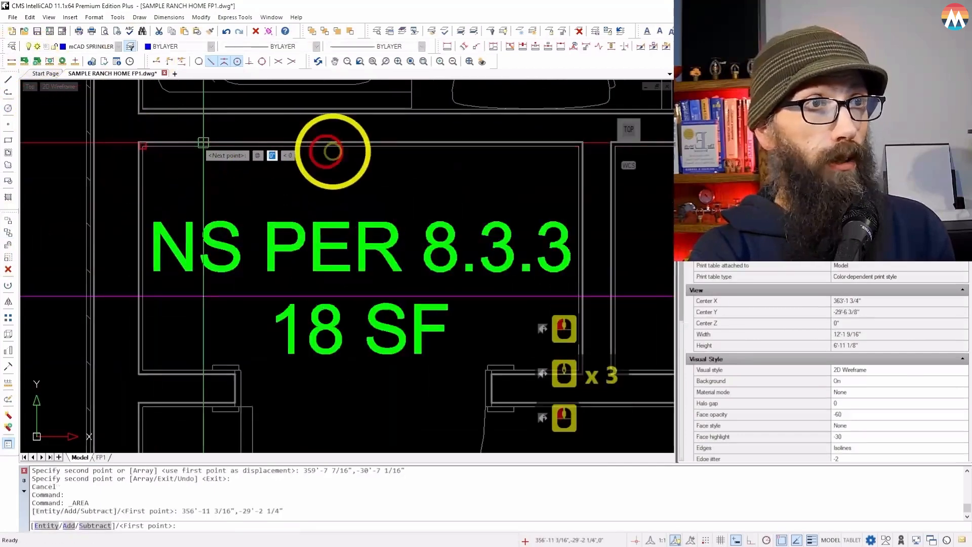
left_click(578, 147)
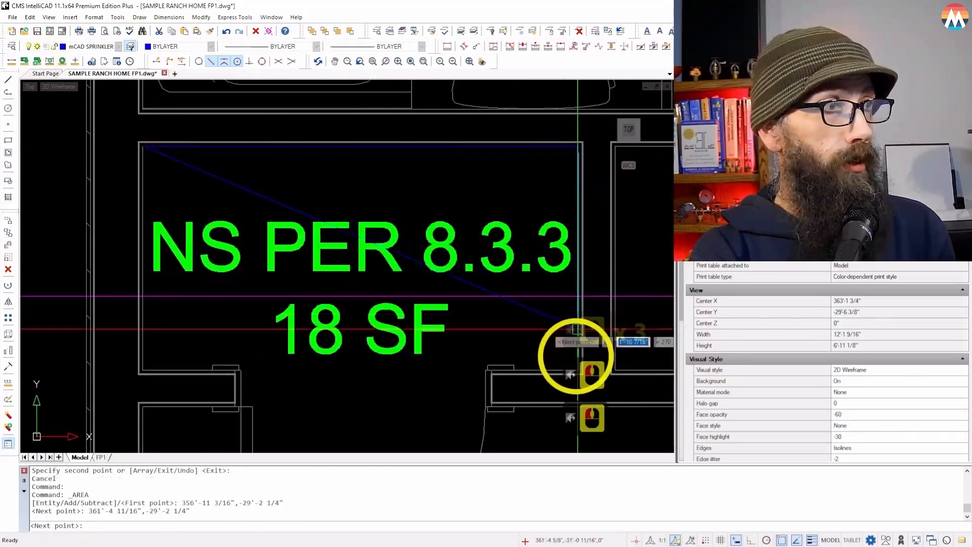
left_click(578, 370)
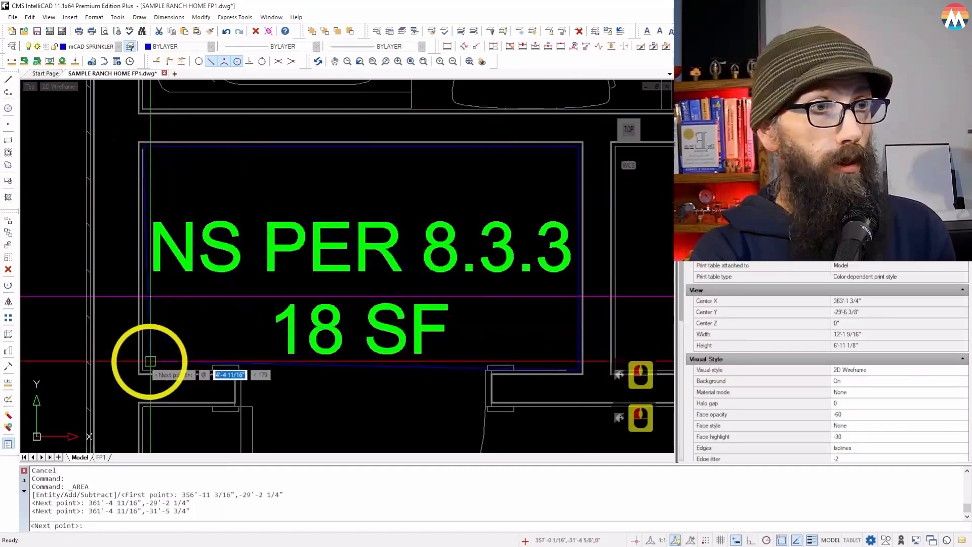
left_click(200, 294)
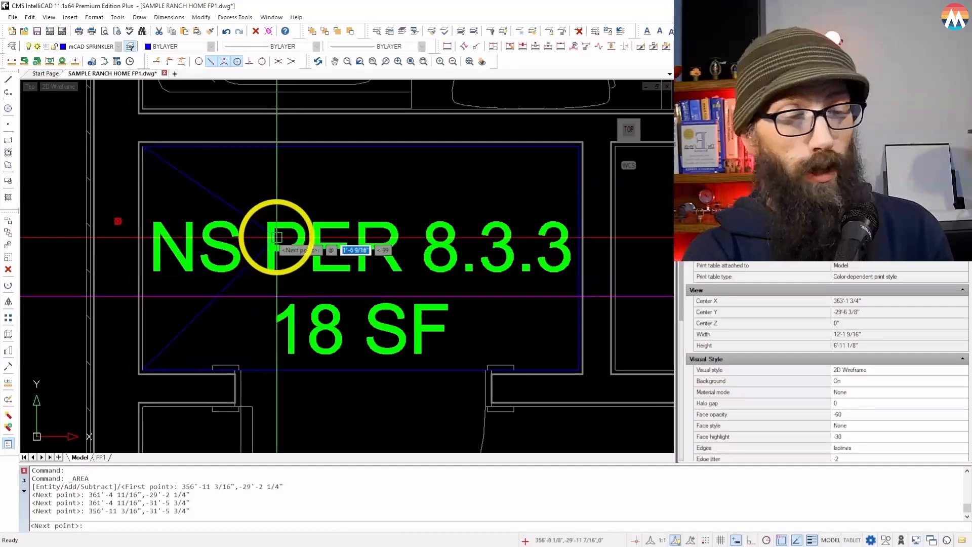
key("Return")
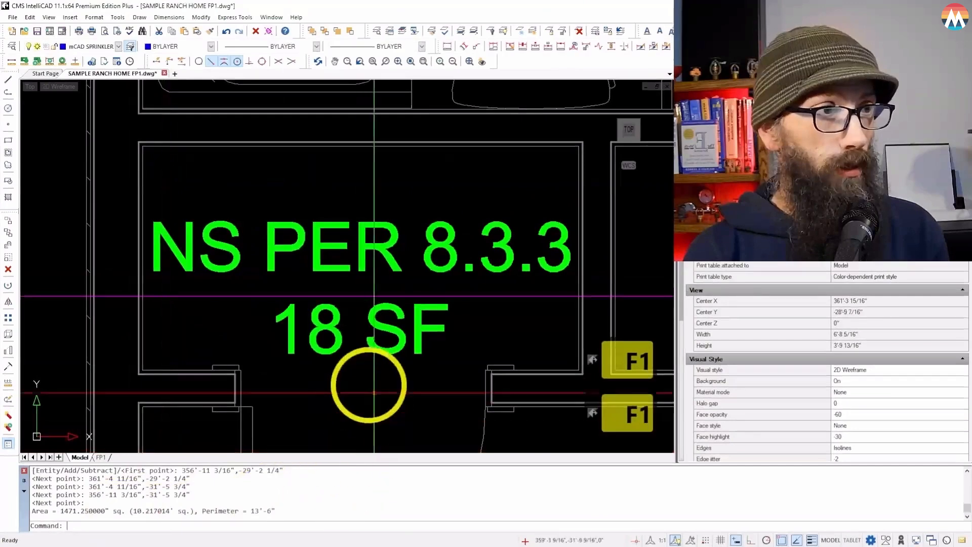
- Set the area line of the note in the closet below the hall bathroom to "11 SF"
scroll(351, 346, "down", 2)
left_click(342, 338)
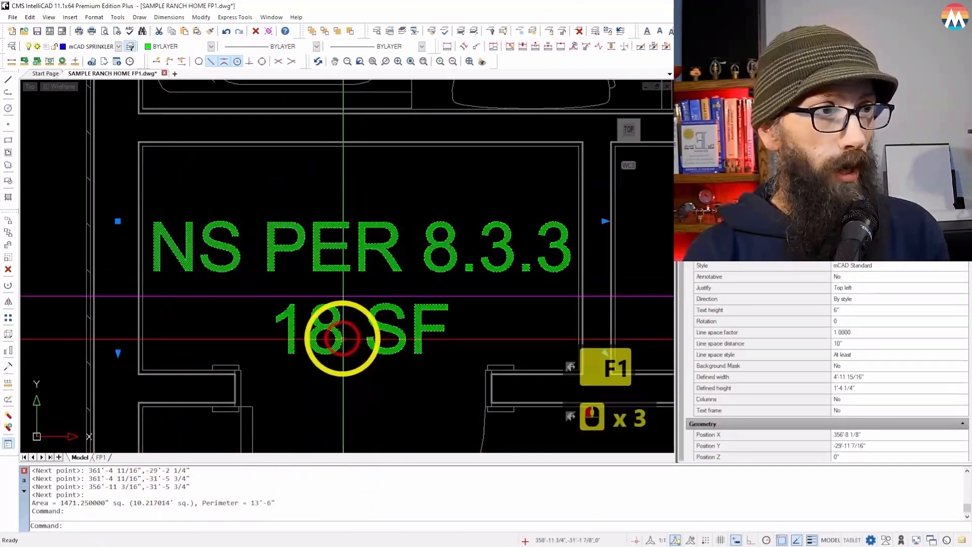
double_click(343, 338)
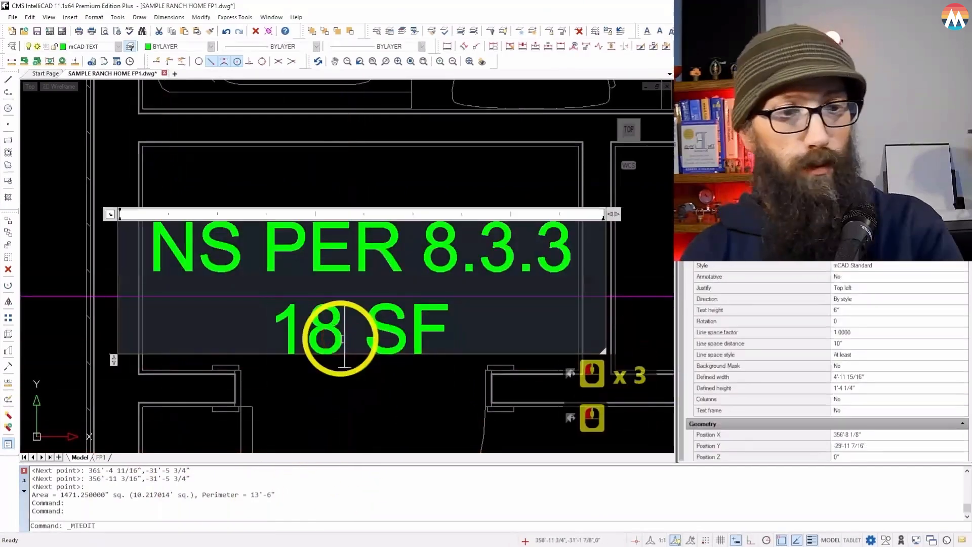
key("BackSpace")
type("1")
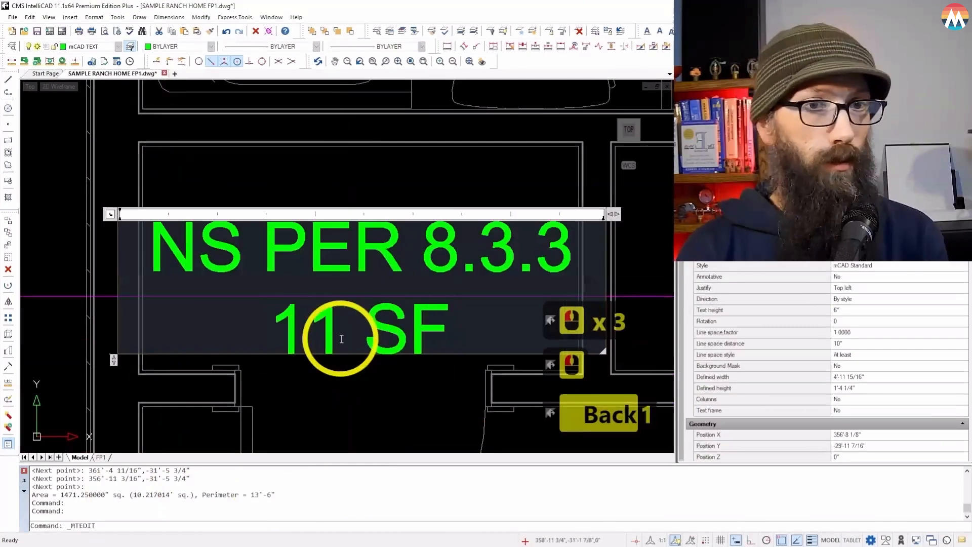
left_click(314, 406)
- Copy the NS PER 8.3.3 note from the closet below the hall bathroom into the closet above the entry
scroll(167, 305, "down", 2)
scroll(166, 304, "down", 9)
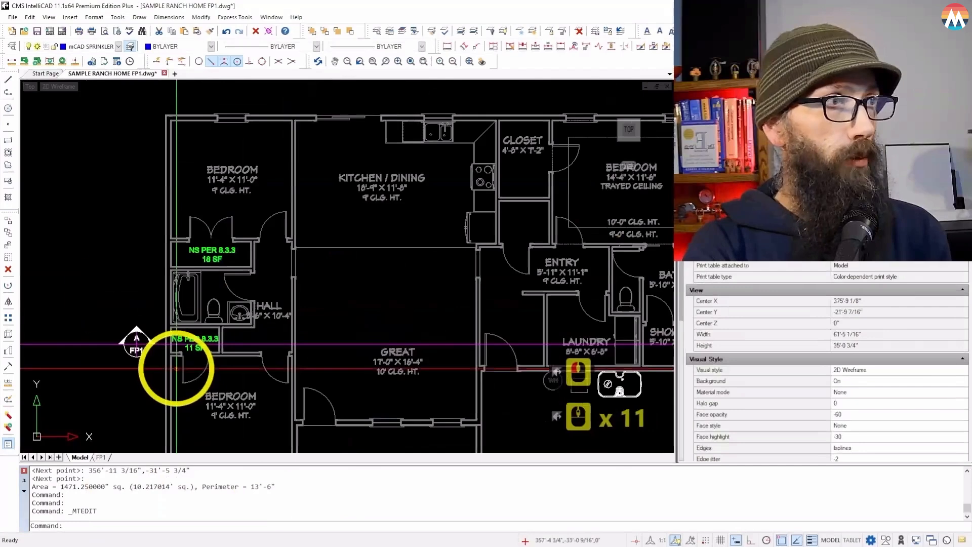
scroll(97, 287, "down", 2)
scroll(95, 290, "up", 10)
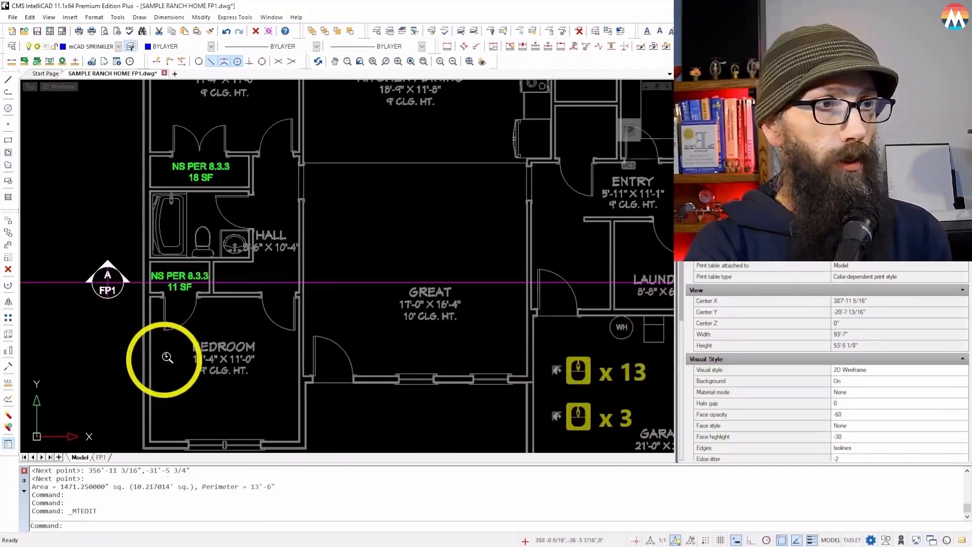
left_click(162, 281)
left_click(47, 284)
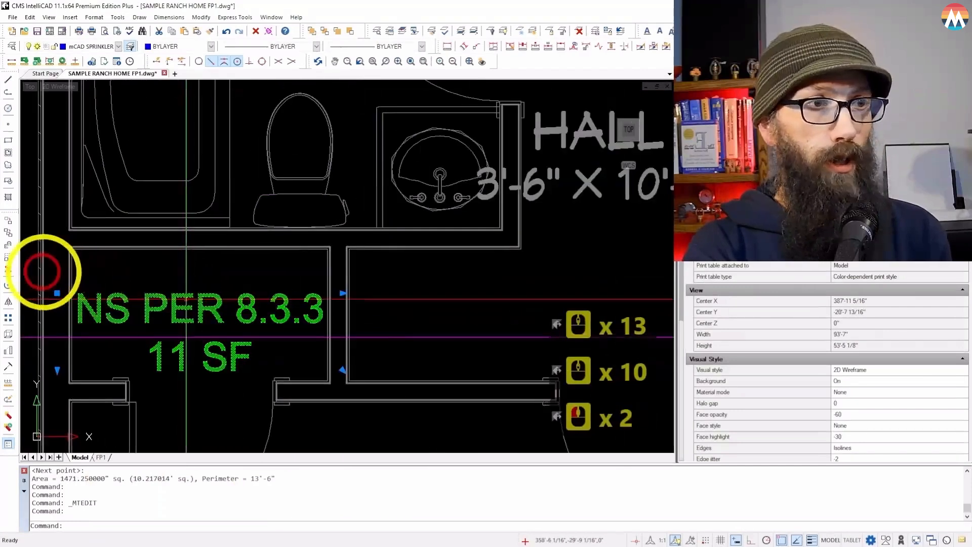
left_click(9, 233)
left_click(343, 293)
scroll(127, 327, "down", 15)
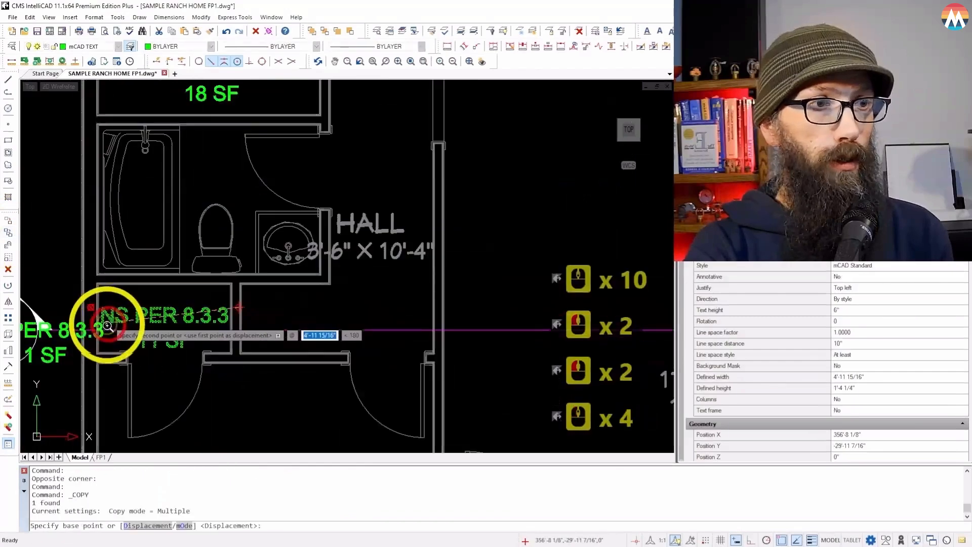
scroll(175, 329, "up", 10)
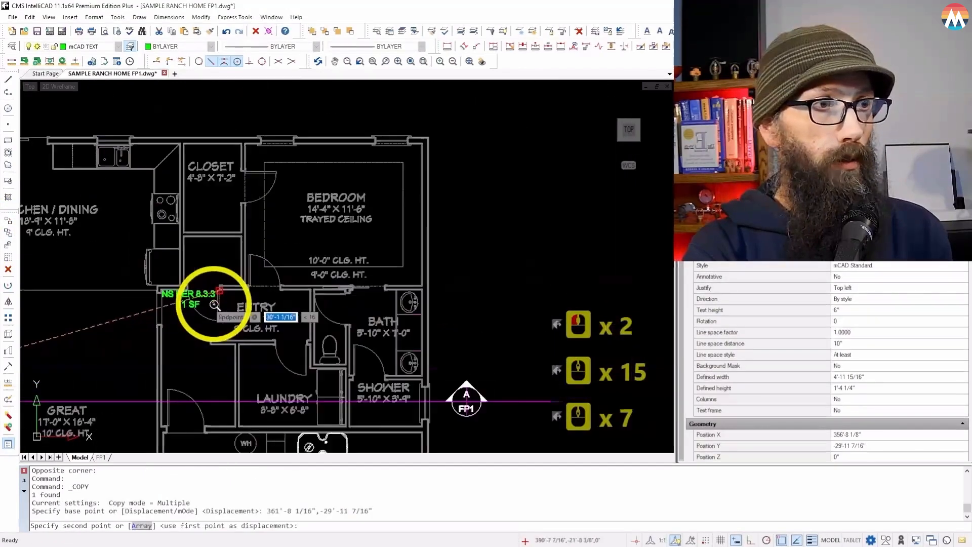
scroll(218, 226, "up", 1)
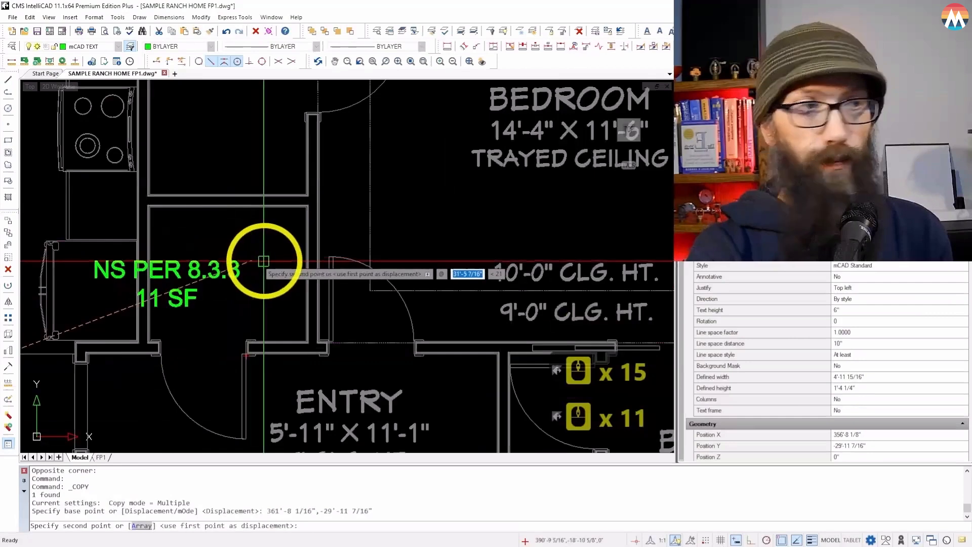
key("F8")
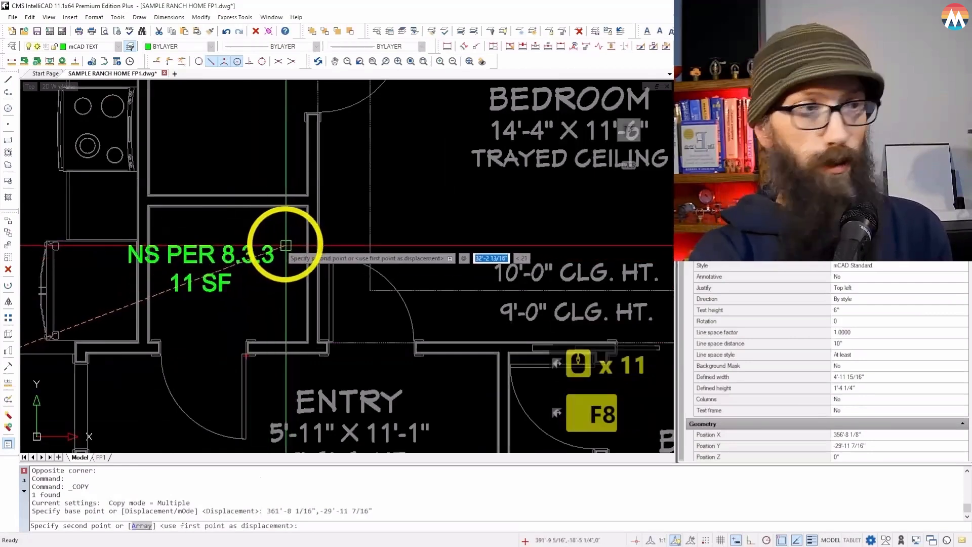
key("F8")
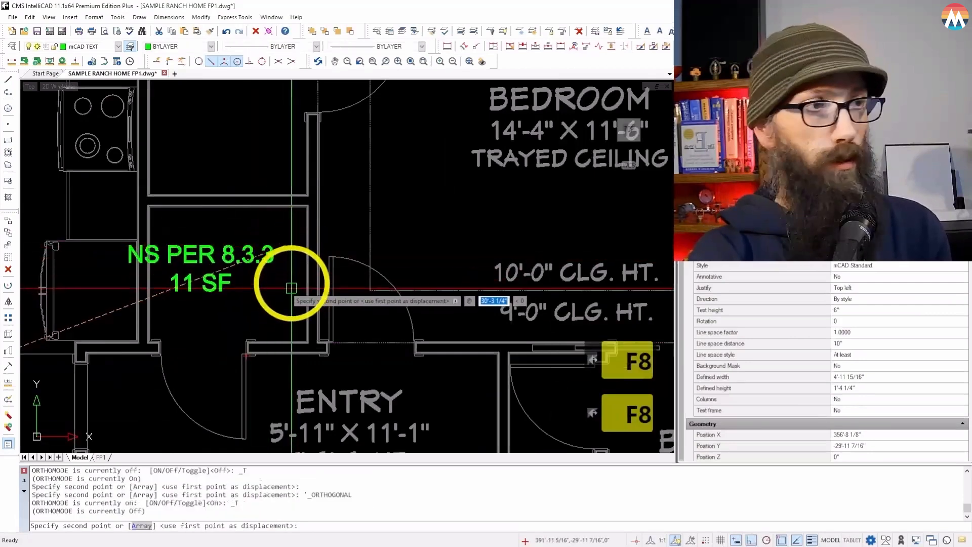
scroll(306, 256, "up", 4)
left_click(317, 249)
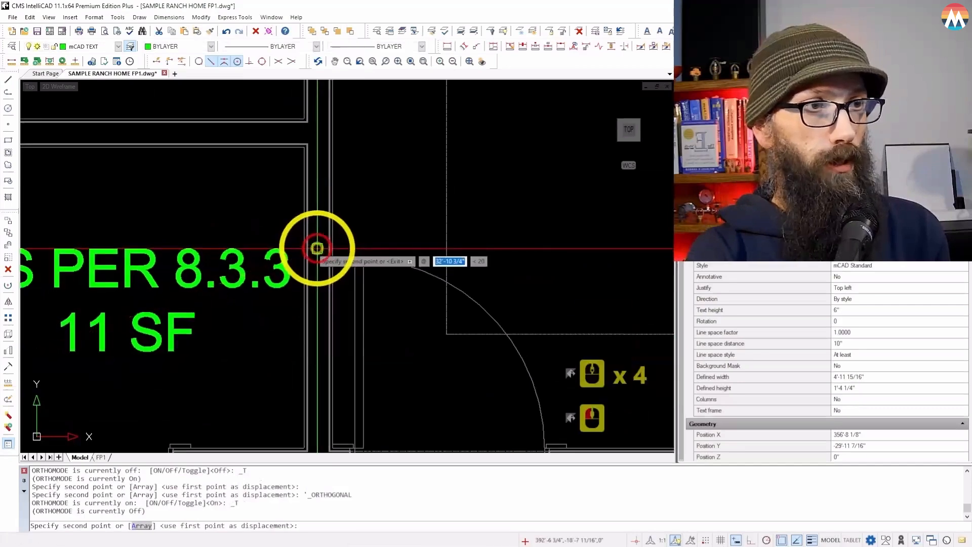
scroll(319, 250, "down", 6)
scroll(402, 265, "down", 10)
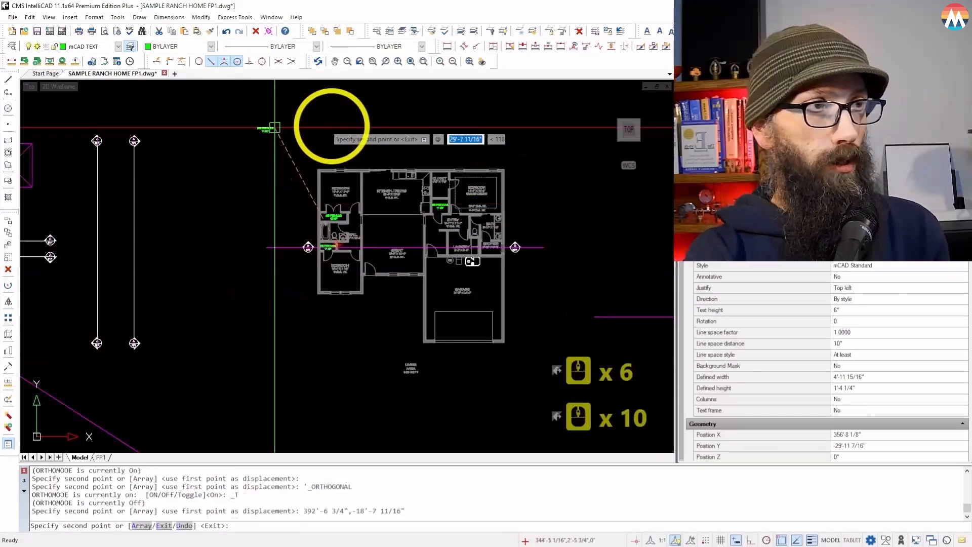
key("F8")
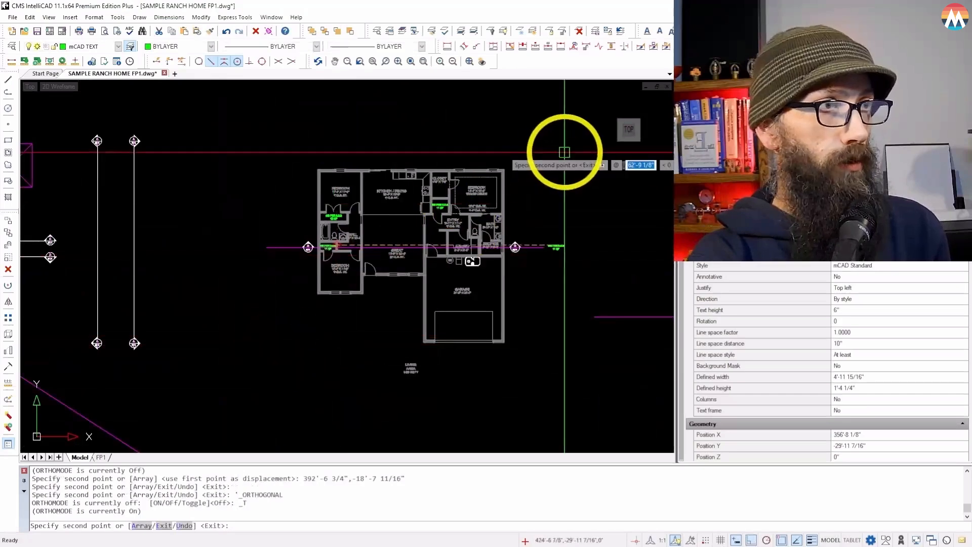
key("F8")
scroll(385, 218, "up", 7)
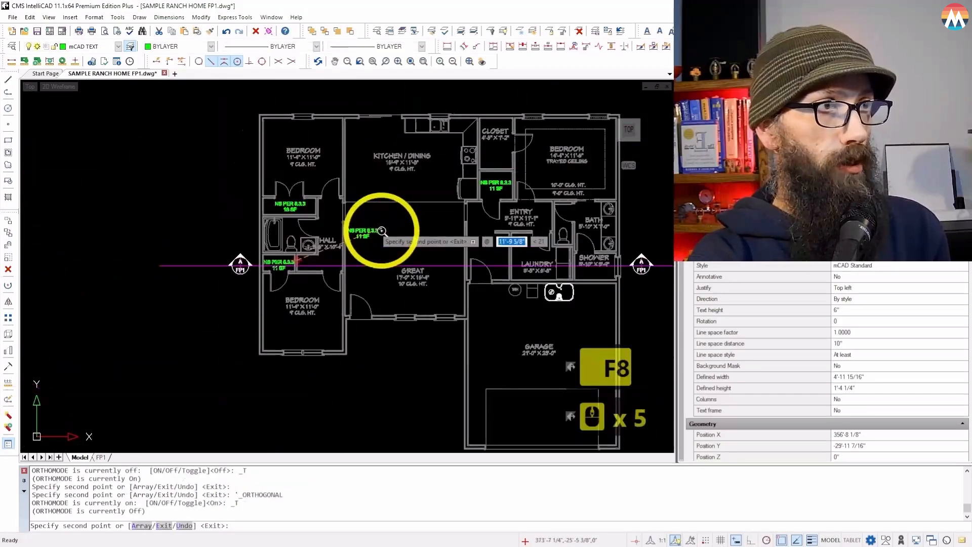
scroll(263, 273, "down", 6)
scroll(424, 254, "up", 14)
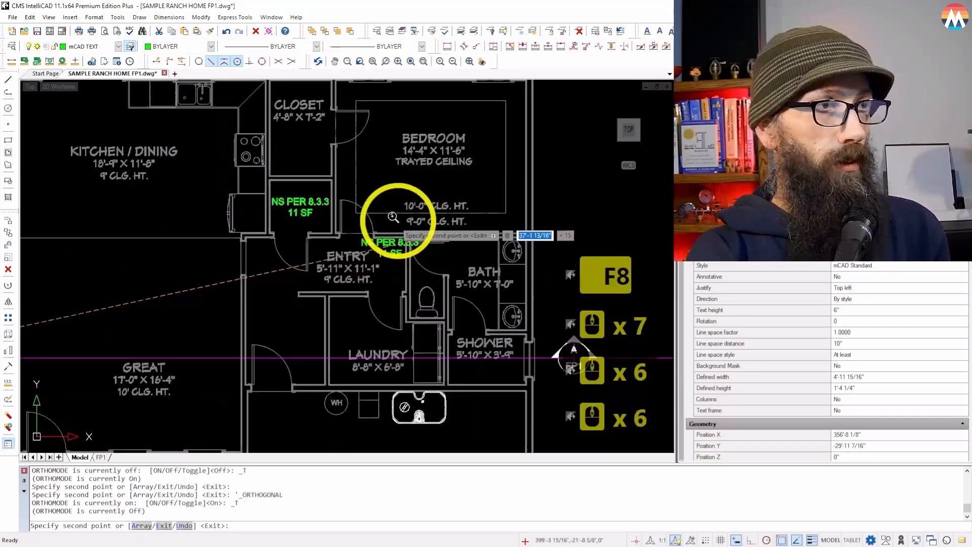
scroll(405, 235, "down", 2)
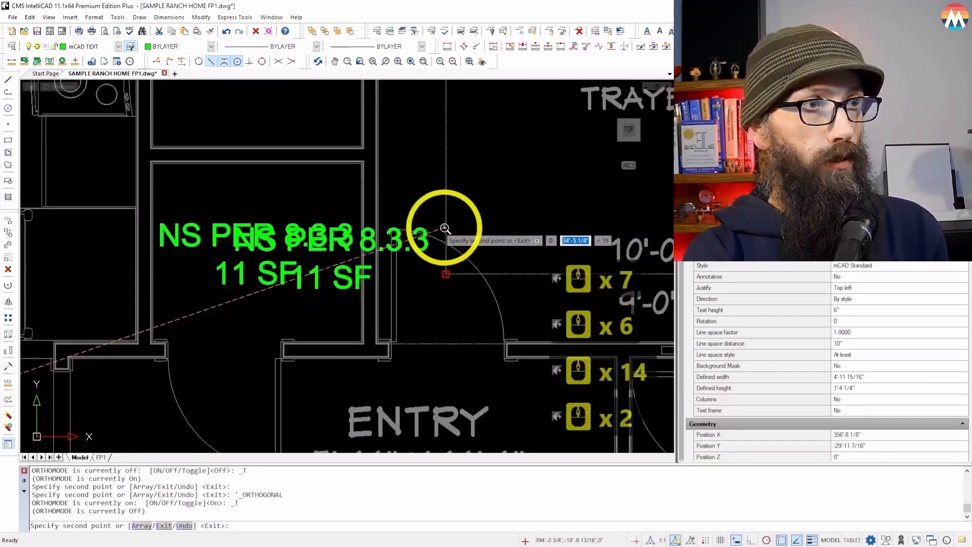
key("Escape")
- Measure the area of the closet above the entry by picking its four inside wall corners
left_click(224, 61)
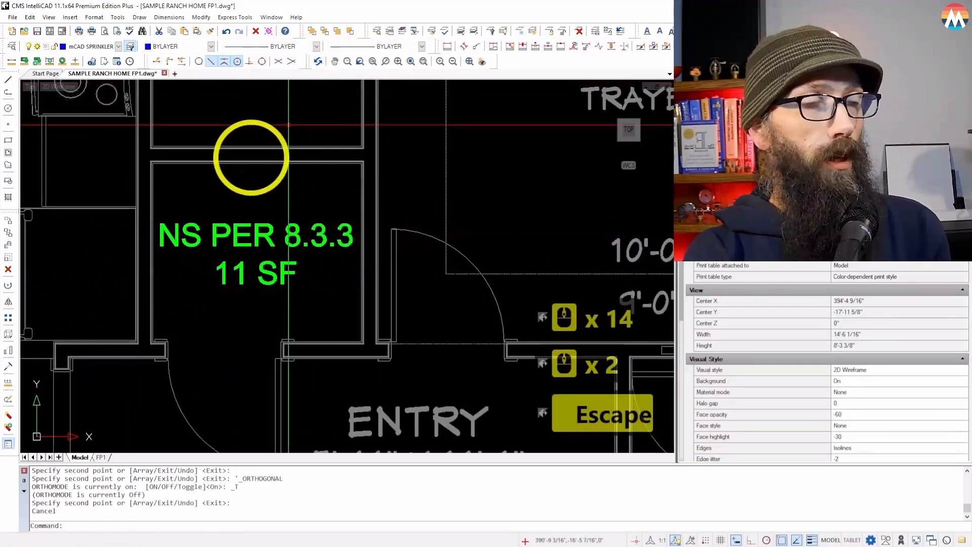
left_click(11, 46)
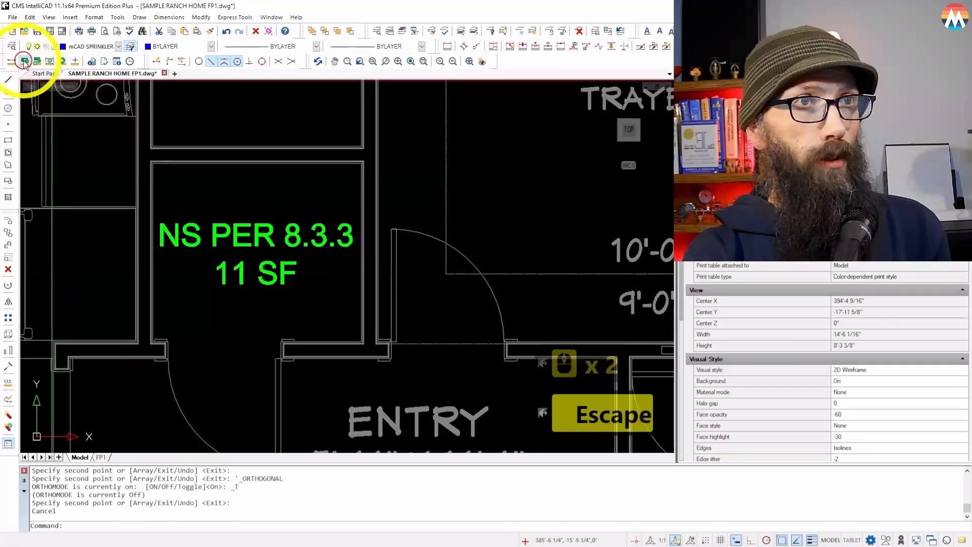
scroll(135, 169, "up", 3)
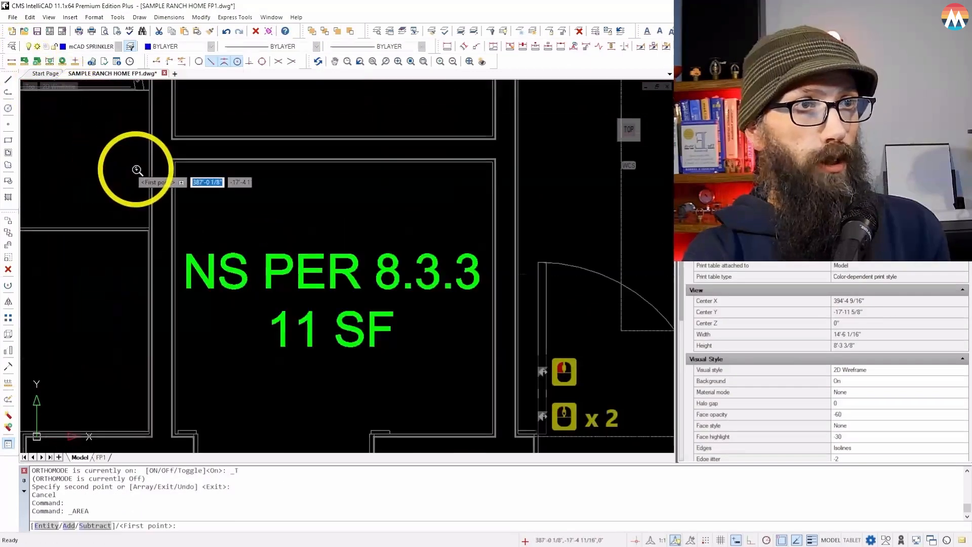
left_click(184, 163)
scroll(184, 163, "down", 2)
left_click(386, 165)
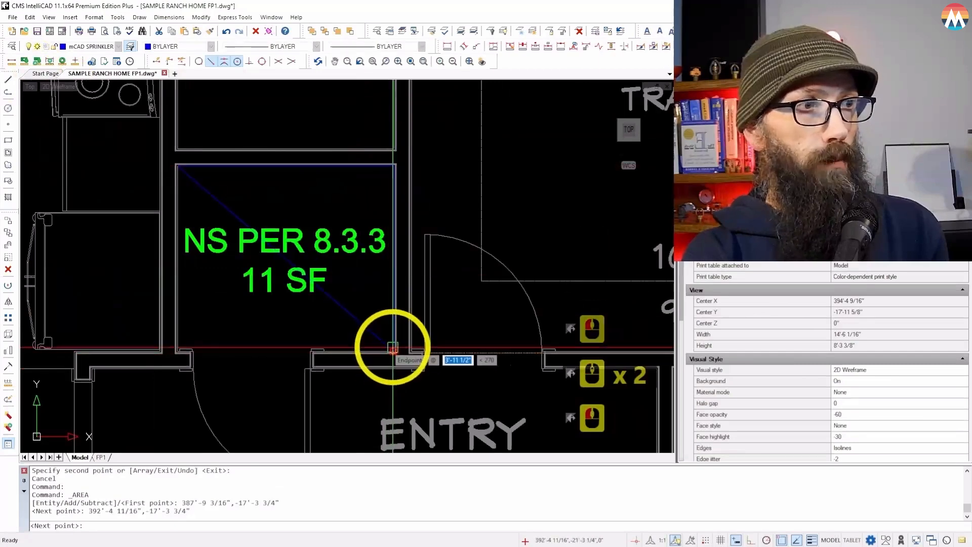
left_click(393, 349)
left_click(177, 349)
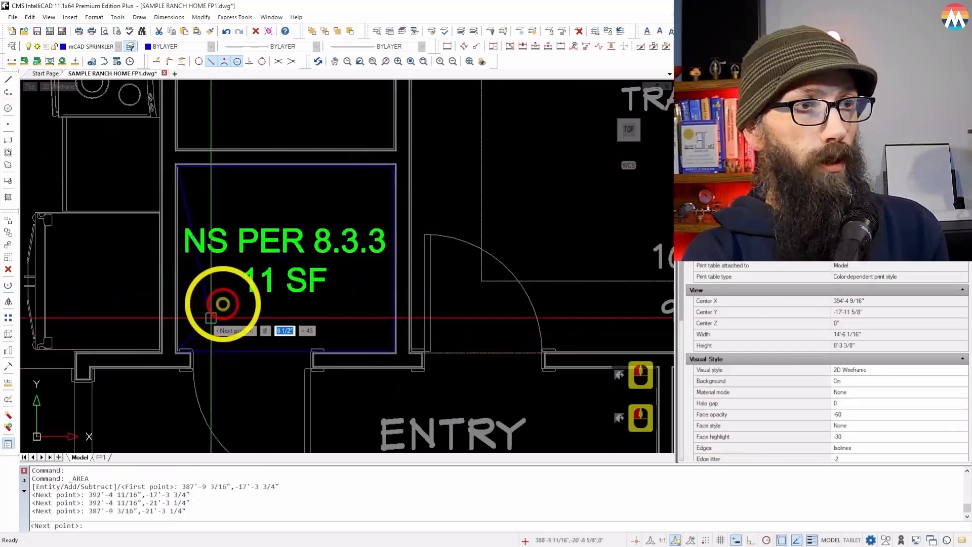
key("Return")
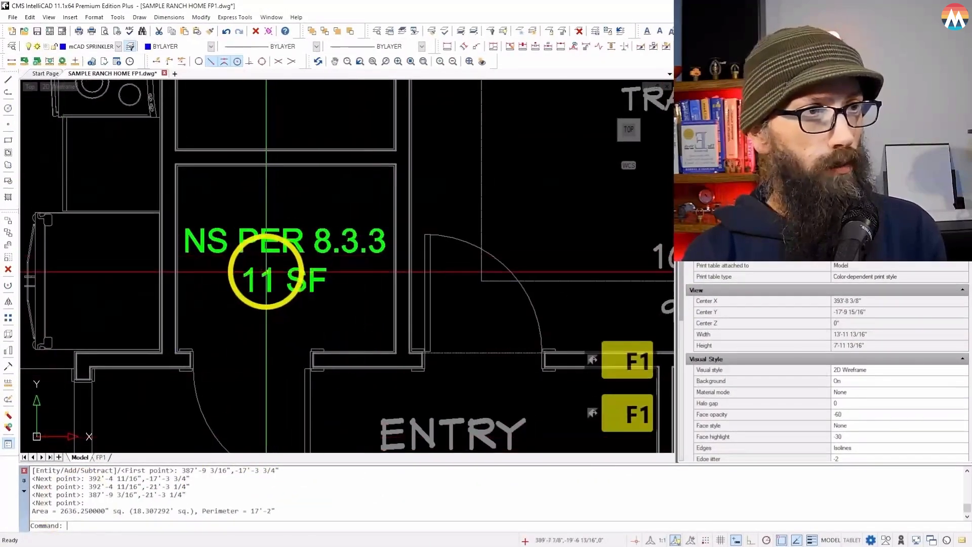
- Set the area line of the note in the closet above the entry to "19 SF"
left_click(266, 272)
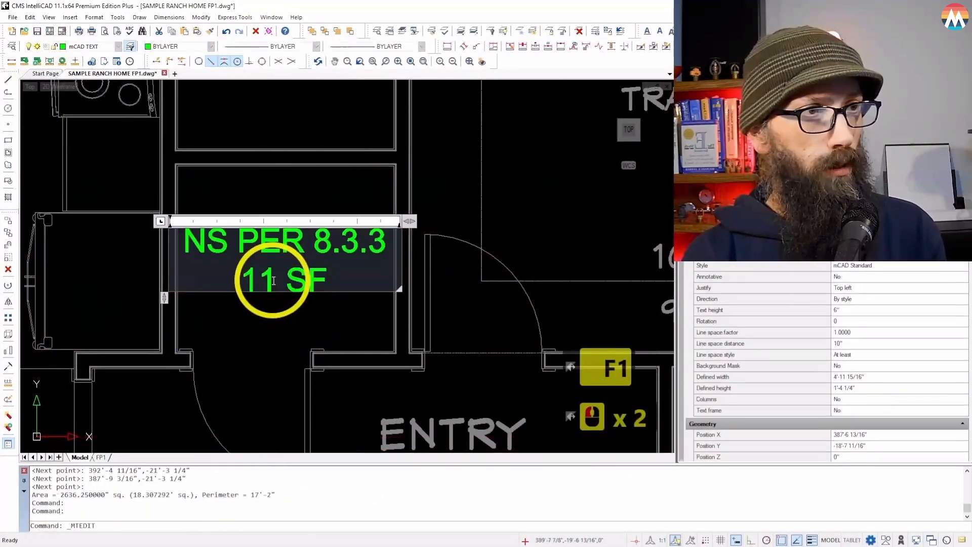
left_click(269, 281)
key("BackSpace")
type("9")
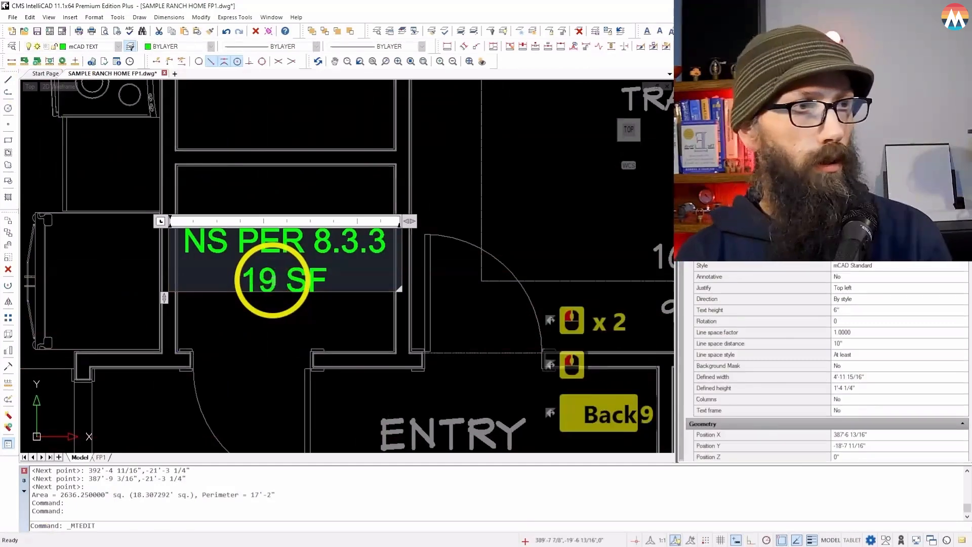
left_click(271, 311)
- Measure the area of the labelled closet beside the trayed-ceiling bedroom by picking its four inside wall corners
scroll(267, 339, "down", 3)
scroll(275, 151, "down", 1)
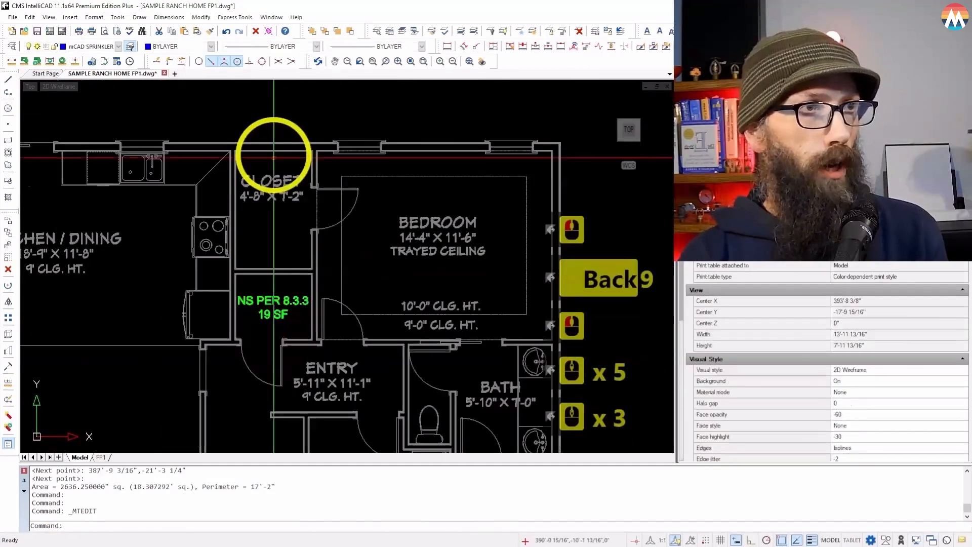
scroll(275, 184, "up", 3)
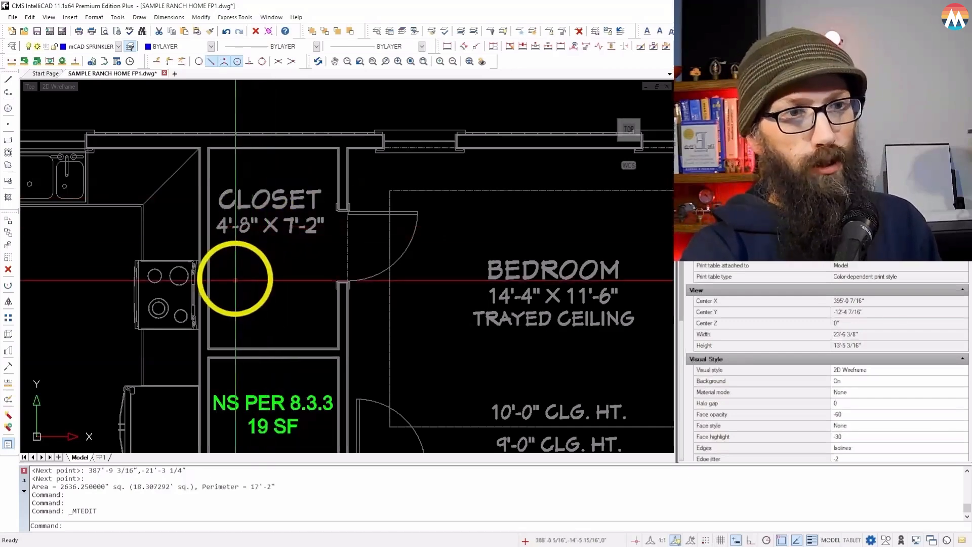
left_click(24, 61)
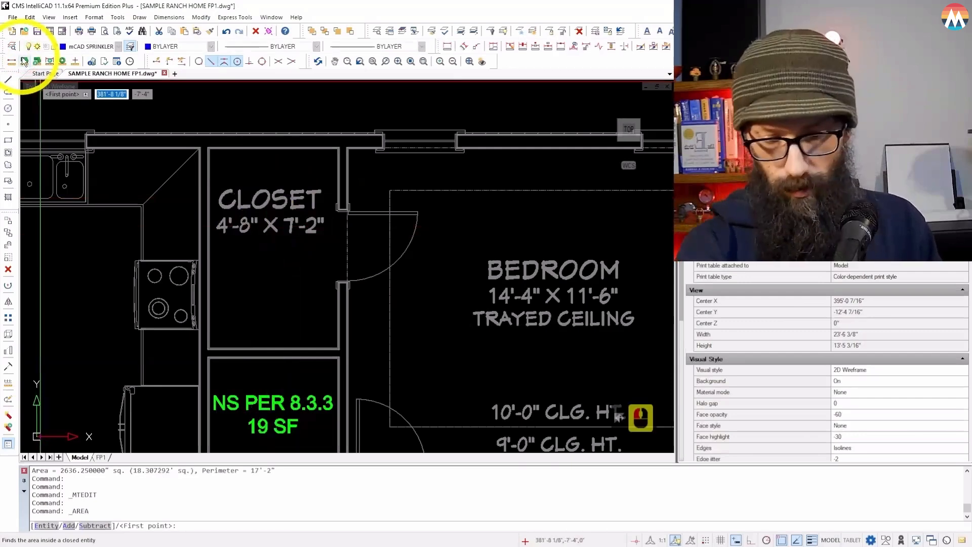
key("Escape")
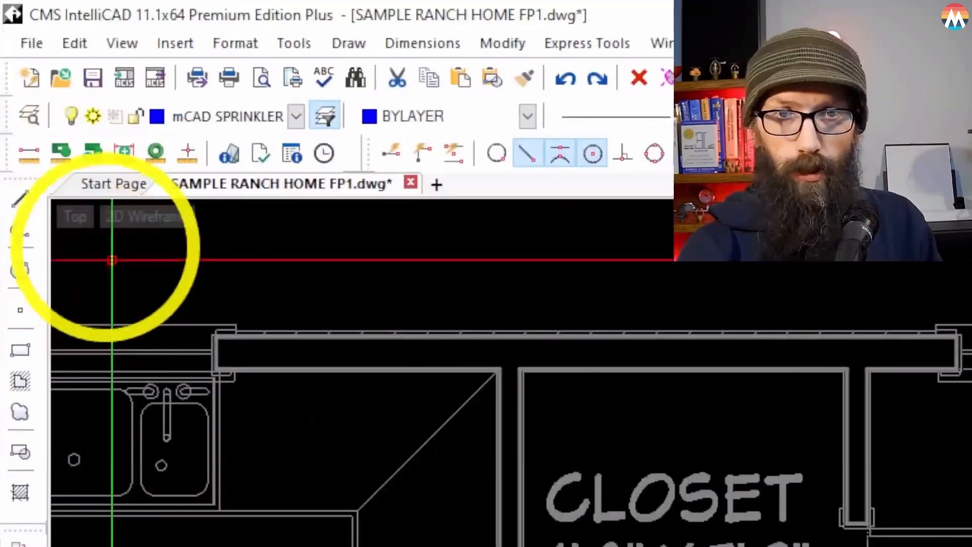
left_click(64, 150)
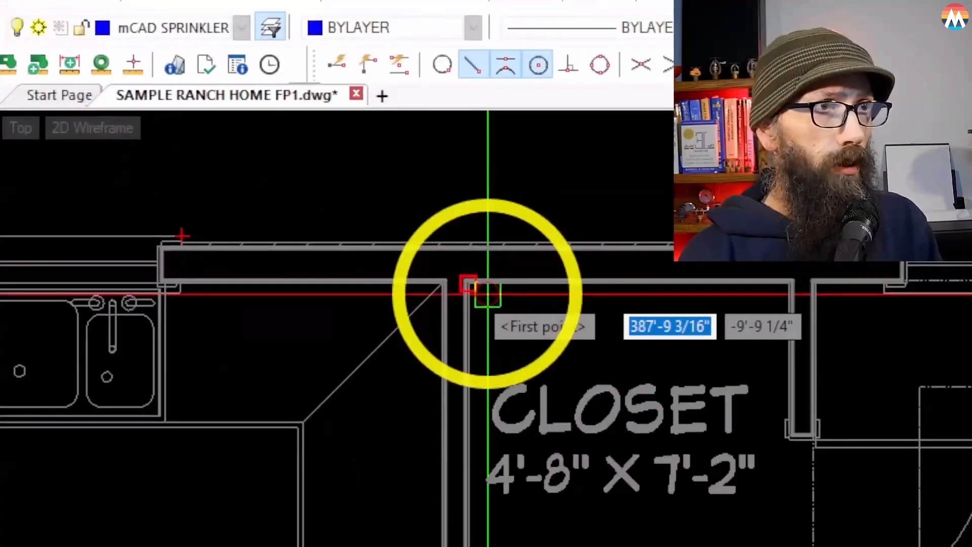
left_click(488, 293)
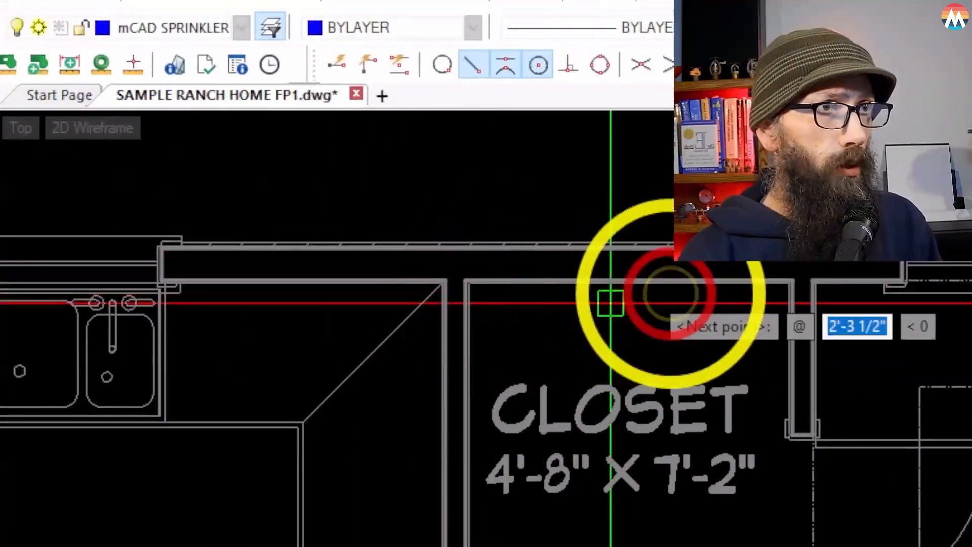
scroll(810, 282, "up", 5)
left_click(797, 293)
scroll(785, 264, "down", 5)
scroll(689, 390, "up", 3)
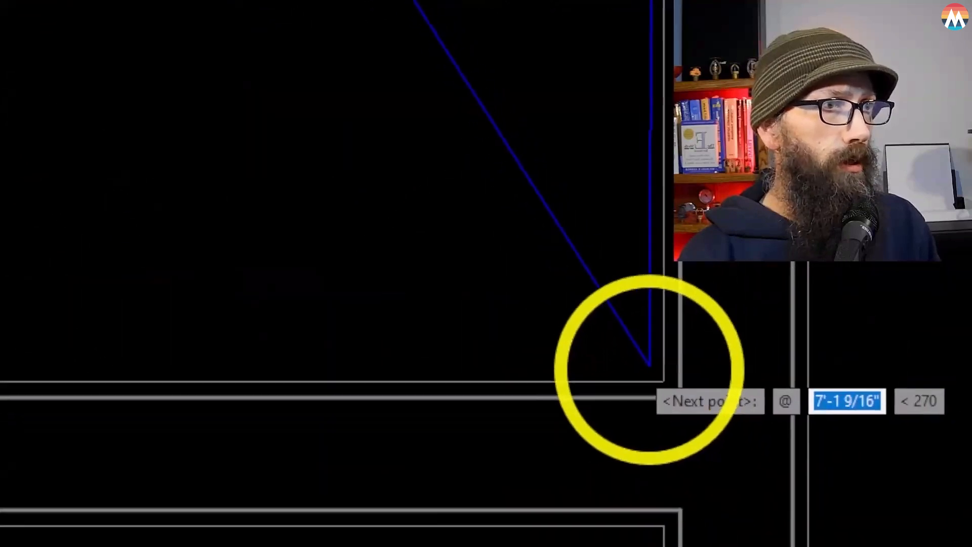
left_click(688, 409)
scroll(527, 300, "down", 2)
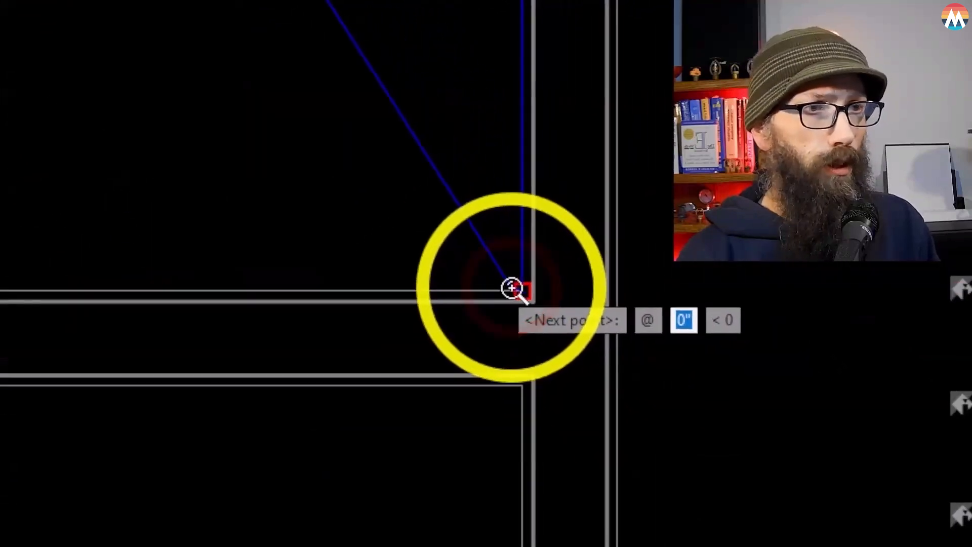
scroll(497, 280, "up", 4)
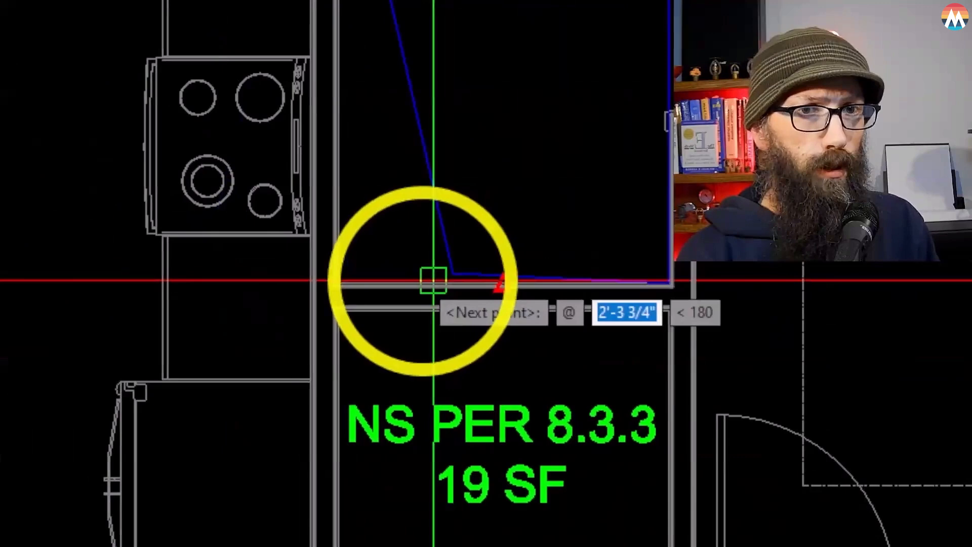
scroll(303, 271, "up", 3)
scroll(494, 271, "down", 4)
scroll(318, 285, "up", 2)
left_click(340, 293)
scroll(256, 336, "down", 2)
scroll(257, 338, "up", 2)
scroll(363, 243, "down", 2)
scroll(364, 233, "up", 2)
scroll(364, 228, "down", 2)
scroll(341, 253, "up", 2)
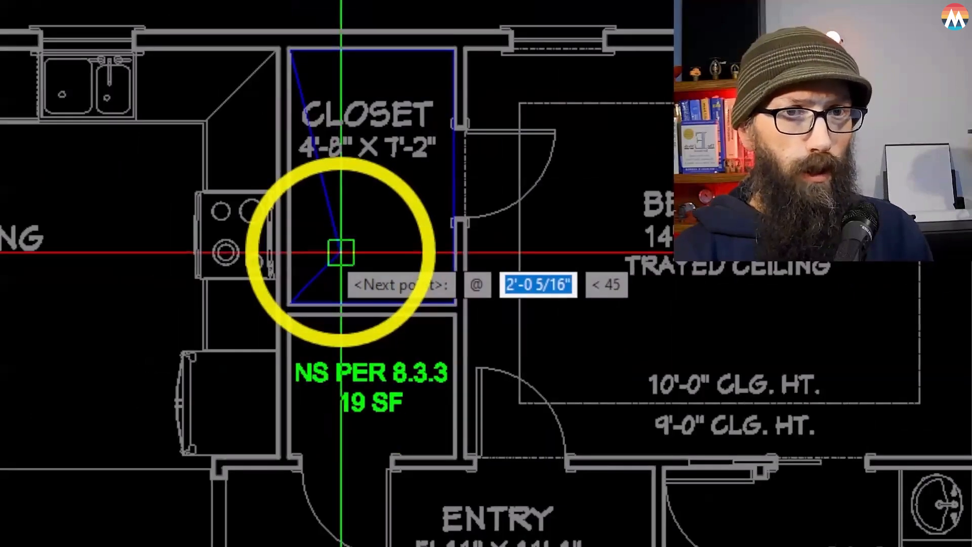
key("Return")
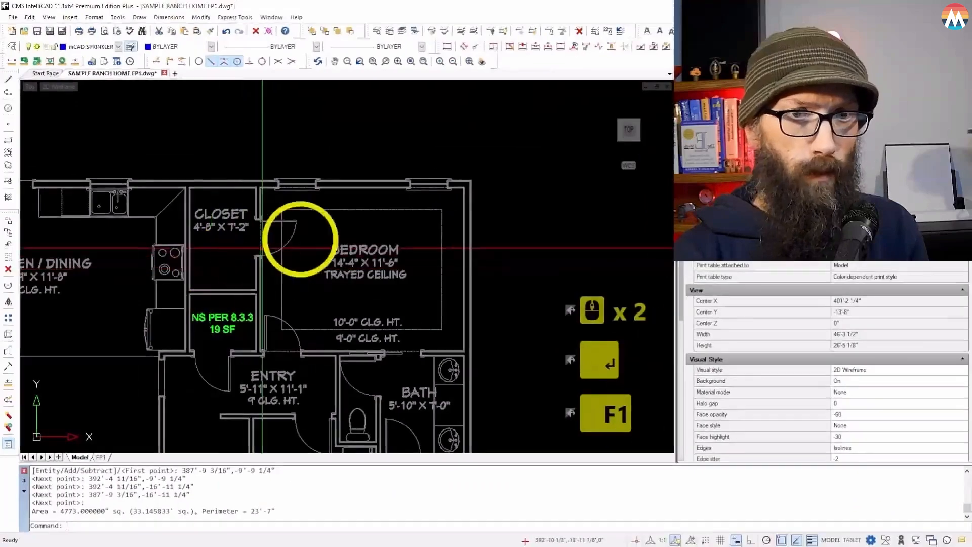
- On the mCAD REFERENCE layer, draw a diagonal line across the trayed-ceiling bedroom's closet from its lower-left to its upper-right inside corner
scroll(341, 253, "down", 2)
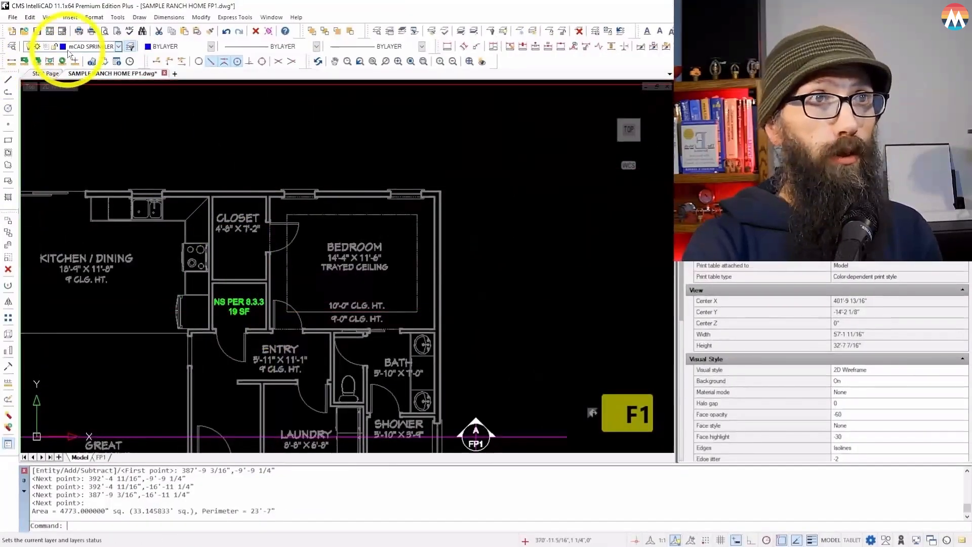
left_click(71, 46)
left_click(98, 217)
left_click(8, 80)
scroll(182, 329, "up", 10)
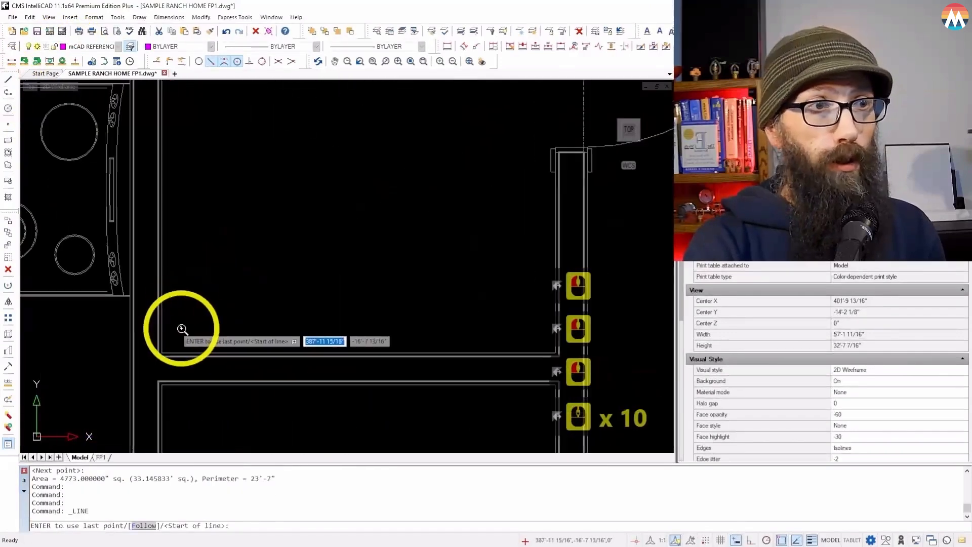
left_click(161, 390)
scroll(325, 108, "up", 7)
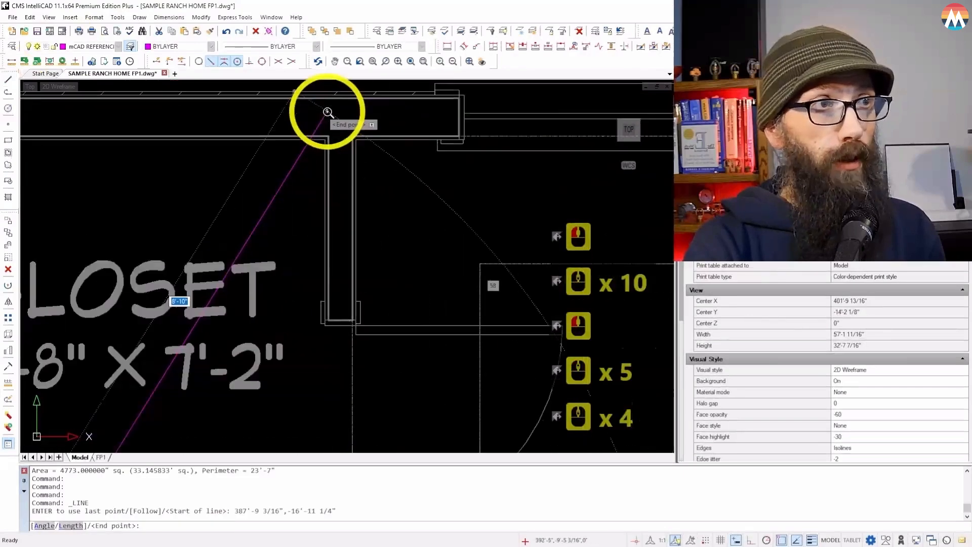
left_click(324, 165)
scroll(326, 159, "down", 4)
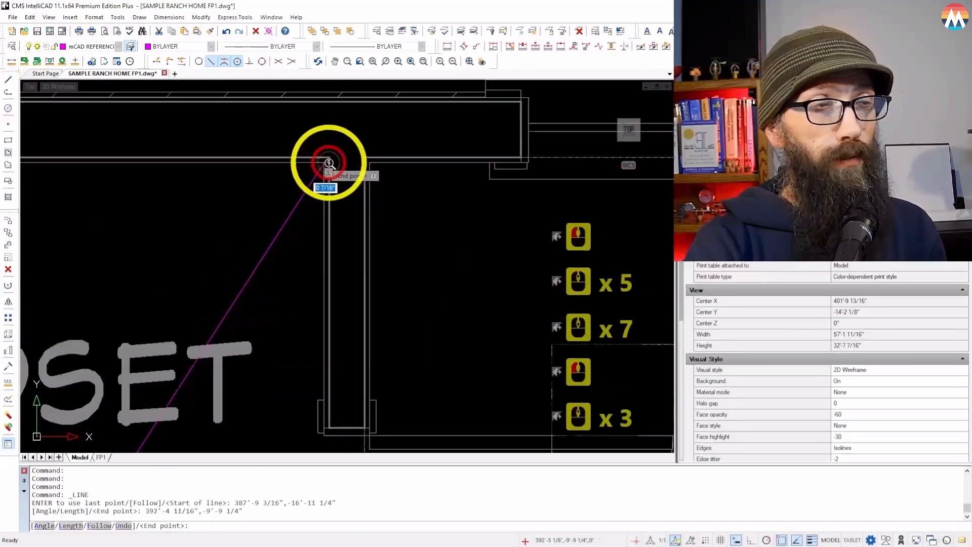
key("Escape")
scroll(403, 258, "down", 4)
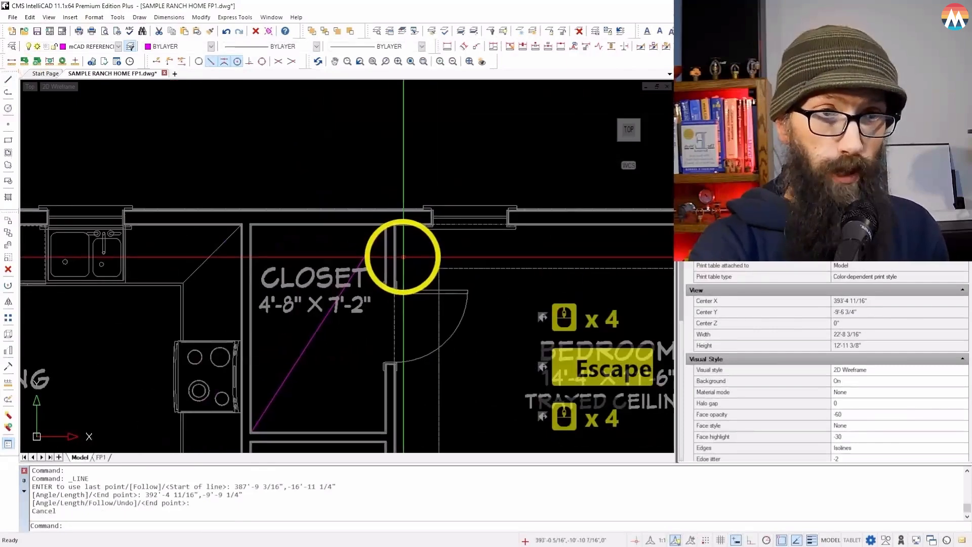
- Copy the leaderless "NS PER 8.3.2 53 SF" note from the BATHROOMS template section into the bathroom beside the hall
scroll(405, 255, "down", 2)
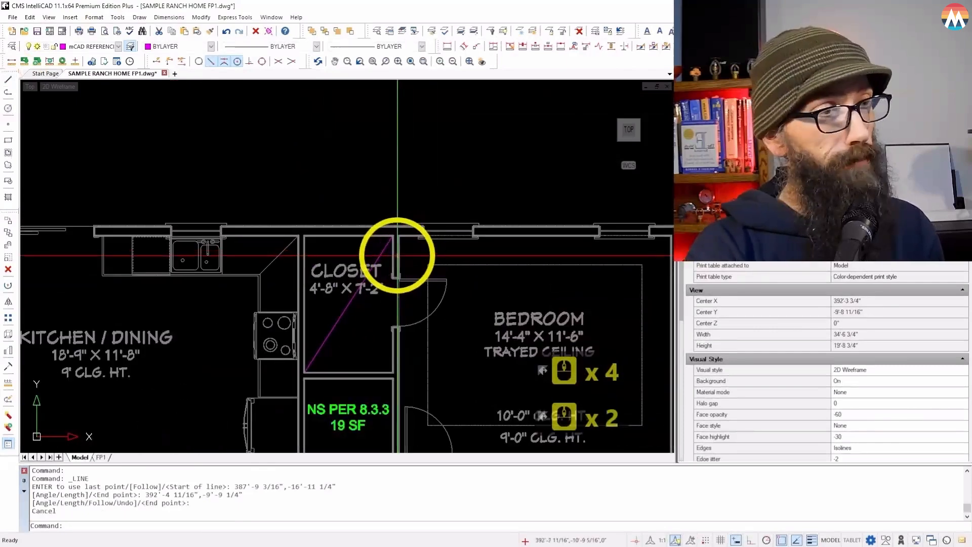
scroll(442, 248, "down", 3)
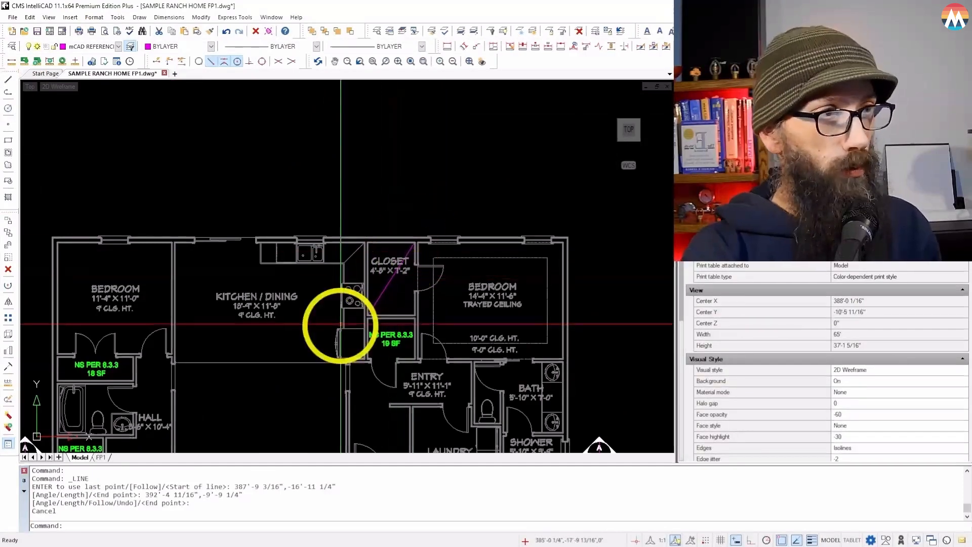
scroll(425, 258, "down", 1)
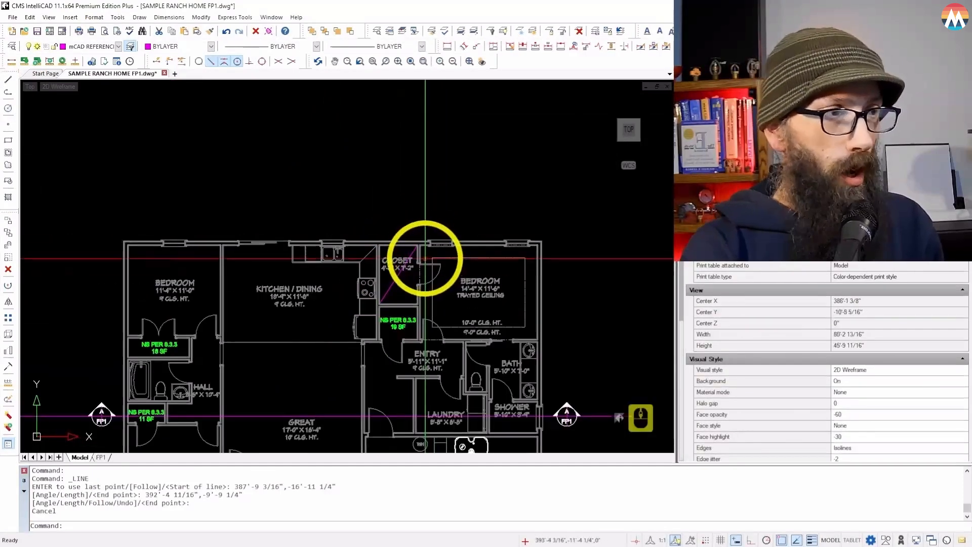
scroll(426, 257, "down", 2)
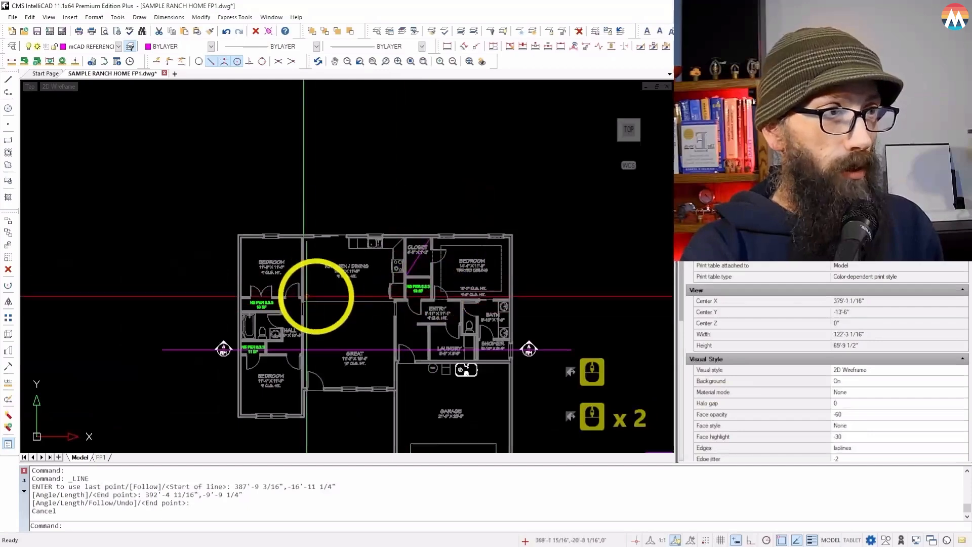
scroll(375, 296, "up", 2)
scroll(398, 261, "down", 2)
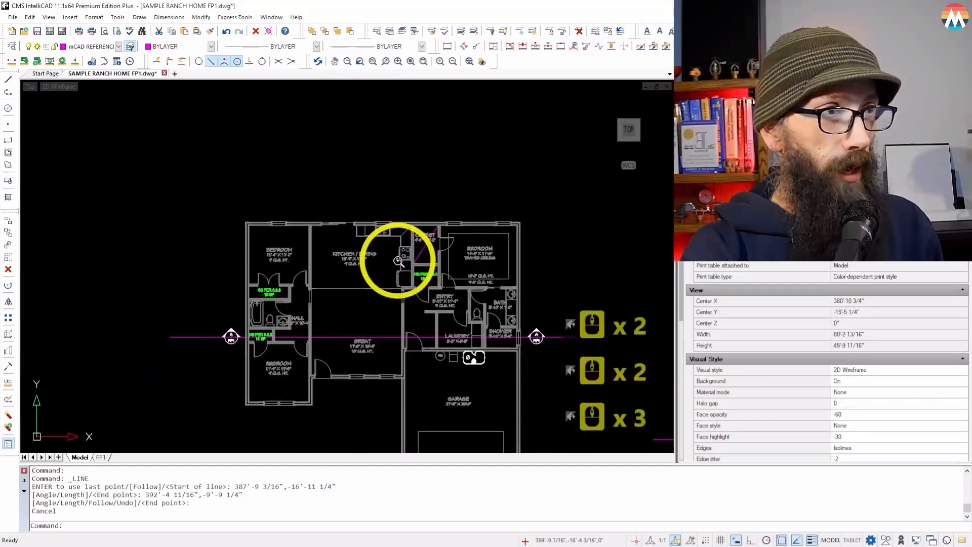
scroll(398, 260, "down", 9)
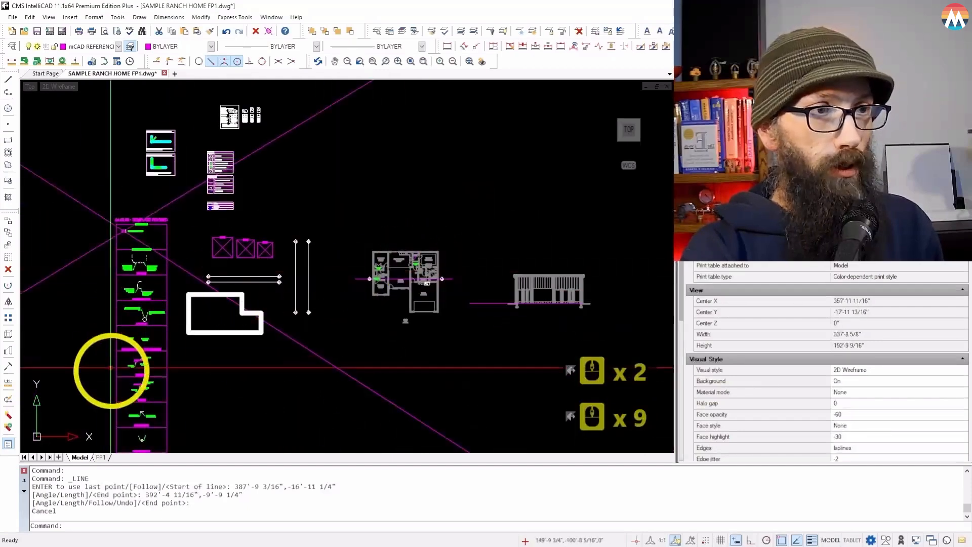
scroll(119, 400, "up", 12)
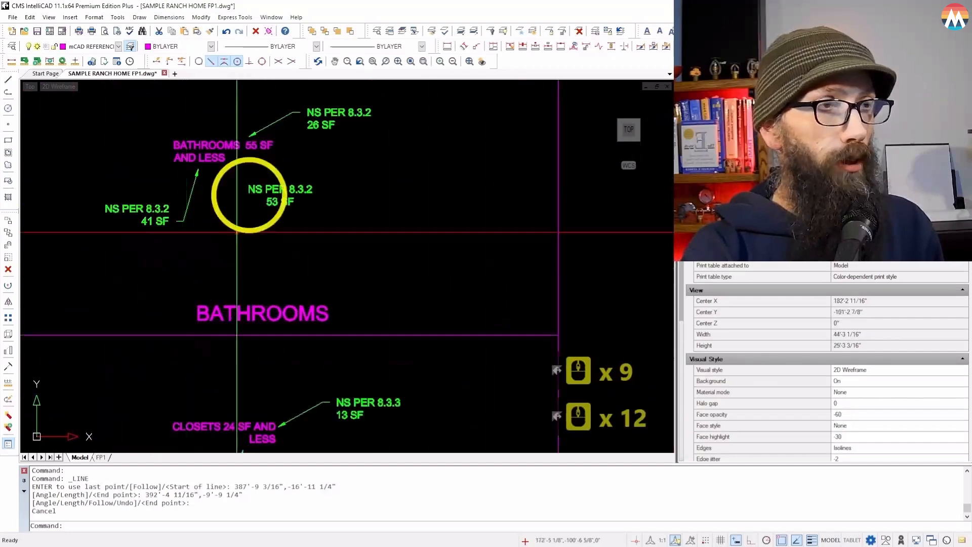
scroll(284, 104, "up", 2)
scroll(289, 267, "down", 2)
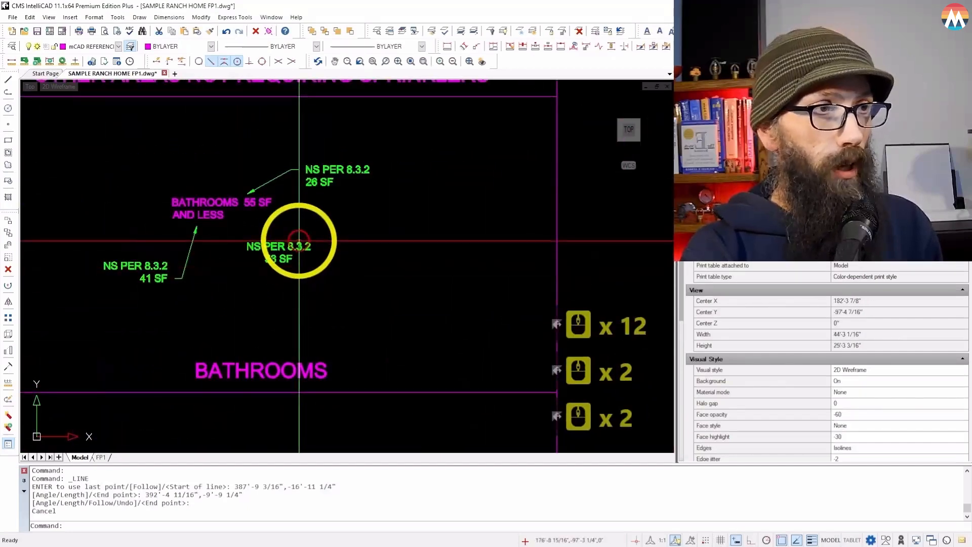
left_click(299, 240)
left_click(239, 276)
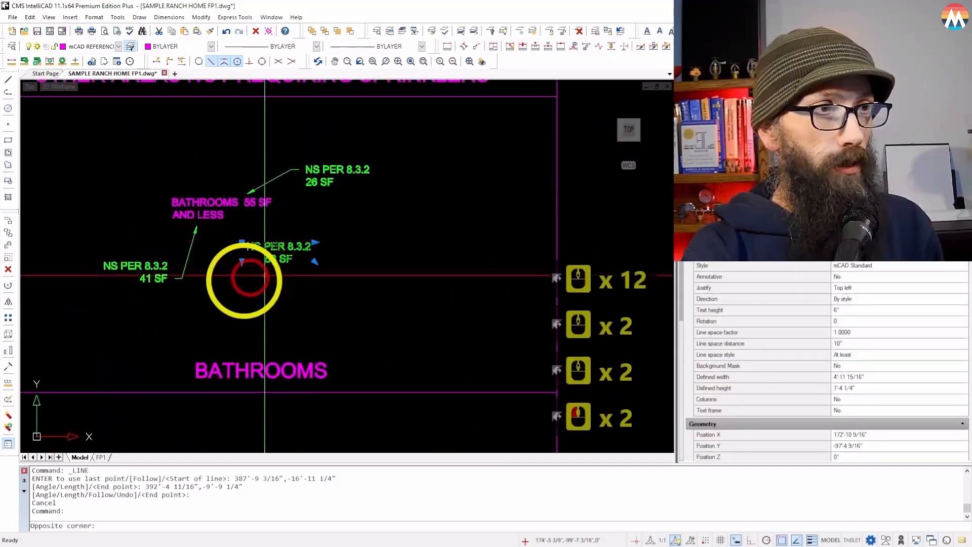
left_click(8, 233)
left_click(241, 261)
scroll(151, 314, "down", 13)
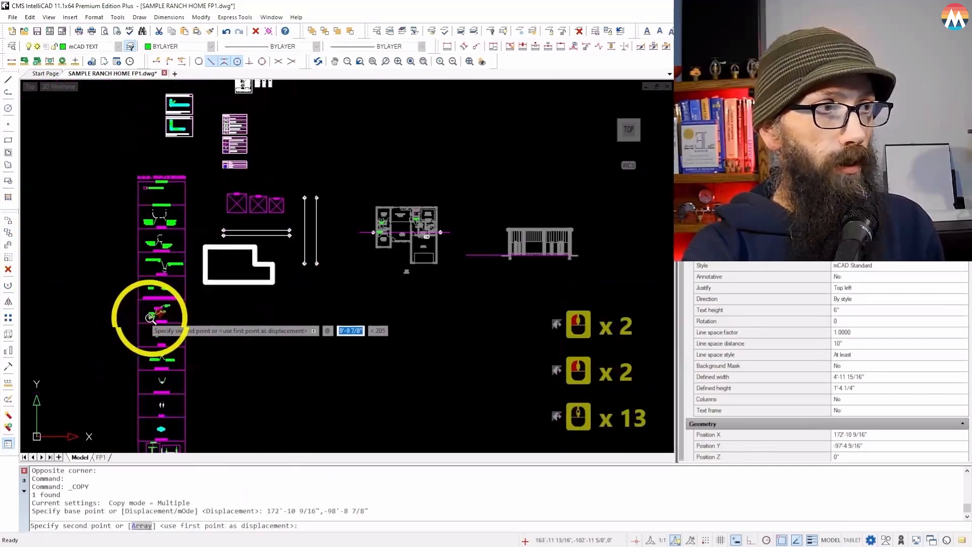
scroll(365, 228, "up", 8)
scroll(386, 161, "up", 8)
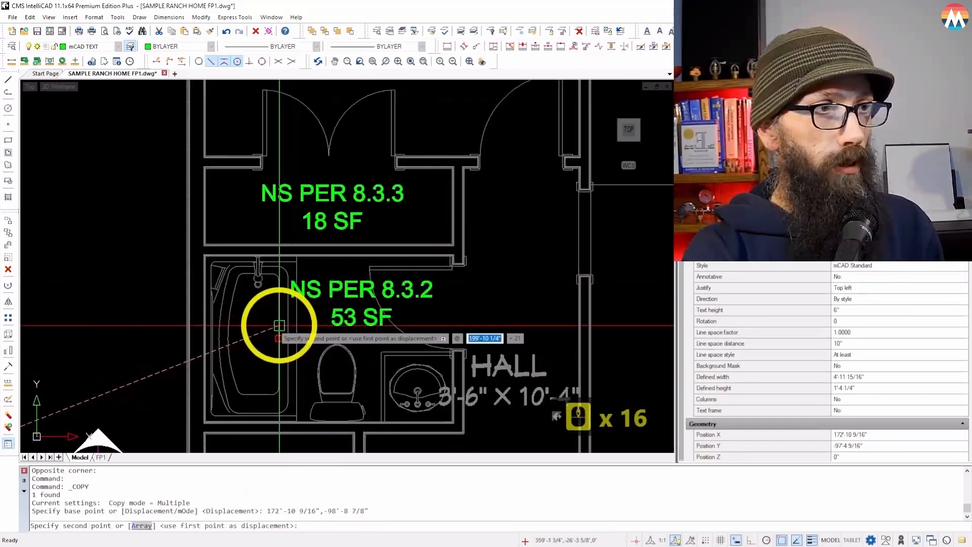
left_click(267, 327)
key("Escape")
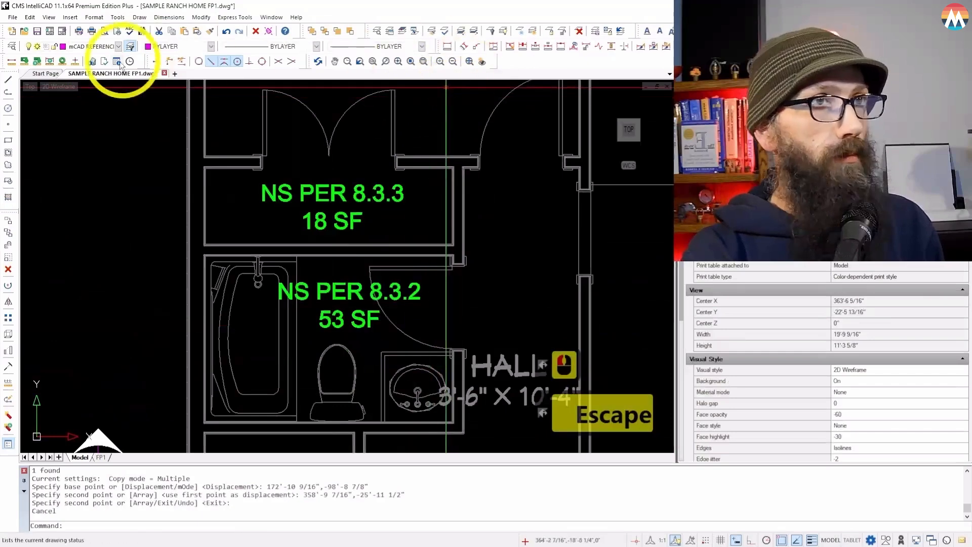
- Measure the area of the bathroom beside the hall by picking its four inside wall corners
left_click(24, 61)
scroll(210, 288, "up", 7)
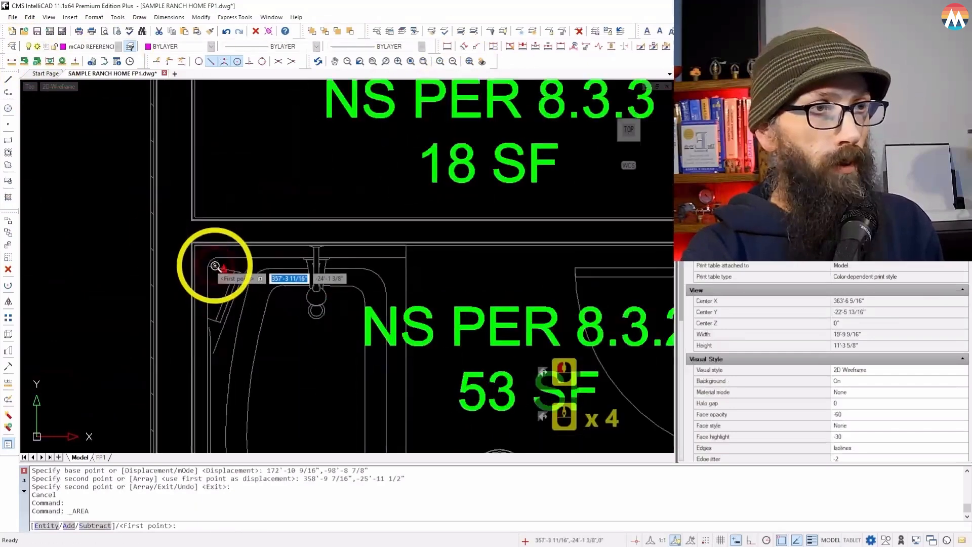
left_click(193, 227)
scroll(137, 257, "down", 7)
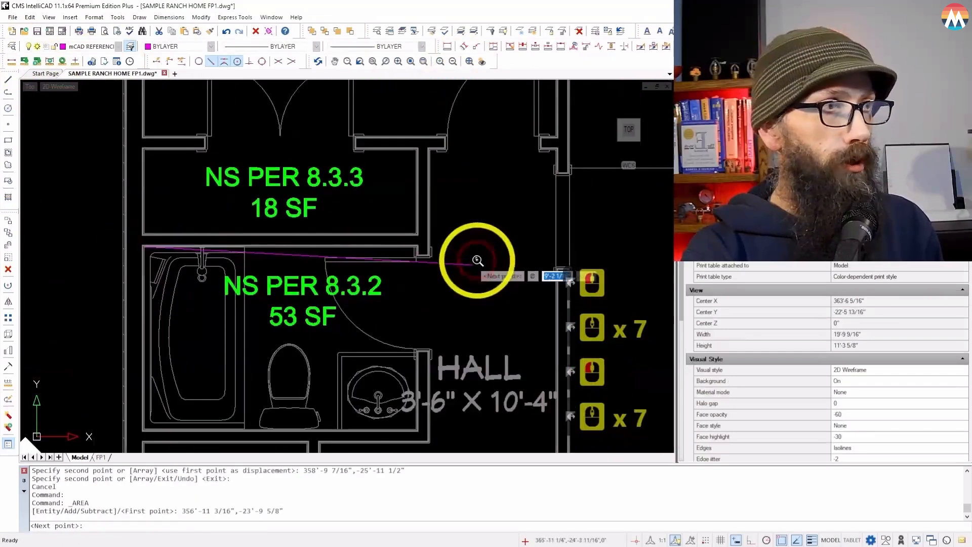
scroll(364, 217, "up", 7)
left_click(294, 244)
scroll(299, 228, "down", 9)
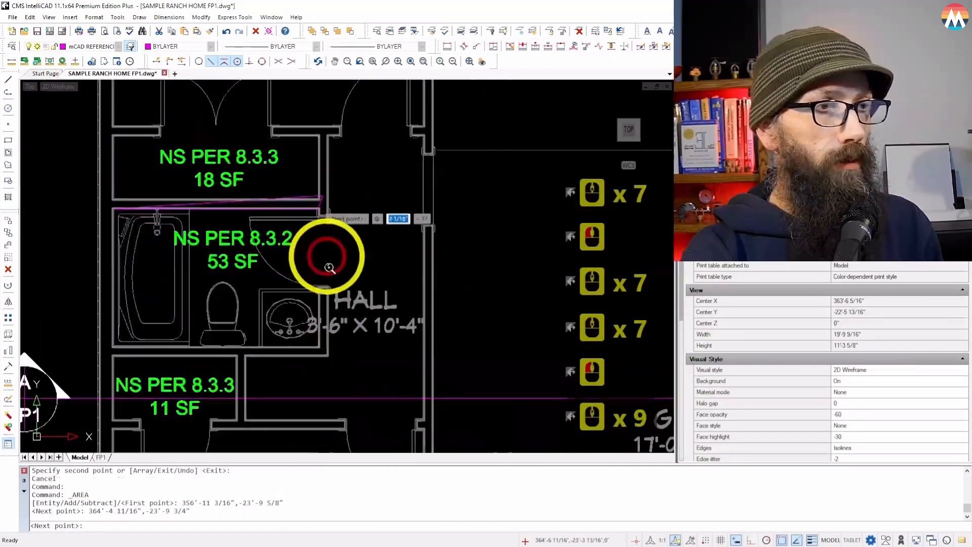
scroll(324, 339, "up", 10)
left_click(339, 324)
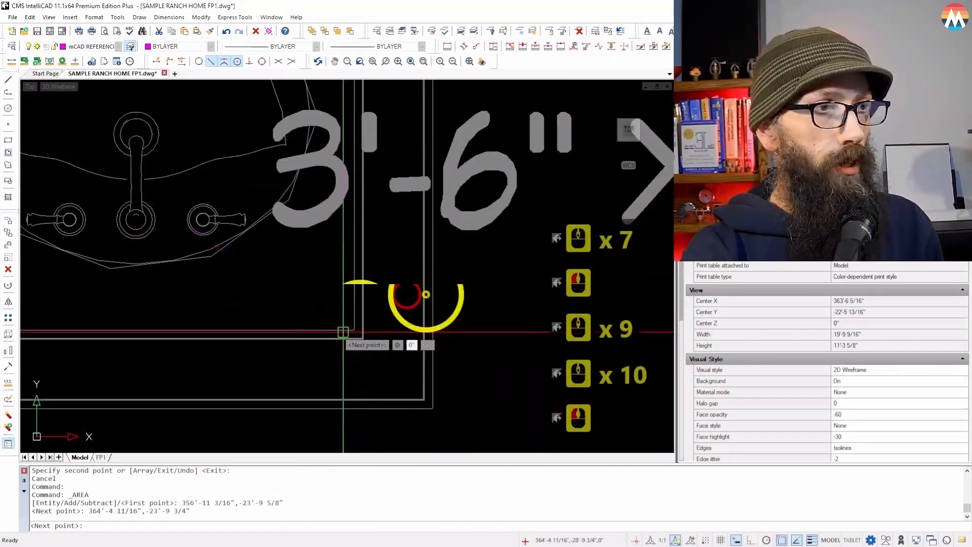
scroll(503, 260, "down", 11)
scroll(324, 271, "up", 4)
scroll(505, 282, "up", 9)
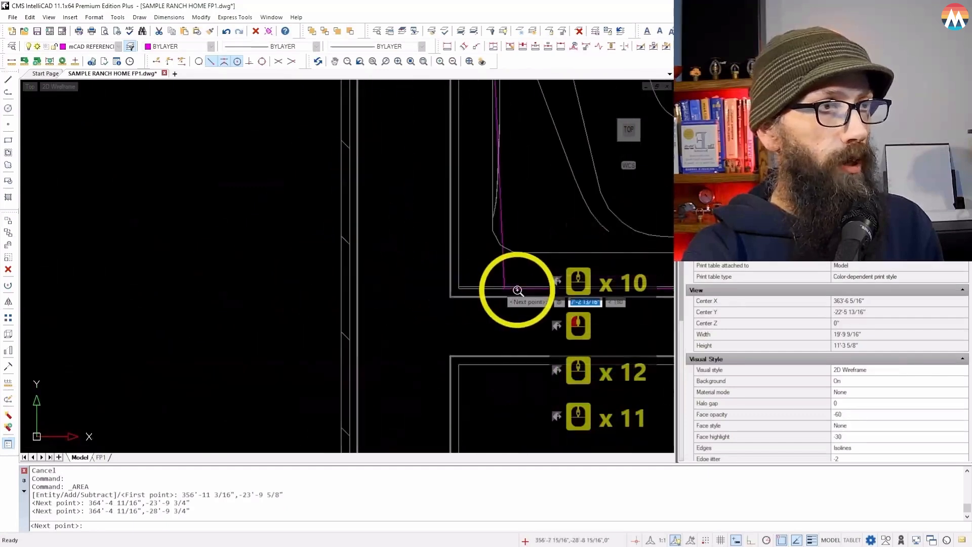
scroll(502, 284, "up", 7)
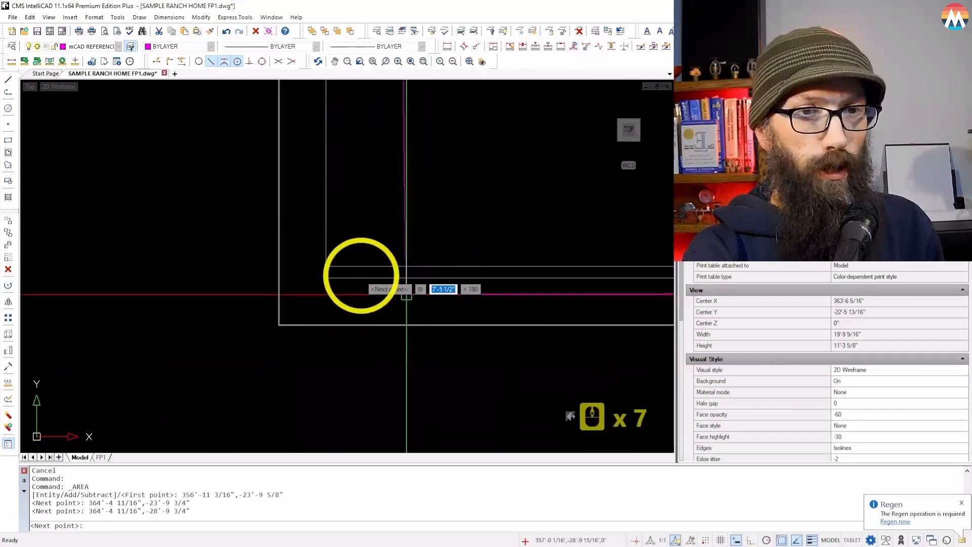
scroll(343, 274, "down", 5)
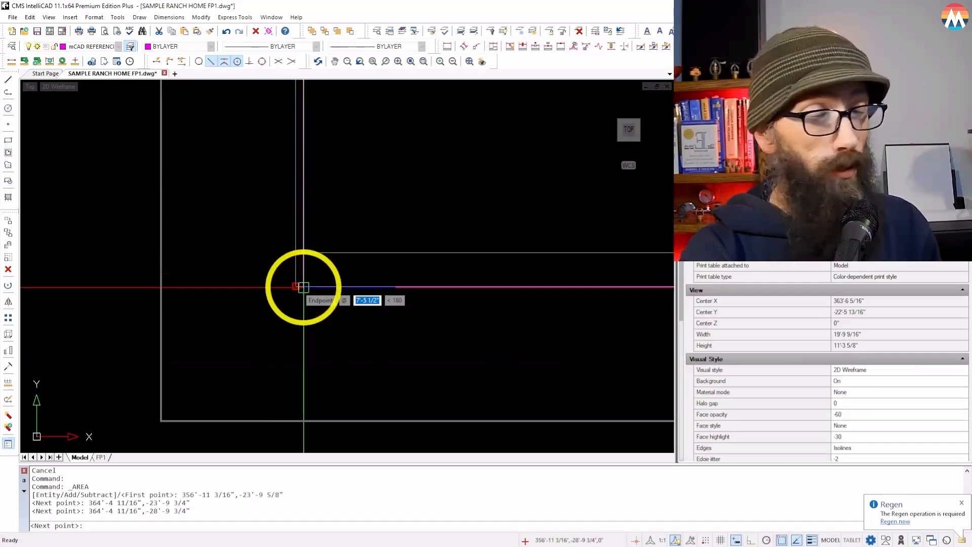
scroll(304, 287, "down", 5)
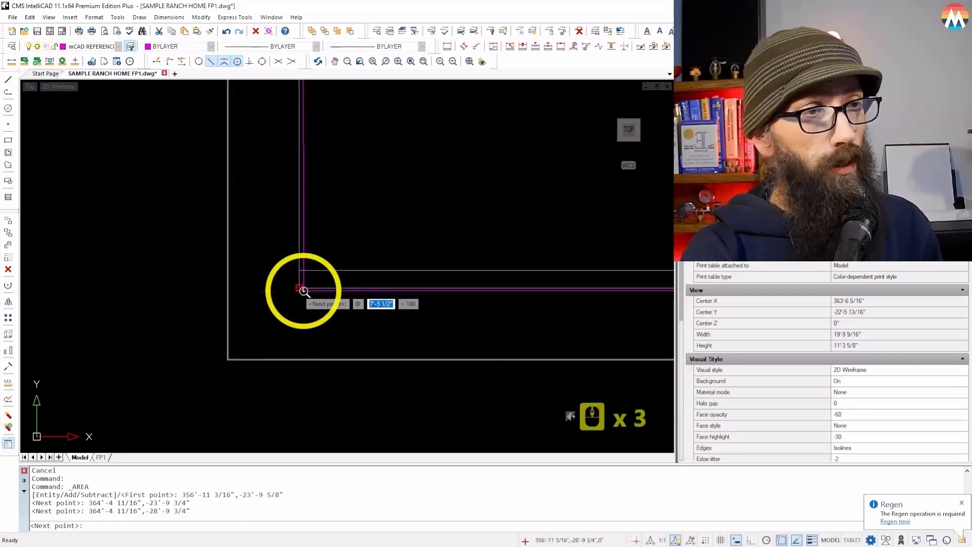
scroll(304, 288, "up", 3)
left_click(310, 288)
scroll(226, 311, "down", 20)
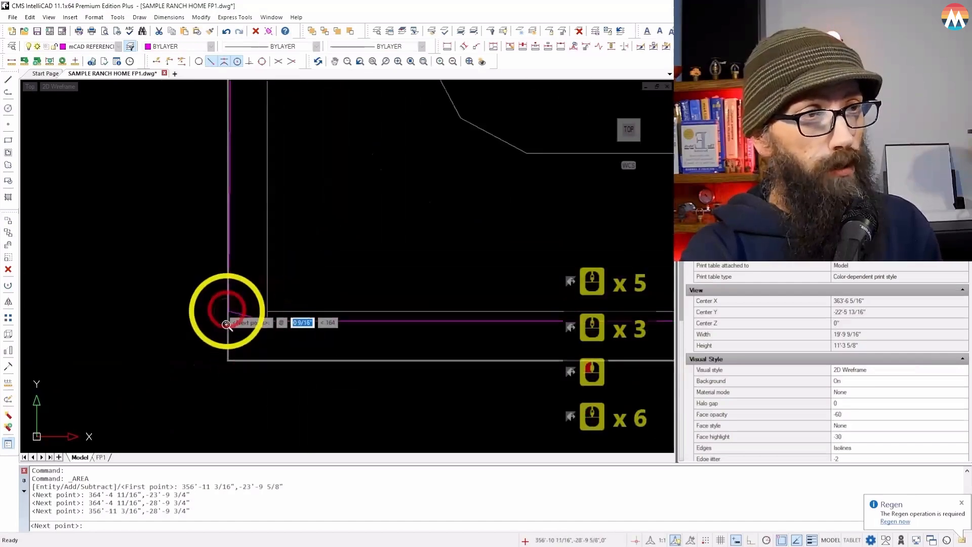
scroll(210, 404, "up", 4)
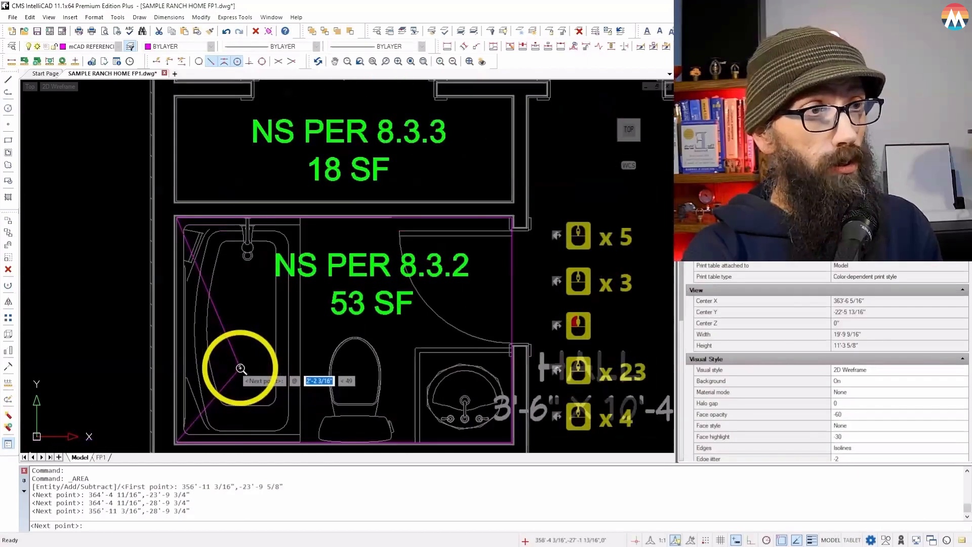
key("Return")
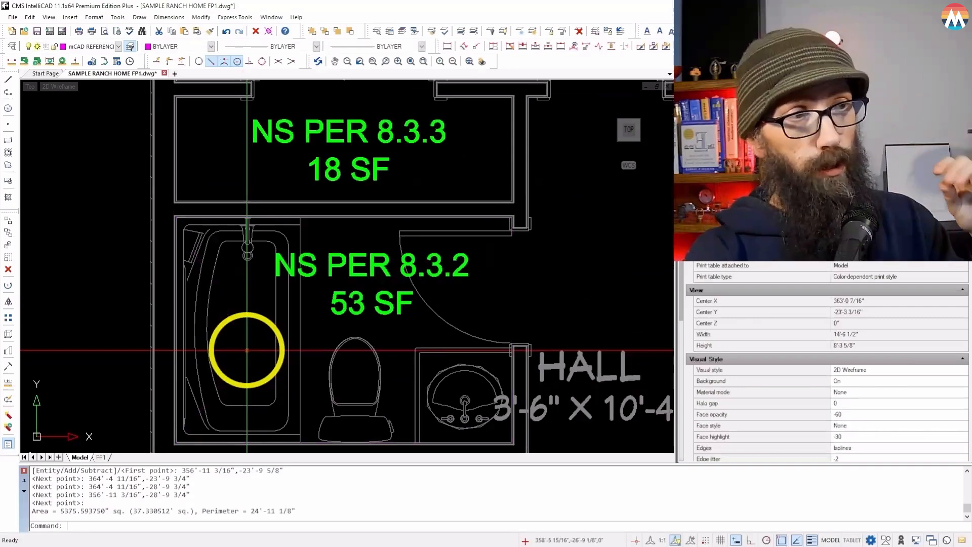
scroll(247, 349, "down", 7)
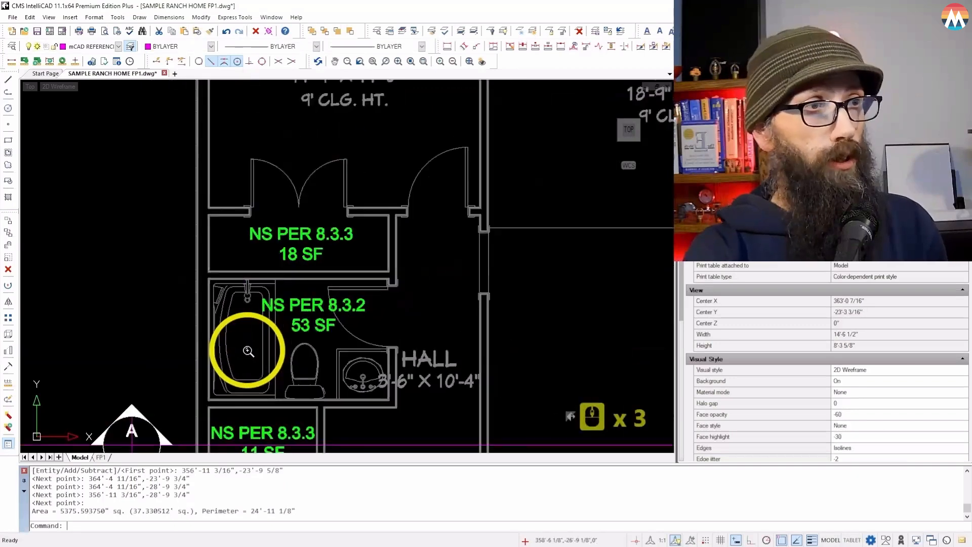
scroll(287, 349, "up", 6)
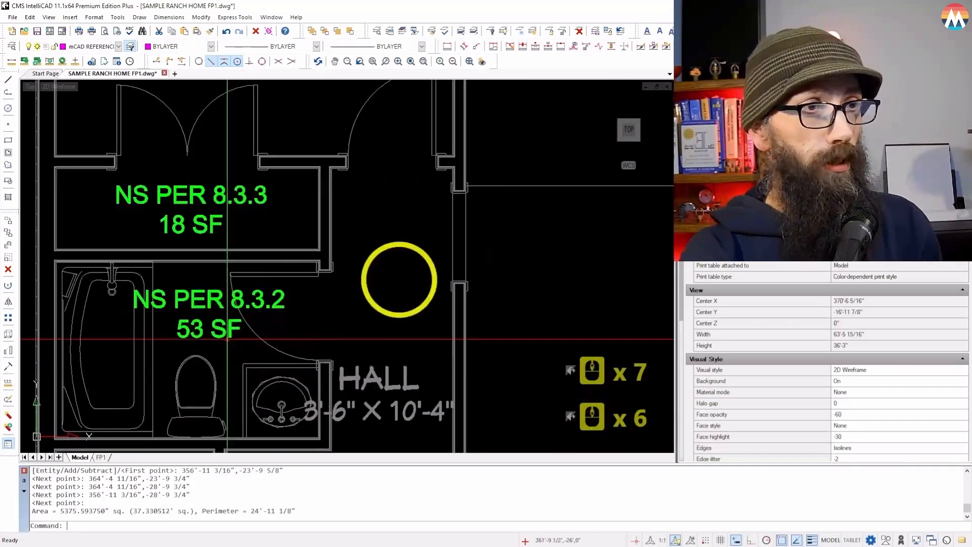
scroll(398, 280, "down", 2)
scroll(228, 350, "up", 3)
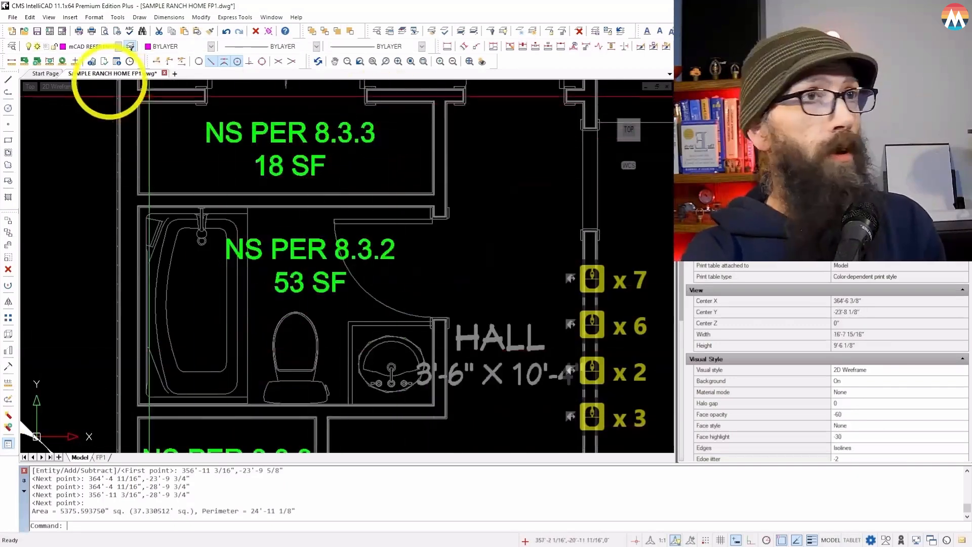
left_click(24, 62)
scroll(97, 151, "up", 8)
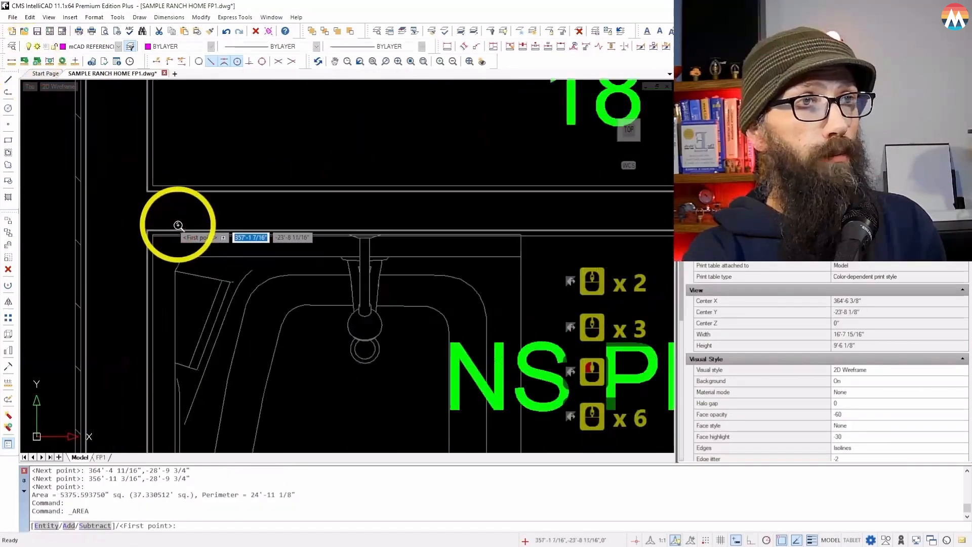
key("Escape")
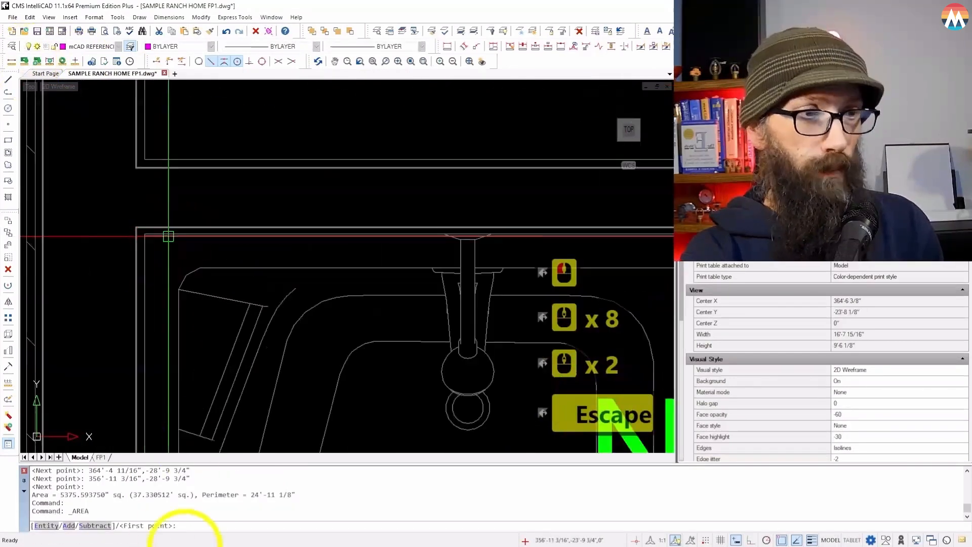
- Set the area line of the NS PER 8.3.2 note in the hall bathroom to "38 SF"
scroll(195, 192, "down", 4)
scroll(395, 367, "up", 4)
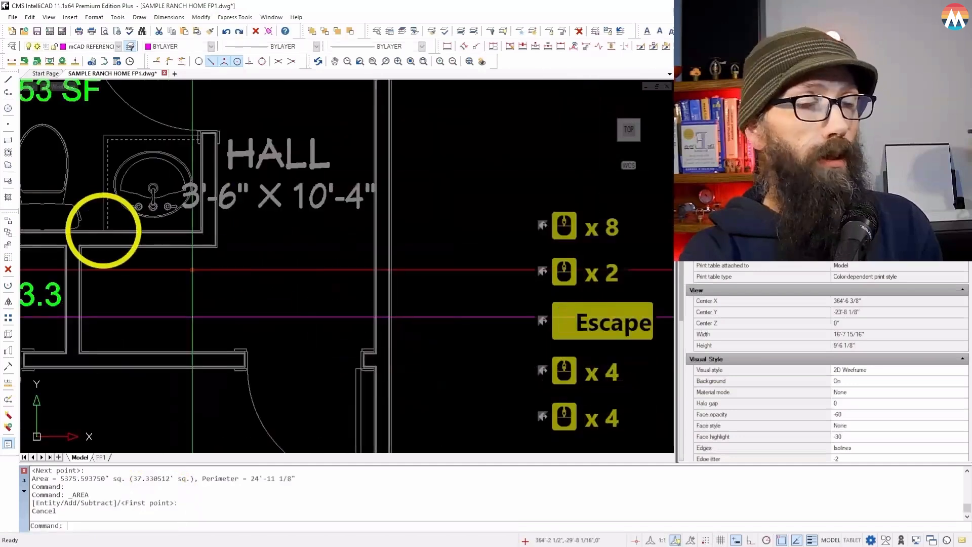
scroll(101, 231, "down", 3)
scroll(142, 198, "up", 4)
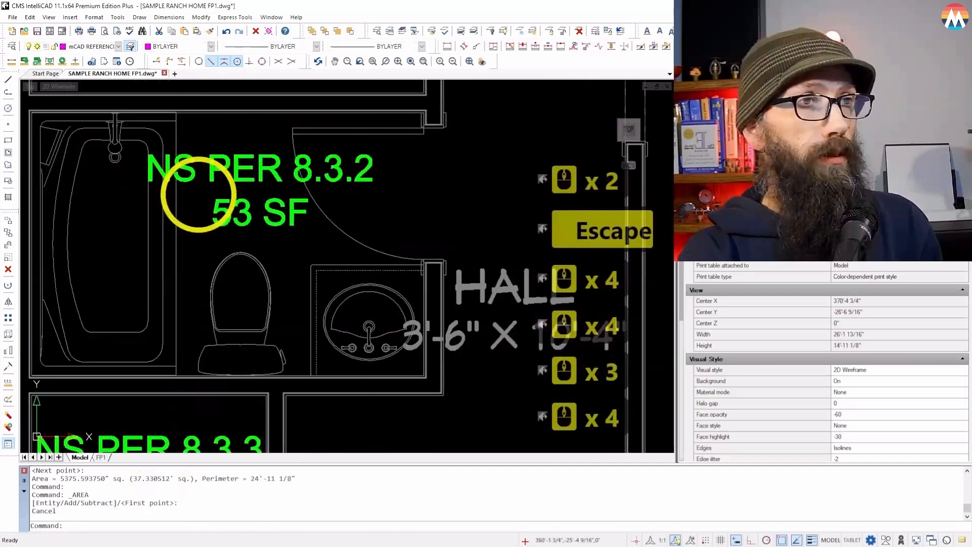
scroll(246, 216, "up", 2)
left_click(247, 212)
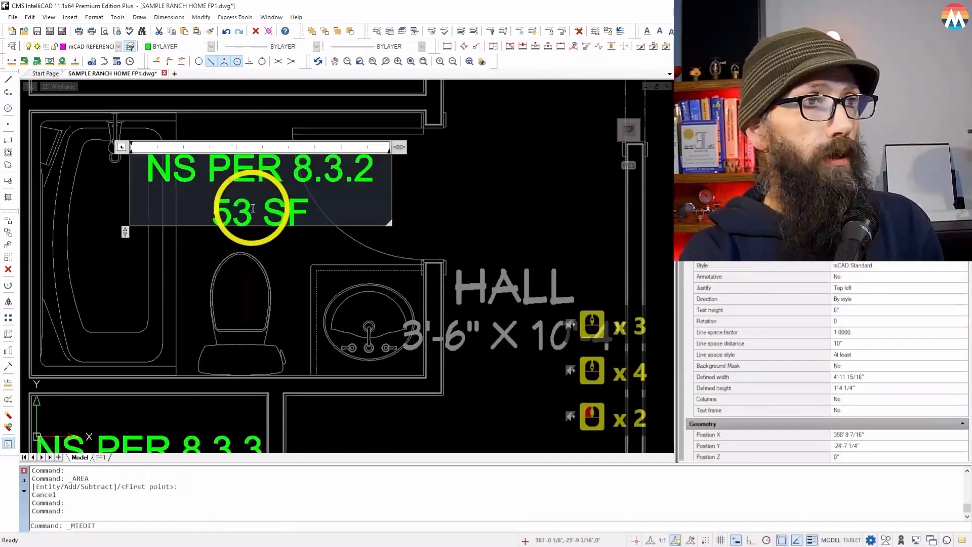
left_click(265, 215)
key("BackSpace")
key("BackSpace")
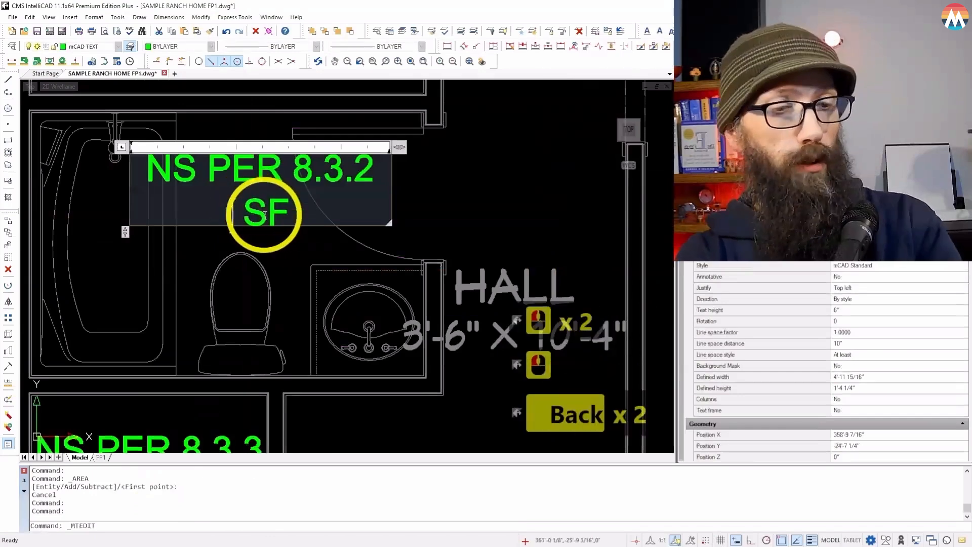
type("38")
left_click(197, 238)
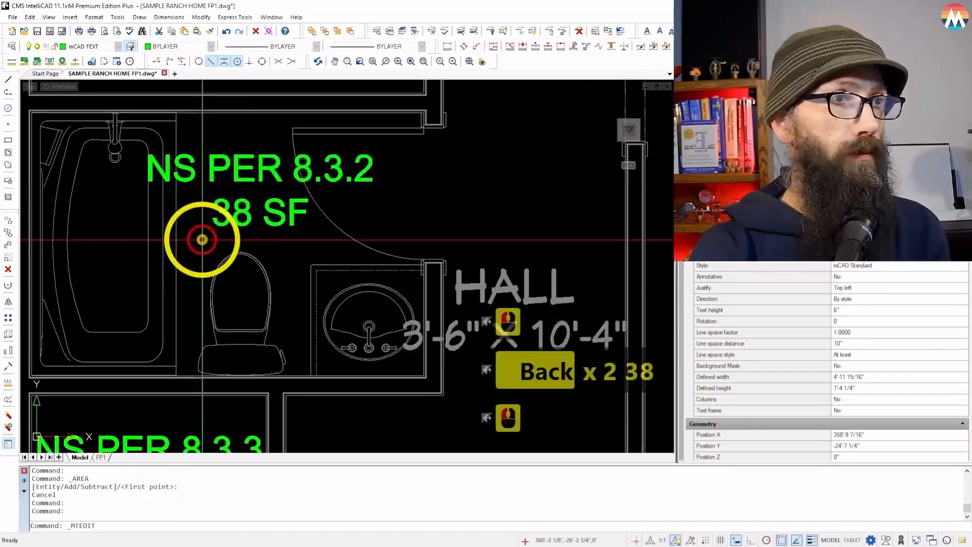
- Copy the "NS PER 8.3.2 38 SF" note from the hall bathroom into the enclosed toilet room beside the BATH
scroll(198, 241, "down", 12)
scroll(137, 268, "up", 11)
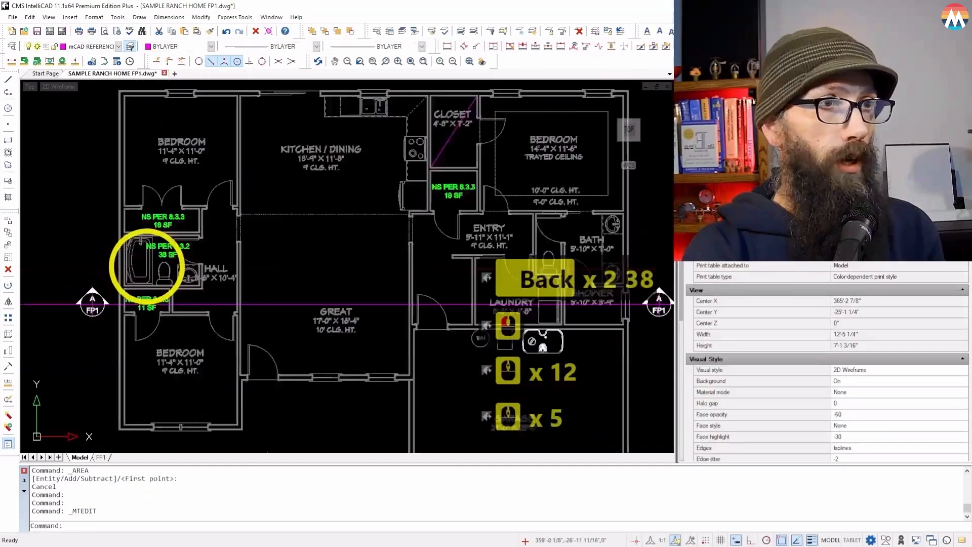
left_click(177, 195)
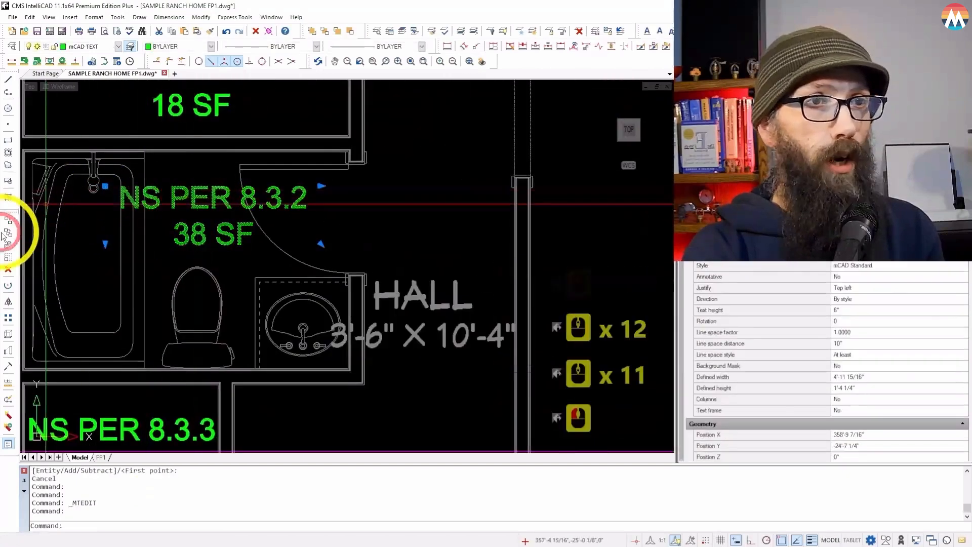
left_click(9, 231)
left_click(207, 209)
scroll(130, 252, "down", 3)
scroll(117, 255, "down", 11)
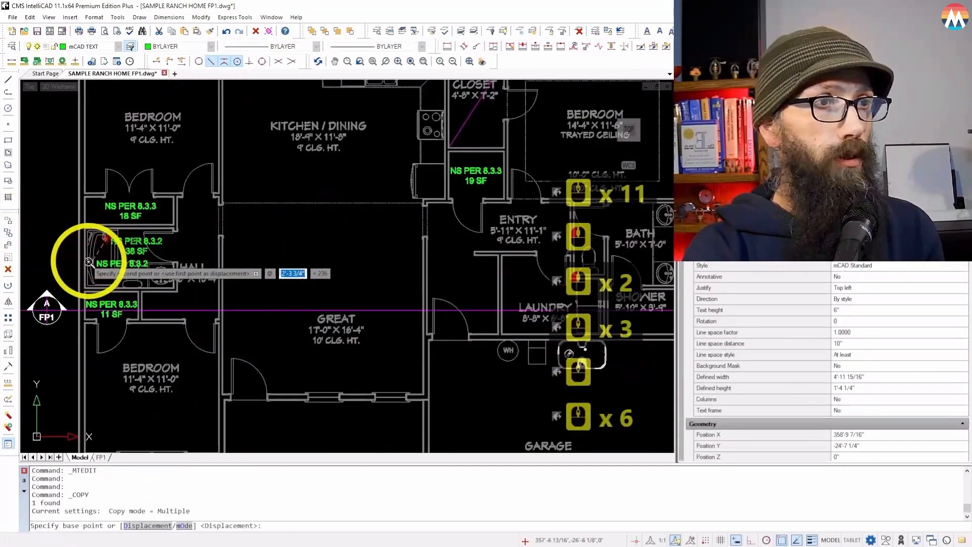
scroll(250, 271, "up", 9)
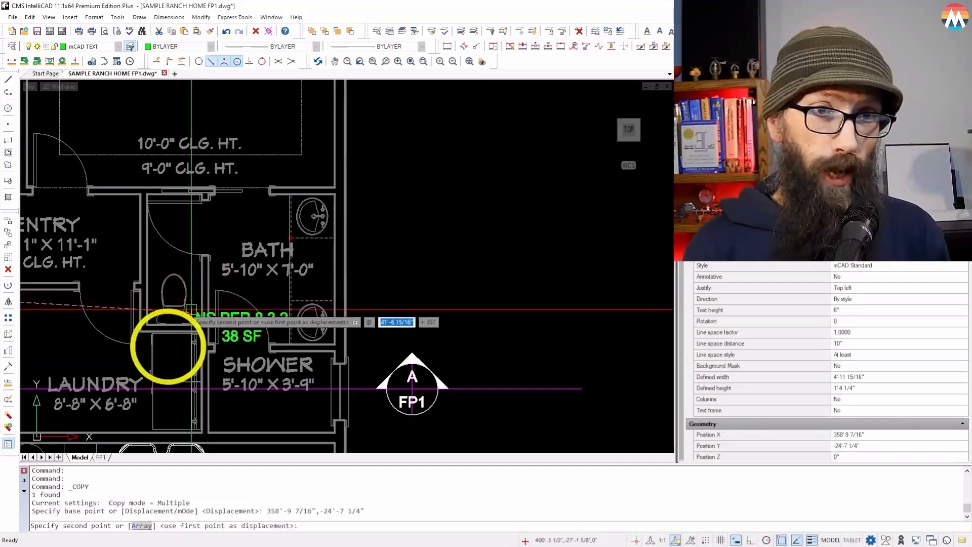
scroll(164, 386, "up", 1)
scroll(291, 224, "down", 1)
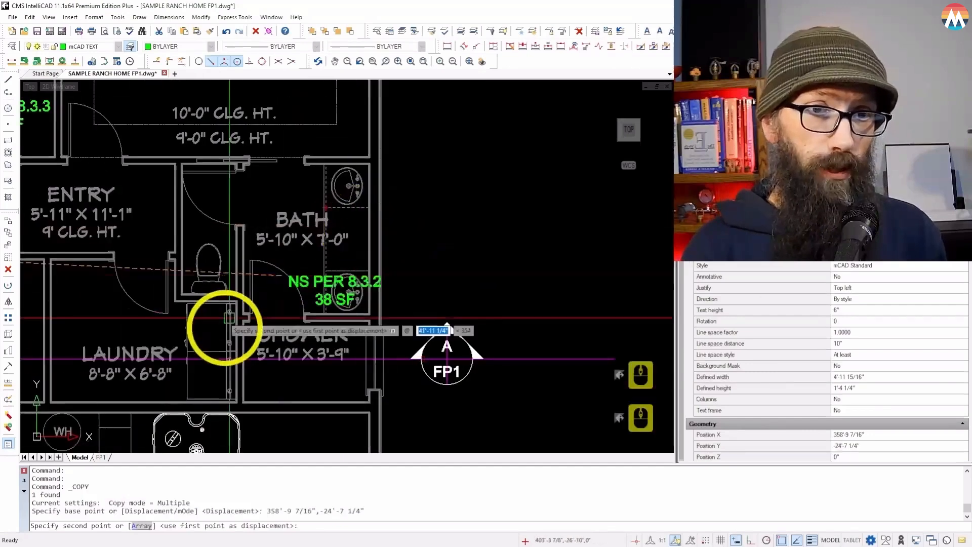
scroll(184, 347, "up", 1)
scroll(192, 358, "up", 1)
scroll(192, 358, "down", 2)
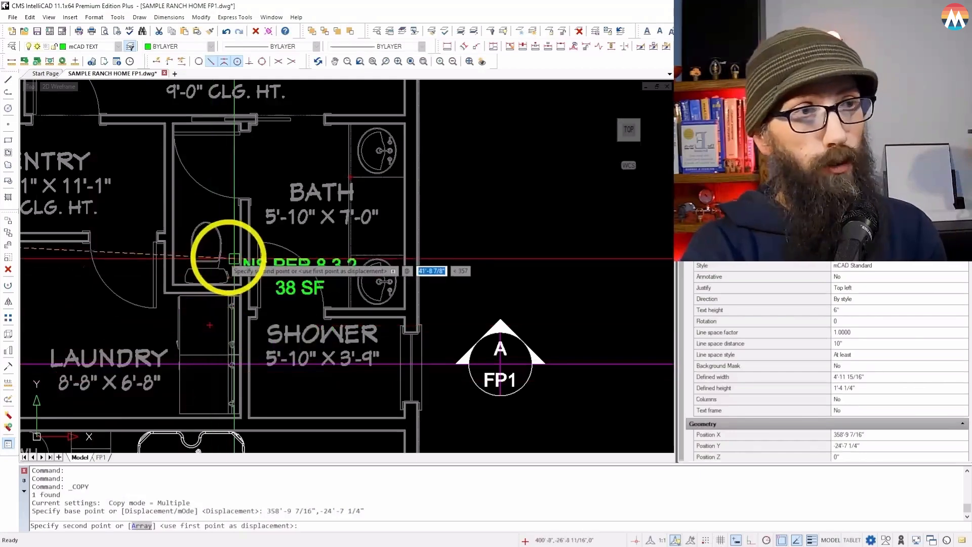
scroll(186, 173, "up", 4)
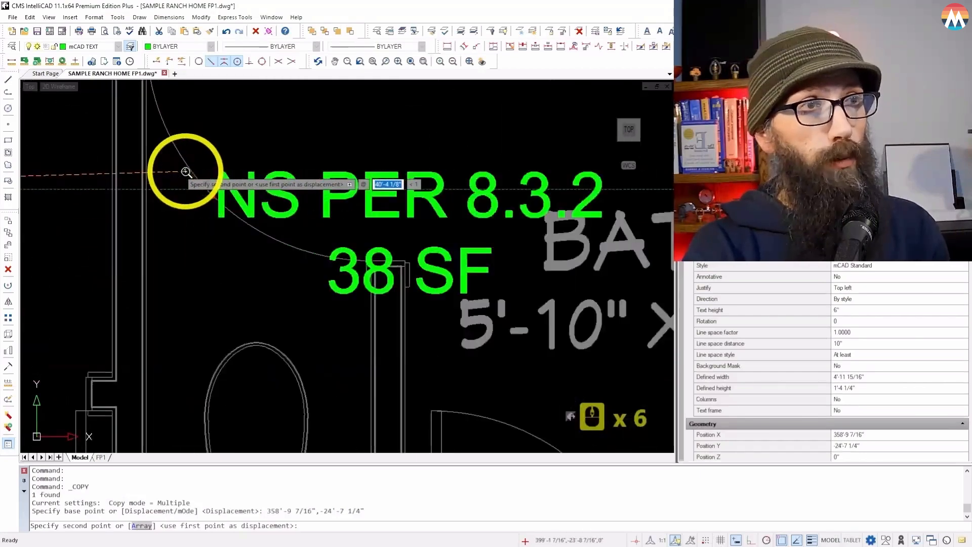
left_click(175, 199)
right_click(167, 253)
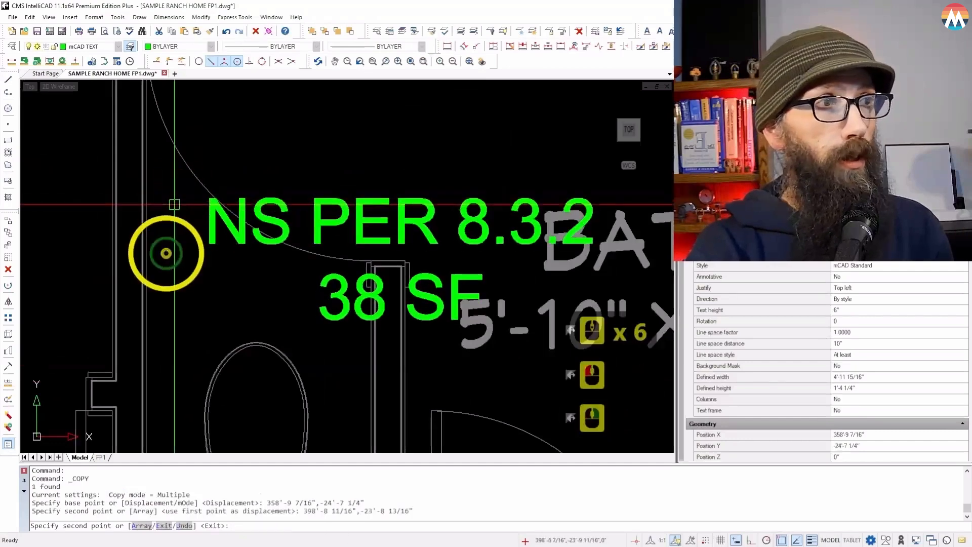
- Measure the area of the toilet room beside the BATH by picking its four inside wall corners
scroll(165, 253, "down", 3)
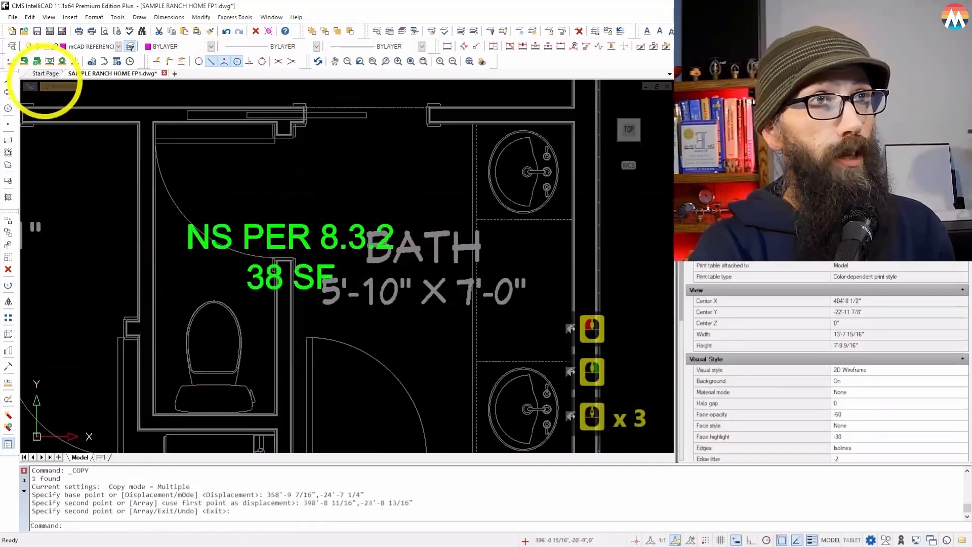
left_click(57, 91)
scroll(178, 103, "up", 5)
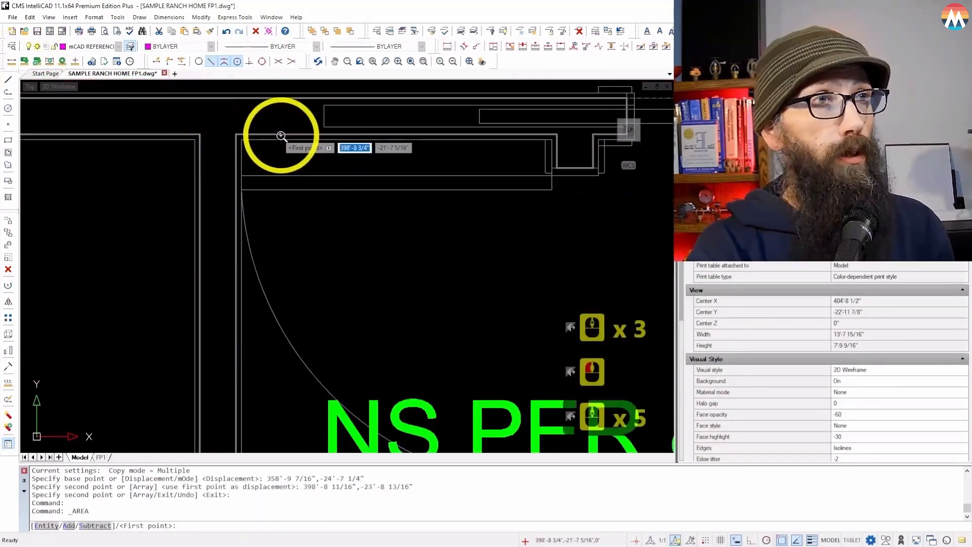
left_click(237, 147)
scroll(428, 152, "down", 2)
scroll(471, 147, "up", 5)
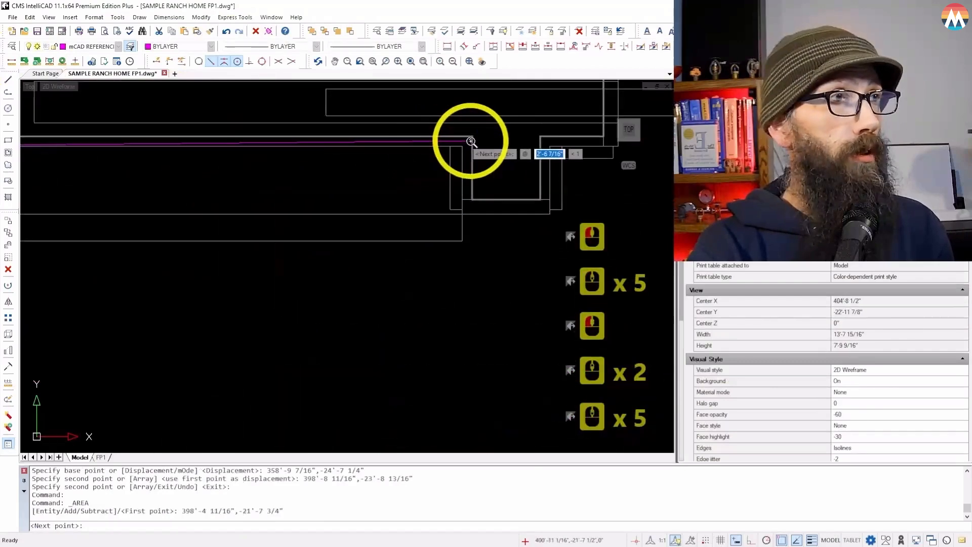
left_click(459, 146)
scroll(458, 146, "down", 11)
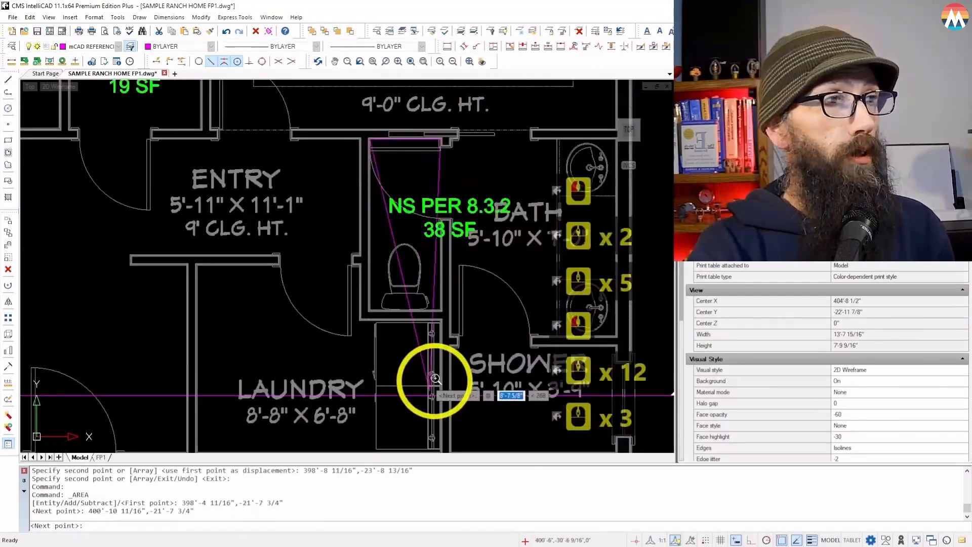
scroll(445, 241, "up", 6)
left_click(454, 190)
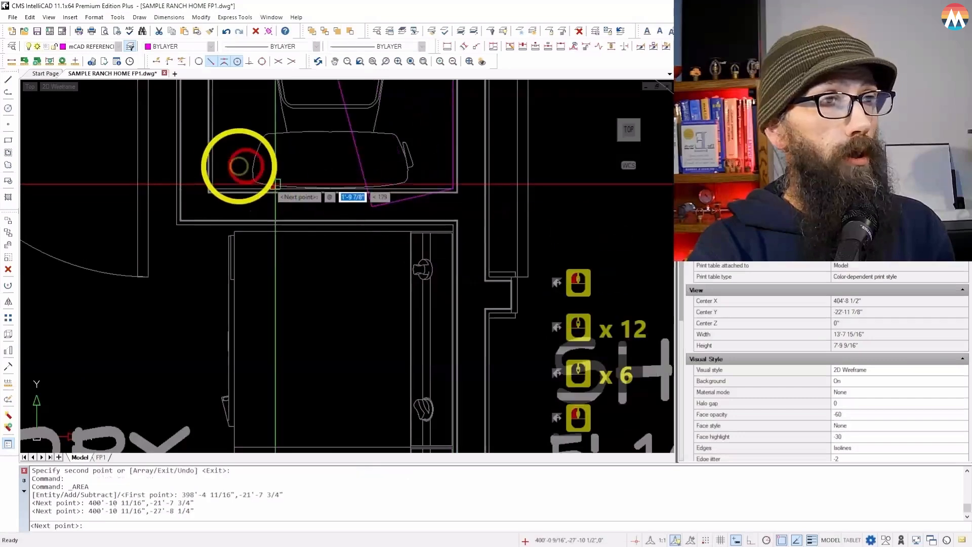
left_click(209, 192)
scroll(176, 289, "down", 1)
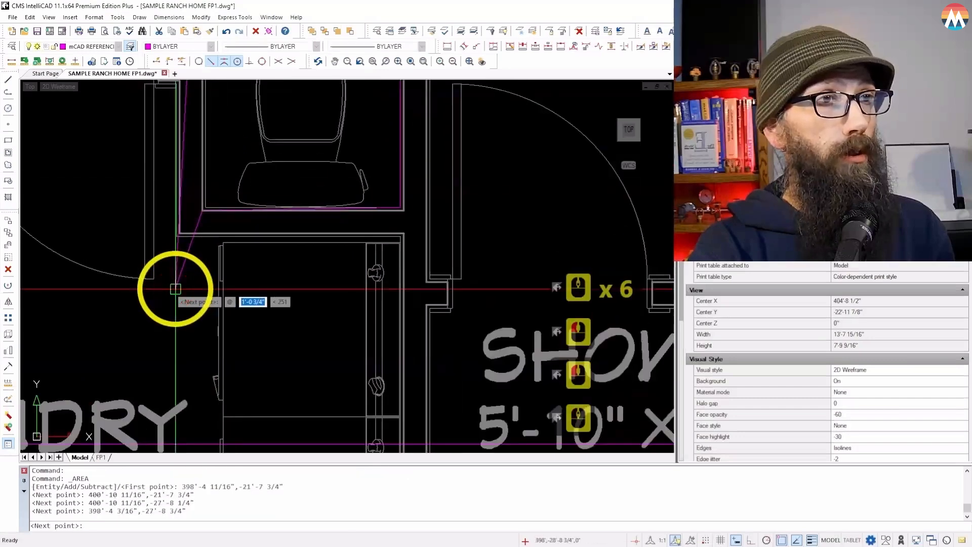
scroll(167, 309, "down", 3)
scroll(157, 324, "up", 3)
scroll(208, 213, "down", 3)
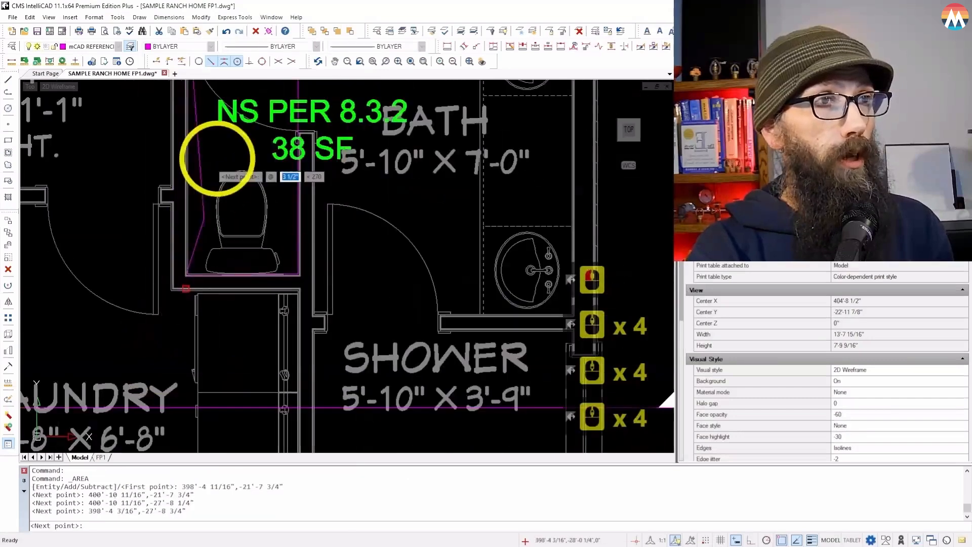
scroll(213, 179, "up", 5)
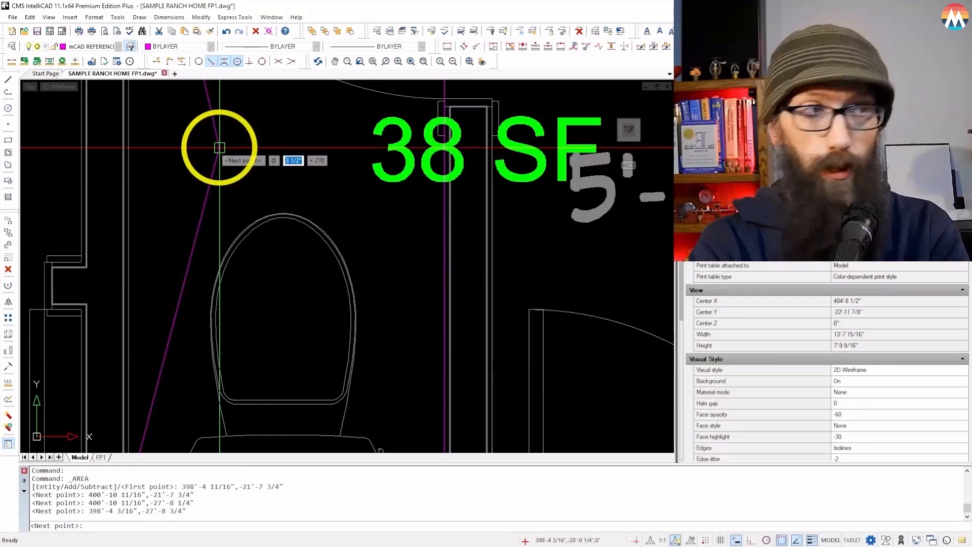
key("Return")
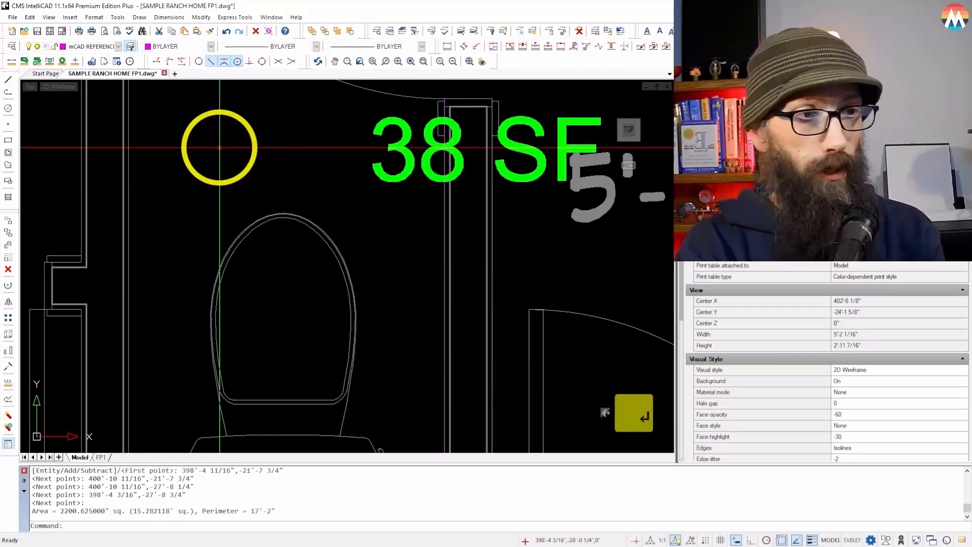
- Set the area line of the NS PER 8.3.2 note in the toilet room to "16 SF"
scroll(135, 516, "down", 3)
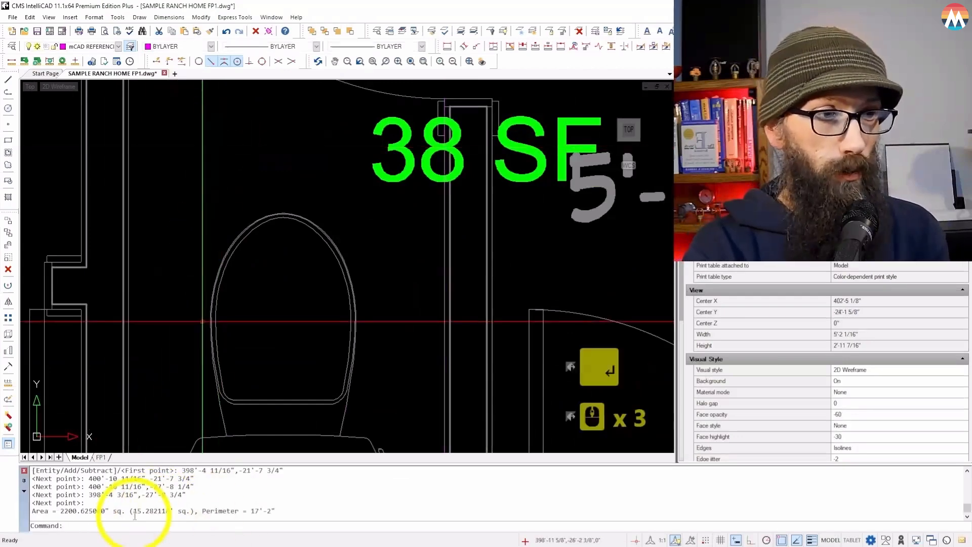
scroll(162, 445, "down", 5)
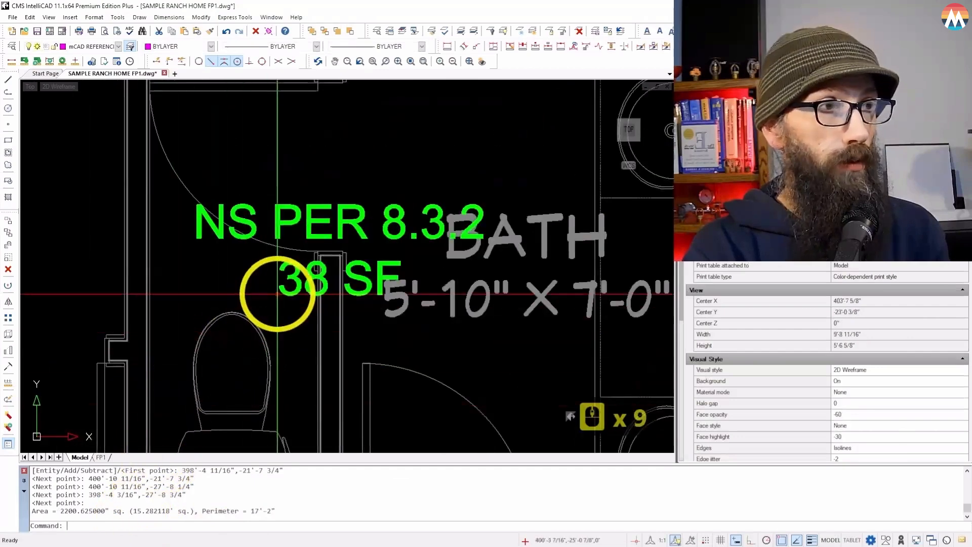
left_click(285, 293)
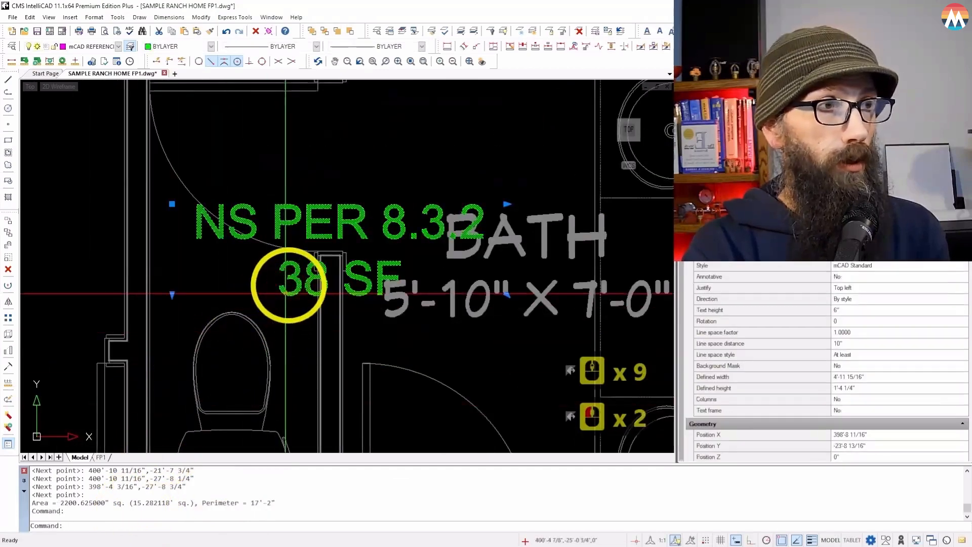
key("Delete")
key("Delete")
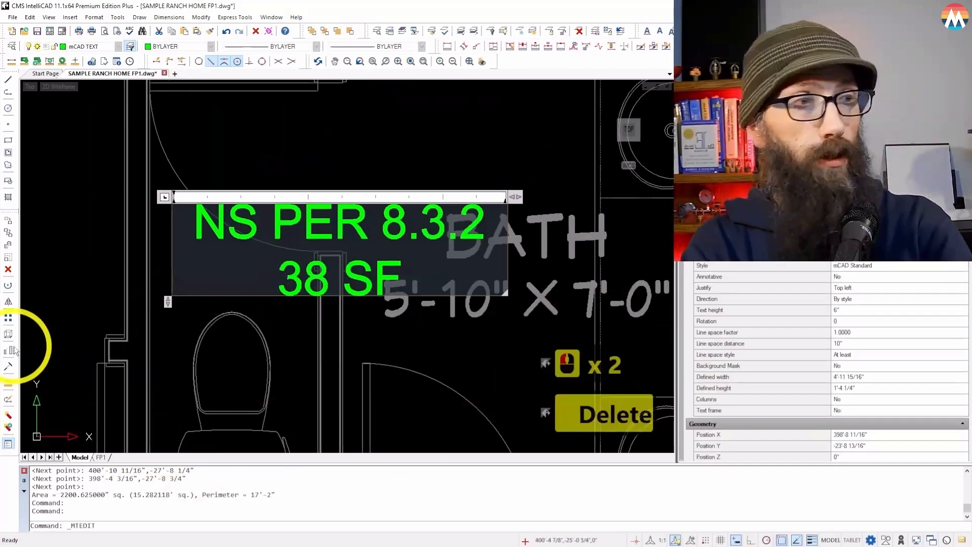
type("16")
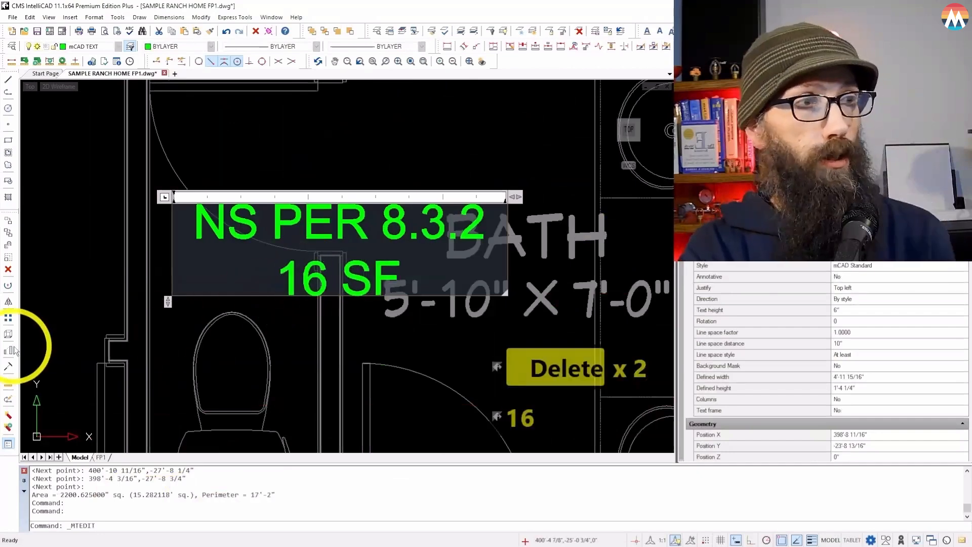
left_click(262, 155)
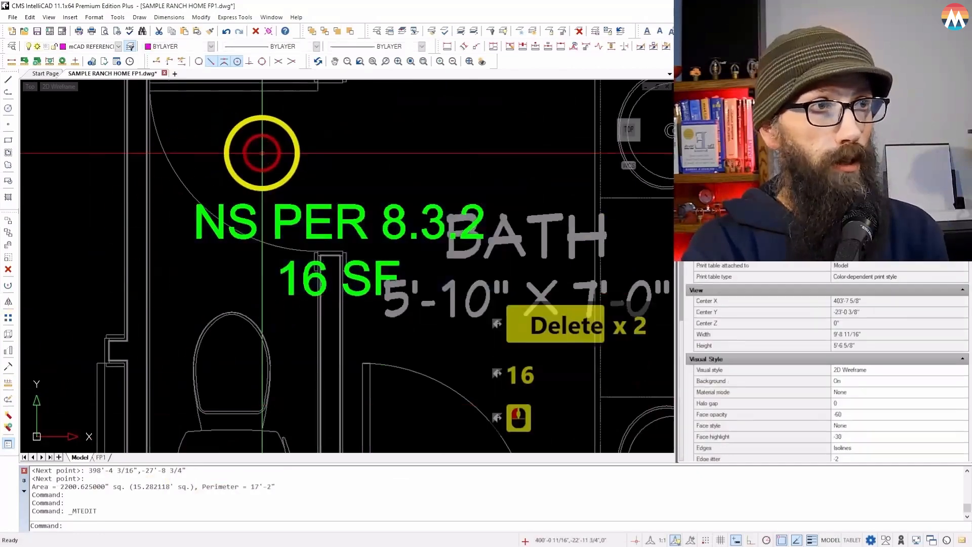
- Move the 16 SF note up and slightly left so its text starts at the toilet room's left wall
scroll(256, 168, "down", 2)
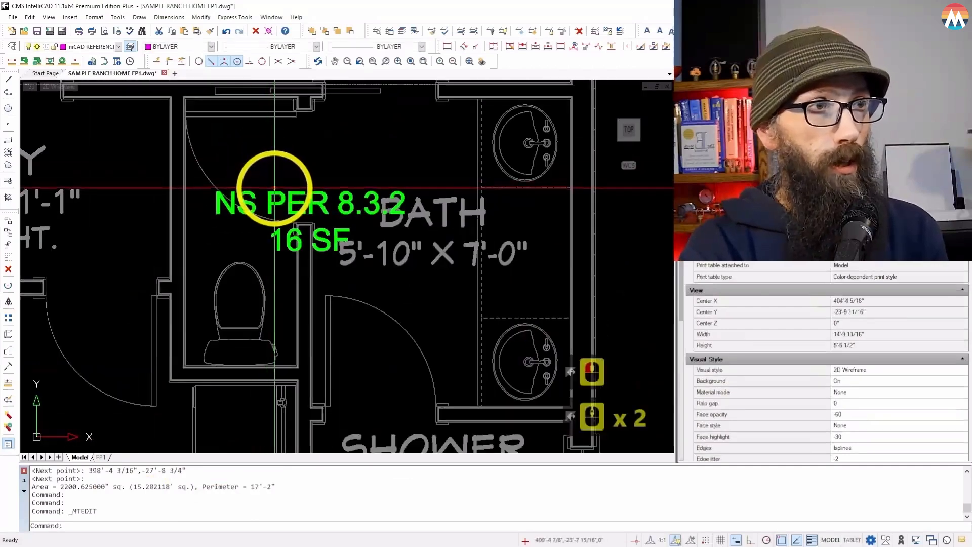
left_click(268, 189)
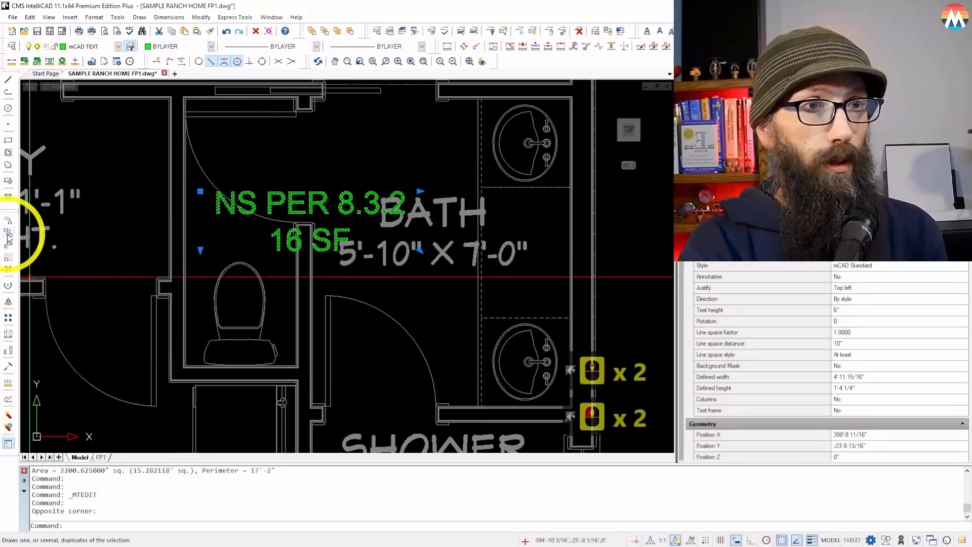
left_click(10, 230)
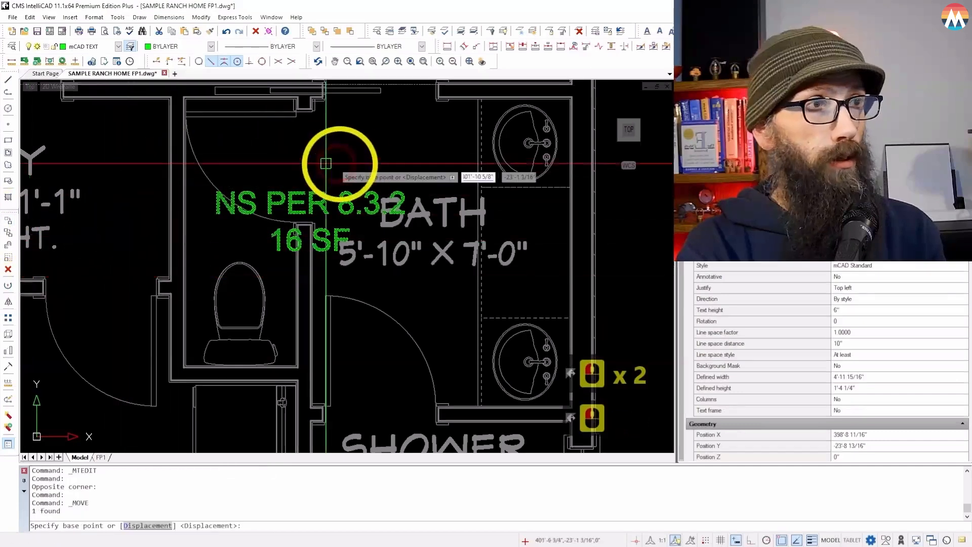
left_click(361, 164)
left_click(346, 123)
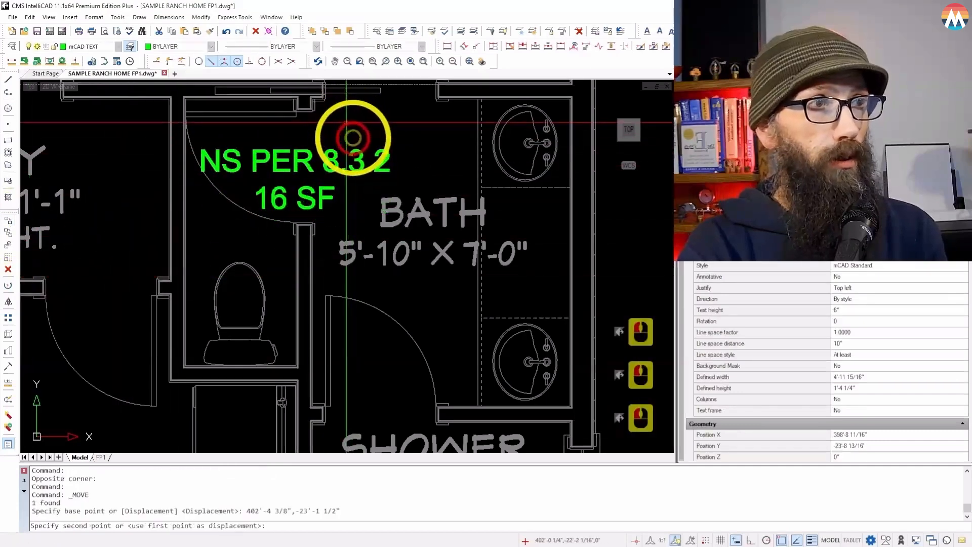
- Narrow the 16 SF note's text width to about 2'-2 3/4" so its wording wraps onto four lines between the toilet room walls
left_click(336, 157)
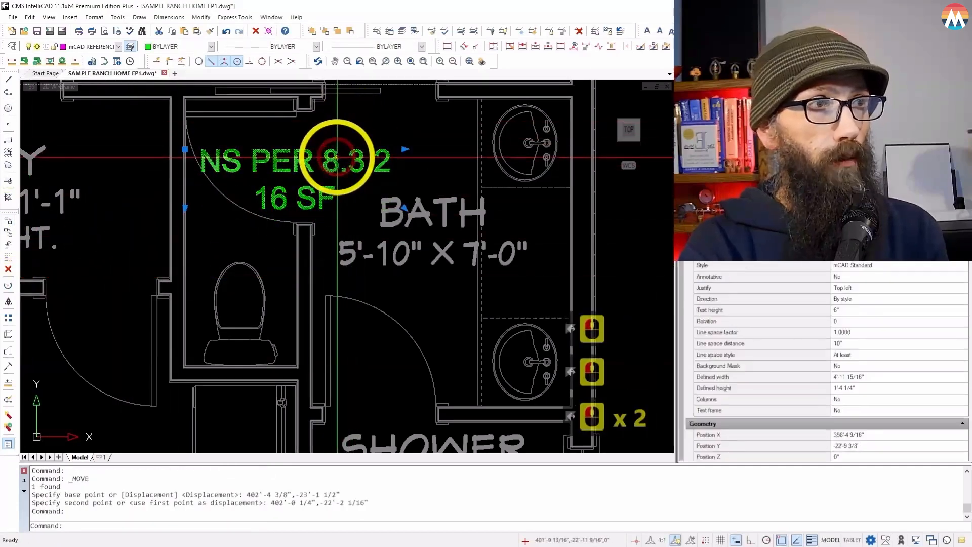
double_click(337, 158)
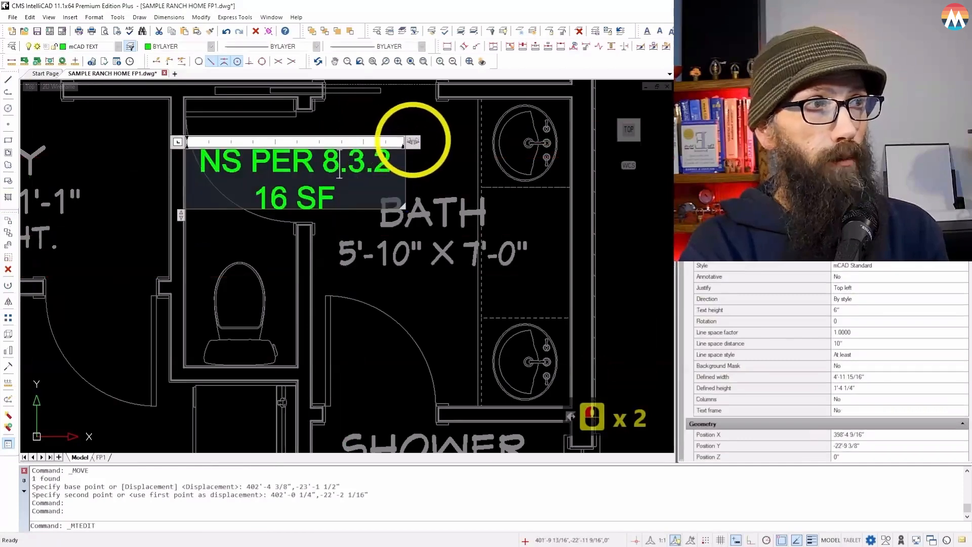
left_click_drag(414, 142, 285, 151)
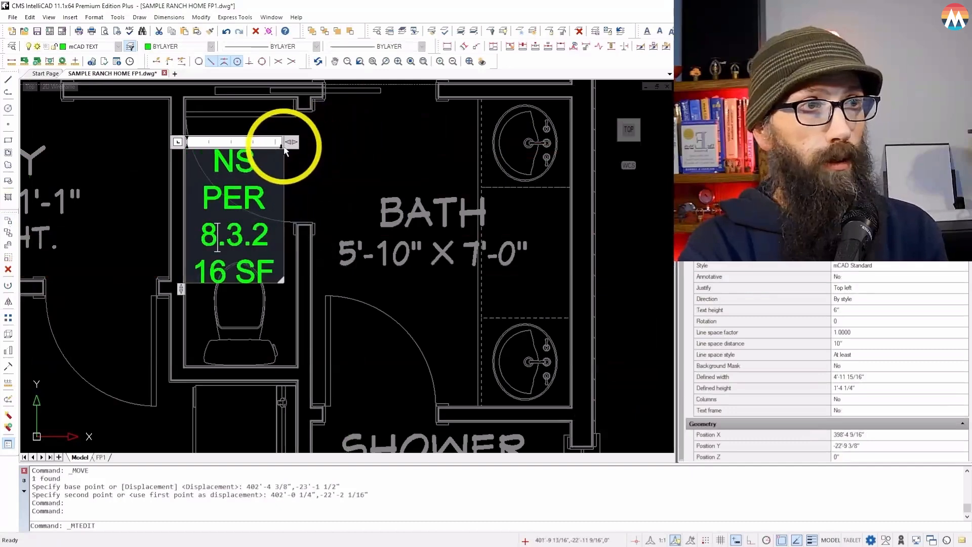
left_click(132, 199)
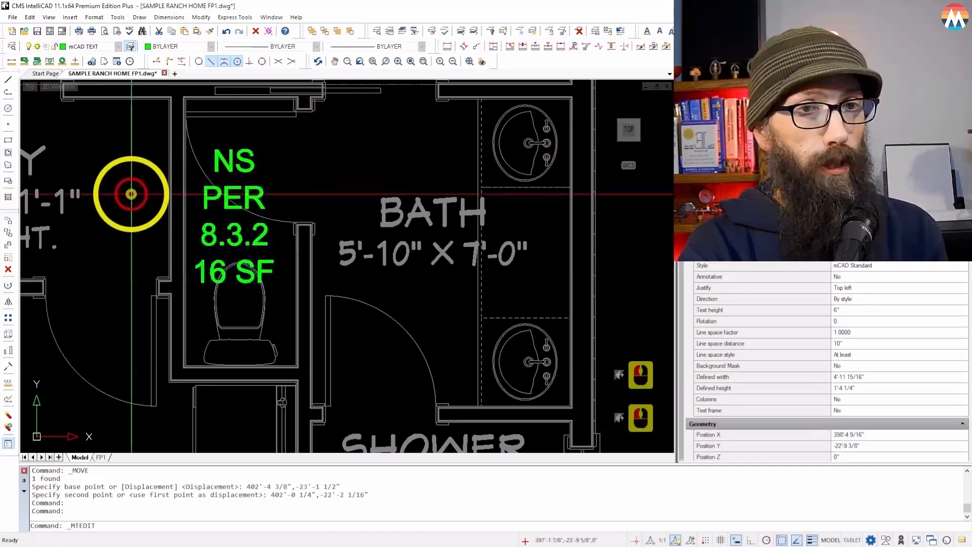
- Try to move the four-line 16 SF note up and right within the toilet room, using its insertion area as base point
left_click(263, 142)
left_click(174, 196)
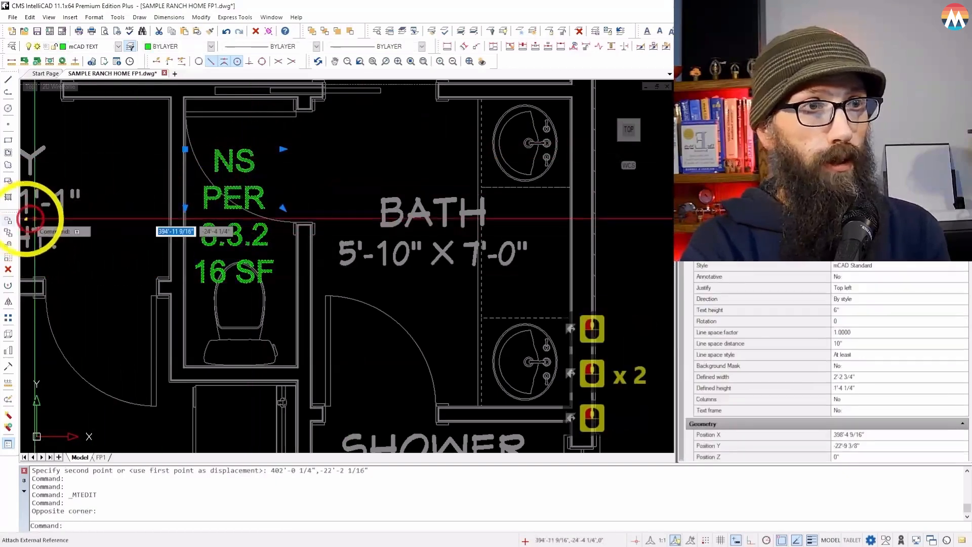
left_click(8, 221)
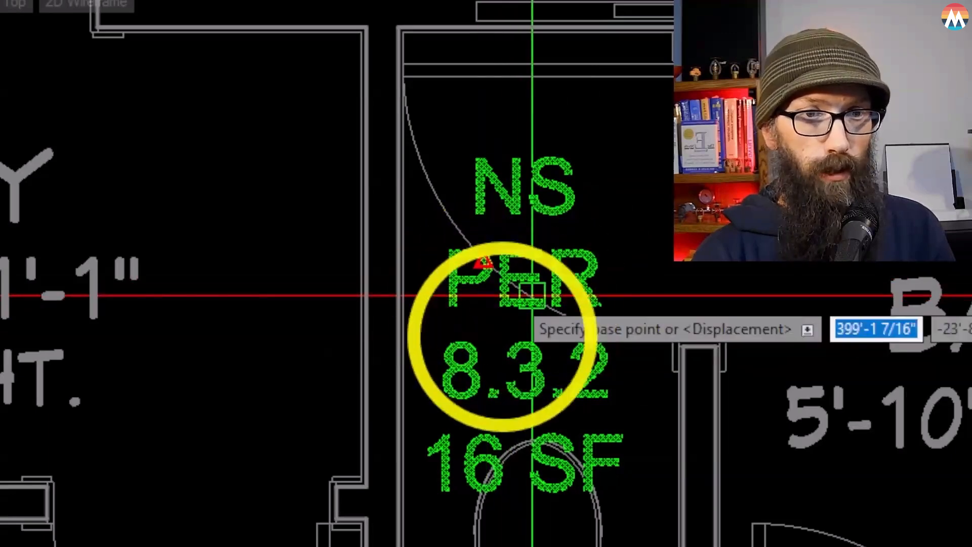
scroll(483, 342, "up", 2)
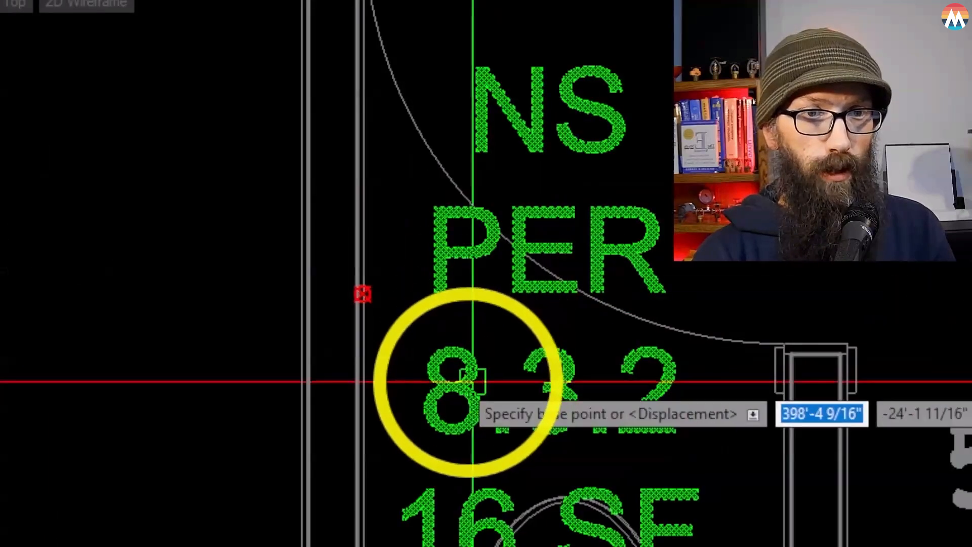
scroll(547, 408, "up", 5)
scroll(517, 390, "down", 4)
left_click(432, 347)
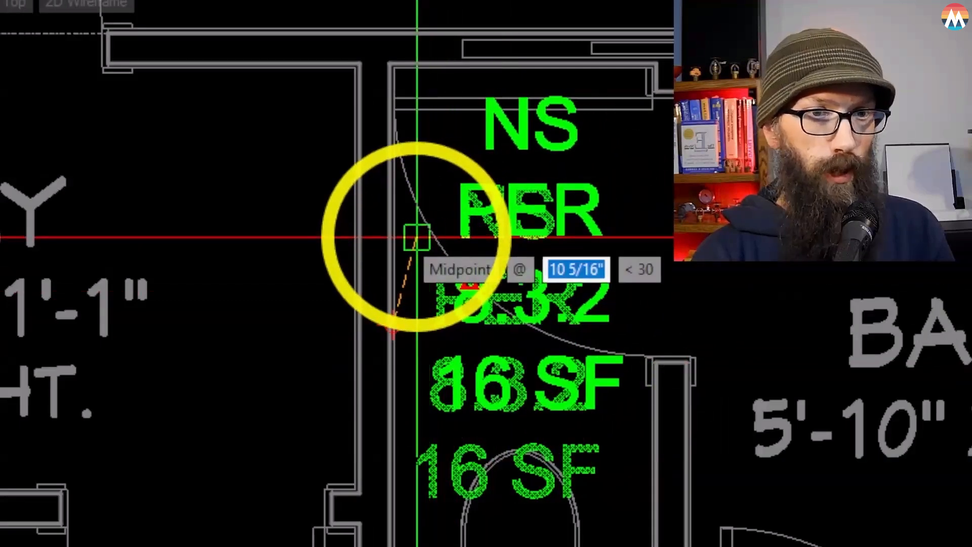
left_click(417, 237)
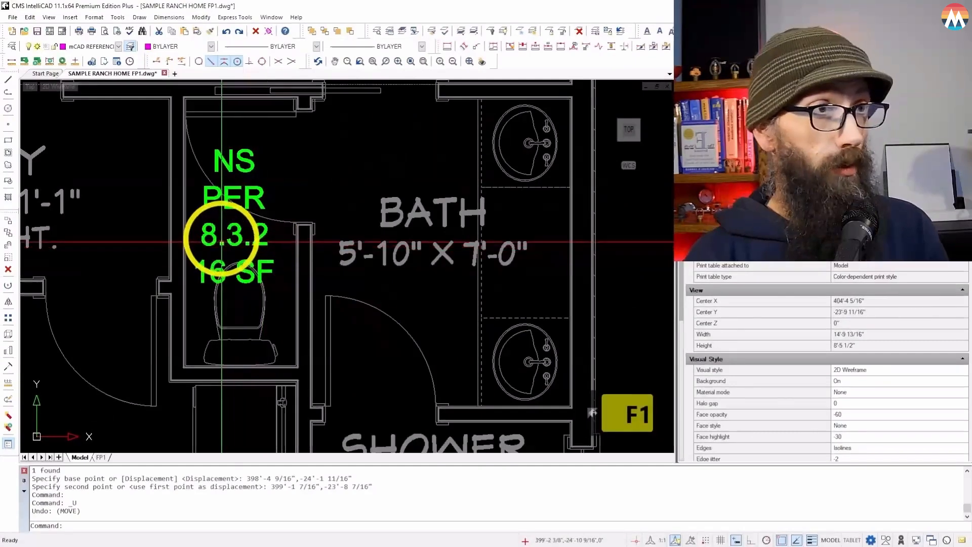
- Move the 16 SF note up and slightly right so it sits centred above the toilet, clear of the fixture
left_click(195, 232)
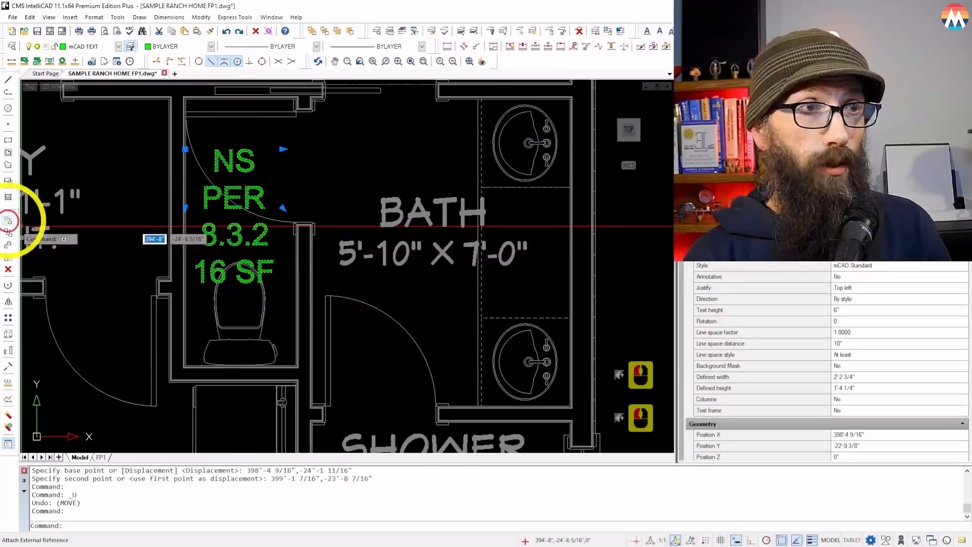
left_click(8, 220)
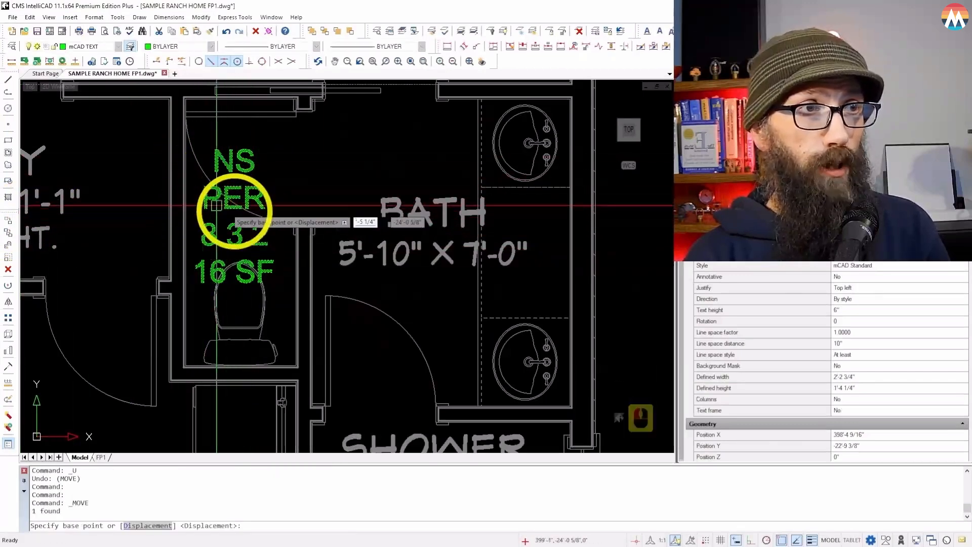
left_click(103, 248)
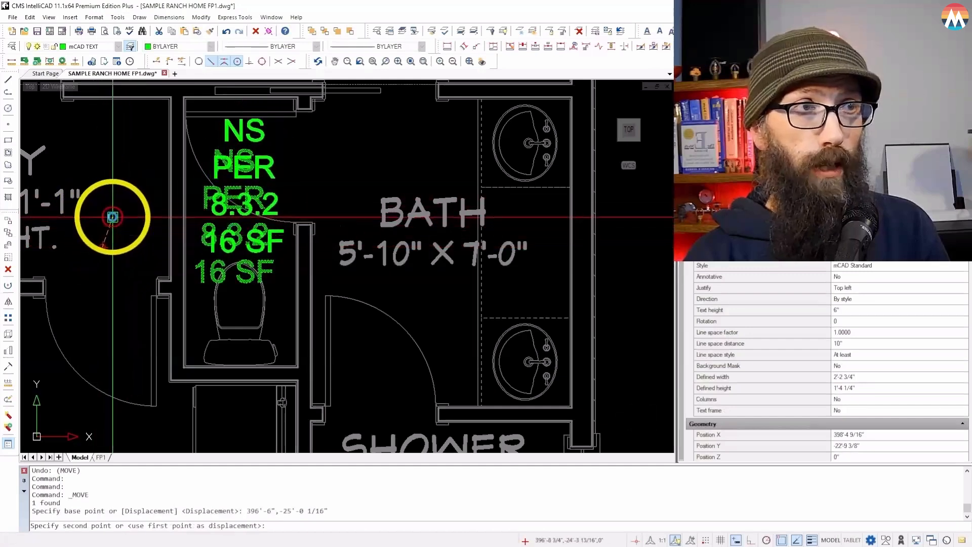
left_click(112, 217)
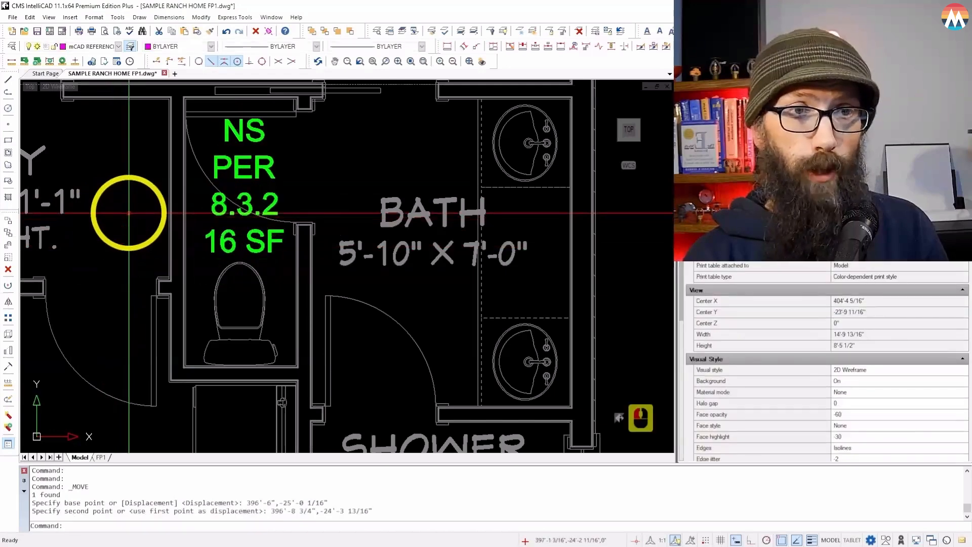
scroll(124, 268, "down", 3)
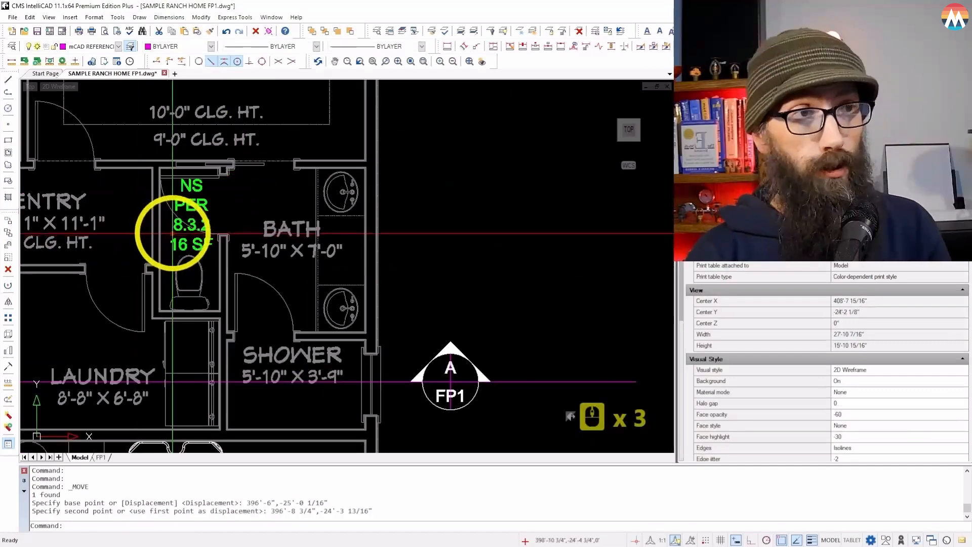
scroll(167, 236, "up", 2)
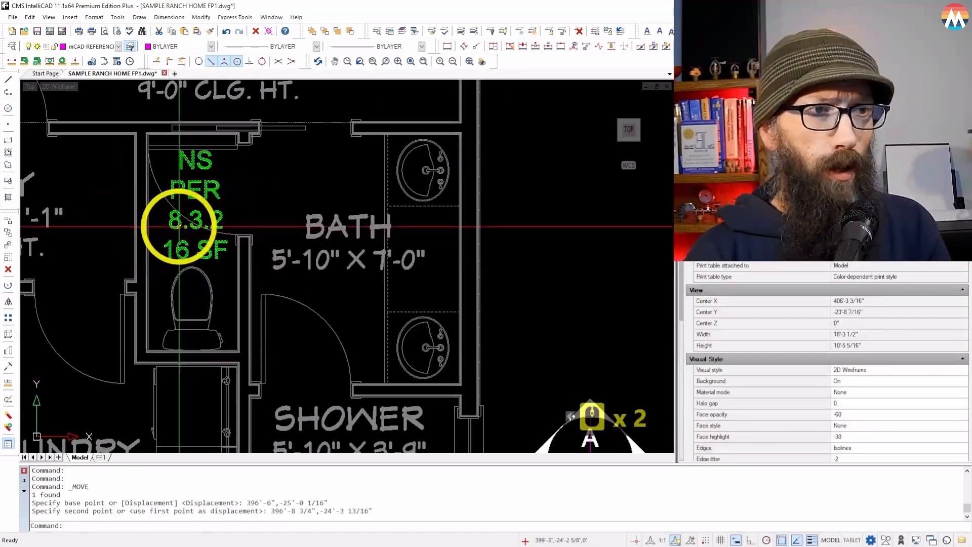
left_click(178, 229)
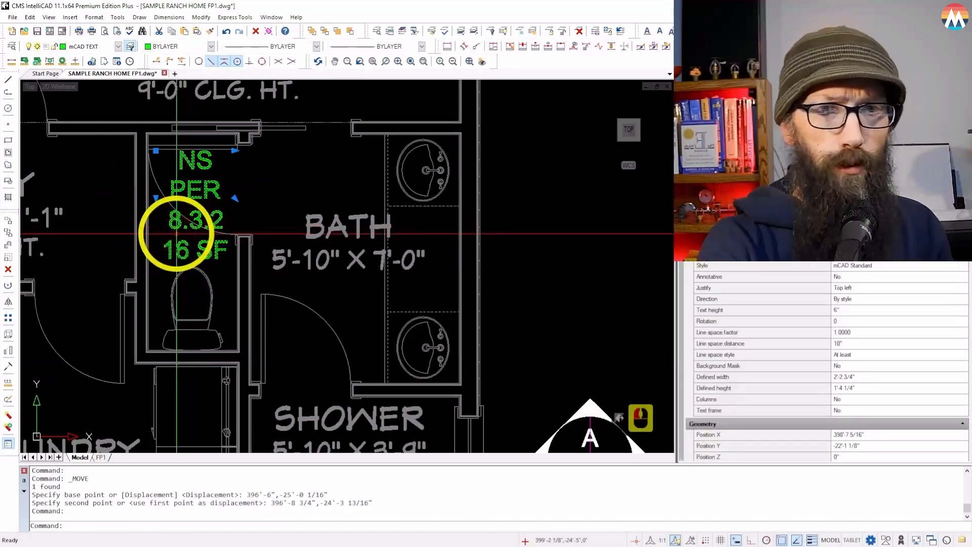
key("Escape")
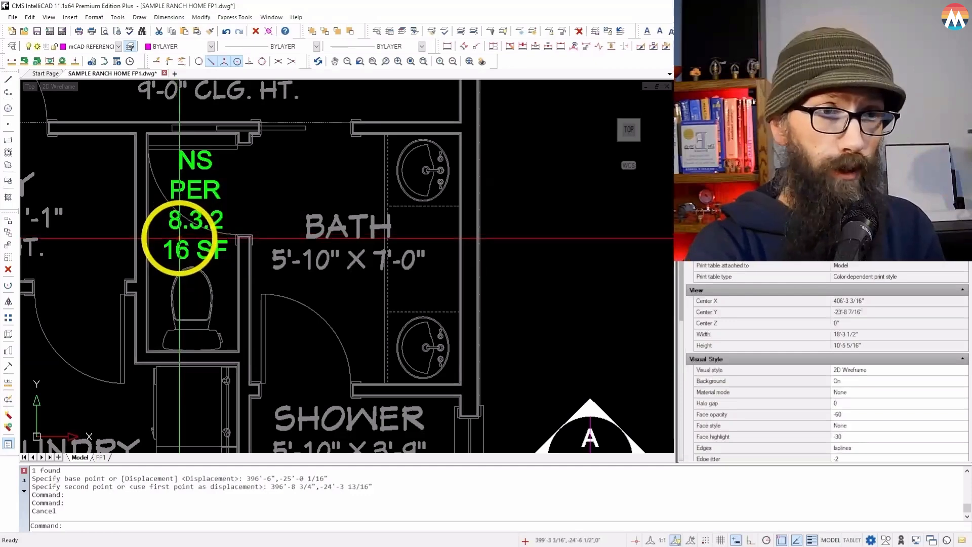
- Copy the NS PER 8.3.2 note from the toilet room into the SHOWER room
left_click(8, 233)
left_click(185, 237)
left_click(171, 247)
right_click(171, 246)
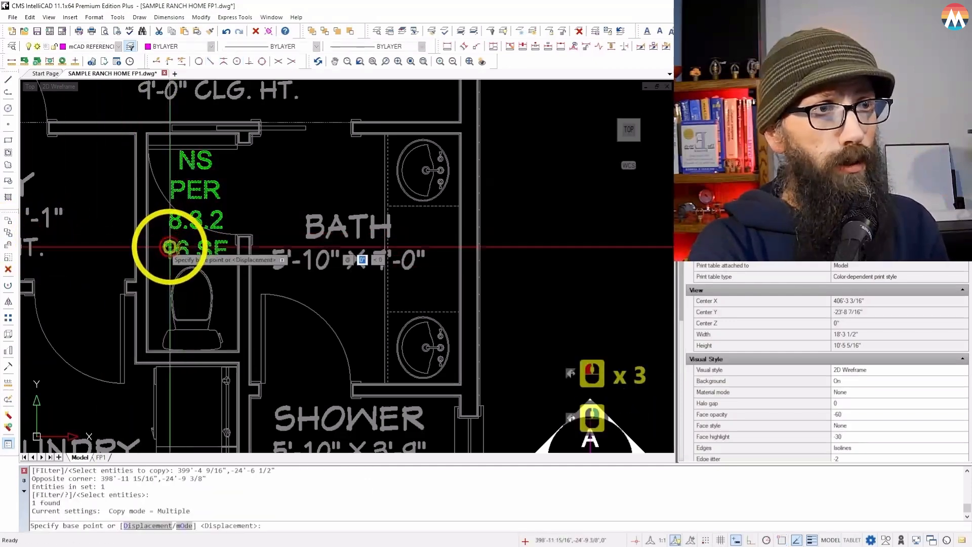
scroll(183, 271, "down", 2)
scroll(276, 228, "down", 2)
scroll(246, 349, "up", 5)
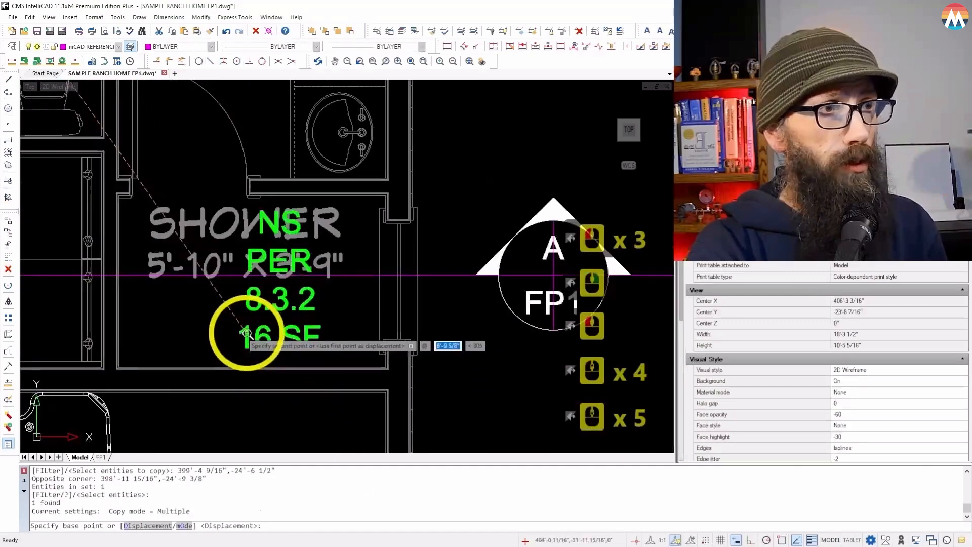
left_click(207, 339)
key("Escape")
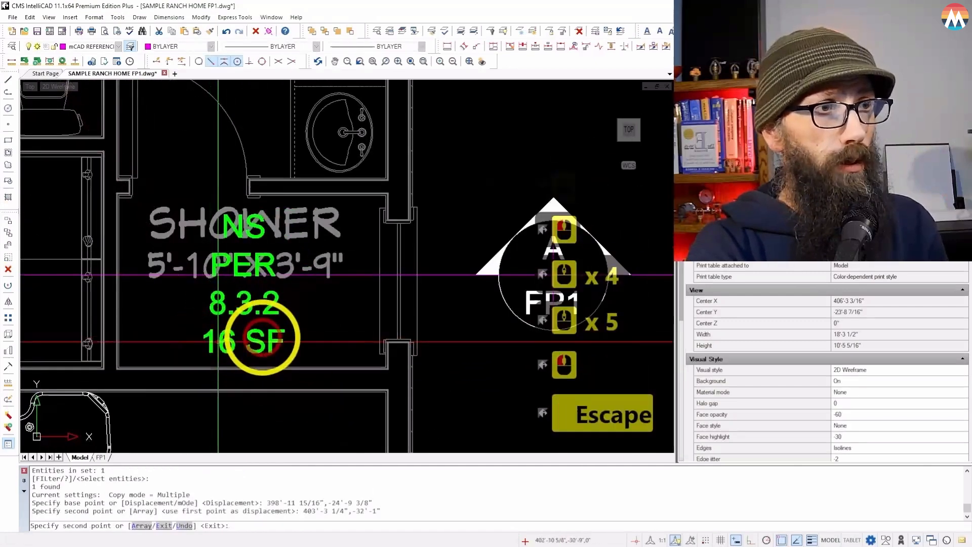
- Widen the copied SHOWER note's text width to about 4'-5 1/2" so its wording fits on two lines
double_click(258, 330)
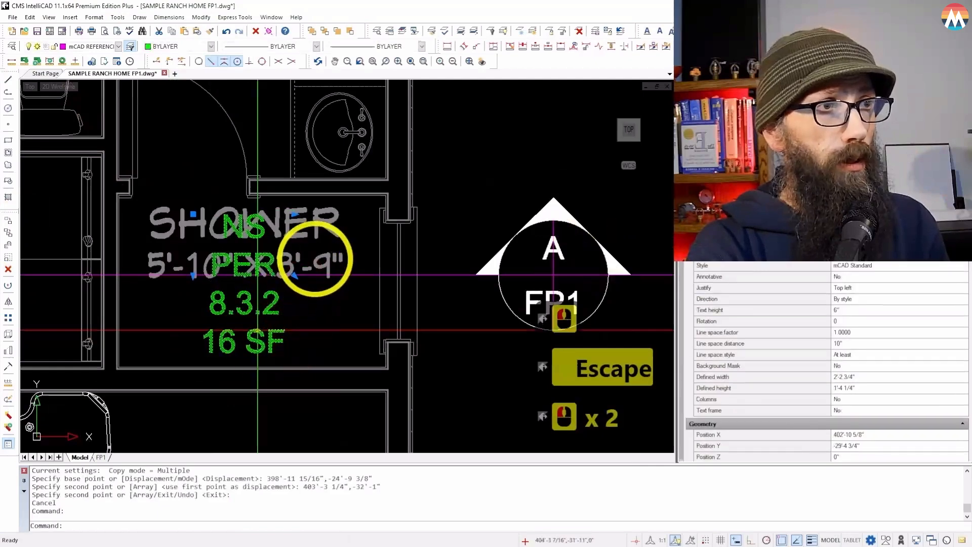
double_click(303, 218)
left_click_drag(327, 209, 400, 210)
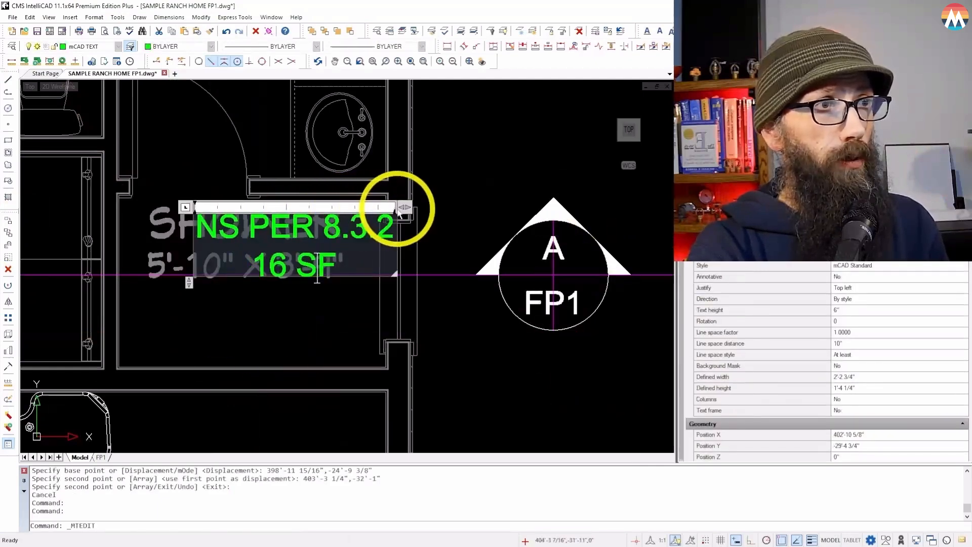
left_click(168, 319)
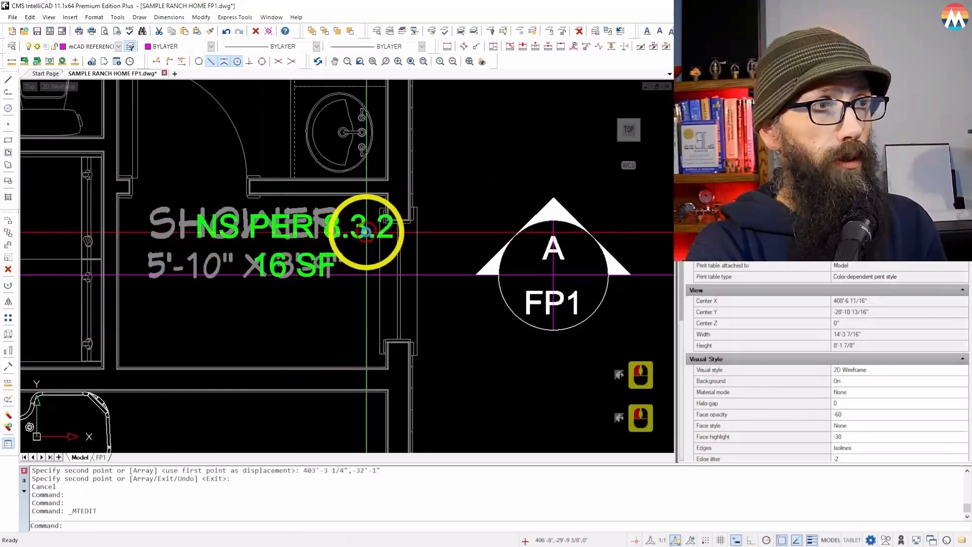
- Move the two-line NS PER 8.3.2 note below the SHOWER room's dimension text, keeping it inside the walls
left_click(353, 236)
left_click_drag(282, 195, 433, 231)
left_click(235, 328)
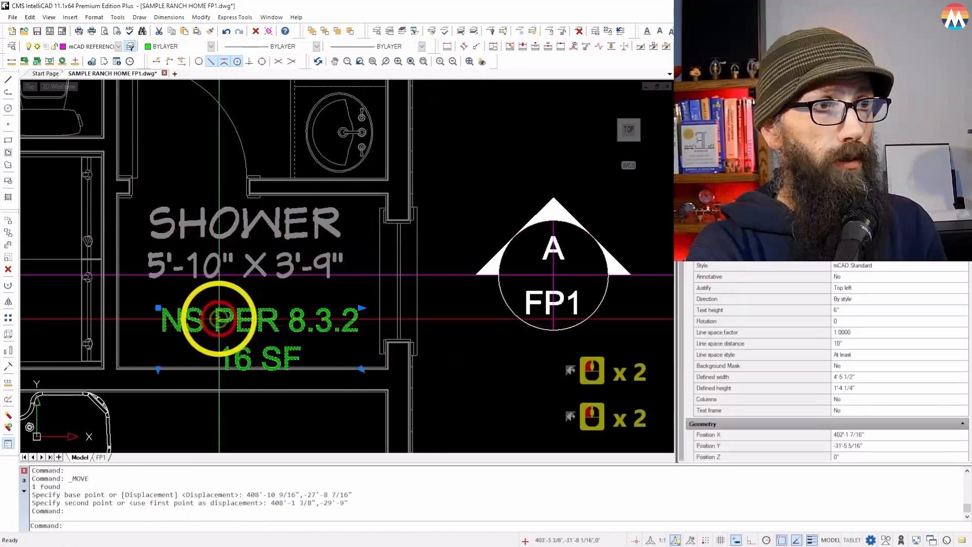
left_click(8, 228)
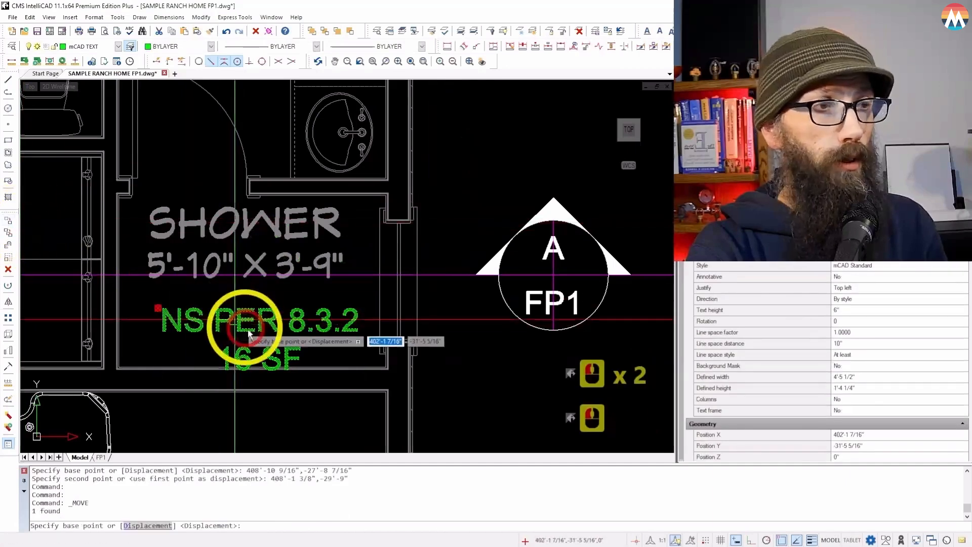
left_click(158, 308)
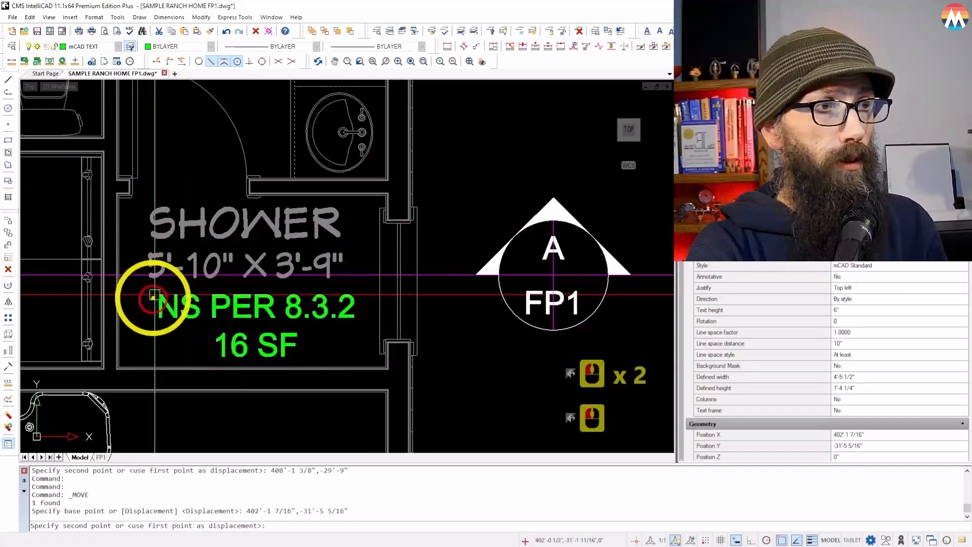
left_click(156, 300)
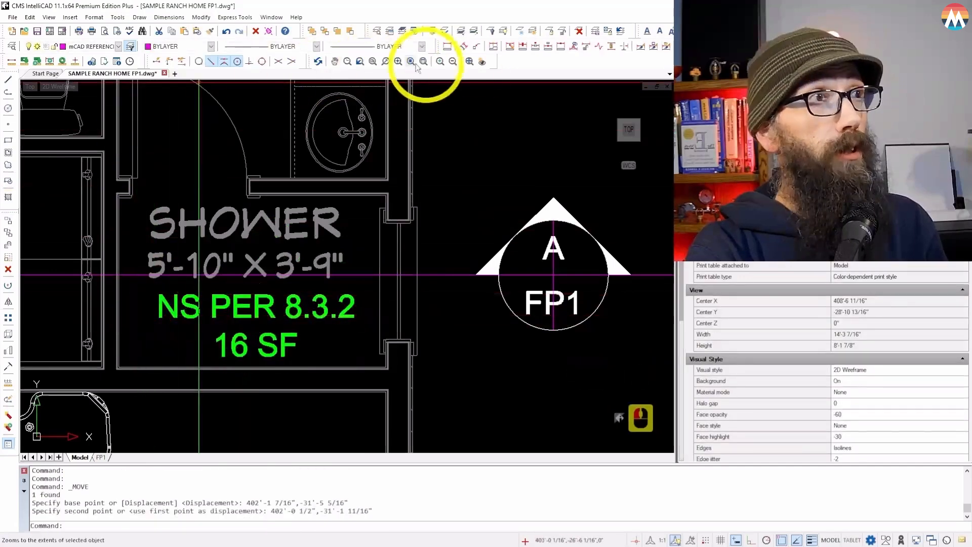
- Measure the area of the SHOWER room by picking its four inside wall corners
left_click(24, 62)
scroll(163, 211, "up", 7)
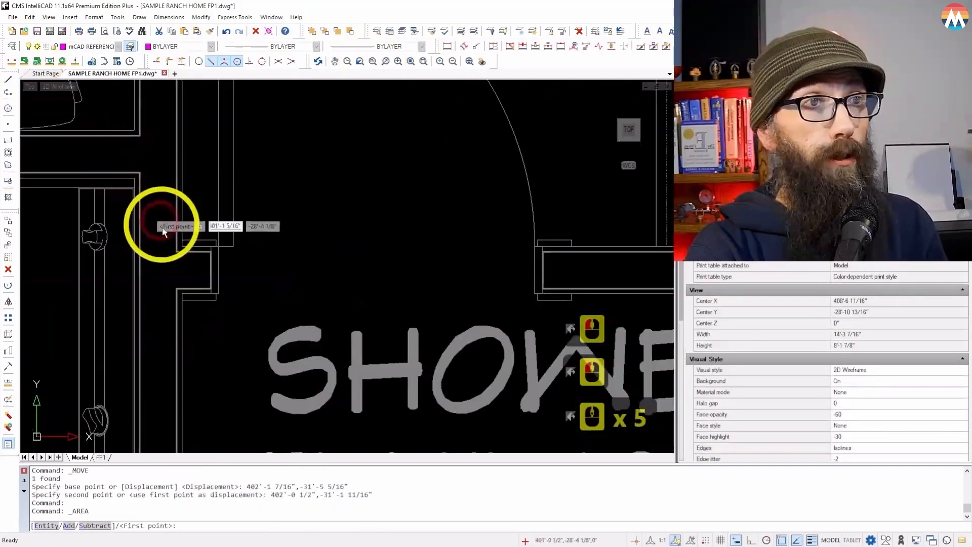
left_click(187, 364)
scroll(148, 308, "down", 8)
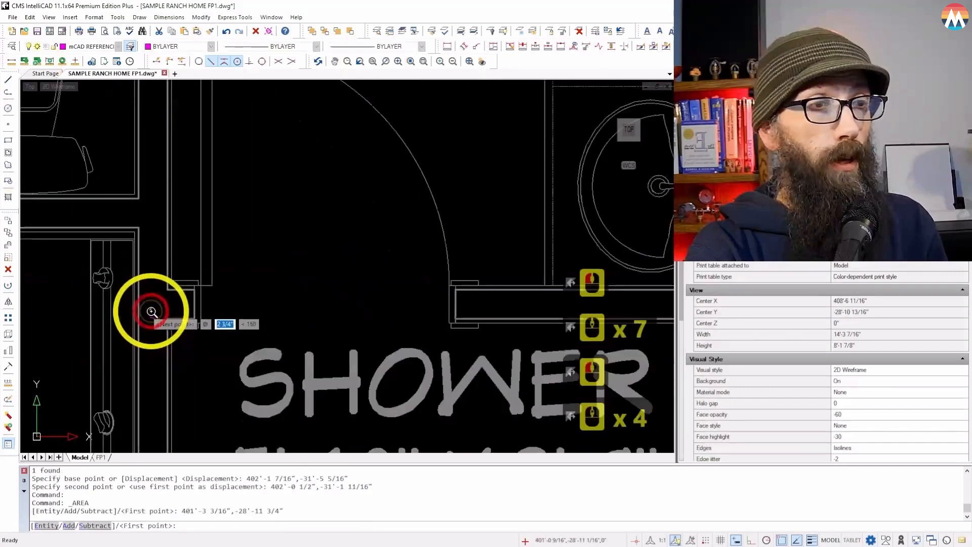
scroll(442, 342, "up", 3)
scroll(442, 343, "up", 4)
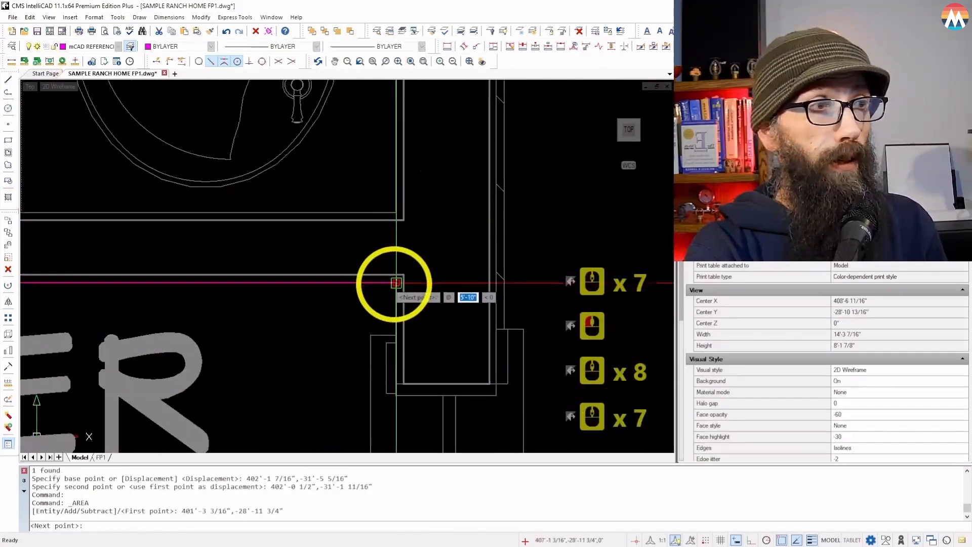
left_click(386, 278)
scroll(368, 241, "down", 10)
scroll(385, 329, "down", 2)
scroll(365, 330, "up", 11)
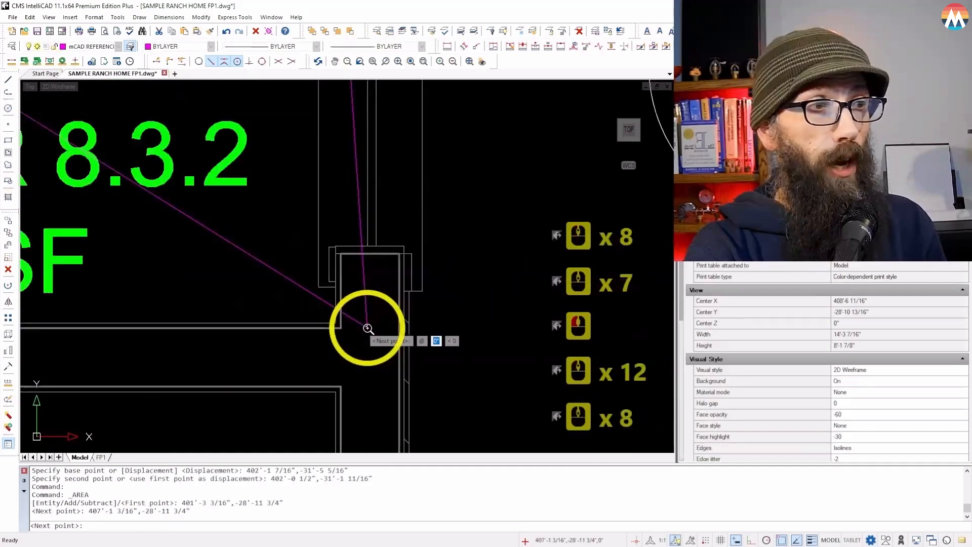
left_click(306, 317)
scroll(413, 304, "down", 9)
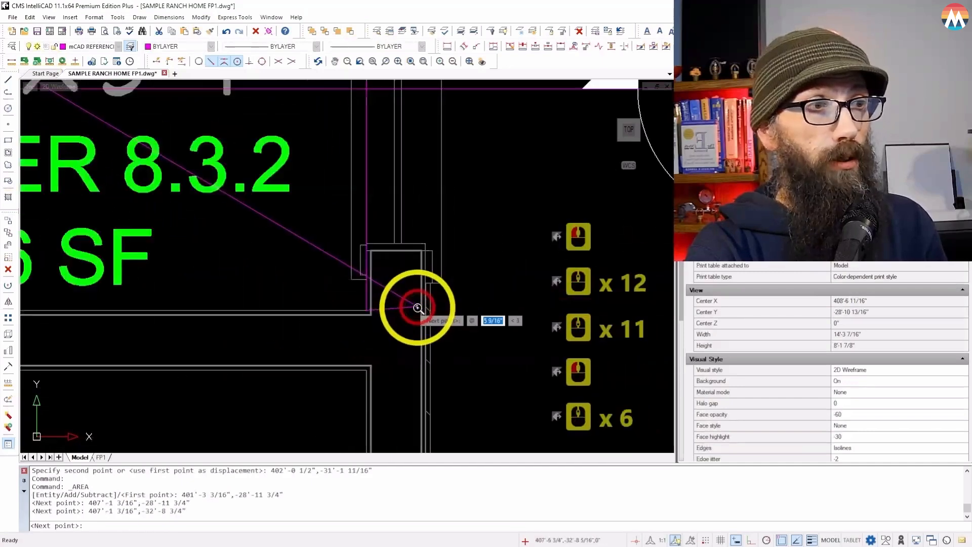
scroll(118, 311, "up", 5)
scroll(118, 311, "up", 3)
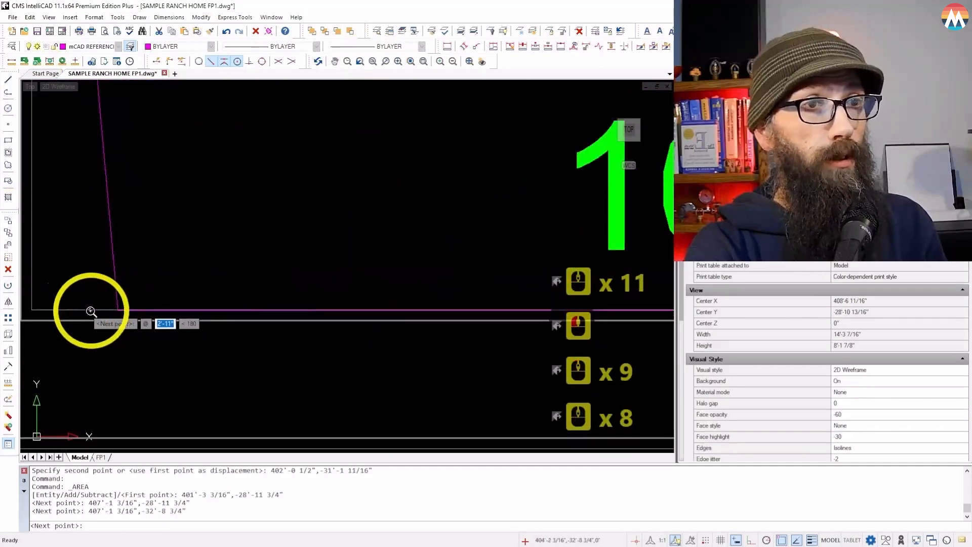
left_click(38, 310)
scroll(206, 410, "down", 4)
scroll(218, 349, "down", 3)
scroll(169, 287, "up", 3)
scroll(173, 290, "down", 3)
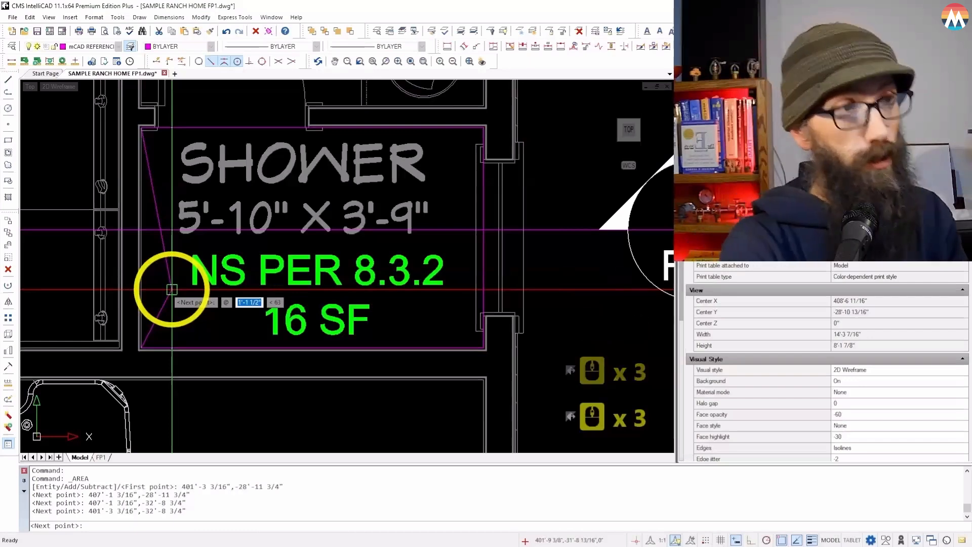
scroll(172, 290, "down", 3)
scroll(170, 293, "down", 1)
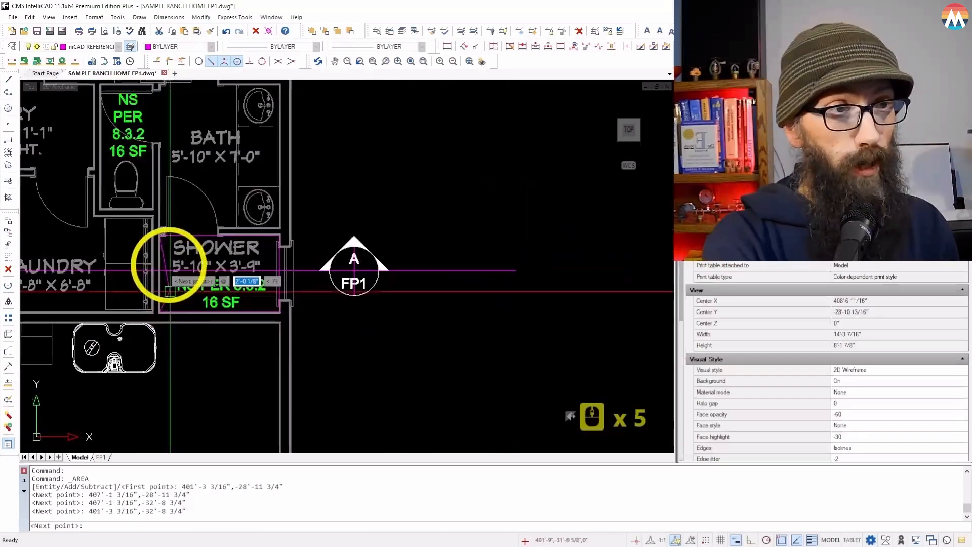
scroll(170, 293, "up", 4)
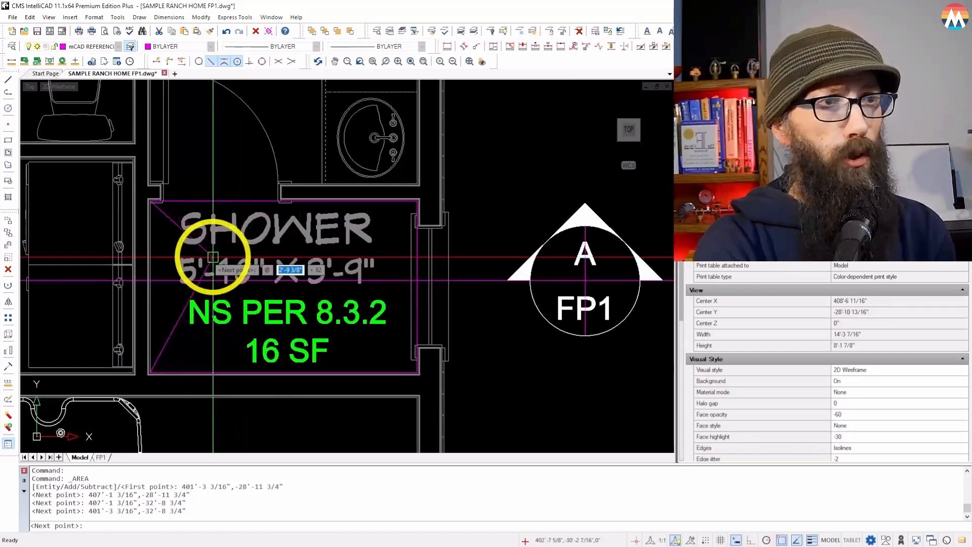
key("Return")
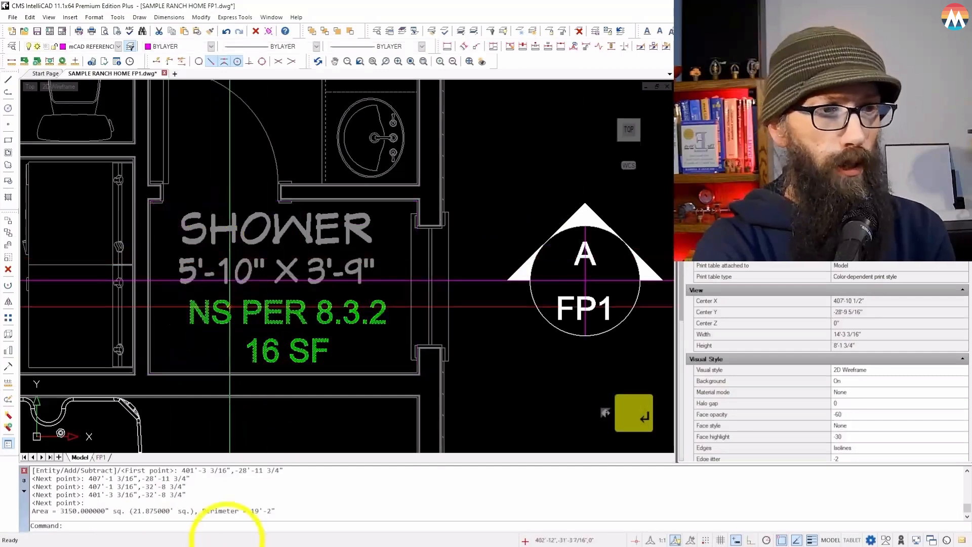
- Change the area line in the SHOWER room's NS PER 8.3.2 note to 22 SF
double_click(273, 352)
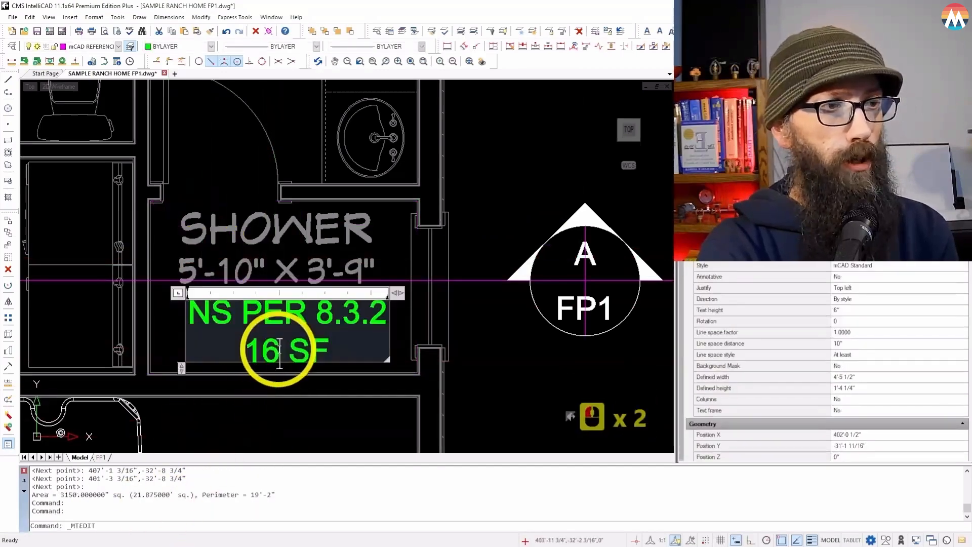
key("BackSpace")
key("BackSpace")
type("22")
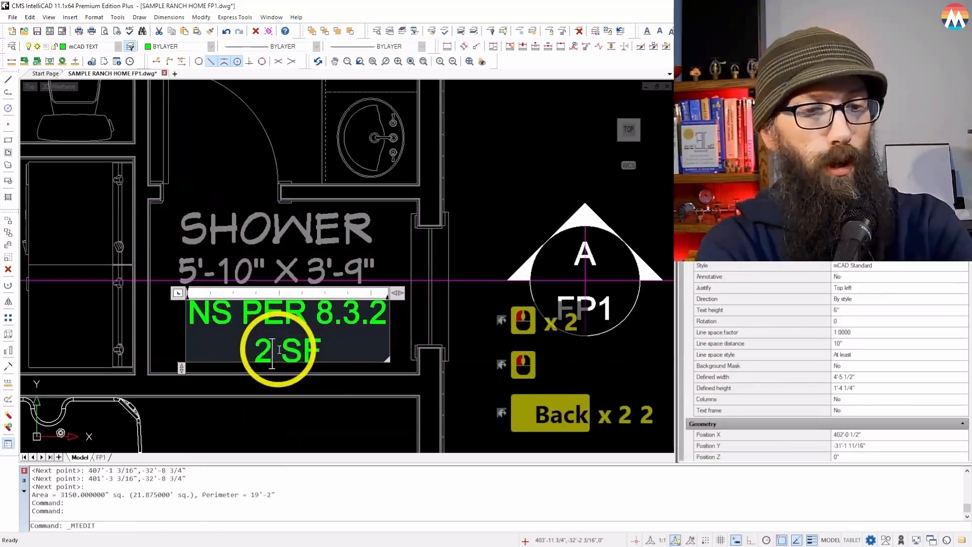
left_click(302, 213)
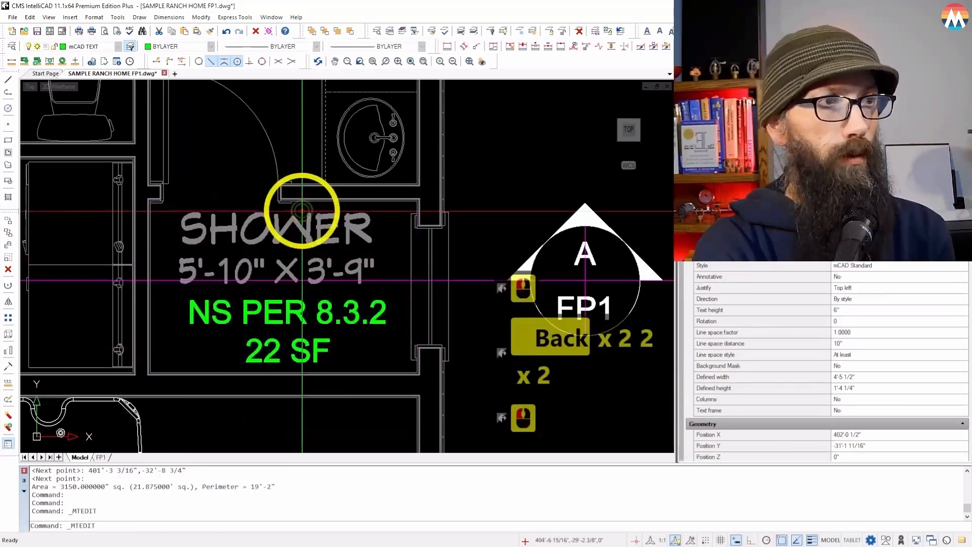
right_click(312, 210)
key("Escape")
- Copy the SHOWER room's two-line NS PER 8.3.2 note into the BATH room, above the room name
left_click(271, 351)
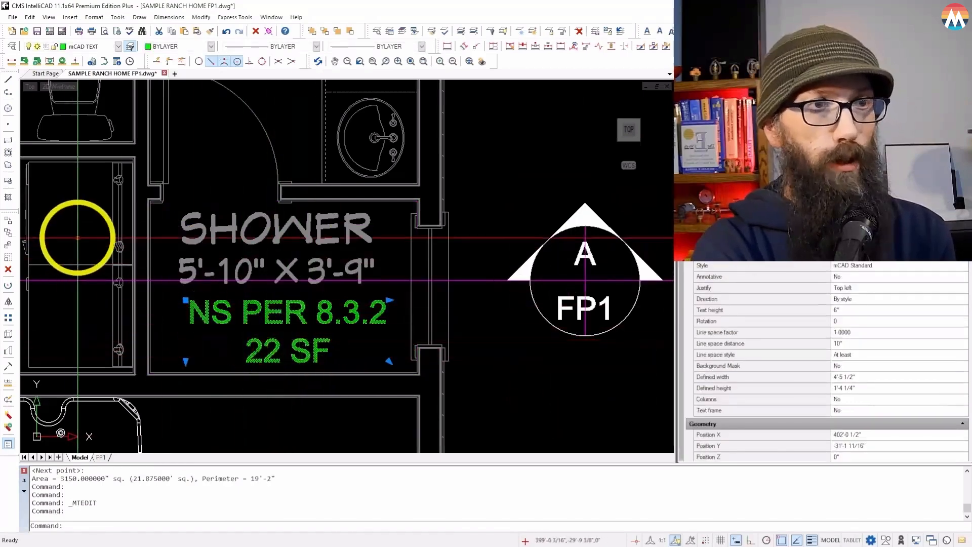
left_click(8, 233)
left_click(187, 361)
scroll(250, 357, "down", 5)
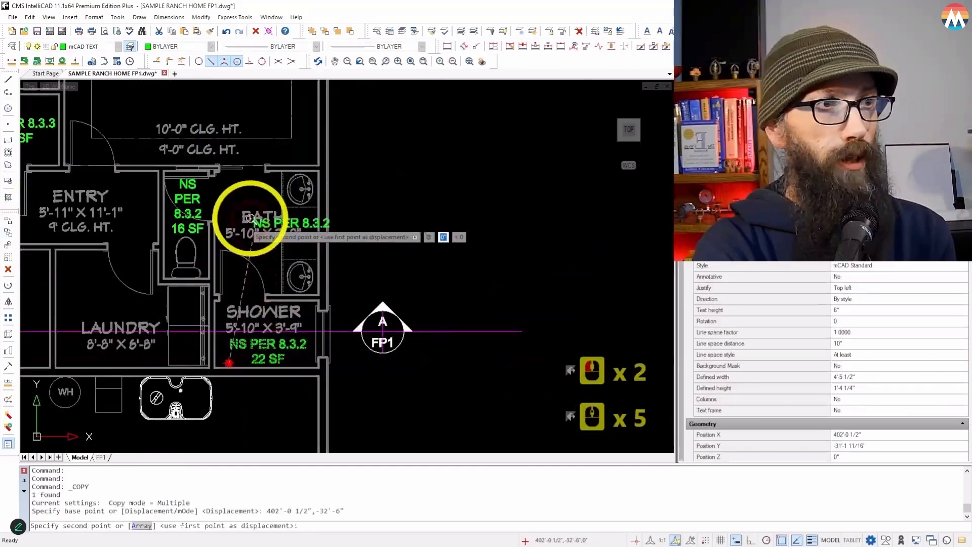
scroll(247, 207, "up", 7)
scroll(142, 223, "down", 3)
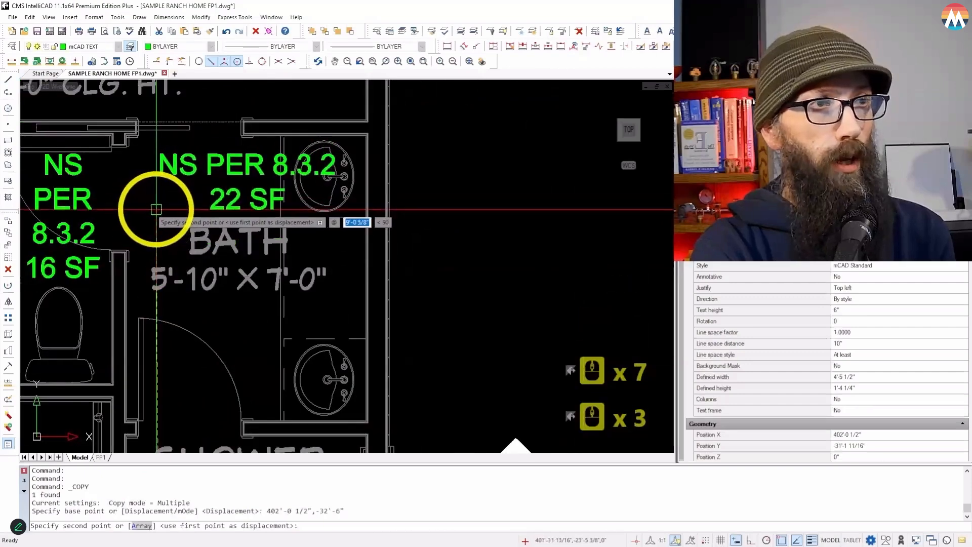
left_click(146, 207)
key("Escape")
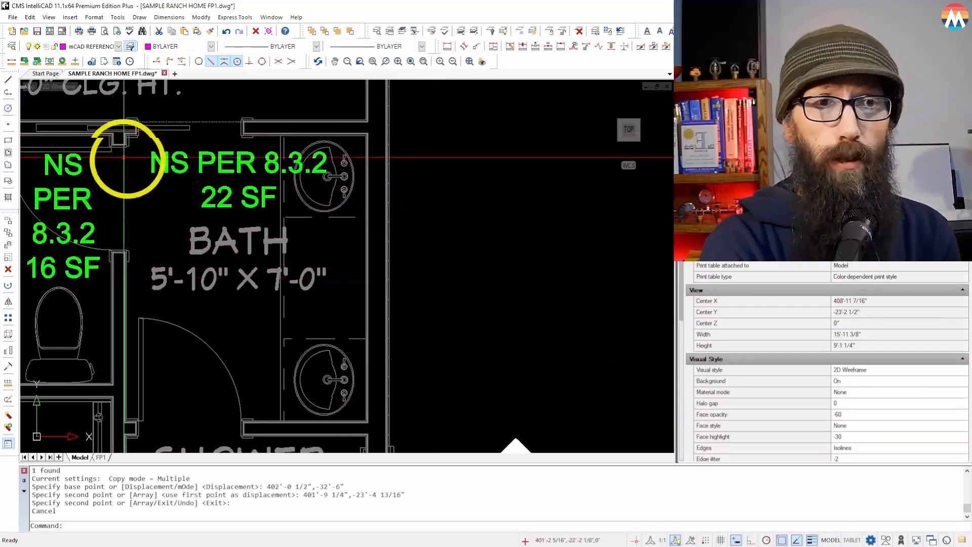
double_click(212, 198)
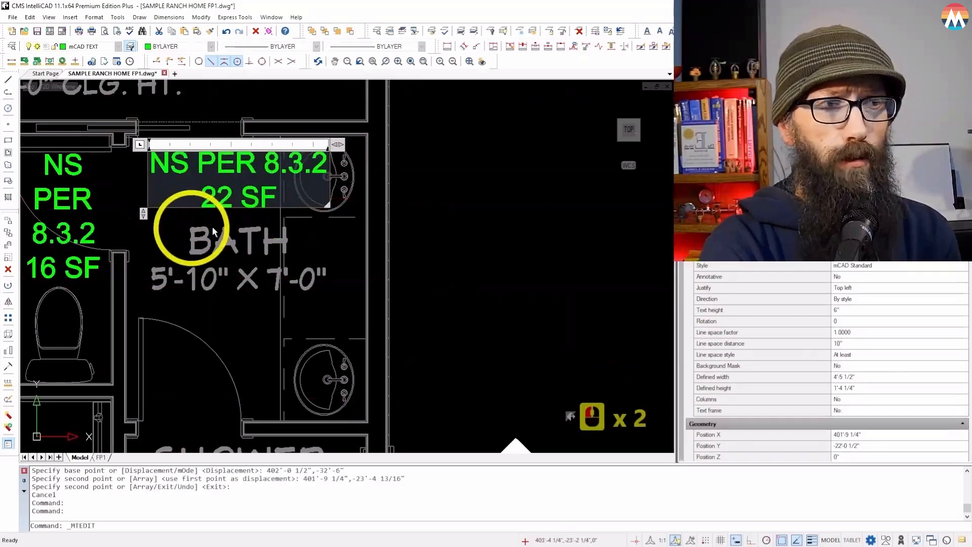
left_click(532, 184)
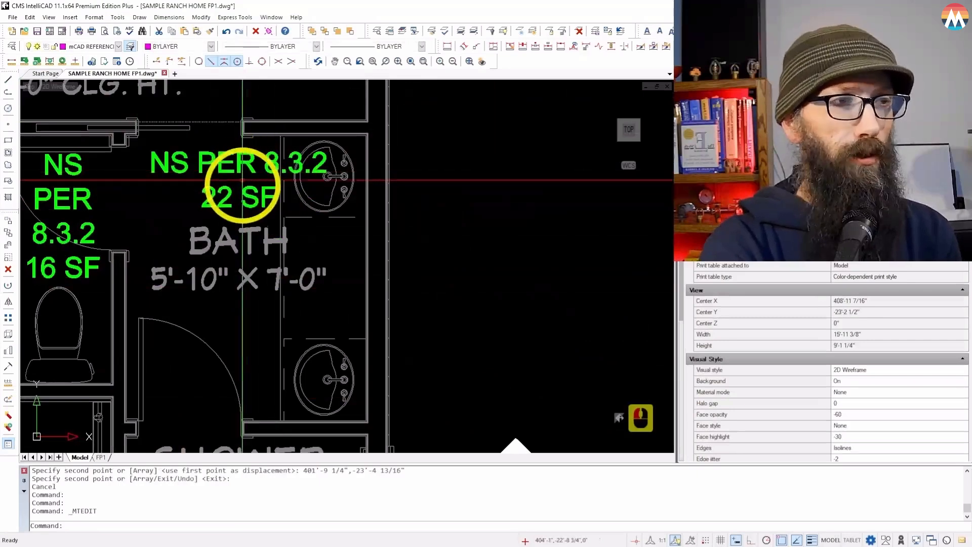
double_click(227, 205)
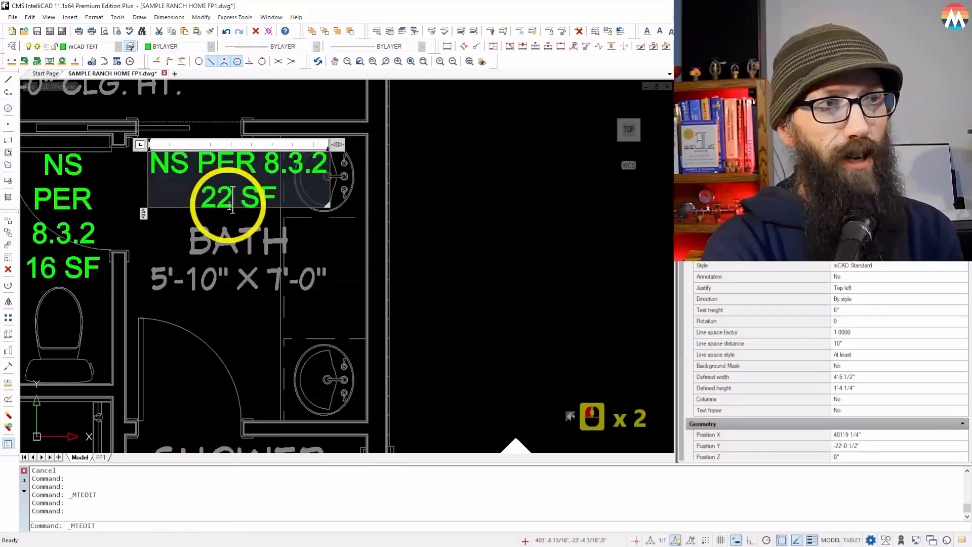
key("Escape")
key("Escape")
double_click(208, 165)
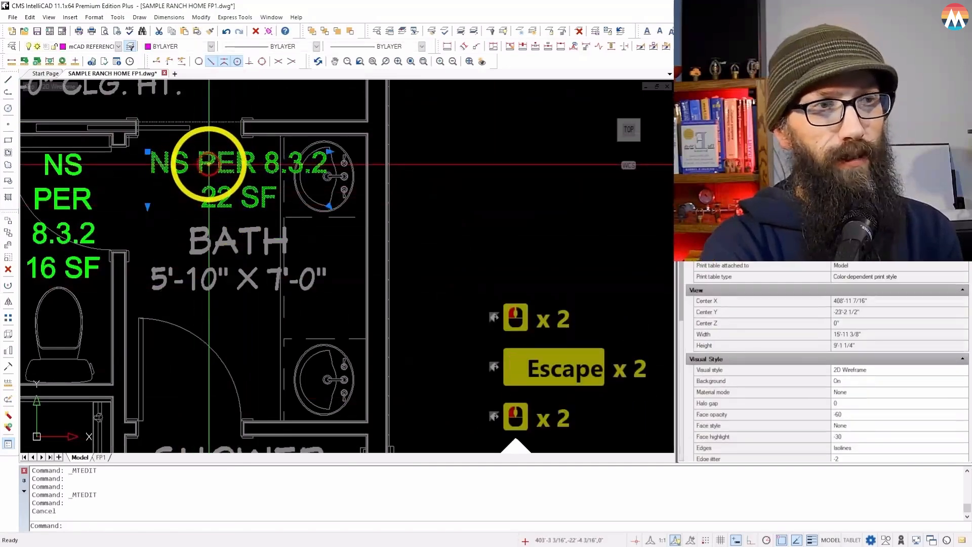
key("Escape")
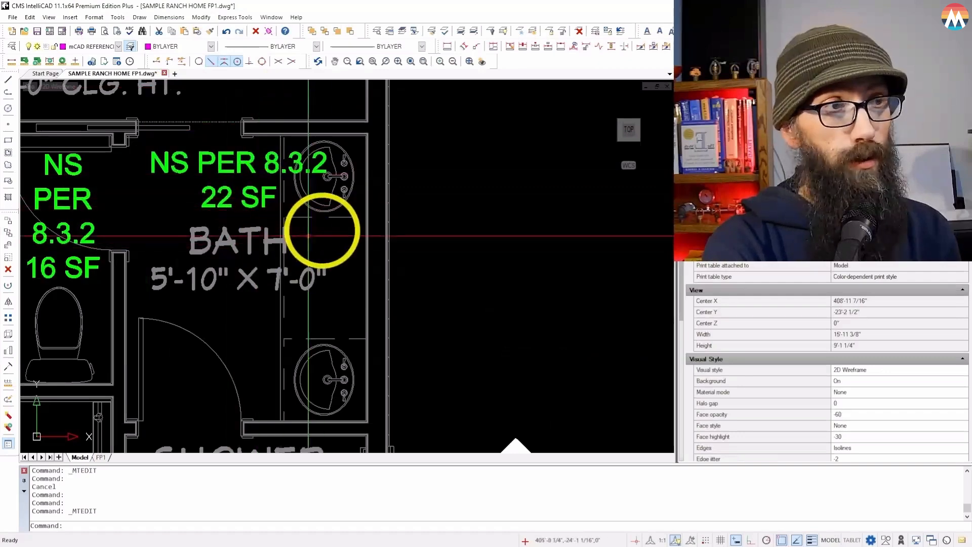
left_click(355, 232)
left_click(363, 256)
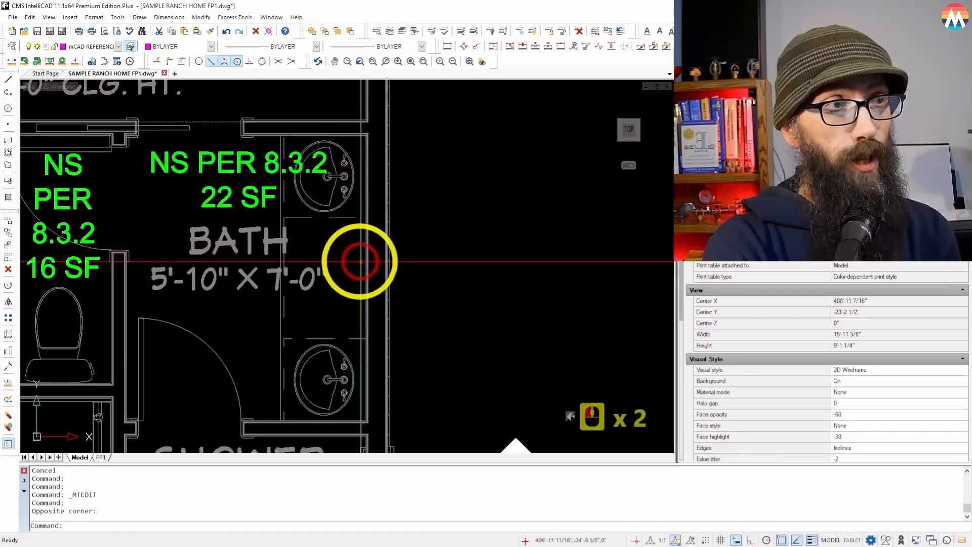
scroll(363, 263, "down", 3)
scroll(182, 311, "up", 3)
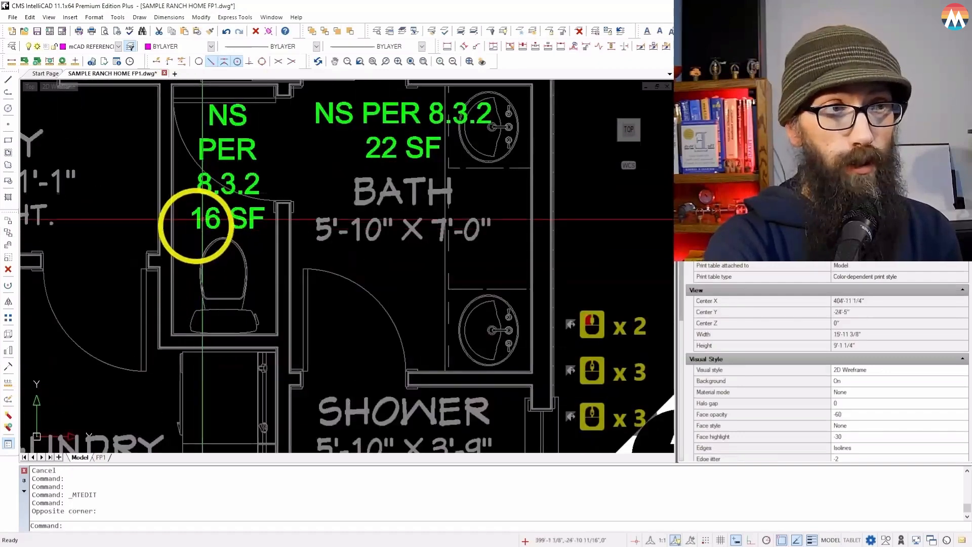
left_click(222, 302)
left_click(260, 314)
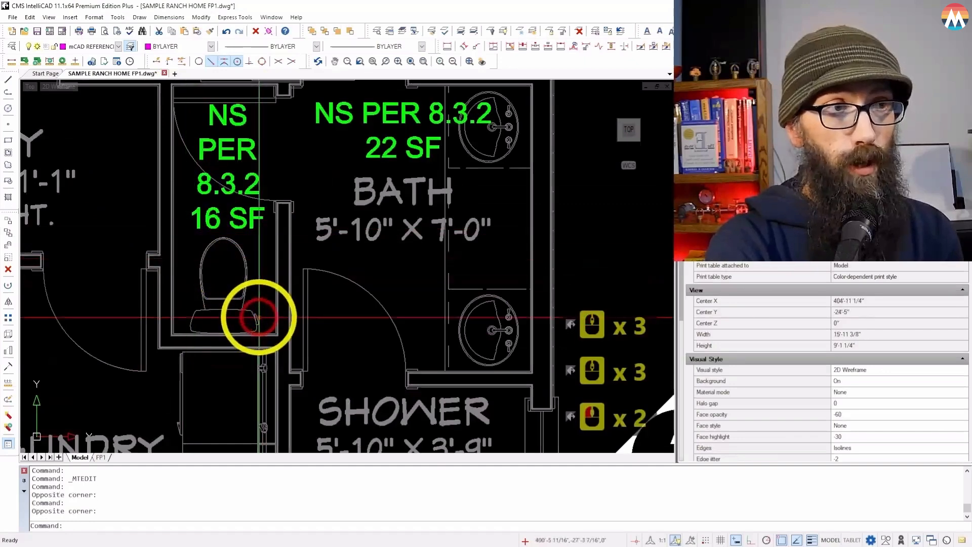
scroll(281, 285, "down", 2)
scroll(281, 285, "down", 6)
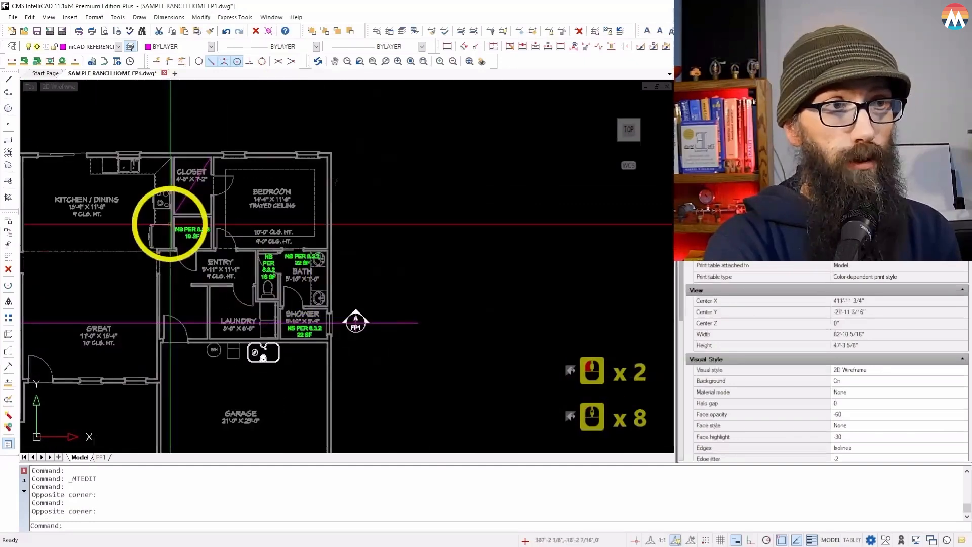
- Erase the kitchen range beside the bedroom closet wall
scroll(126, 167, "up", 6)
scroll(131, 173, "up", 3)
left_click(131, 173)
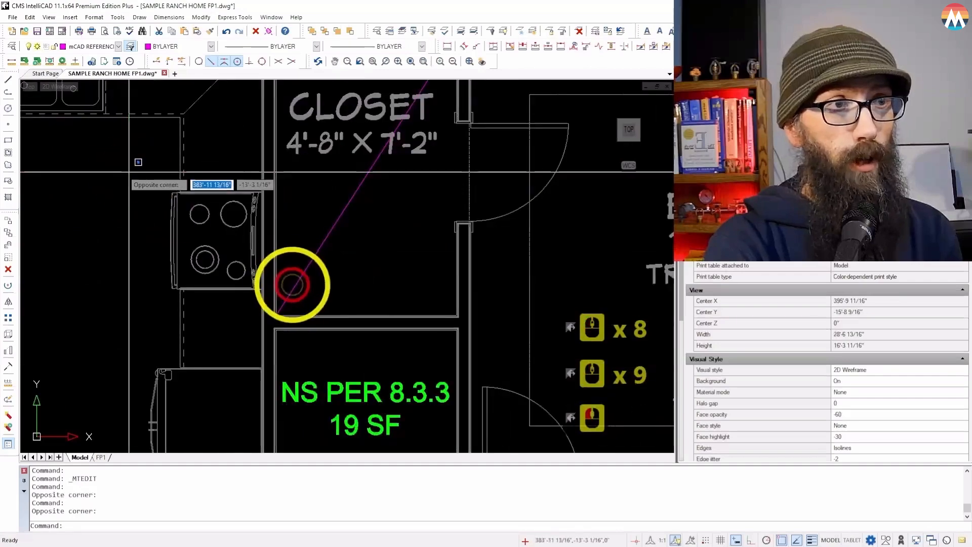
left_click(297, 303)
scroll(101, 299, "down", 15)
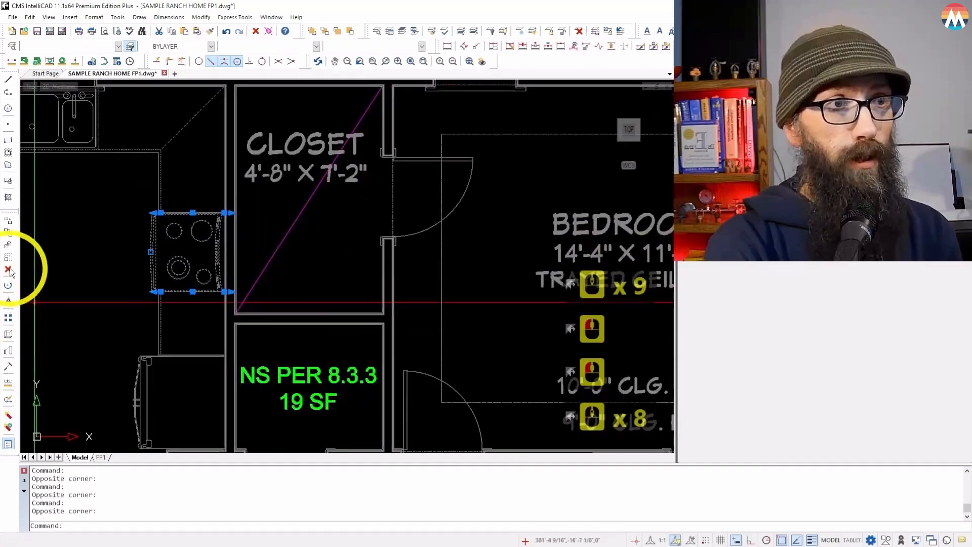
scroll(186, 307, "up", 2)
scroll(185, 307, "up", 7)
scroll(250, 130, "down", 7)
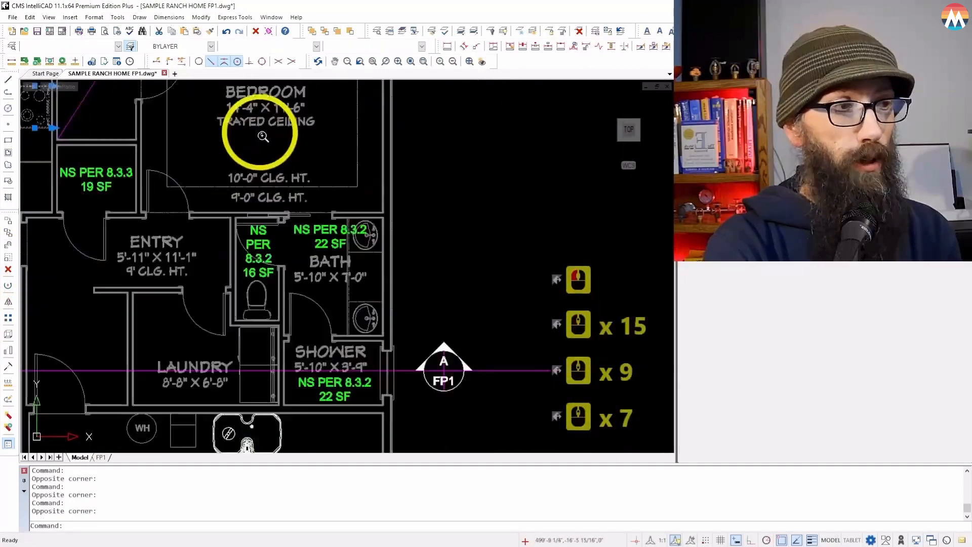
scroll(347, 347, "up", 5)
scroll(352, 268, "down", 4)
scroll(353, 269, "up", 3)
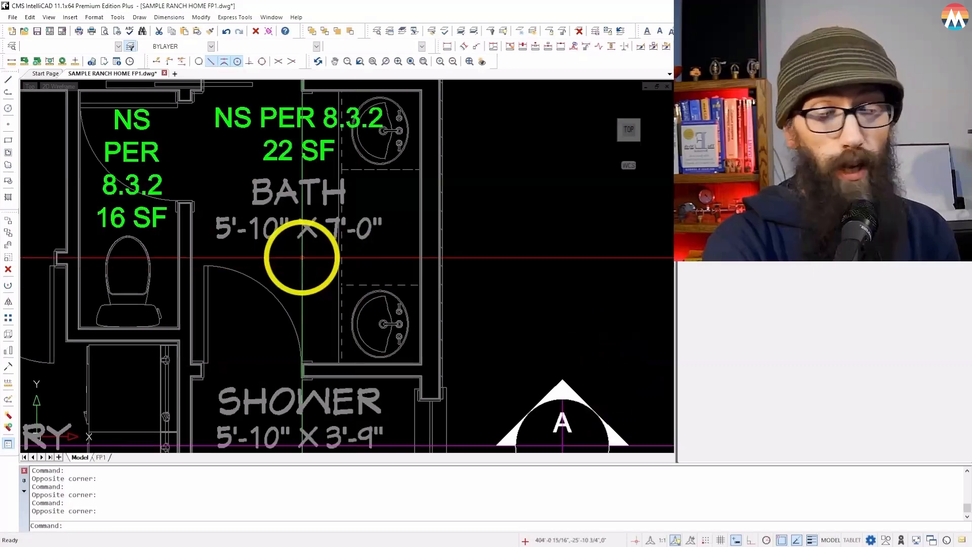
key("Delete")
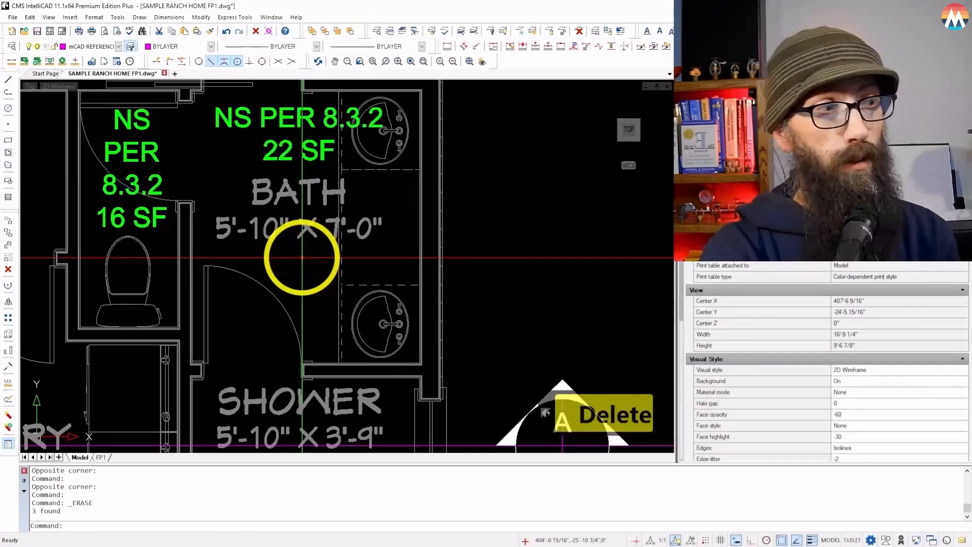
scroll(303, 325, "down", 9)
scroll(180, 219, "up", 9)
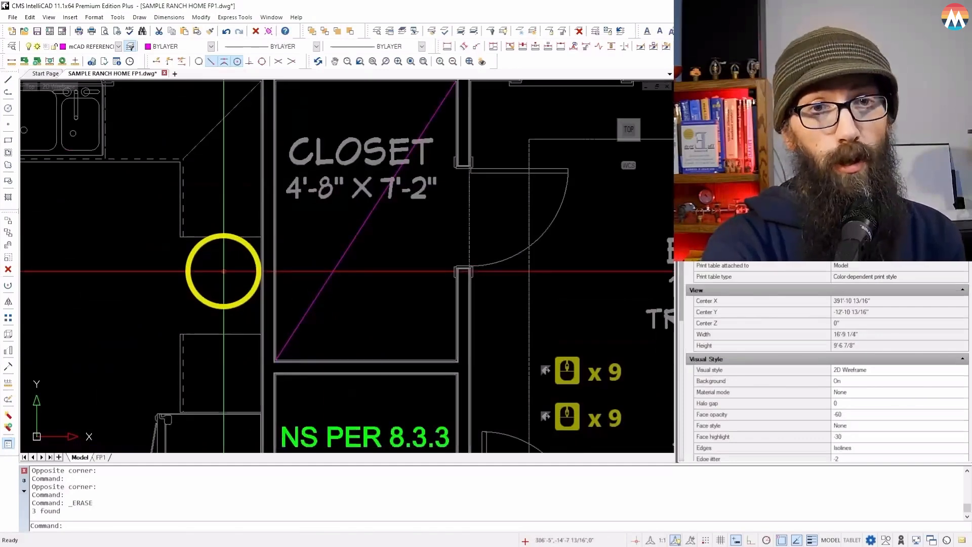
- Undo the erasure of the kitchen range
key("ctrl+z")
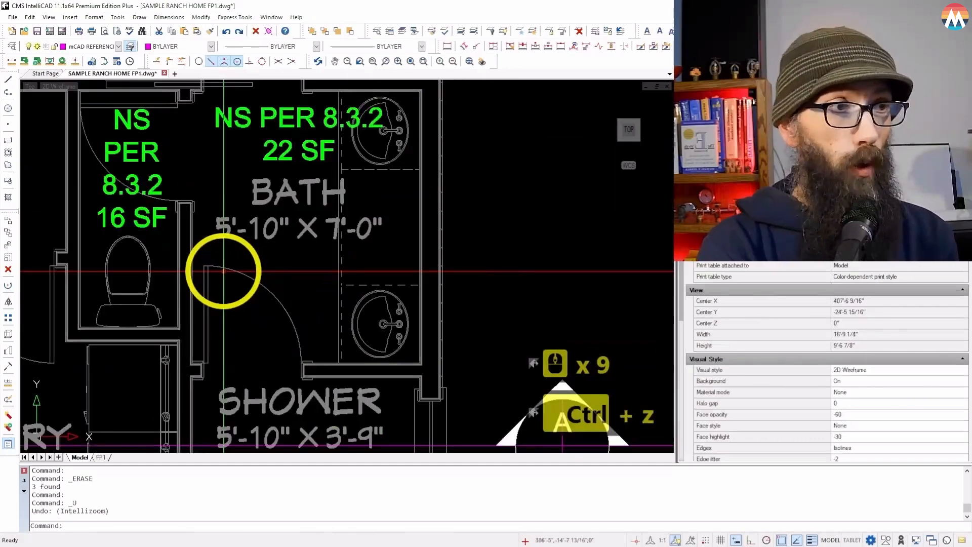
scroll(265, 287, "down", 7)
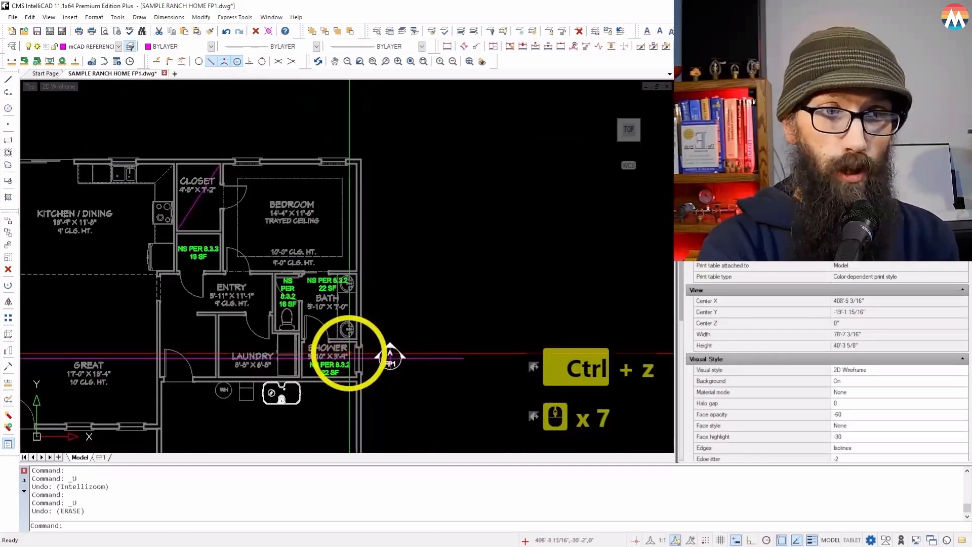
scroll(350, 353, "up", 1)
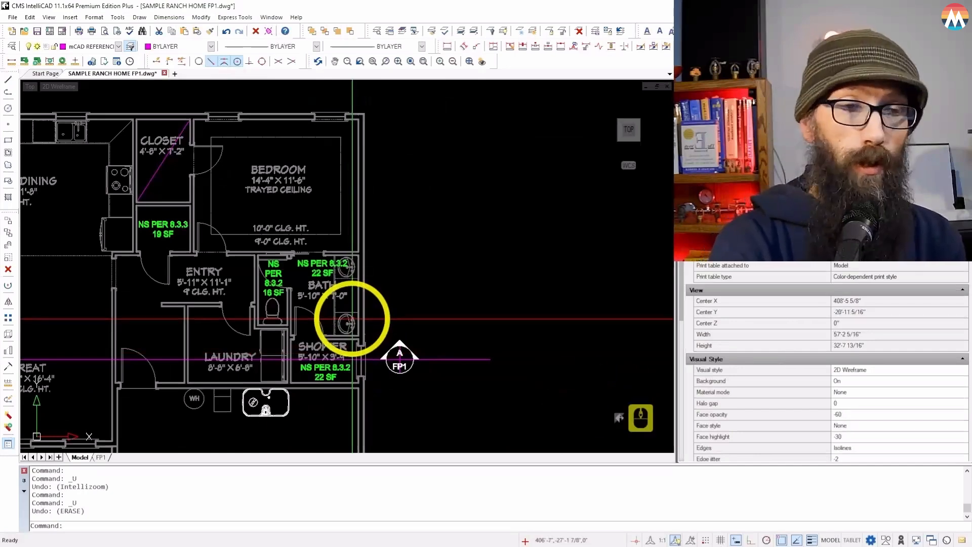
- Measure the area of the BATH room by picking its four inside wall corners
scroll(324, 355, "up", 4)
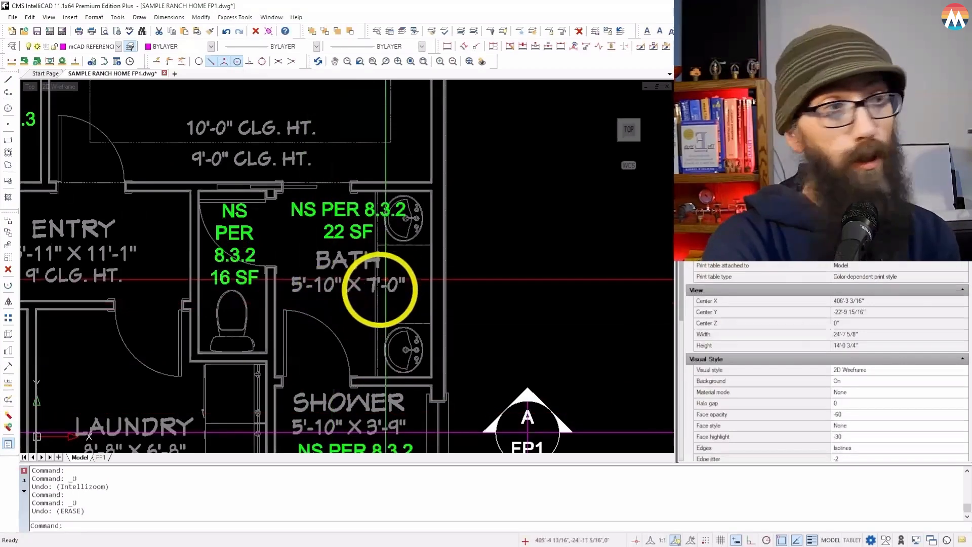
scroll(264, 243, "up", 5)
left_click(12, 46)
scroll(240, 120, "up", 4)
scroll(212, 132, "up", 5)
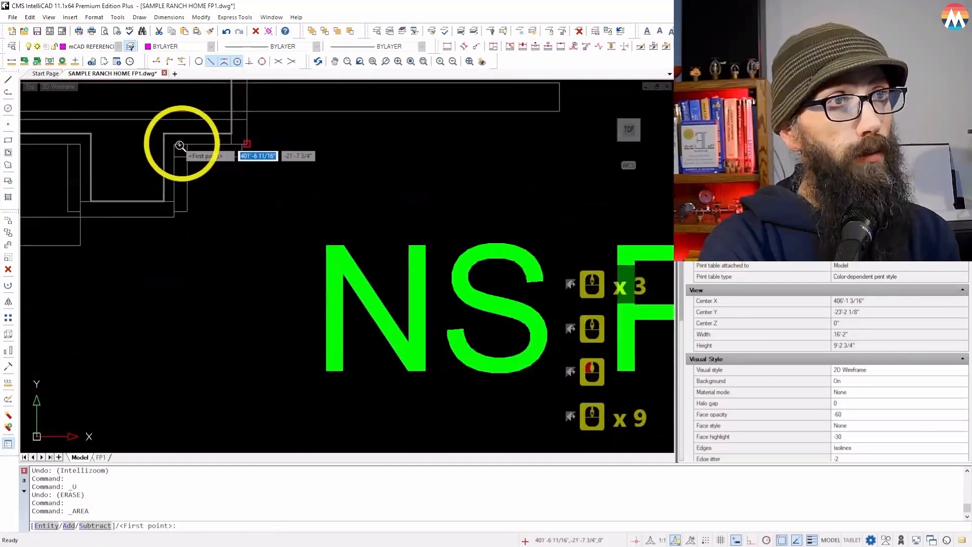
left_click(155, 151)
scroll(154, 151, "down", 8)
scroll(517, 202, "up", 4)
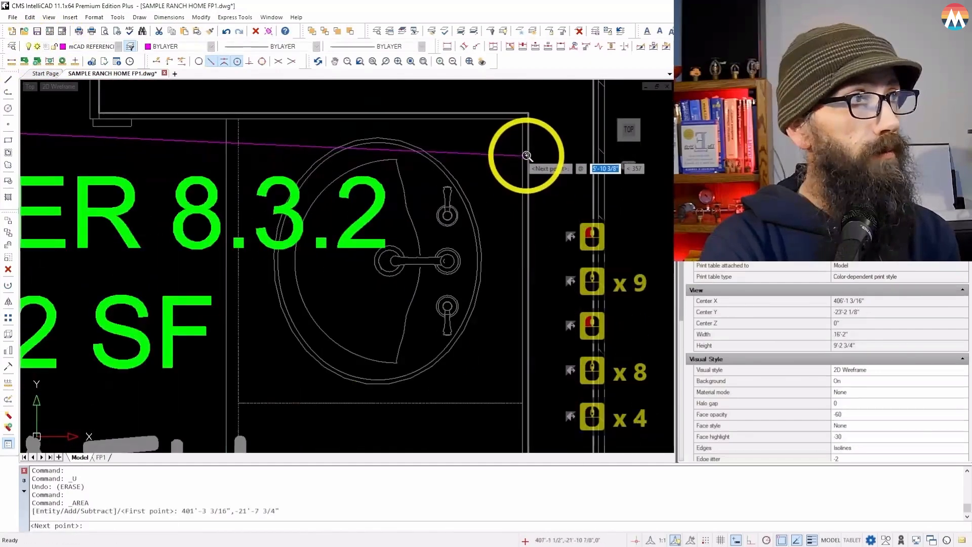
left_click(509, 143)
scroll(516, 422, "up", 7)
left_click(519, 428)
scroll(506, 348, "down", 7)
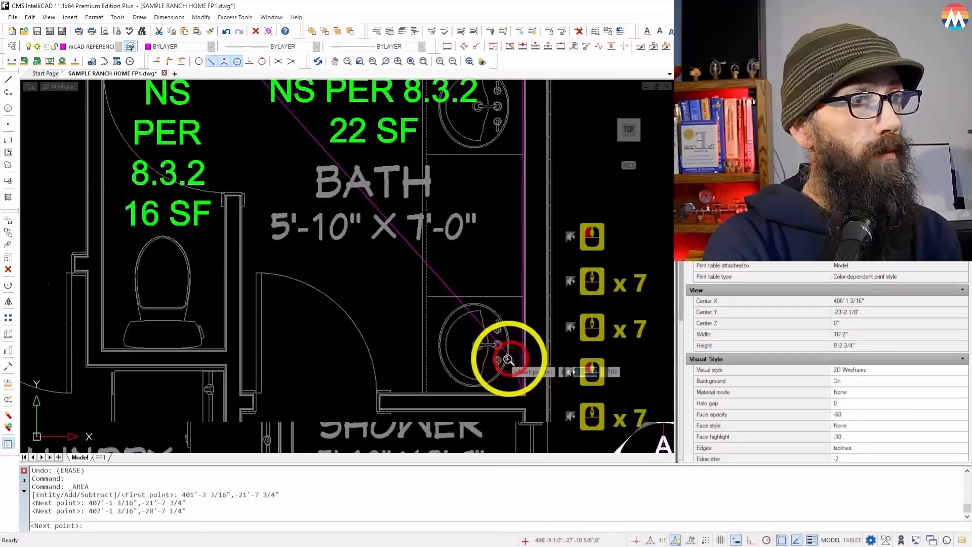
scroll(336, 390, "up", 9)
left_click(164, 353)
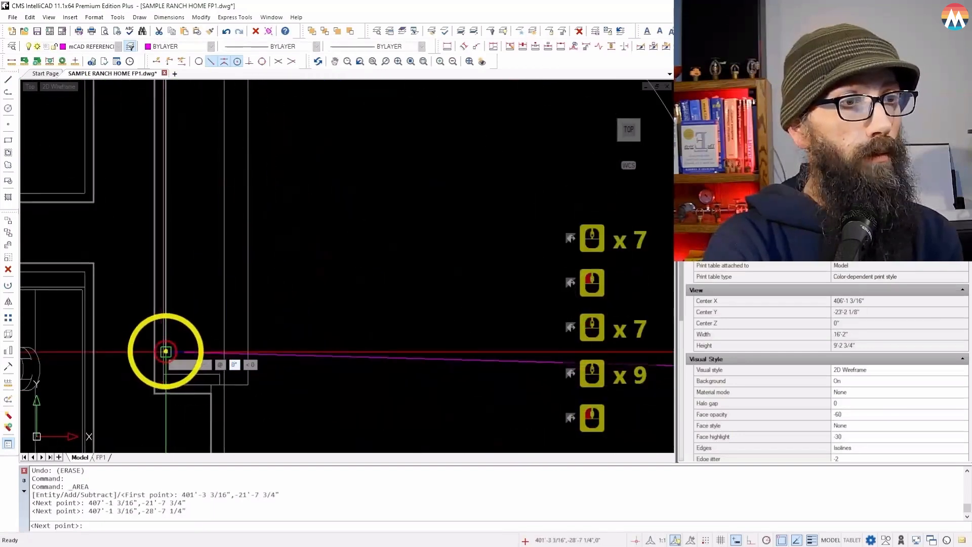
scroll(173, 354, "down", 11)
key("Return")
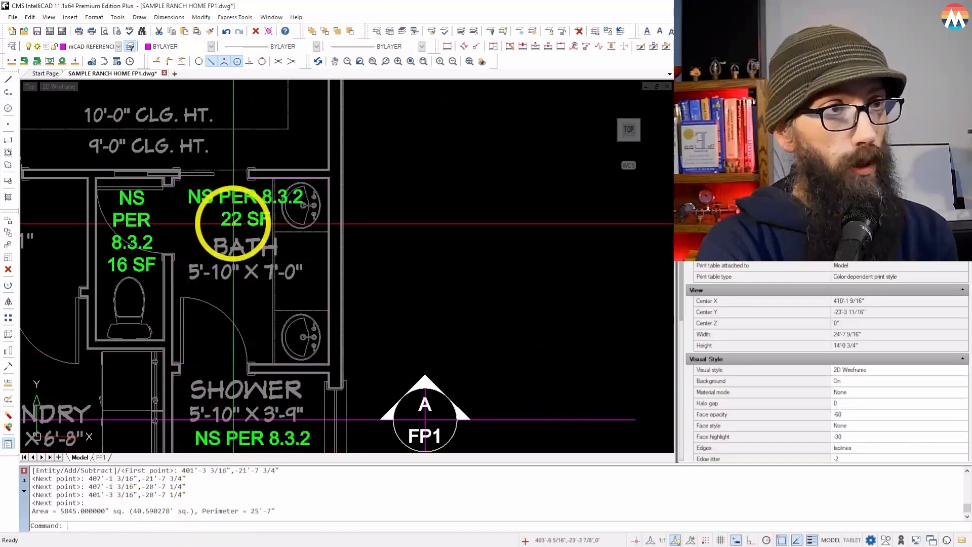
- Change the area line in the BATH room's NS PER 8.3.2 note to 41 SF
double_click(236, 220)
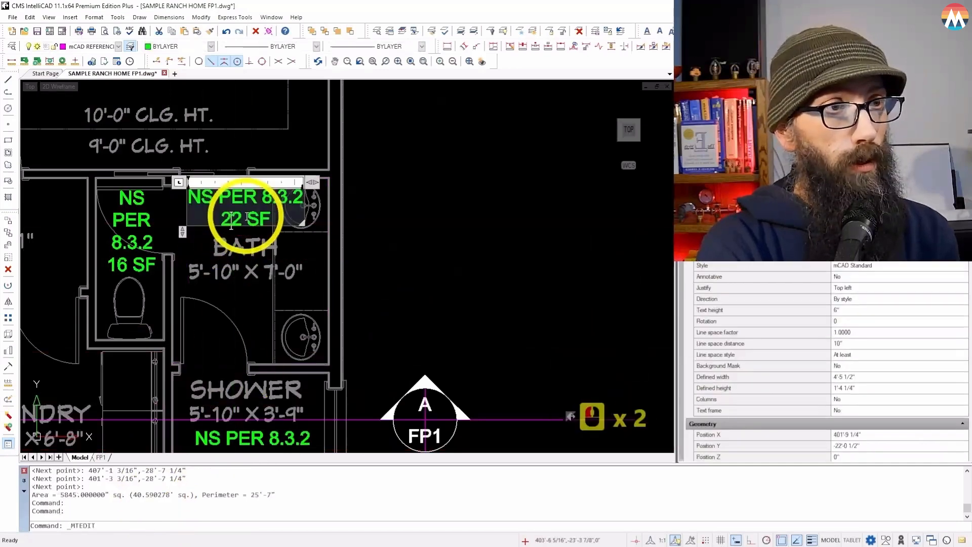
key("BackSpace")
key("BackSpace")
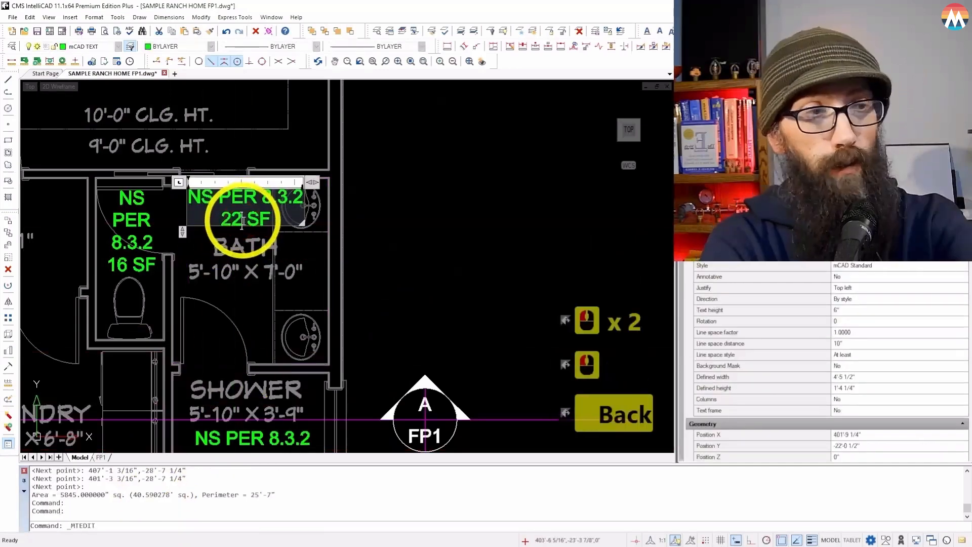
type("41")
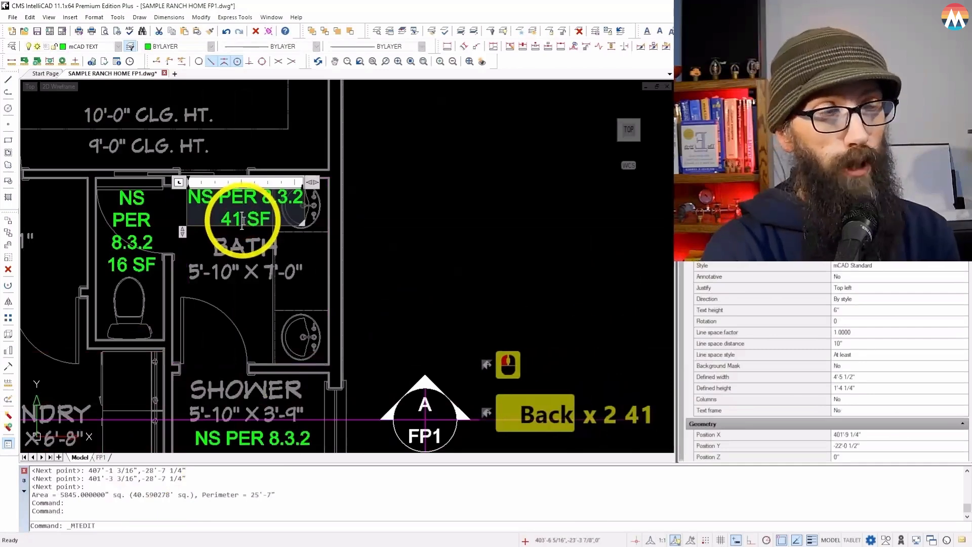
left_click(405, 232)
scroll(463, 310, "down", 3)
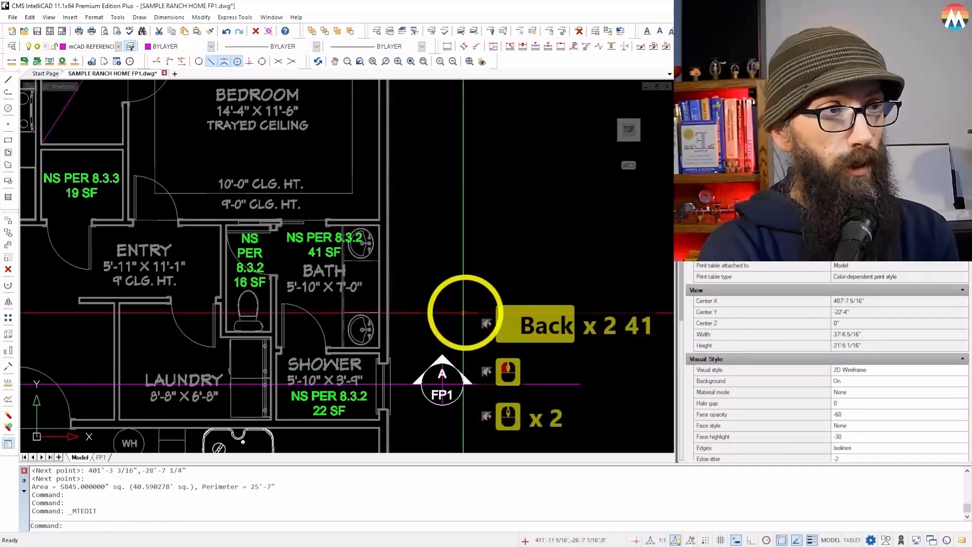
- Look over the whole floor plan to review the 8.3.2 and 8.3.3 notes placed in the bathrooms and closets
scroll(505, 301, "down", 2)
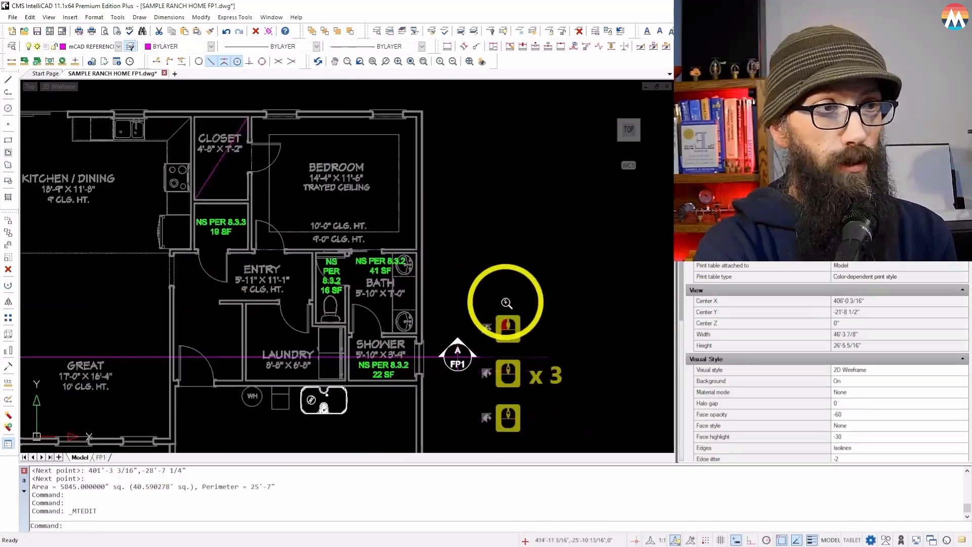
scroll(497, 273, "down", 3)
scroll(403, 330, "up", 2)
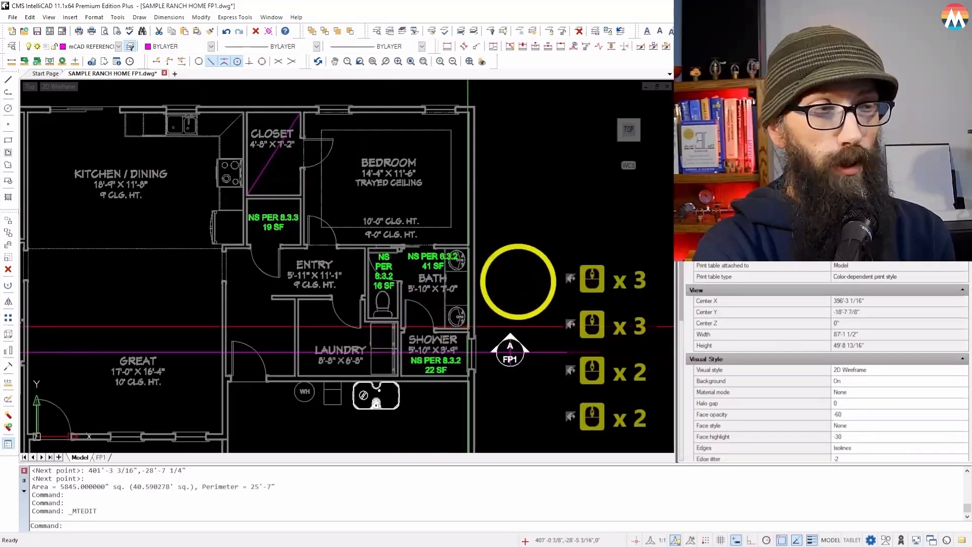
scroll(471, 306, "down", 2)
scroll(508, 289, "down", 2)
scroll(196, 332, "up", 3)
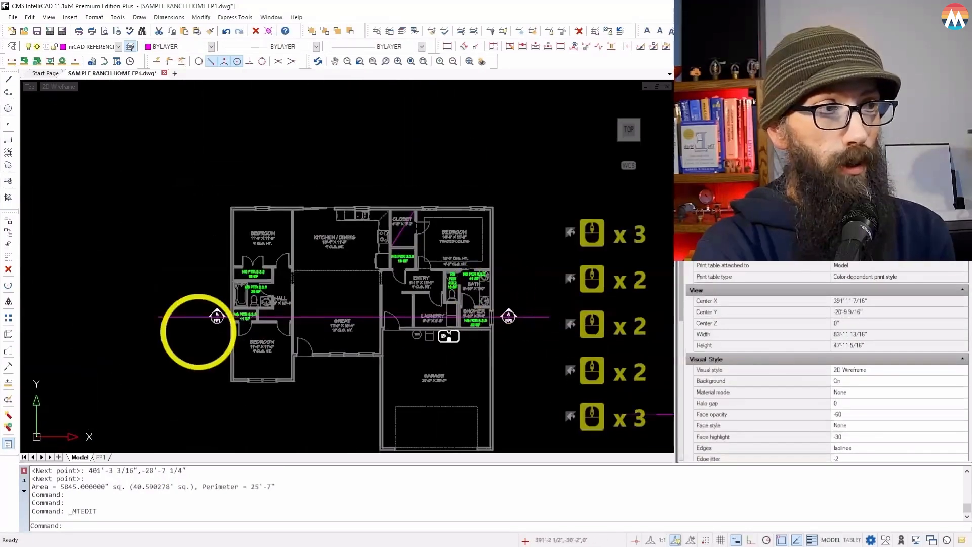
scroll(233, 208, "down", 2)
scroll(386, 304, "up", 2)
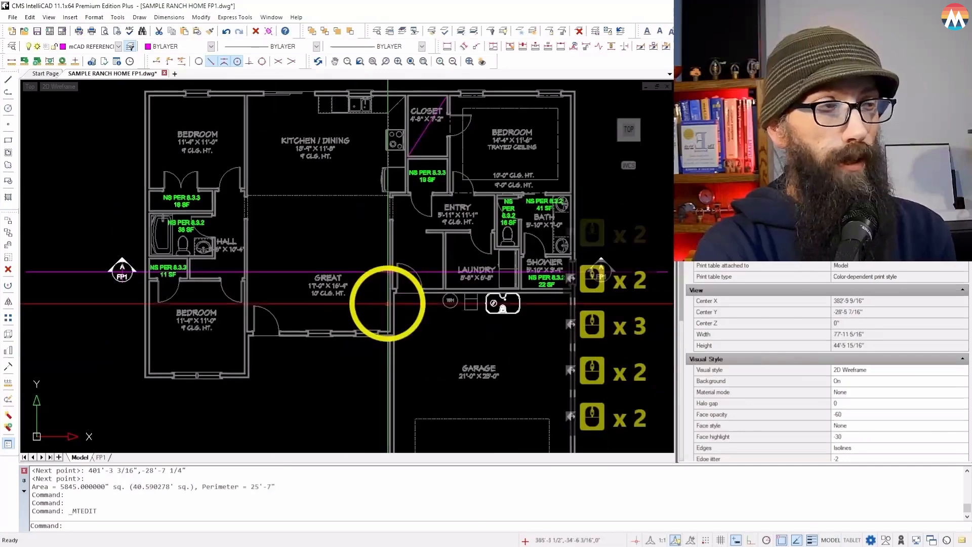
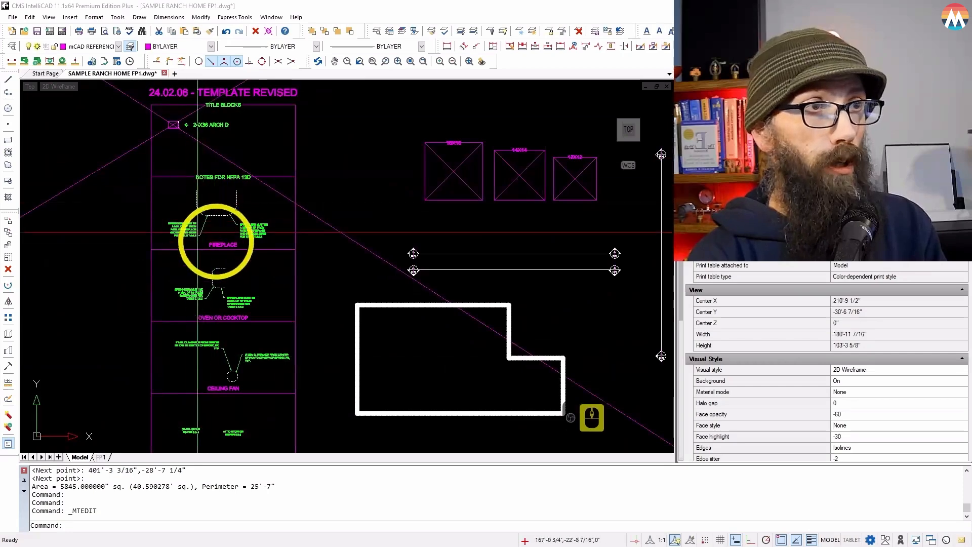
- Examine the fireplace and oven or cooktop clearance details in the NFPA 13D notes template
scroll(228, 223, "up", 2)
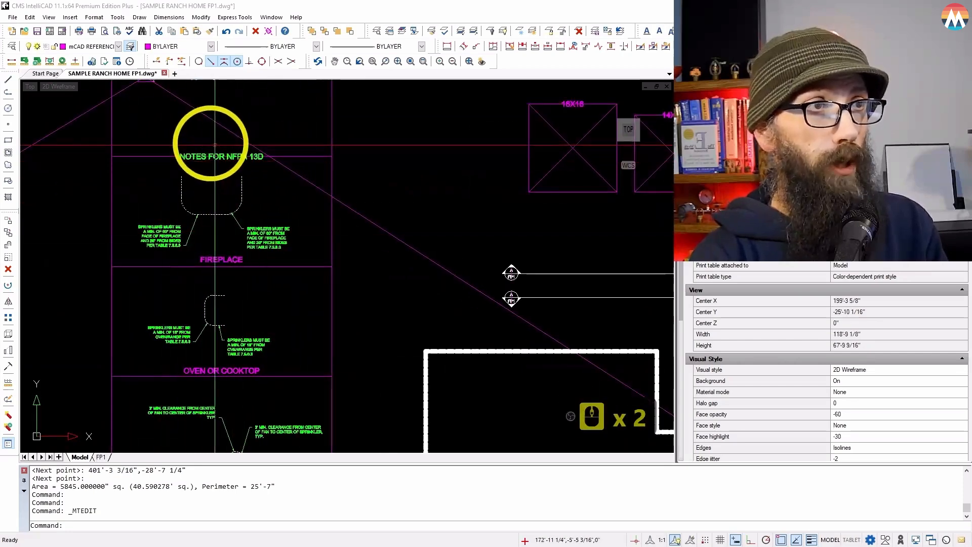
scroll(211, 142, "down", 2)
scroll(197, 247, "up", 2)
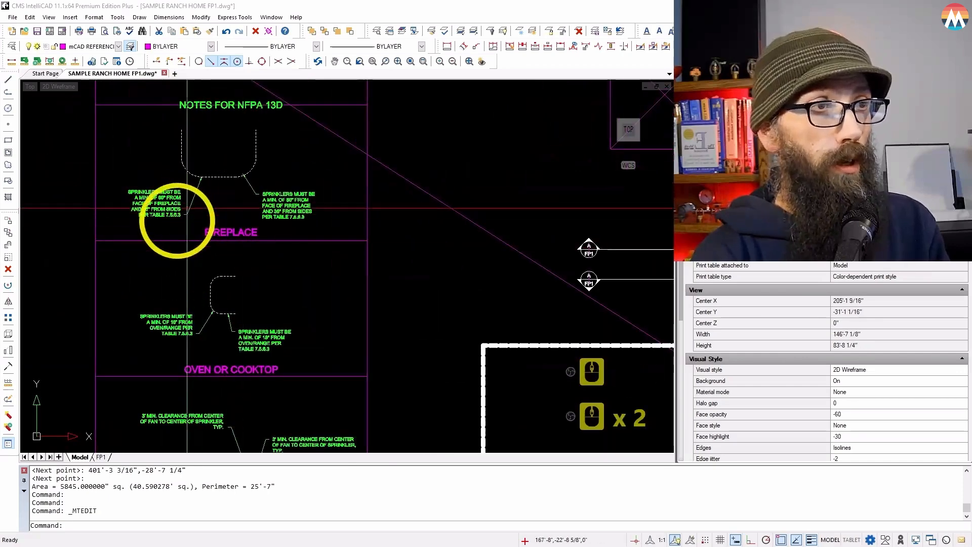
scroll(243, 231, "down", 2)
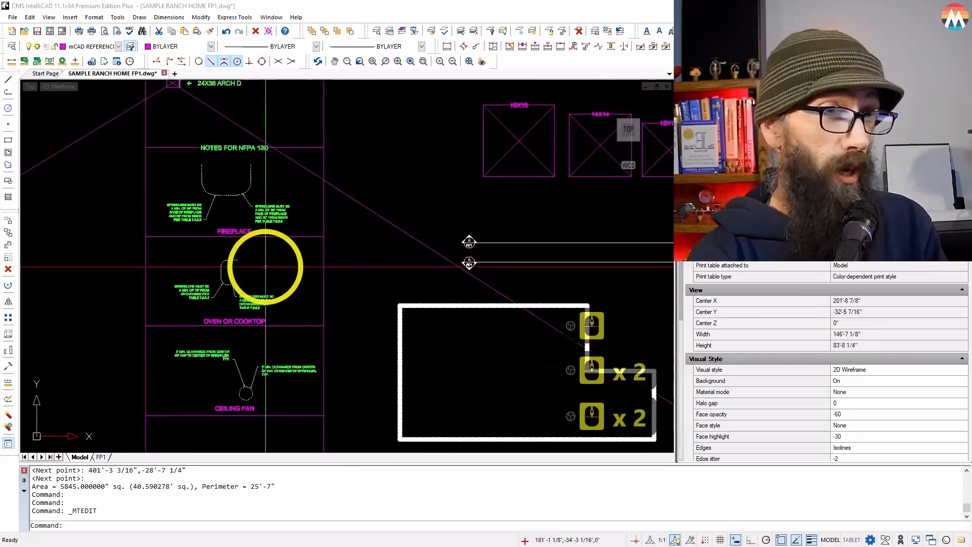
scroll(255, 317, "up", 3)
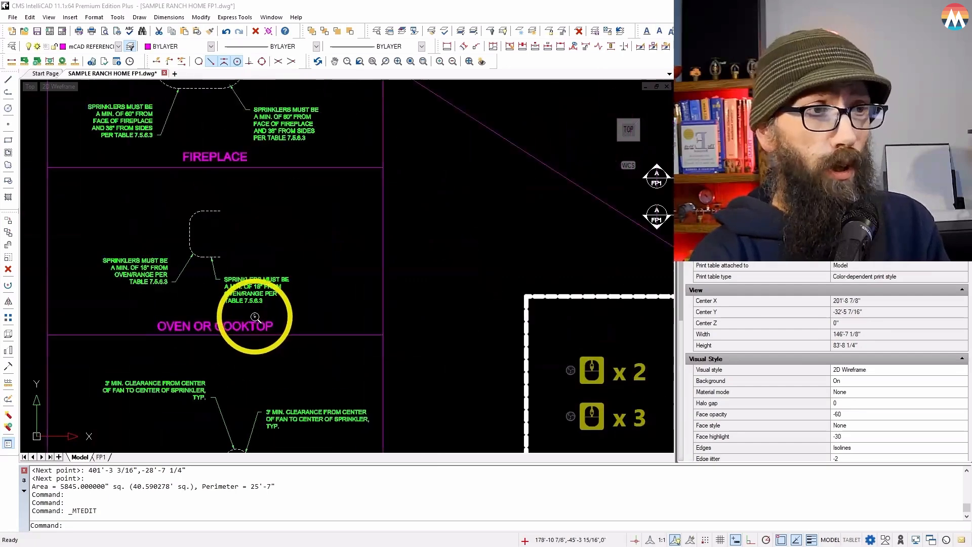
scroll(255, 317, "up", 1)
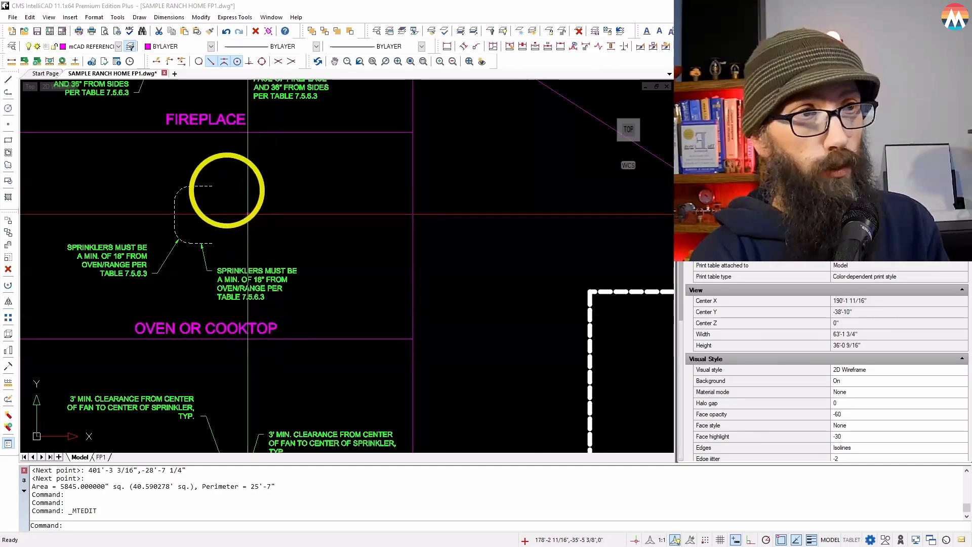
left_click(221, 175)
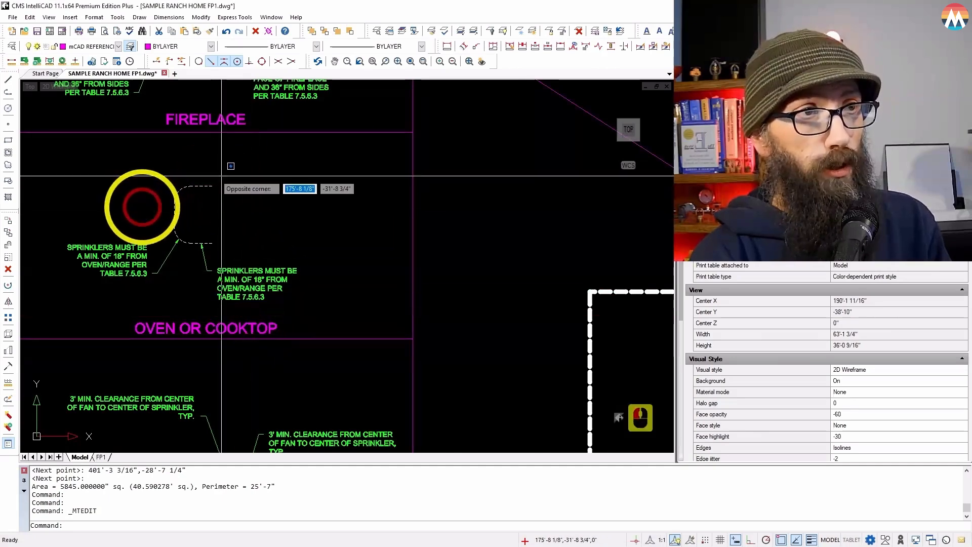
left_click(142, 208)
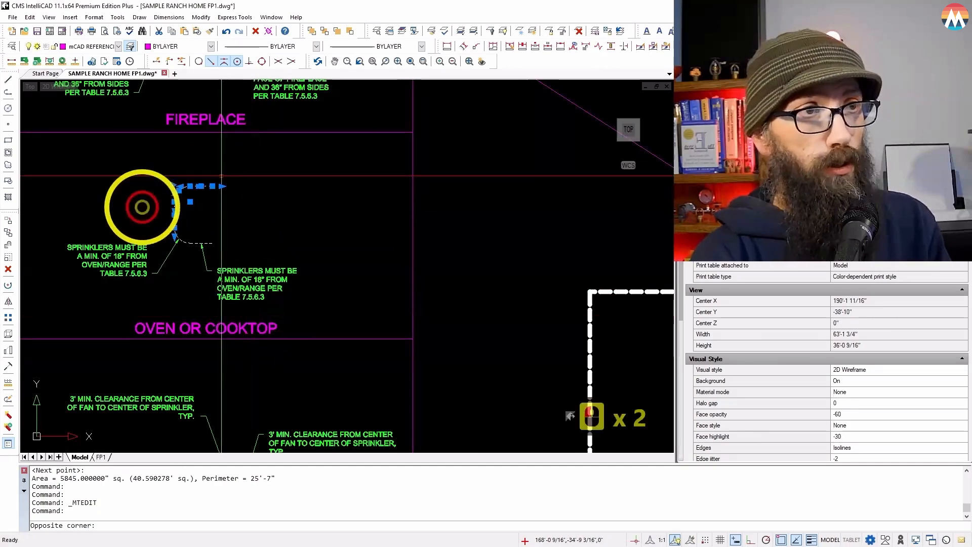
left_click(9, 233)
scroll(174, 226, "up", 7)
key("Escape")
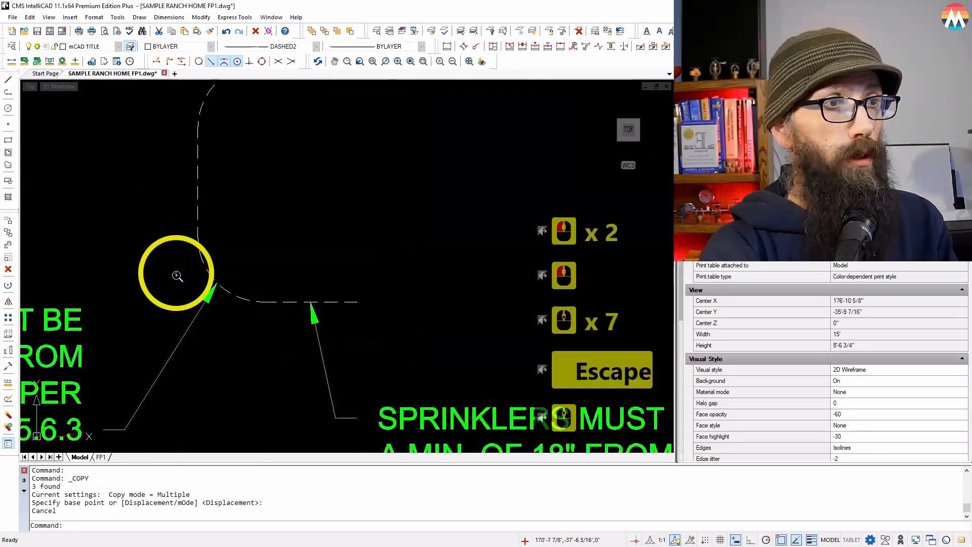
- Copy all five lines and arcs of the dashed clearance outline from the OVEN OR COOKTOP detail to the empty area above the kitchen's exterior wall
scroll(224, 169, "down", 4)
scroll(236, 181, "up", 4)
left_click(226, 192)
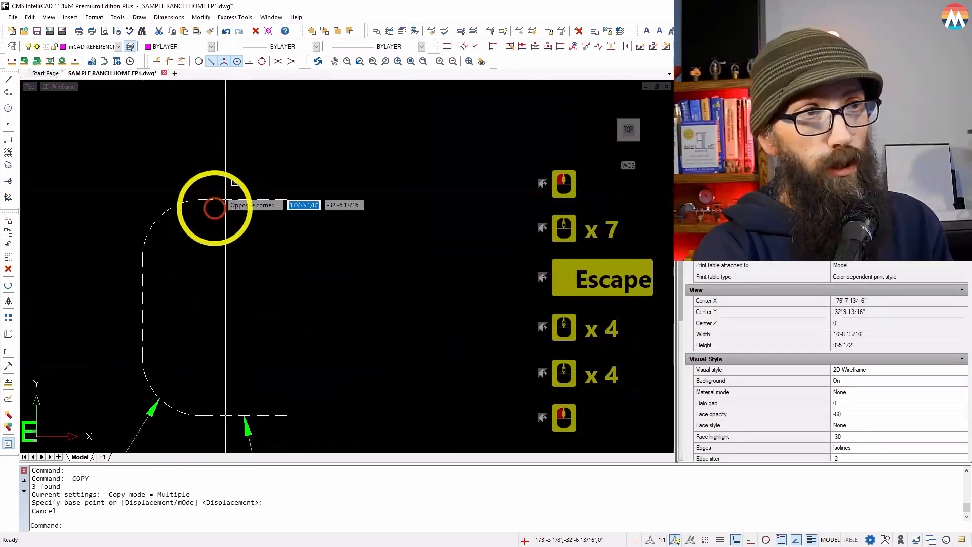
left_click(213, 208)
left_click(184, 225)
left_click(141, 220)
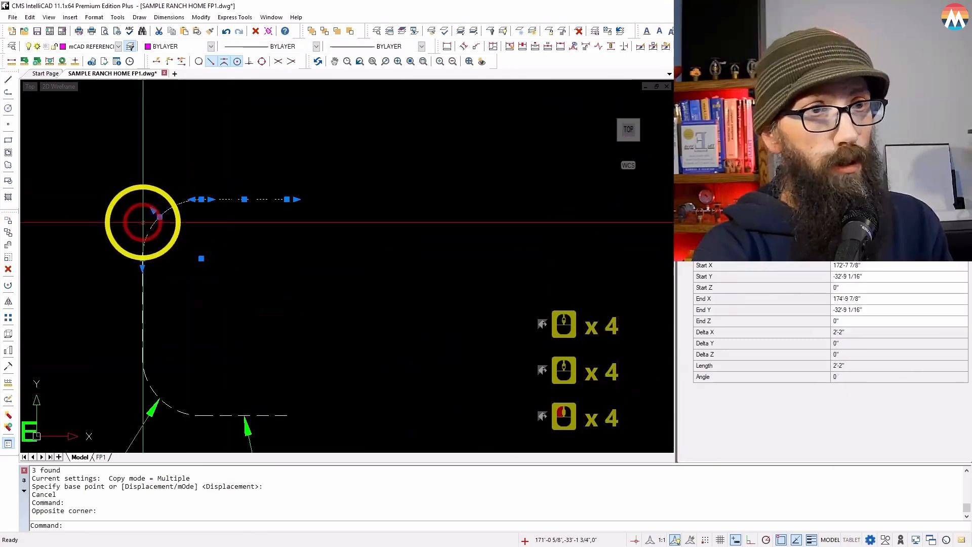
left_click(193, 284)
left_click(132, 312)
scroll(223, 213, "down", 3)
scroll(210, 336, "up", 3)
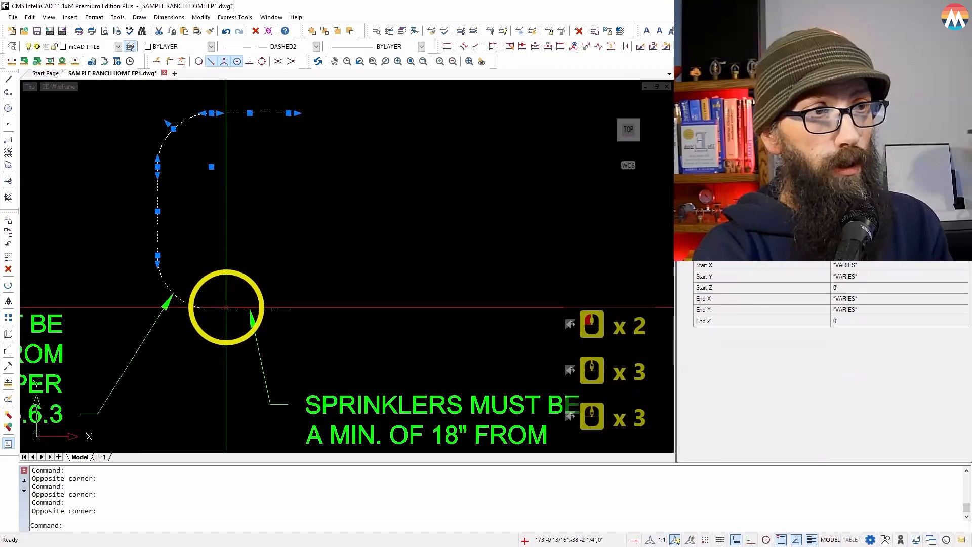
left_click(231, 309)
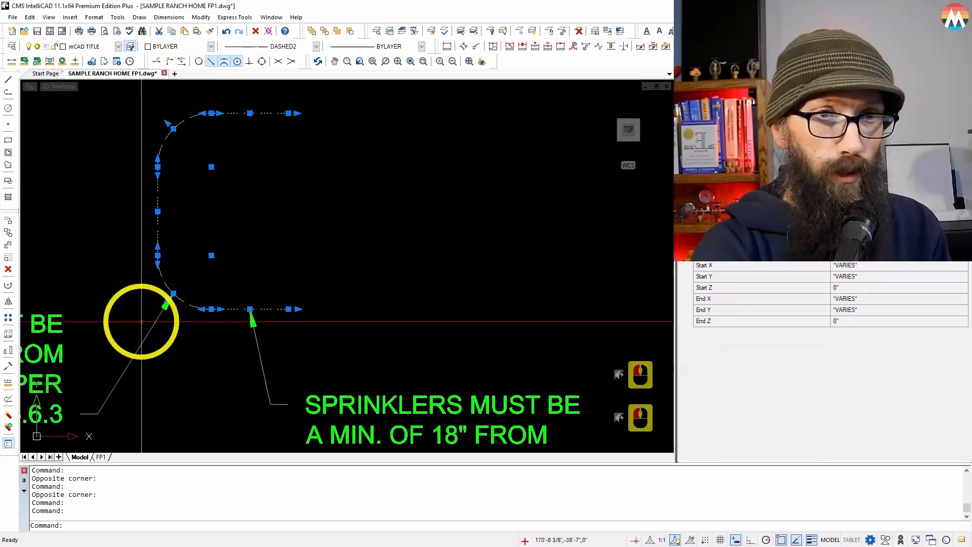
scroll(141, 322, "down", 6)
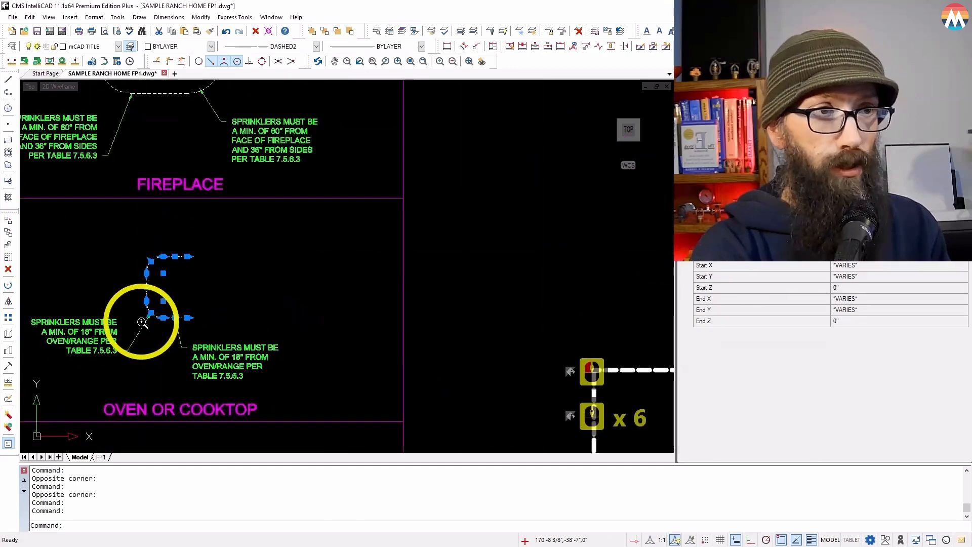
scroll(213, 315, "down", 2)
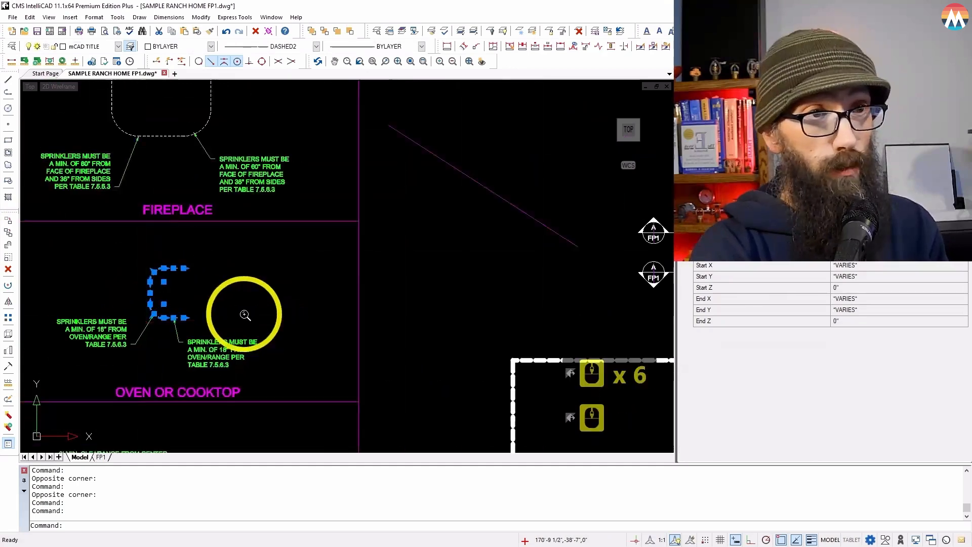
scroll(171, 315, "up", 2)
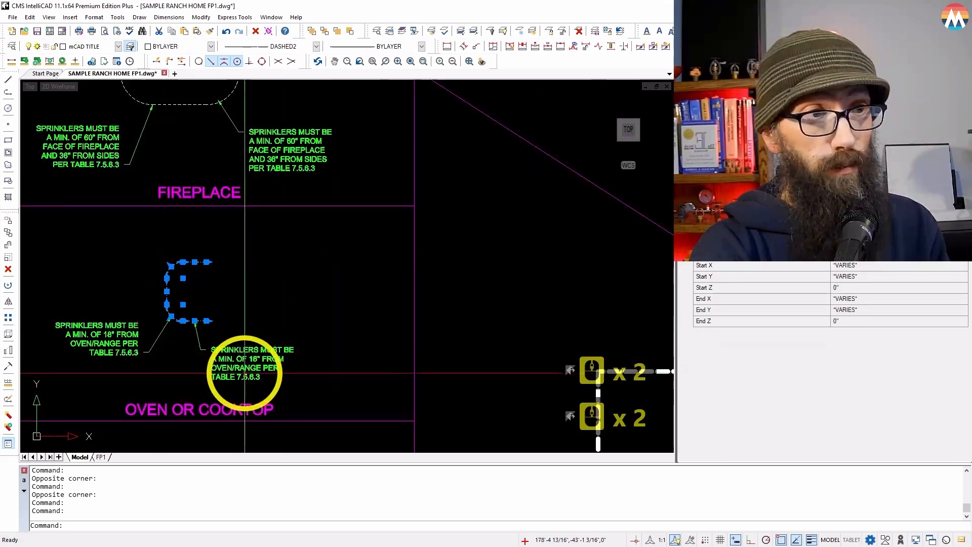
left_click(8, 234)
left_click(158, 306)
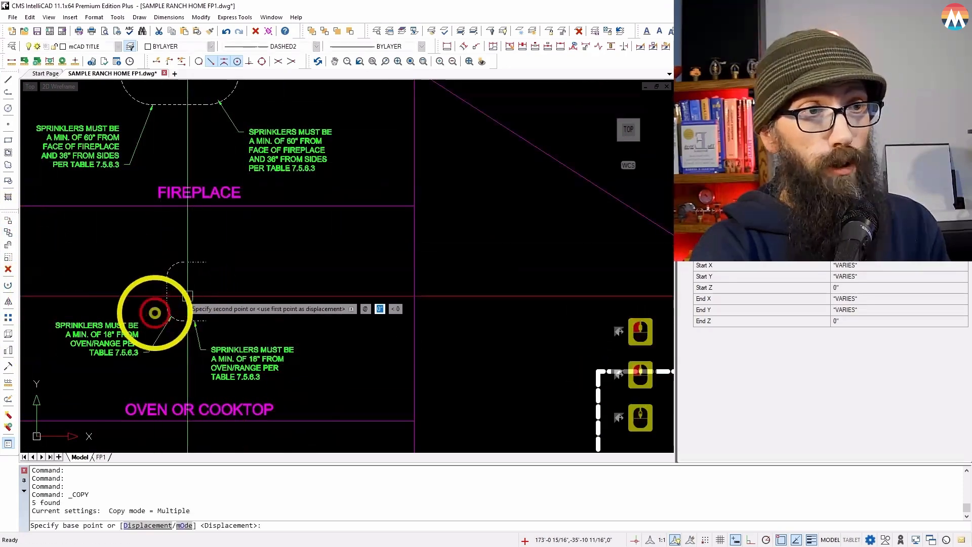
scroll(108, 336, "down", 7)
scroll(108, 336, "down", 8)
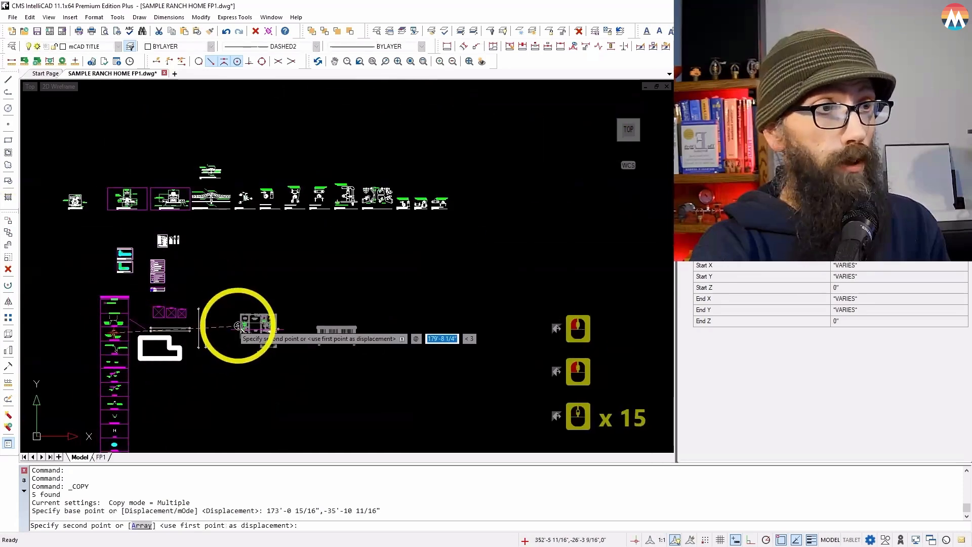
scroll(251, 319, "up", 4)
scroll(251, 319, "up", 11)
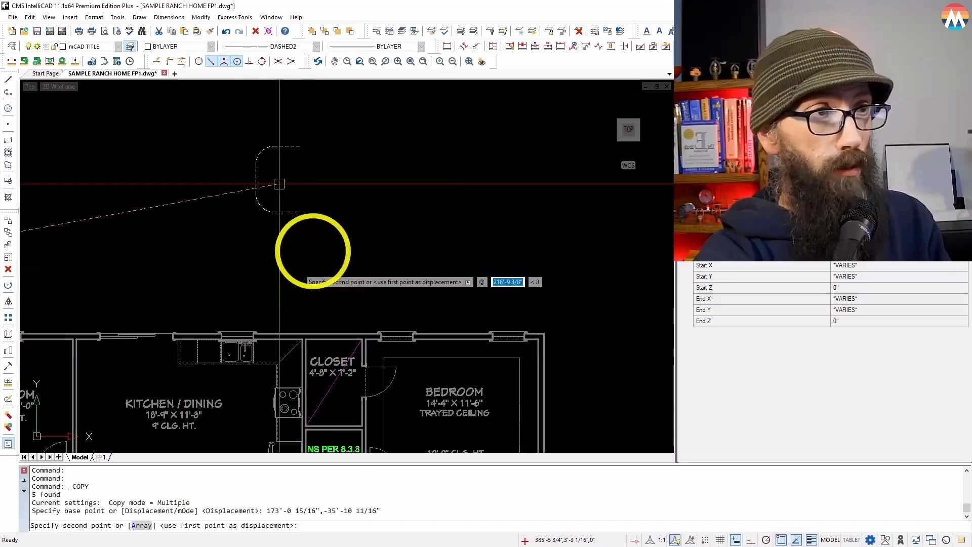
scroll(320, 246, "down", 7)
scroll(322, 247, "down", 4)
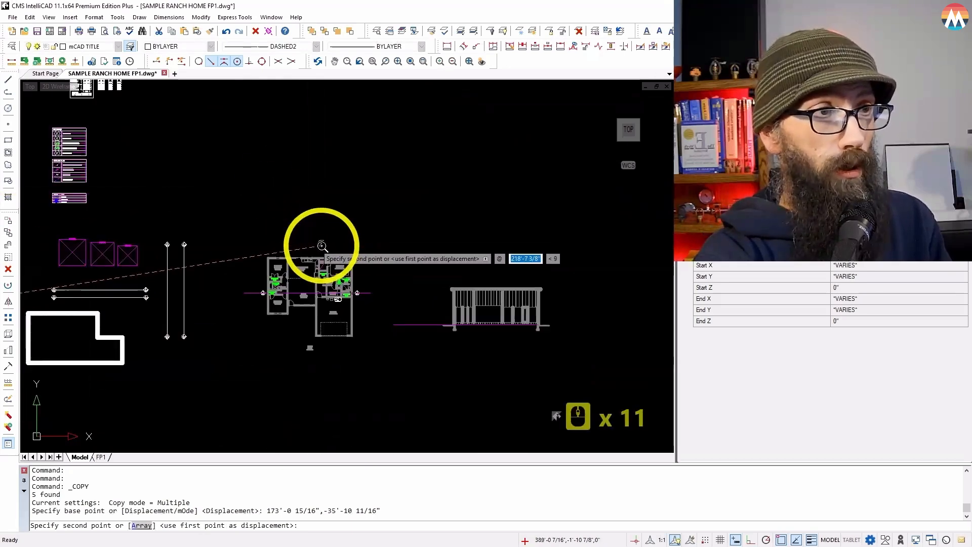
key("F8")
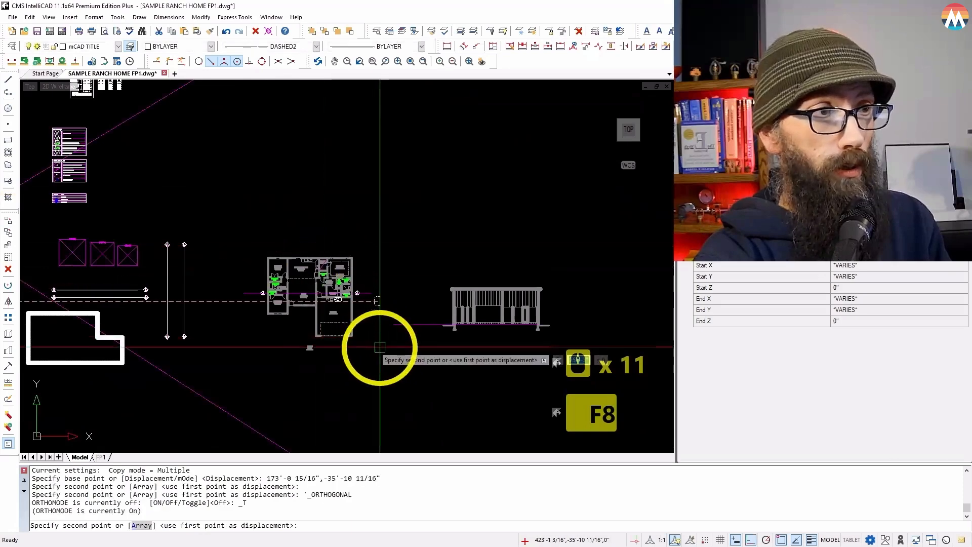
scroll(224, 322, "up", 10)
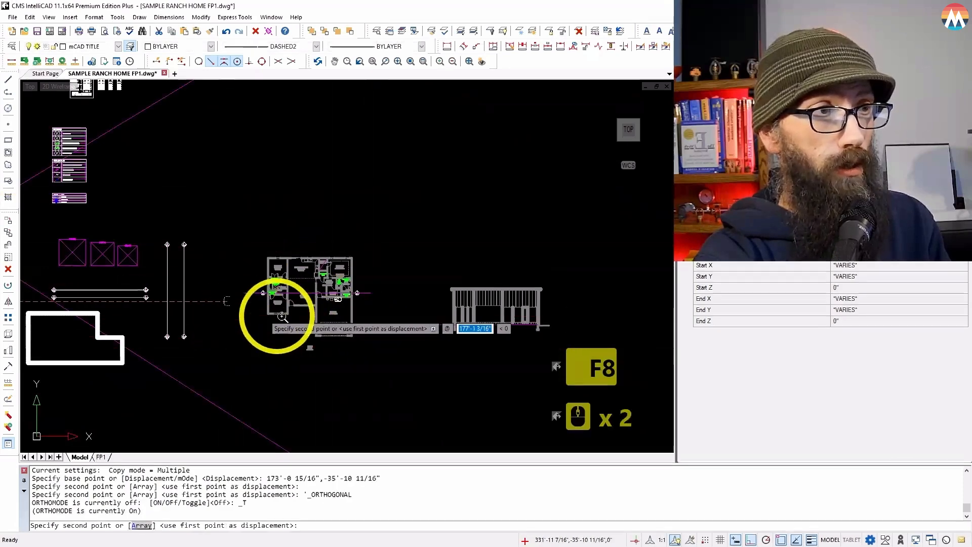
scroll(317, 334, "down", 4)
scroll(347, 256, "up", 6)
key("F8")
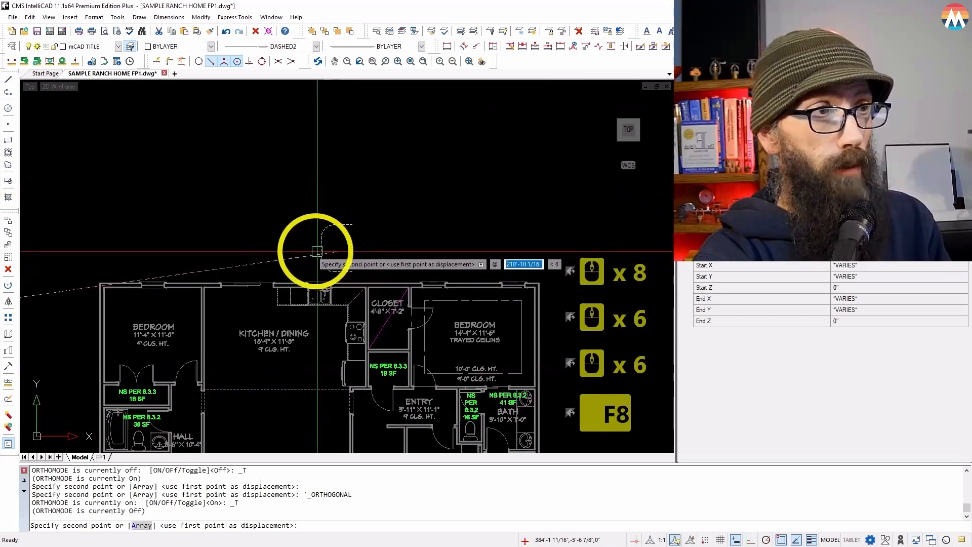
scroll(331, 247, "up", 4)
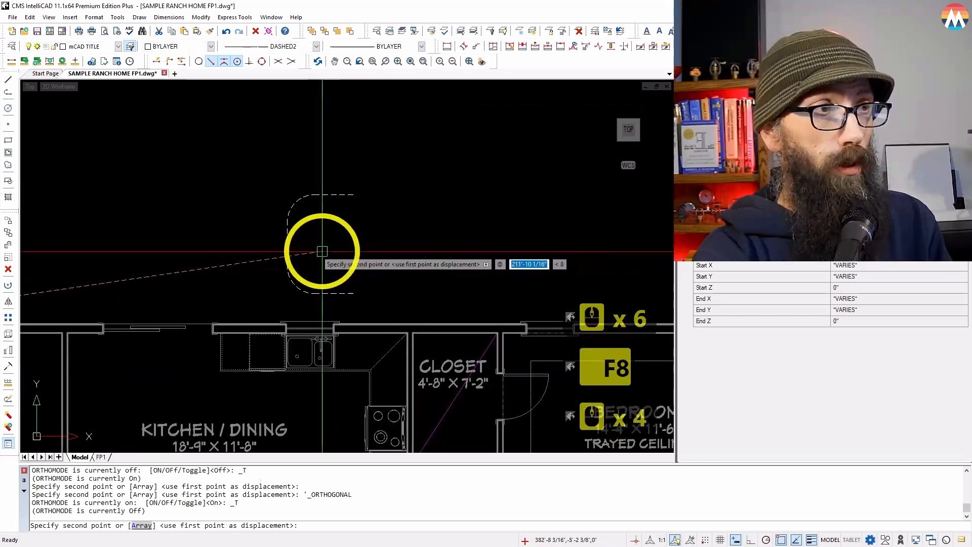
left_click(322, 250)
key("Escape")
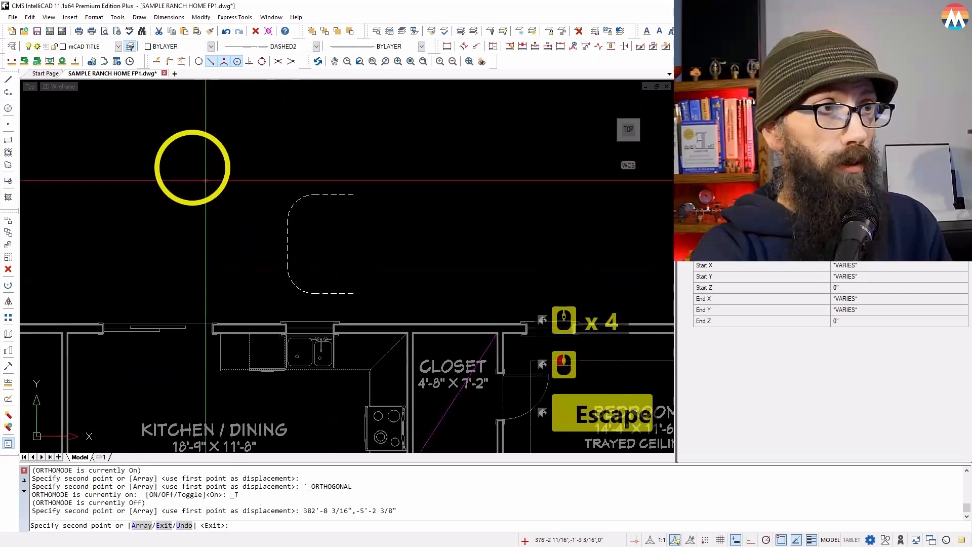
- Copy the right-justified oven/range sprinkler clearance note and its leader from the OVEN OR COOKTOP detail to beside the dashed outline above the kitchen
scroll(174, 159, "down", 4)
scroll(221, 243, "up", 6)
scroll(282, 339, "down", 2)
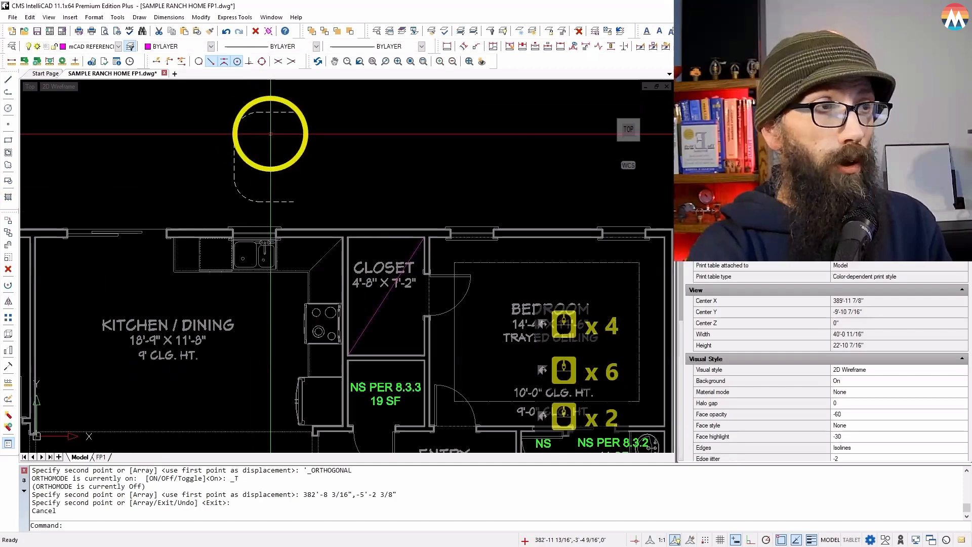
scroll(377, 150, "down", 11)
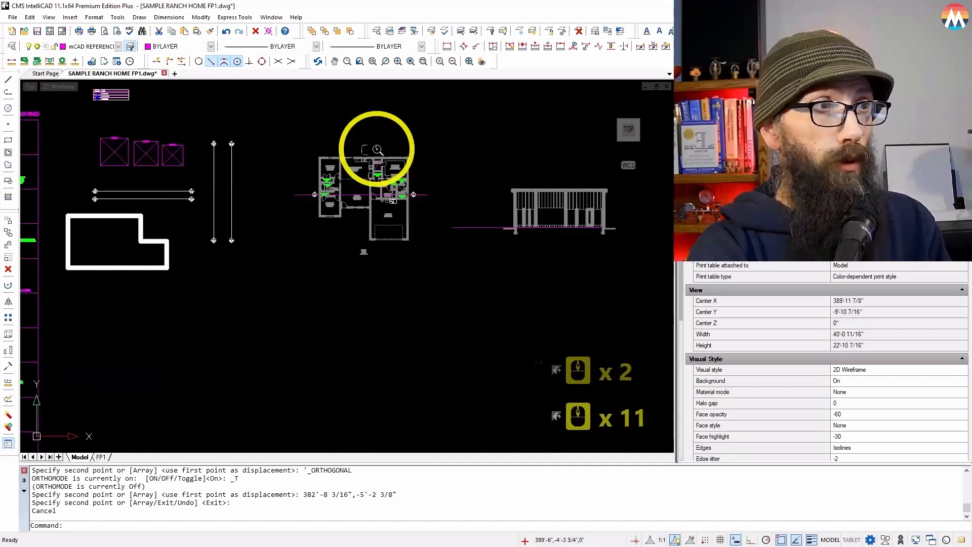
scroll(377, 150, "down", 2)
scroll(130, 202, "up", 12)
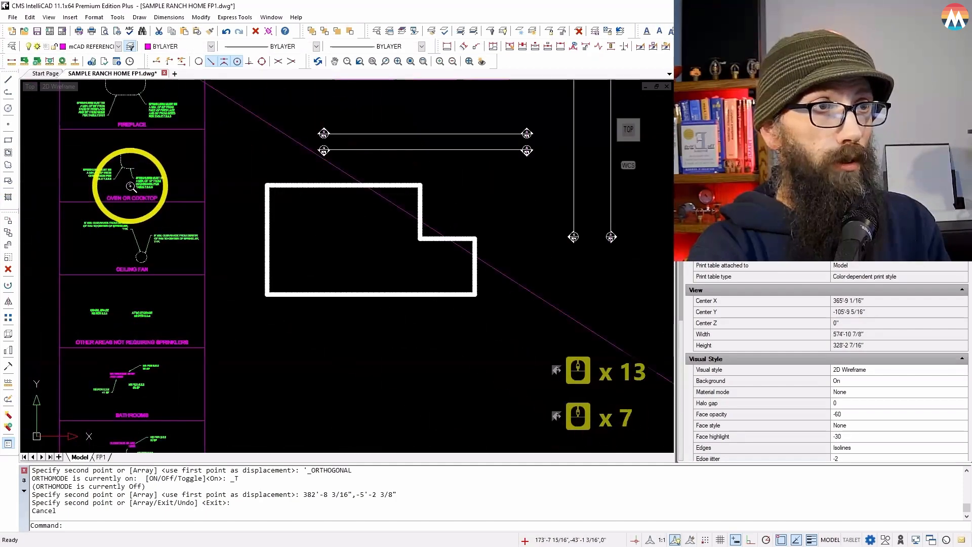
scroll(150, 162, "up", 4)
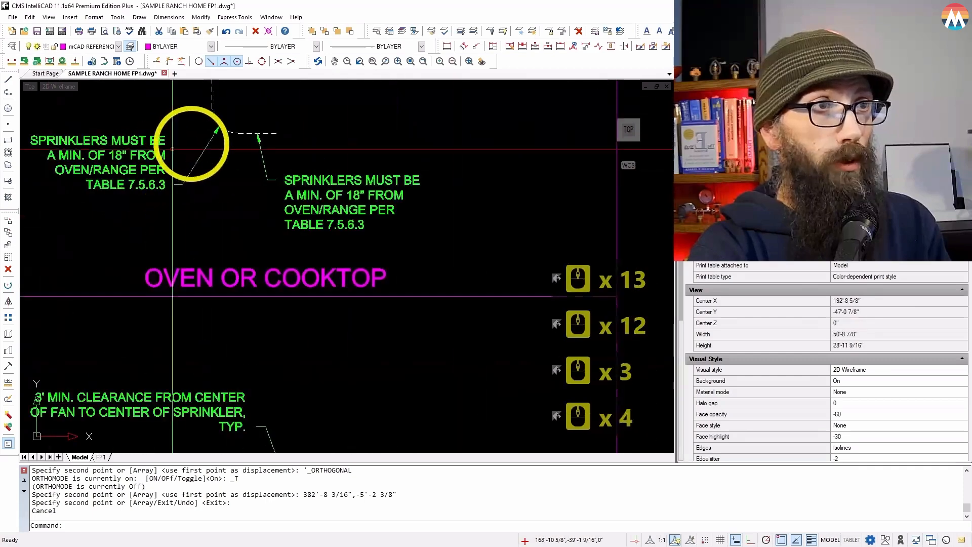
left_click(192, 143)
left_click(156, 195)
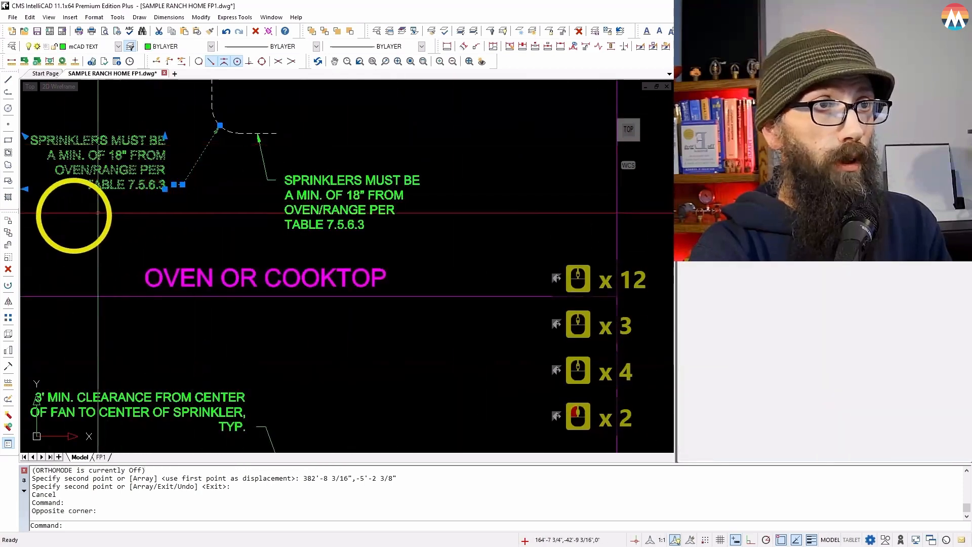
left_click(9, 233)
left_click(130, 185)
scroll(129, 185, "down", 18)
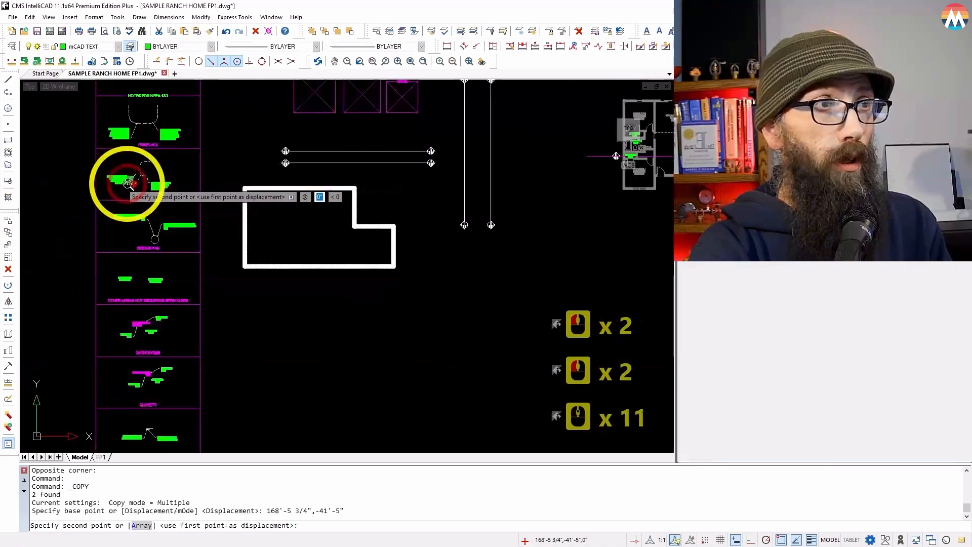
scroll(239, 162, "up", 14)
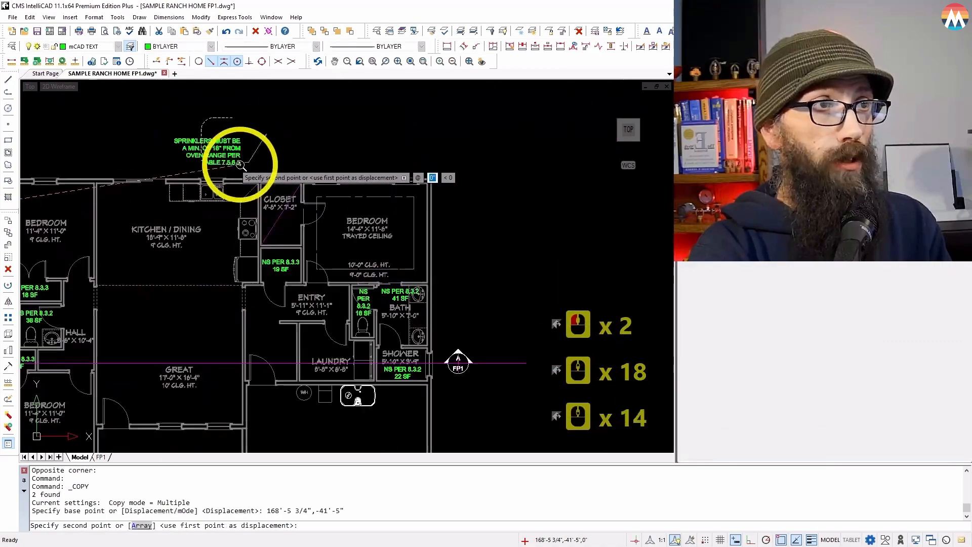
scroll(284, 155, "up", 3)
scroll(347, 172, "down", 6)
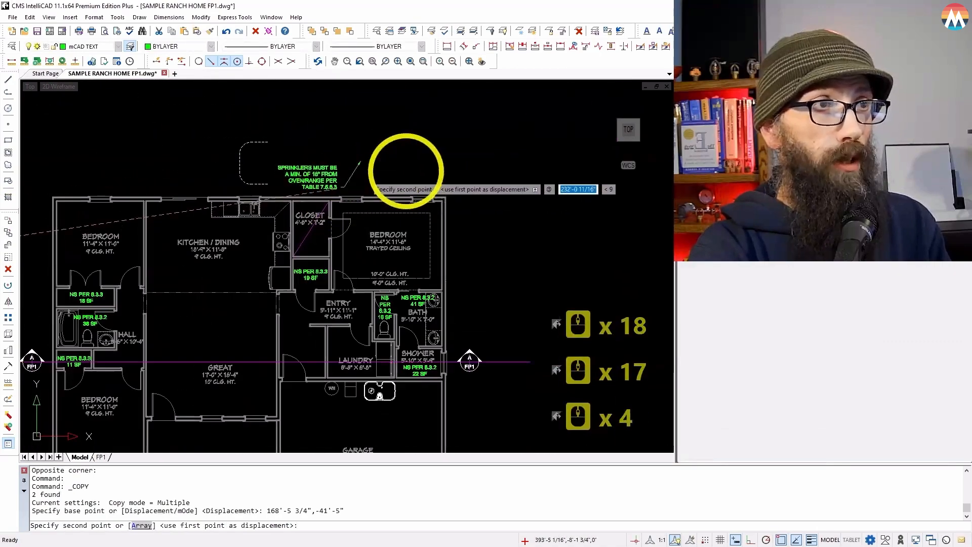
scroll(274, 179, "up", 6)
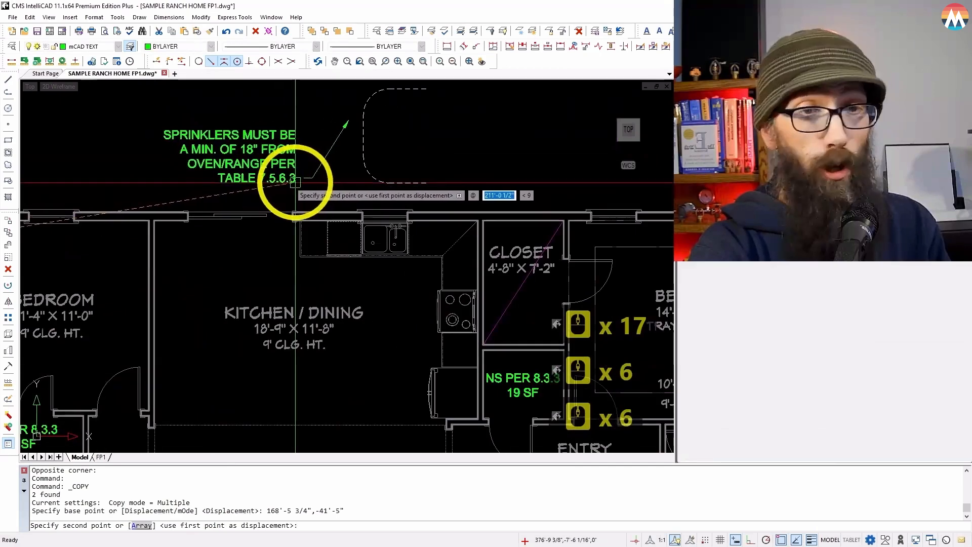
left_click(300, 178)
key("Escape")
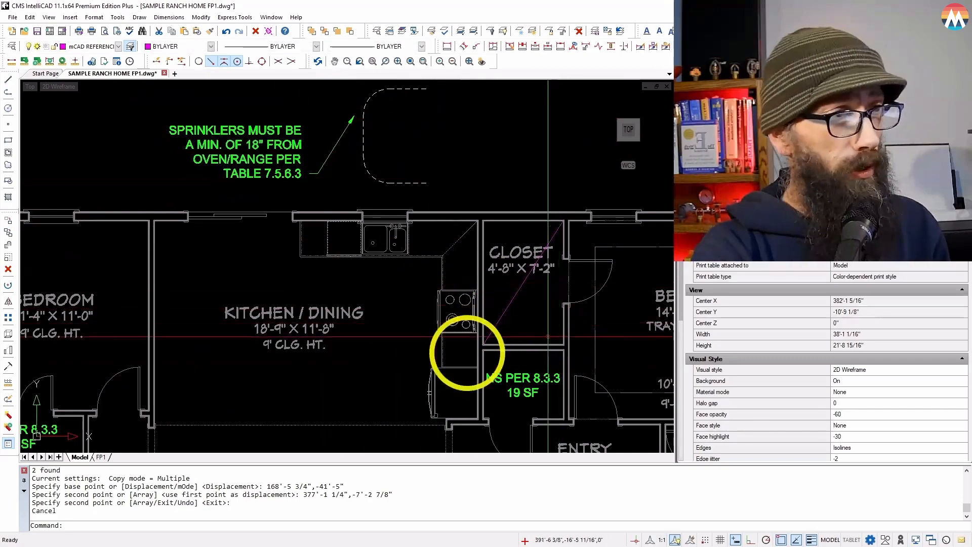
scroll(468, 353, "up", 2)
scroll(469, 355, "up", 2)
scroll(462, 348, "down", 4)
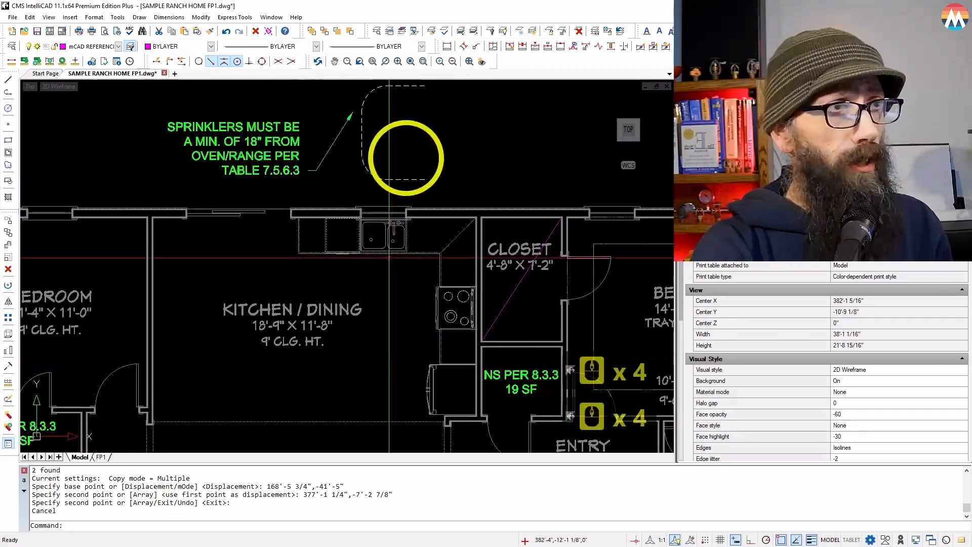
scroll(457, 356, "up", 2)
scroll(328, 357, "down", 2)
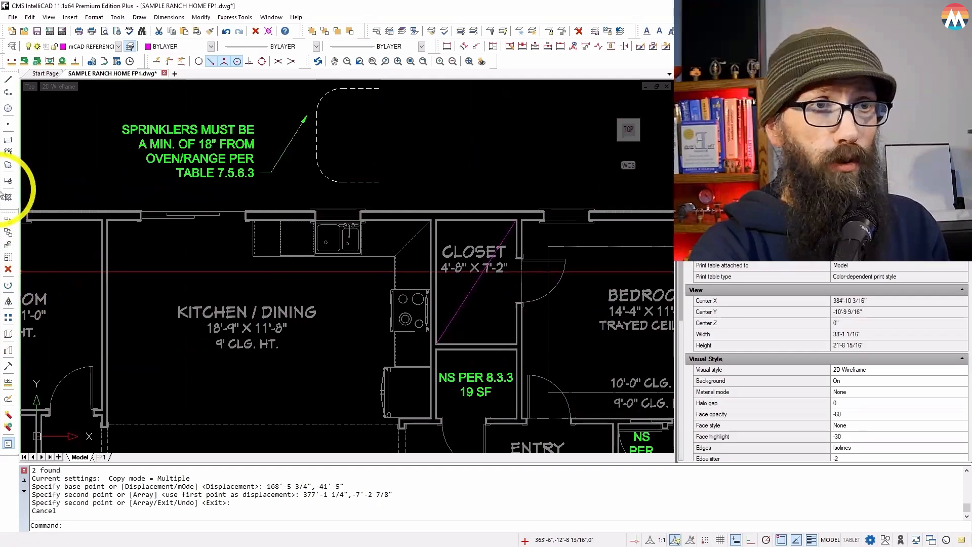
- Draw a horizontal 1'-6" line from the range's lower front corner into the kitchen, with ortho mode on
scroll(461, 337, "up", 7)
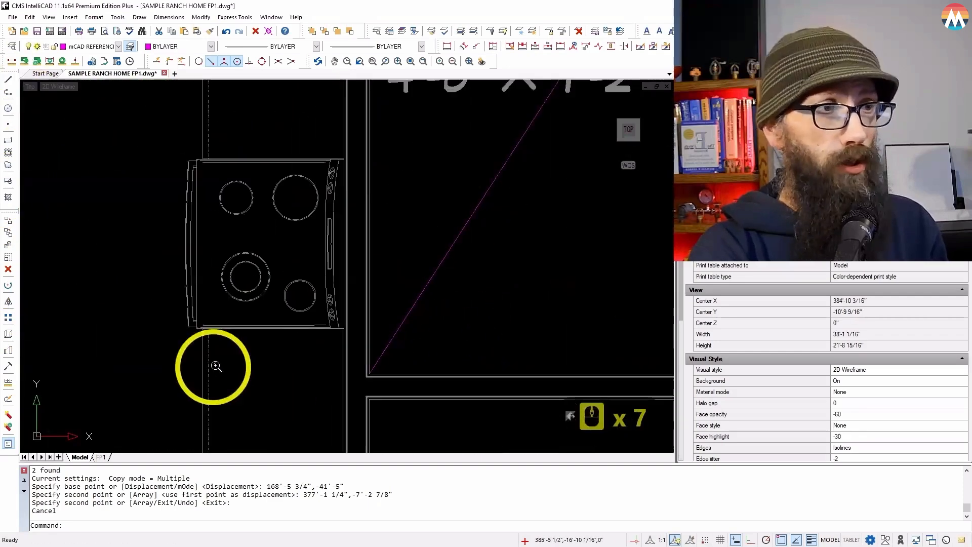
scroll(155, 353, "up", 6)
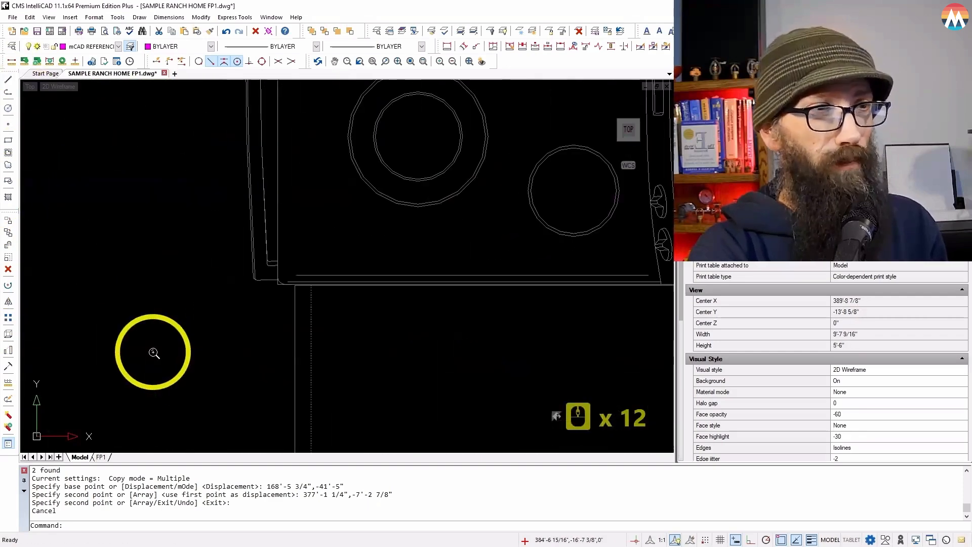
left_click(5, 77)
scroll(306, 267, "up", 3)
left_click(306, 268)
scroll(324, 289, "down", 7)
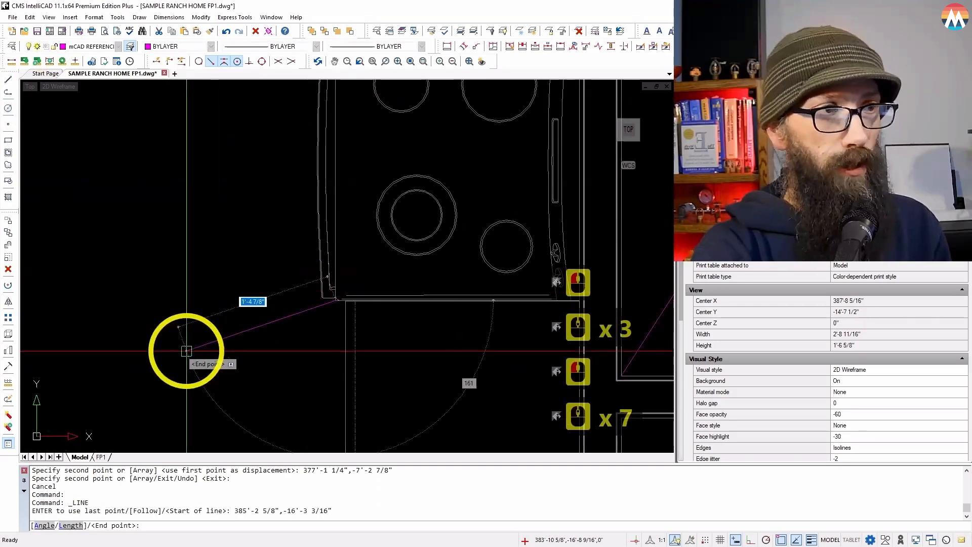
key("F8")
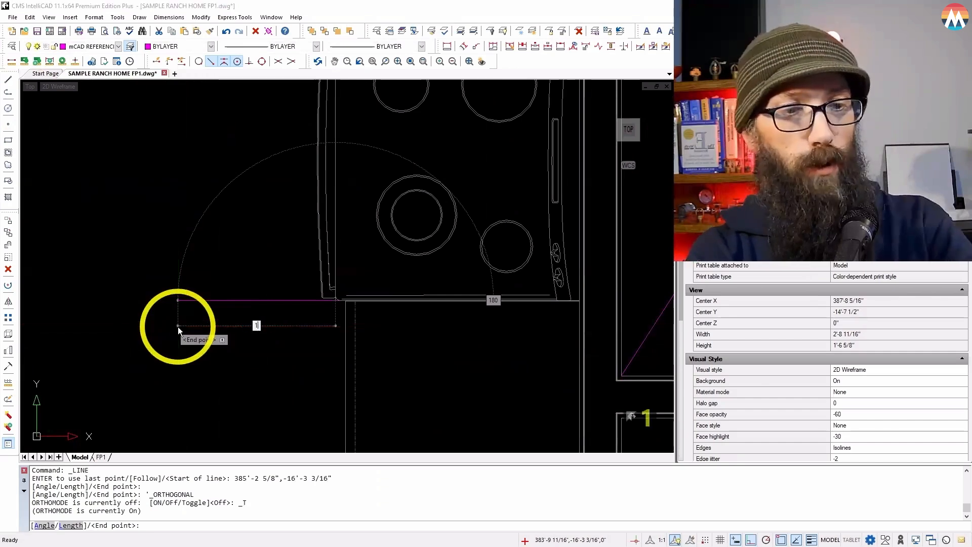
key("Return")
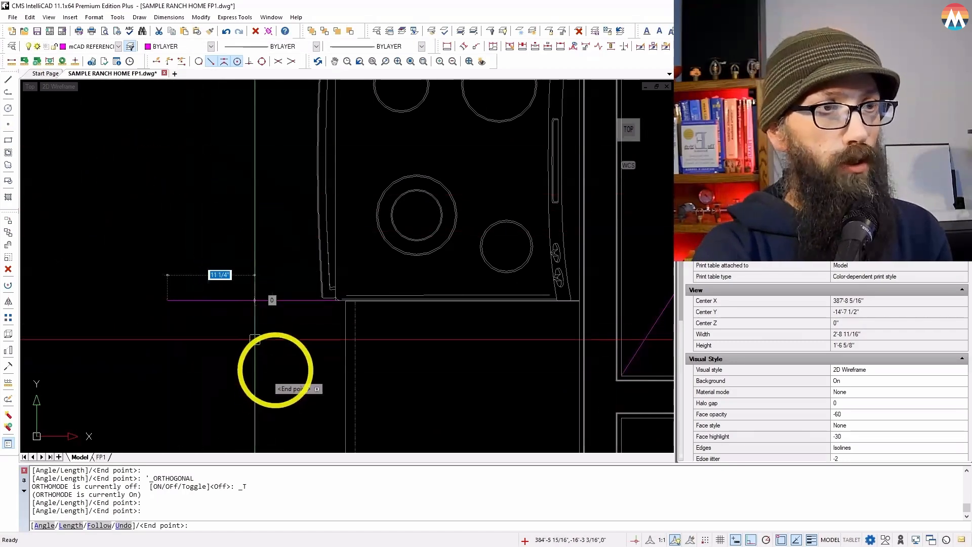
key("Escape")
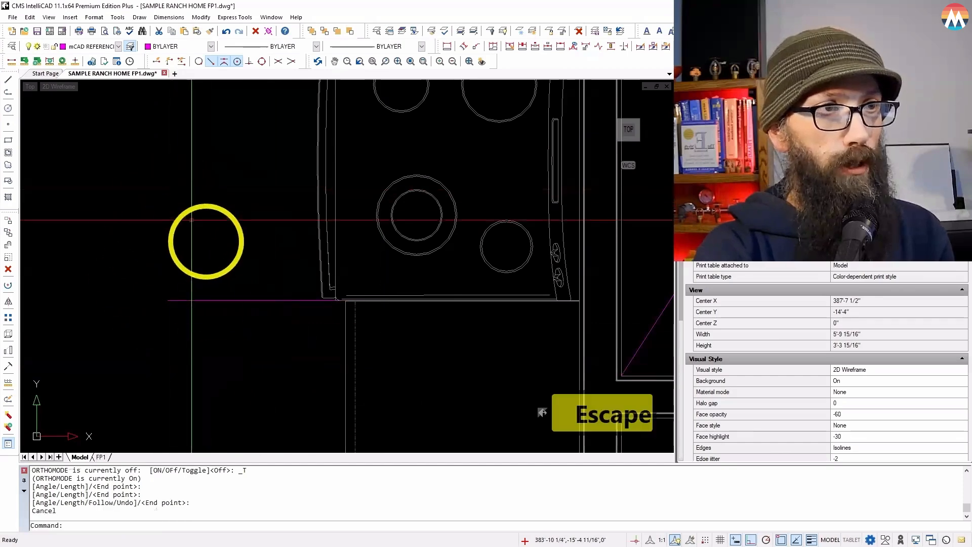
scroll(217, 340, "down", 2)
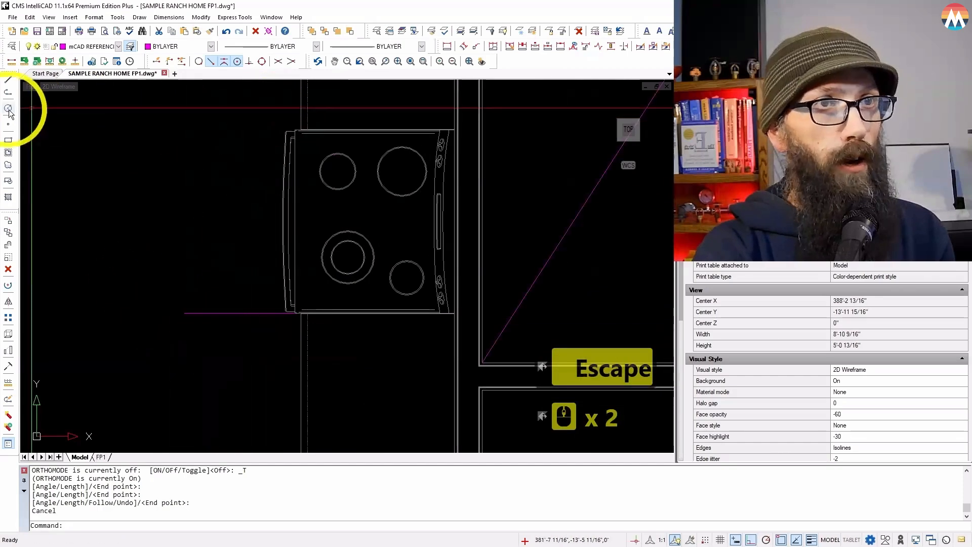
left_click(9, 80)
scroll(329, 139, "up", 4)
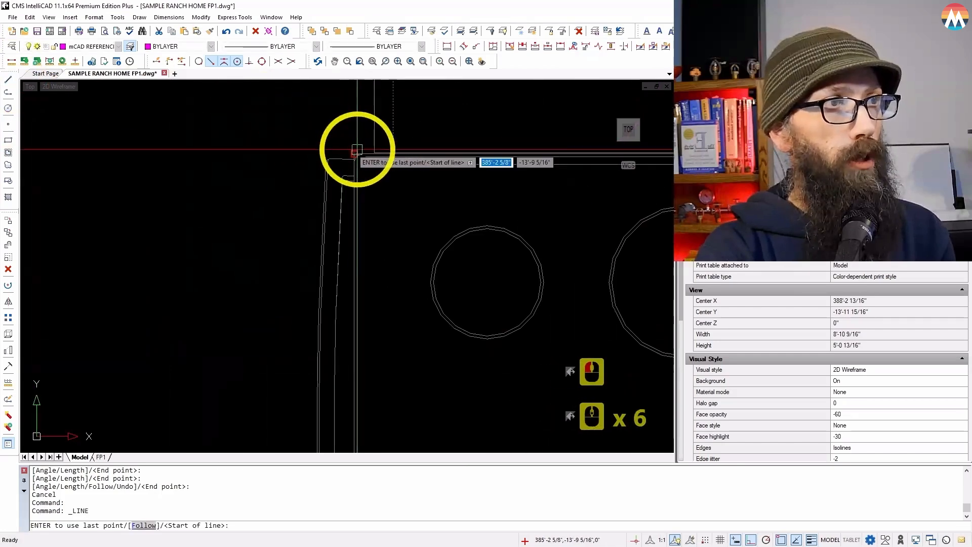
scroll(355, 128, "down", 8)
key("Escape")
scroll(337, 223, "up", 4)
left_click(287, 253)
left_click(251, 258)
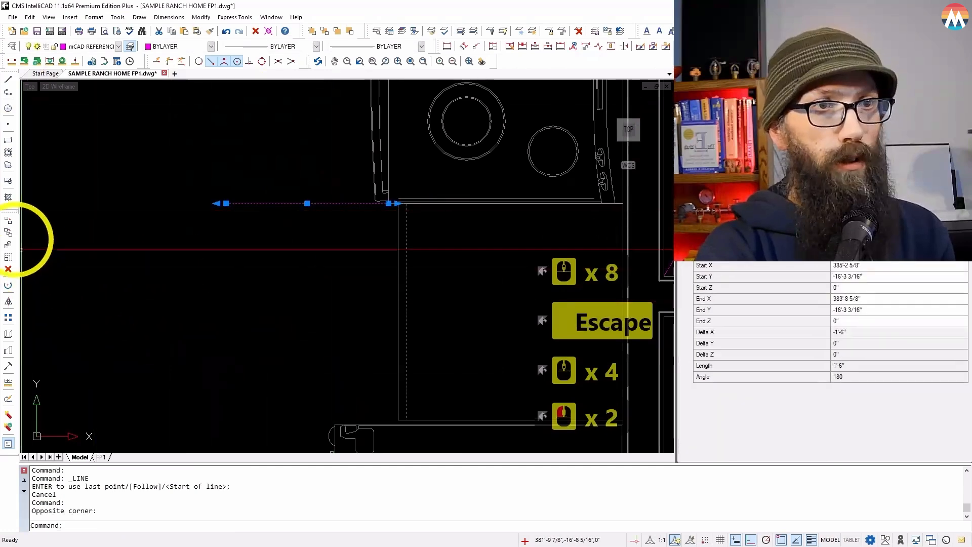
left_click(7, 234)
scroll(400, 203, "up", 7)
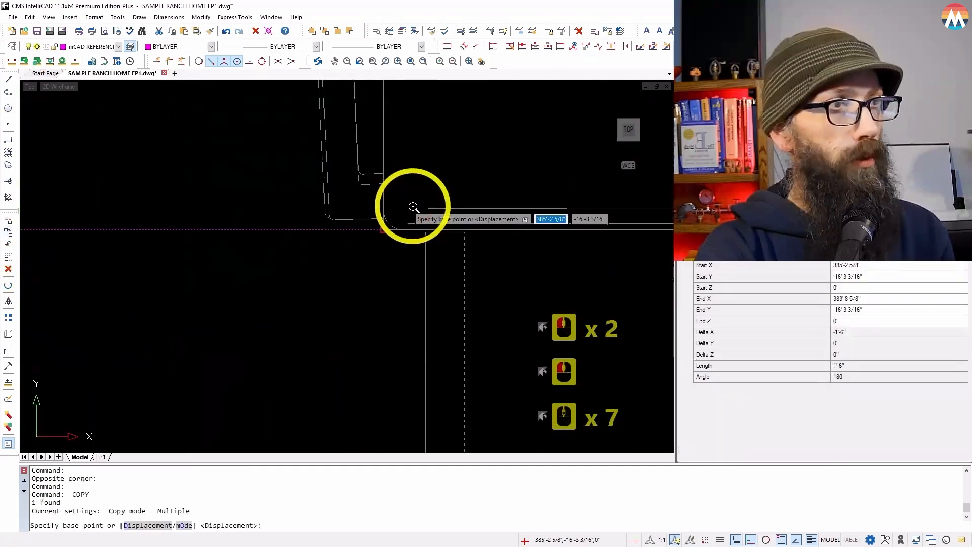
left_click(377, 231)
scroll(350, 296, "down", 13)
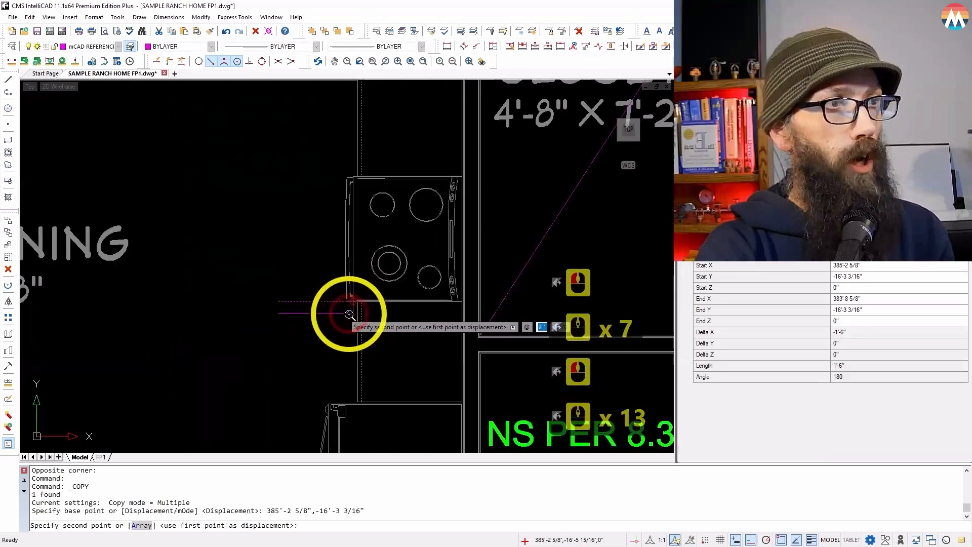
scroll(350, 177, "up", 4)
key("Escape")
scroll(234, 276, "down", 4)
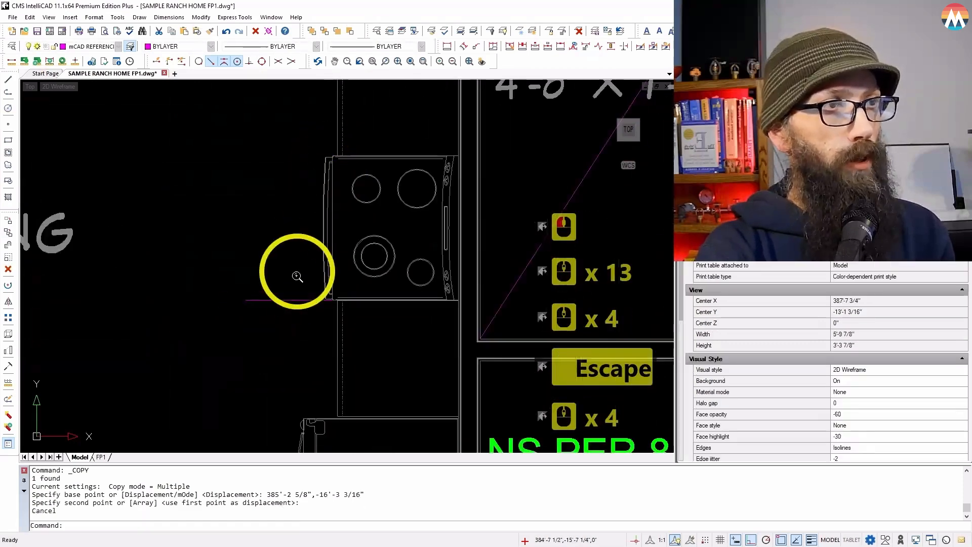
- Copy the 1'-6" line straight up along the range front, using its endpoint at the range's lower front corner as base point
scroll(298, 312, "up", 3)
scroll(298, 312, "up", 1)
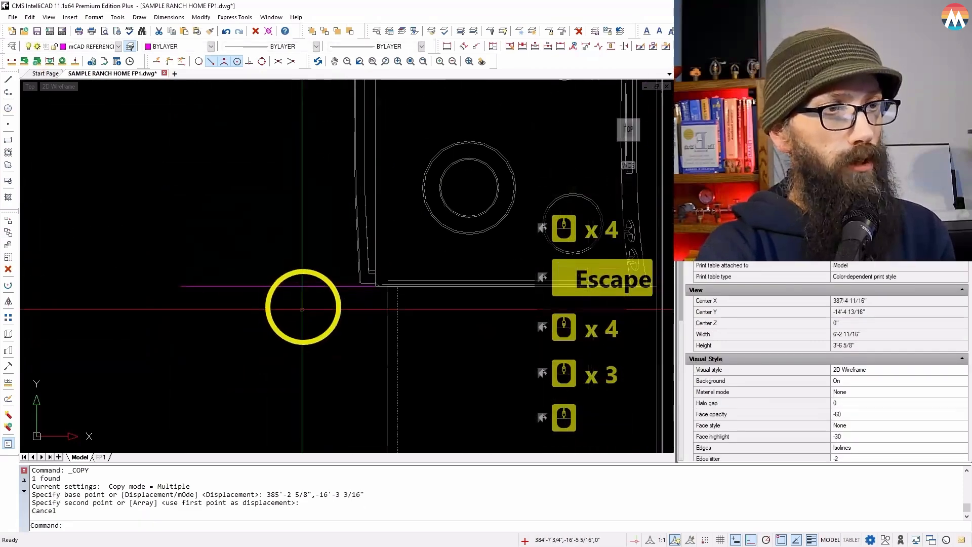
left_click(317, 272)
left_click(291, 307)
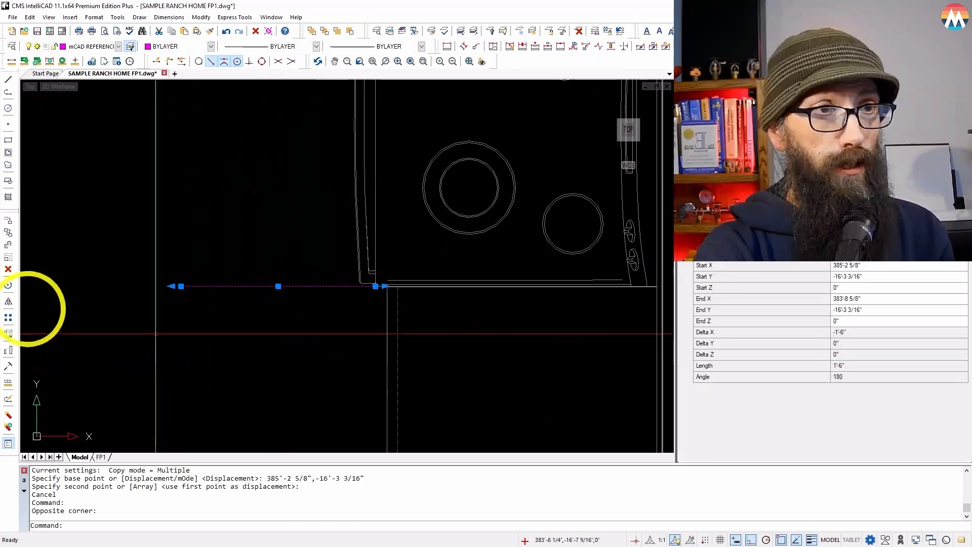
left_click(9, 233)
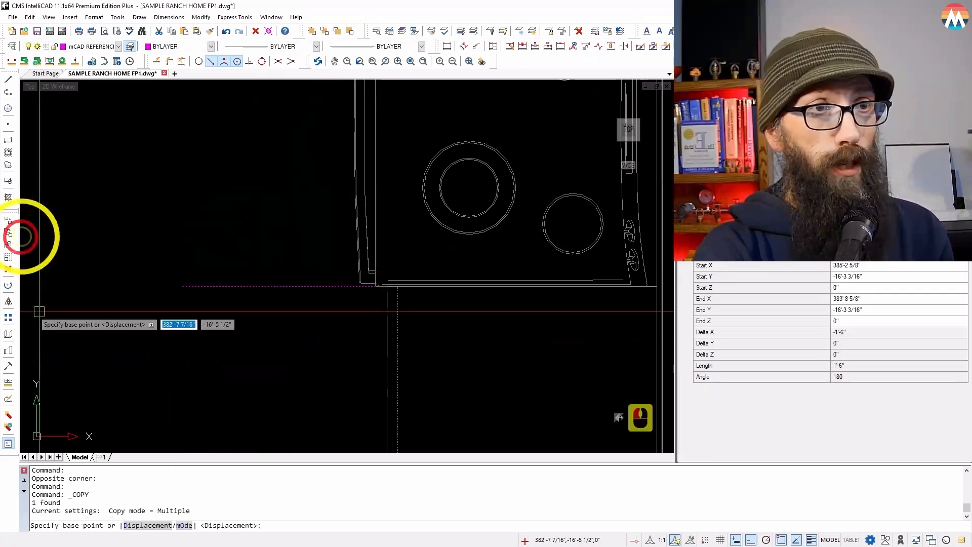
scroll(364, 307, "up", 4)
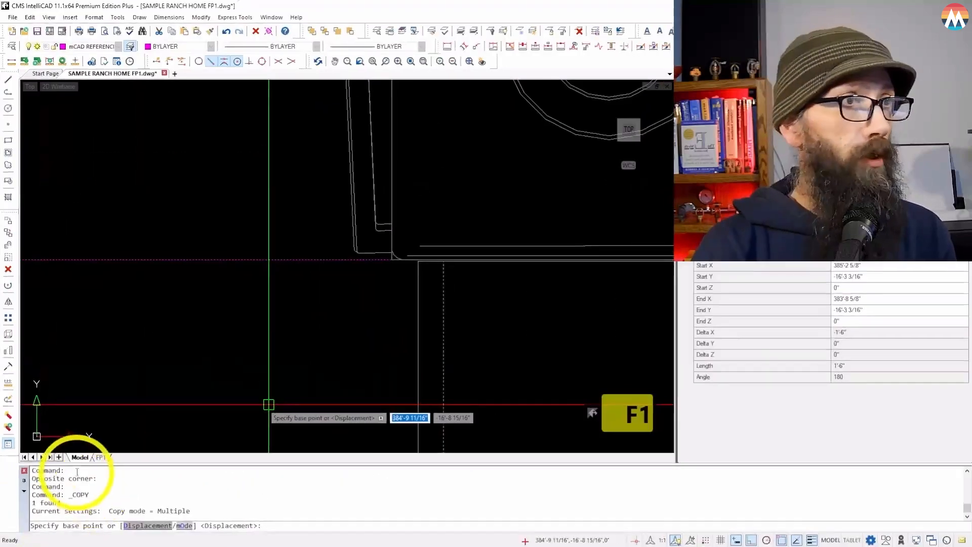
scroll(199, 352, "up", 3)
scroll(329, 299, "up", 3)
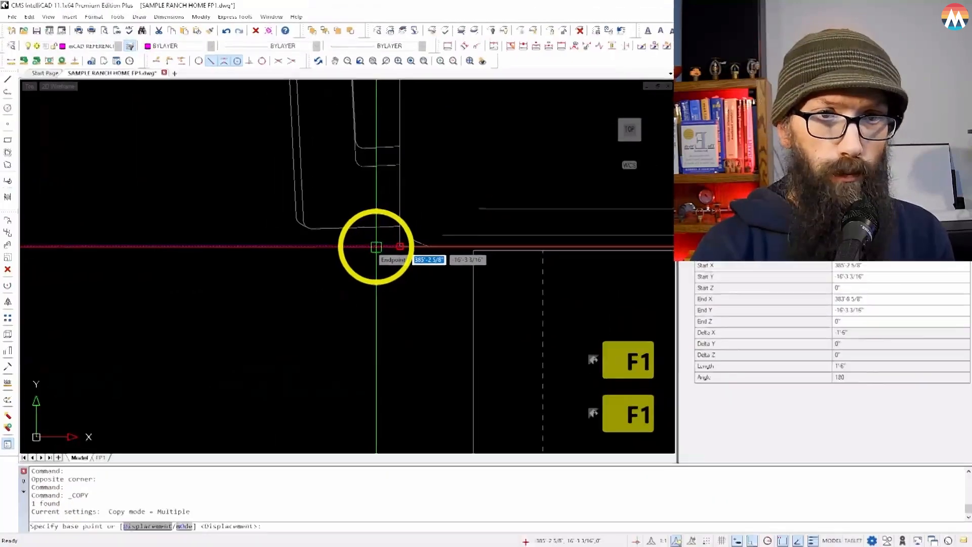
scroll(375, 282, "up", 2)
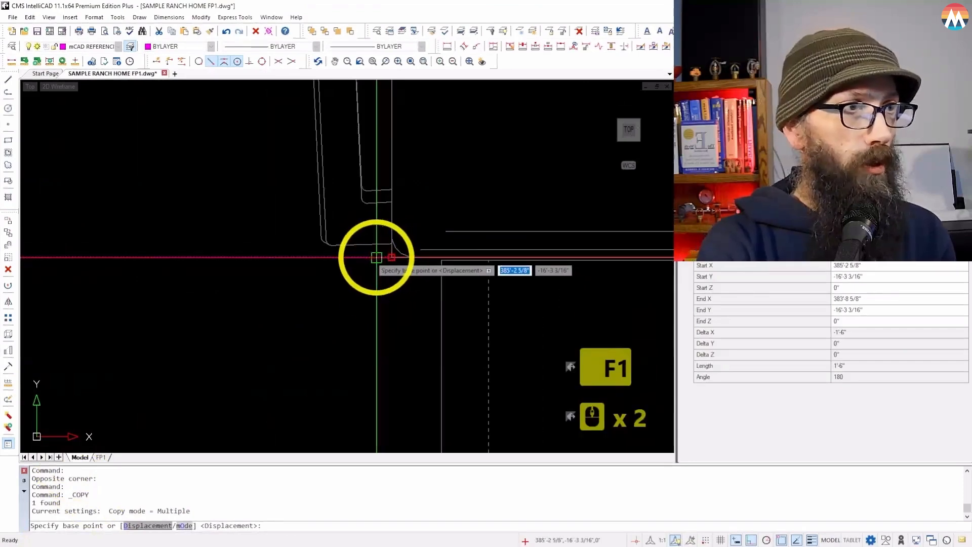
left_click(389, 255)
scroll(319, 352, "up", 10)
scroll(318, 358, "down", 2)
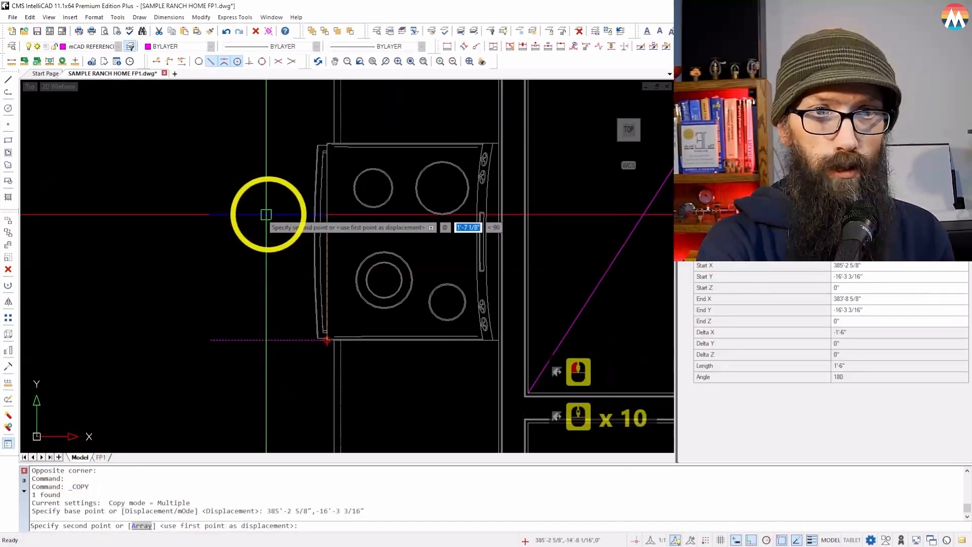
scroll(282, 220, "up", 8)
scroll(364, 250, "down", 5)
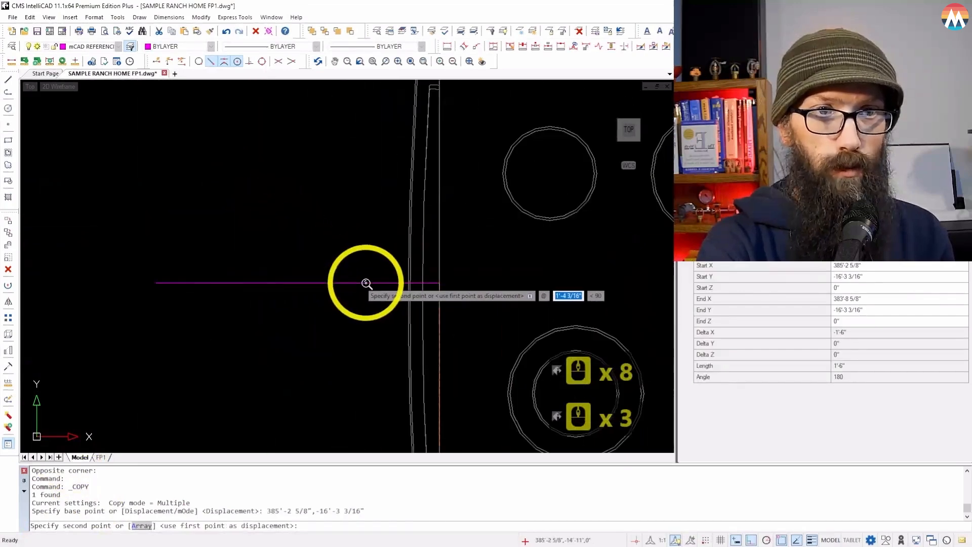
scroll(364, 250, "up", 2)
scroll(363, 249, "down", 4)
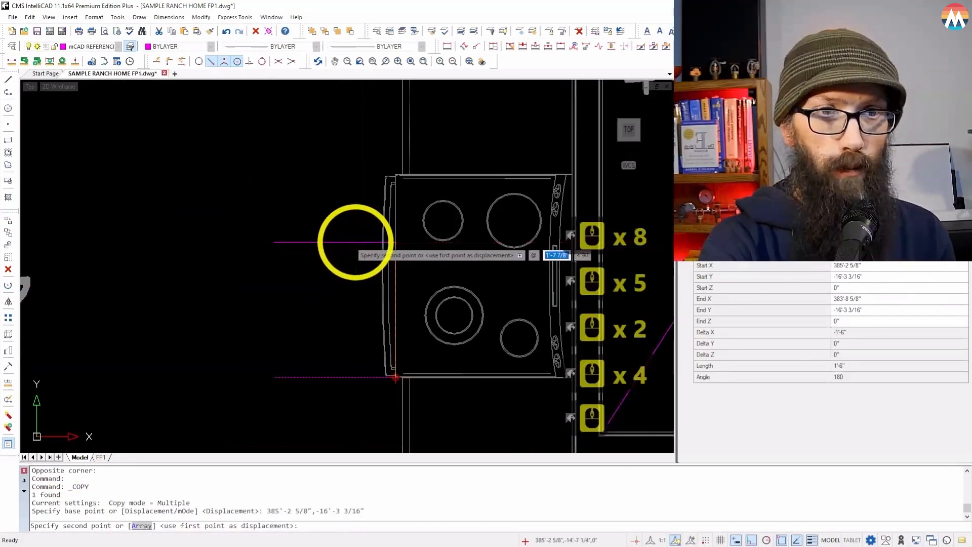
scroll(356, 242, "up", 2)
scroll(356, 242, "down", 1)
scroll(361, 240, "up", 3)
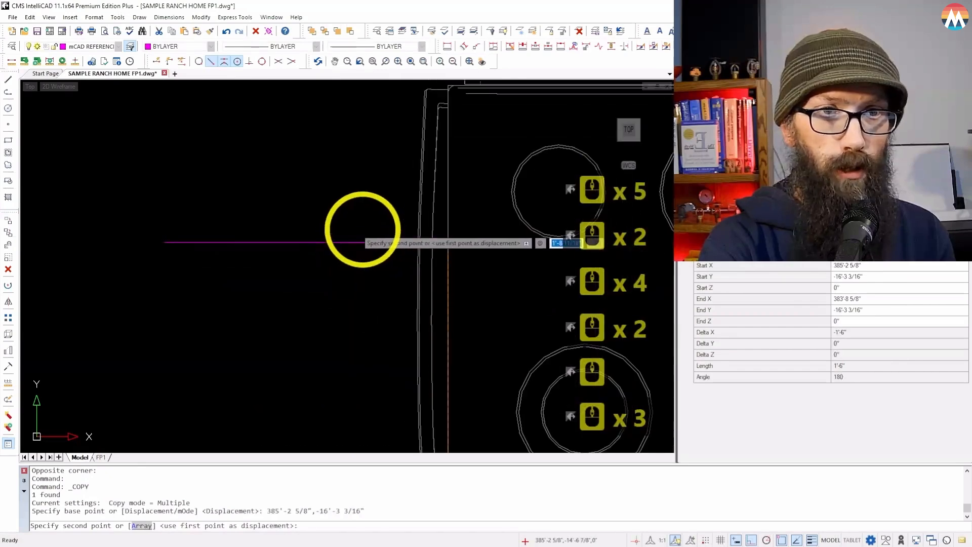
- Turn ortho mode off and copy the 1'-6" magenta reference line to the endpoint at the range's upper front corner
scroll(363, 245, "down", 2)
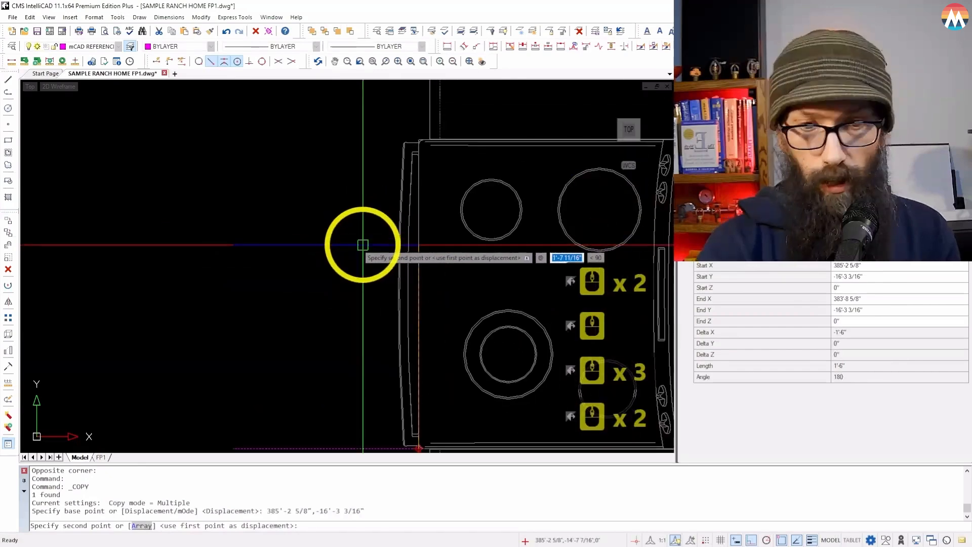
key("F8")
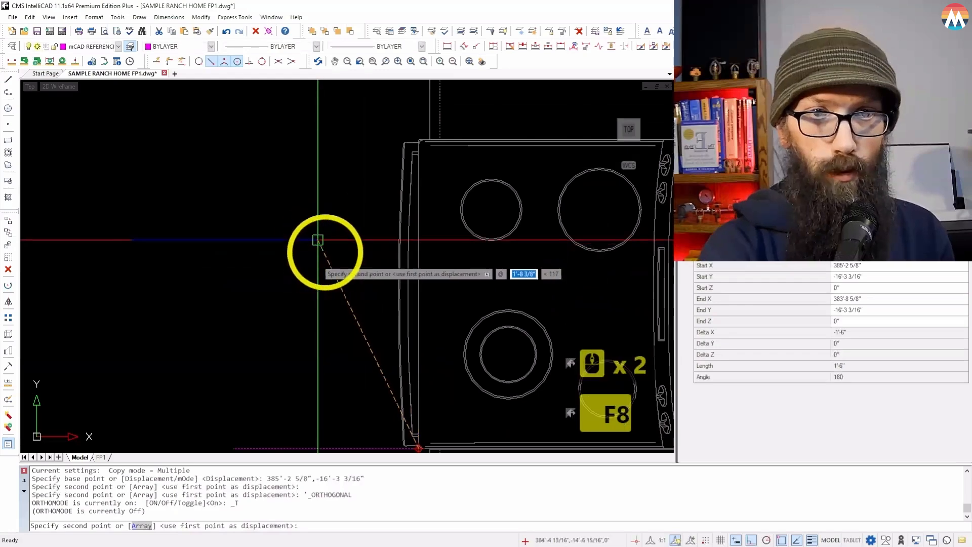
scroll(331, 285, "down", 2)
scroll(374, 200, "up", 10)
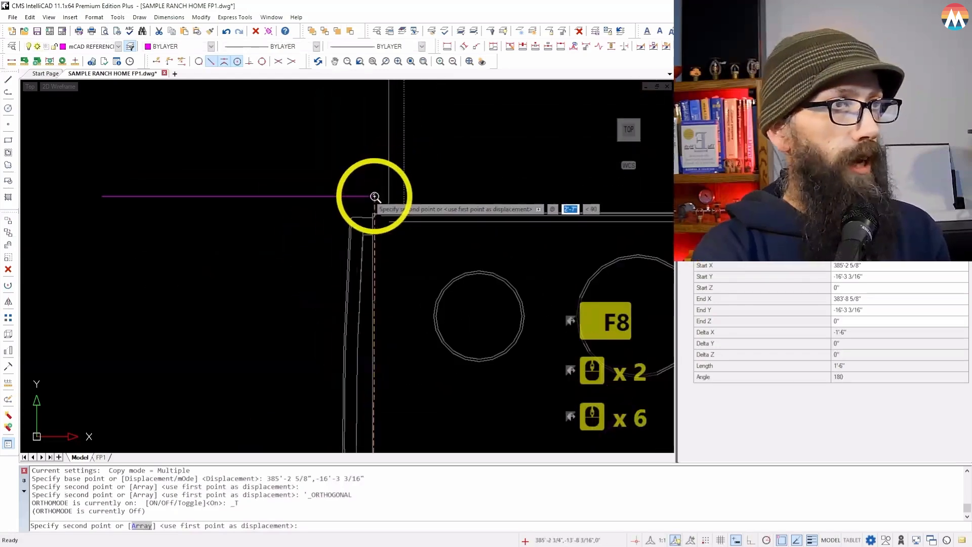
scroll(382, 248, "up", 3)
scroll(382, 248, "up", 3)
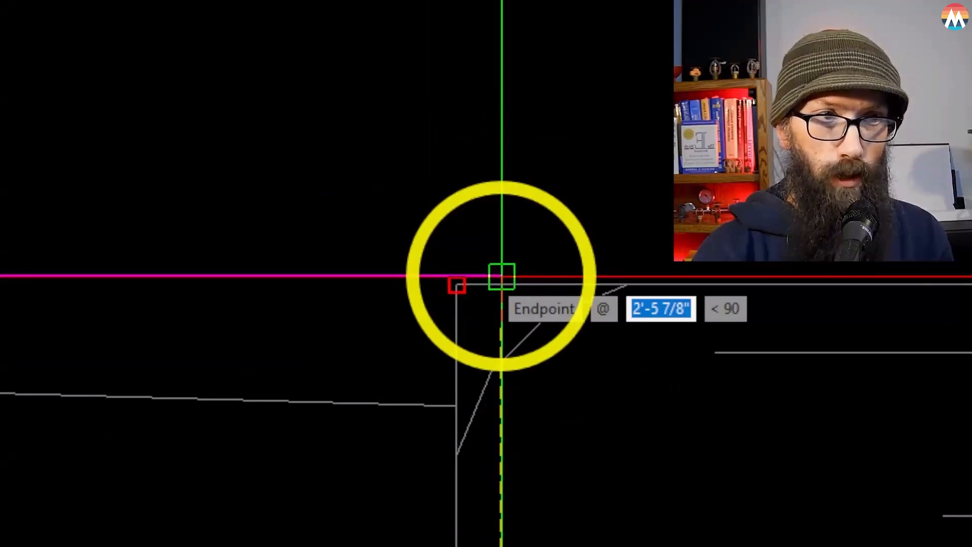
left_click(501, 276)
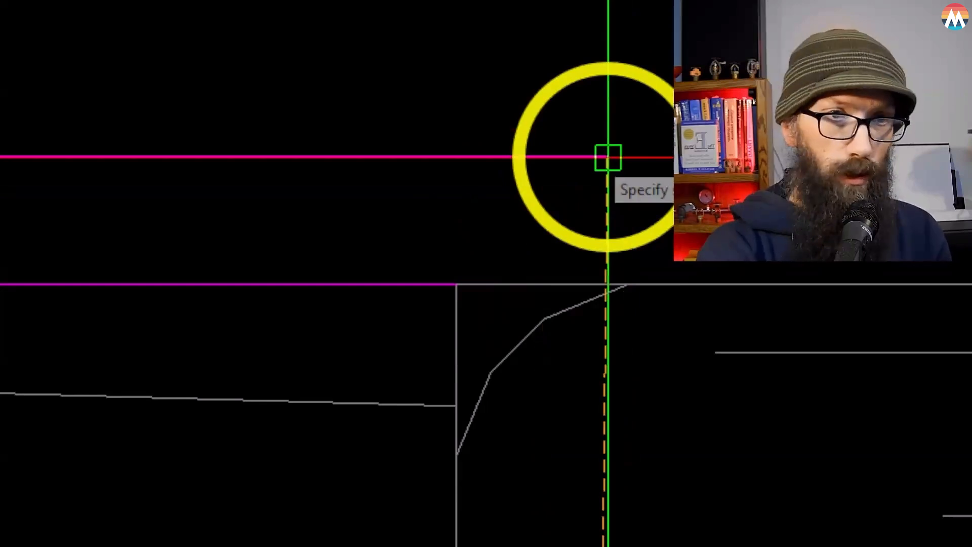
scroll(608, 157, "down", 6)
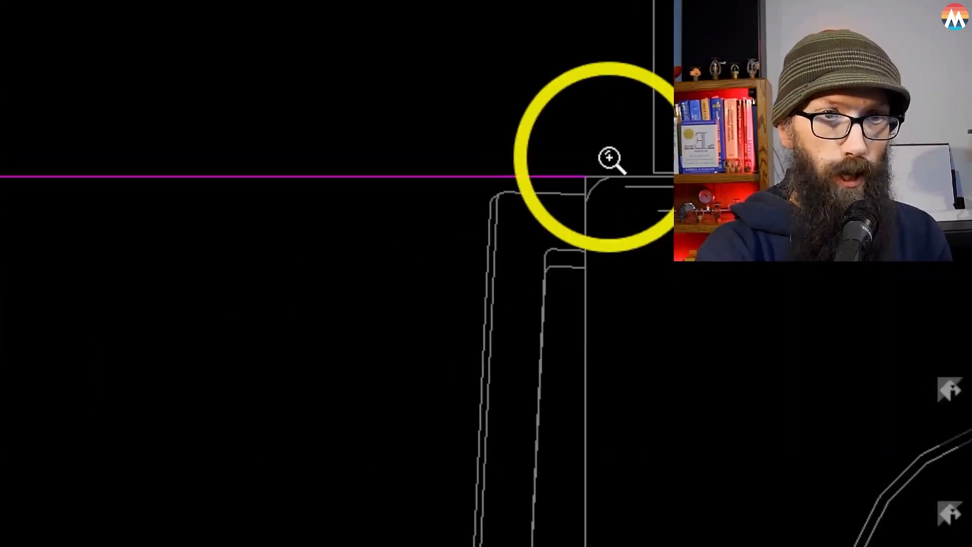
scroll(504, 160, "down", 5)
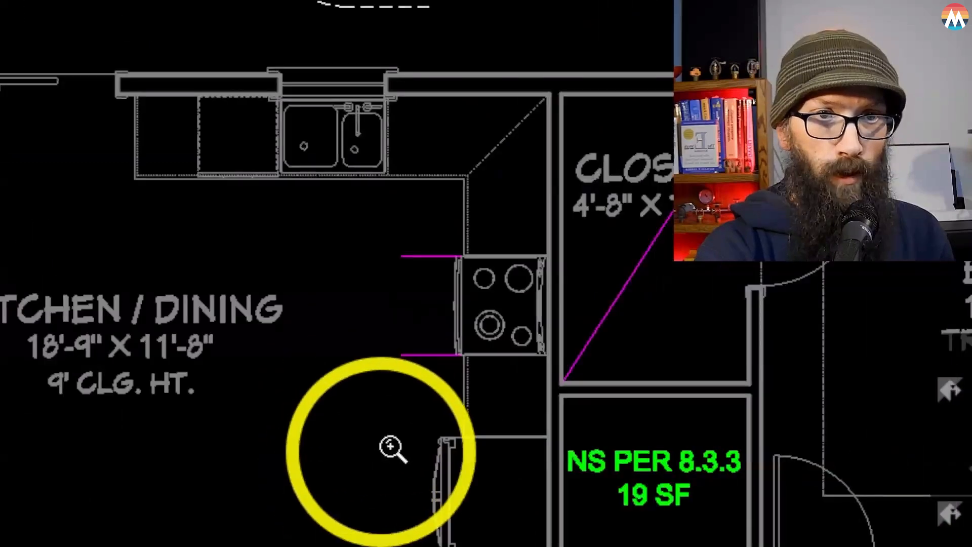
- Move the clearance outline's upper arc and dashed line so the arc's lower end meets the upper reference line's outer endpoint
scroll(485, 473, "down", 2)
scroll(400, 167, "up", 5)
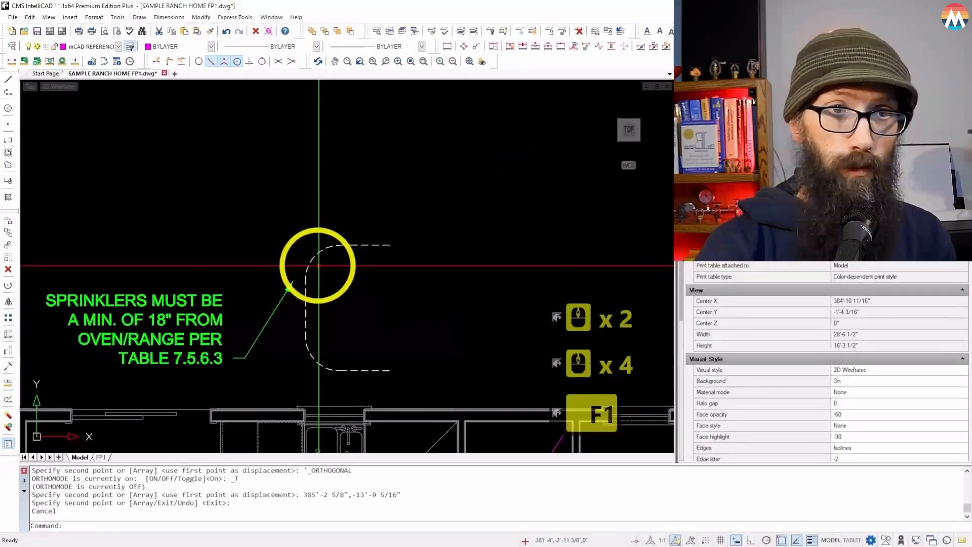
scroll(347, 275, "up", 3)
scroll(347, 275, "up", 2)
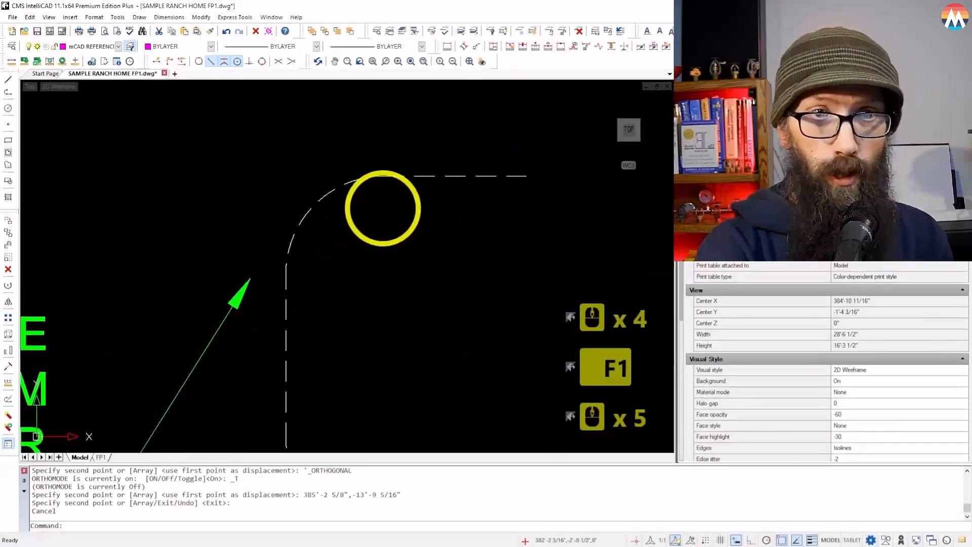
left_click(415, 162)
left_click(333, 209)
scroll(310, 180, "down", 2)
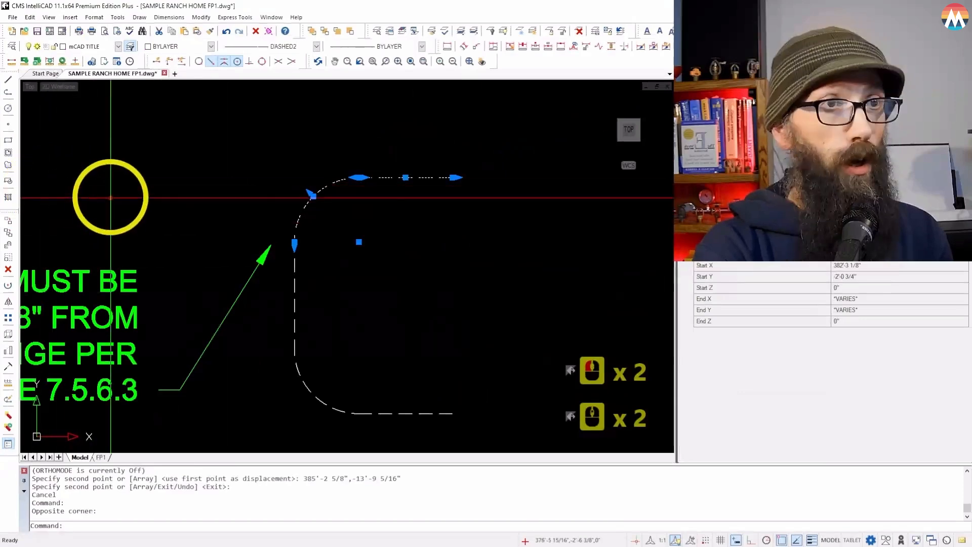
left_click(9, 223)
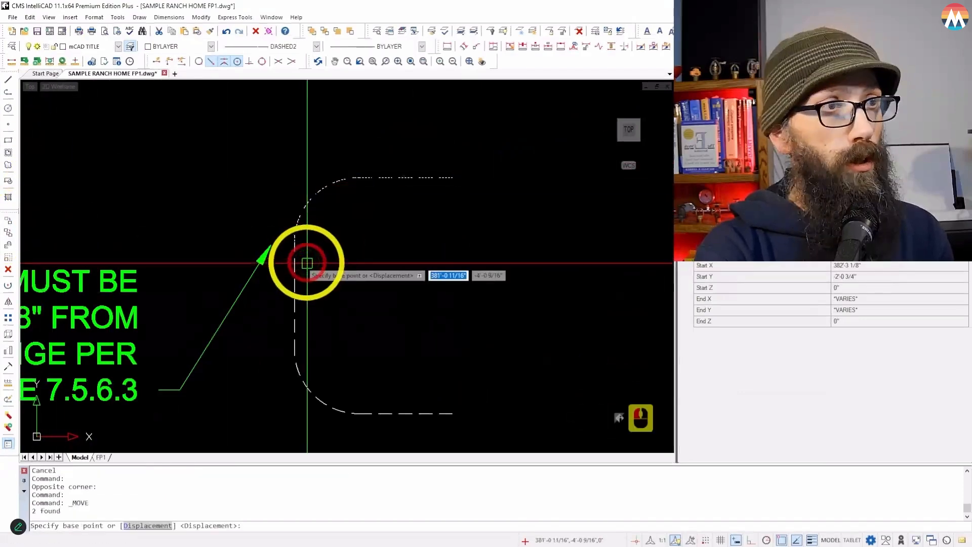
left_click(292, 240)
scroll(284, 238, "down", 11)
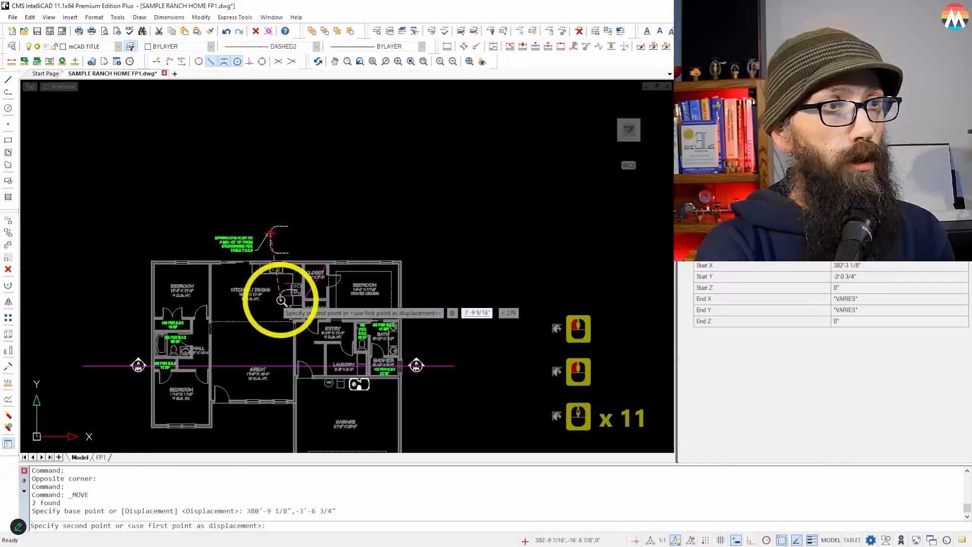
scroll(281, 264, "up", 11)
left_click(283, 225)
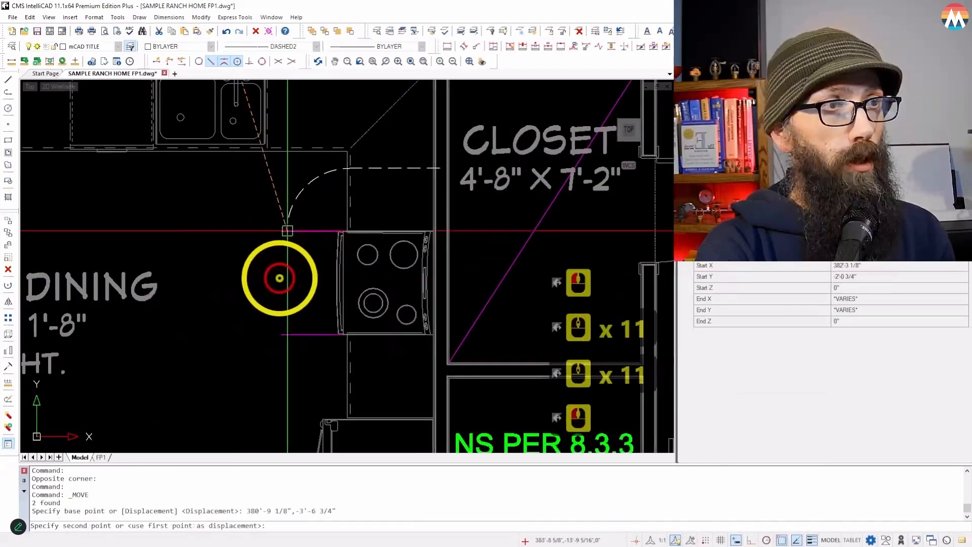
scroll(268, 324, "down", 4)
key("Escape")
- Move the outline's vertical line, lower arc and lower dashed line from their shared corner to the lower reference line's outer endpoint
scroll(264, 336, "down", 4)
scroll(249, 239, "up", 6)
left_click_drag(287, 260, 197, 329)
left_click(197, 329)
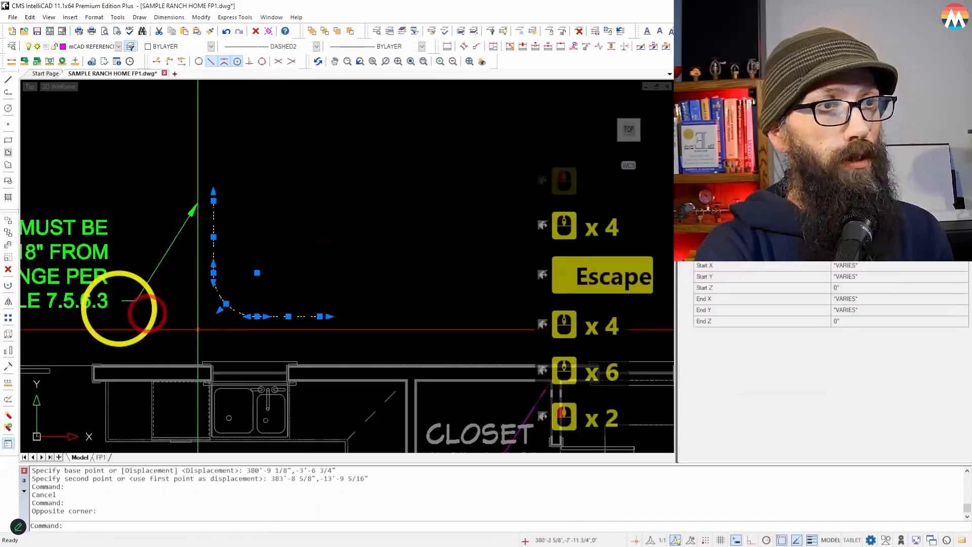
left_click(10, 227)
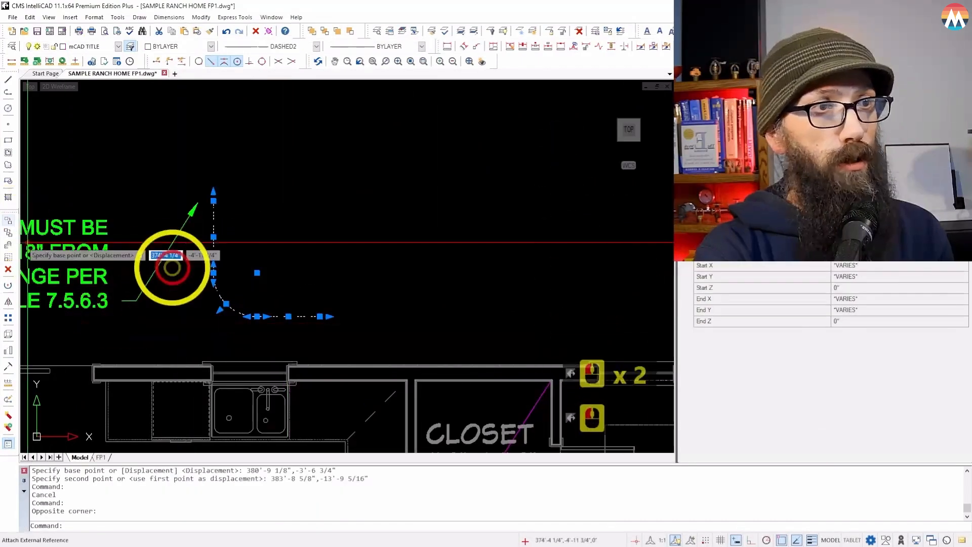
left_click(214, 283)
scroll(233, 185, "down", 7)
scroll(243, 293, "up", 8)
left_click(279, 276)
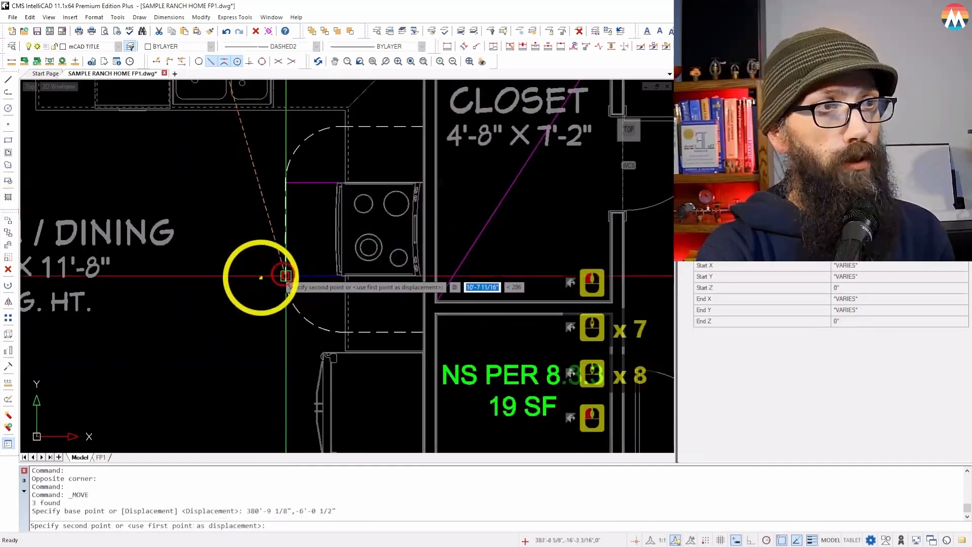
key("Escape")
- Stretch the vertical dashed line's upper end to the upper reference line's endpoint, closing the gap with the arc
scroll(301, 225, "up", 15)
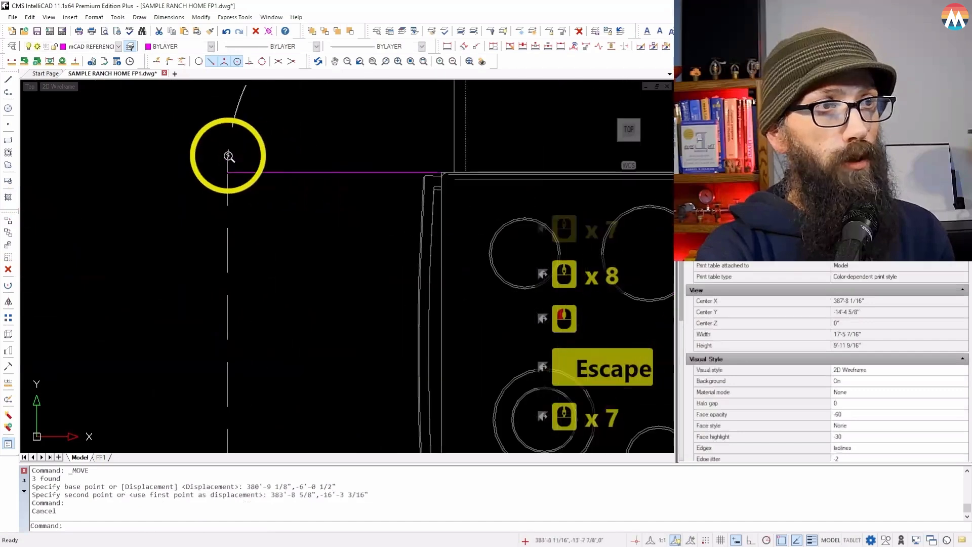
scroll(199, 193, "up", 7)
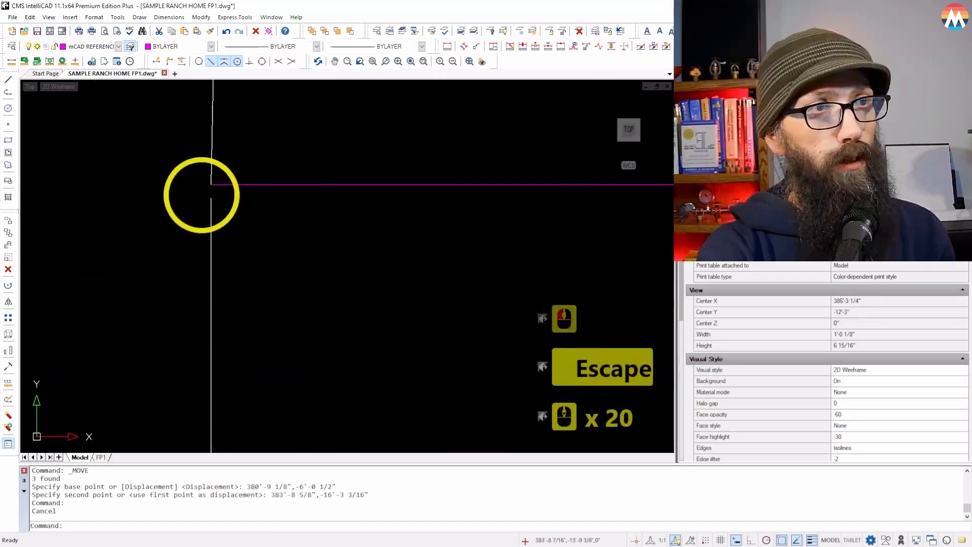
left_click(222, 194)
left_click(134, 250)
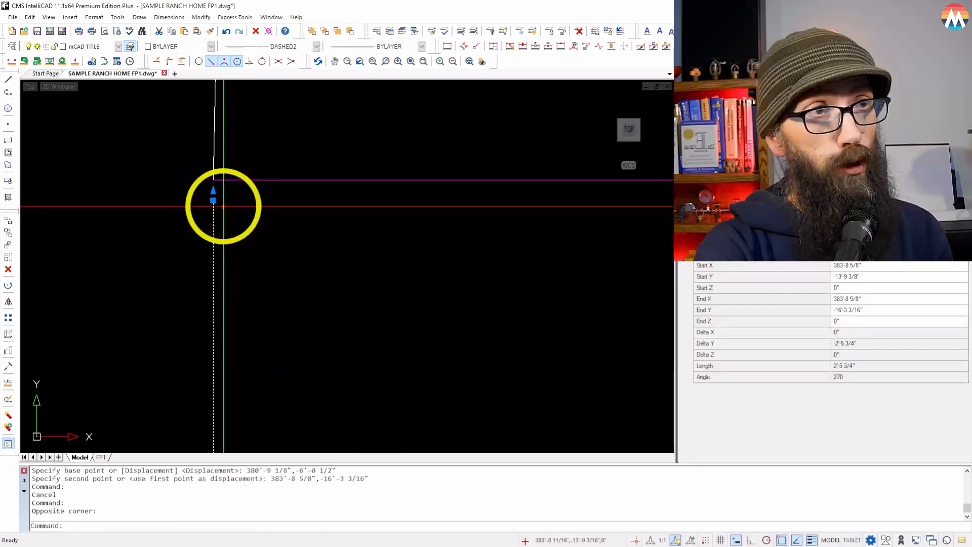
scroll(223, 206, "up", 8)
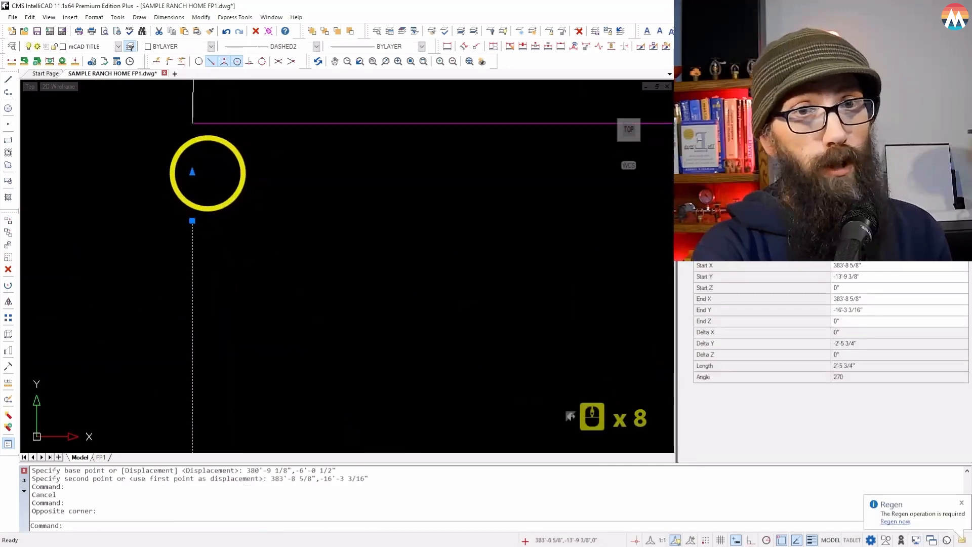
key("F1")
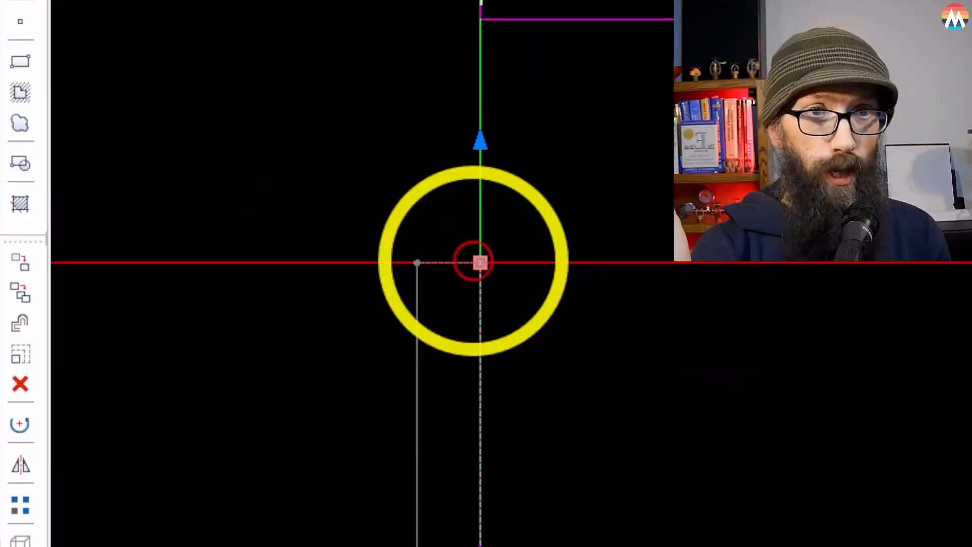
left_click(480, 262)
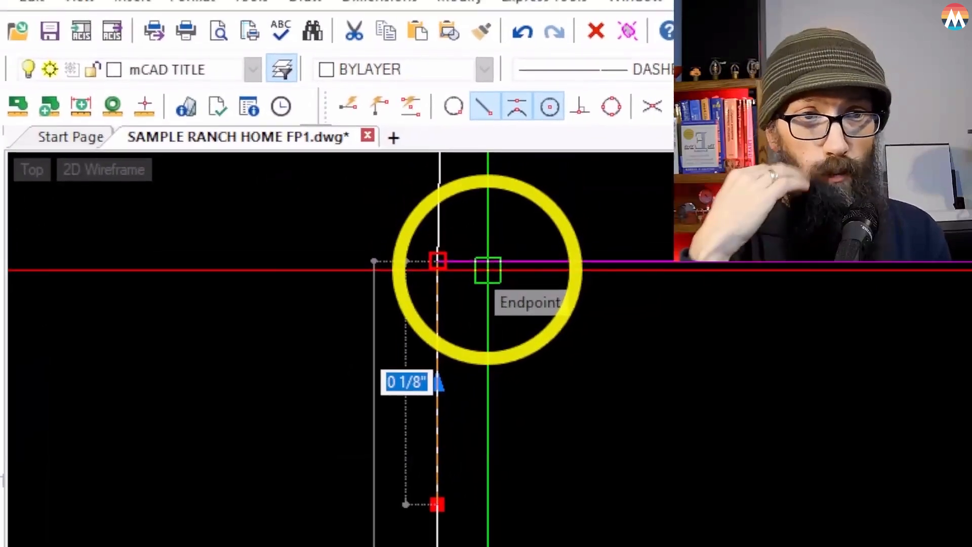
left_click(487, 270)
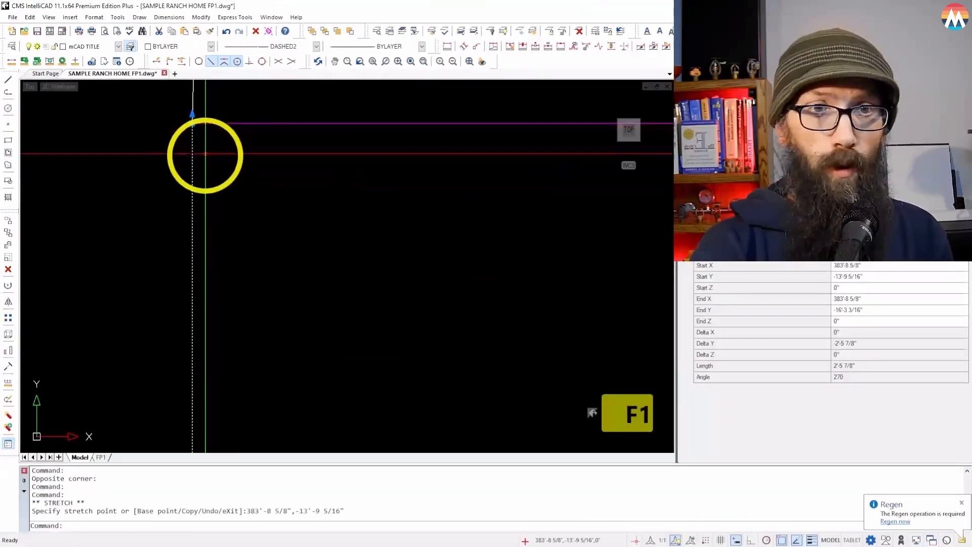
scroll(646, 459, "up", 9)
scroll(276, 203, "down", 20)
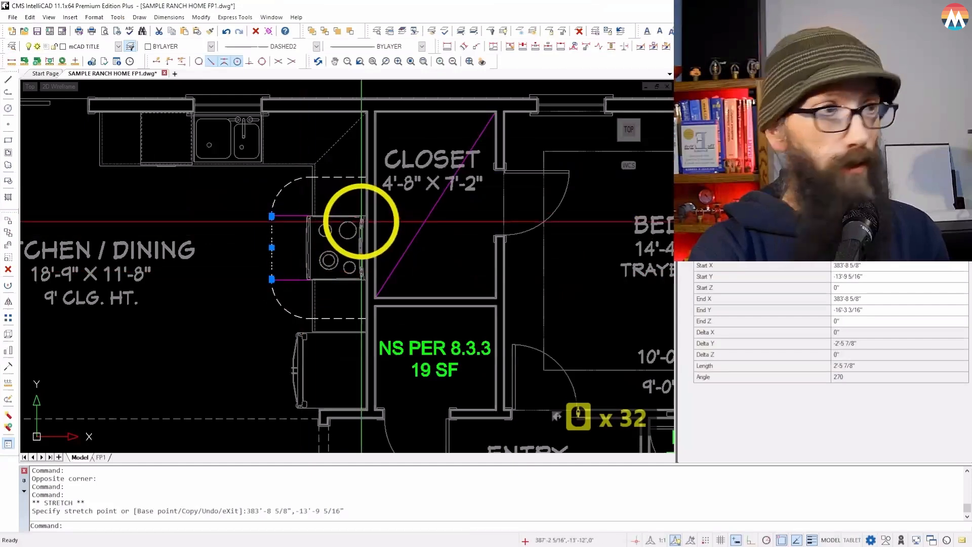
key("Escape")
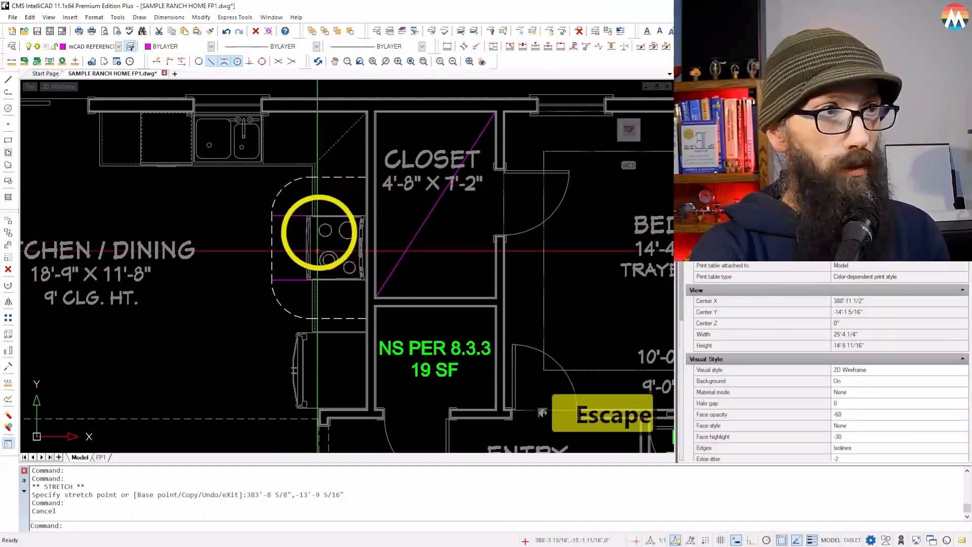
- Move the 18" oven/range sprinkler note together with its leader closer to the kitchen range, just above the exterior wall
scroll(384, 304, "down", 2)
scroll(319, 255, "down", 1)
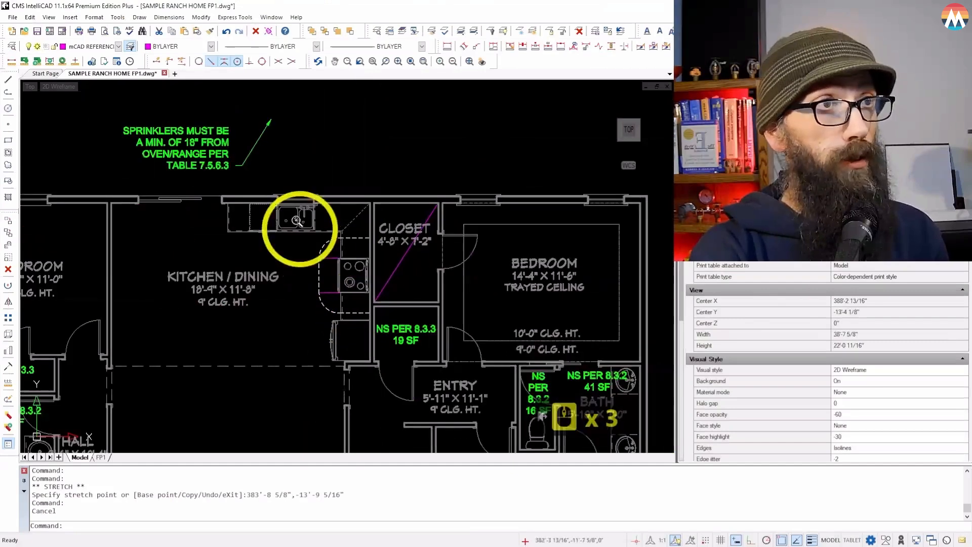
scroll(257, 130, "up", 3)
left_click(188, 156)
left_click(155, 159)
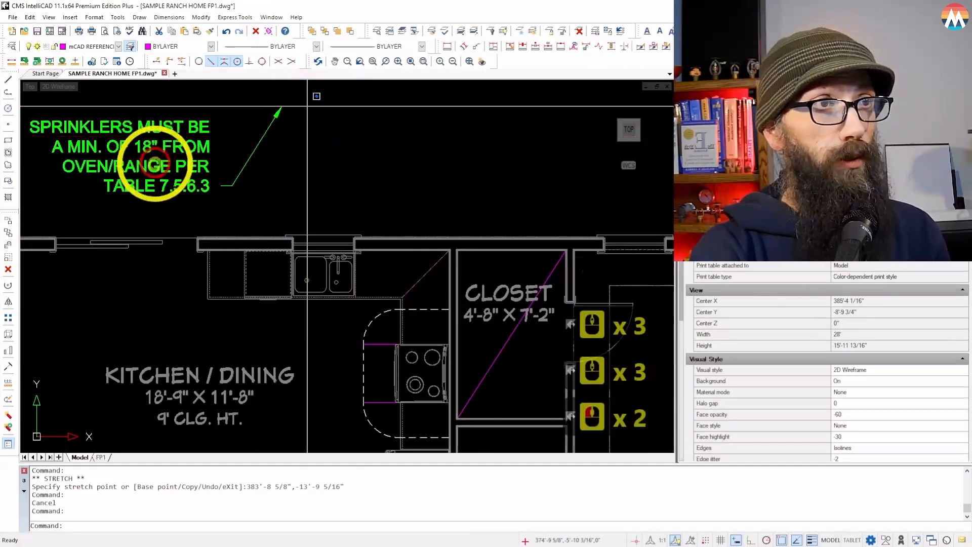
left_click(8, 220)
left_click(174, 166)
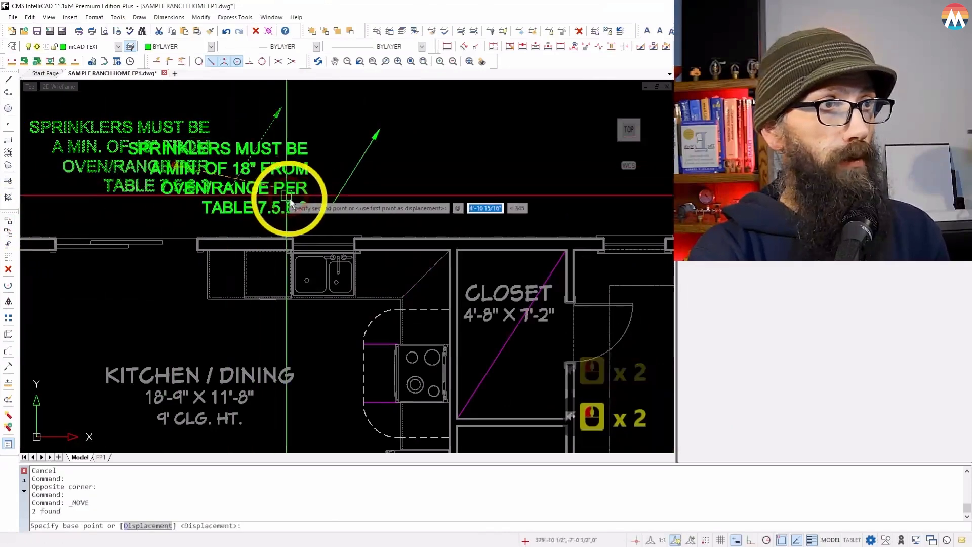
left_click(291, 205)
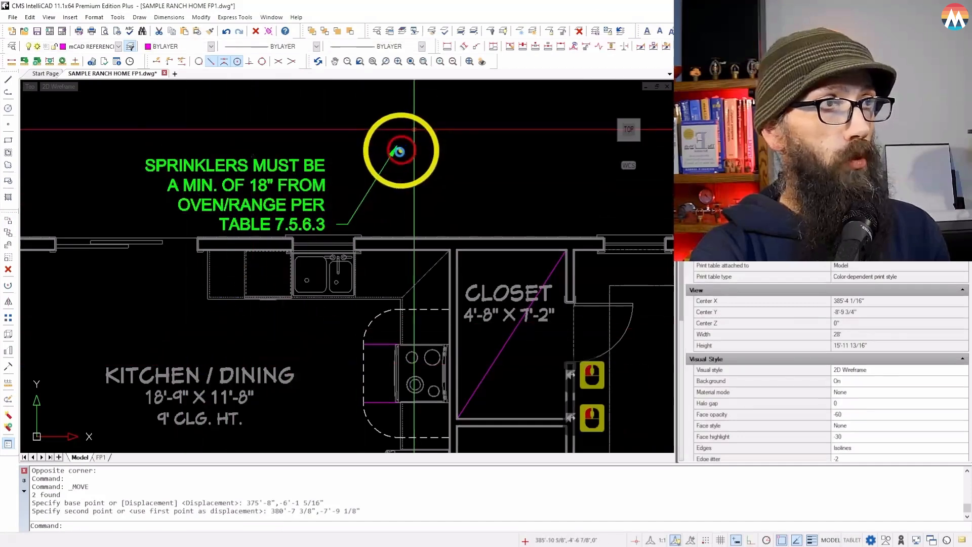
- Stretch the note's leader arrowhead to the upper arc of the dashed clearance outline around the range
left_click(414, 130)
left_click(396, 151)
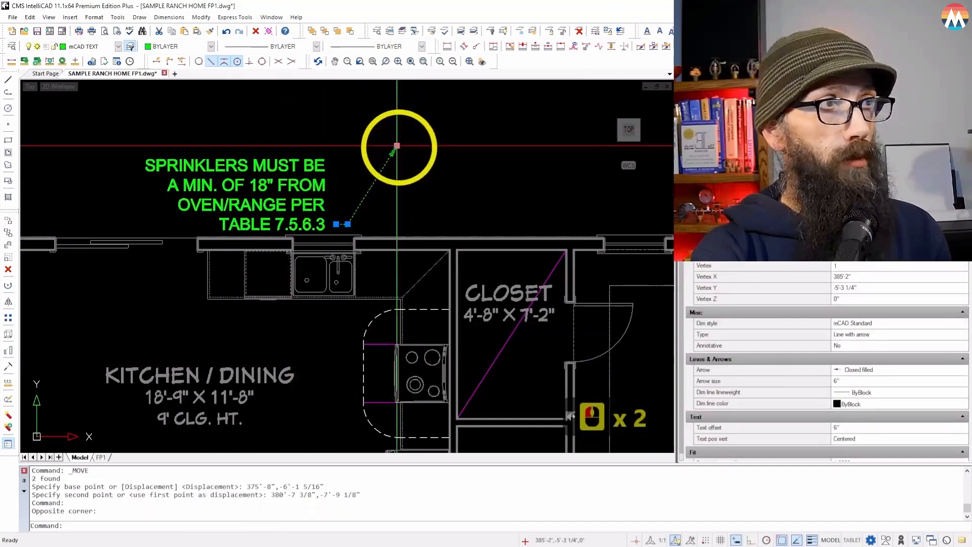
left_click(397, 147)
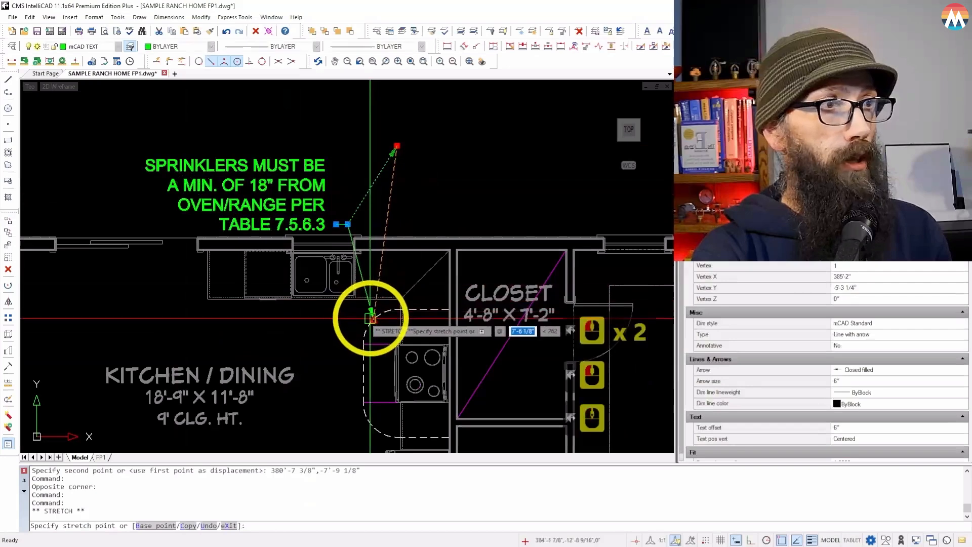
scroll(373, 318, "up", 5)
scroll(373, 318, "up", 1)
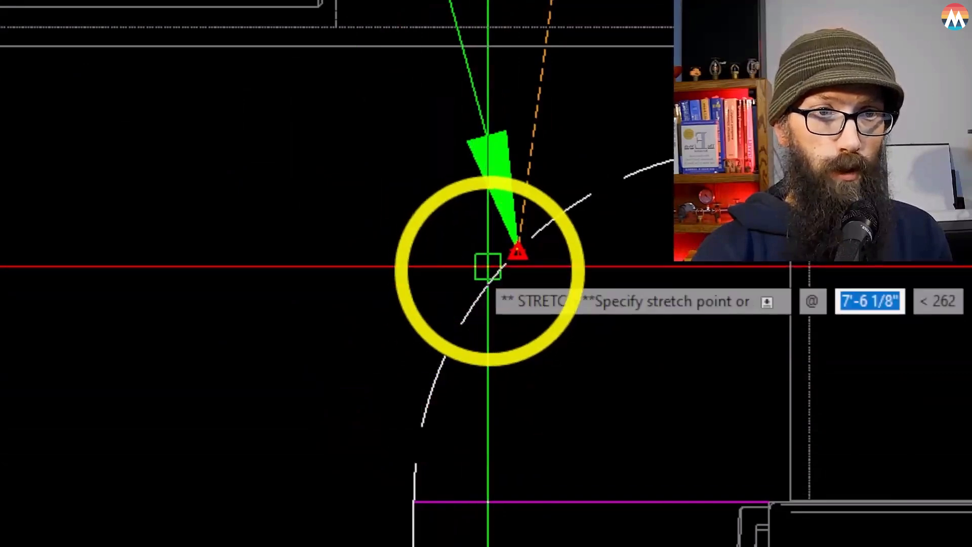
left_click(475, 306)
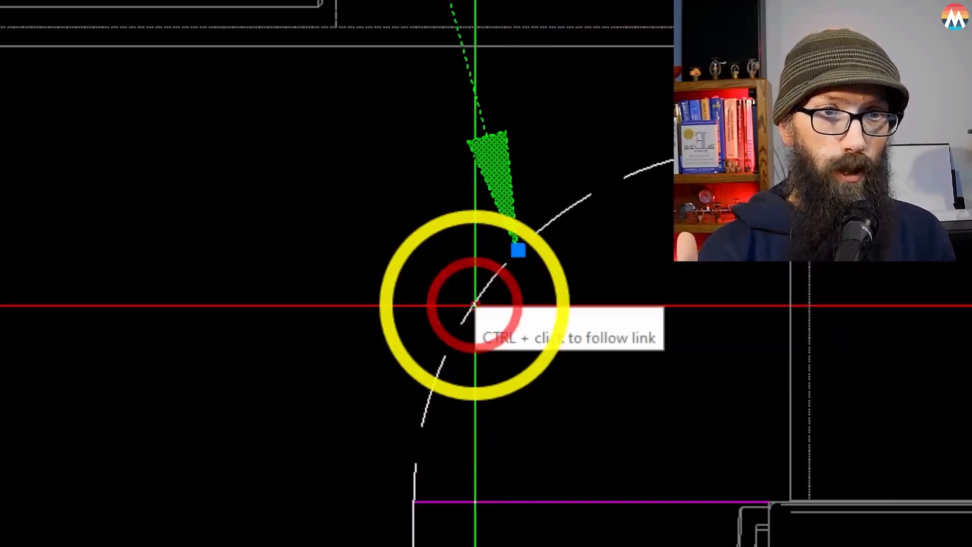
scroll(455, 243, "down", 6)
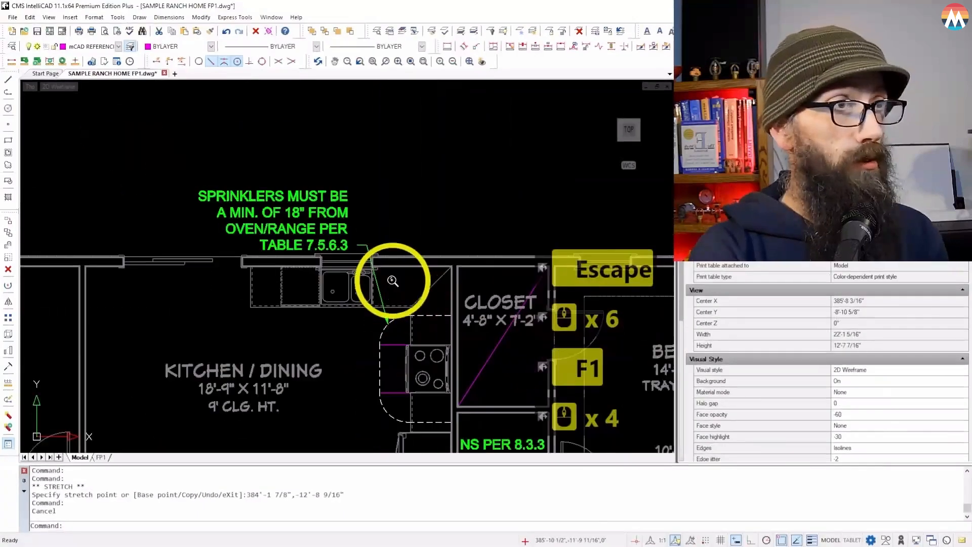
scroll(393, 281, "down", 6)
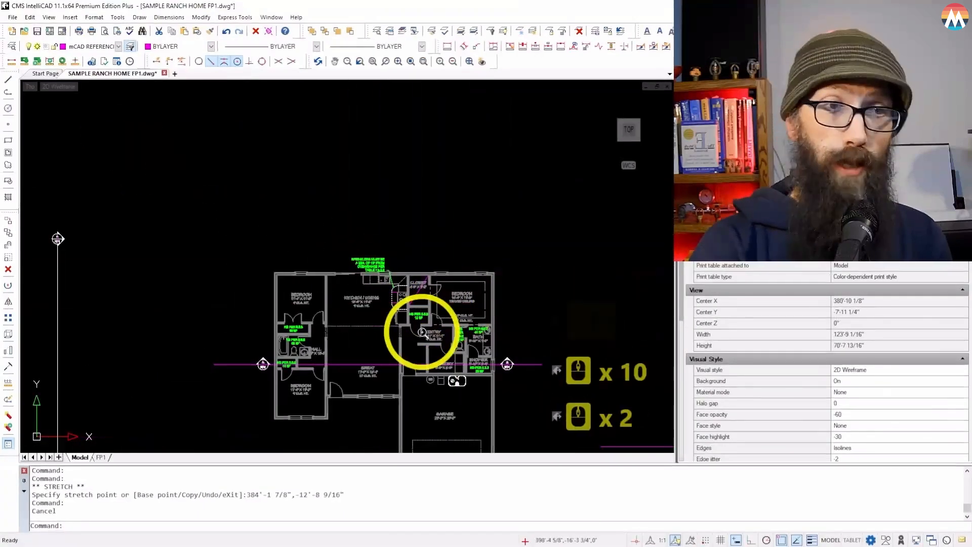
- Examine the dashed clearance outline and the 18" oven/range sprinkler note around the kitchen range
scroll(368, 278, "up", 2)
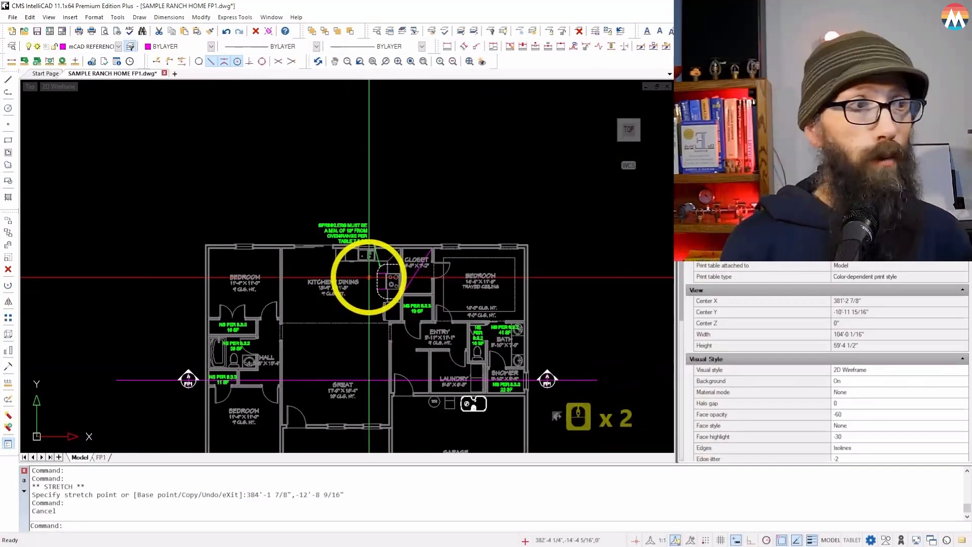
scroll(369, 278, "up", 2)
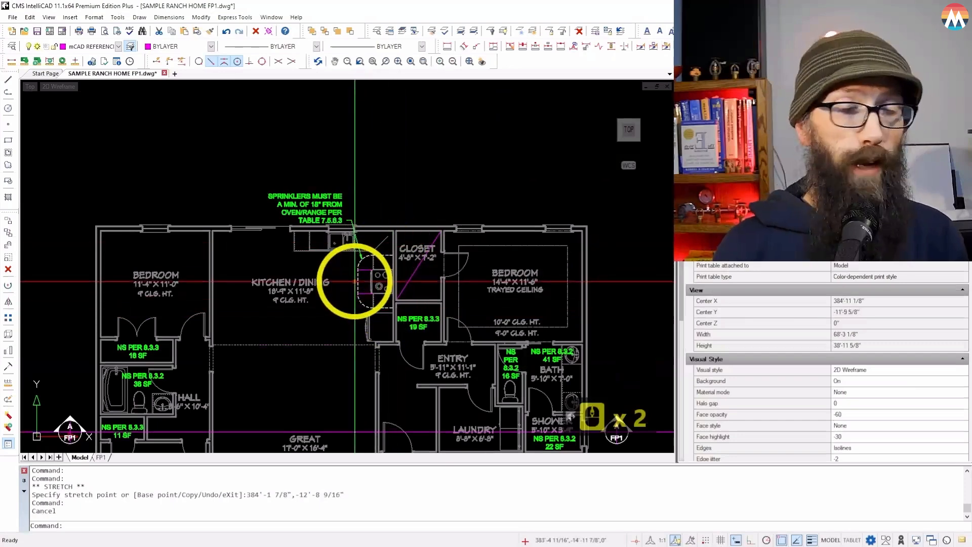
scroll(369, 278, "up", 2)
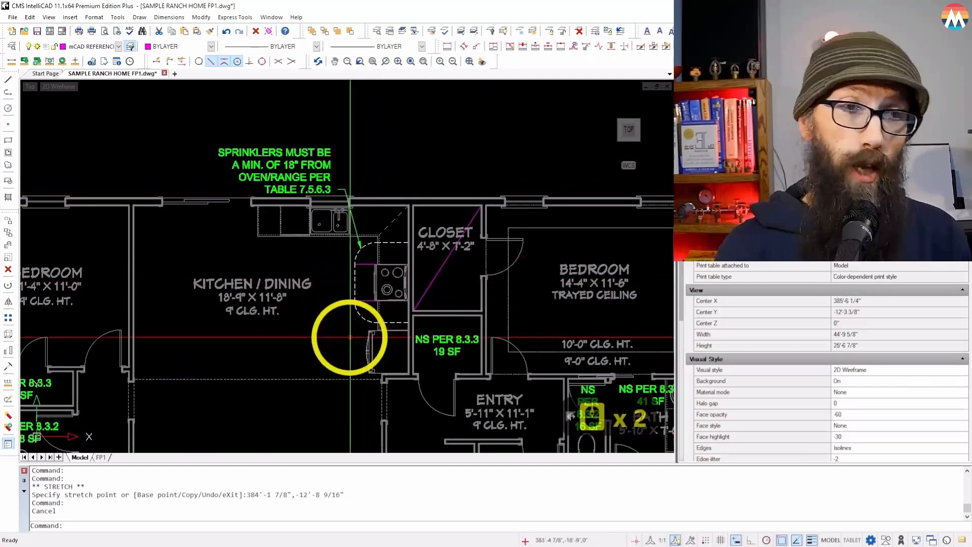
scroll(388, 344, "up", 3)
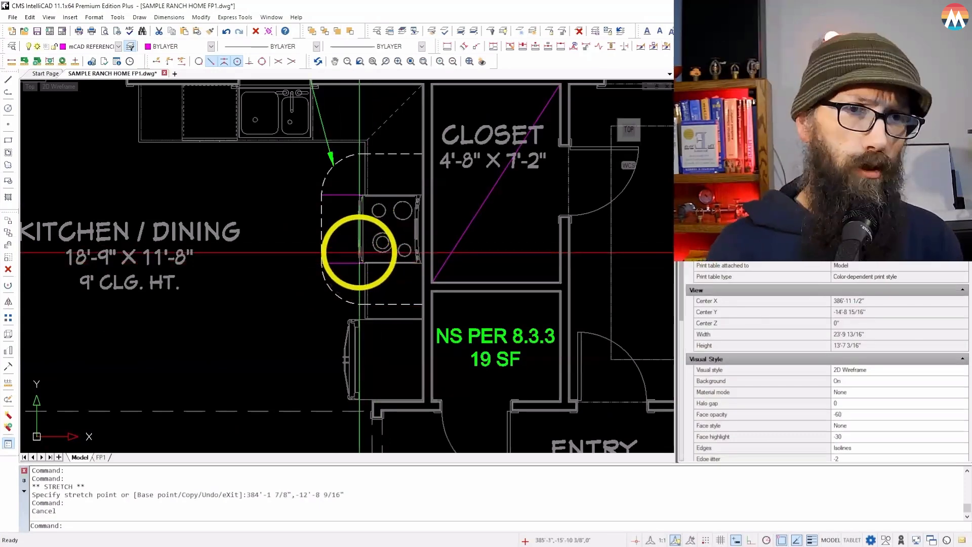
scroll(392, 242, "down", 3)
scroll(434, 238, "down", 1)
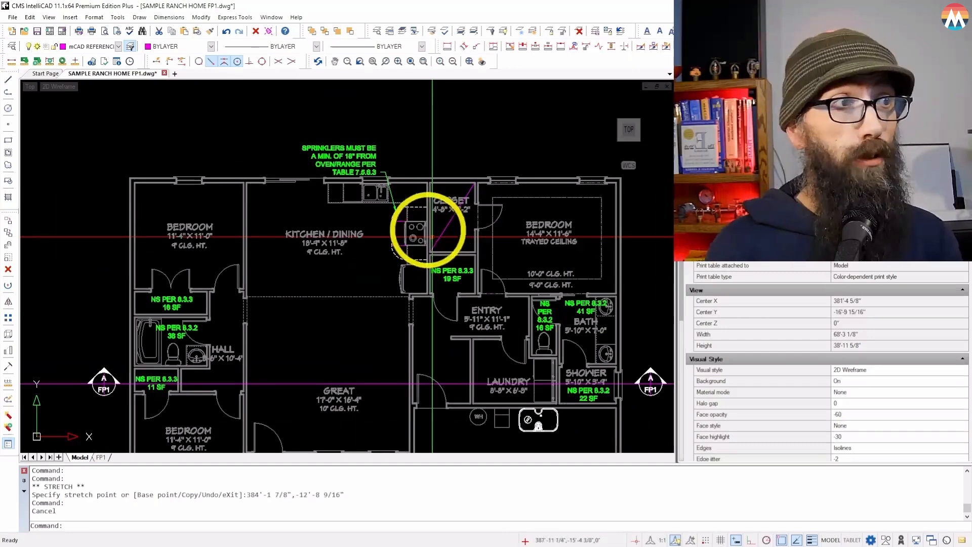
scroll(385, 139, "up", 2)
scroll(385, 138, "up", 2)
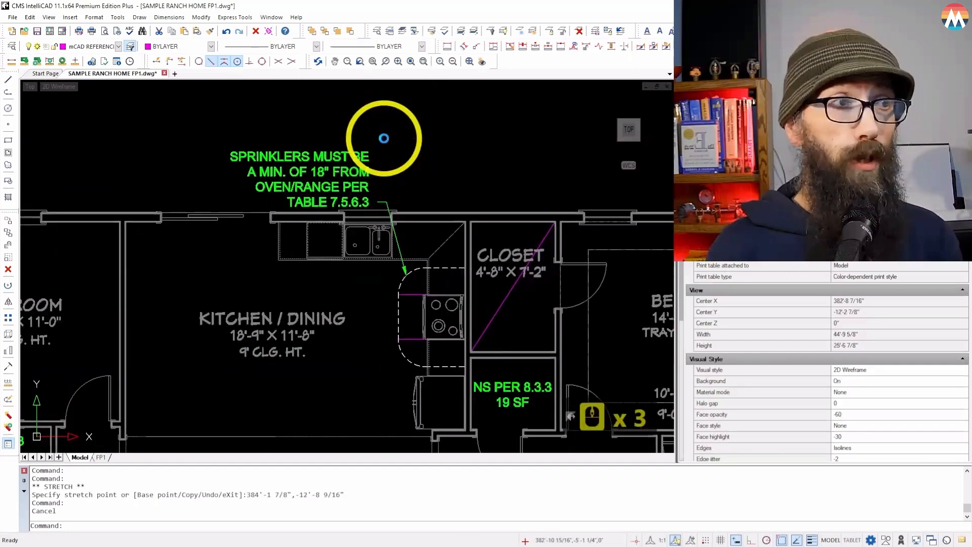
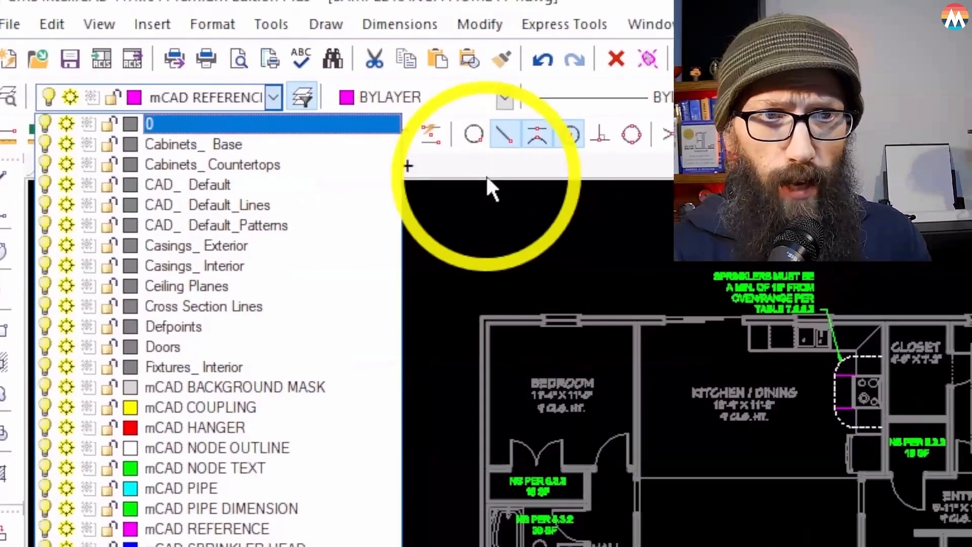
- Choose mCAD Standard as the current dimension style, leaving mCAD REFERENCE as the current layer
left_click(512, 149)
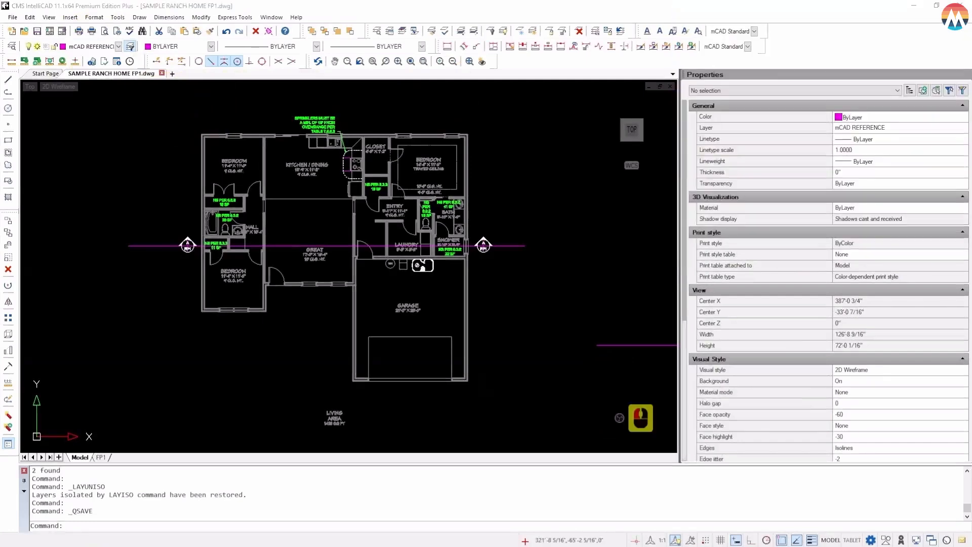
key("F1")
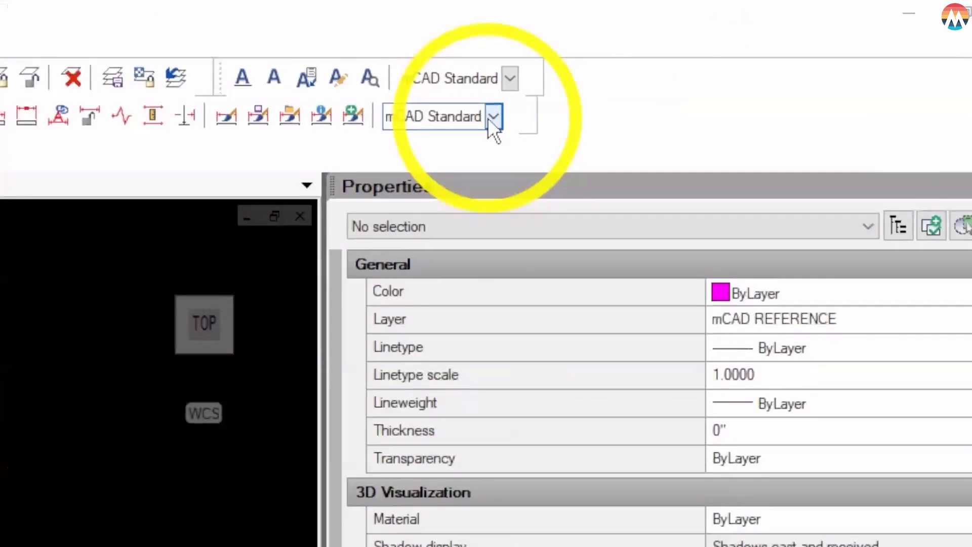
left_click(494, 118)
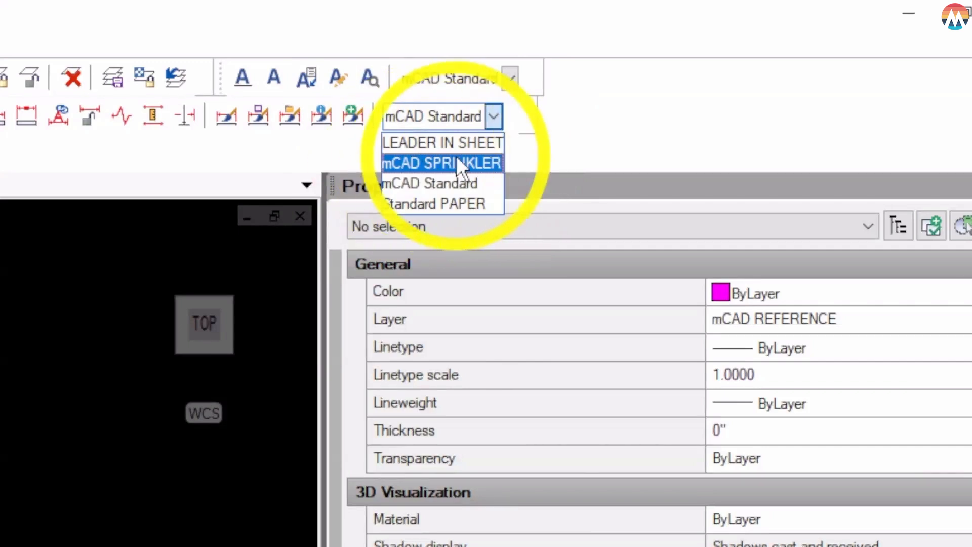
left_click(439, 185)
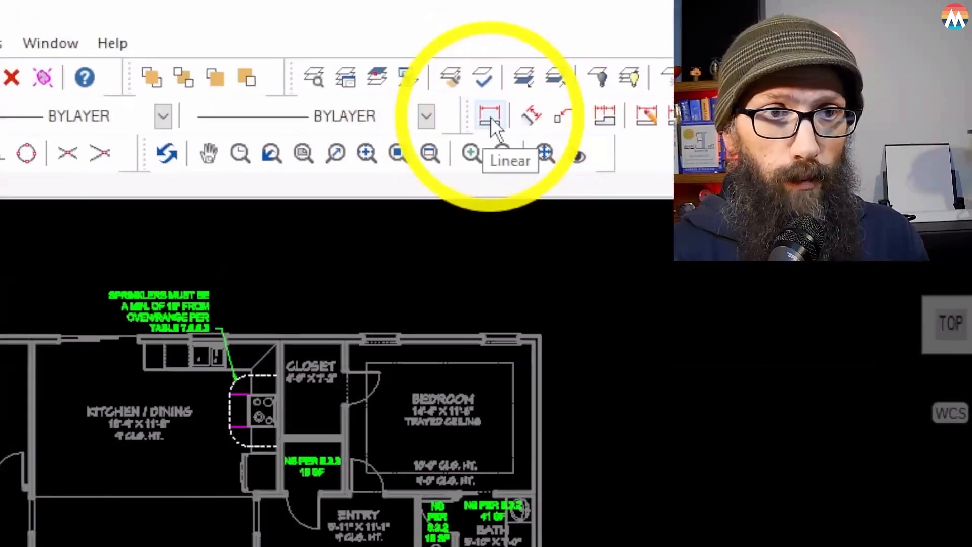
- Add a horizontal linear dimension across the upper-left bedroom between its inner wall corners, placed just below the exterior wall
left_click(489, 116)
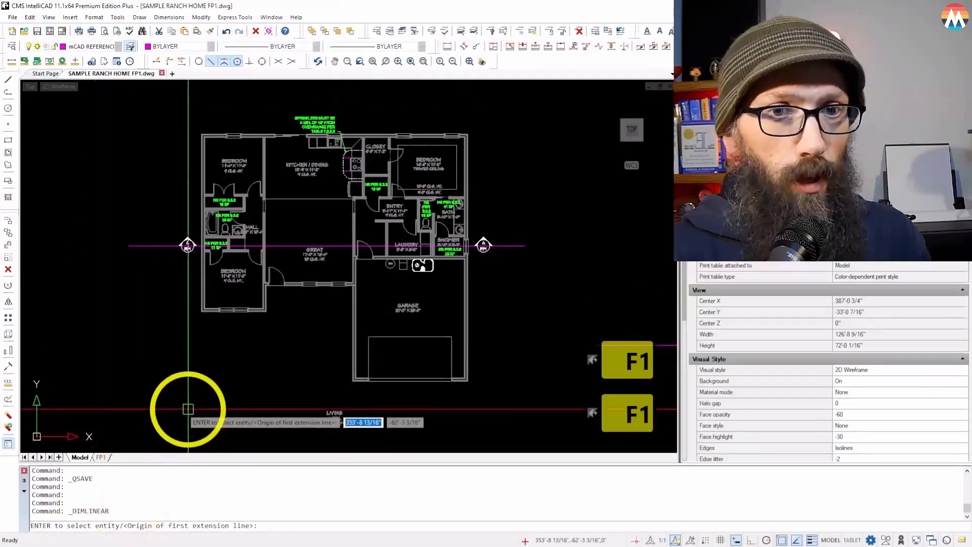
scroll(226, 142, "up", 11)
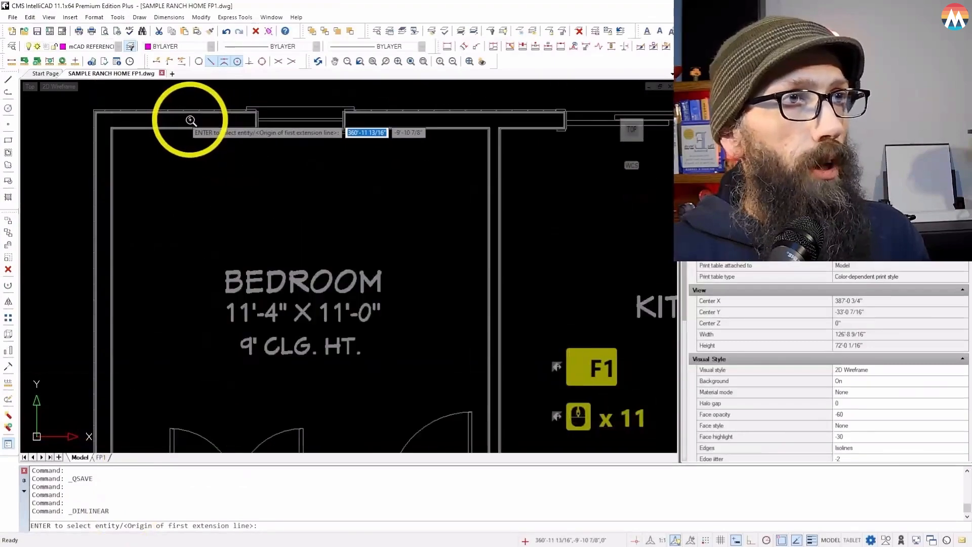
scroll(96, 142, "up", 3)
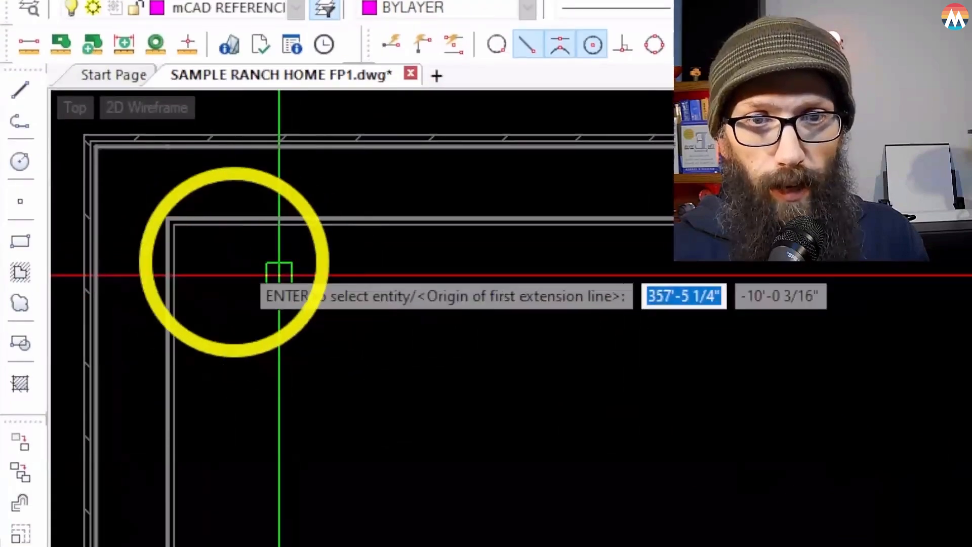
left_click(217, 227)
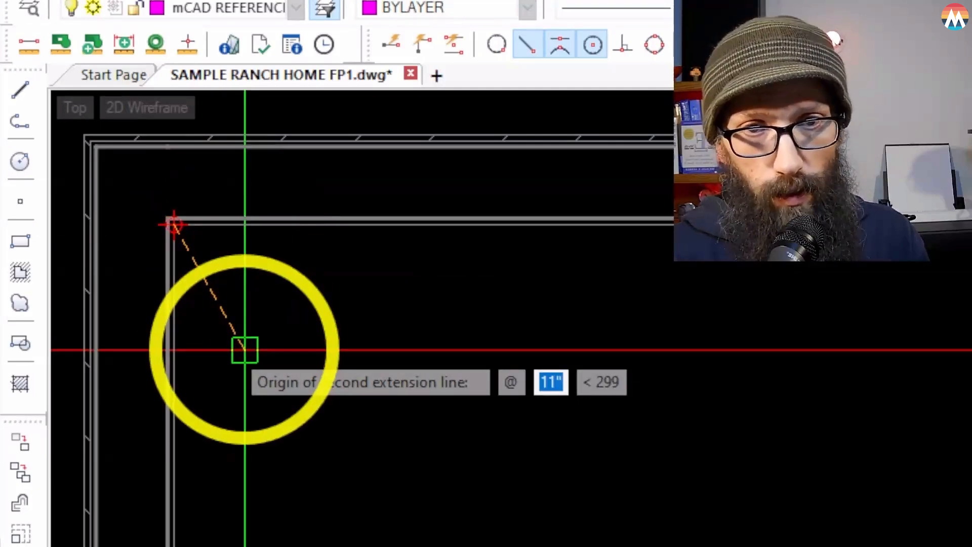
scroll(245, 350, "down", 4)
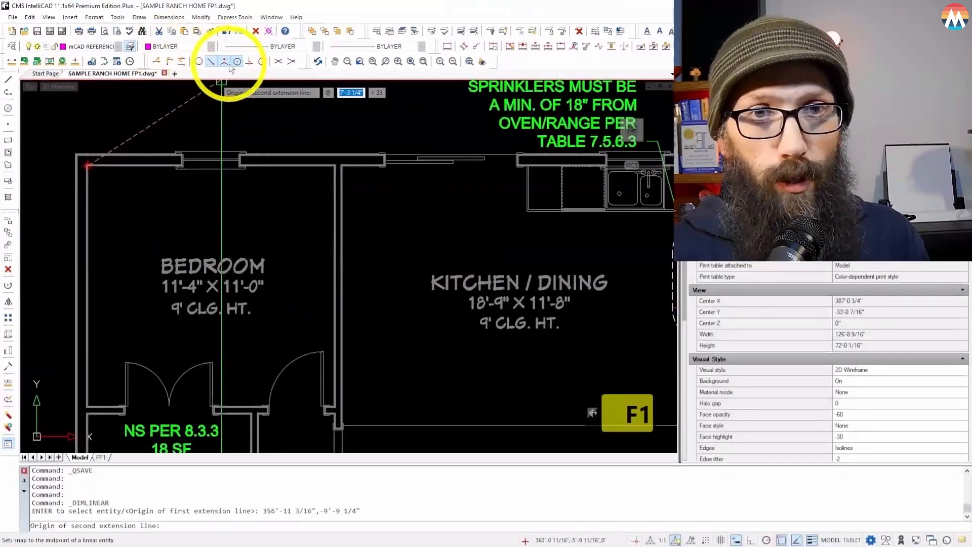
key("F1")
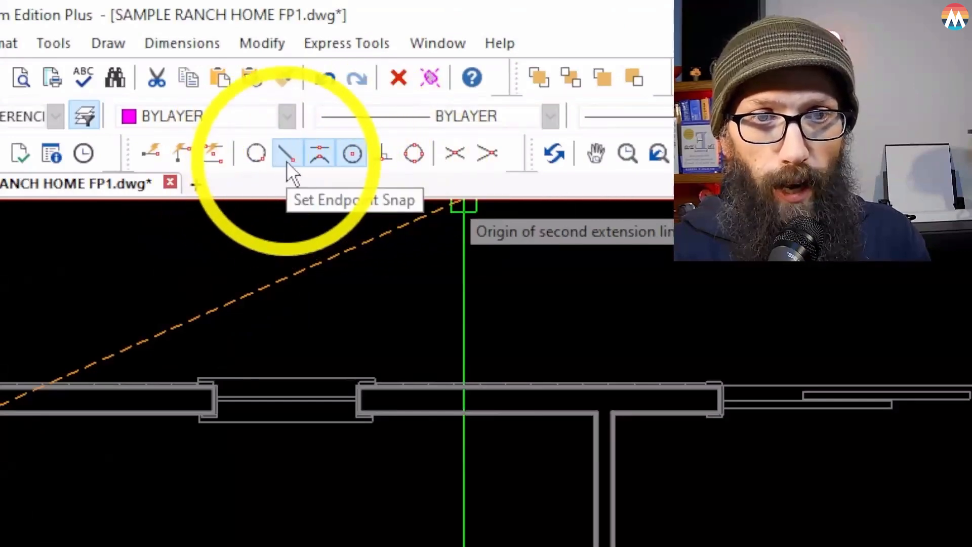
left_click(353, 160)
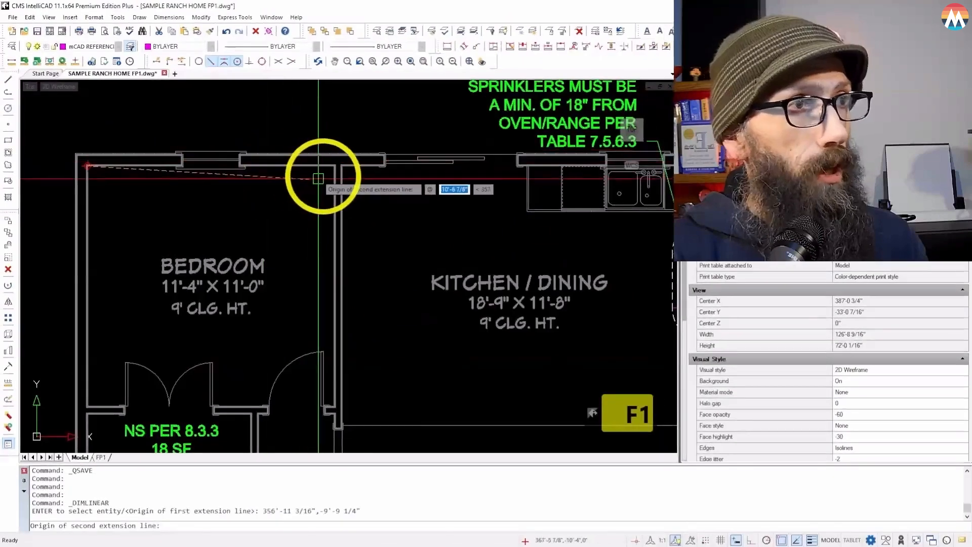
scroll(321, 174, "up", 7)
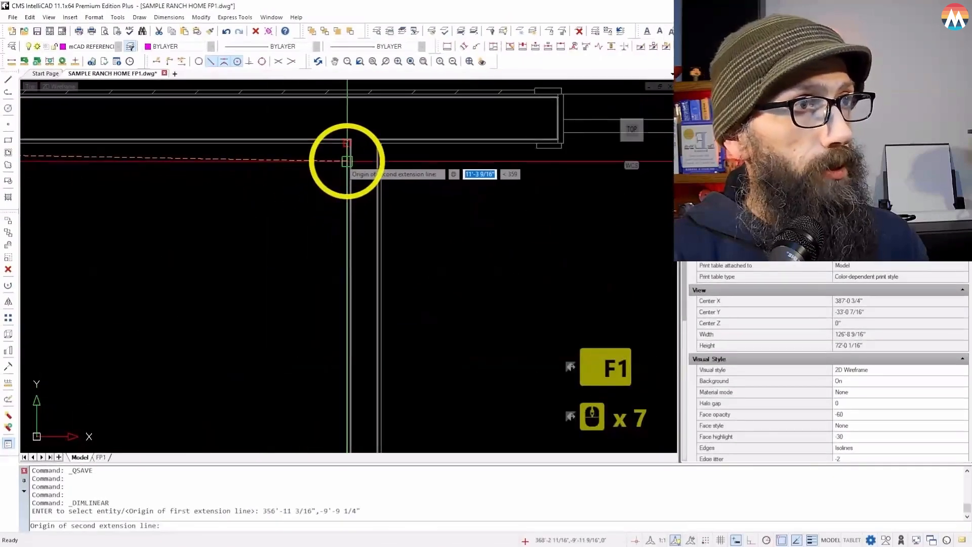
left_click(347, 158)
scroll(289, 171, "down", 6)
left_click(231, 177)
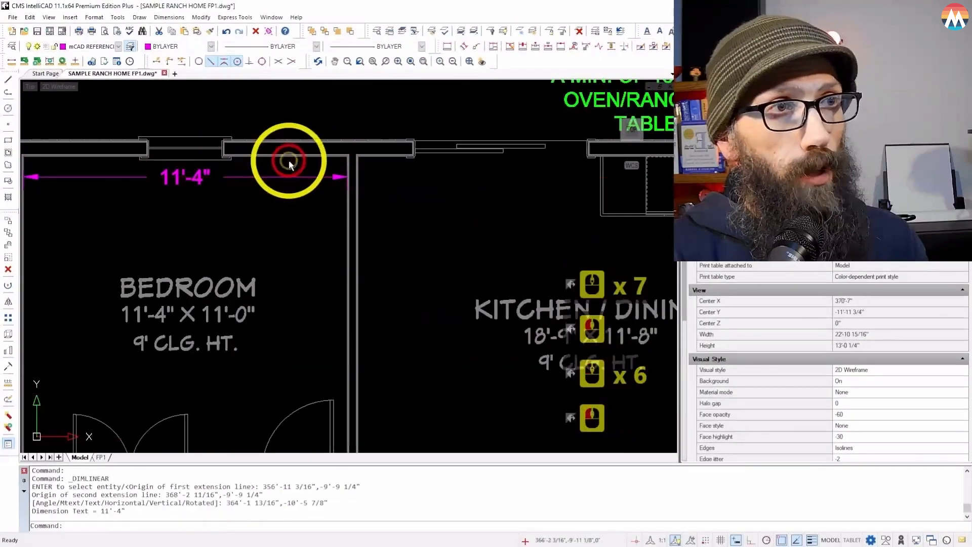
- Turn off the Node entity snap in the drawing settings, keeping Endpoint, Midpoint and Center enabled
scroll(281, 157, "down", 2)
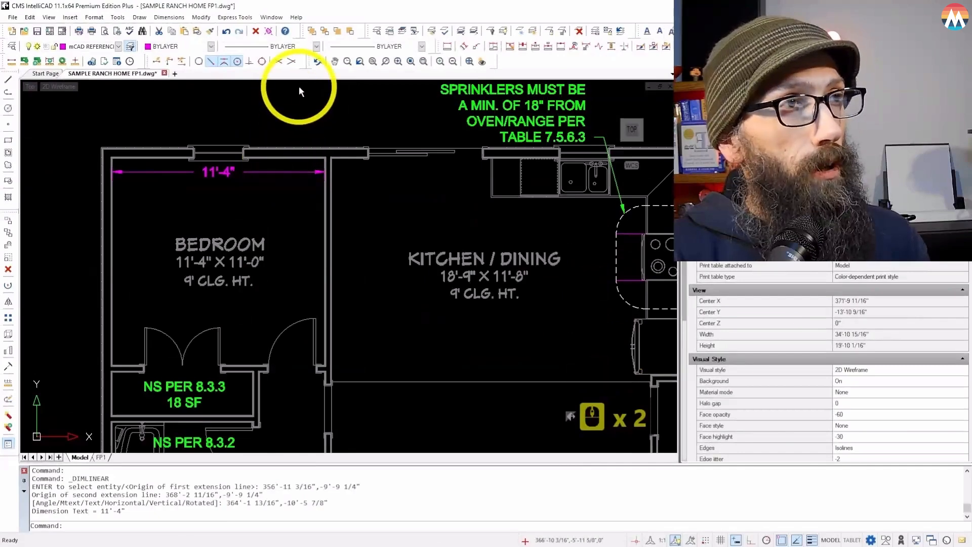
right_click(258, 196, "shift")
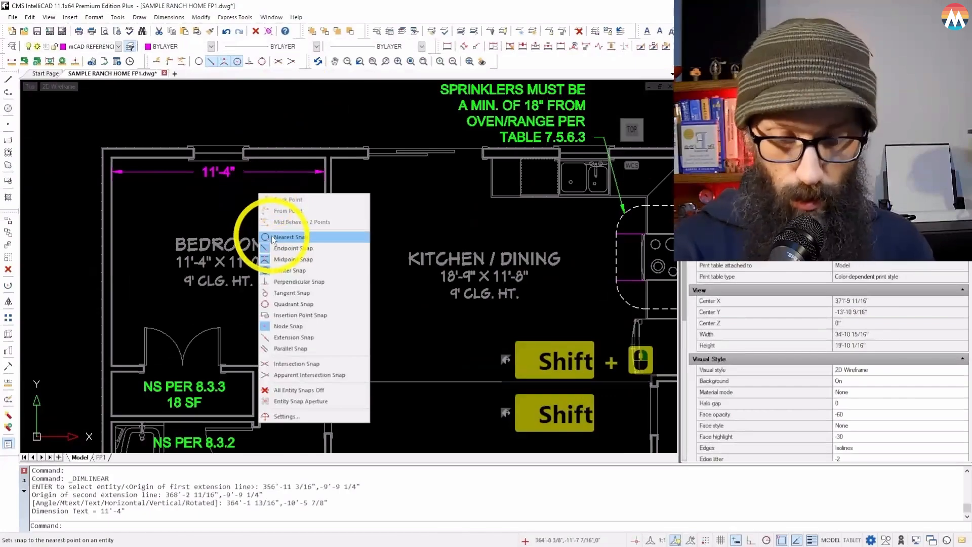
key("F1")
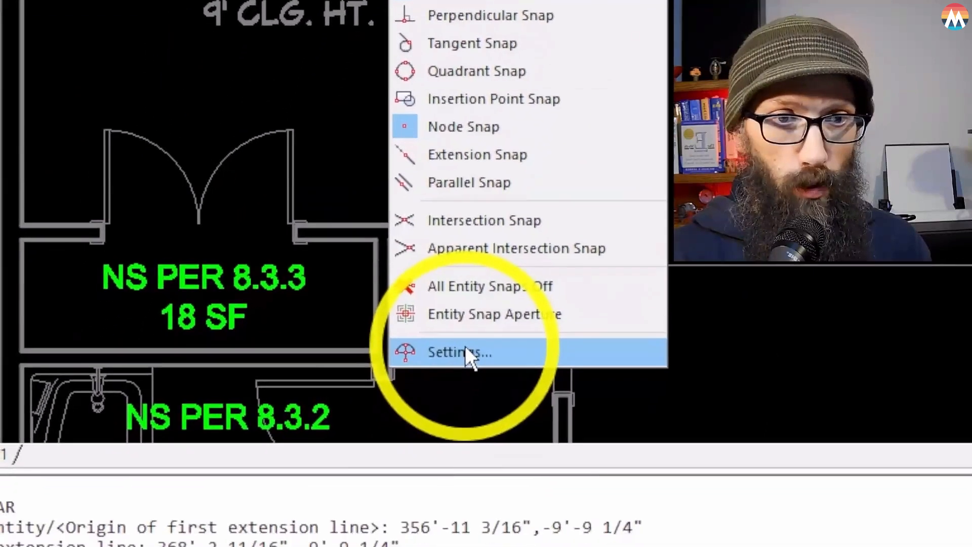
left_click(453, 453)
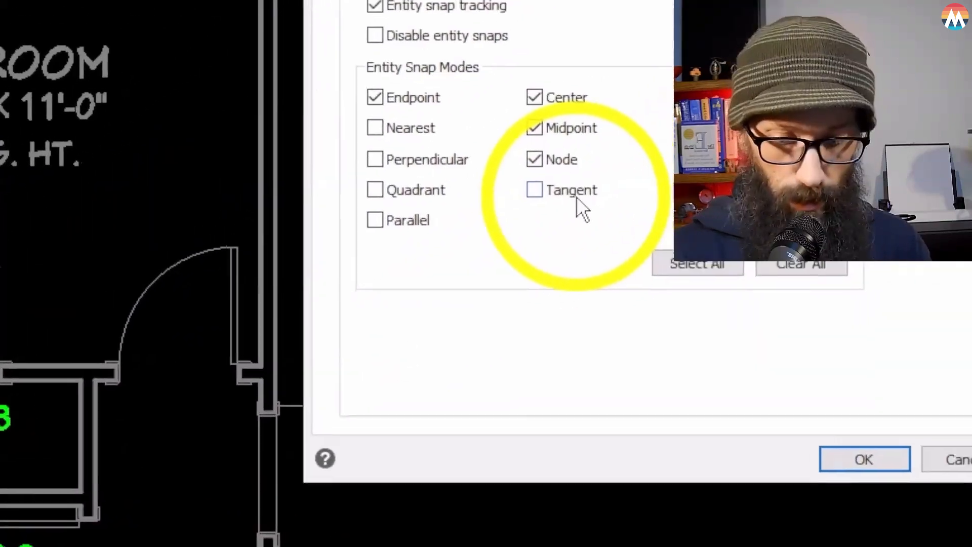
left_click(567, 191)
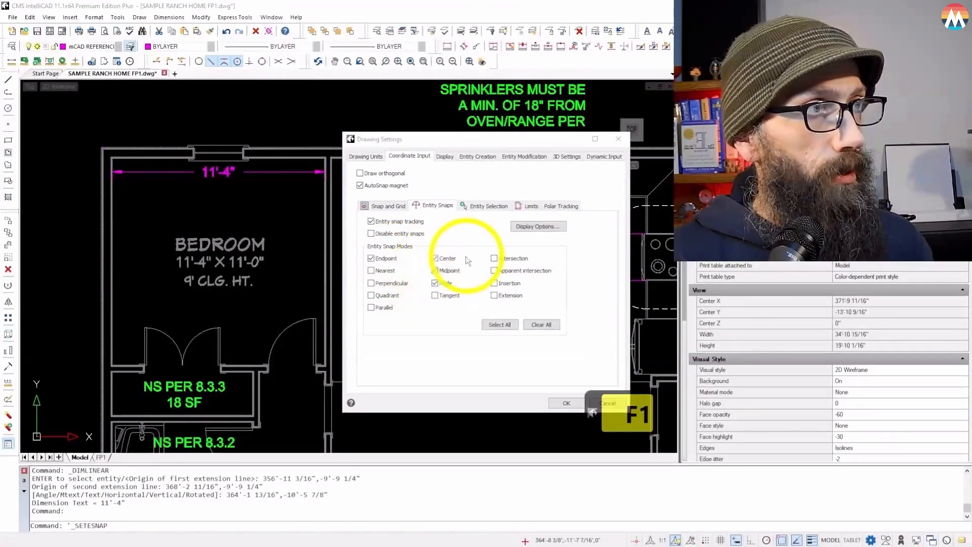
left_click(448, 258)
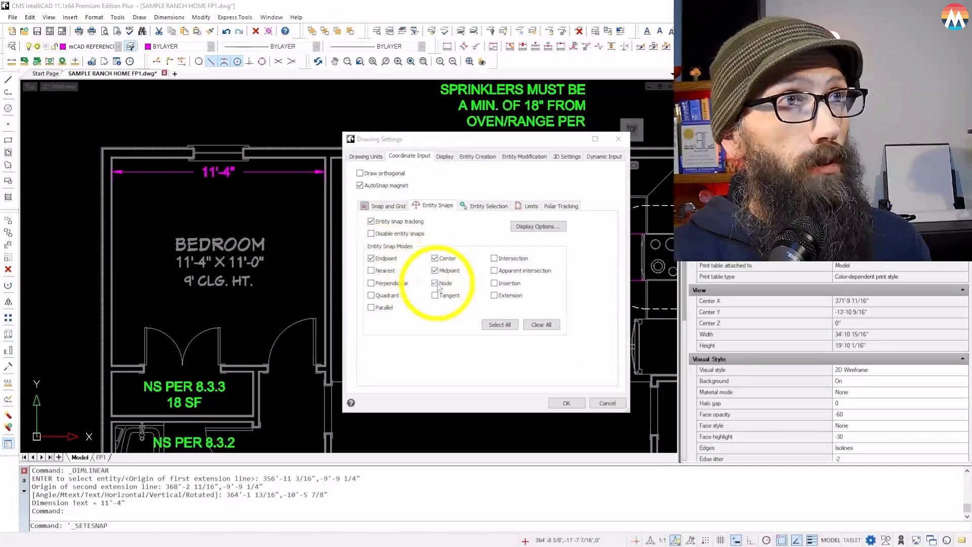
left_click(435, 283)
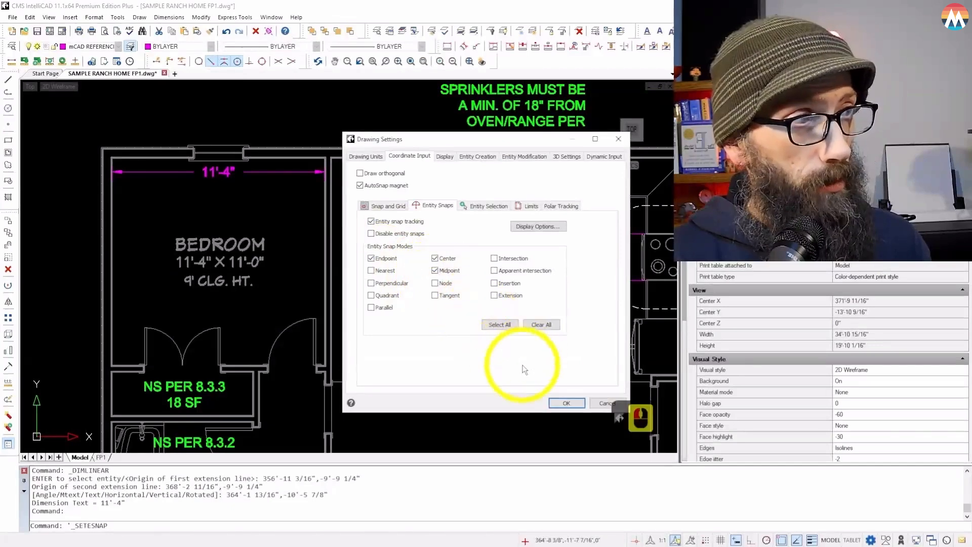
left_click(567, 403)
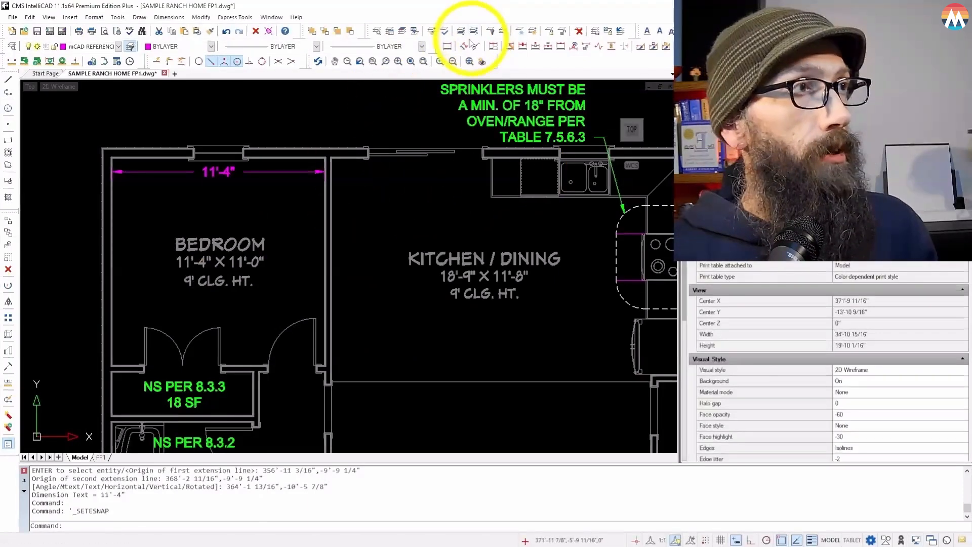
- Add a vertical linear dimension between the upper-left bedroom's lower and upper inner corners, placed just inside its outer side wall
left_click(449, 46)
scroll(113, 349, "up", 7)
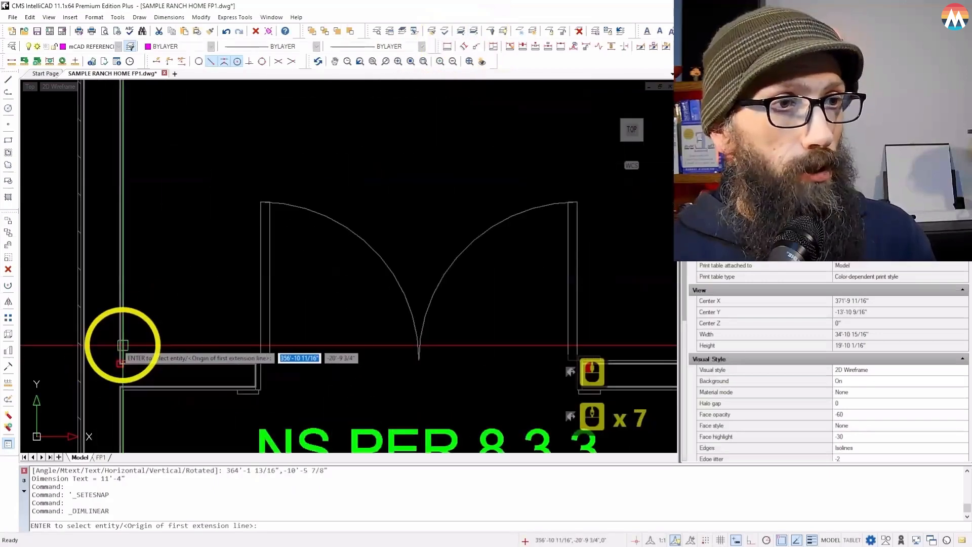
left_click(123, 345)
scroll(119, 354, "down", 9)
scroll(136, 169, "up", 10)
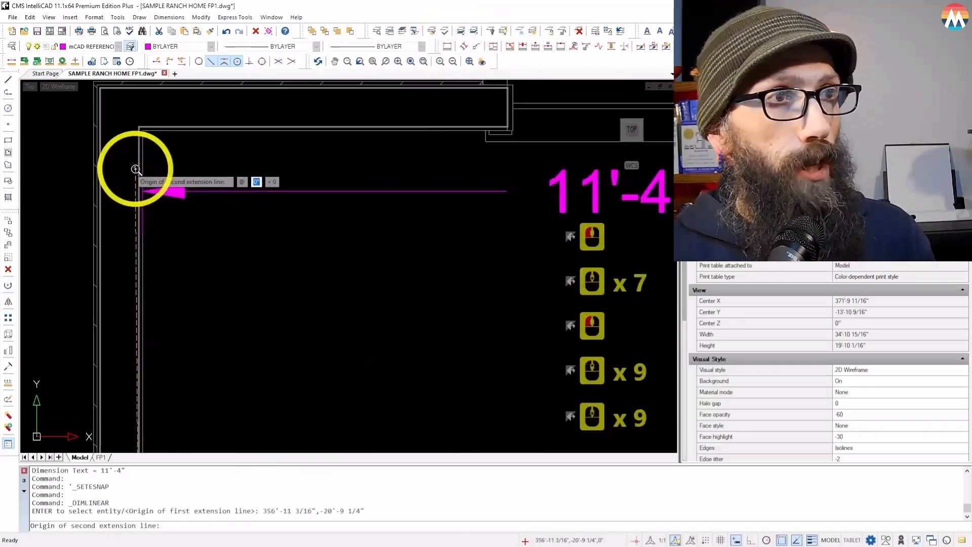
left_click(154, 125)
scroll(149, 140, "down", 9)
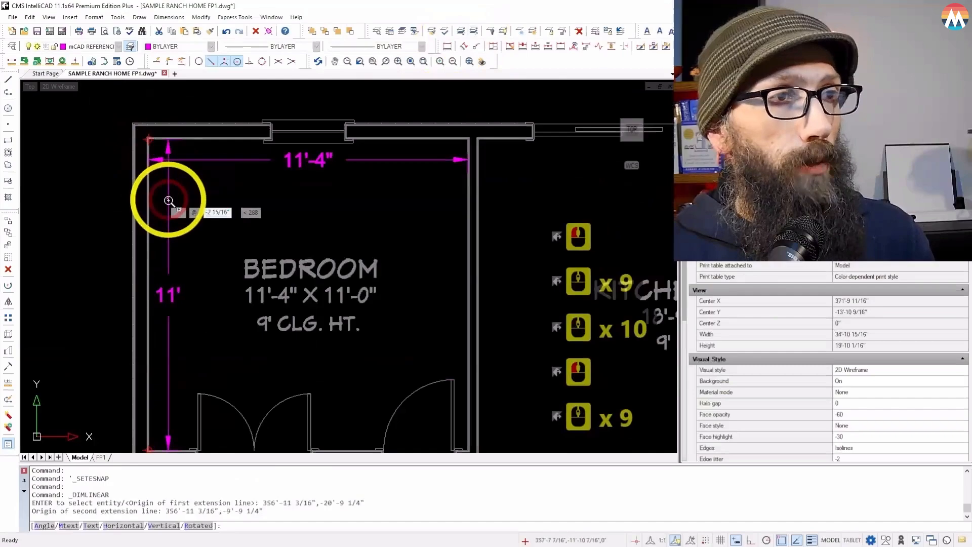
left_click(171, 206)
- Add a horizontal linear dimension across the Kitchen / Dining room between its upper inner wall corners, aligned just below the exterior wall
scroll(148, 177, "down", 5)
left_click(451, 61)
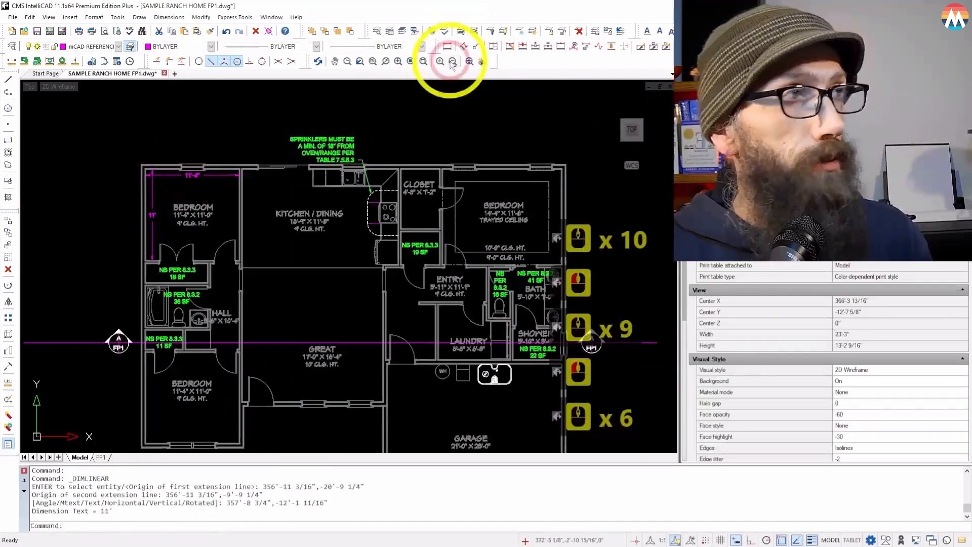
left_click(447, 46)
scroll(251, 170, "up", 10)
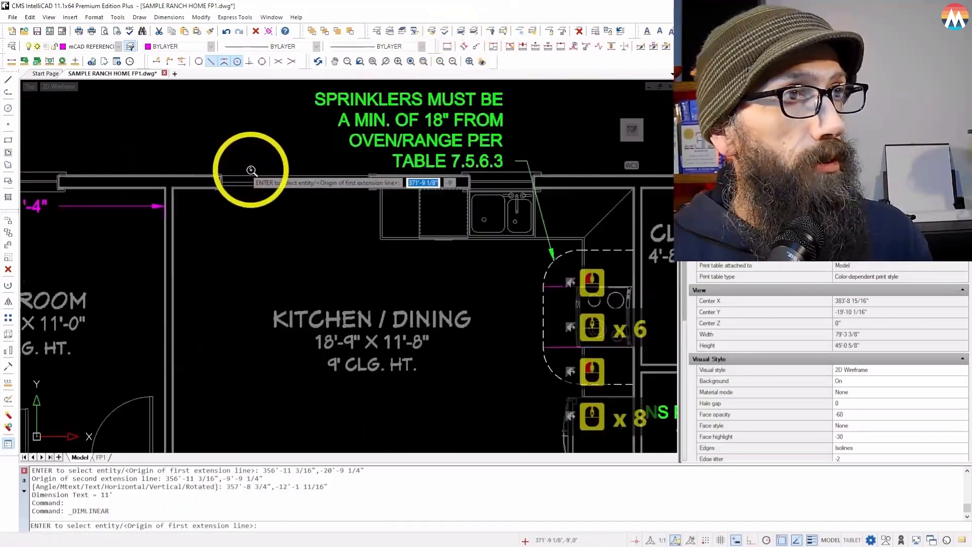
left_click(130, 204)
scroll(412, 206, "down", 6)
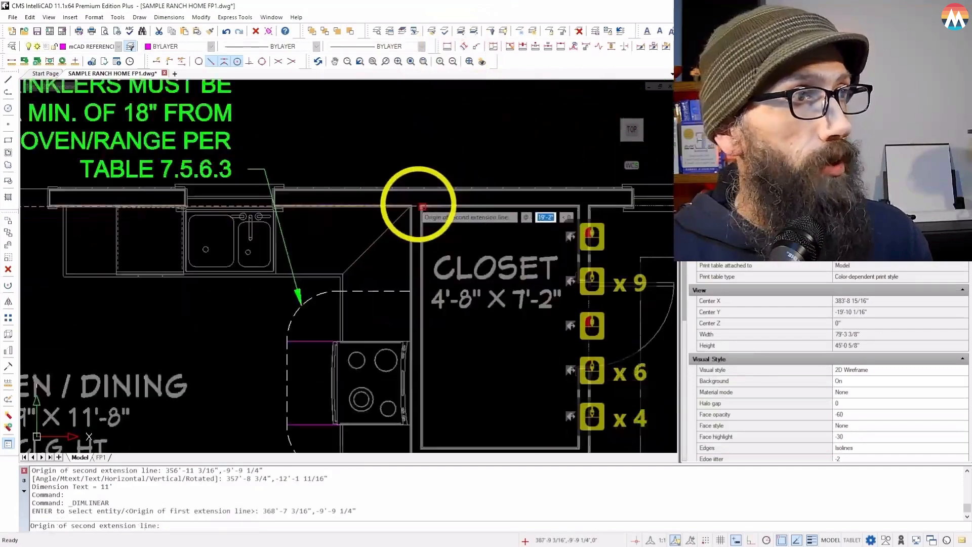
scroll(375, 217, "up", 8)
left_click(375, 218)
scroll(477, 207, "down", 5)
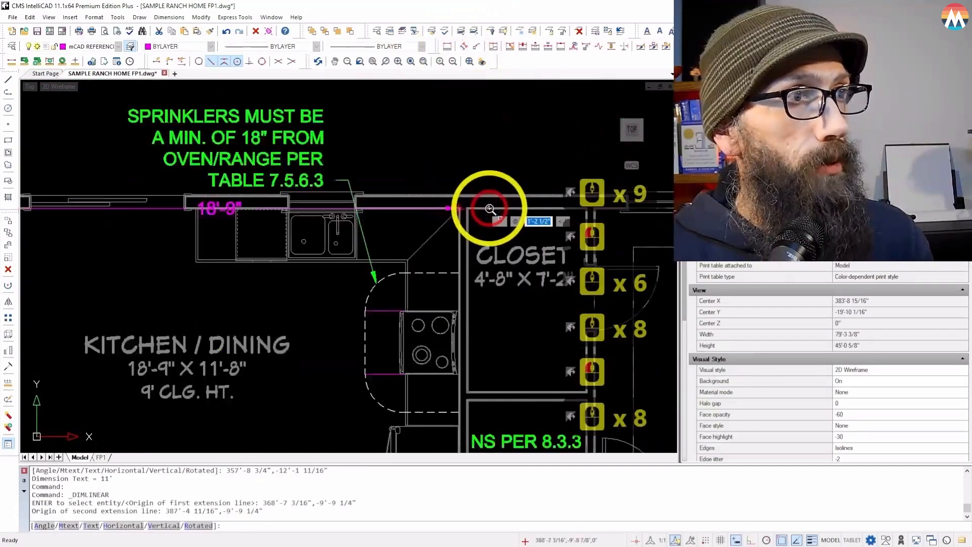
scroll(81, 225, "up", 8)
scroll(80, 225, "up", 1)
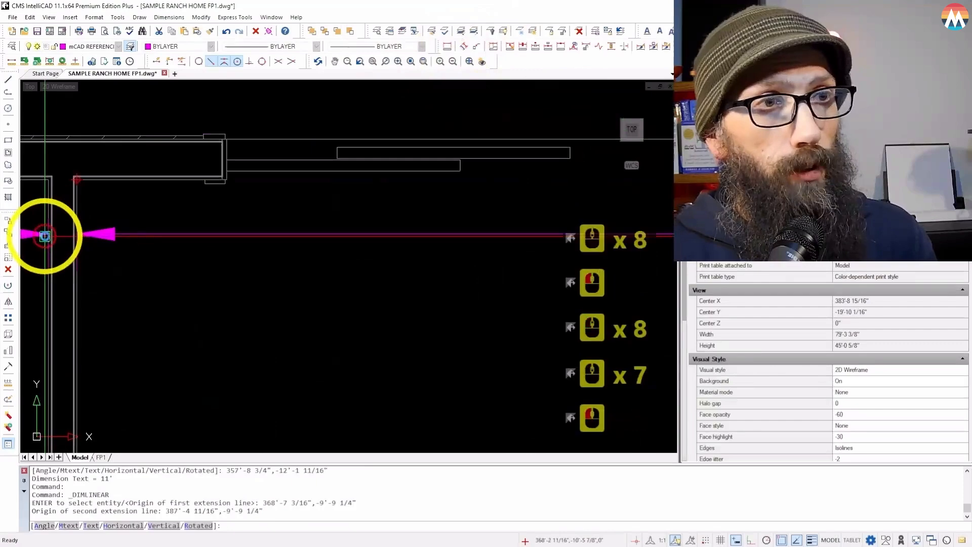
left_click(44, 236)
scroll(189, 223, "down", 13)
- Add a horizontal linear dimension across the upper-right trayed-ceiling bedroom between its upper inner wall corners, placed just below the exterior wall
scroll(450, 132, "up", 2)
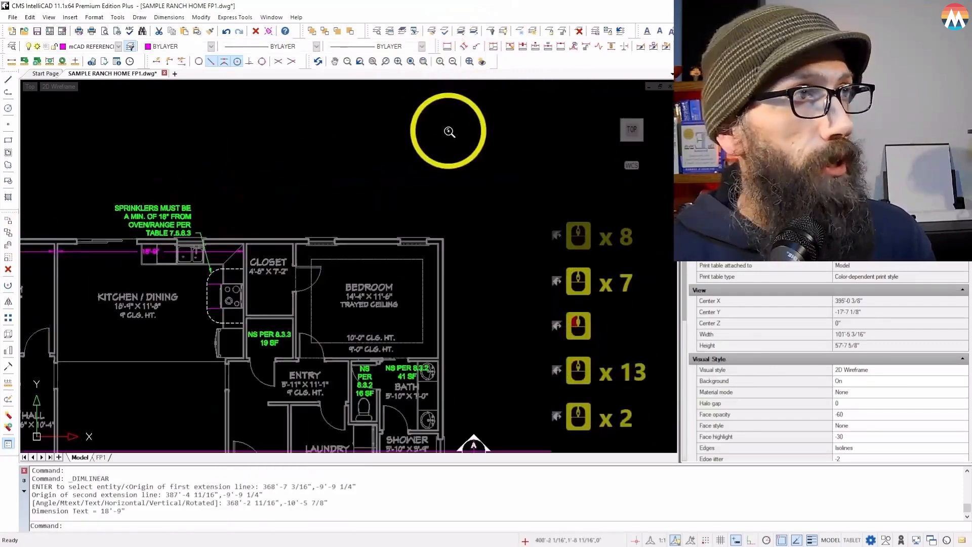
left_click(449, 47)
scroll(346, 245, "up", 6)
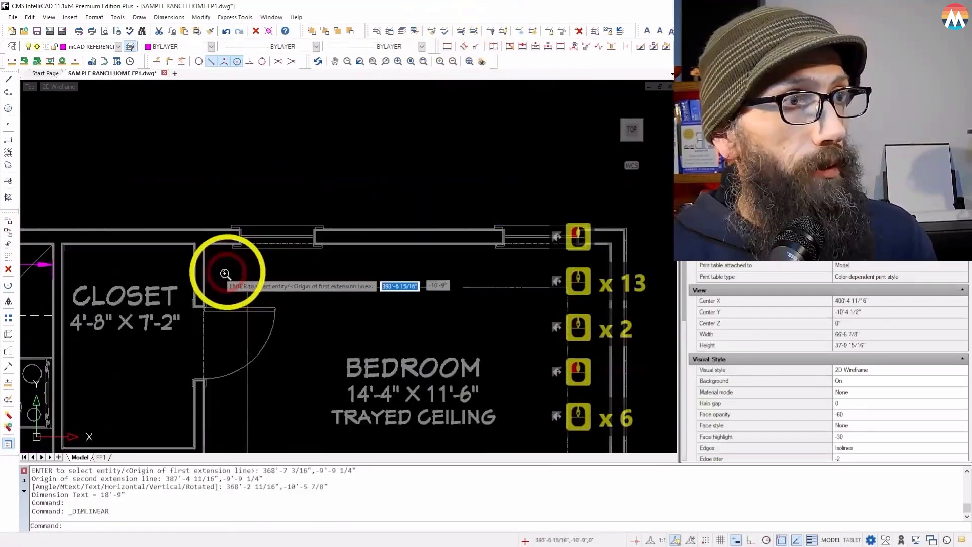
scroll(184, 260, "up", 2)
left_click(186, 226)
scroll(165, 237, "down", 5)
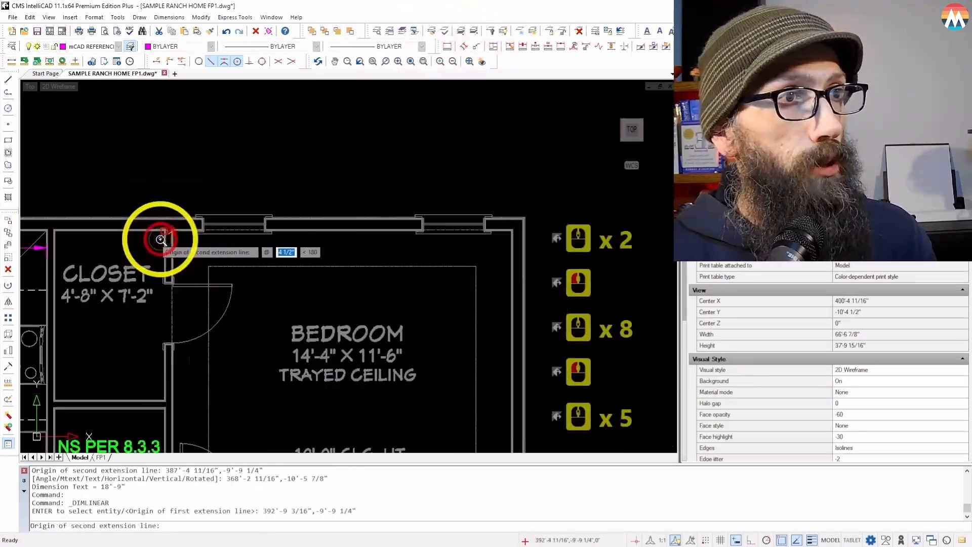
scroll(161, 240, "down", 4)
scroll(304, 230, "up", 7)
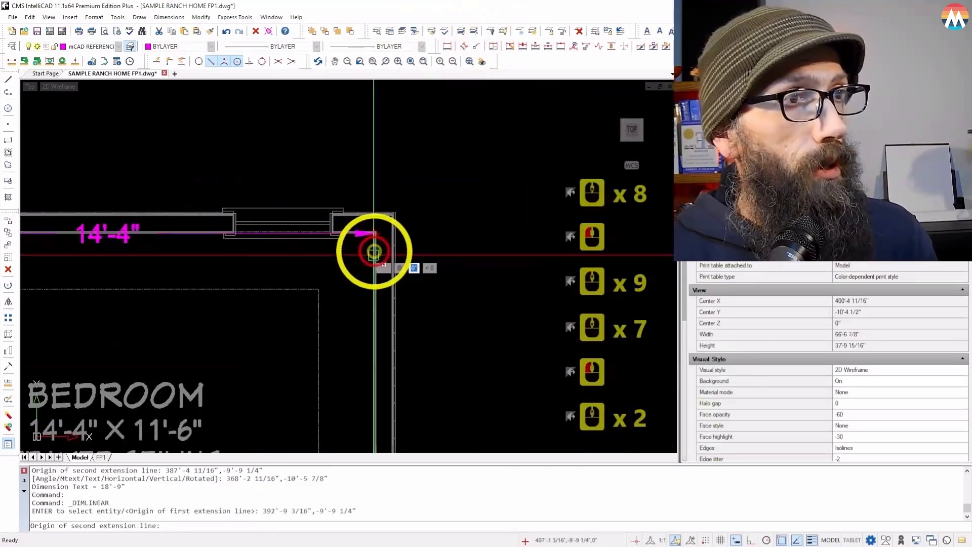
left_click(374, 252)
scroll(374, 251, "down", 2)
left_click(237, 256)
scroll(393, 216, "down", 5)
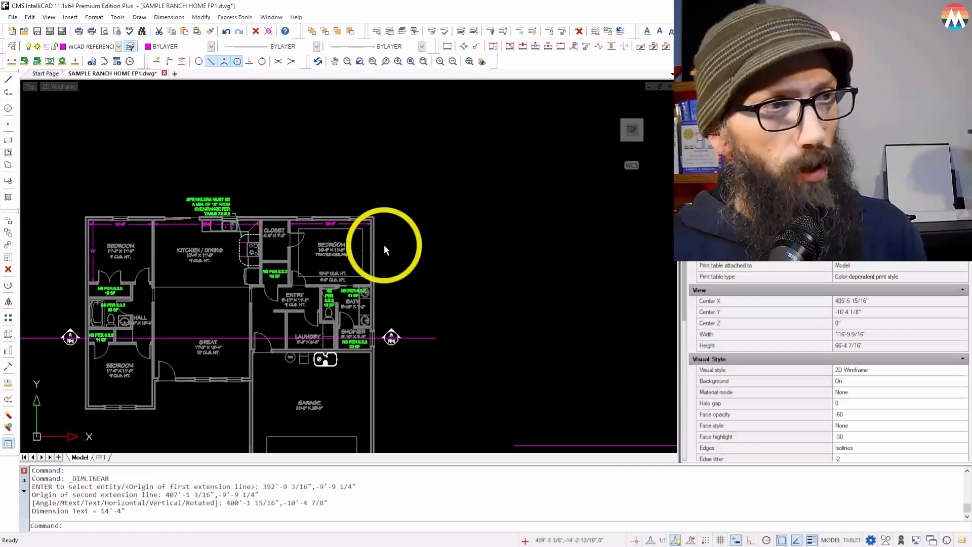
- Add a horizontal linear dimension across the lower-left bedroom between its lower inner wall corners, placed just above the exterior window wall
scroll(383, 182, "down", 1)
scroll(142, 413, "up", 2)
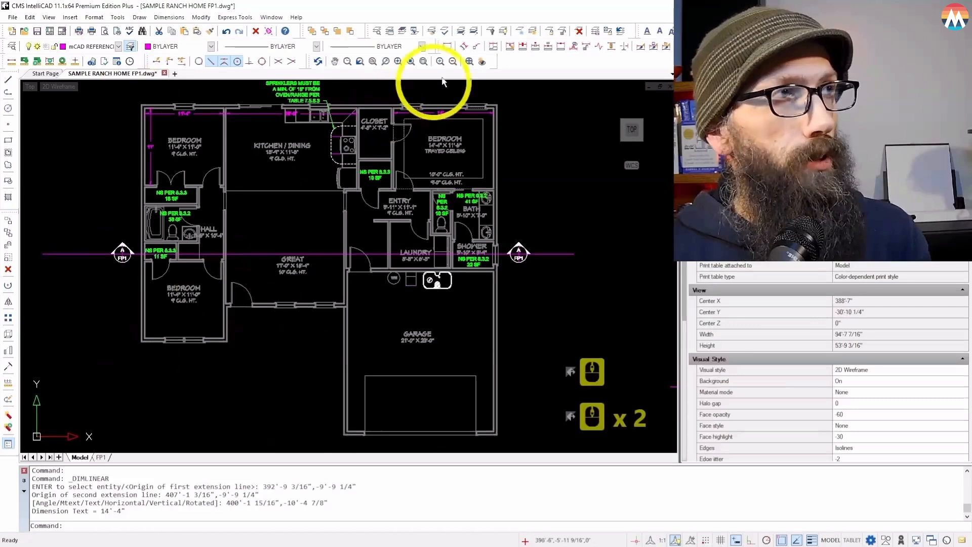
left_click(447, 46)
scroll(158, 334, "up", 9)
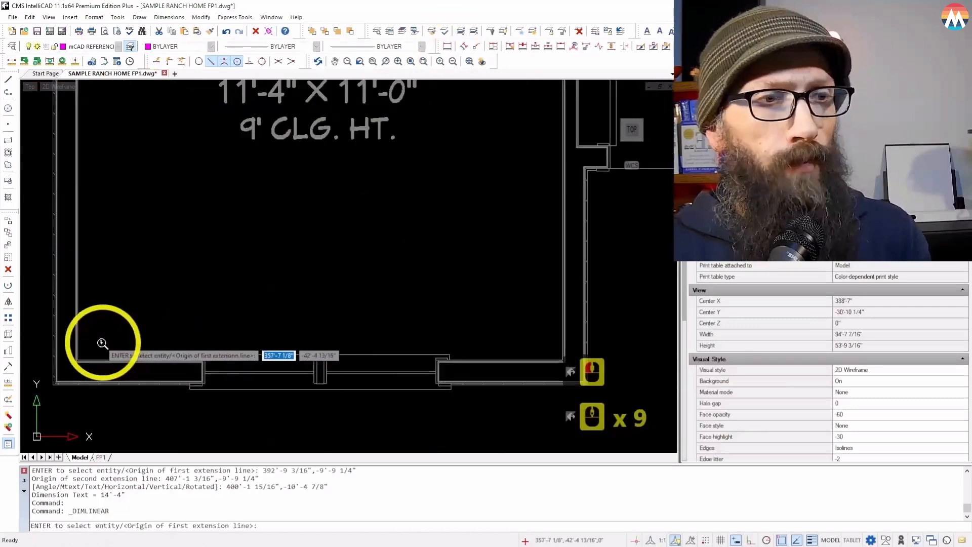
left_click(72, 350)
scroll(252, 352, "down", 3)
scroll(335, 356, "up", 6)
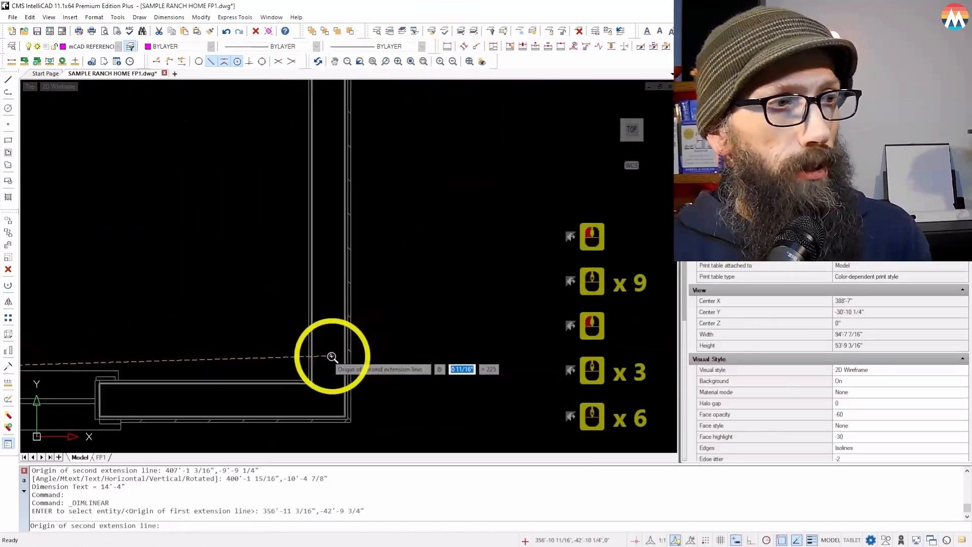
left_click(318, 358)
scroll(265, 358, "down", 8)
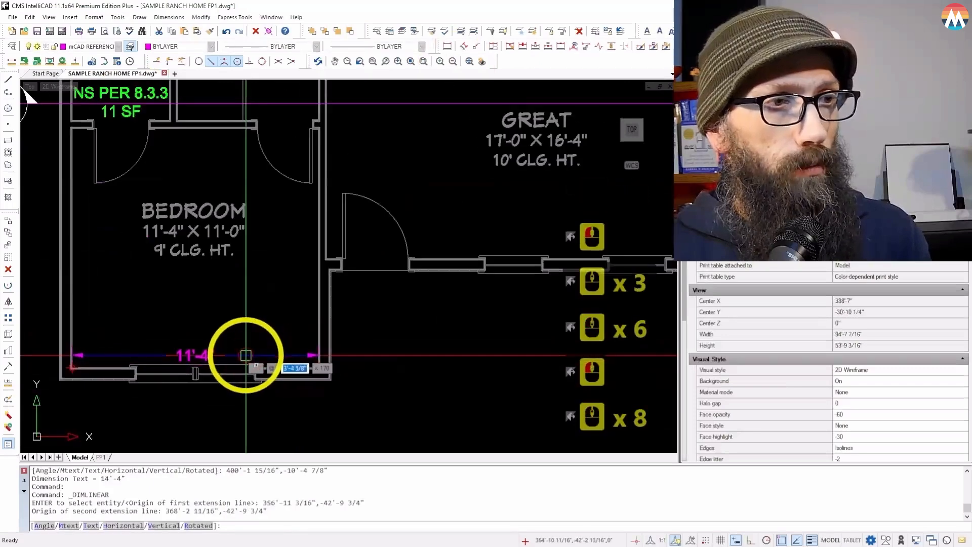
left_click(246, 356)
- Add a vertical linear dimension between the lower-left bedroom's lower and upper inner corners, placed just inside its outer side wall
left_click(448, 46)
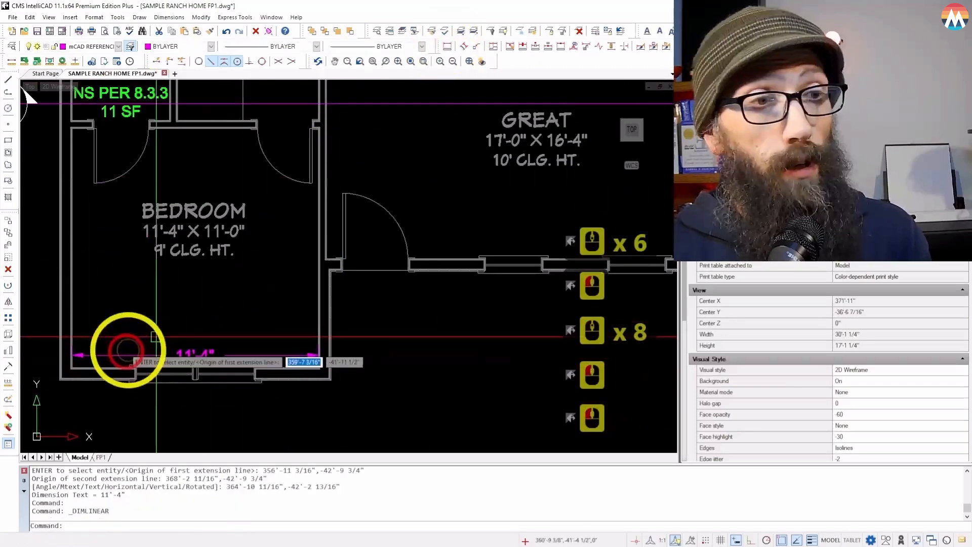
scroll(76, 360, "up", 4)
left_click(72, 369)
scroll(130, 408, "down", 7)
scroll(76, 224, "up", 6)
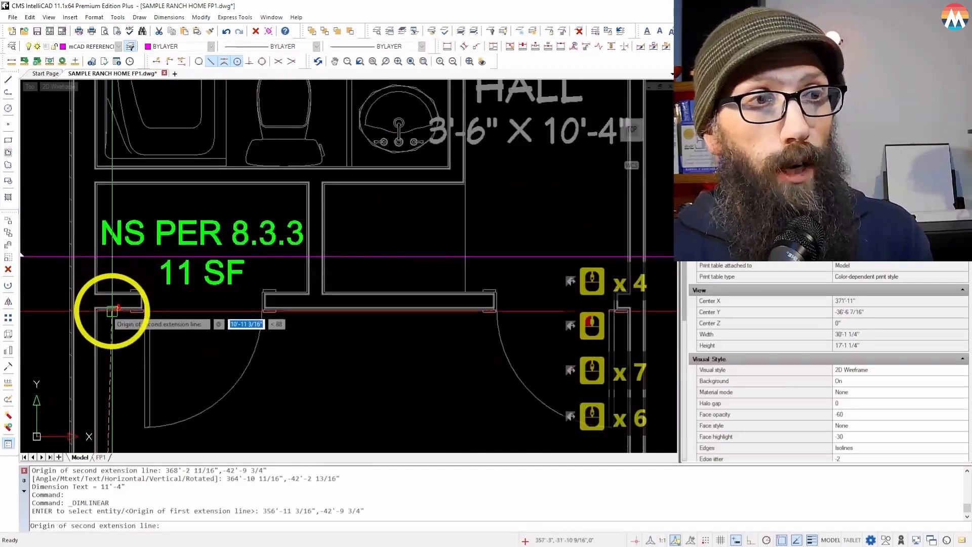
left_click(104, 305)
scroll(105, 306, "down", 8)
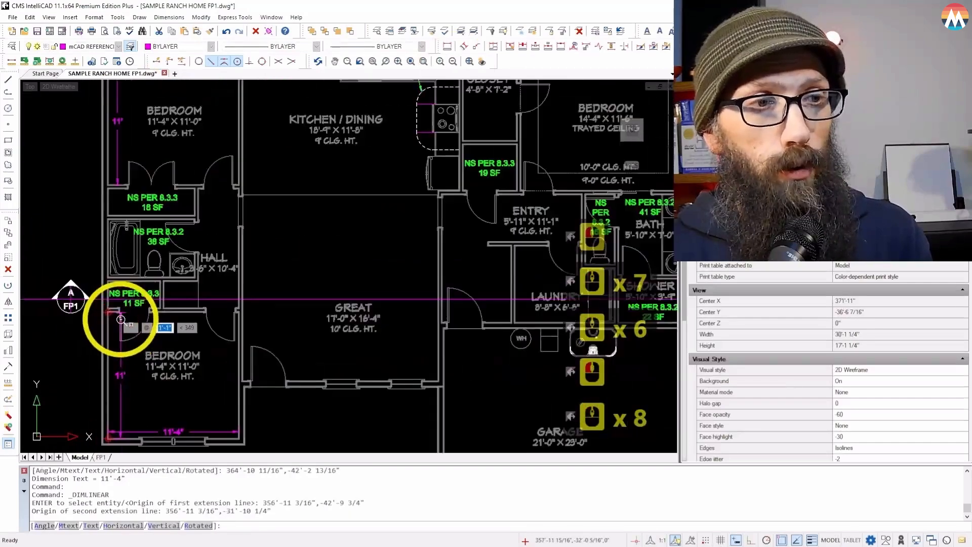
scroll(113, 361, "up", 3)
left_click(114, 363)
scroll(113, 360, "down", 5)
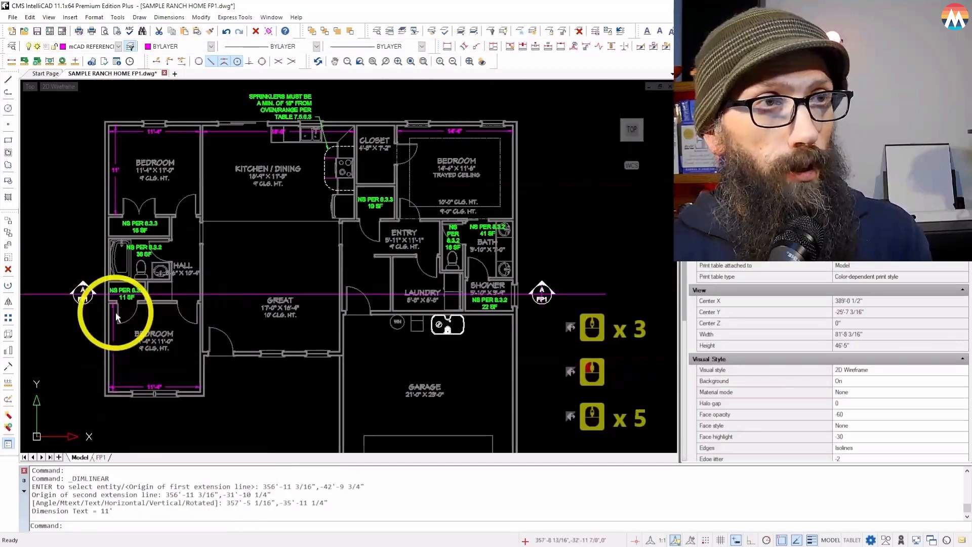
- Add a second horizontal linear dimension across the lower-left bedroom between its upper inner corners, placed just below the closet wall
scroll(210, 289, "up", 2)
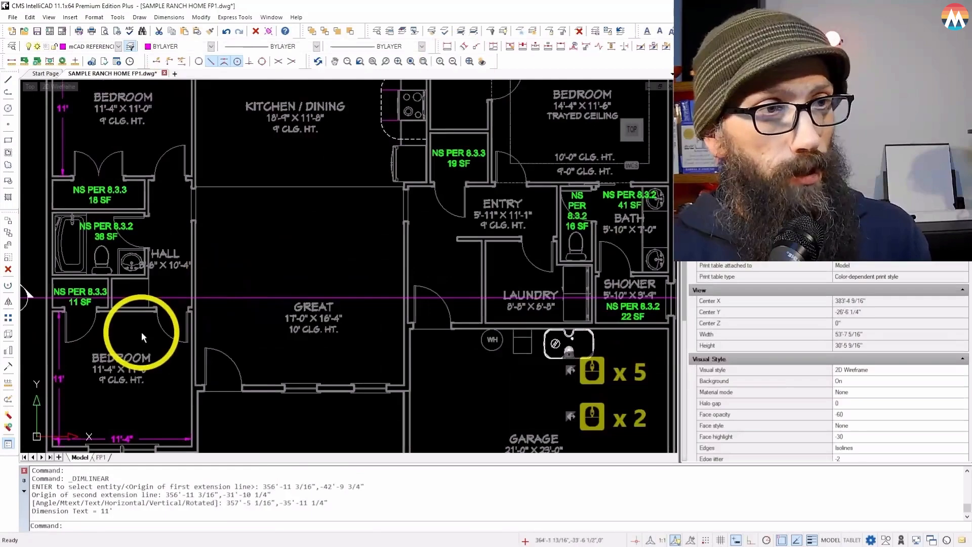
left_click(447, 47)
scroll(46, 326, "up", 7)
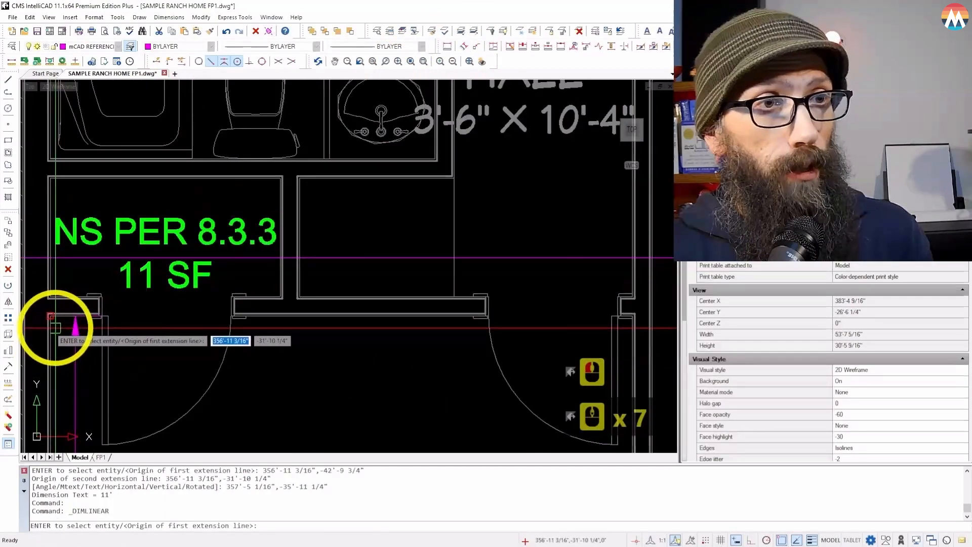
left_click(56, 328)
scroll(59, 326, "down", 4)
scroll(256, 325, "up", 5)
scroll(255, 294, "up", 1)
left_click(256, 294)
scroll(245, 282, "down", 7)
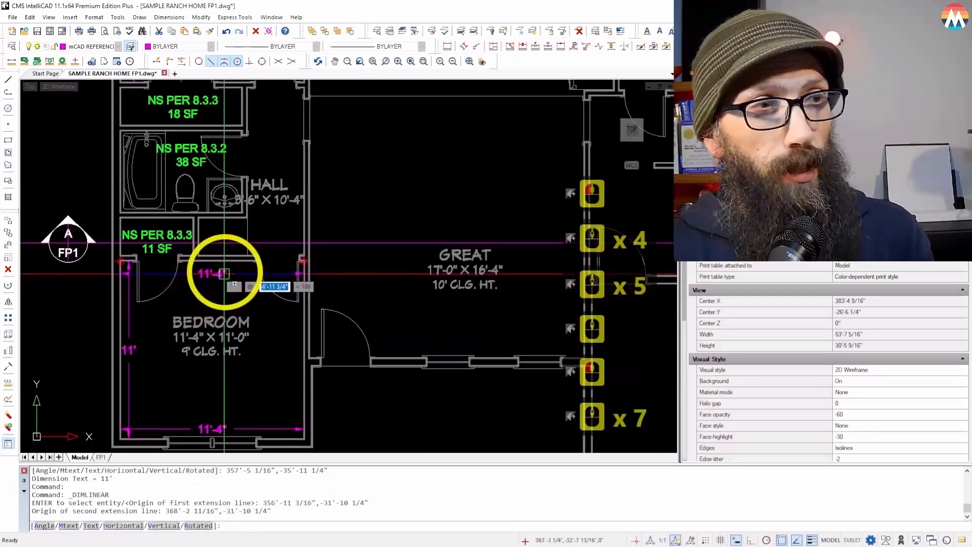
left_click(225, 274)
- Delete the horizontal dimension just below the lower-left bedroom's closet wall
left_click(211, 276)
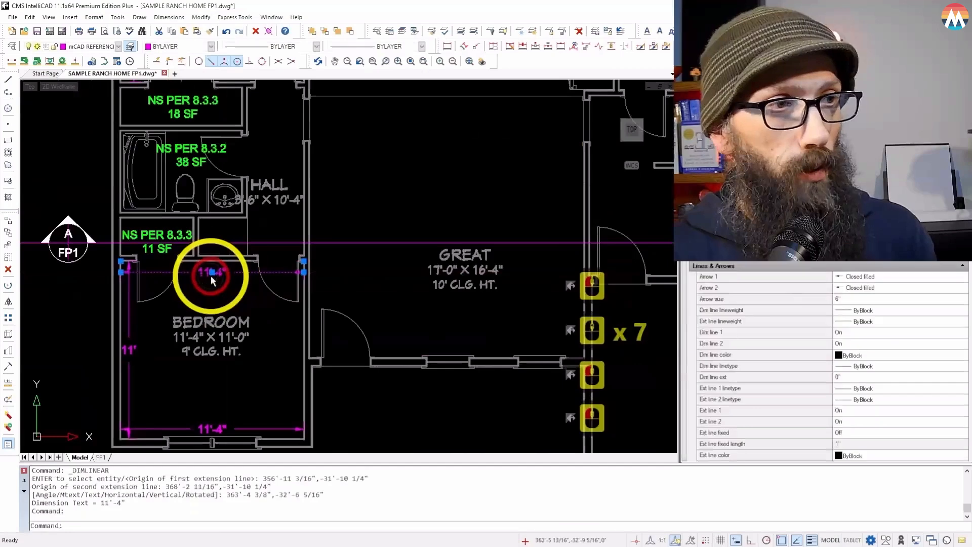
key("Delete")
scroll(197, 286, "down", 5)
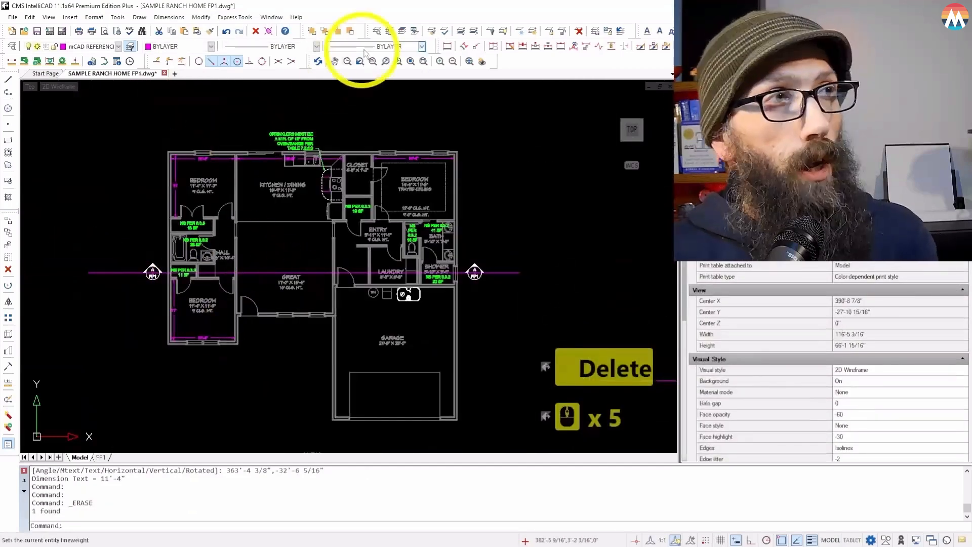
- Add a horizontal linear dimension across the Great room between its lower inner wall corners, placed just above the front window wall
left_click(436, 46)
scroll(256, 314, "up", 9)
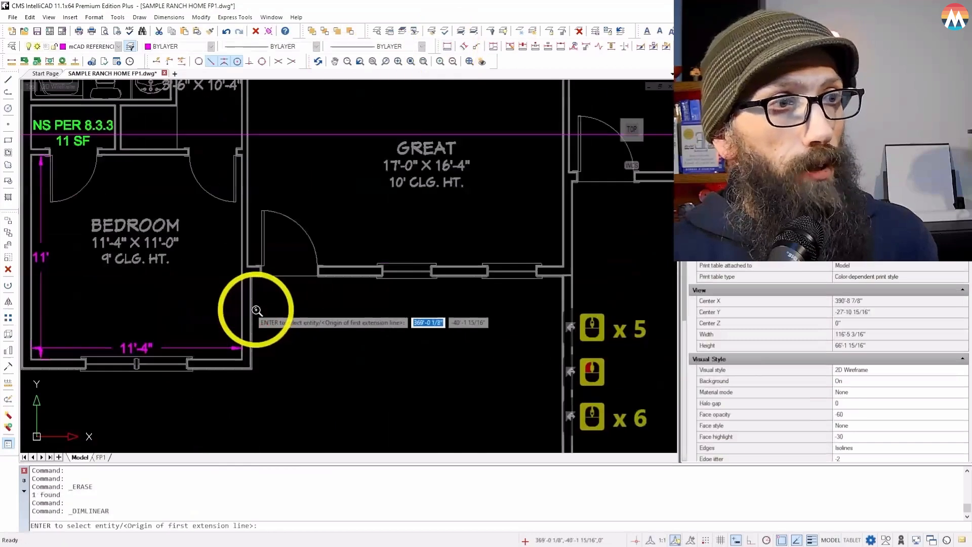
scroll(244, 222, "up", 3)
left_click(234, 212)
scroll(234, 212, "down", 8)
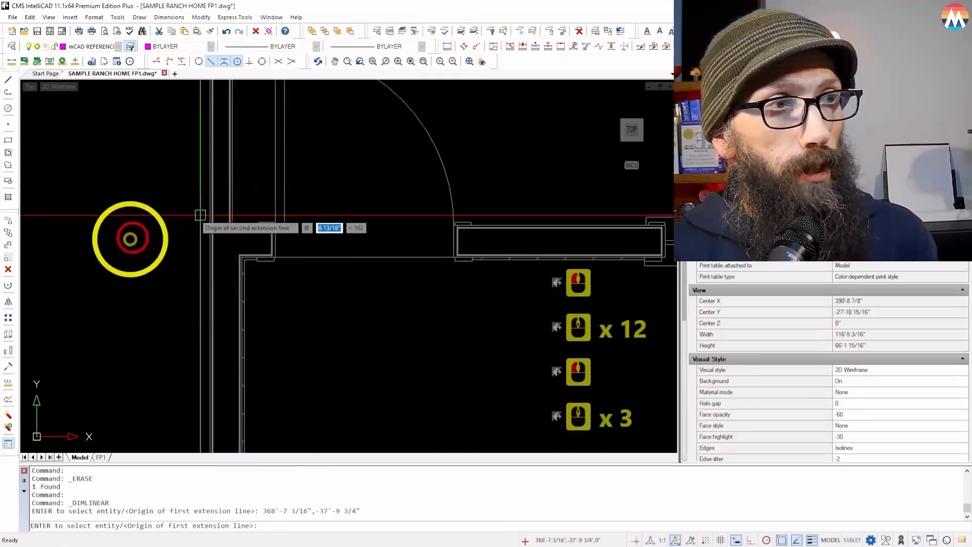
scroll(380, 239, "up", 6)
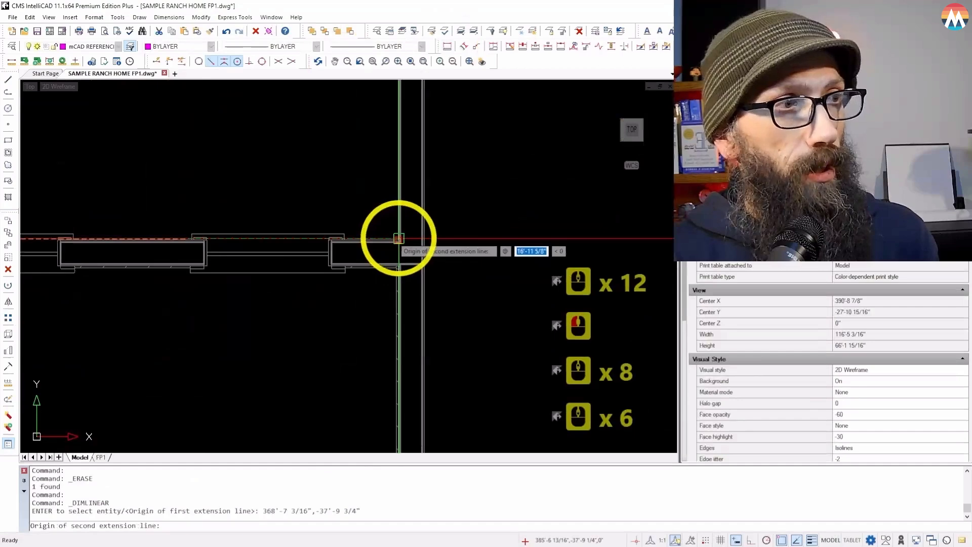
left_click(398, 238)
scroll(398, 238, "down", 4)
scroll(399, 238, "down", 3)
scroll(291, 233, "up", 4)
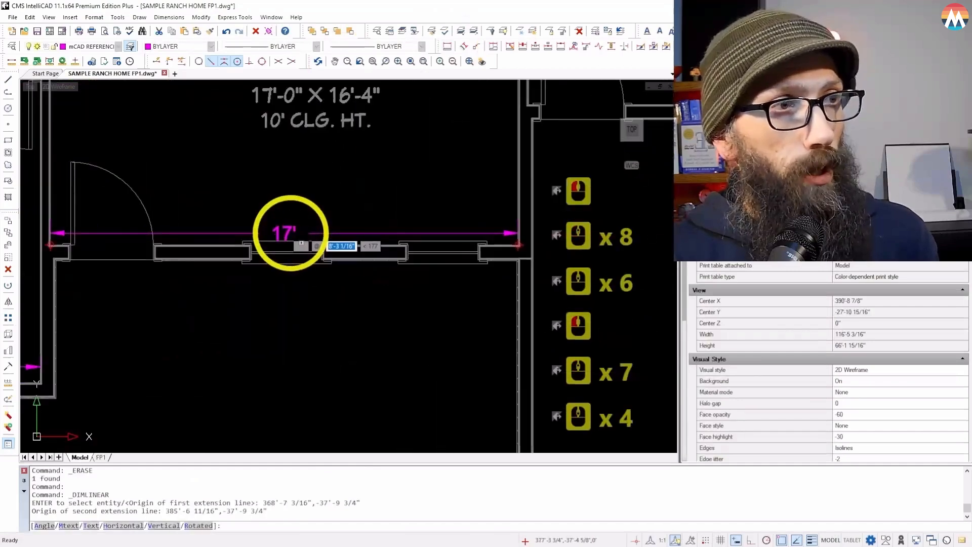
left_click(291, 229)
scroll(229, 333, "down", 2)
scroll(229, 333, "down", 1)
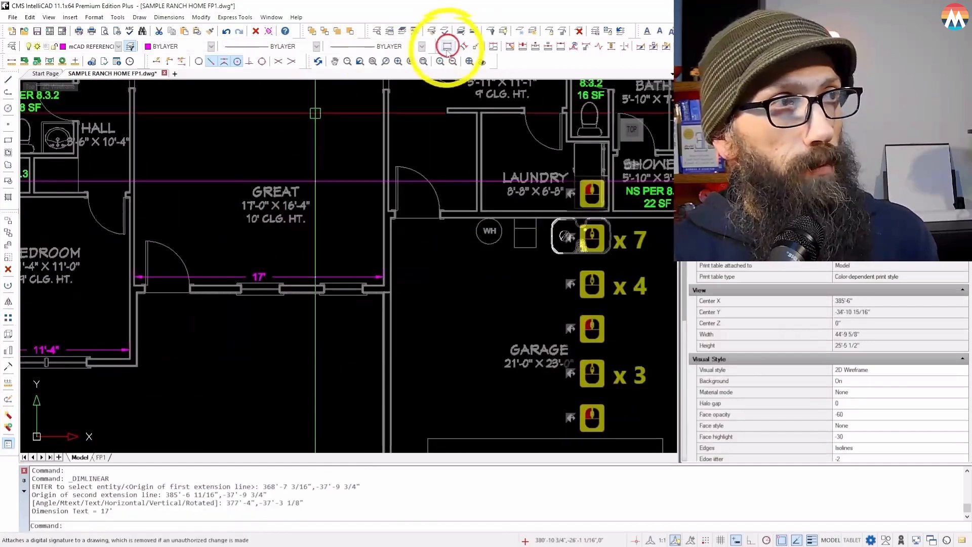
- Add a vertical linear dimension from the Great room's lower-left inner corner to the kitchen dividing line, placed just inside the left wall
left_click(448, 47)
scroll(185, 256, "up", 9)
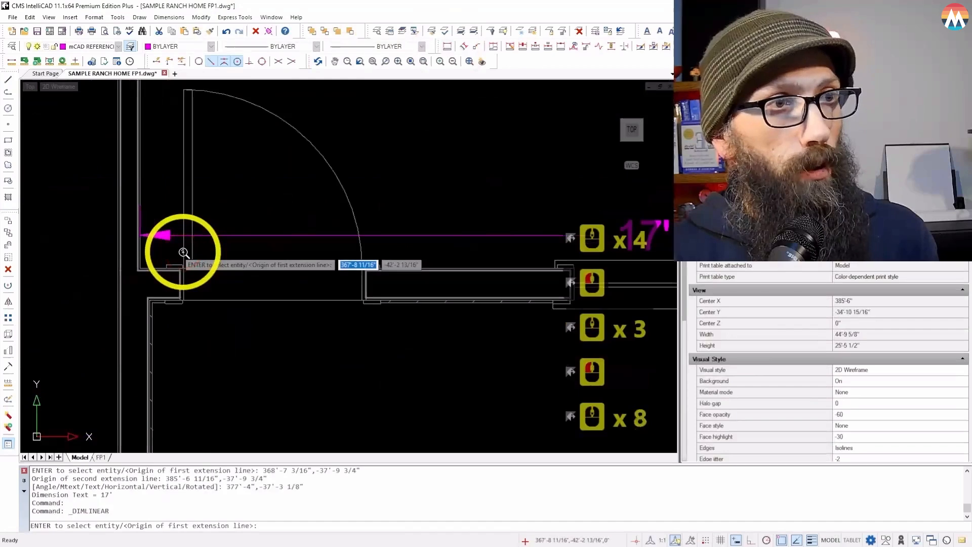
left_click(116, 274)
scroll(119, 304, "down", 12)
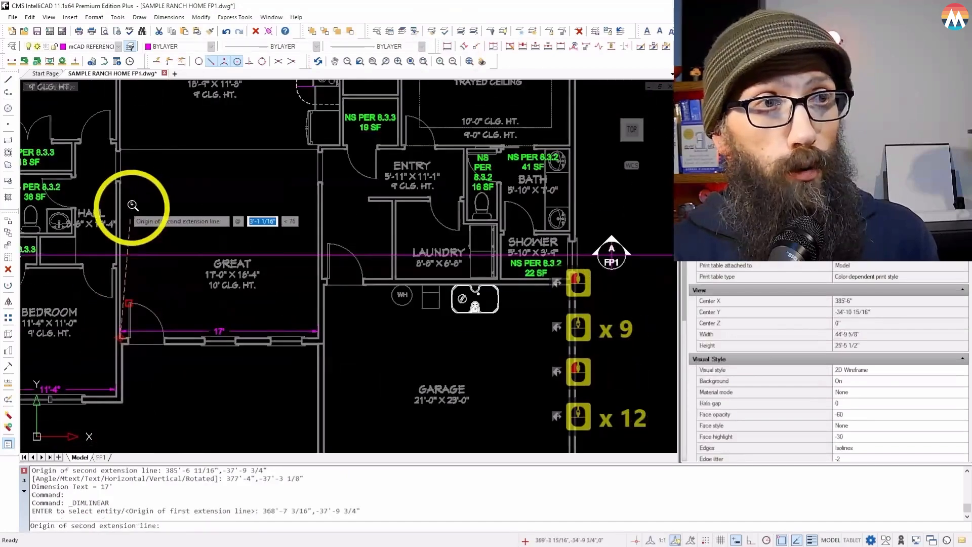
scroll(129, 177, "up", 4)
left_click(132, 114)
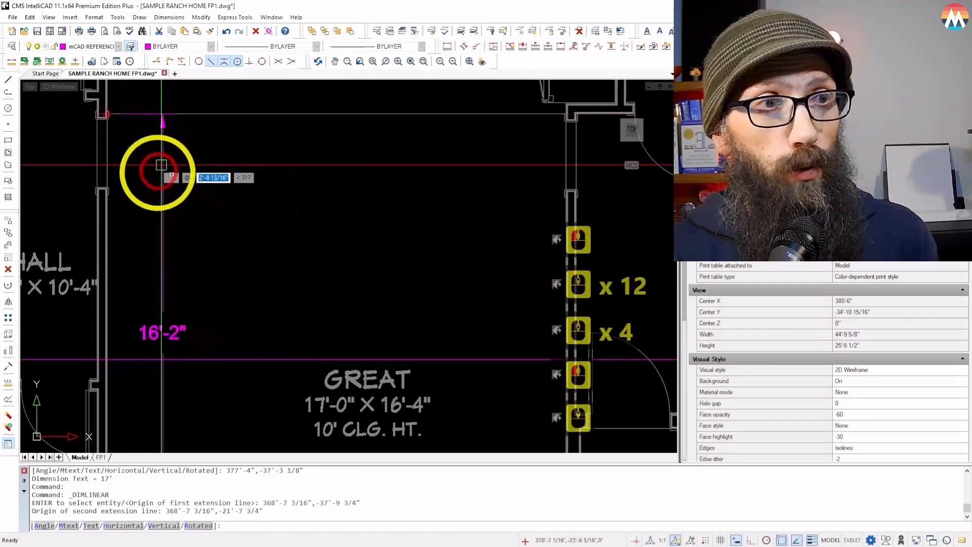
scroll(152, 207, "down", 4)
left_click(147, 212)
scroll(144, 269, "down", 3)
scroll(163, 141, "up", 5)
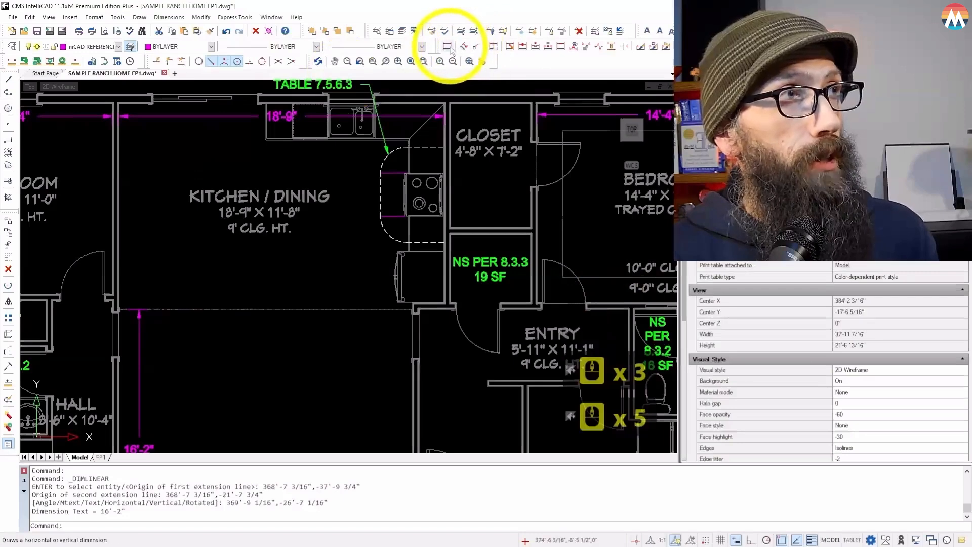
left_click(448, 47)
left_click(117, 309)
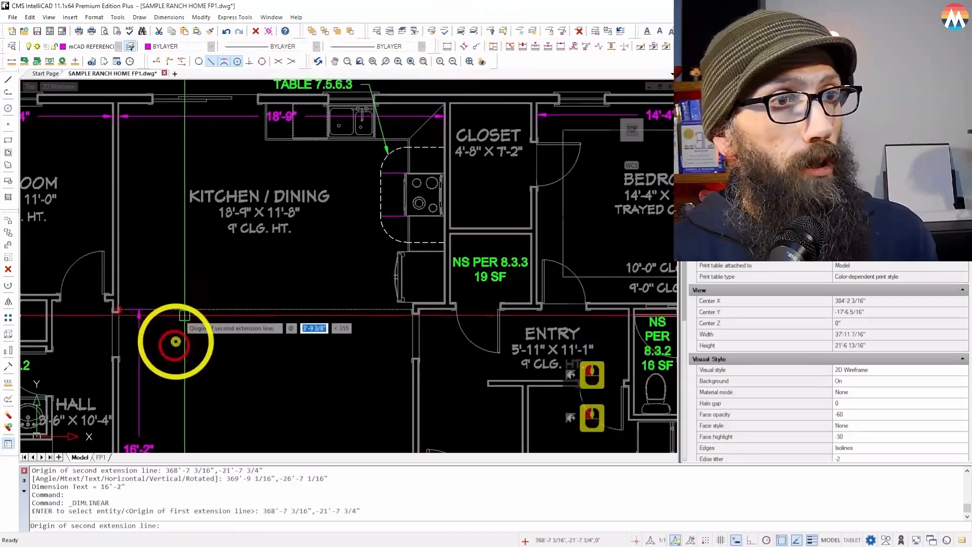
scroll(167, 362, "down", 3)
scroll(152, 233, "up", 8)
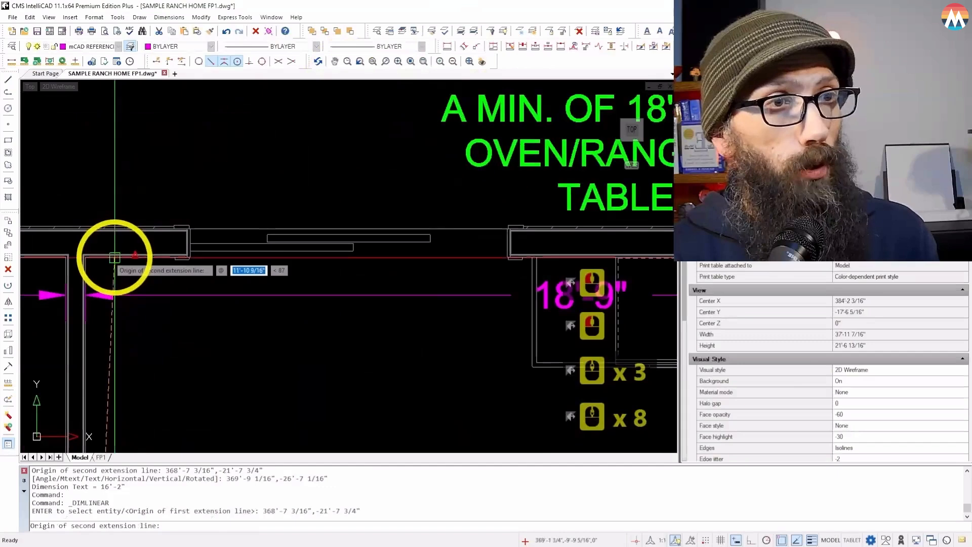
left_click(115, 258)
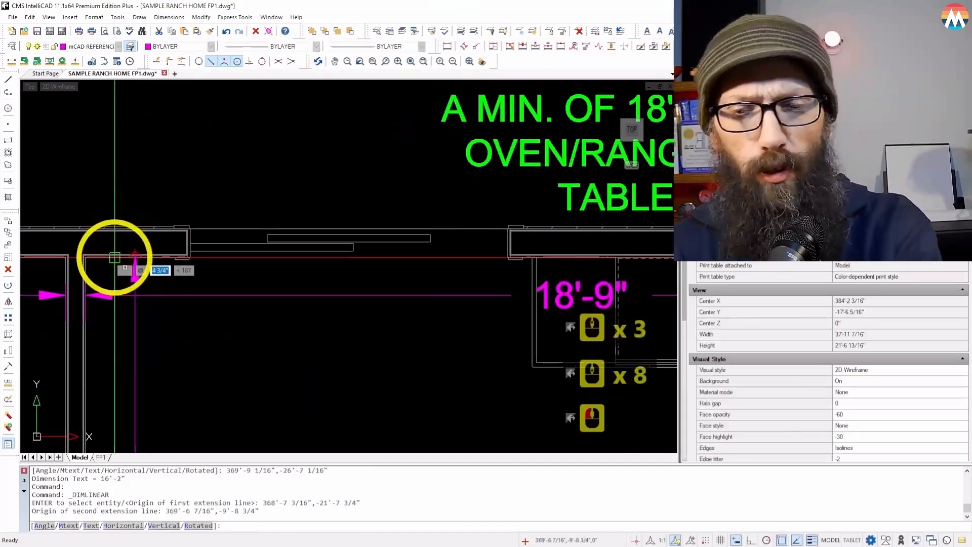
key("Escape")
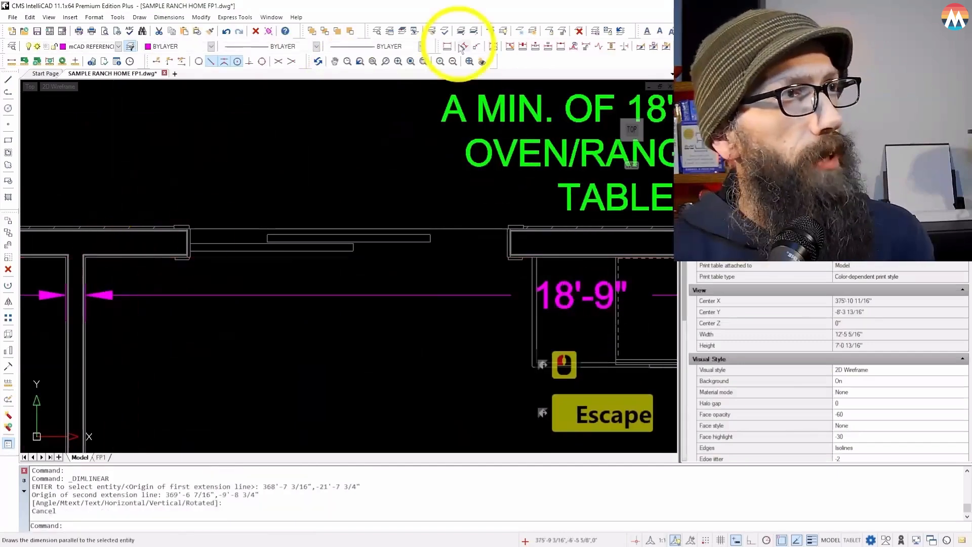
- Add a vertical linear dimension from the kitchen/dining dividing line to the upper wall's inner corner, in line with the Great room's vertical dimension
left_click(449, 47)
scroll(310, 124, "down", 4)
scroll(200, 372, "up", 2)
scroll(217, 375, "up", 6)
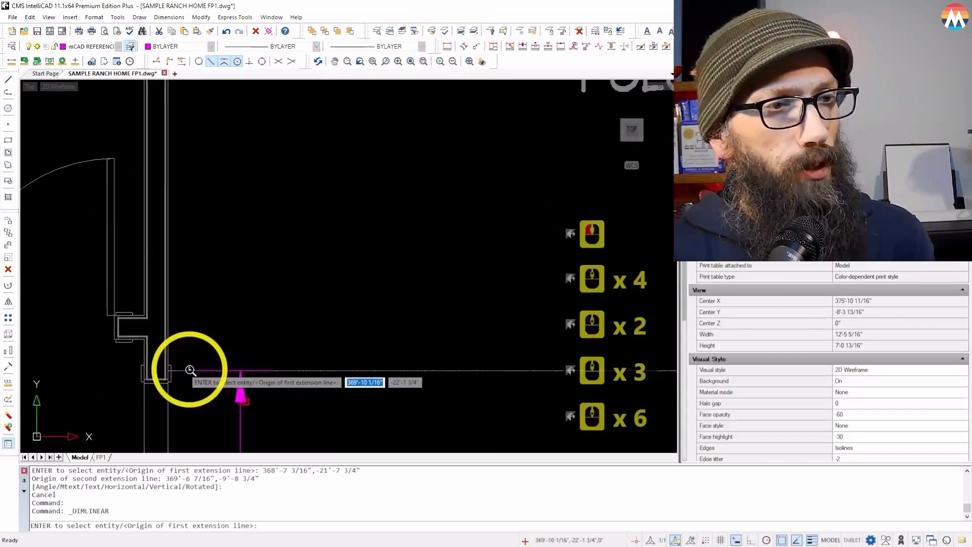
left_click(189, 369)
scroll(184, 375, "down", 12)
scroll(191, 276, "up", 8)
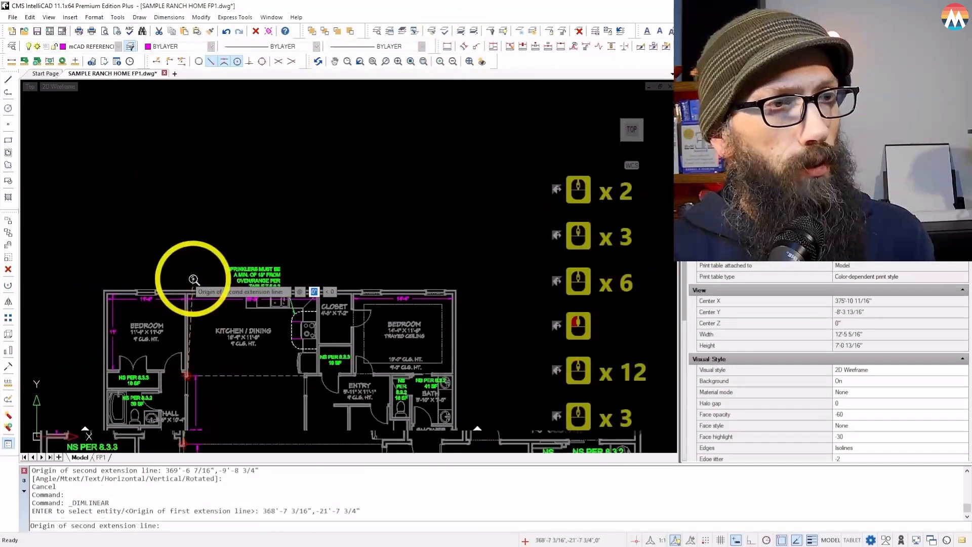
scroll(181, 321, "up", 14)
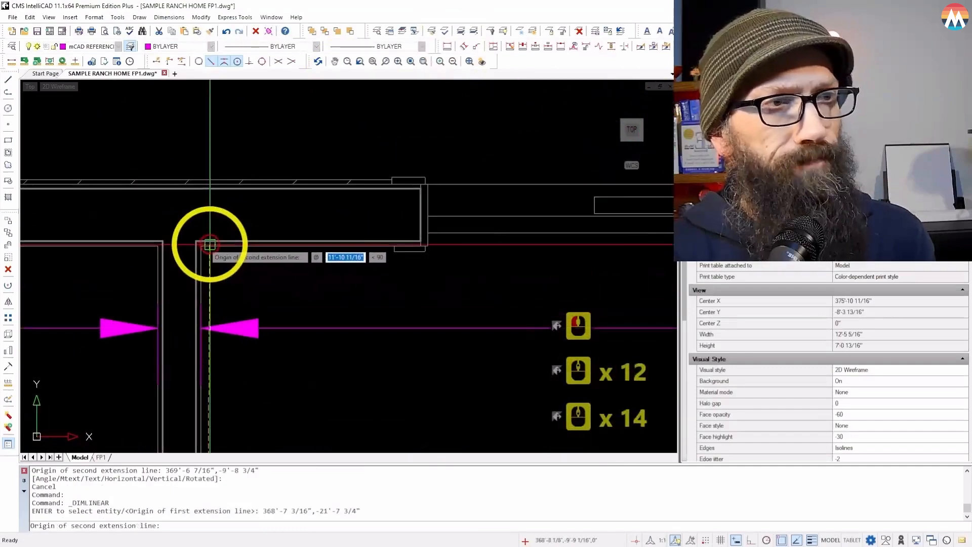
left_click(210, 245)
scroll(210, 245, "down", 13)
scroll(214, 394, "up", 8)
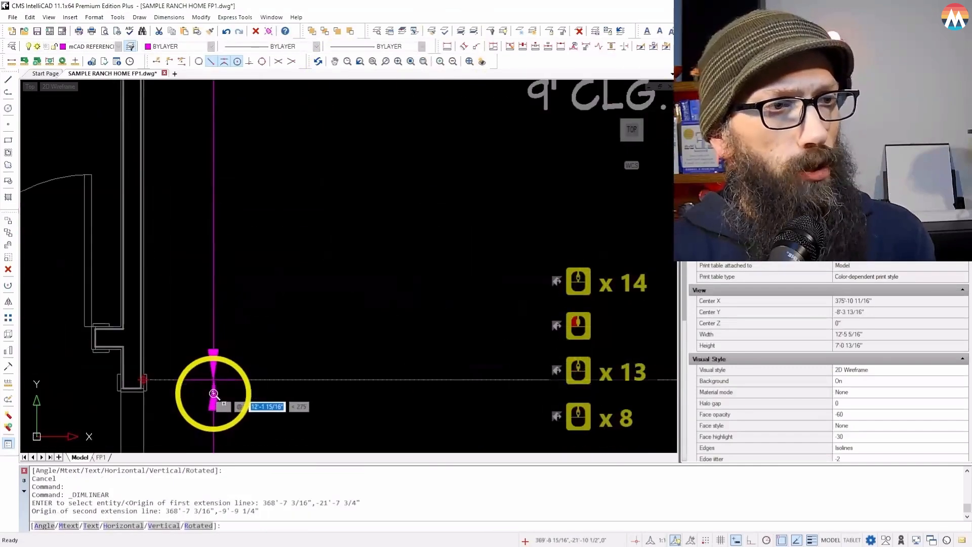
left_click(214, 390)
scroll(203, 380, "down", 7)
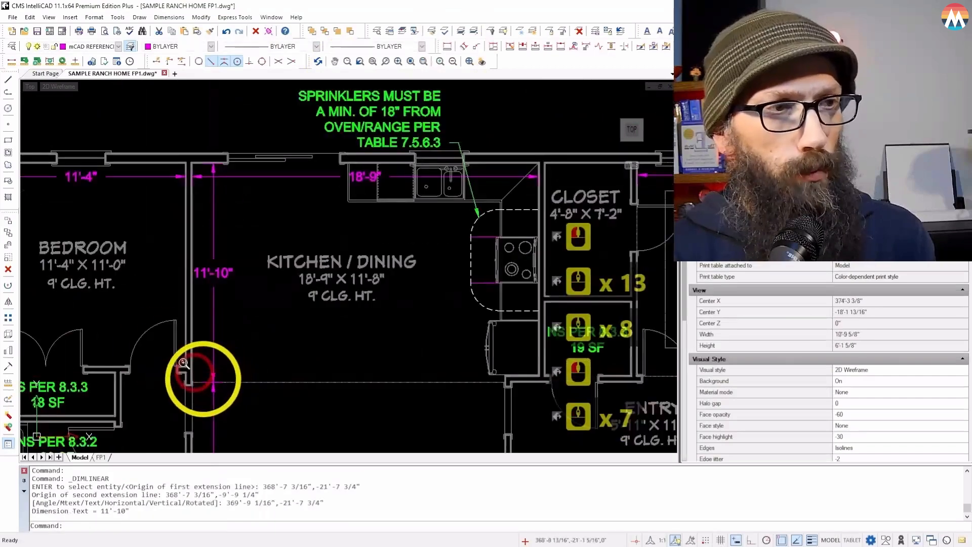
- Add a horizontal linear dimension across the Entry between its upper inner wall corners, placed just below the upper wall
scroll(156, 349, "down", 1)
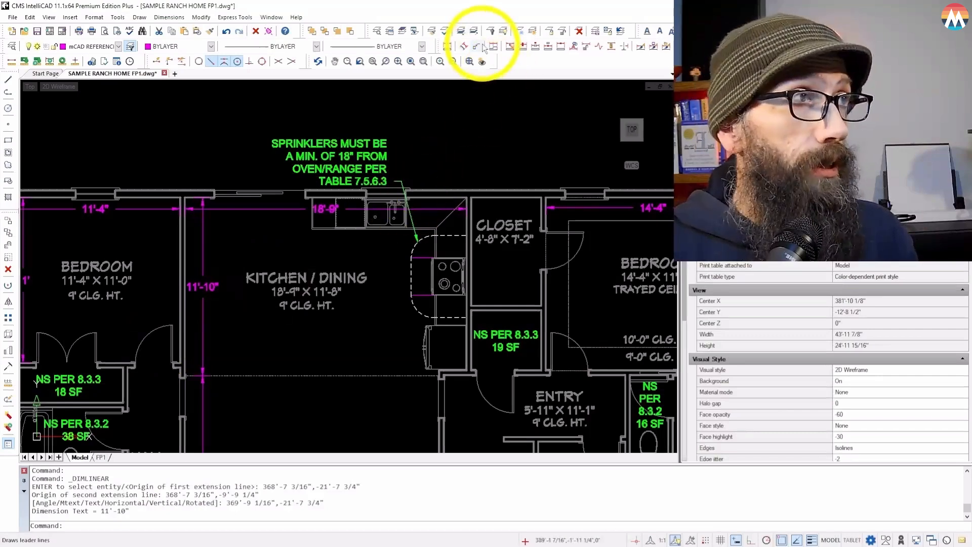
left_click(448, 47)
scroll(216, 195, "down", 3)
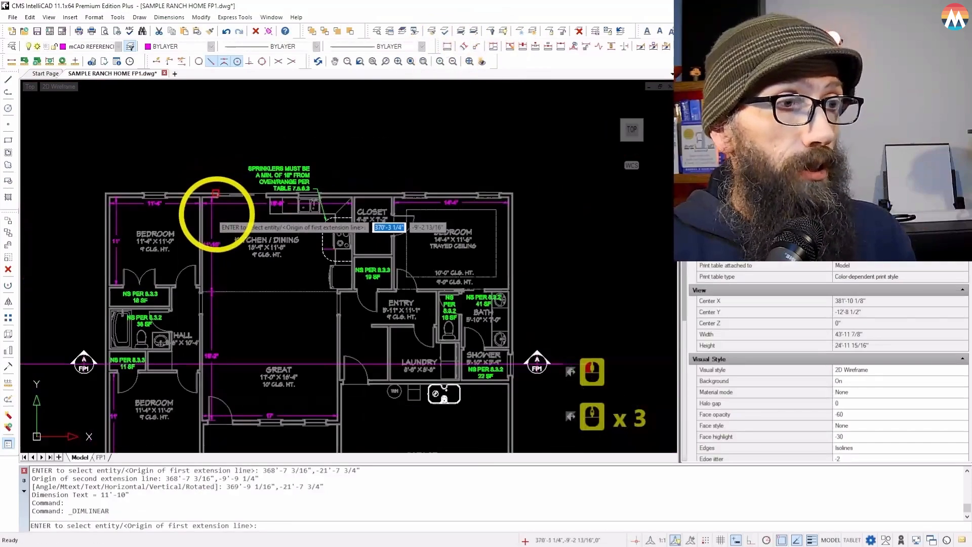
scroll(462, 343, "up", 3)
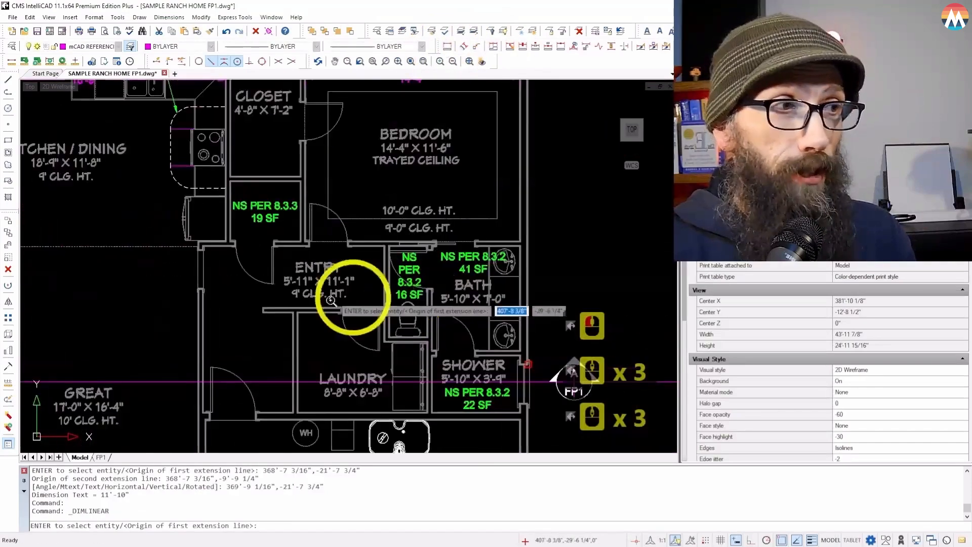
scroll(217, 251, "up", 7)
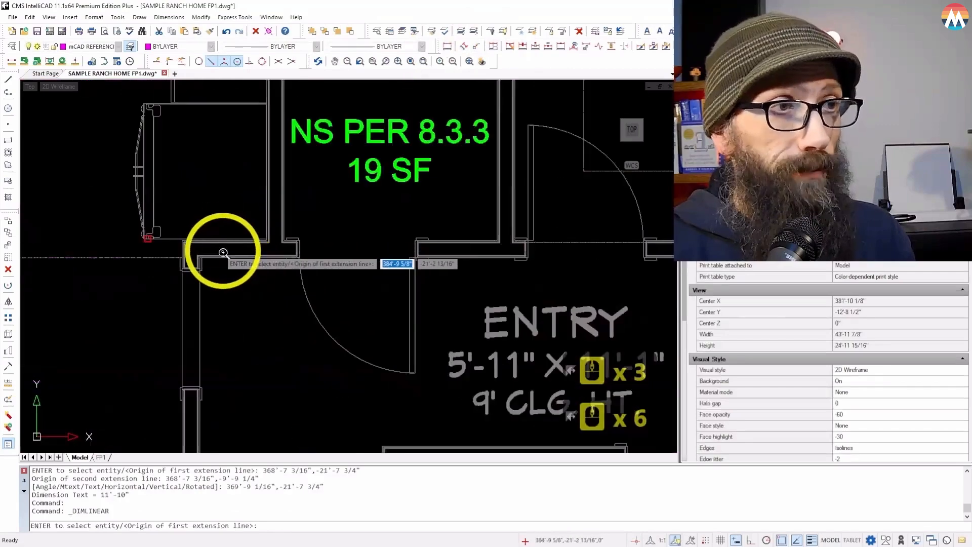
scroll(213, 258, "down", 3)
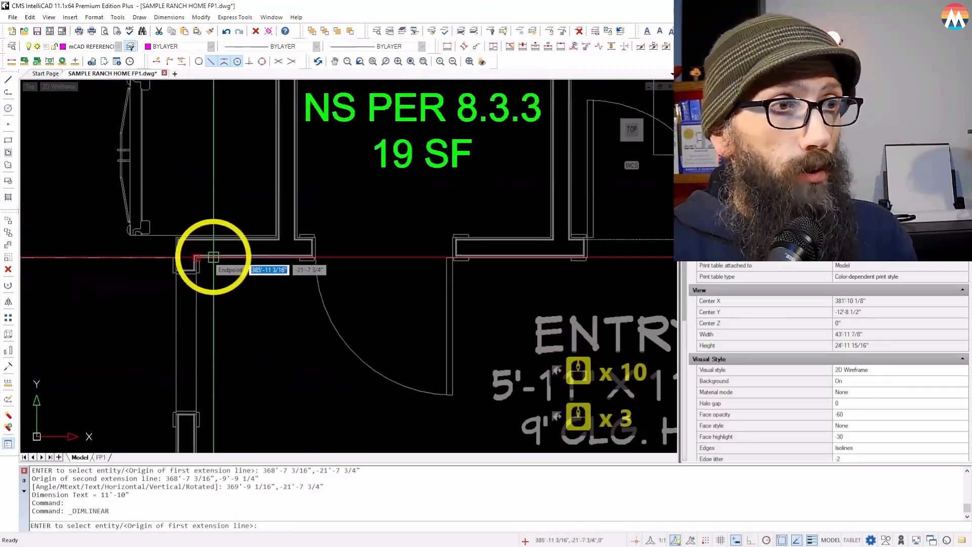
left_click(214, 257)
scroll(152, 265, "down", 6)
scroll(390, 269, "up", 10)
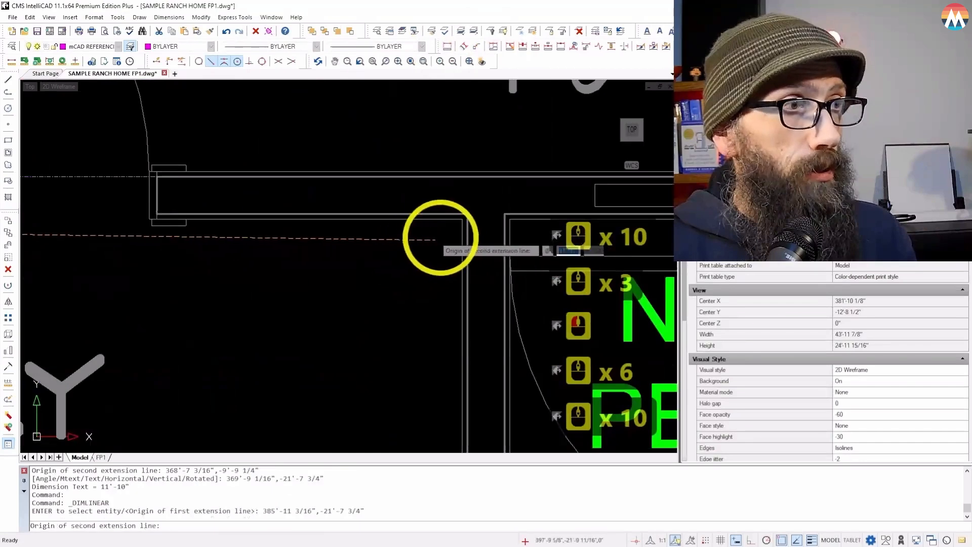
left_click(457, 230)
scroll(458, 229, "up", 4)
left_click(316, 259)
scroll(412, 157, "down", 5)
- Add a vertical linear dimension along the outer face of the Laundry's left wall, from the garage wall to the Laundry's upper wall, placed in the hallway
left_click(413, 32)
scroll(425, 100, "up", 3)
scroll(340, 228, "down", 8)
scroll(365, 337, "up", 7)
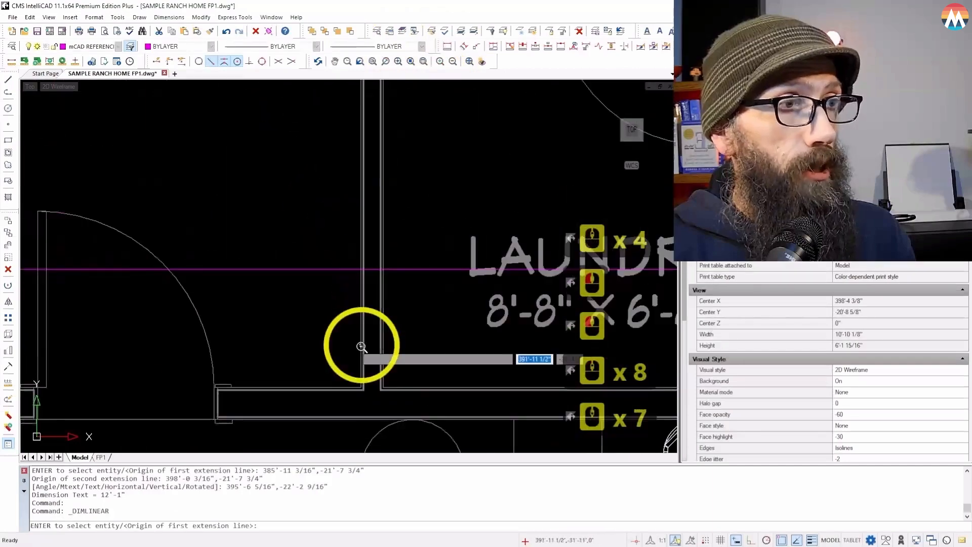
left_click(356, 366)
scroll(344, 377, "down", 3)
scroll(342, 239, "up", 5)
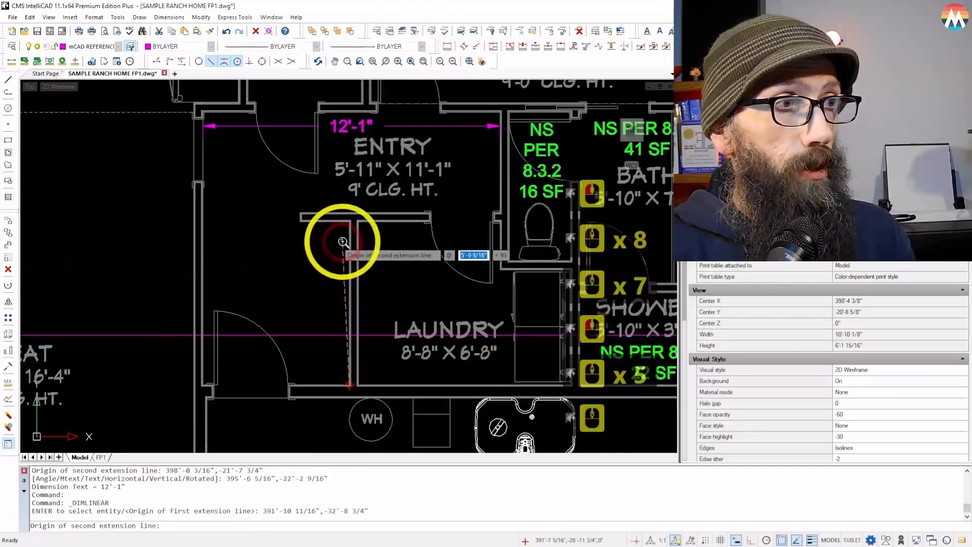
left_click(355, 215)
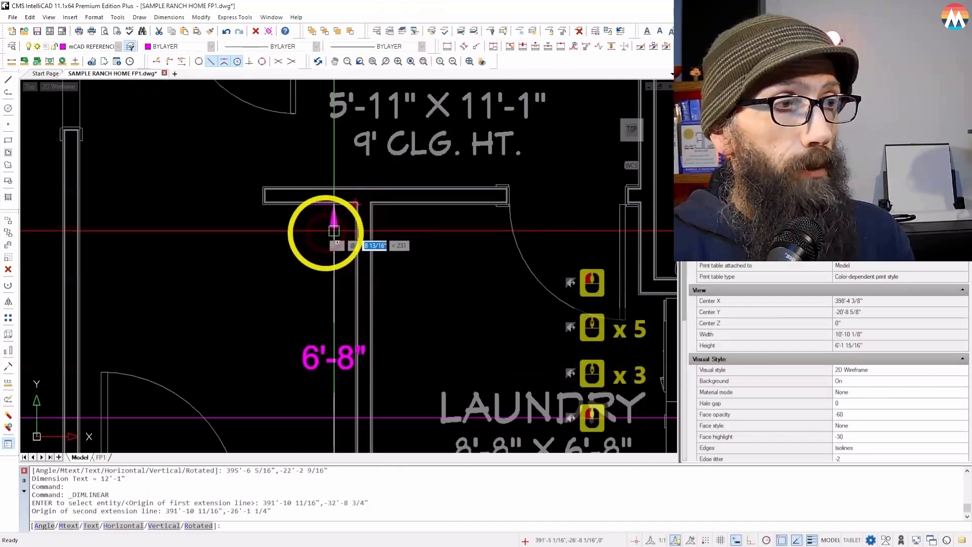
left_click(313, 238)
scroll(262, 239, "down", 5)
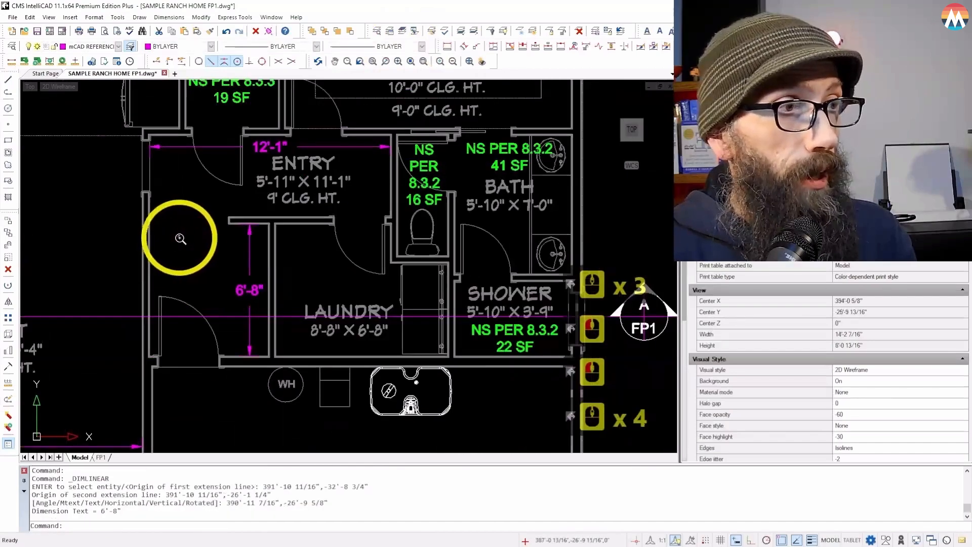
- Add a horizontal linear dimension across the Laundry between its lower inner corners, placed just above the garage wall
key("Return")
scroll(303, 358, "up", 7)
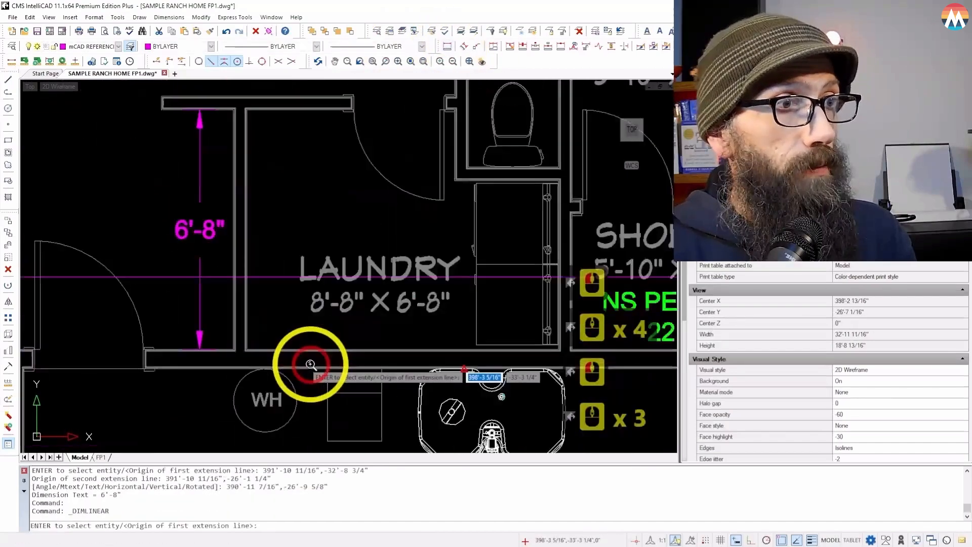
left_click(220, 339)
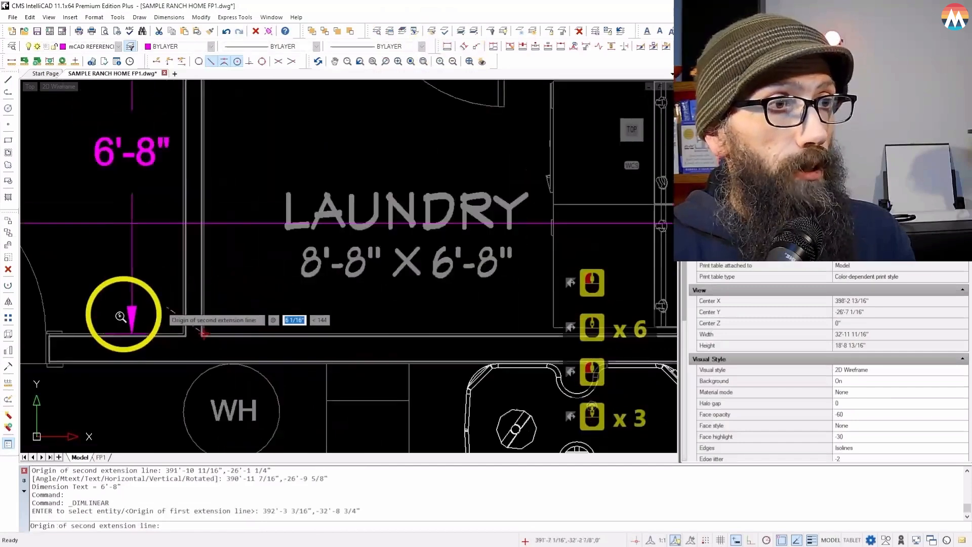
scroll(430, 341, "down", 4)
scroll(427, 316, "up", 5)
scroll(426, 316, "up", 2)
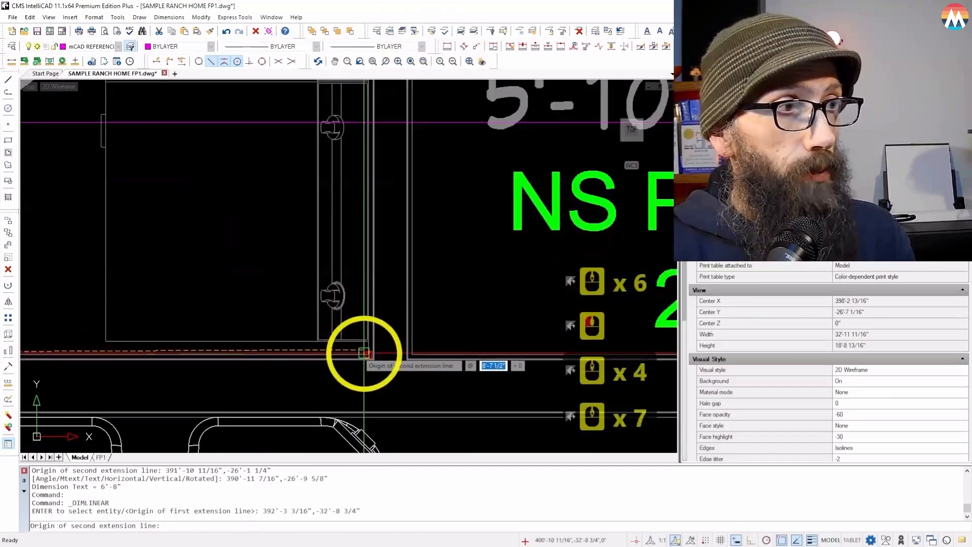
scroll(333, 360, "up", 3)
left_click(334, 361)
scroll(425, 348, "down", 15)
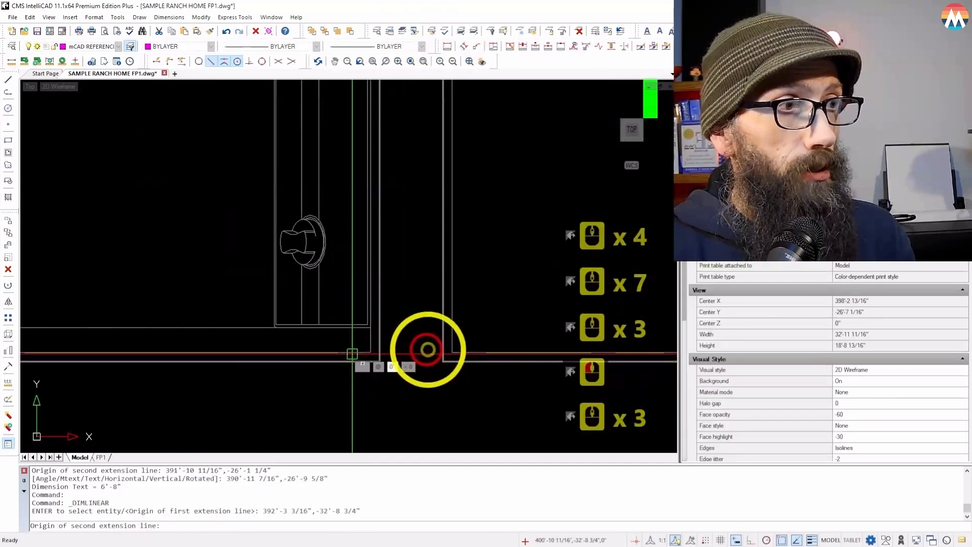
scroll(389, 348, "up", 4)
left_click(354, 346)
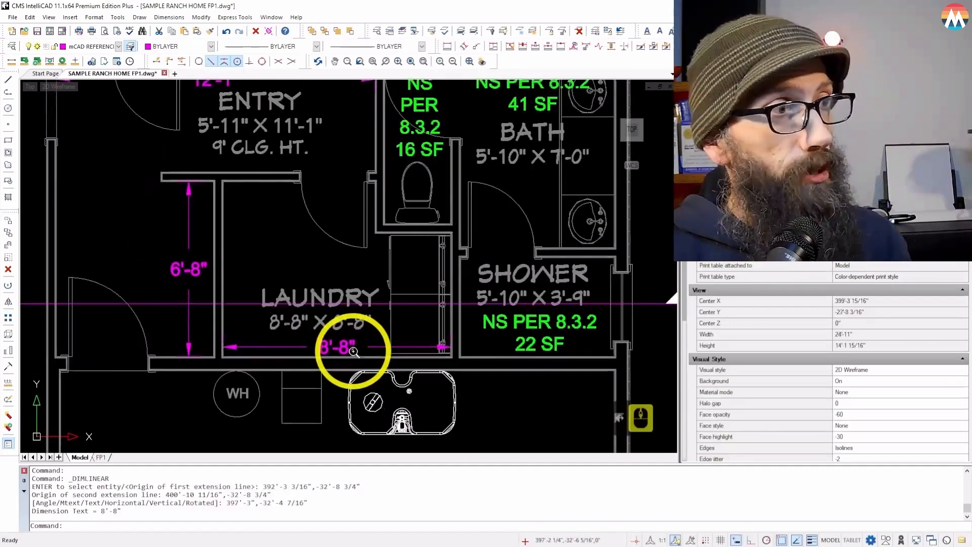
- Add a vertical linear dimension between the trayed-ceiling bedroom's lower-right and upper-right inner corners, placed outside the exterior wall
scroll(354, 350, "down", 2)
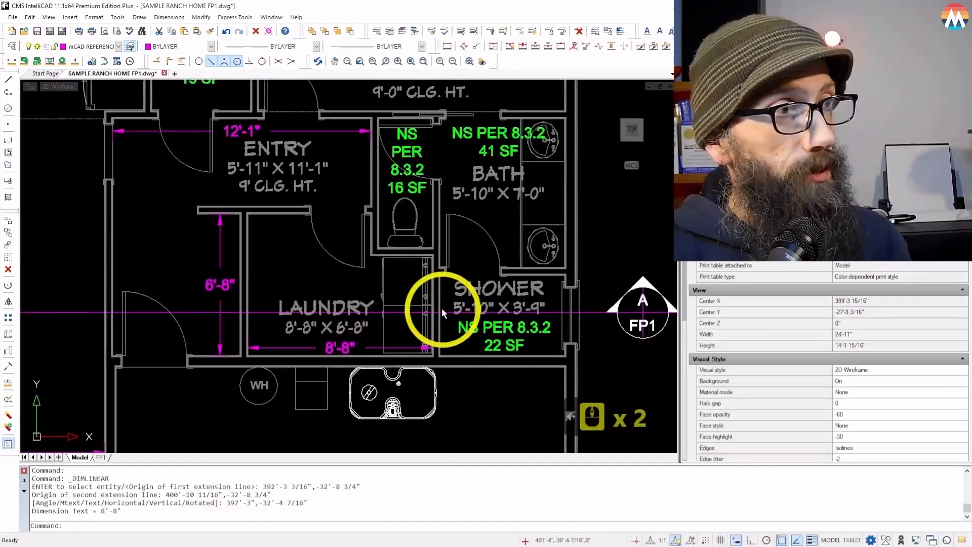
left_click(448, 47)
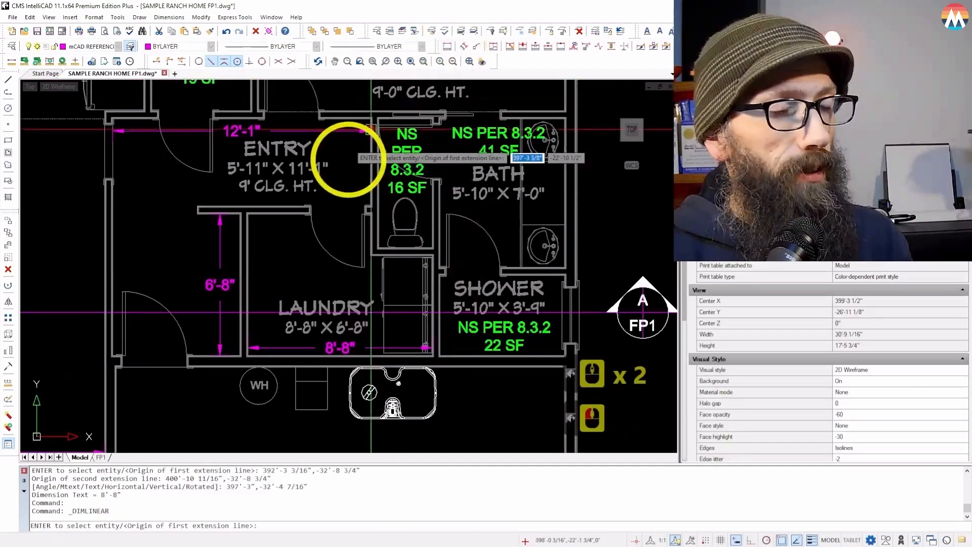
scroll(263, 362, "up", 3)
scroll(262, 361, "down", 5)
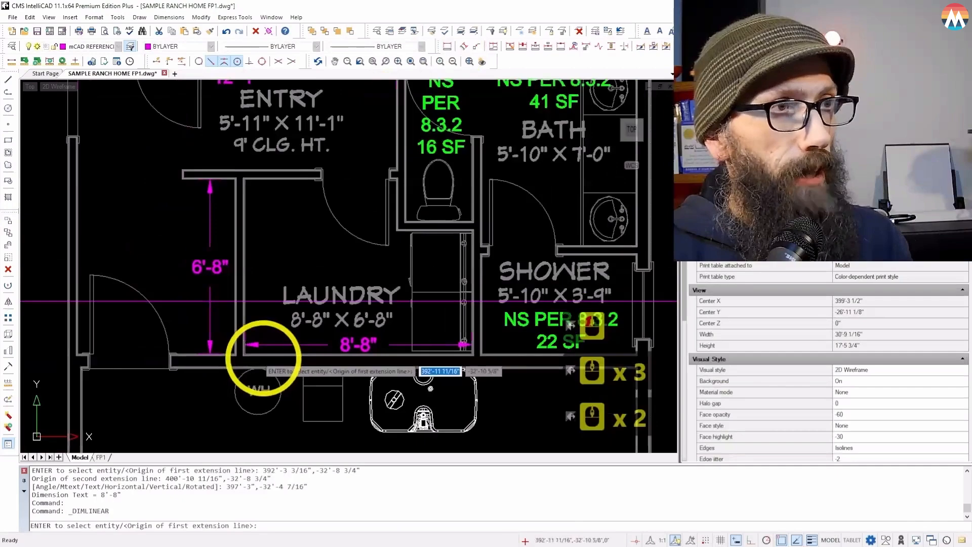
scroll(266, 353, "down", 1)
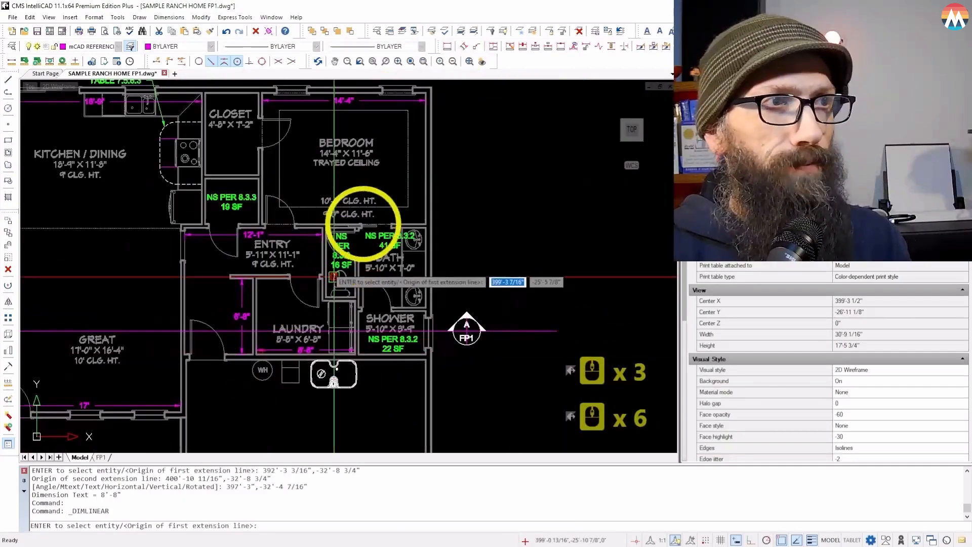
scroll(417, 210, "up", 3)
scroll(418, 211, "up", 5)
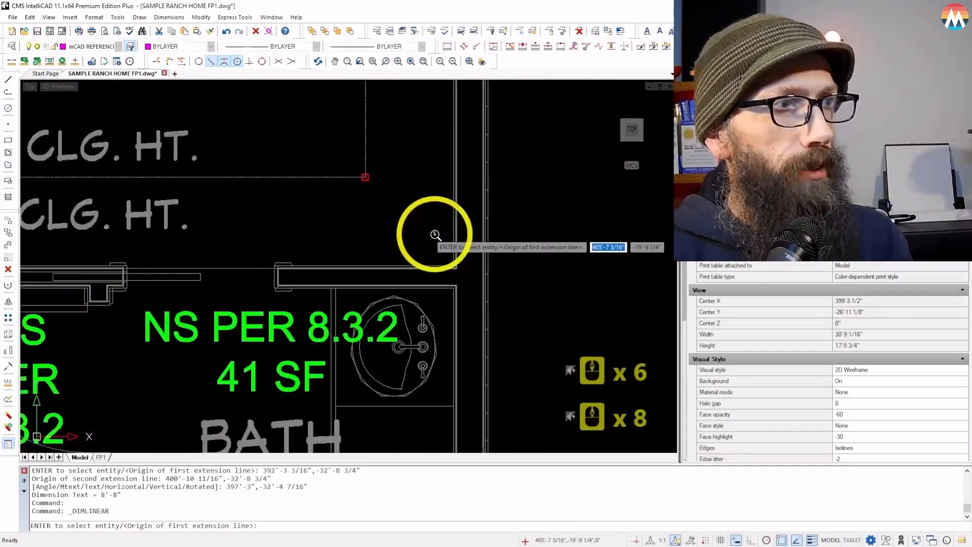
left_click(452, 256)
scroll(351, 268, "down", 6)
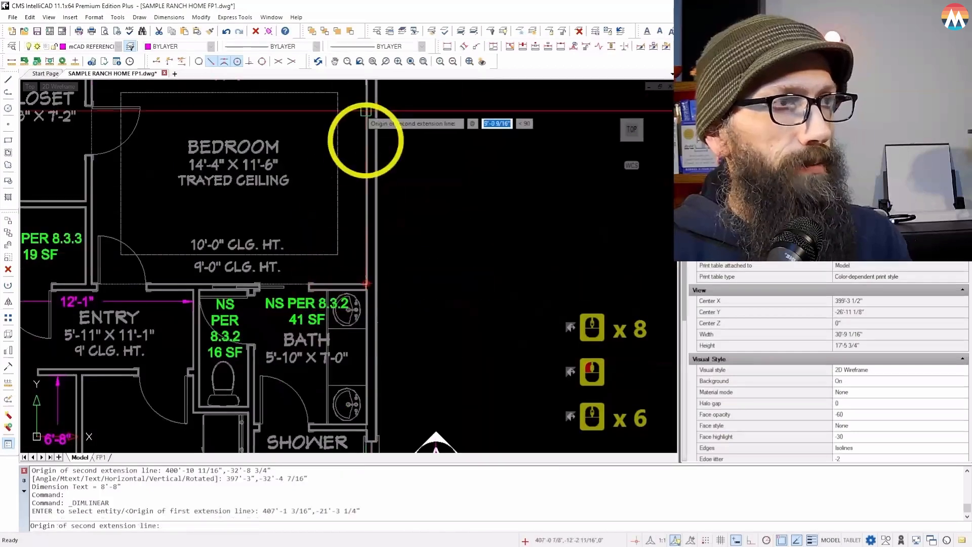
scroll(365, 127, "down", 3)
scroll(362, 164, "up", 6)
scroll(362, 164, "up", 6)
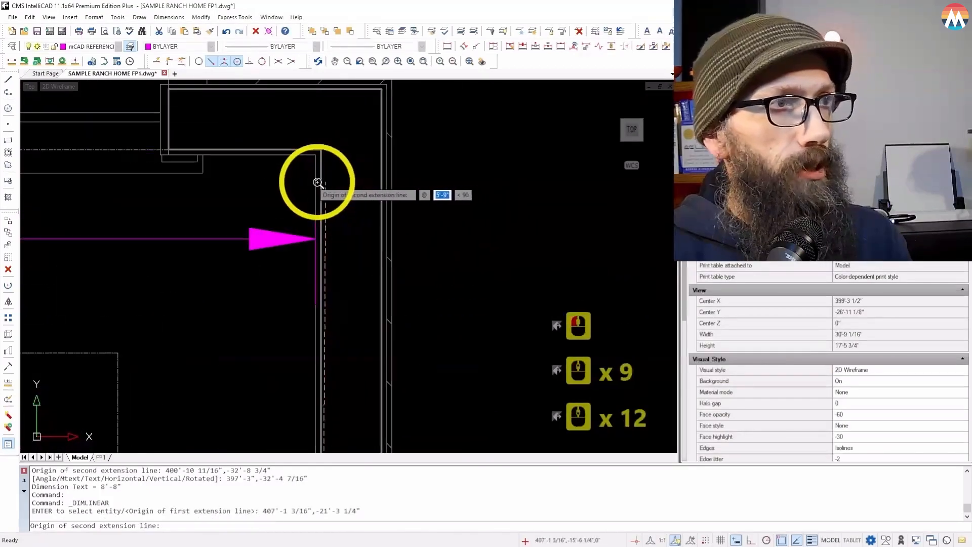
left_click(317, 180)
scroll(299, 191, "down", 8)
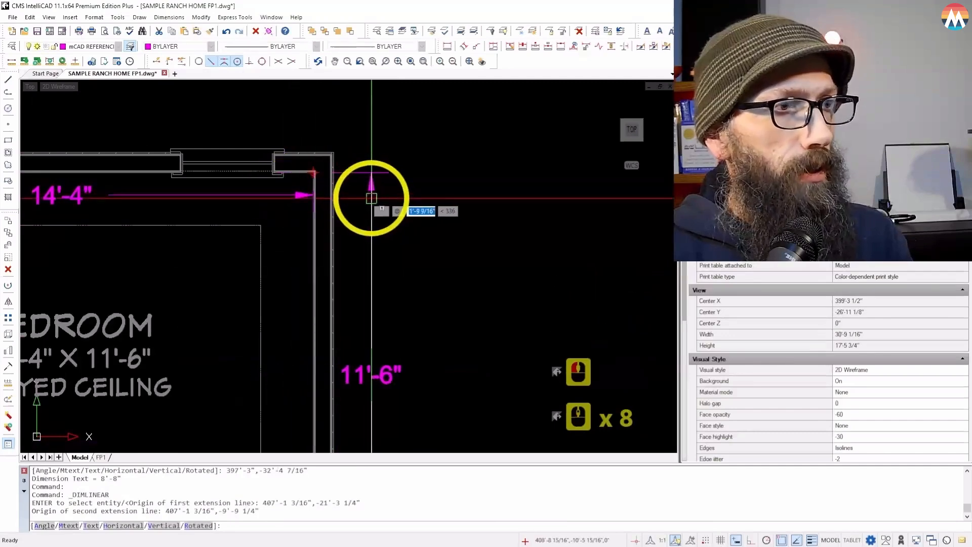
left_click(372, 161)
scroll(395, 167, "down", 9)
scroll(397, 170, "down", 1)
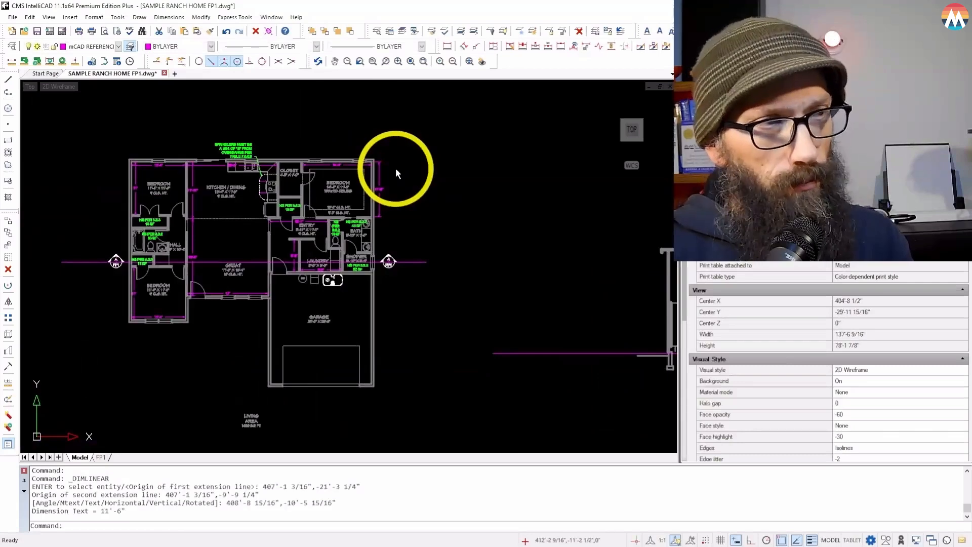
scroll(293, 172, "up", 3)
scroll(251, 173, "up", 3)
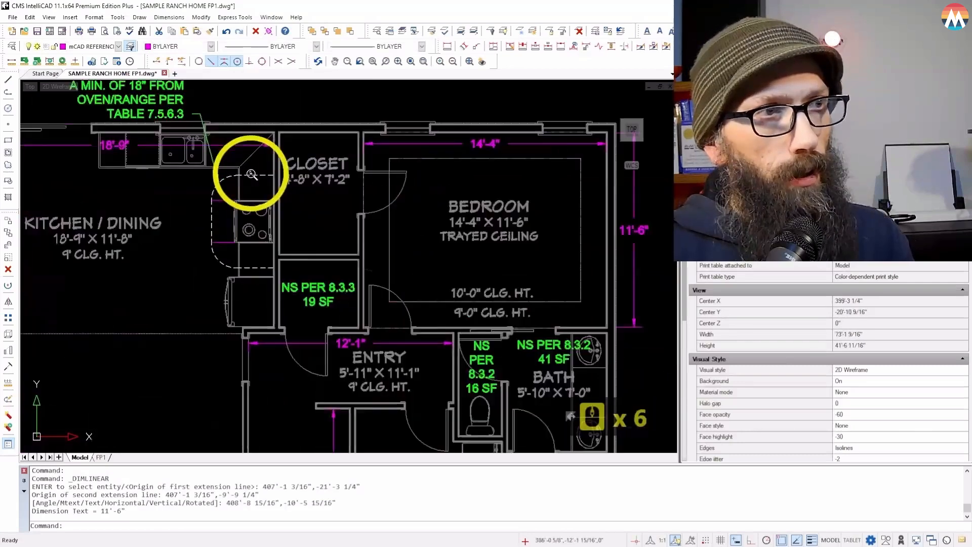
- Draw a diagonal line across the Closet from its lower-left inner corner to its upper-right inner corner
scroll(404, 170, "up", 3)
scroll(260, 178, "up", 3)
scroll(390, 183, "up", 2)
scroll(395, 157, "down", 2)
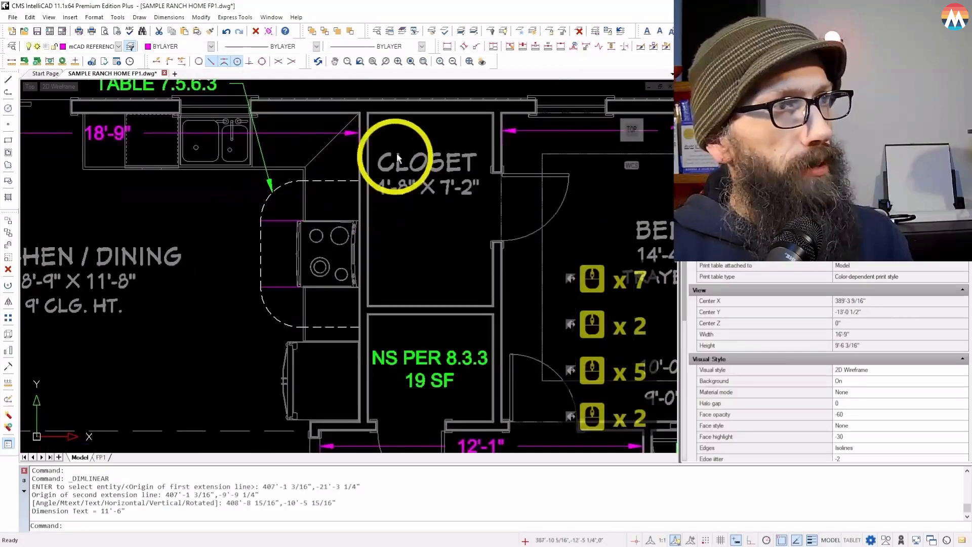
scroll(400, 134, "up", 2)
left_click(8, 82)
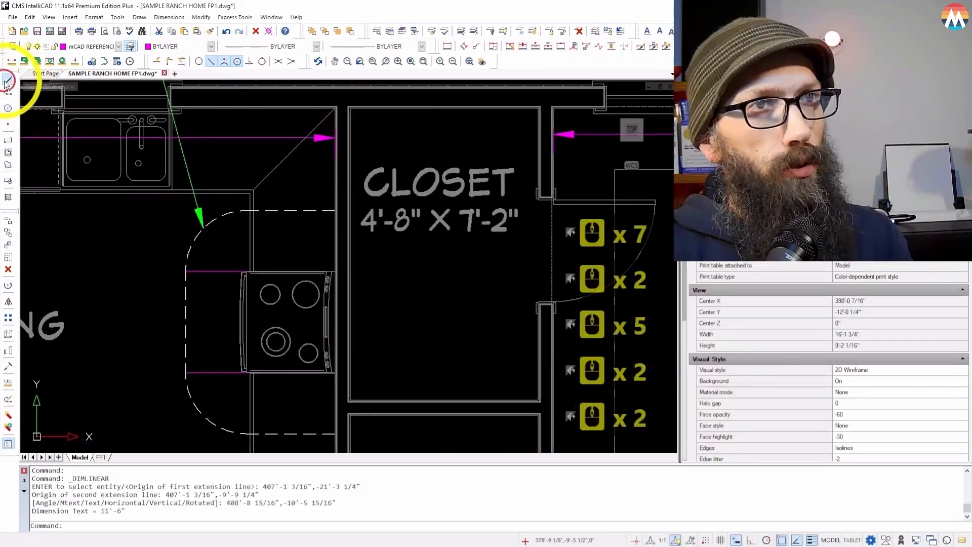
scroll(369, 413, "up", 3)
left_click(371, 412)
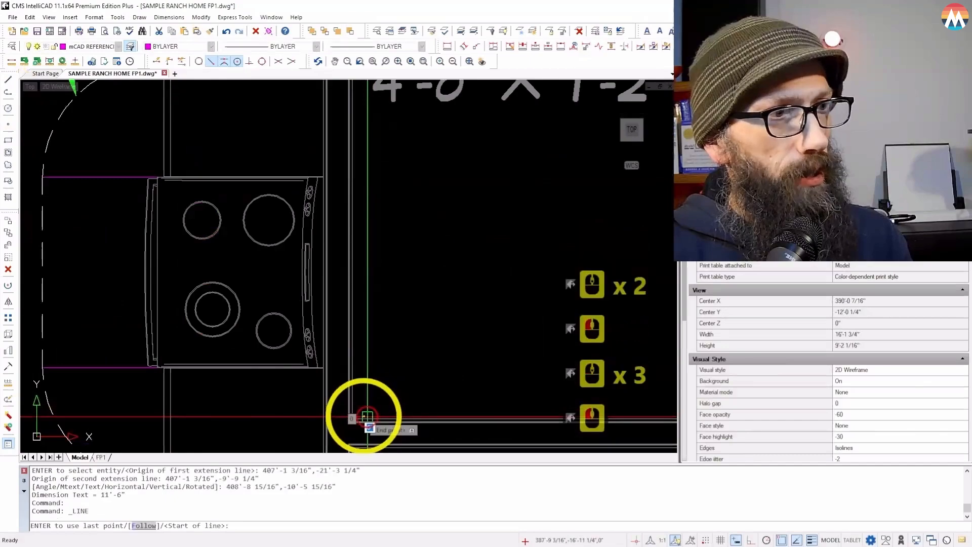
scroll(397, 321, "down", 5)
scroll(463, 217, "up", 6)
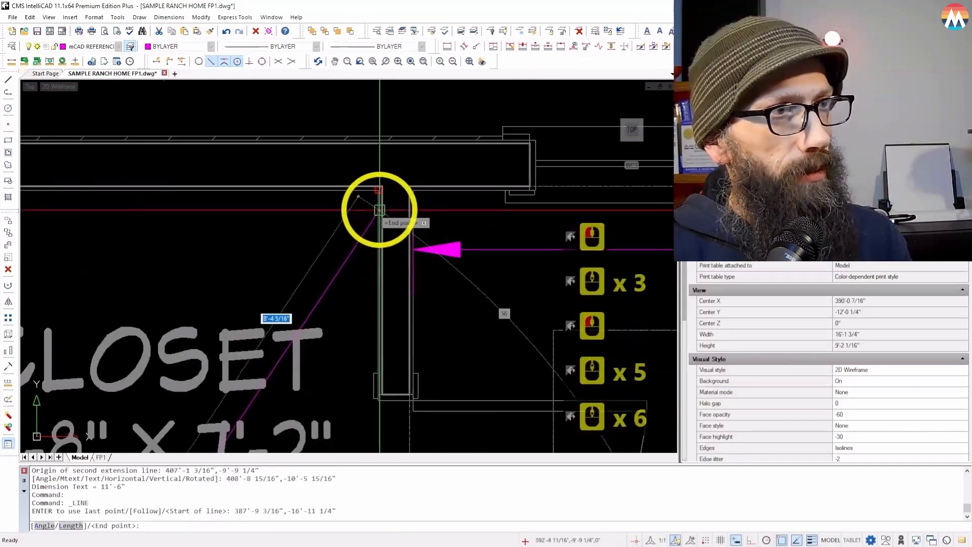
left_click(379, 210)
scroll(383, 193, "down", 7)
key("Return")
scroll(481, 203, "down", 4)
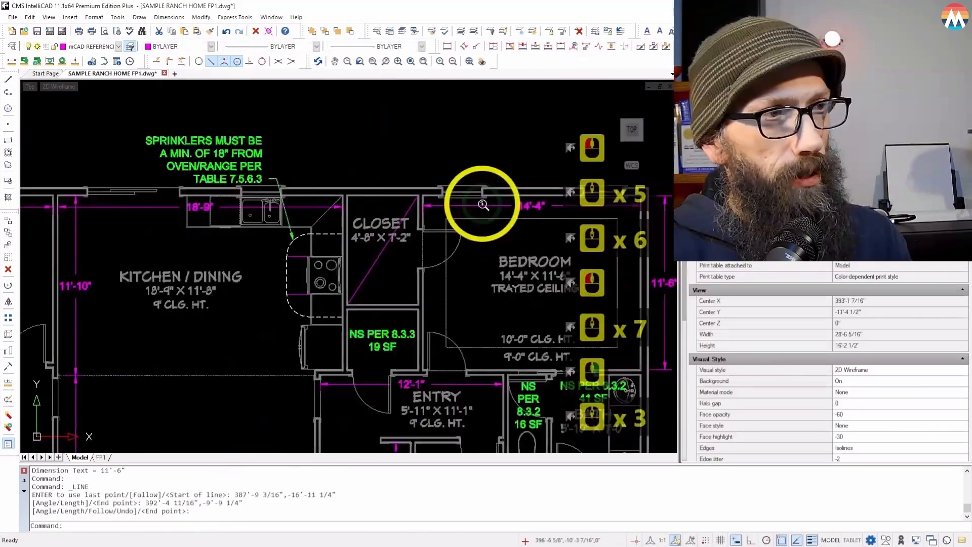
scroll(391, 228, "up", 3)
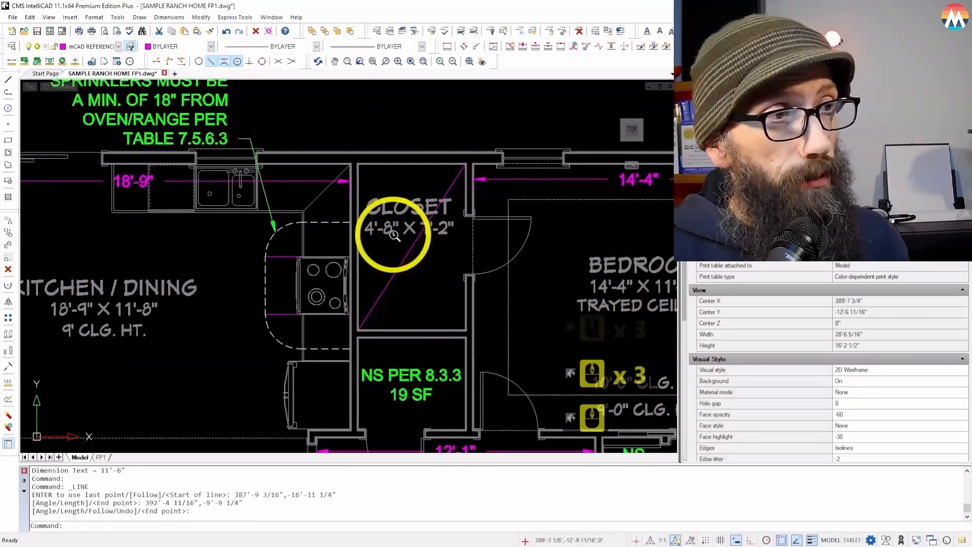
- Draw a diagonal line across the upper-left Bedroom from its lower-left inner corner to its upper-right inner corner
scroll(402, 234, "down", 3)
scroll(447, 228, "down", 1)
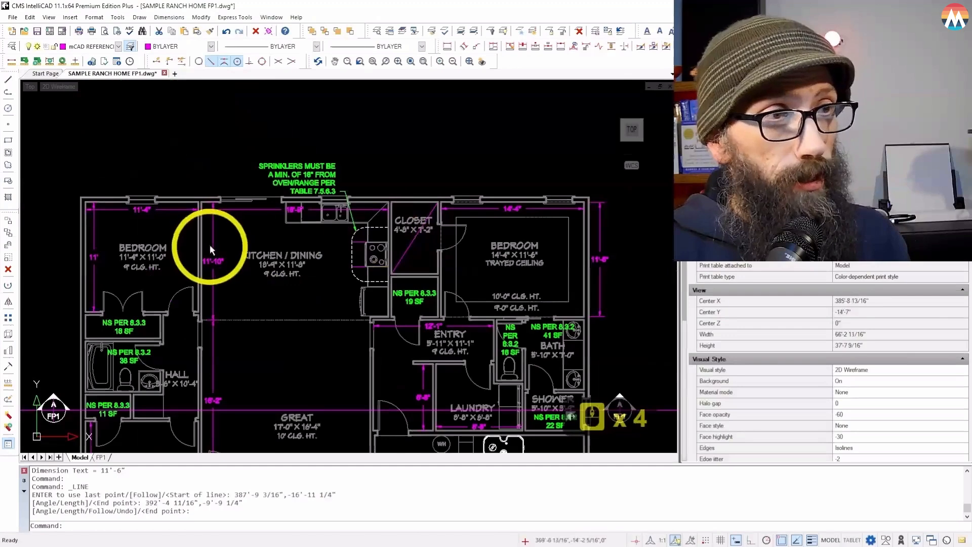
left_click(8, 79)
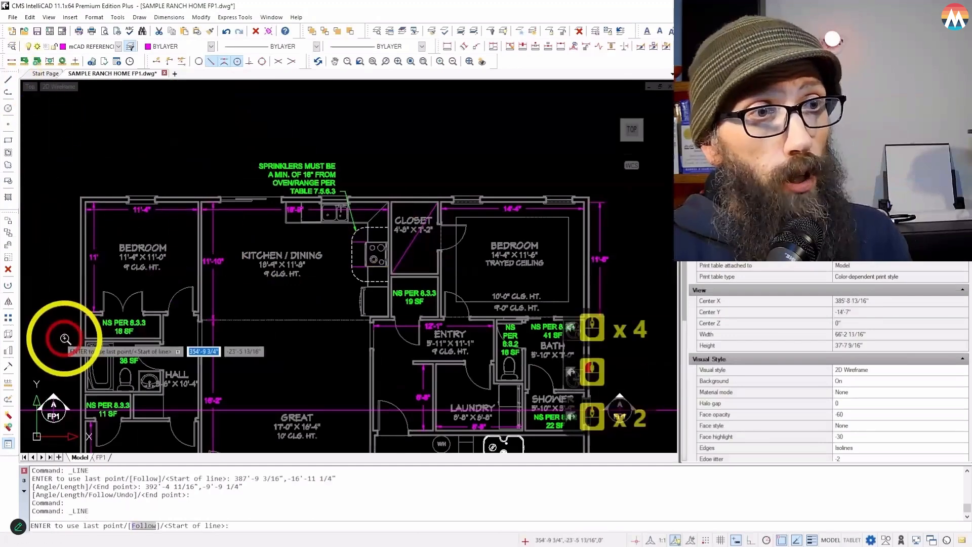
scroll(67, 329, "up", 9)
left_click(184, 208)
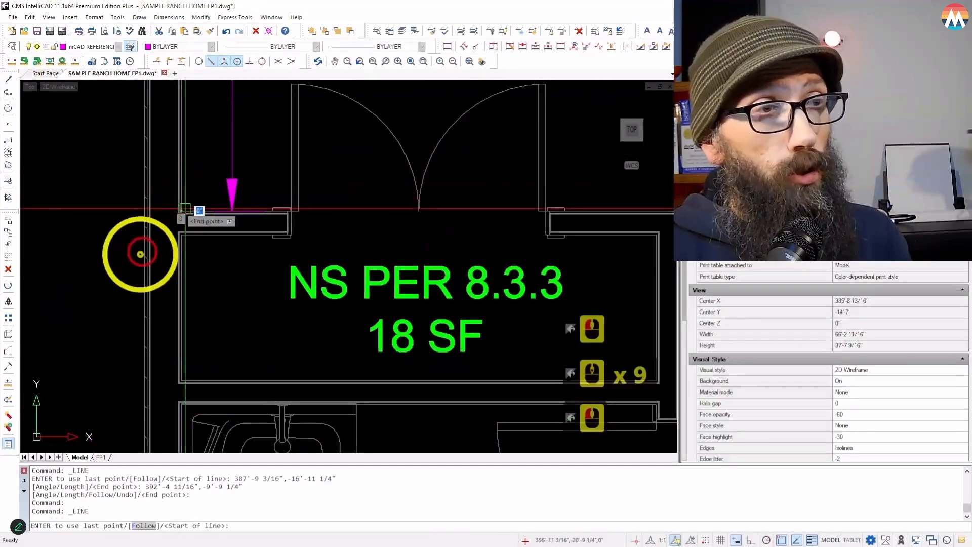
scroll(108, 336, "down", 8)
scroll(257, 154, "up", 7)
left_click(239, 133)
scroll(241, 129, "down", 9)
right_click(223, 199)
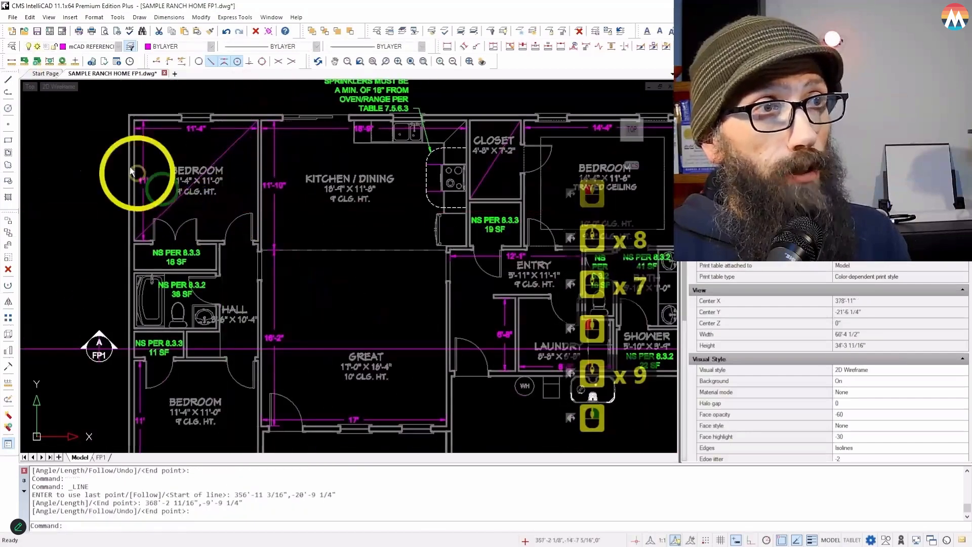
- Draw a diagonal line across the lower-left Bedroom from its lower-left inner corner to its upper-right inner corner
left_click(7, 80)
scroll(152, 112, "down", 3)
scroll(141, 314, "up", 14)
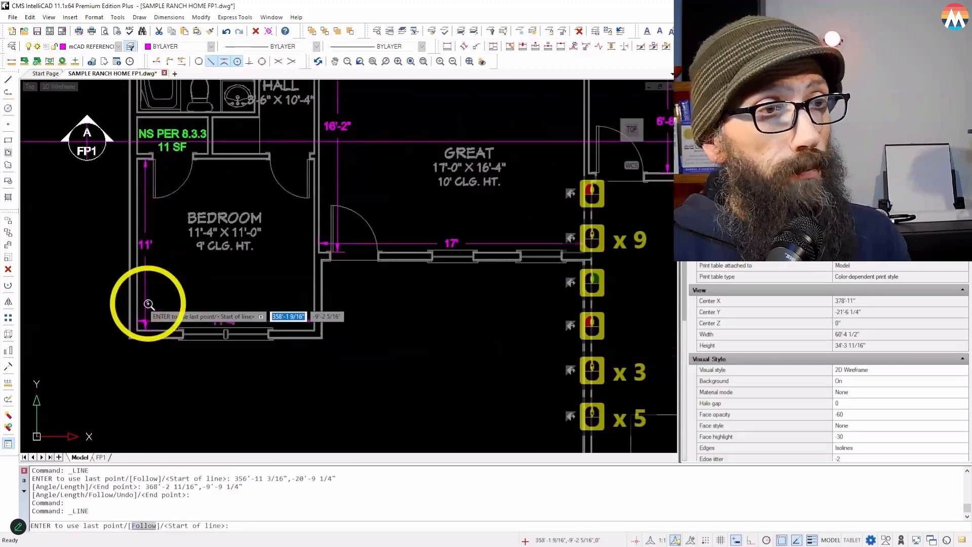
left_click(131, 369)
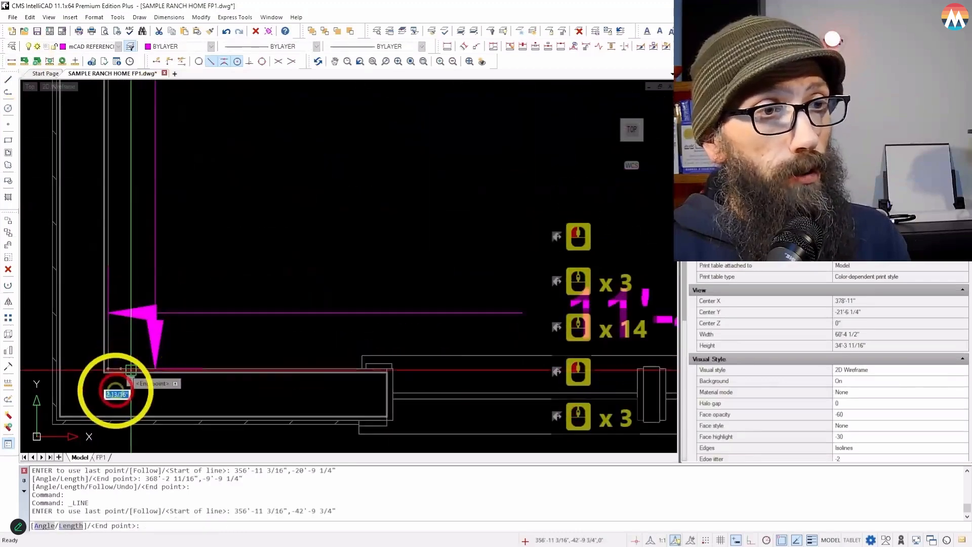
scroll(132, 368, "down", 9)
scroll(371, 179, "up", 2)
scroll(371, 180, "up", 7)
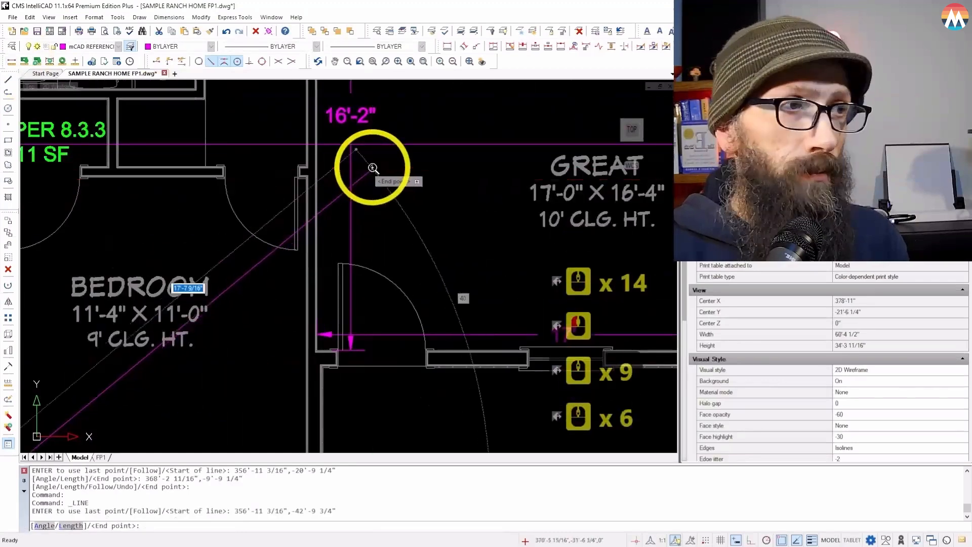
left_click(205, 197)
scroll(159, 219, "down", 11)
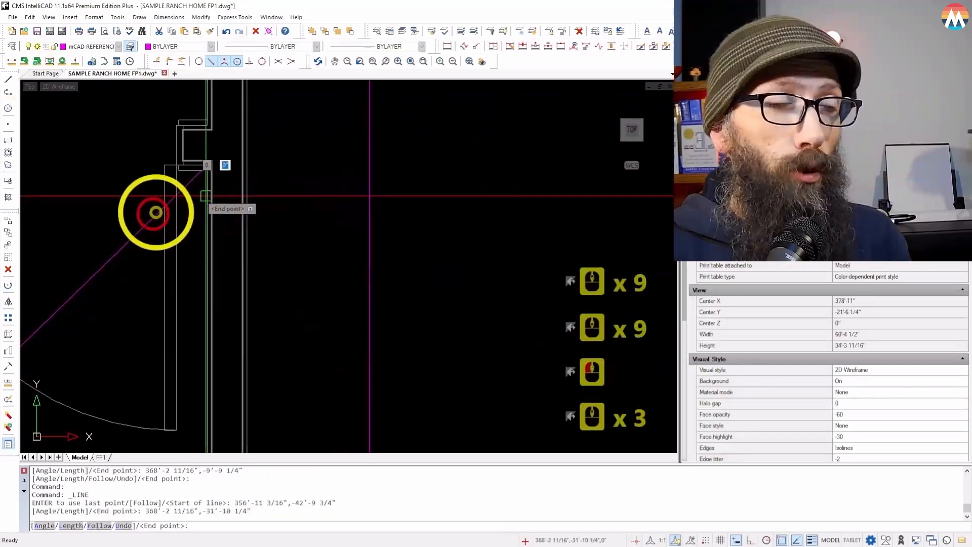
right_click(149, 244)
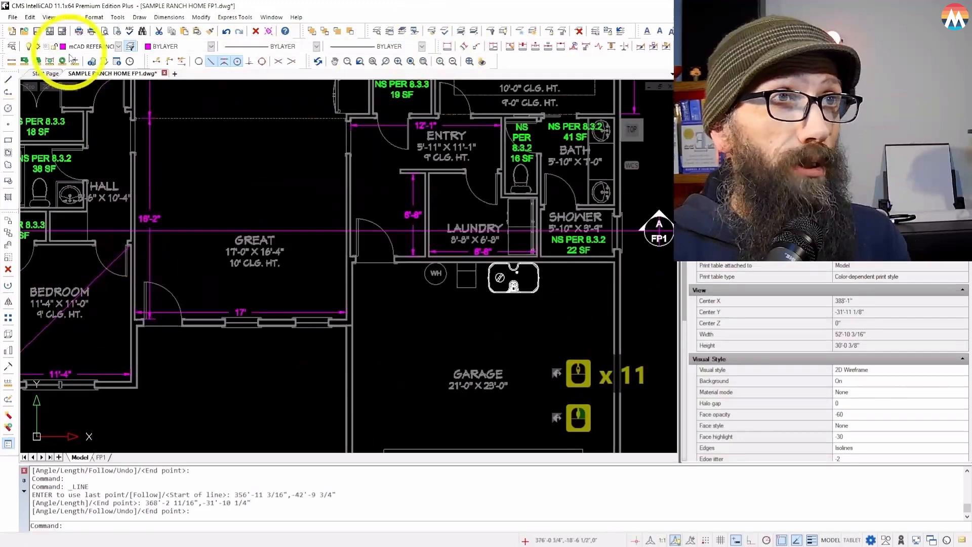
- Draw a diagonal line across the Hall from its upper-left corner to its lower-right corner at the lower bedroom's wall
left_click(9, 86)
scroll(46, 124, "up", 10)
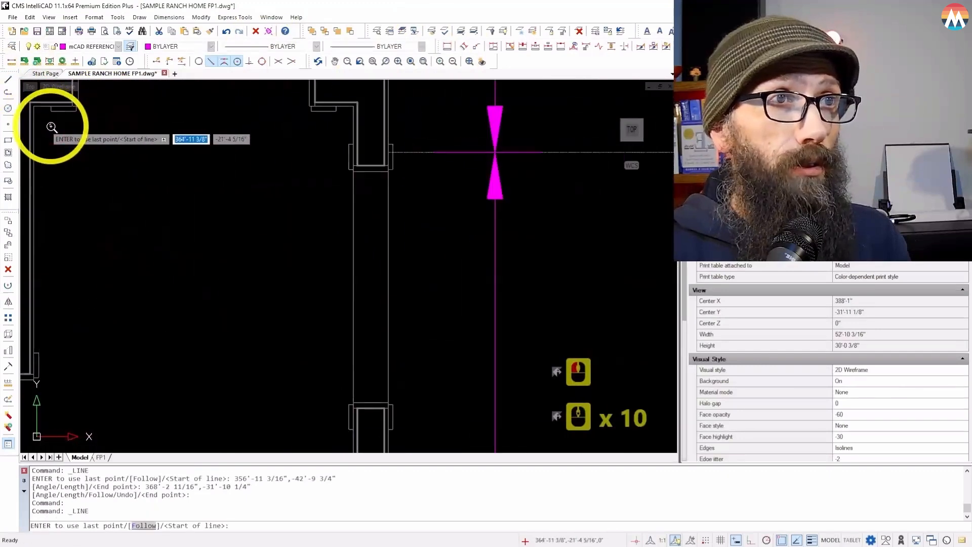
left_click(33, 121)
scroll(98, 113, "down", 8)
scroll(120, 278, "up", 6)
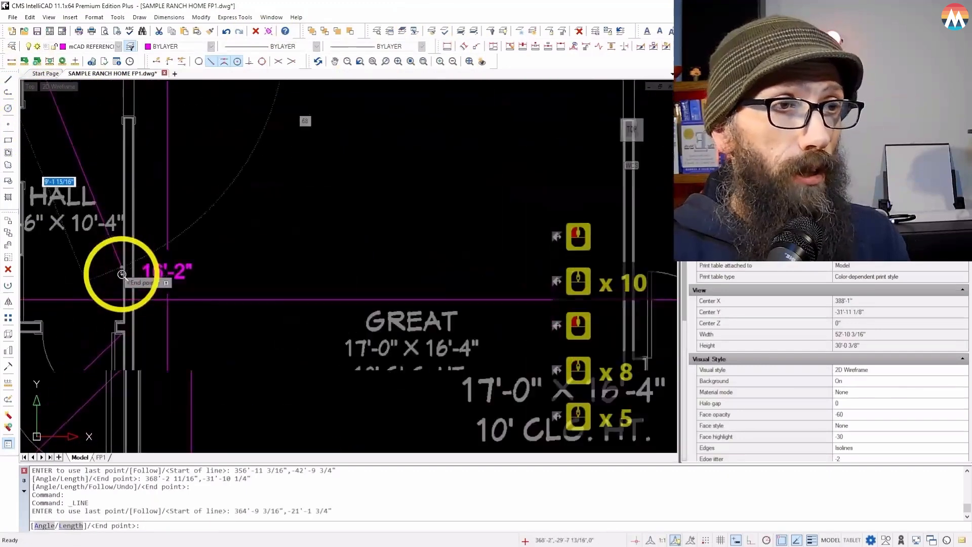
left_click(125, 353)
scroll(174, 321, "down", 3)
right_click(301, 290)
scroll(307, 289, "down", 5)
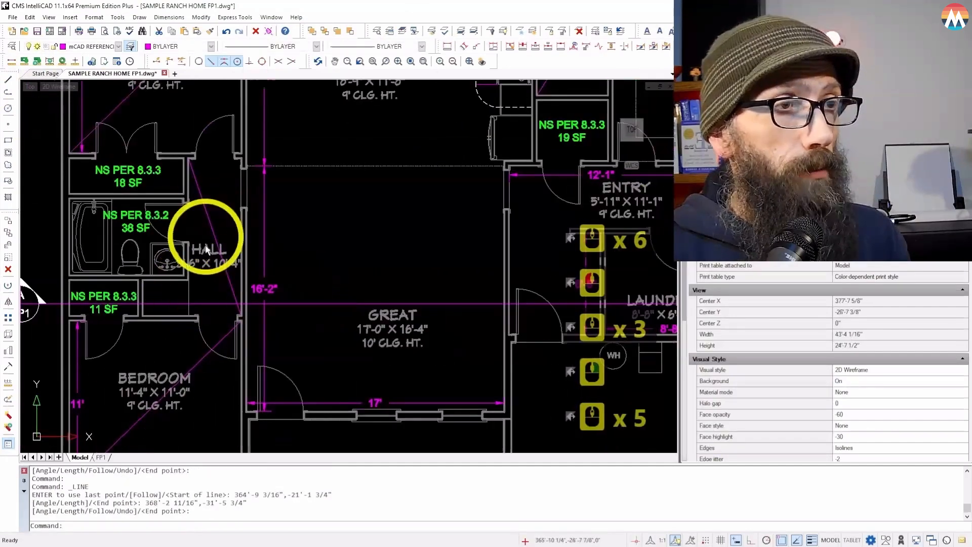
scroll(172, 304, "up", 3)
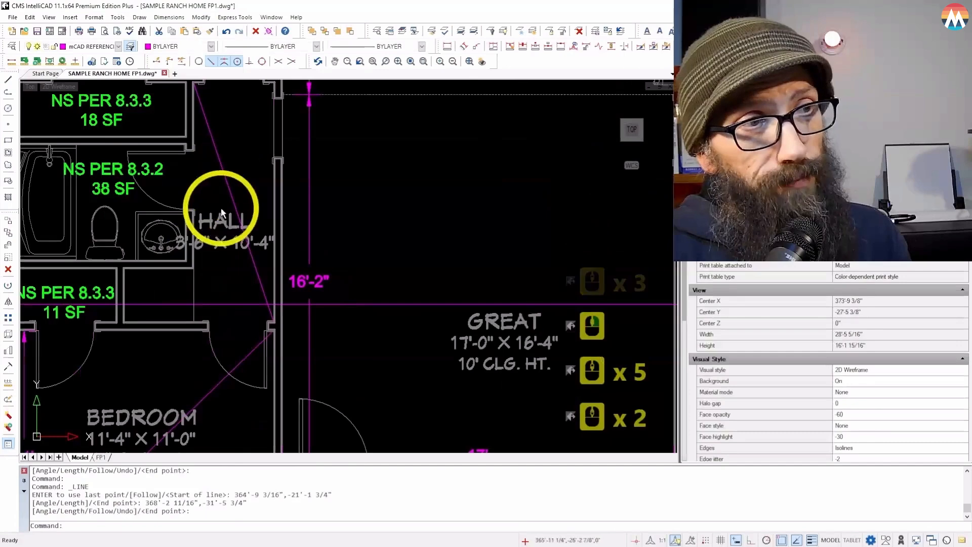
scroll(71, 386, "down", 1)
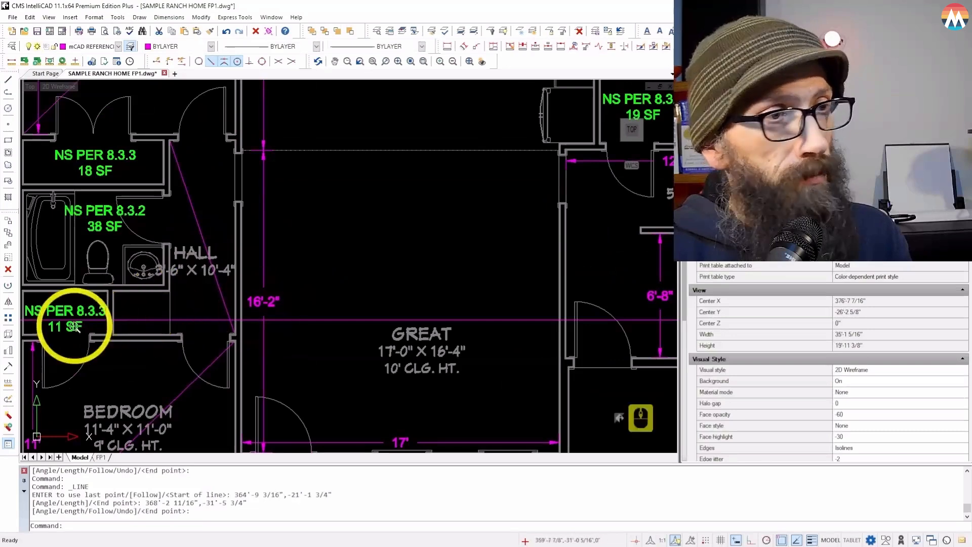
- Draw a diagonal line across the Great room from the left end of the dashed kitchen boundary to the room's lower-right inner corner
scroll(74, 321, "down", 4)
scroll(73, 322, "down", 2)
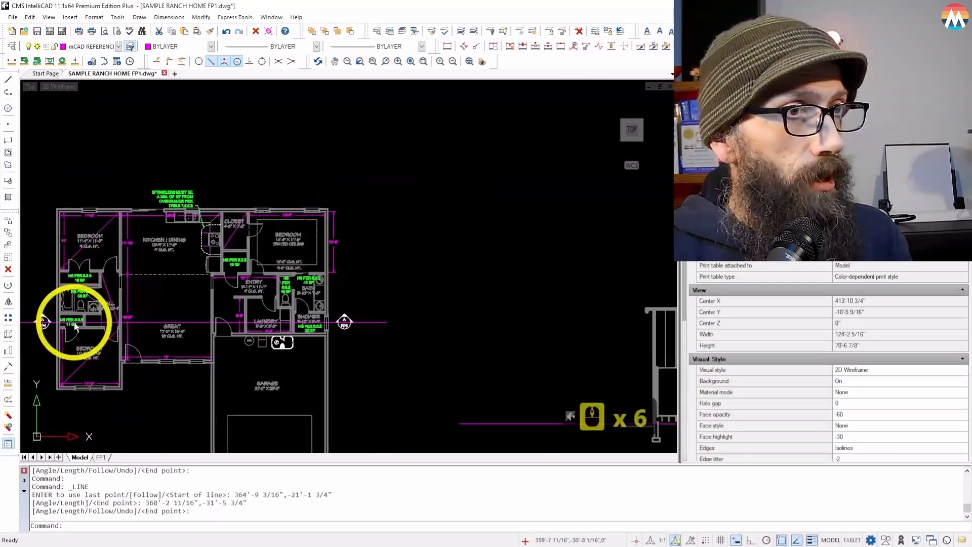
left_click(9, 78)
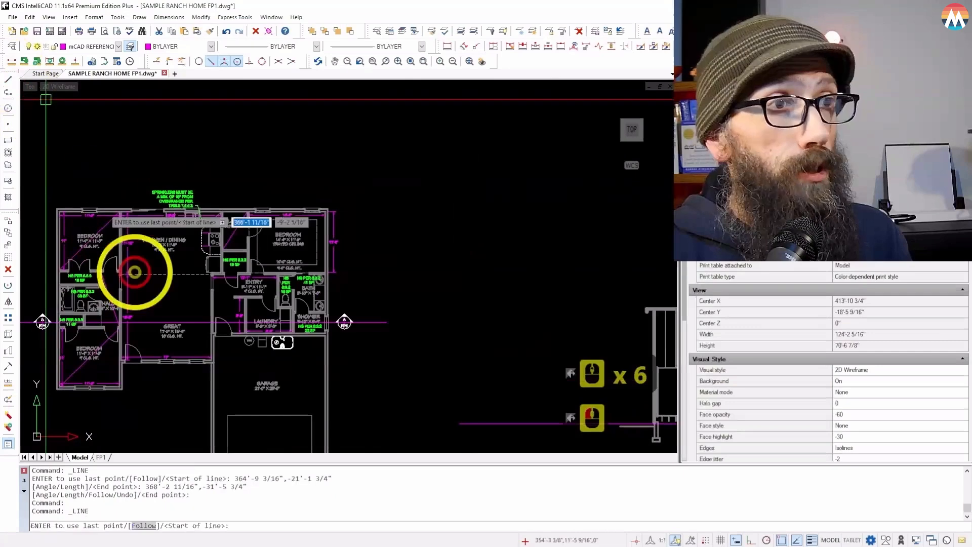
scroll(91, 278, "up", 7)
left_click(274, 280)
scroll(69, 223, "down", 4)
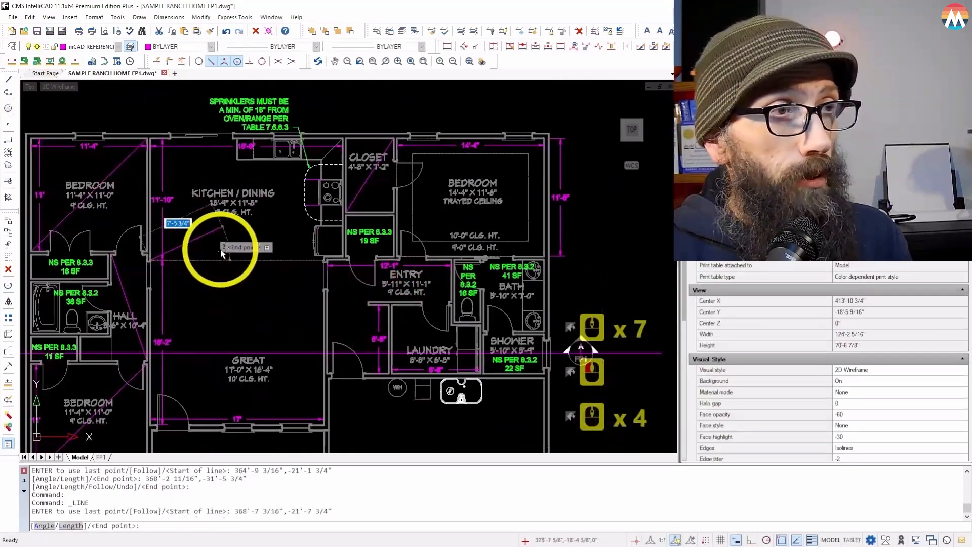
scroll(314, 412, "up", 6)
scroll(354, 421, "up", 4)
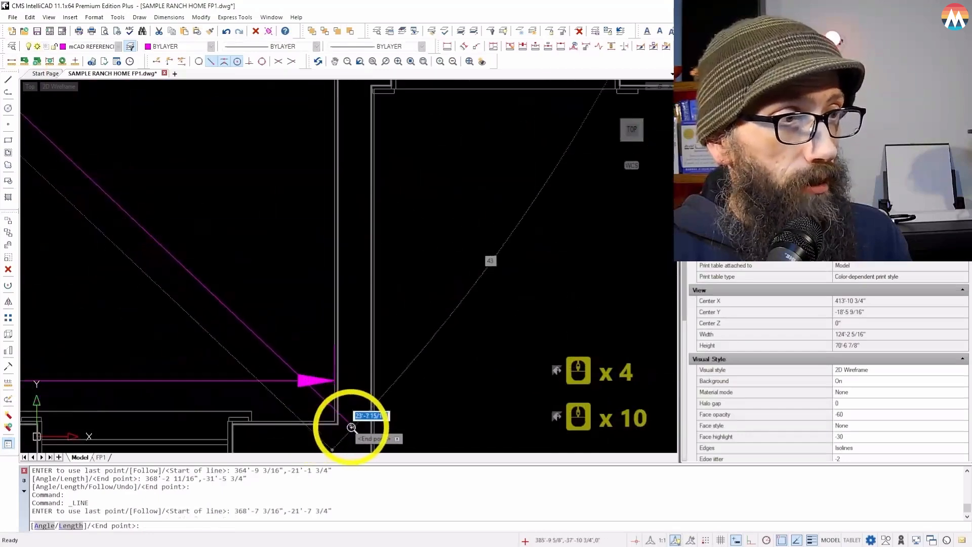
left_click(347, 408)
scroll(334, 415, "down", 7)
scroll(332, 416, "down", 2)
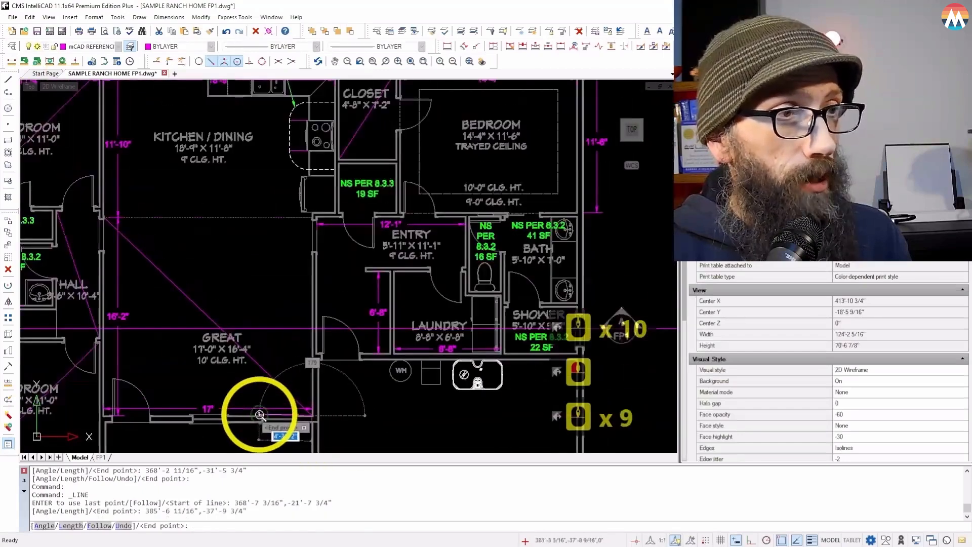
right_click(207, 294)
scroll(74, 328, "down", 2)
scroll(96, 242, "up", 3)
left_click(16, 83)
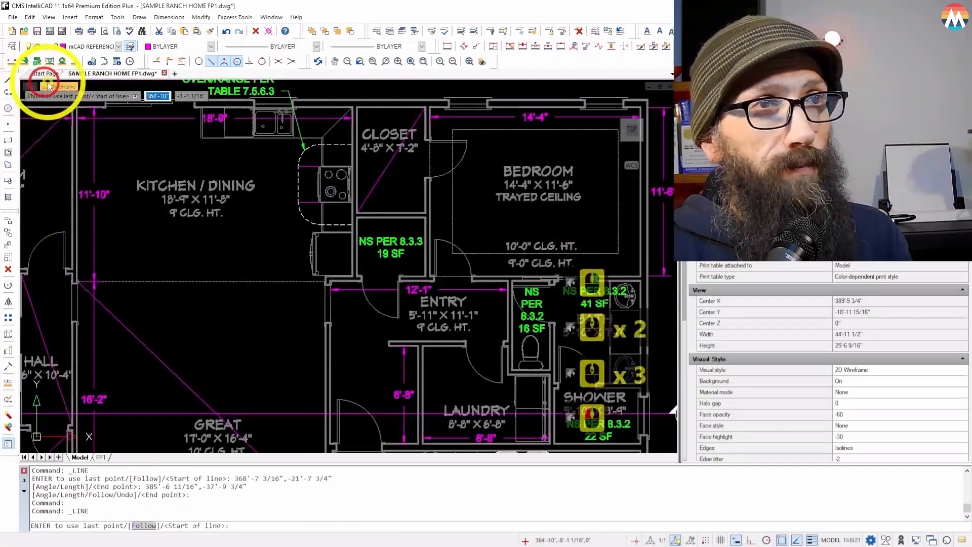
scroll(96, 132, "up", 5)
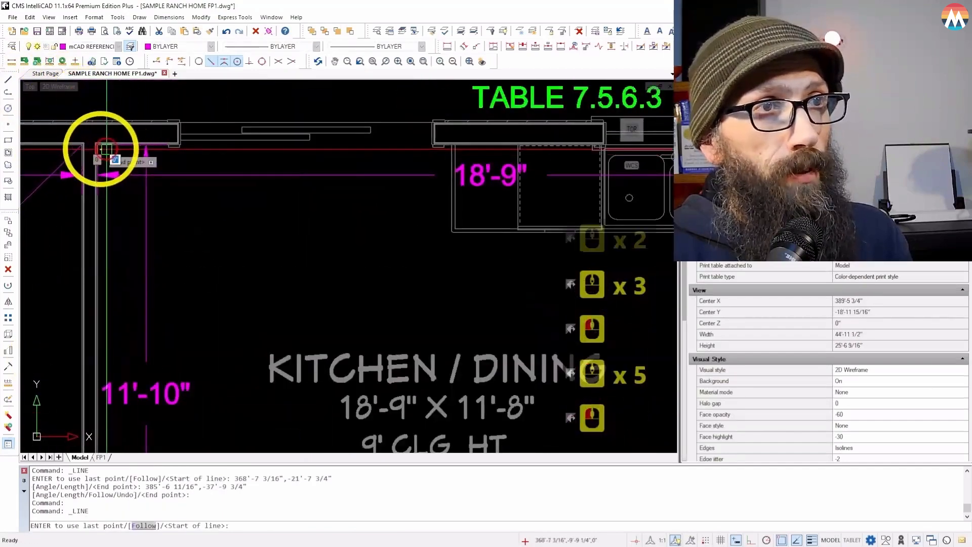
left_click(107, 151)
scroll(104, 154, "down", 5)
scroll(306, 301, "up", 5)
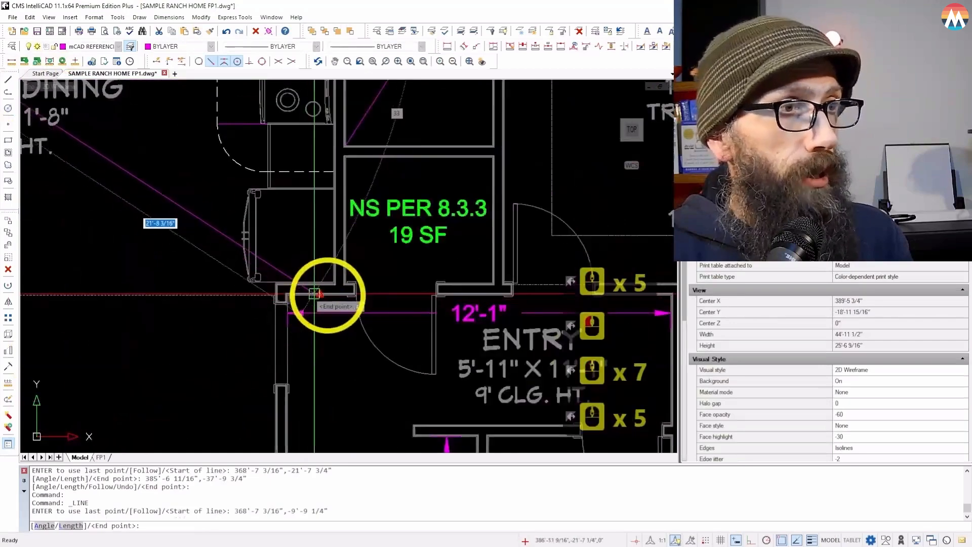
scroll(314, 288, "down", 5)
right_click(194, 207)
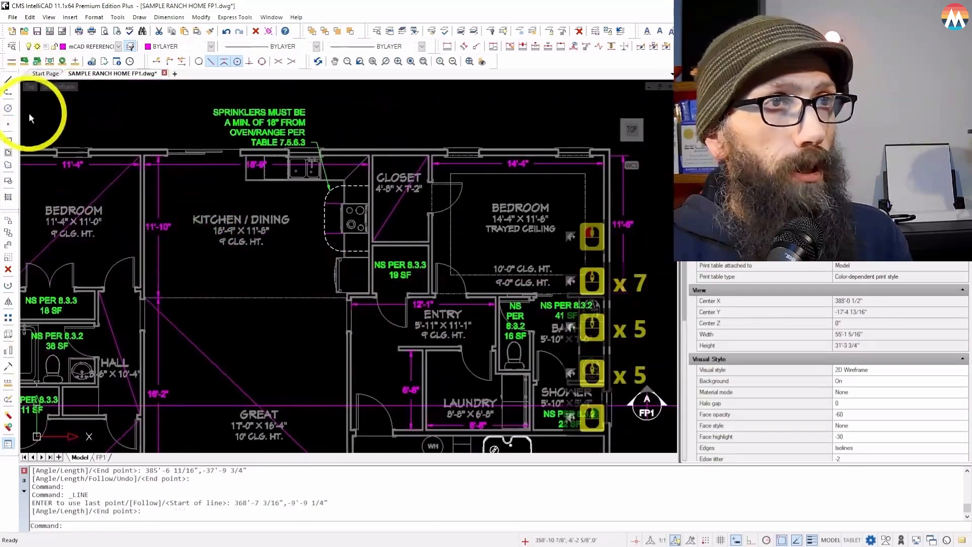
- Draw a diagonal line across the Kitchen / Dining area from the dashed boundary's left end to the upper-right inner corner
left_click(9, 81)
scroll(243, 278, "up", 5)
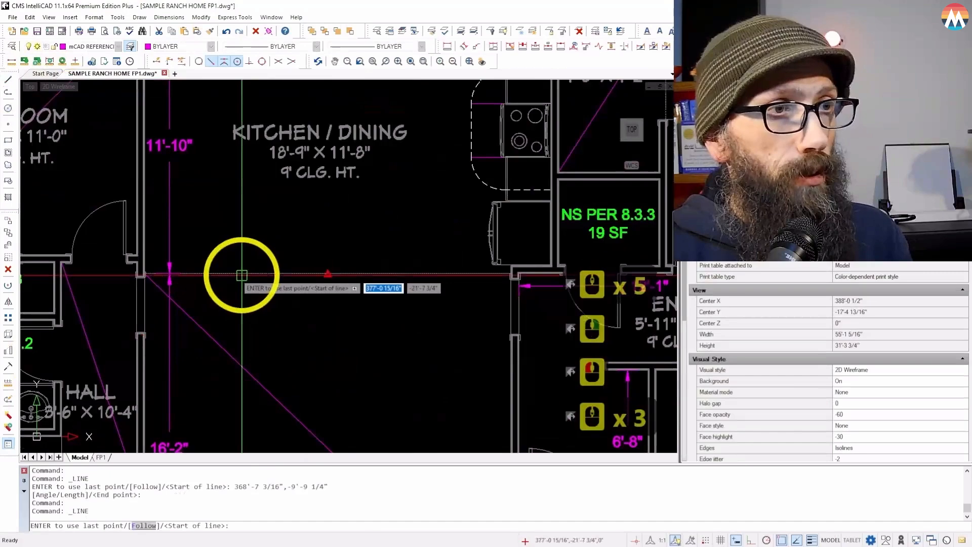
scroll(149, 274, "up", 4)
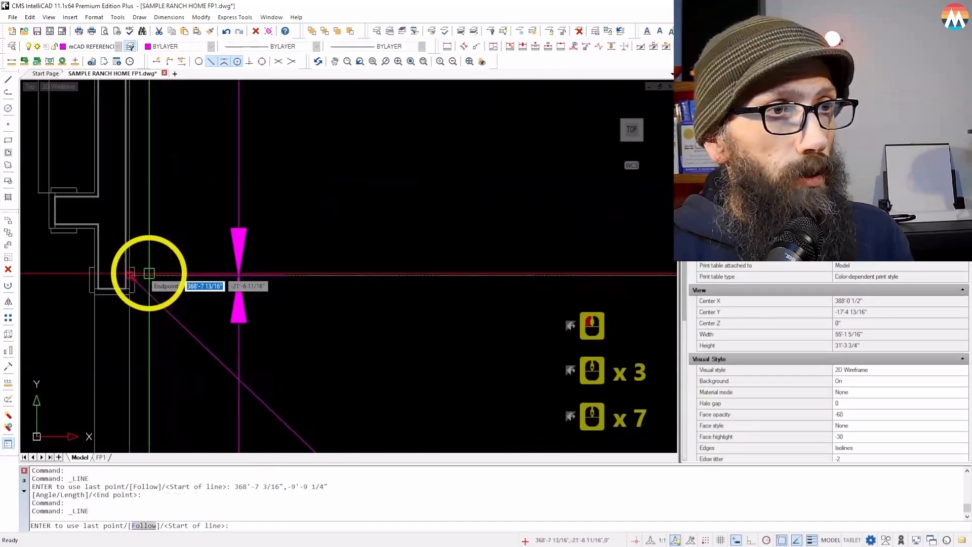
left_click(142, 275)
scroll(126, 289, "down", 13)
scroll(234, 222, "up", 7)
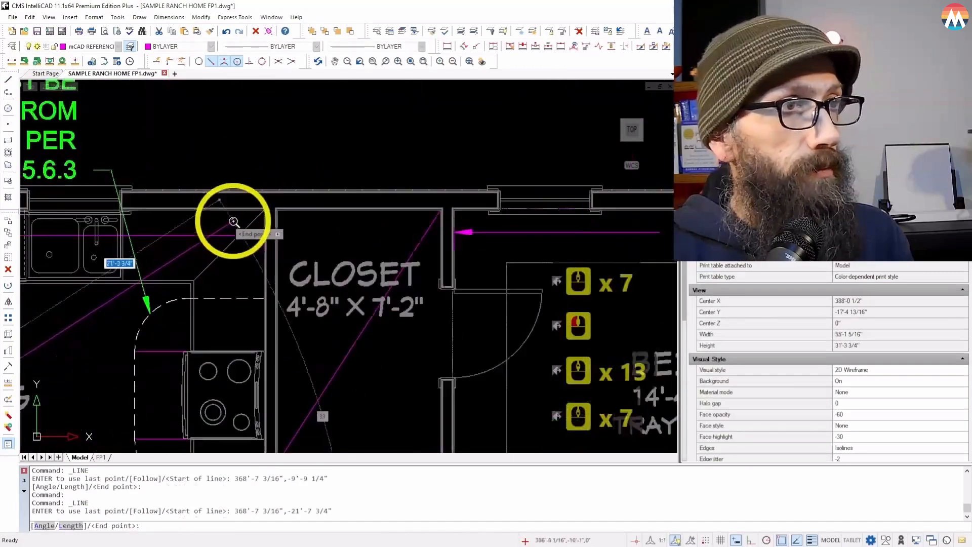
left_click(254, 217)
scroll(223, 217, "down", 7)
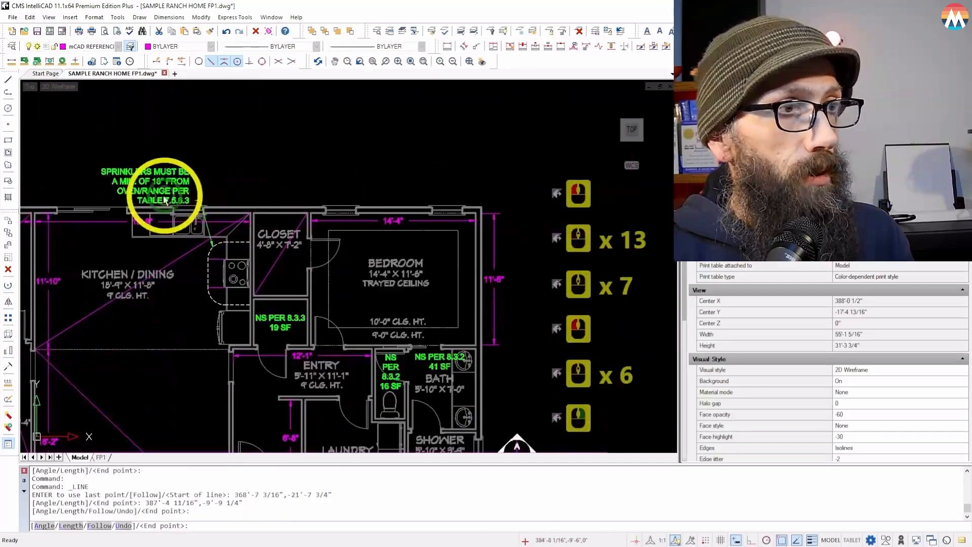
right_click(163, 200)
- Draw a diagonal line across the Laundry from its lower-right inner corner to its upper-left inner corner
scroll(164, 203, "down", 4)
scroll(217, 309, "up", 5)
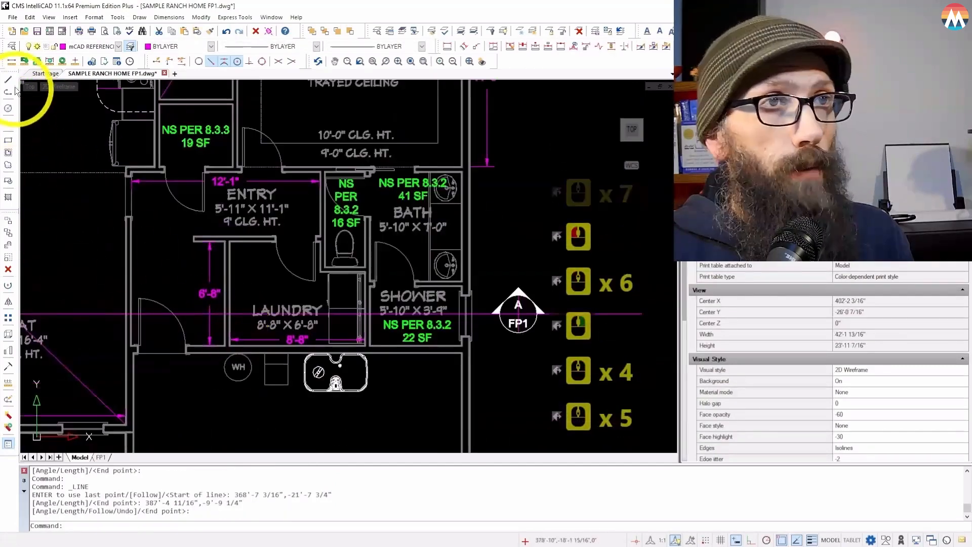
left_click(9, 79)
scroll(386, 398, "up", 8)
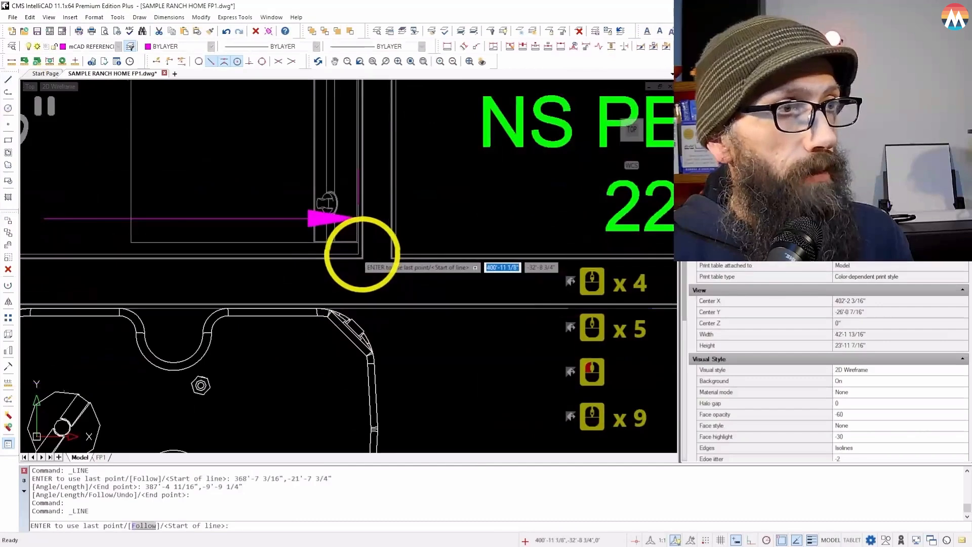
left_click(363, 255)
scroll(360, 392, "down", 5)
scroll(55, 83, "up", 2)
scroll(115, 168, "up", 8)
left_click(114, 179)
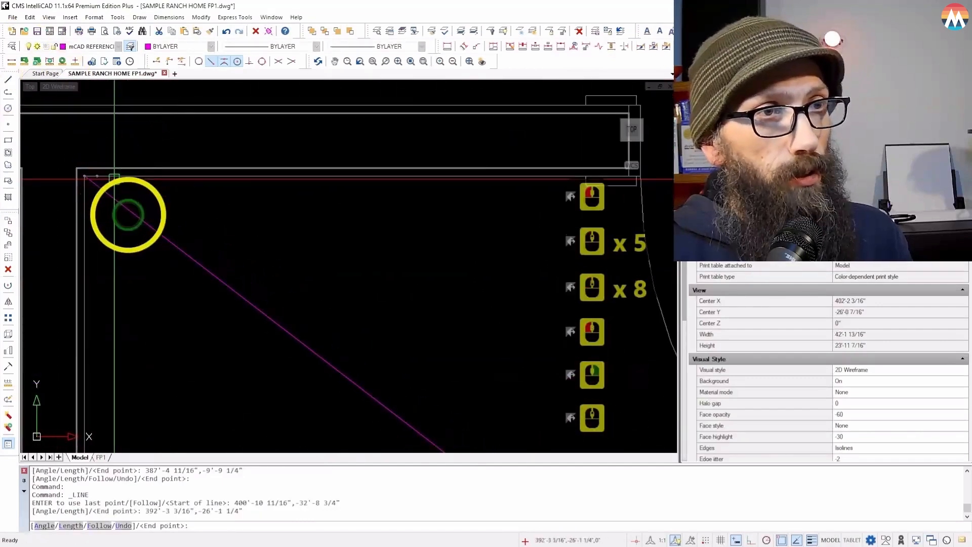
key("Return")
scroll(126, 206, "down", 10)
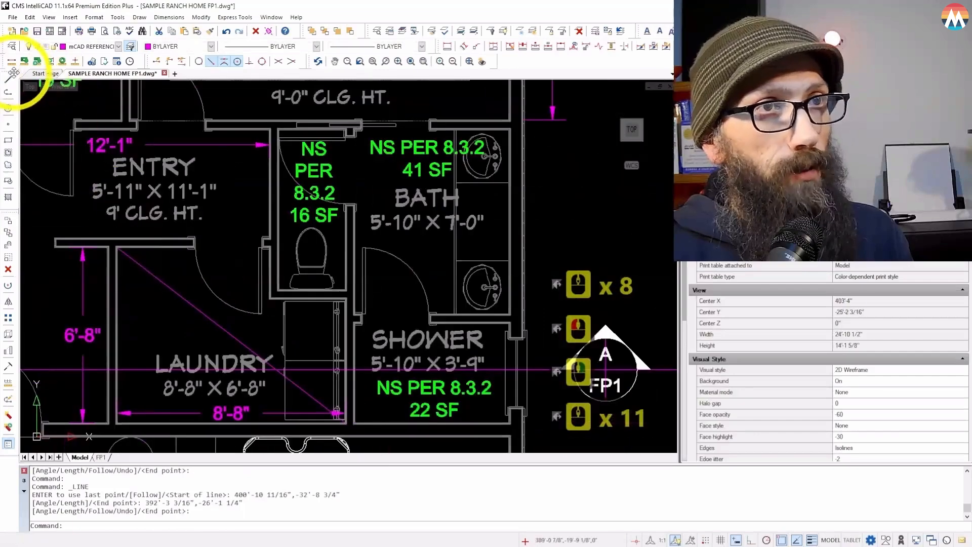
- Draw a diagonal line across the trayed-ceiling Bedroom from its lower-left inner corner to its upper-right inner corner
left_click(10, 76)
scroll(304, 357, "down", 11)
scroll(294, 162, "up", 4)
scroll(273, 182, "up", 2)
scroll(141, 359, "up", 3)
scroll(132, 369, "up", 3)
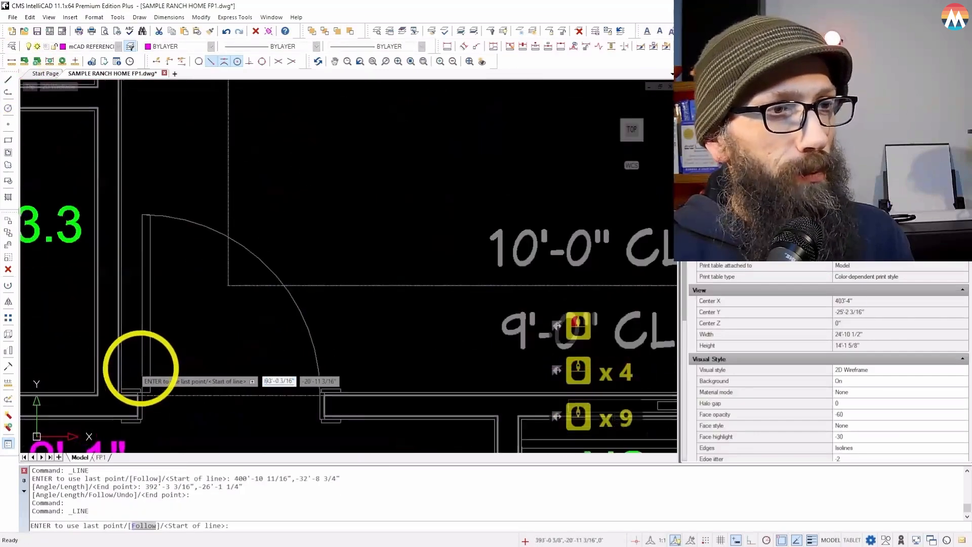
left_click(125, 368)
scroll(122, 380, "down", 7)
scroll(399, 176, "up", 6)
scroll(399, 176, "up", 4)
left_click(424, 156)
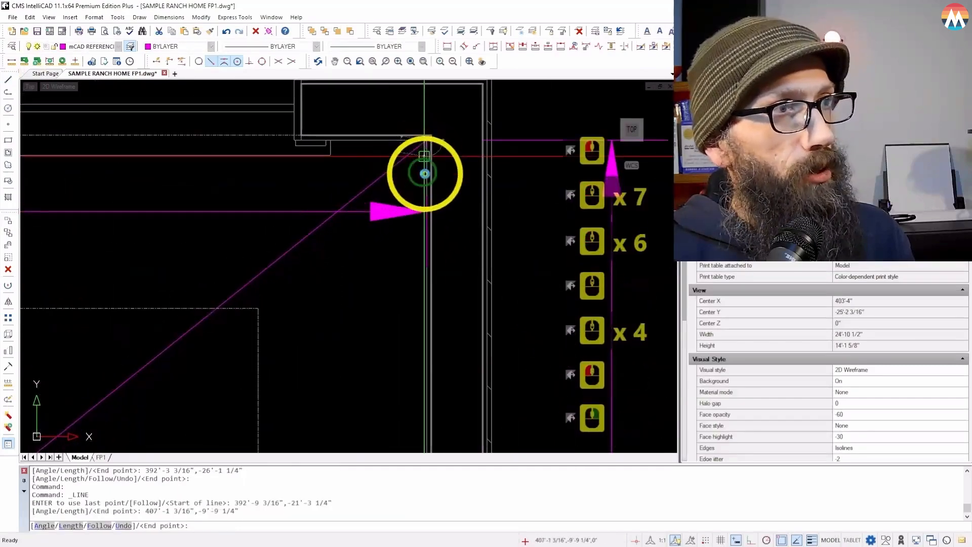
scroll(456, 192, "down", 15)
scroll(435, 210, "up", 2)
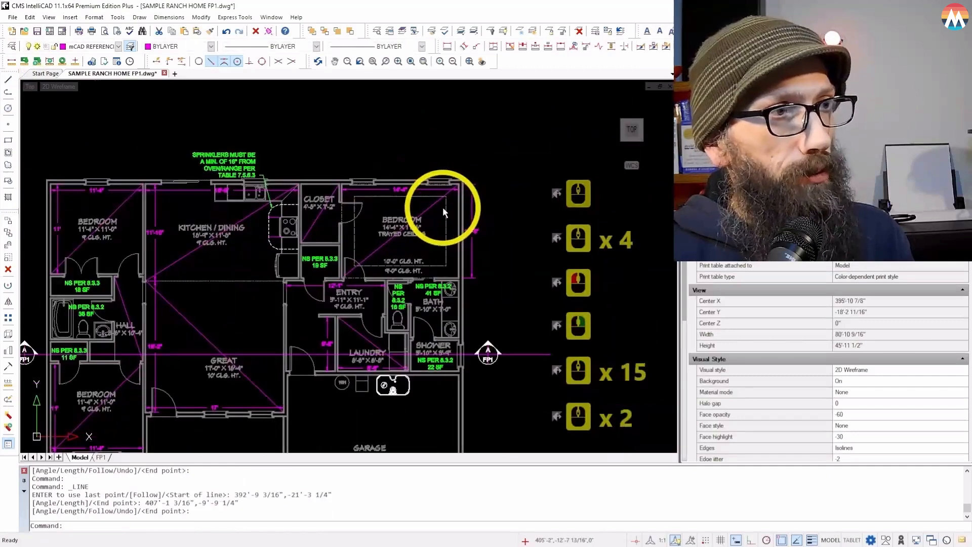
- Draw a diagonal line across the Entry from its upper-left corner to the right wall's corner beside the laundry door
scroll(315, 330, "up", 2)
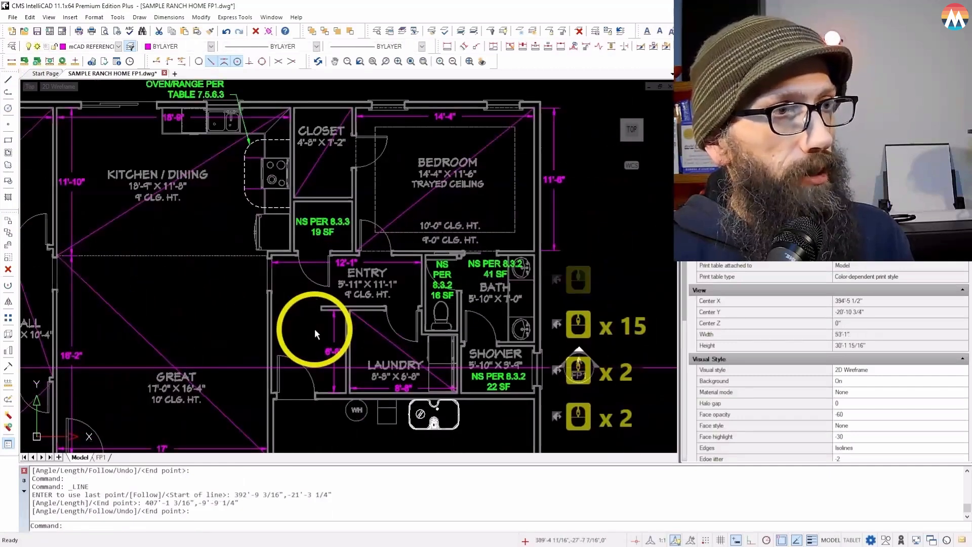
left_click(9, 80)
scroll(293, 293, "up", 10)
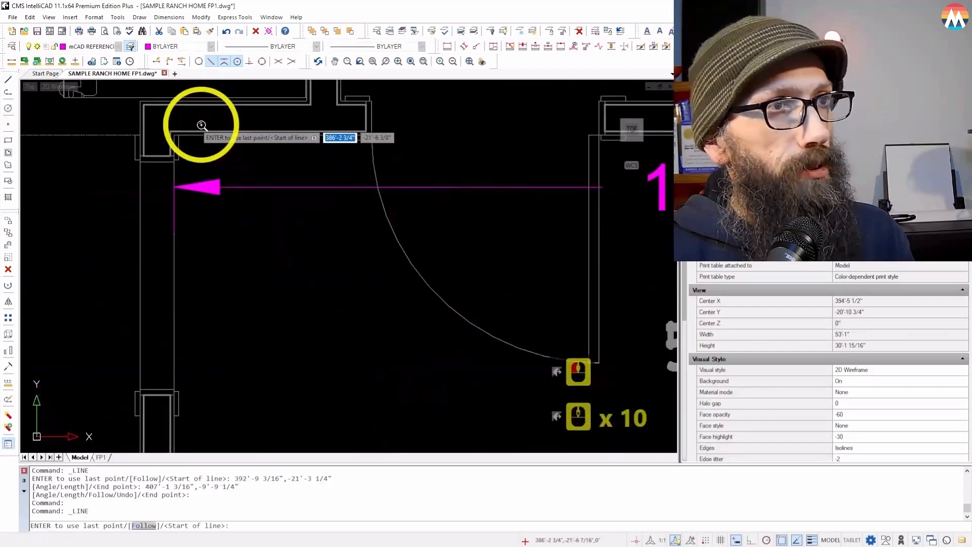
left_click(196, 135)
scroll(195, 163, "down", 8)
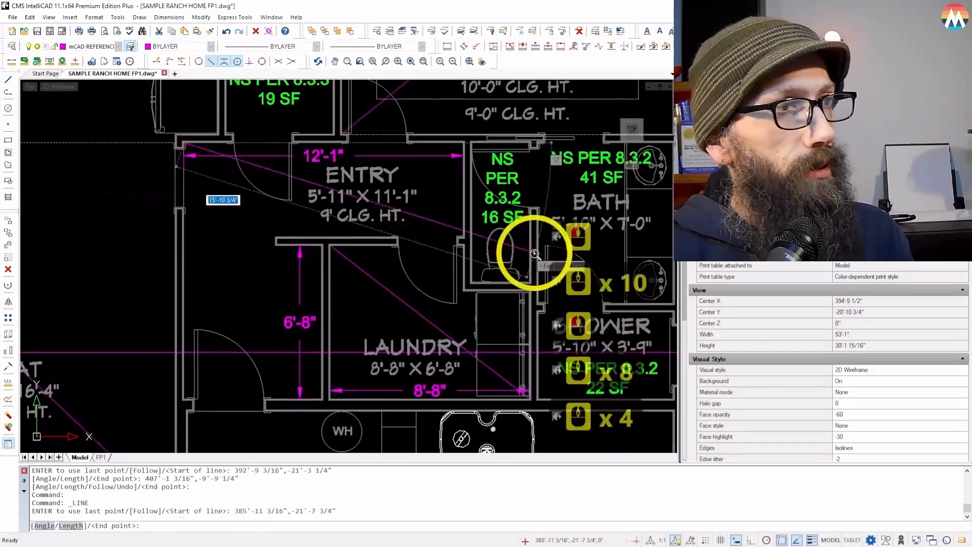
scroll(376, 169, "up", 8)
scroll(378, 171, "up", 2)
left_click(348, 172)
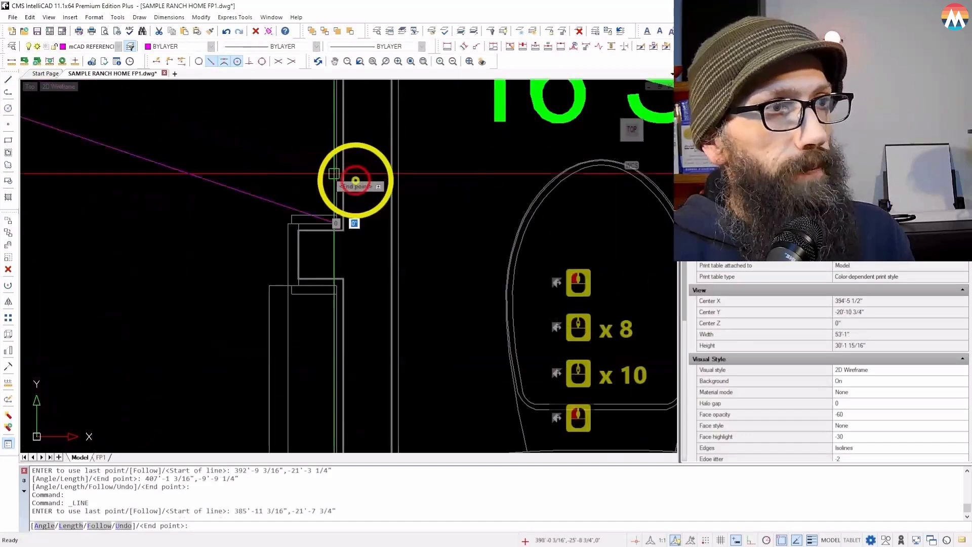
scroll(354, 187, "down", 6)
scroll(379, 192, "down", 5)
key("Return")
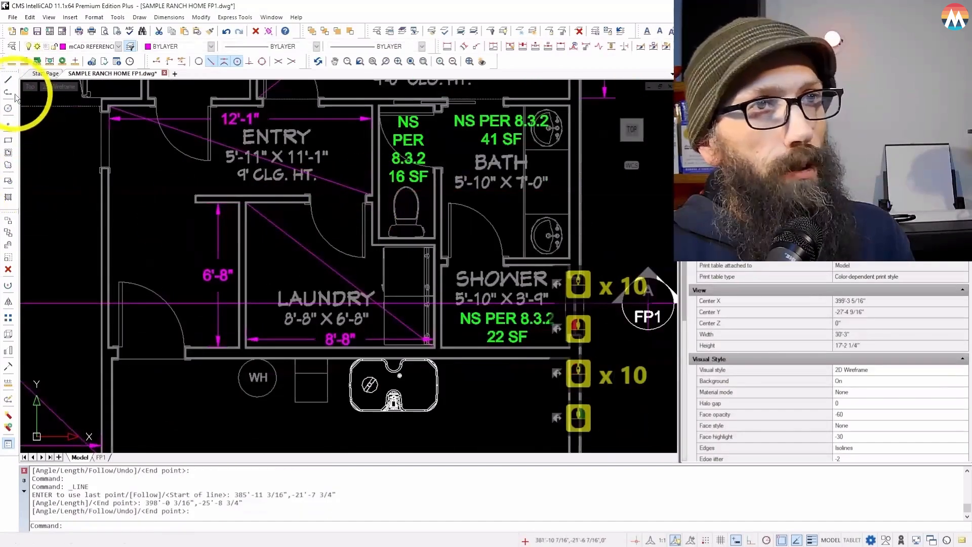
- Draw a diagonal line across the area beside the Laundry from its upper-right inner corner to its lower-left inner corner
left_click(8, 79)
scroll(228, 219, "up", 5)
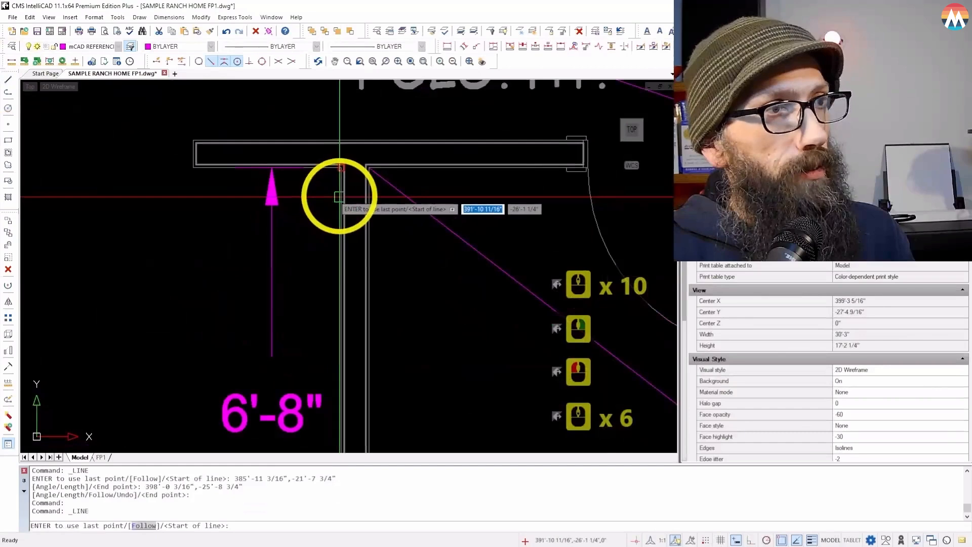
left_click(346, 189)
scroll(152, 326, "down", 5)
scroll(156, 397, "up", 6)
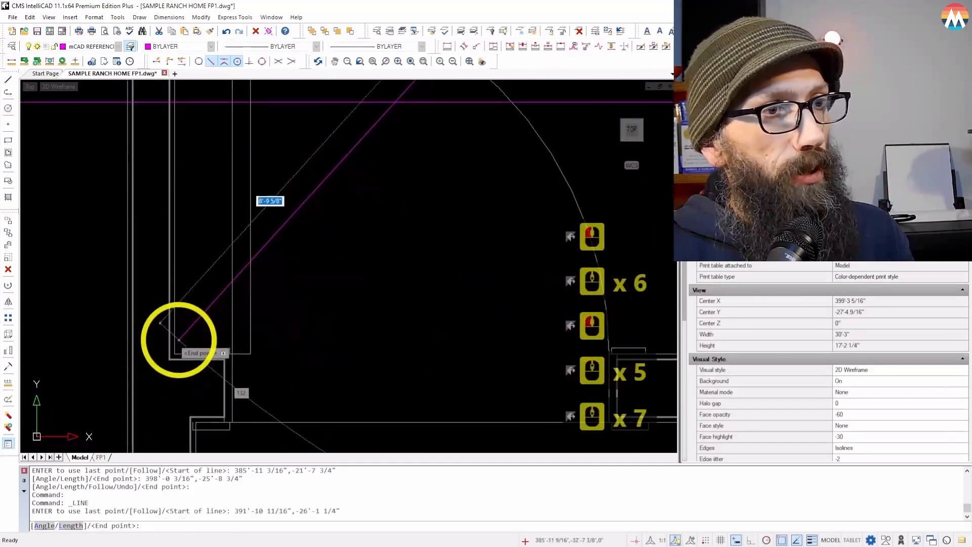
left_click(179, 339)
scroll(179, 345, "down", 4)
right_click(179, 349)
scroll(228, 406, "up", 2)
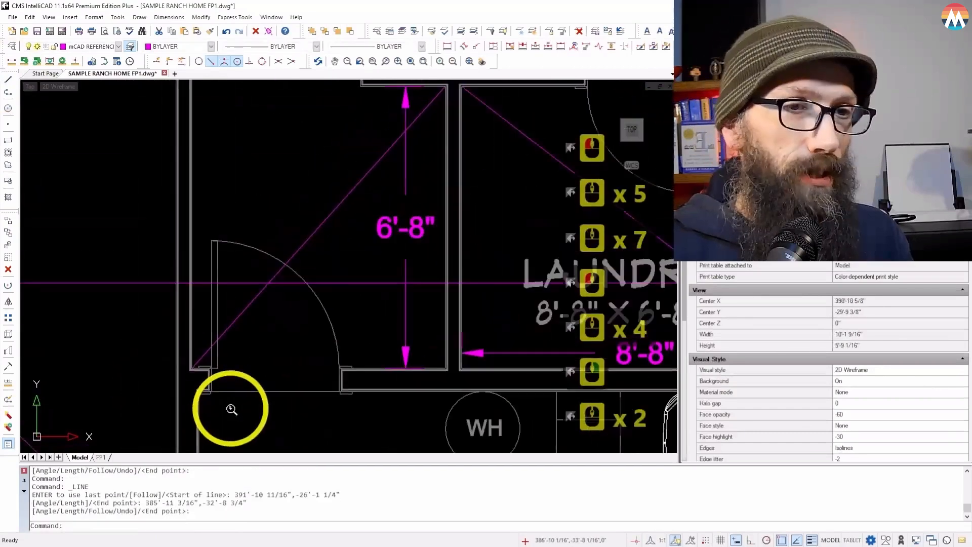
scroll(230, 408, "down", 9)
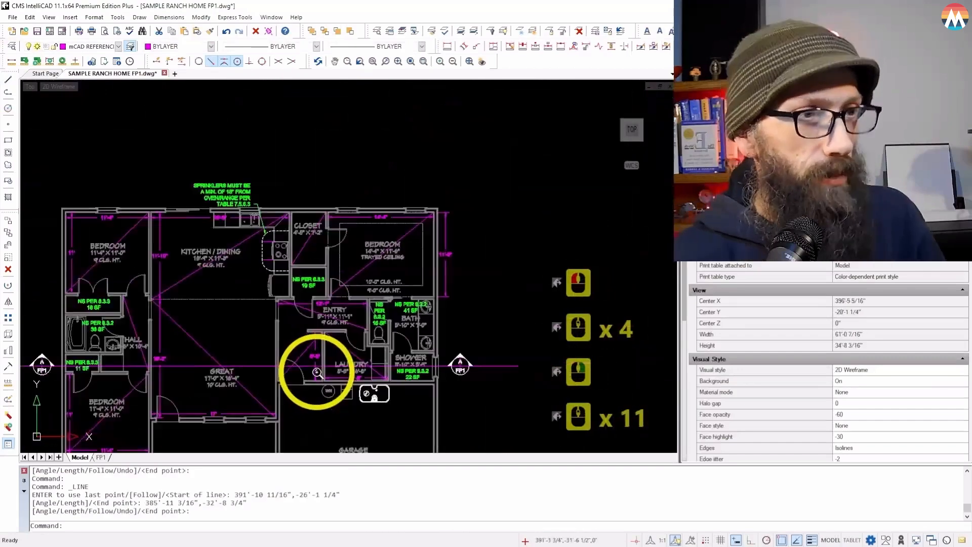
scroll(317, 373, "down", 2)
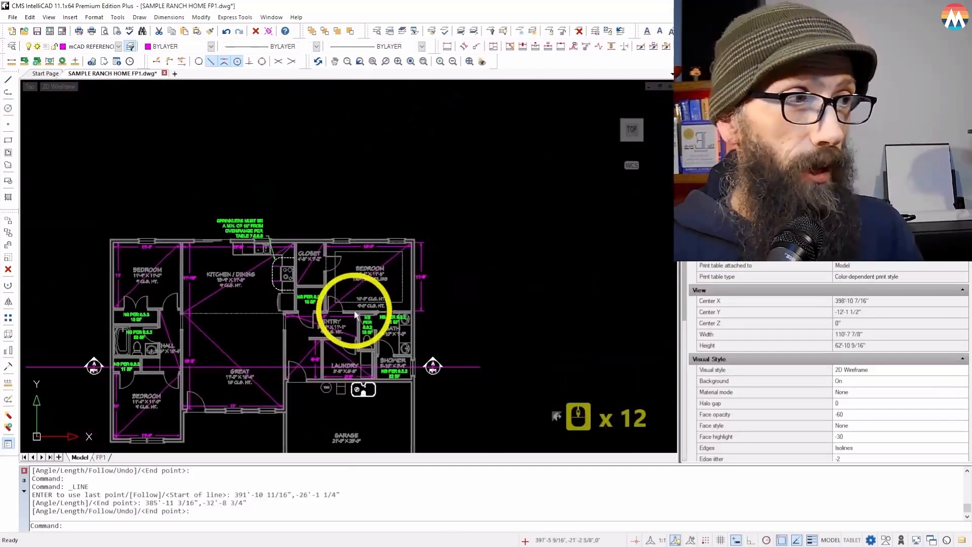
scroll(302, 327, "up", 2)
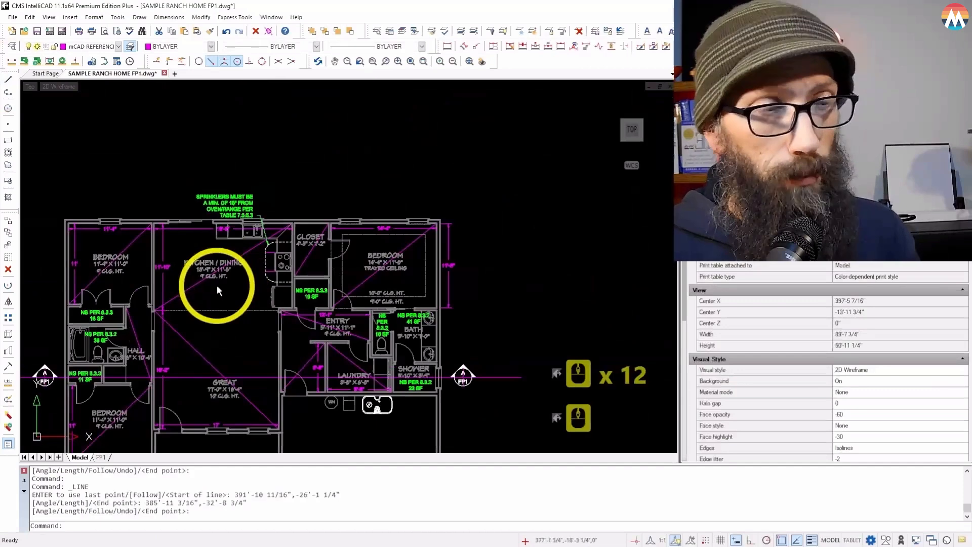
scroll(103, 247, "down", 2)
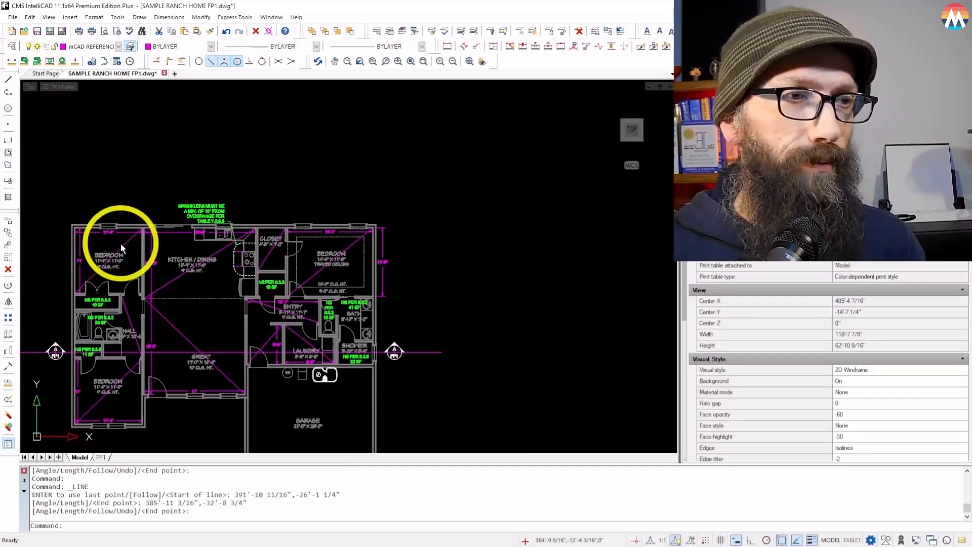
scroll(97, 259, "up", 4)
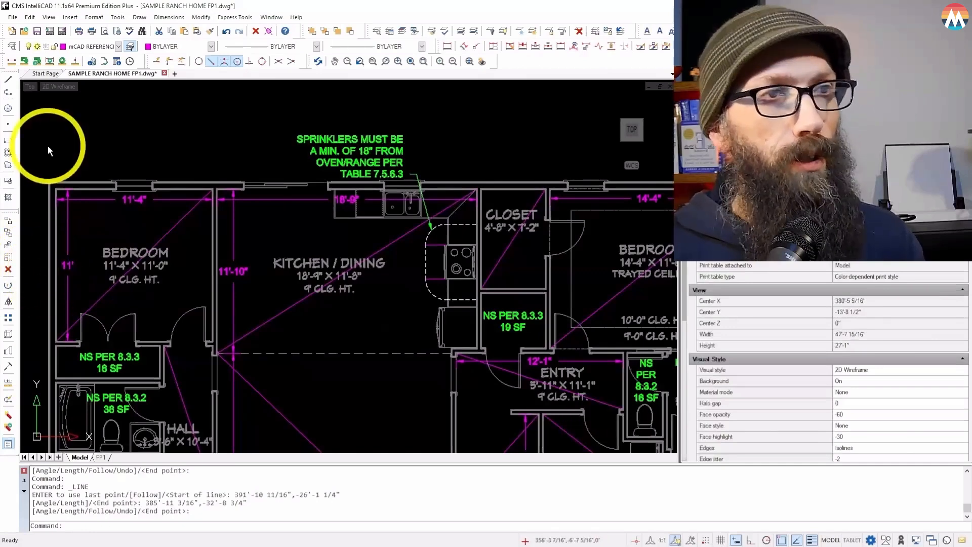
scroll(129, 115, "down", 1)
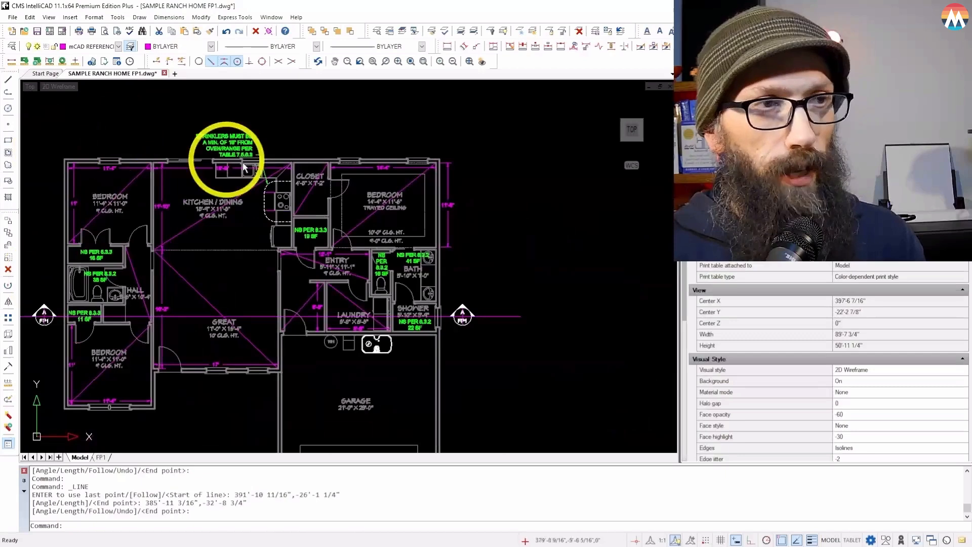
- Start copying the pendent sprinkler symbol from the sprinkler legend, using the symbol's center as the base point
scroll(293, 169, "down", 4)
scroll(367, 218, "down", 4)
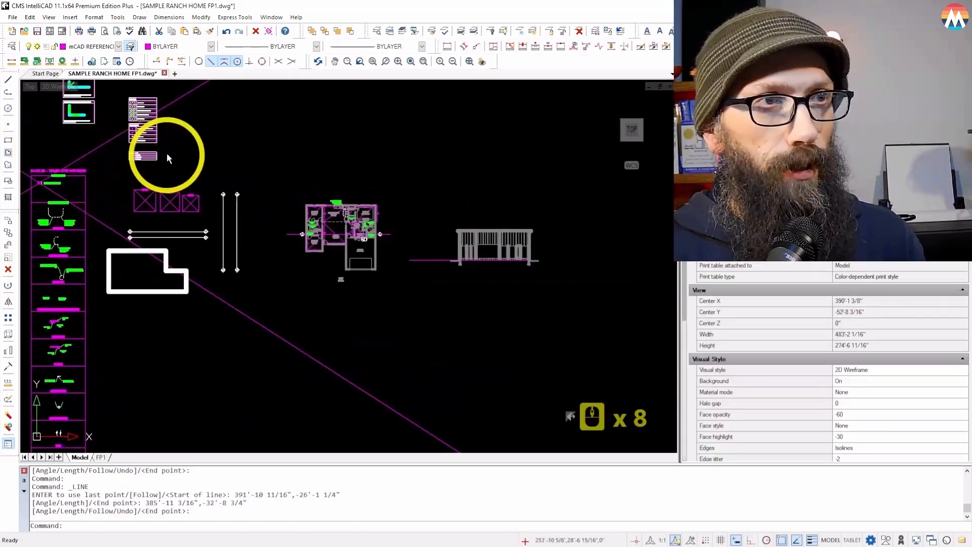
scroll(130, 156, "up", 15)
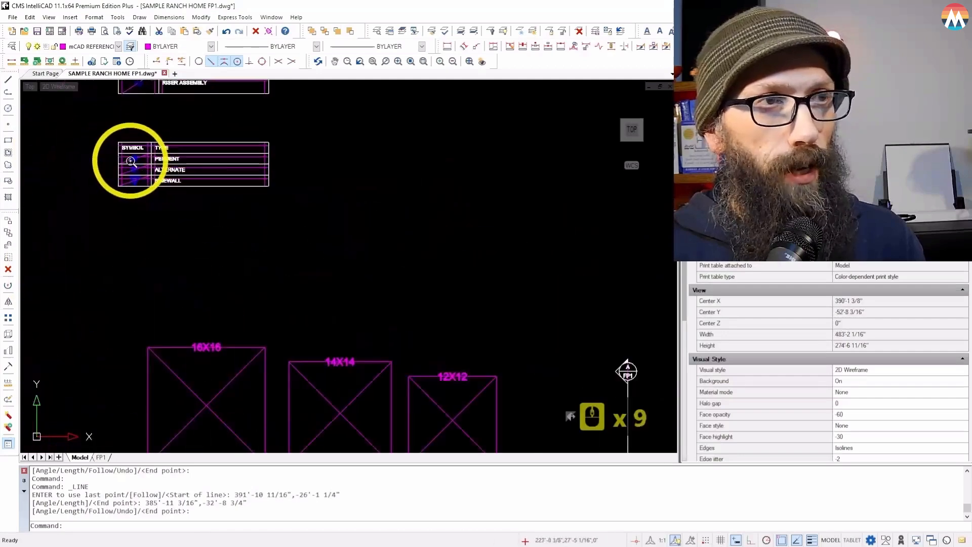
scroll(130, 160, "up", 2)
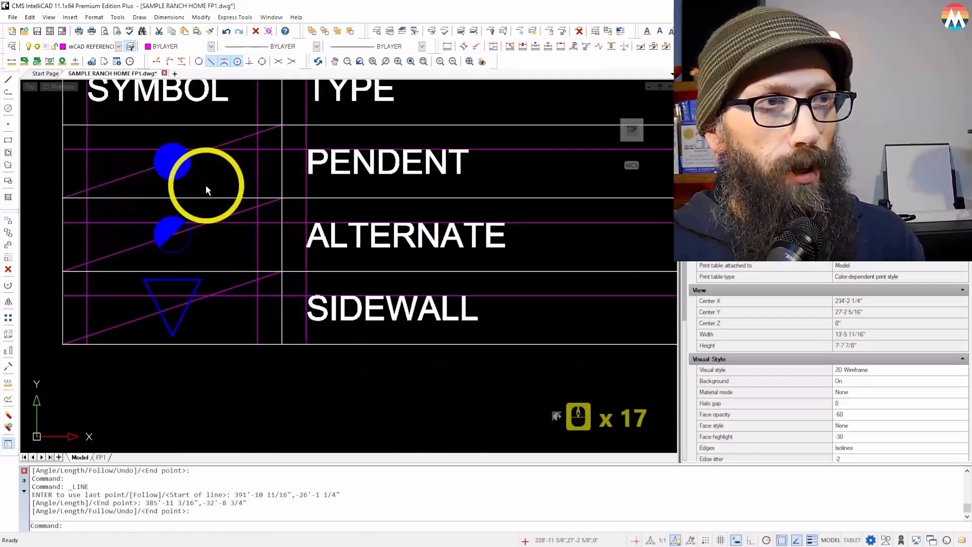
scroll(206, 184, "up", 3)
left_click(169, 152)
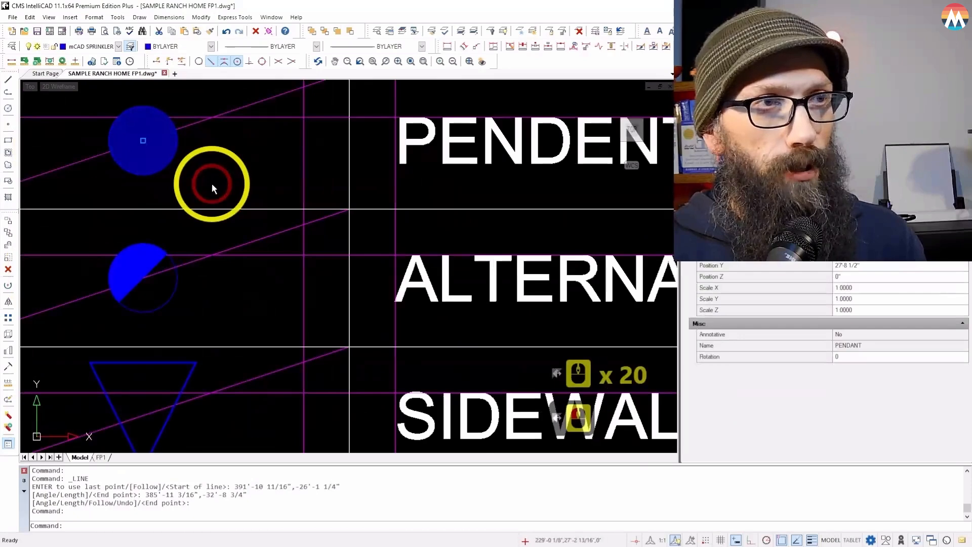
scroll(212, 184, "down", 2)
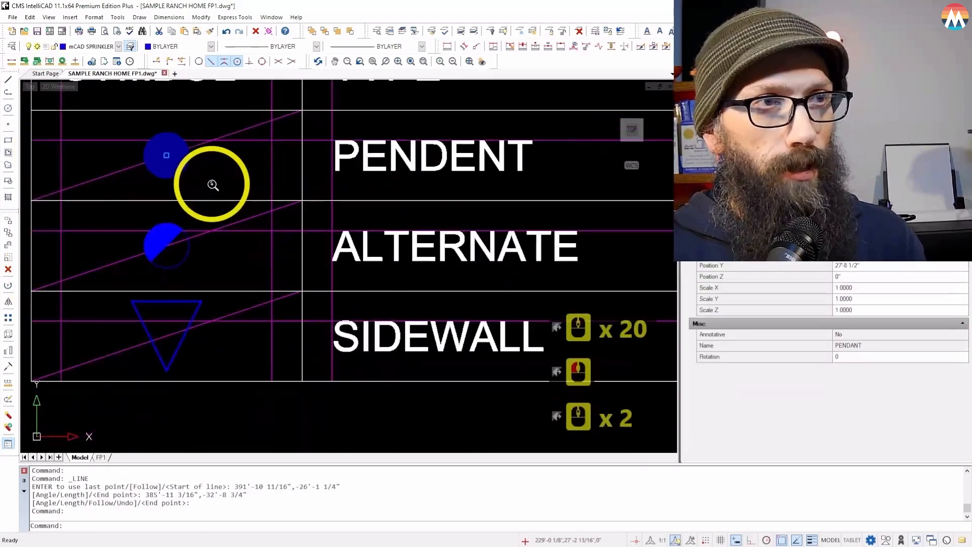
left_click(8, 234)
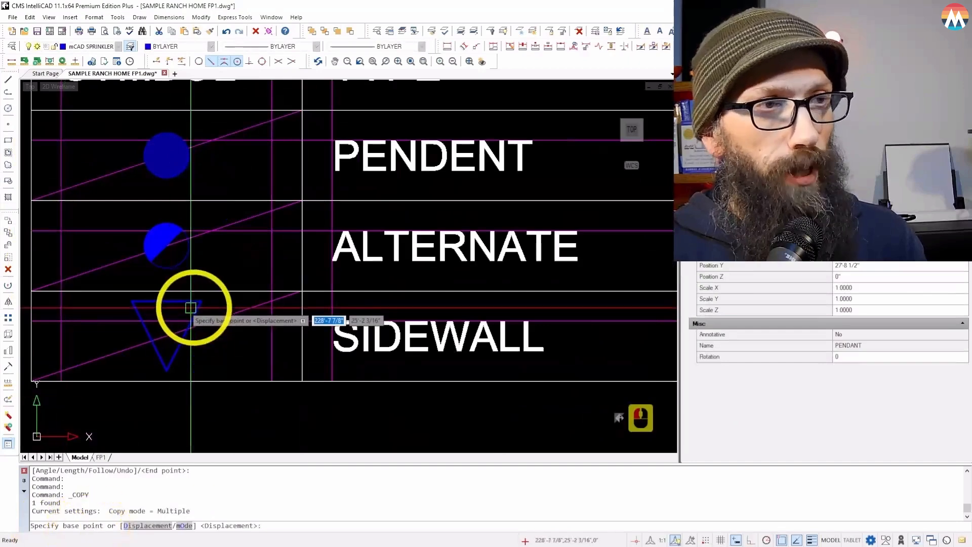
left_click(238, 62)
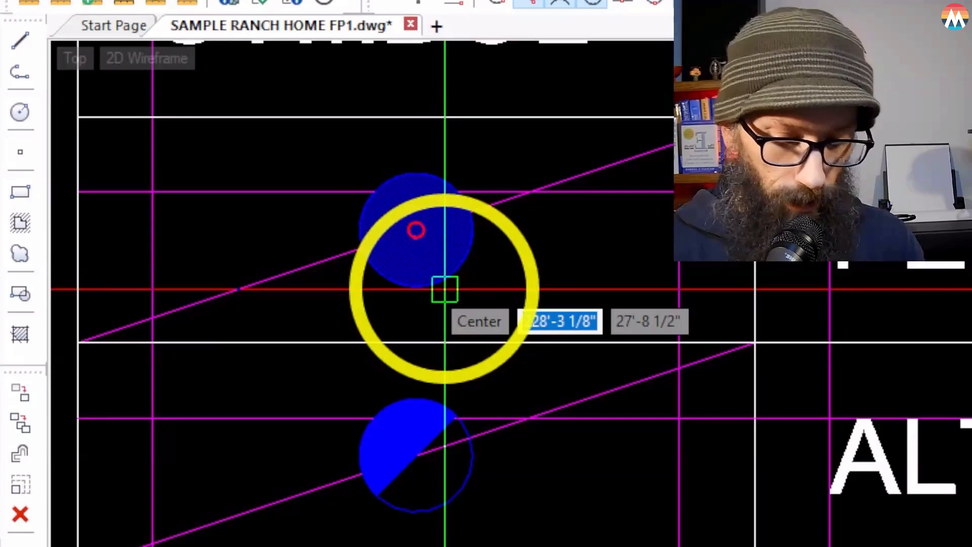
left_click(444, 289)
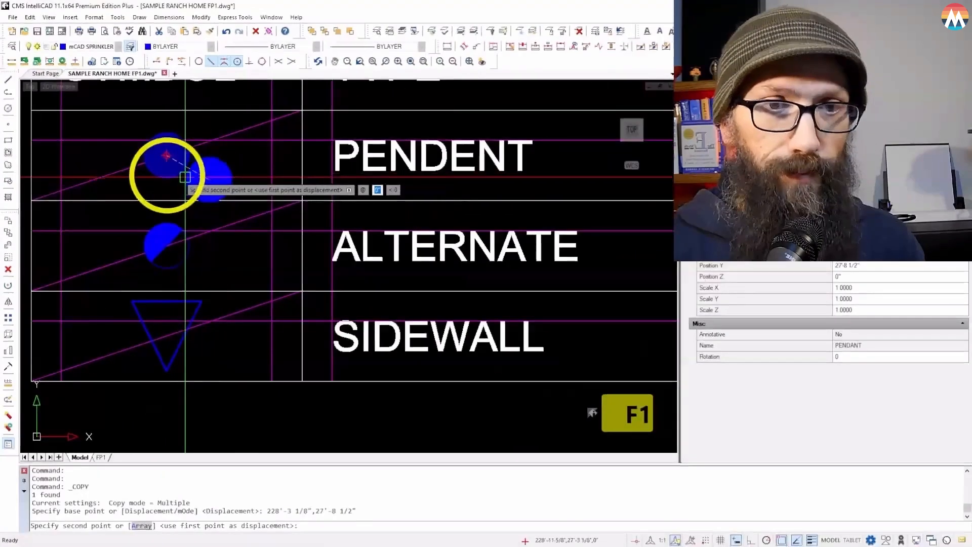
- Place a copy of the pendent sprinkler at the midpoint of the diagonal in the upper-left Bedroom
scroll(152, 162, "down", 14)
scroll(148, 162, "down", 4)
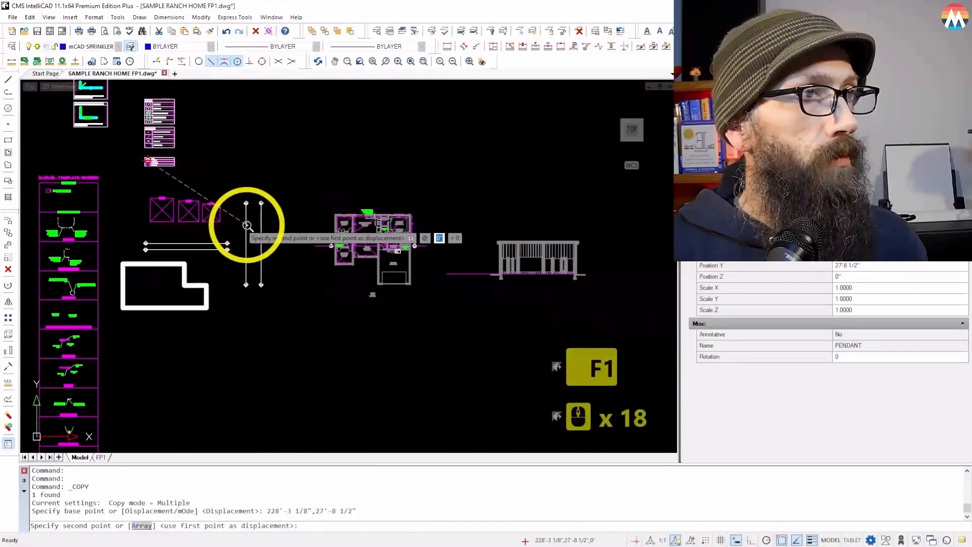
scroll(355, 248, "up", 3)
scroll(354, 243, "up", 8)
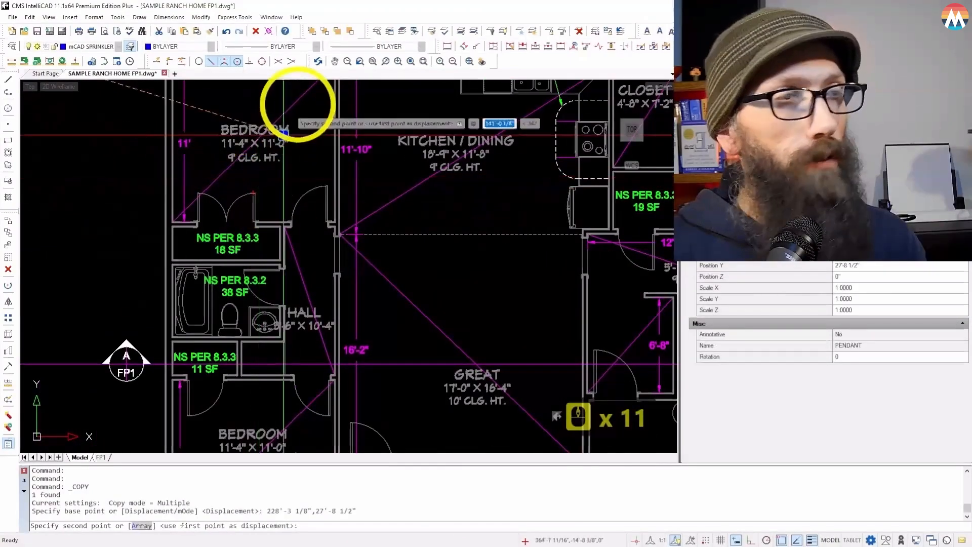
scroll(294, 107, "up", 3)
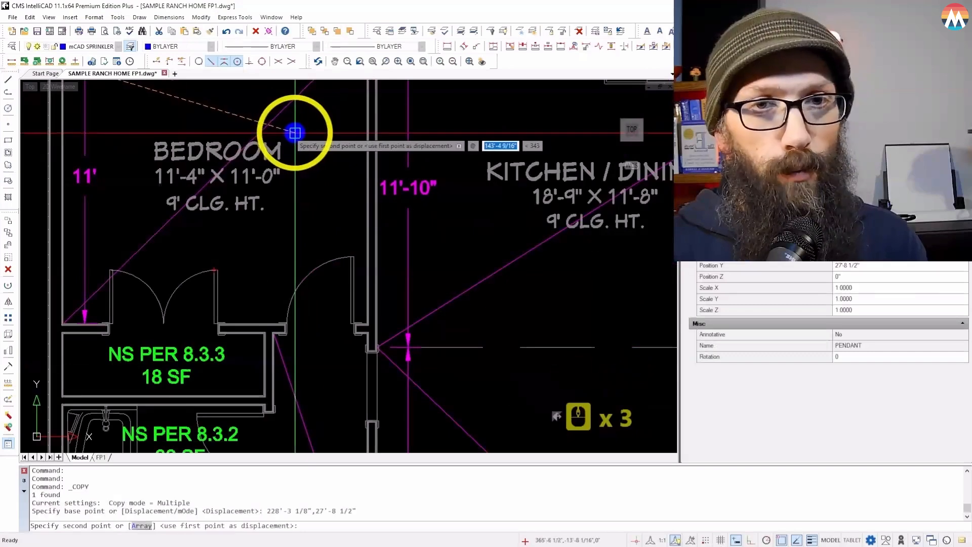
scroll(294, 133, "down", 3)
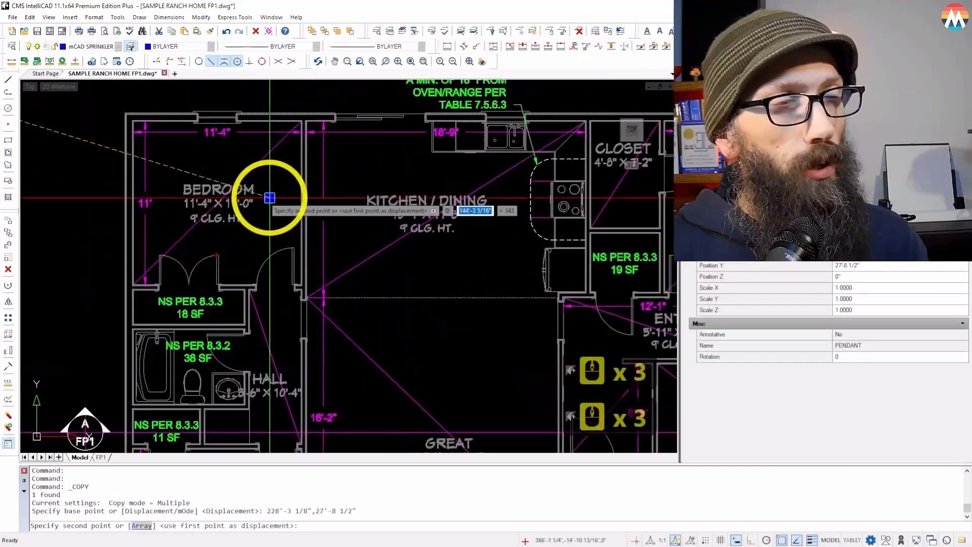
scroll(270, 197, "up", 3)
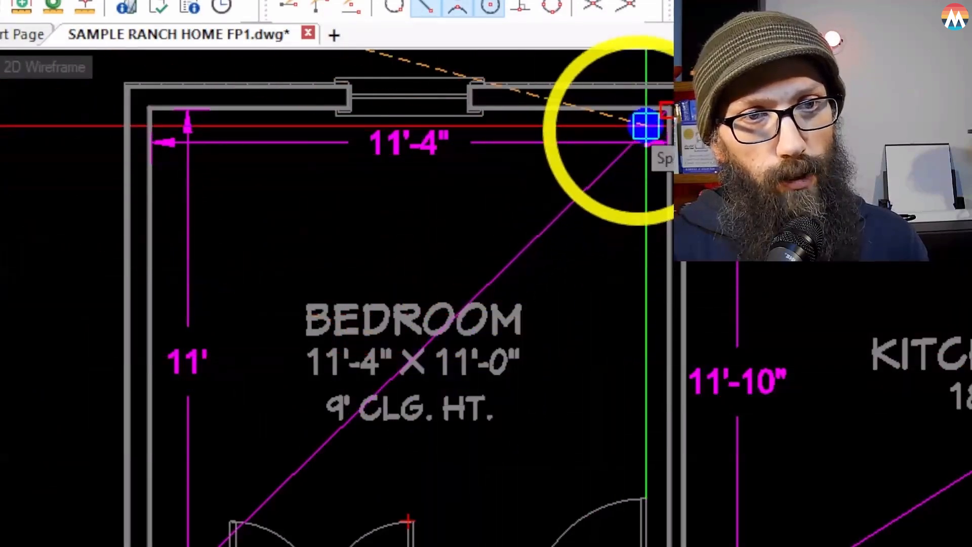
scroll(539, 159, "down", 2)
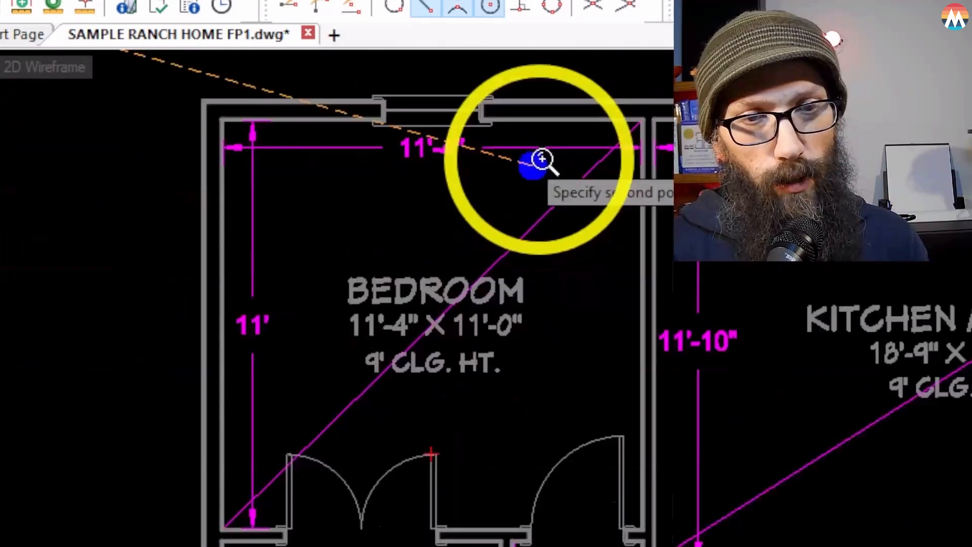
scroll(323, 375, "up", 3)
scroll(322, 376, "down", 1)
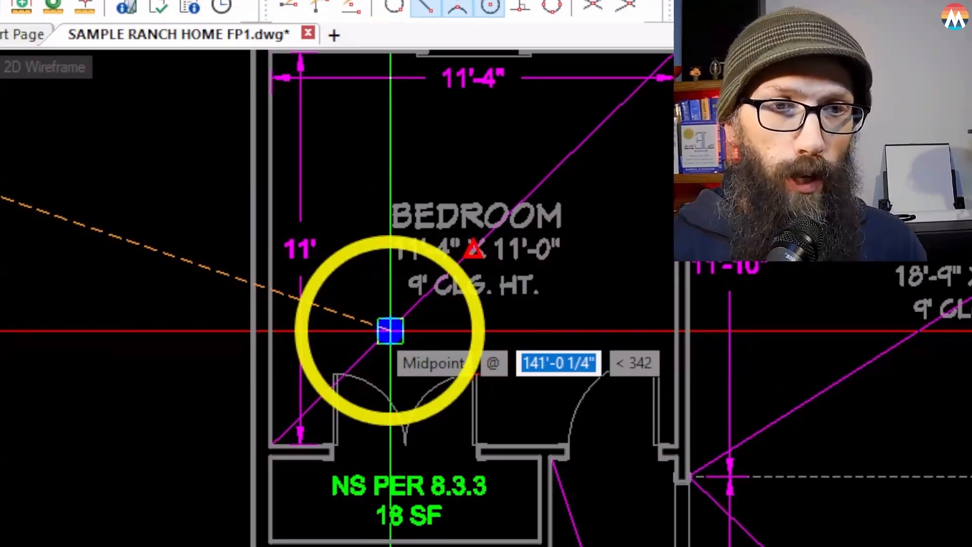
left_click(390, 331)
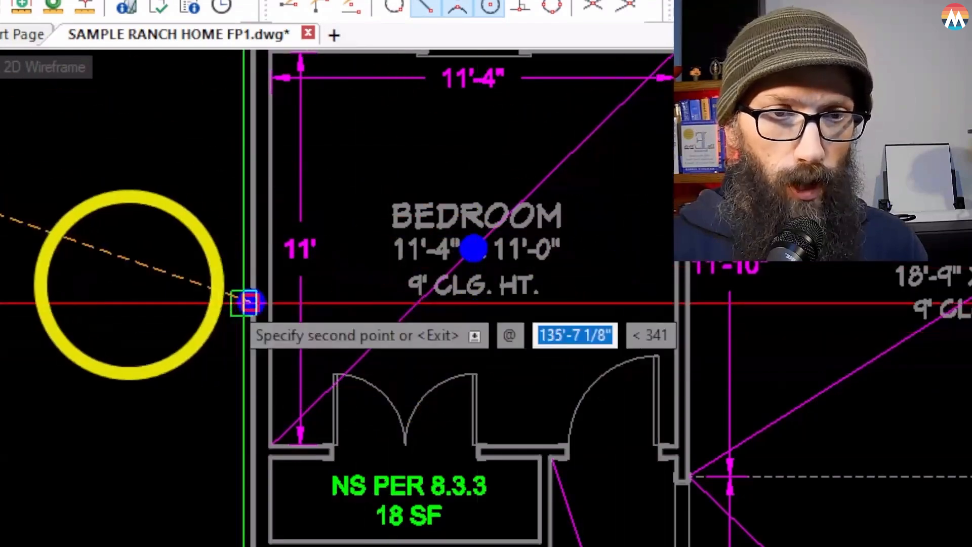
- Place a pendent sprinkler copy at the midpoint of the diagonal in the lower-left Bedroom
scroll(124, 278, "down", 2)
scroll(181, 127, "down", 1)
scroll(305, 55, "down", 2)
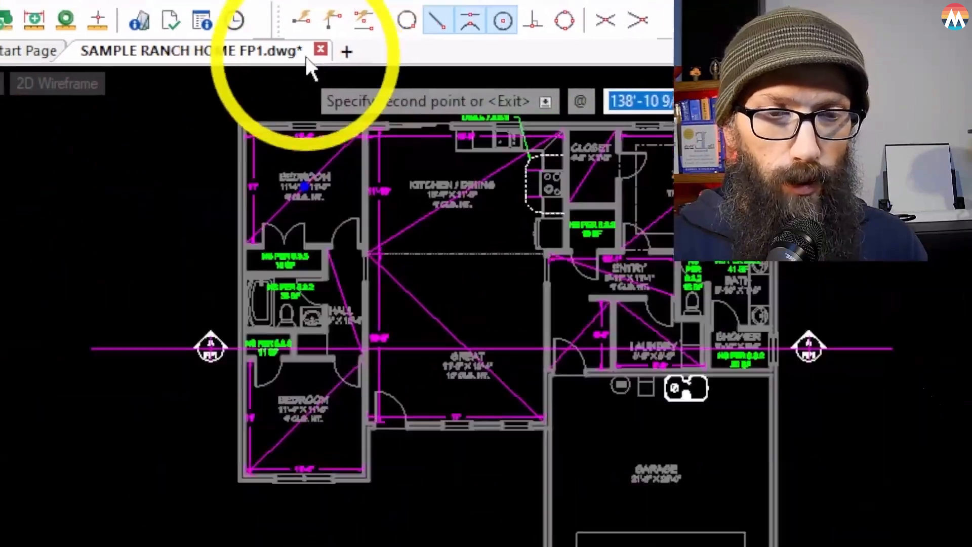
scroll(349, 380, "up", 3)
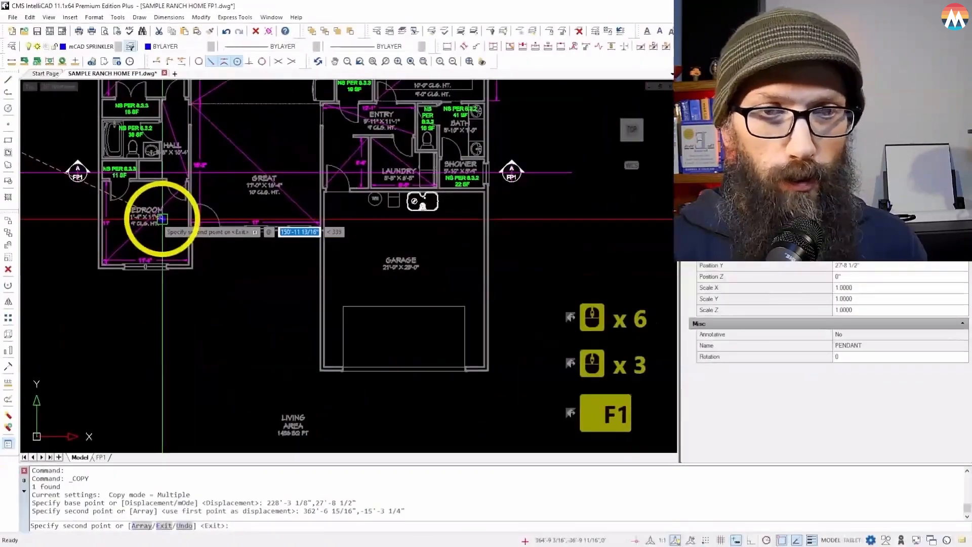
scroll(187, 260, "up", 3)
scroll(126, 217, "up", 6)
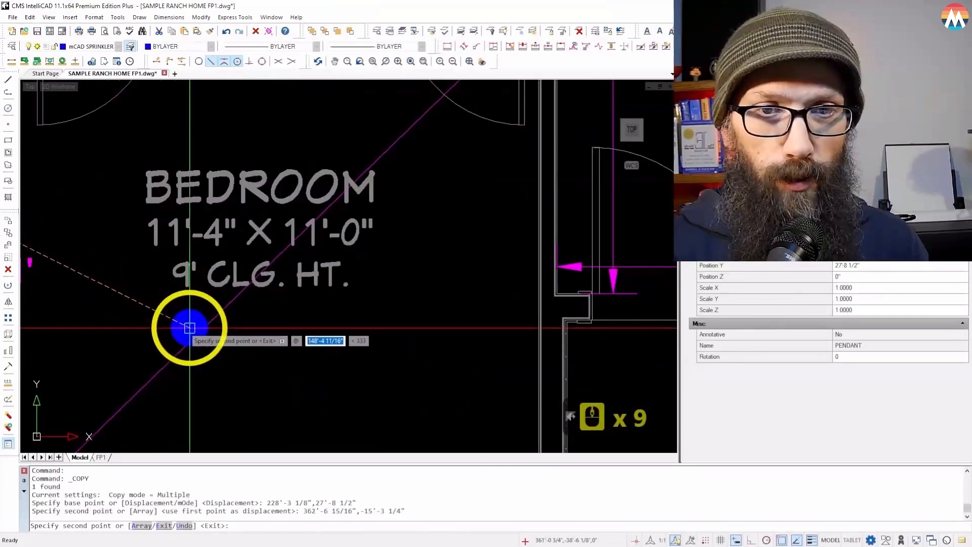
left_click(193, 329)
scroll(193, 330, "down", 8)
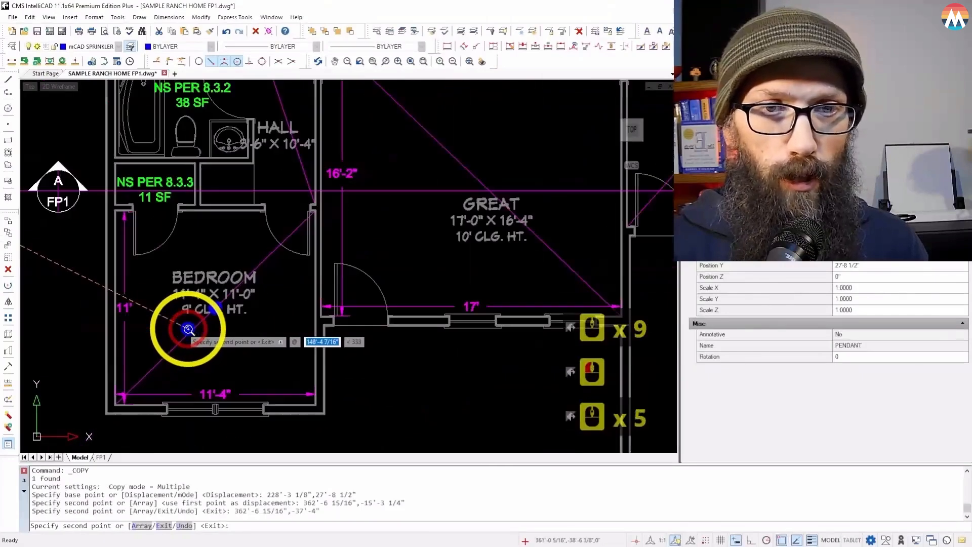
- Place a pendent sprinkler copy at the midpoint of the Hall's diagonal
scroll(232, 248, "up", 4)
scroll(256, 102, "up", 6)
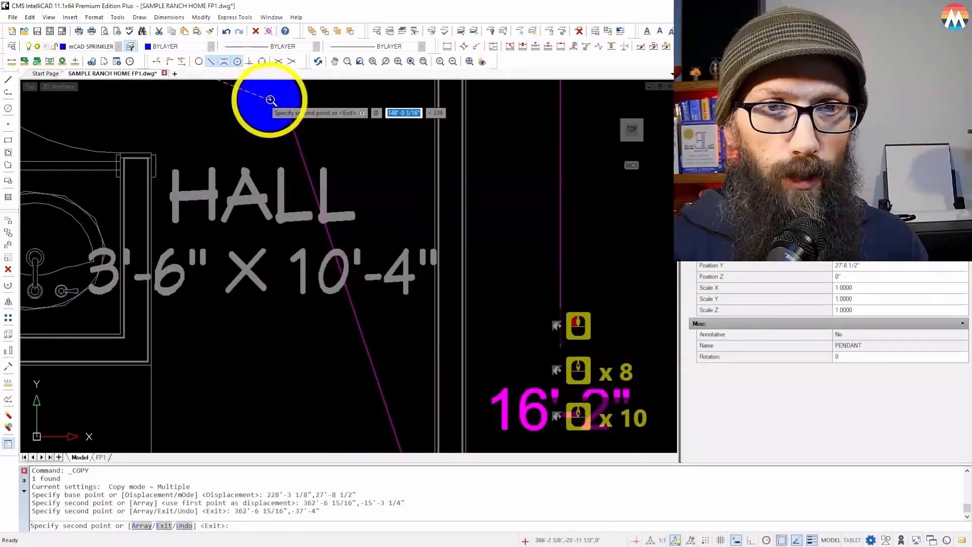
left_click(278, 98)
scroll(141, 341, "down", 11)
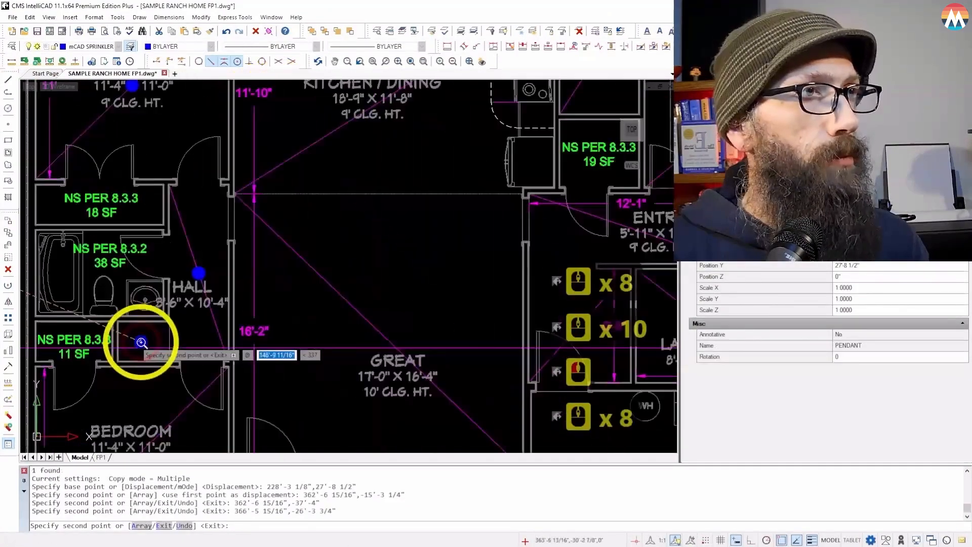
- Place pendent sprinkler copies at the midpoints of the Great room and Kitchen / Dining diagonals
scroll(226, 334, "up", 4)
left_click(226, 335)
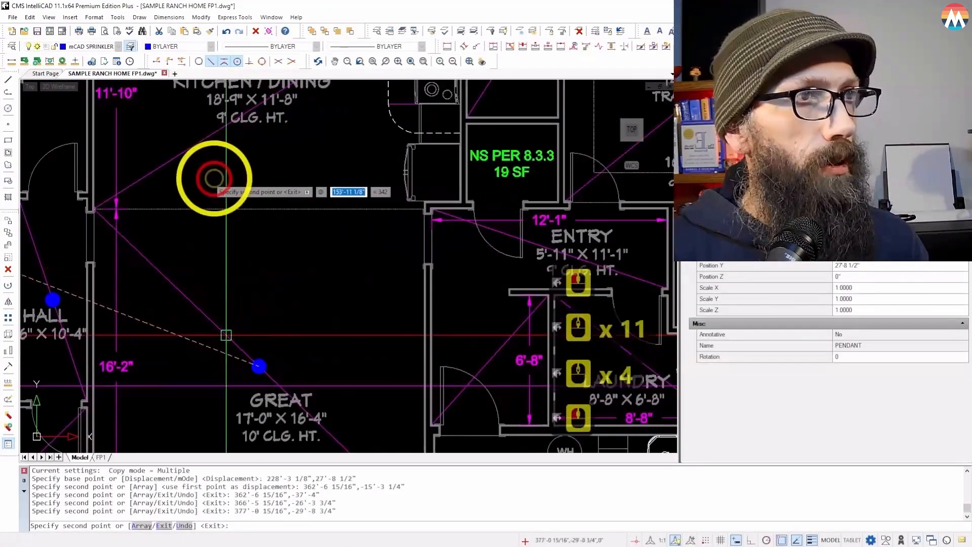
left_click(211, 140)
- Place pendent sprinkler copies at the midpoints of the Closet and trayed-ceiling Bedroom diagonals
scroll(80, 281, "down", 5)
scroll(254, 182, "up", 7)
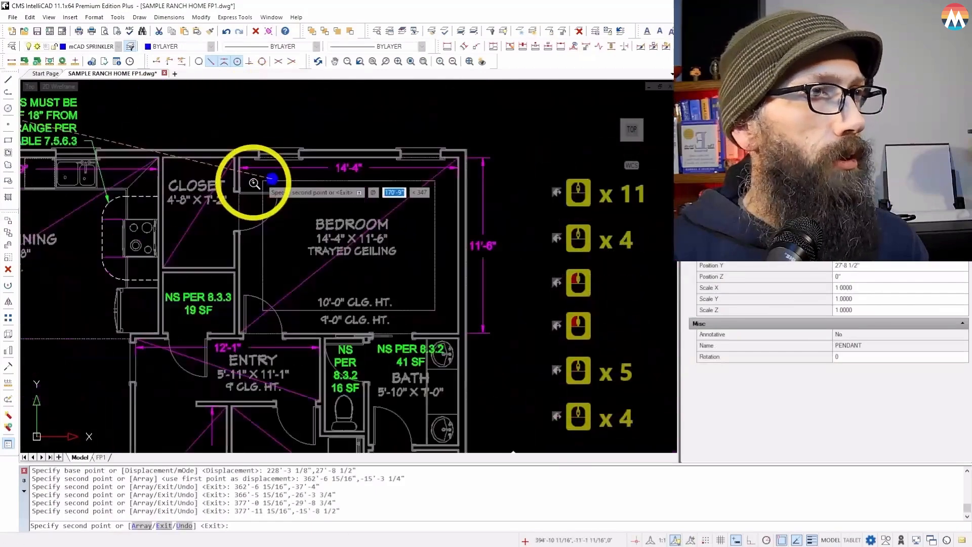
left_click(189, 217)
scroll(189, 216, "down", 3)
scroll(284, 293, "up", 4)
left_click(310, 298)
- Place a pendent sprinkler copy at the midpoint of the Entry's diagonal
scroll(202, 202, "down", 6)
scroll(152, 355, "up", 3)
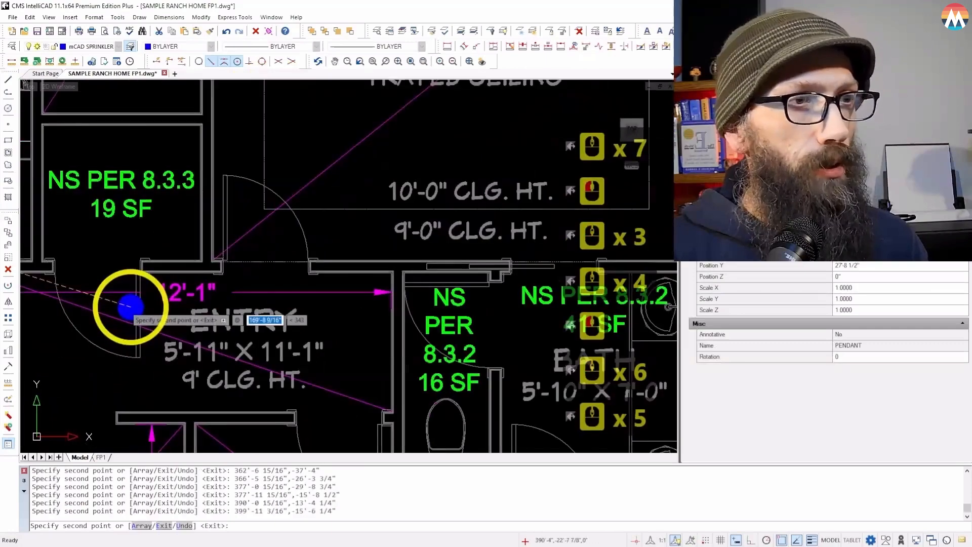
left_click(160, 334)
scroll(142, 336, "down", 4)
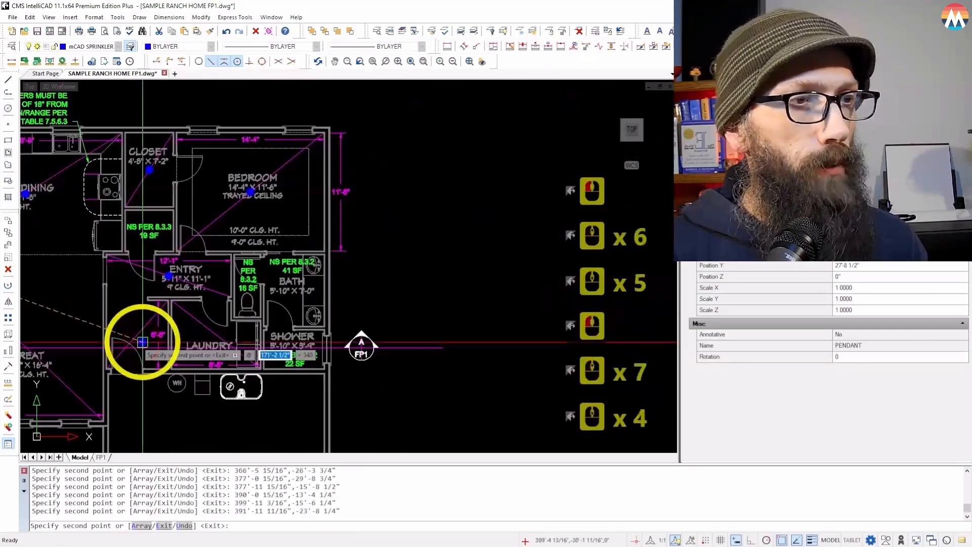
- Place pendent sprinkler copies at the diagonal midpoints of the area beside the Laundry and the Laundry itself
scroll(136, 329, "up", 3)
left_click(141, 324)
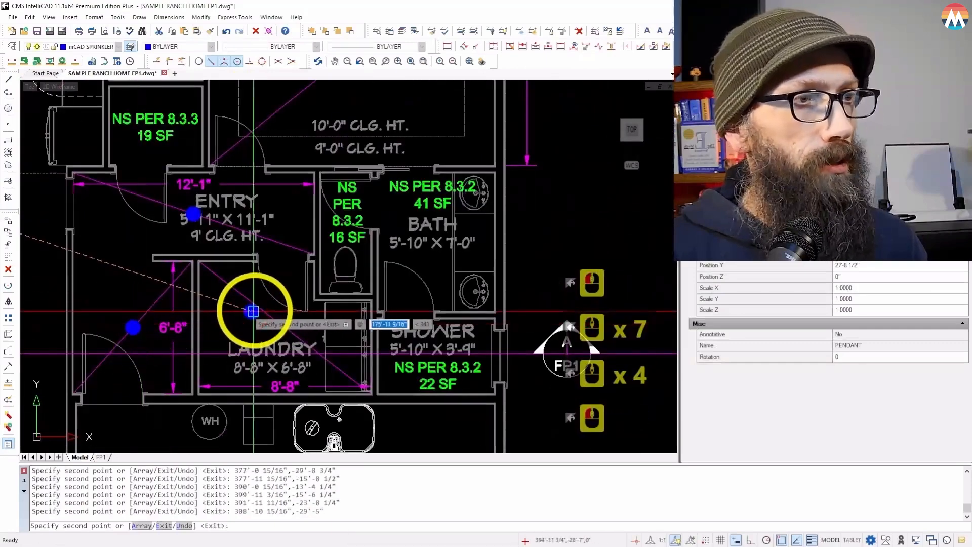
left_click(247, 303)
- Finish copying the sprinklers and save the drawing
scroll(248, 302, "down", 4)
scroll(247, 302, "down", 9)
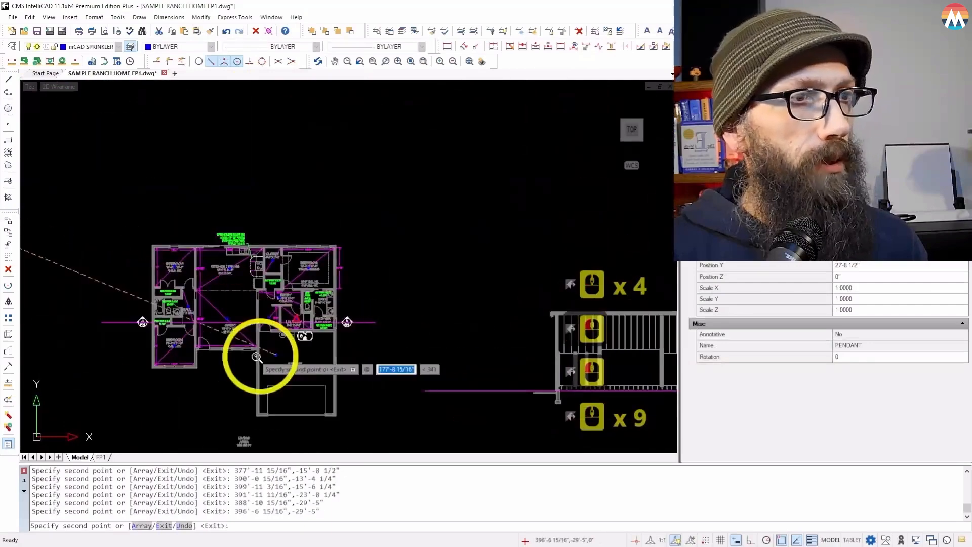
scroll(202, 350, "up", 3)
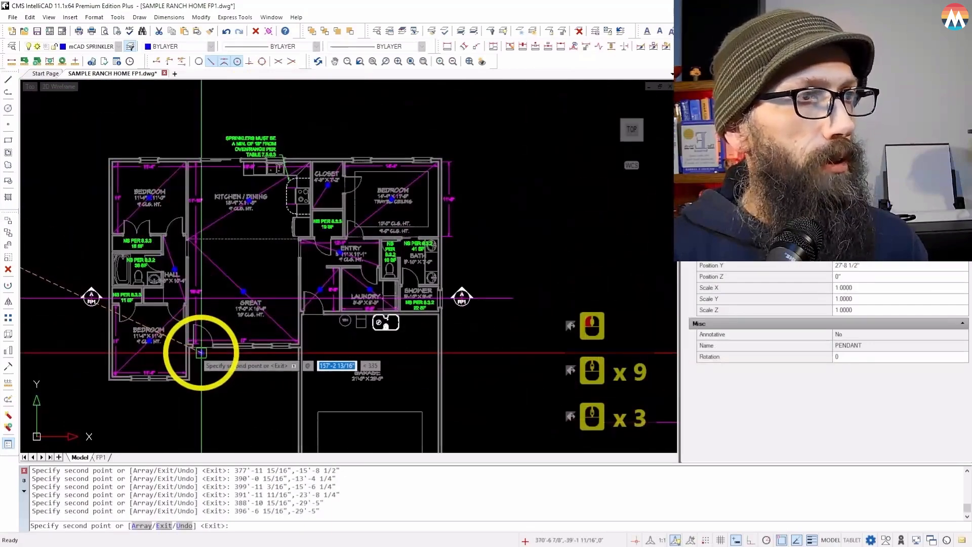
right_click(202, 352)
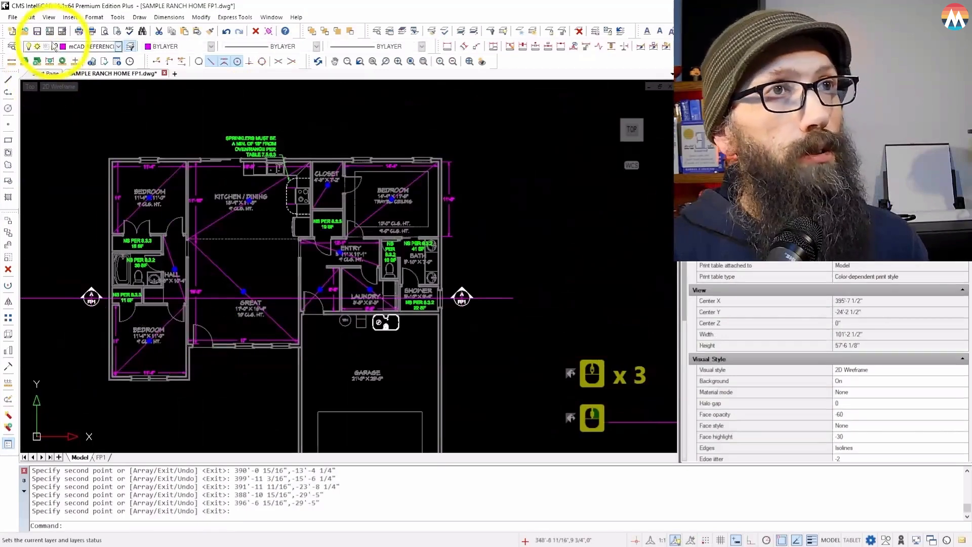
left_click(40, 32)
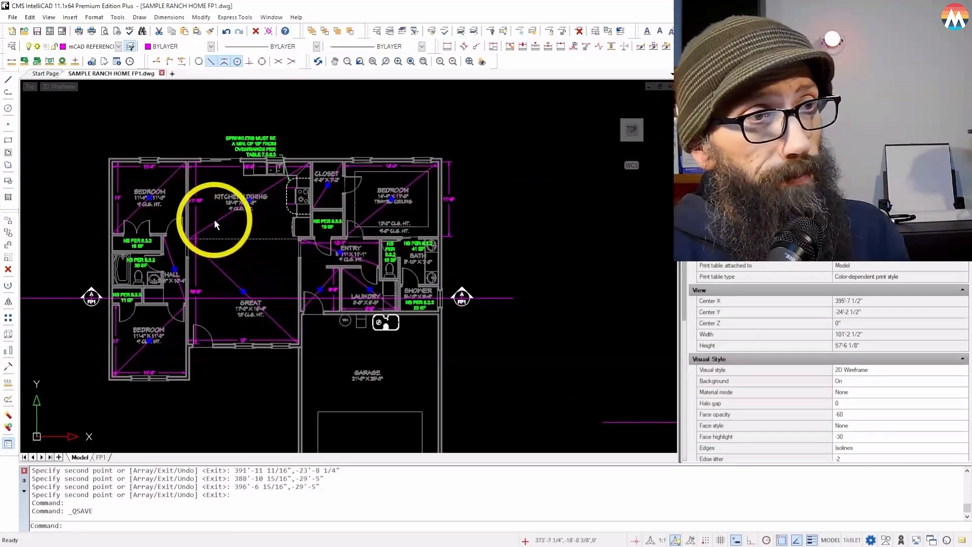
- Isolate the reference layer using the Kitchen / Dining diagonal line
left_click(218, 222)
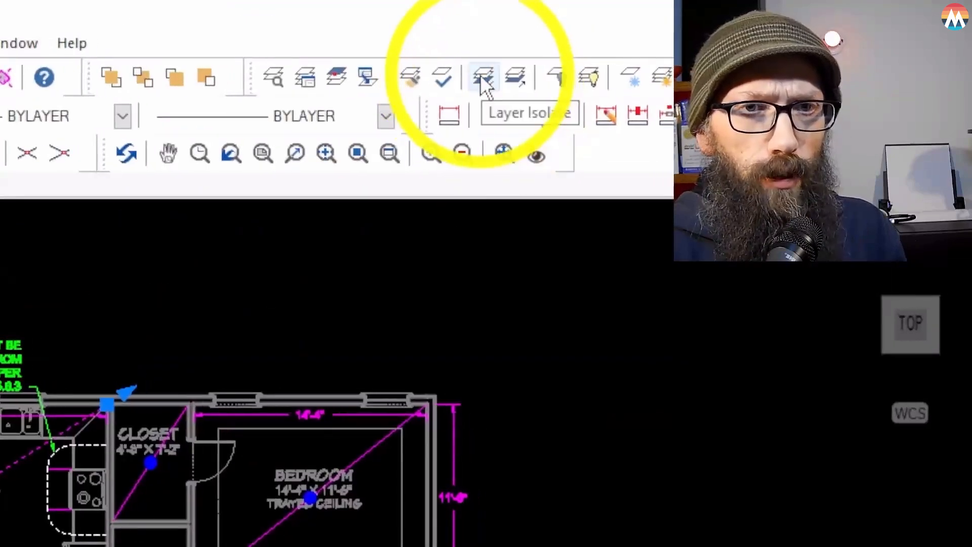
left_click(478, 83)
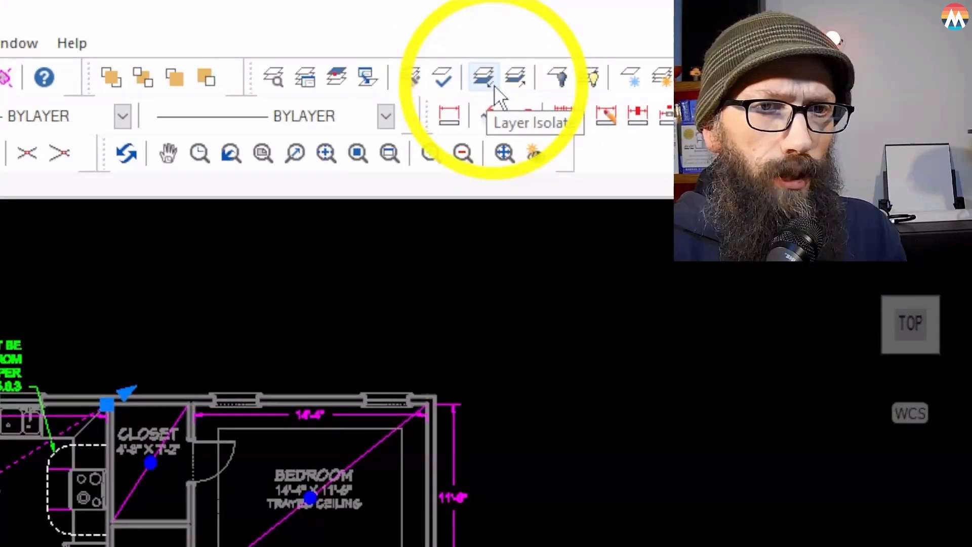
left_click(529, 83)
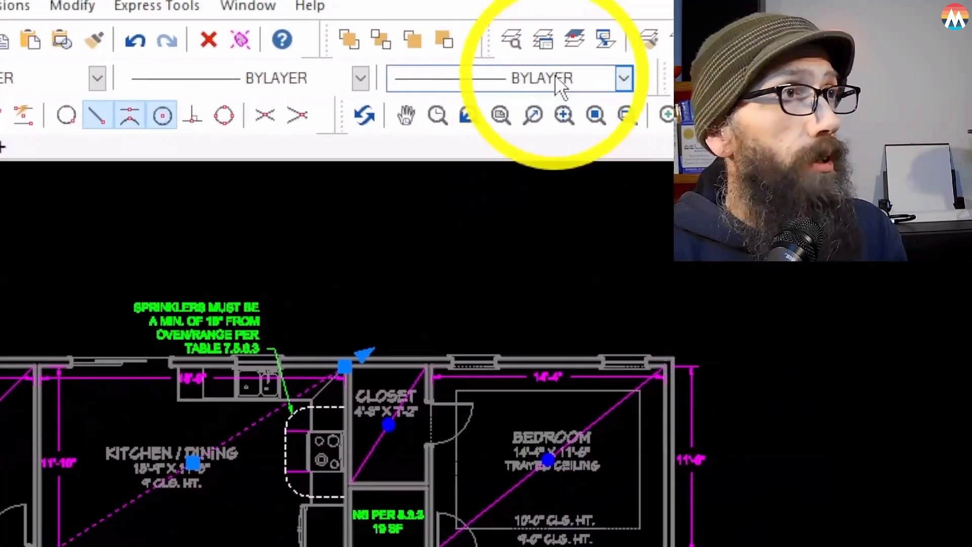
left_click(722, 41)
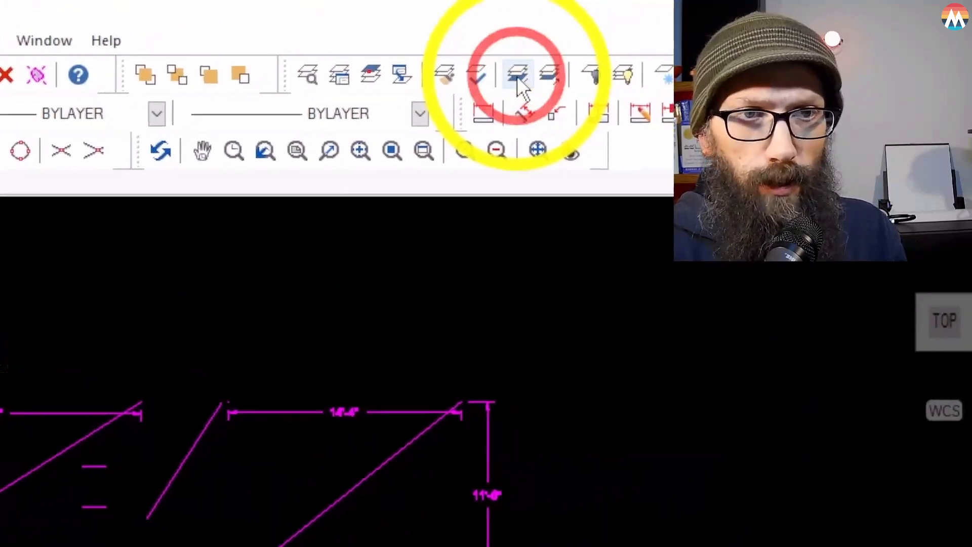
- Erase all the diagonal construction lines across the ranch home's rooms on the isolated reference layer, keeping the dimensions
scroll(456, 264, "down", 3)
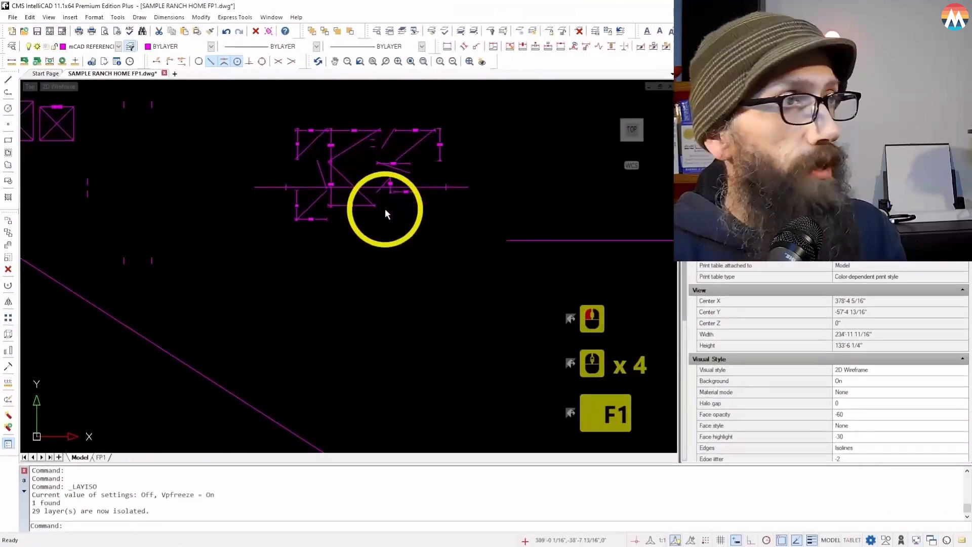
scroll(360, 211, "up", 3)
scroll(361, 210, "up", 3)
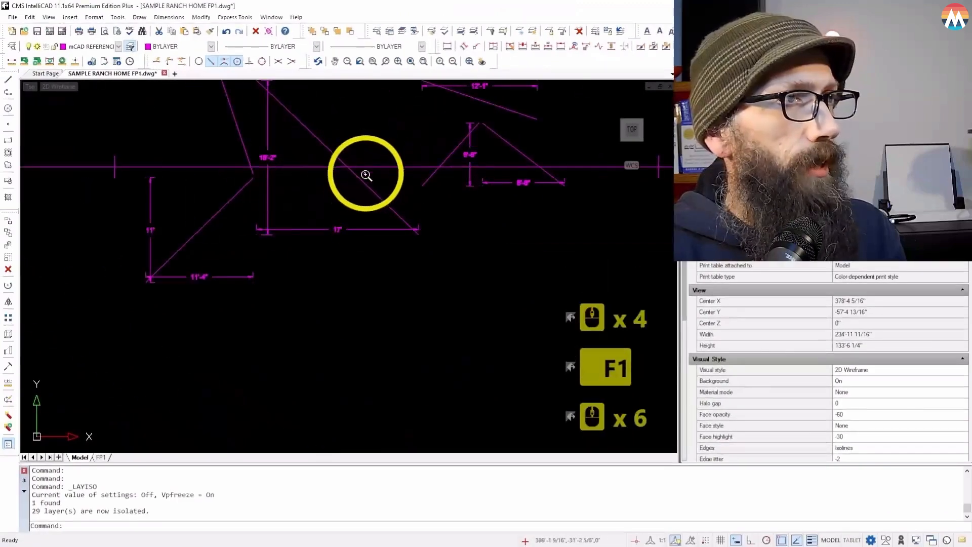
scroll(281, 247, "up", 1)
left_click(234, 216)
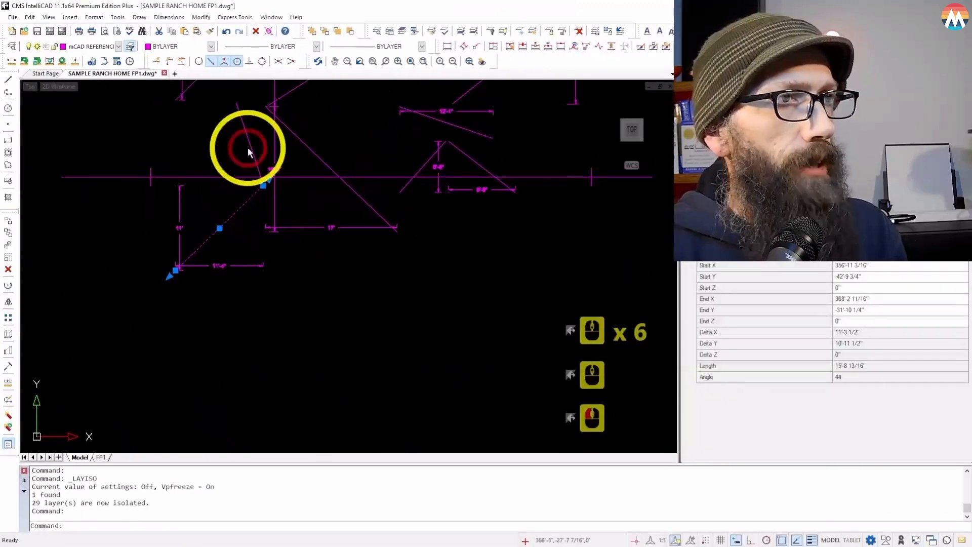
left_click(232, 117)
left_click(304, 148)
left_click(304, 155)
left_click(325, 191)
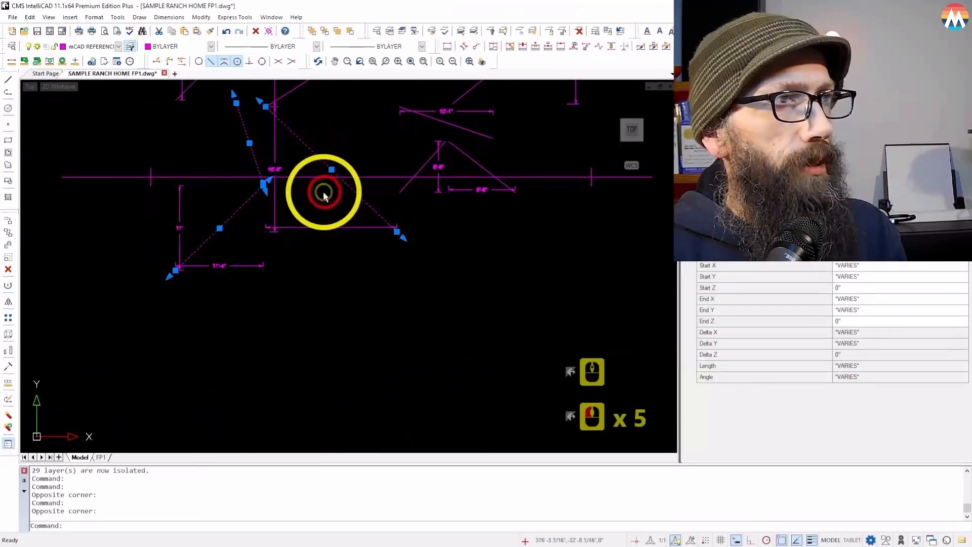
scroll(259, 296, "down", 2)
scroll(380, 219, "up", 2)
left_click(385, 208)
left_click(342, 217)
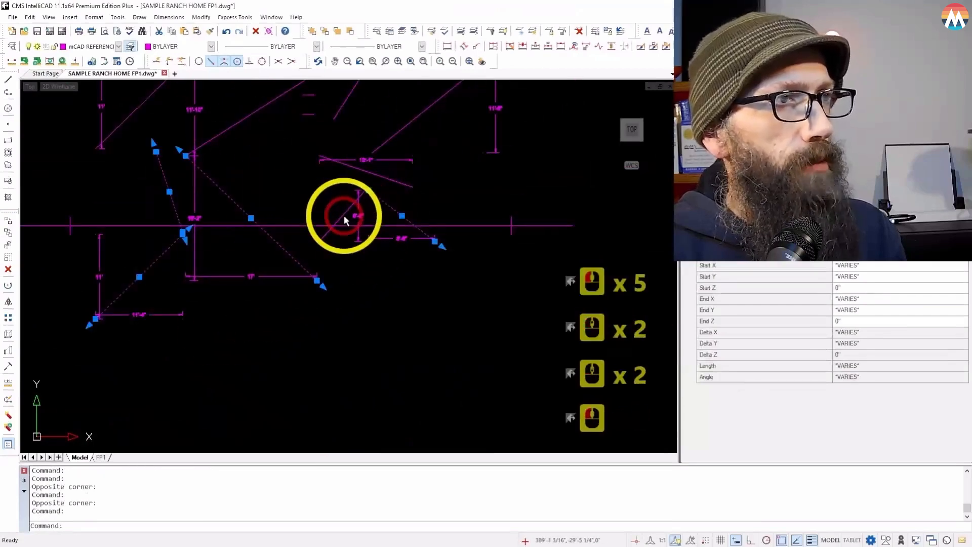
left_click(396, 135)
left_click(341, 98)
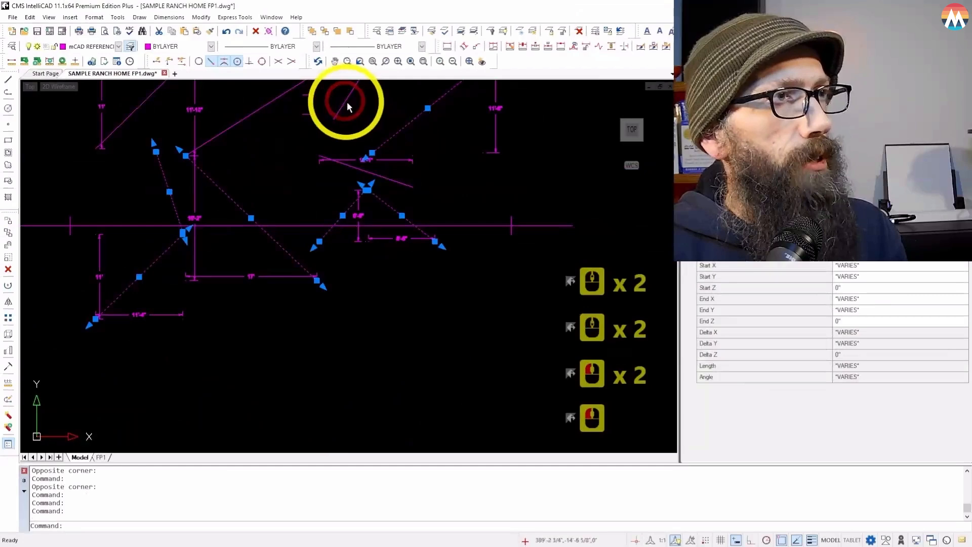
left_click(262, 111)
left_click(246, 120)
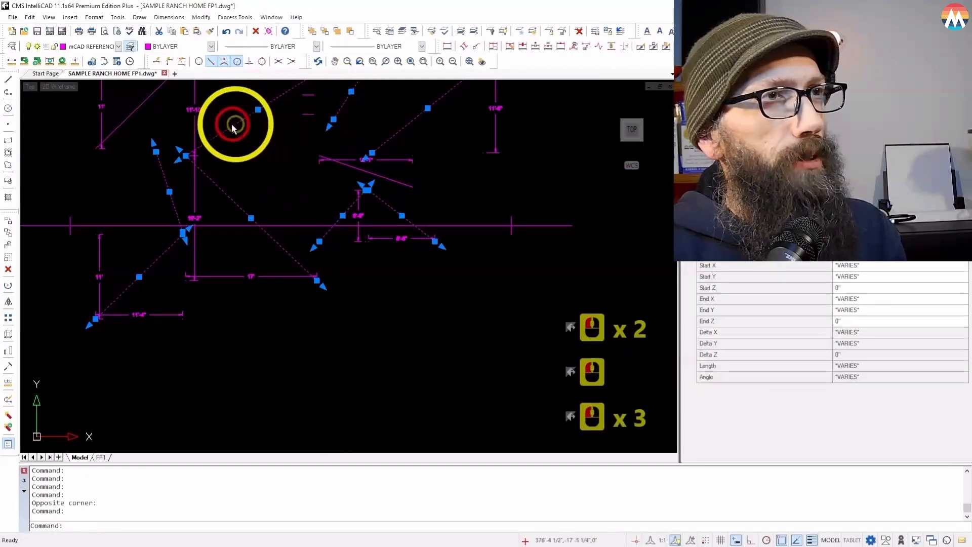
left_click(125, 117)
left_click(123, 120)
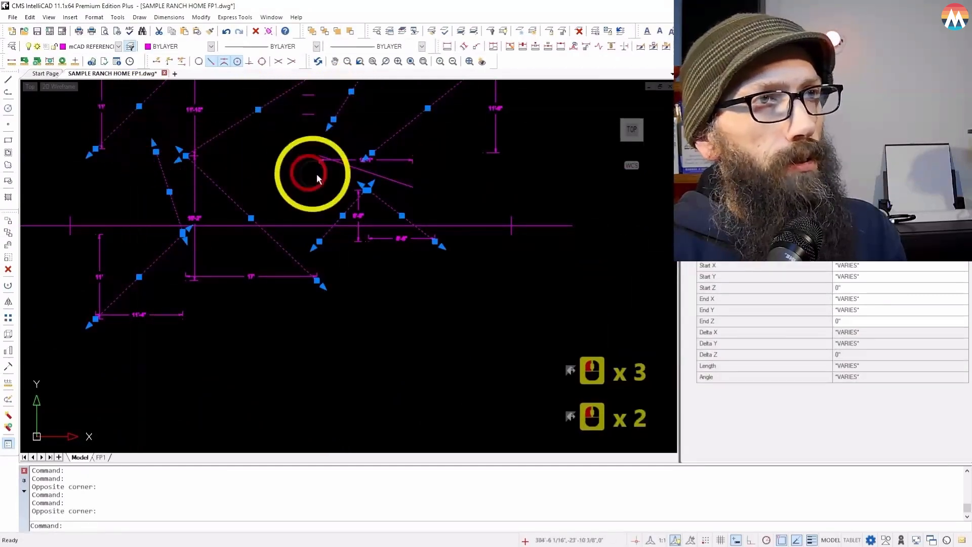
left_click(388, 181)
left_click(388, 180)
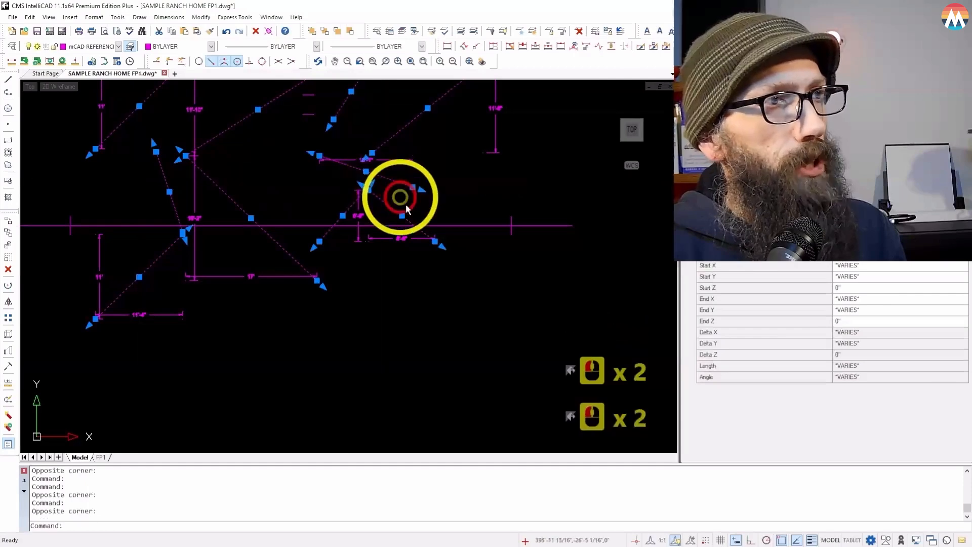
scroll(257, 343, "down", 3)
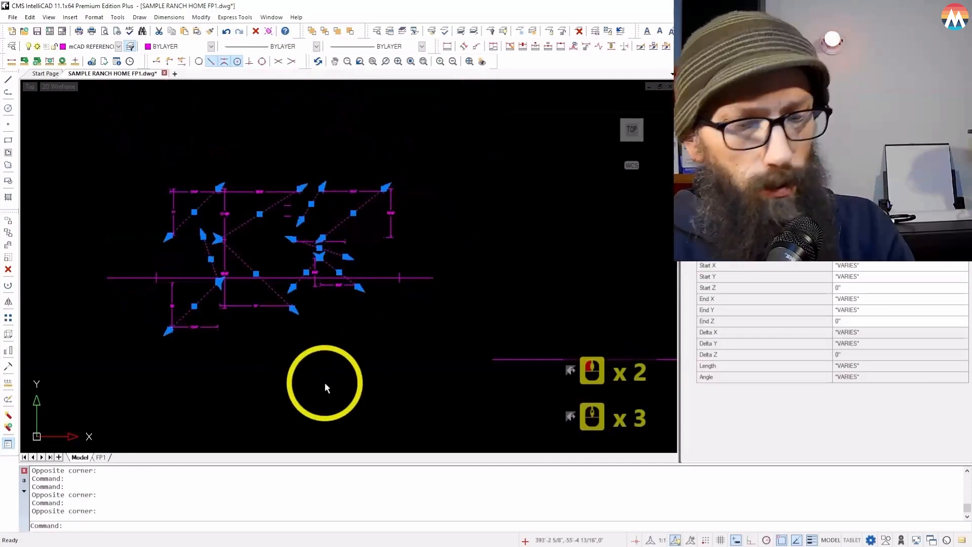
key("Delete")
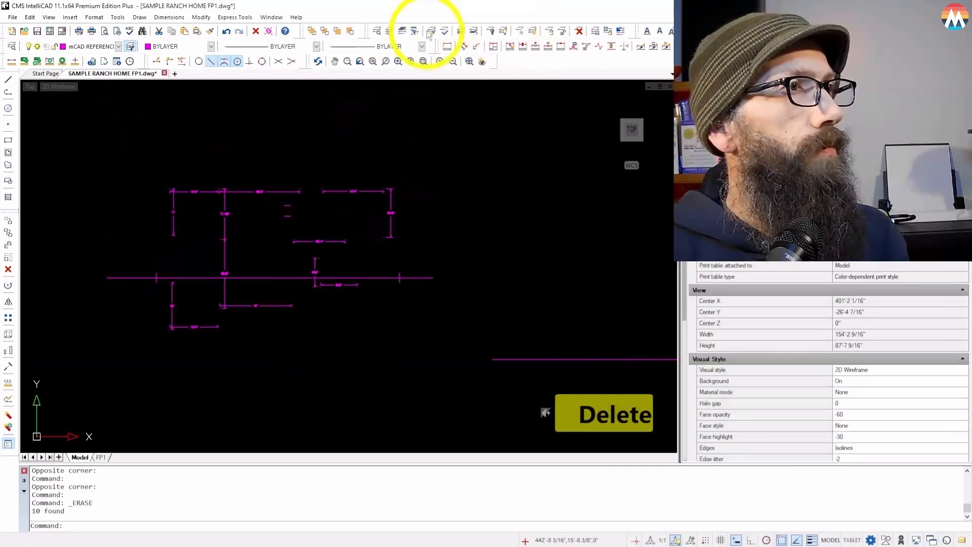
- Restore the layers hidden by the isolation so the full floor plan is back around the Kitchen / Dining area
left_click(463, 32)
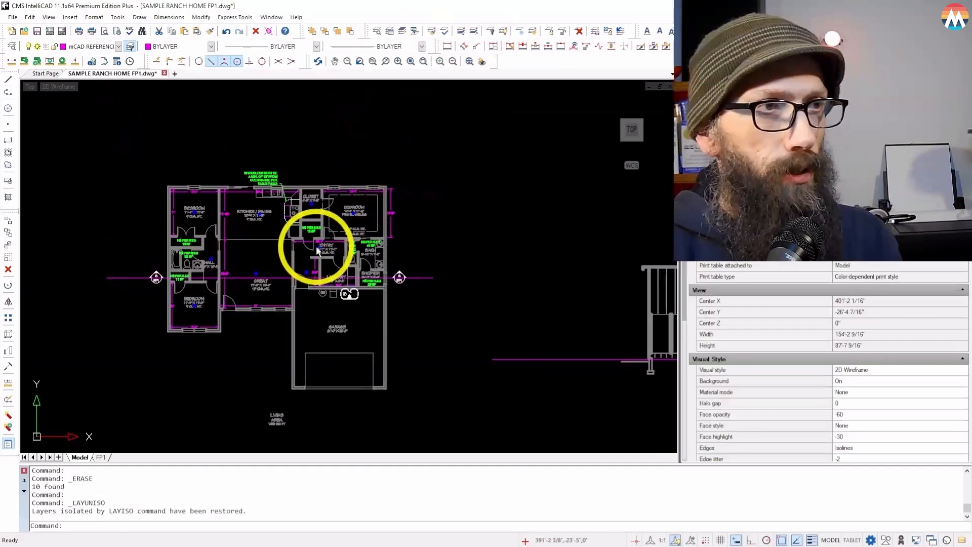
scroll(317, 250, "up", 3)
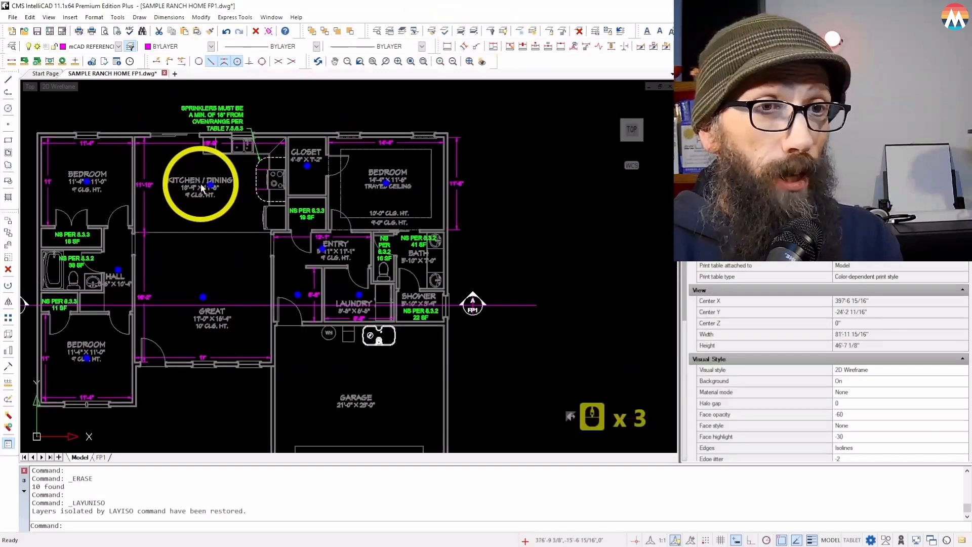
scroll(164, 130, "up", 4)
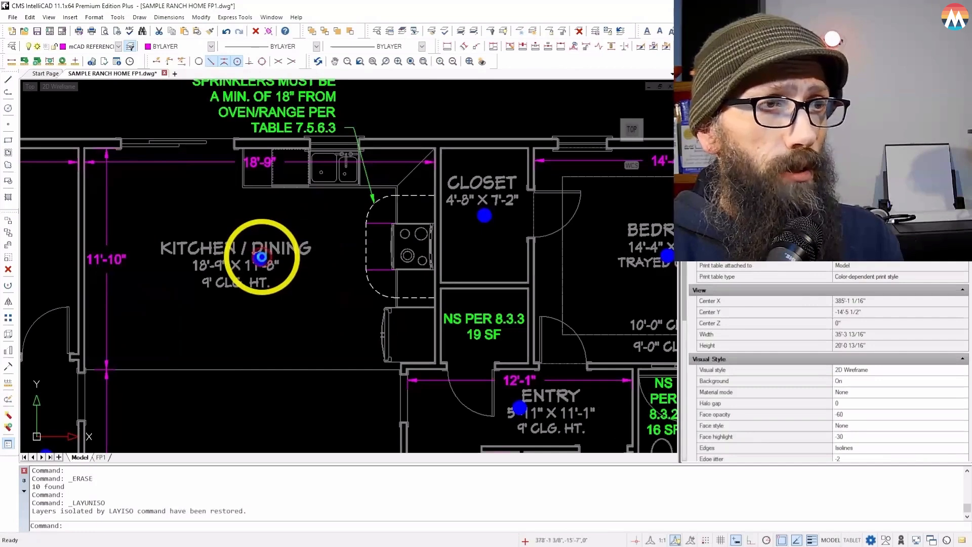
left_click(261, 257)
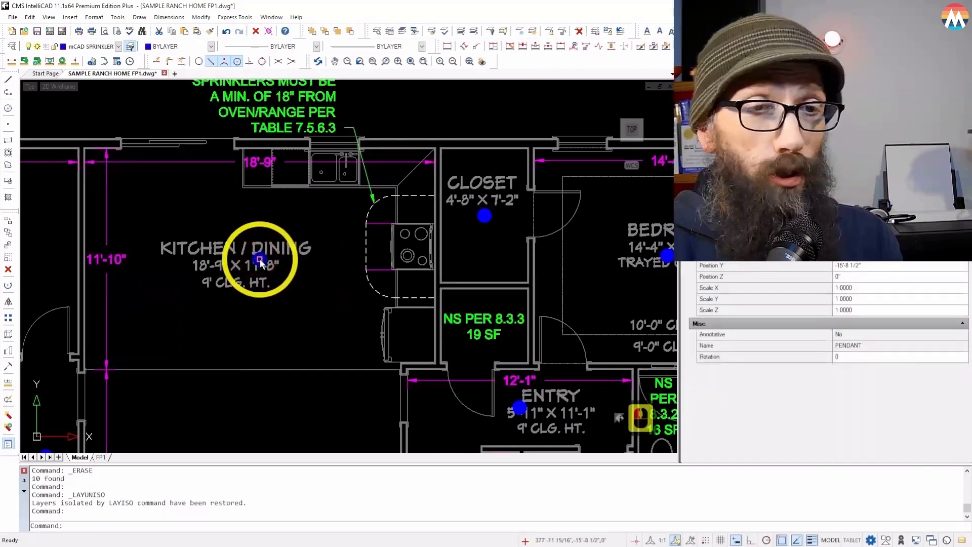
left_click(259, 260)
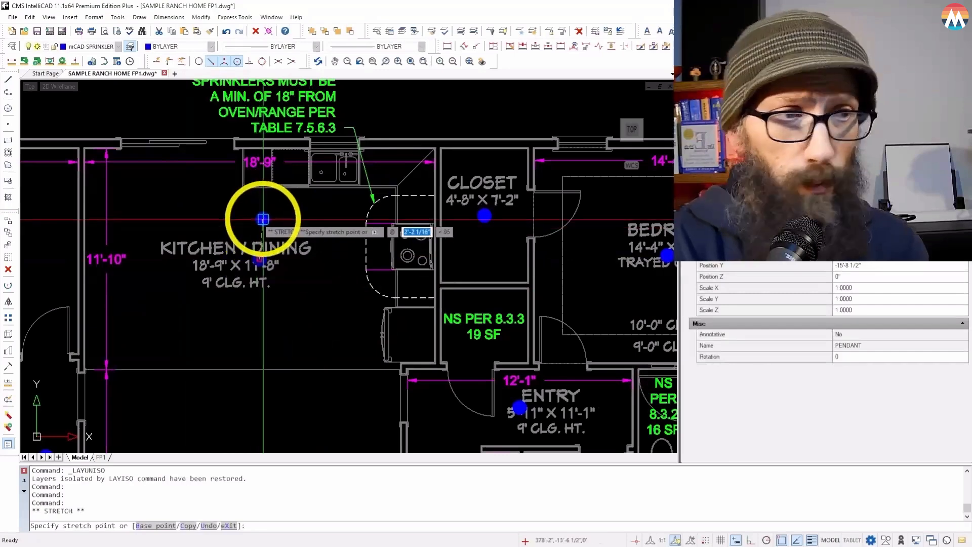
key("Escape")
key("F1")
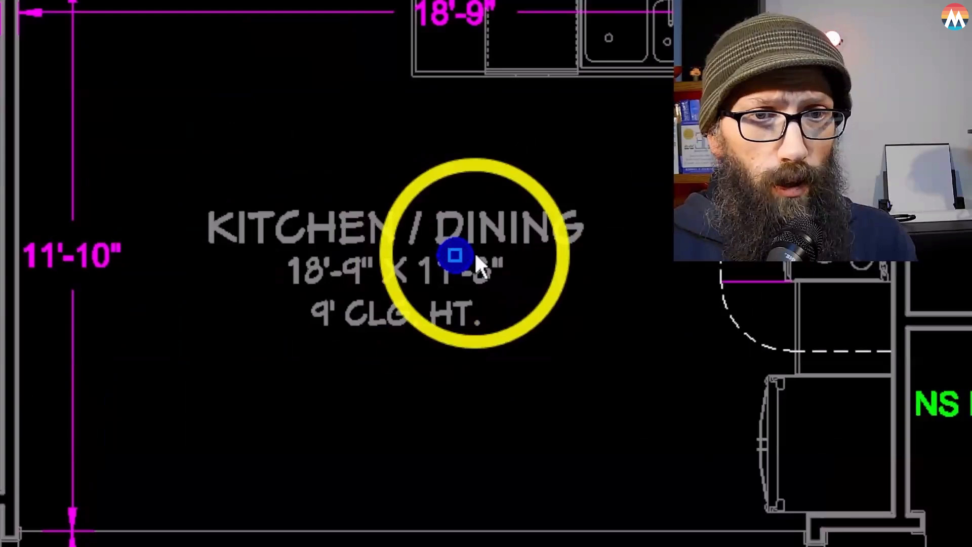
- Move the Kitchen / Dining pendent sprinkler 48 inches horizontally toward the room's left wall, with ortho mode on
left_click(452, 253)
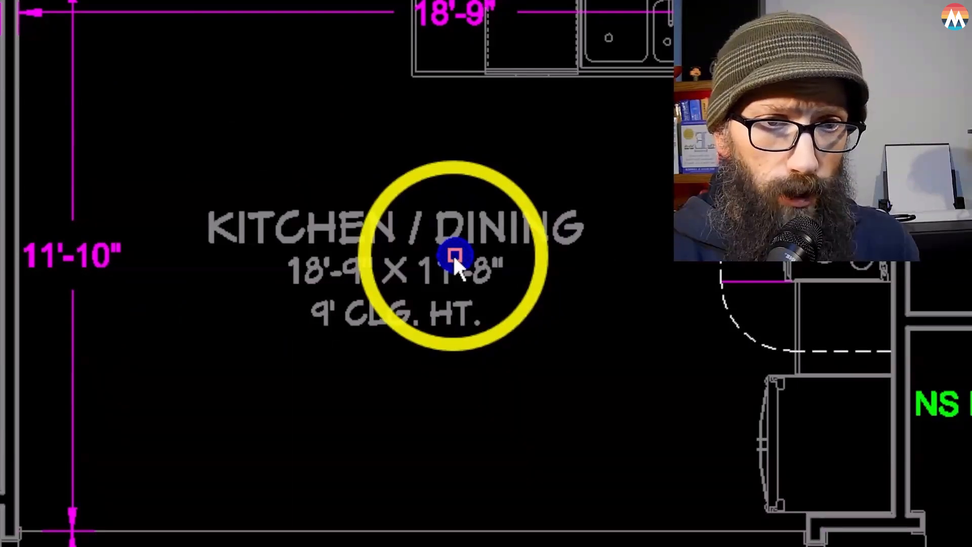
left_click(454, 256)
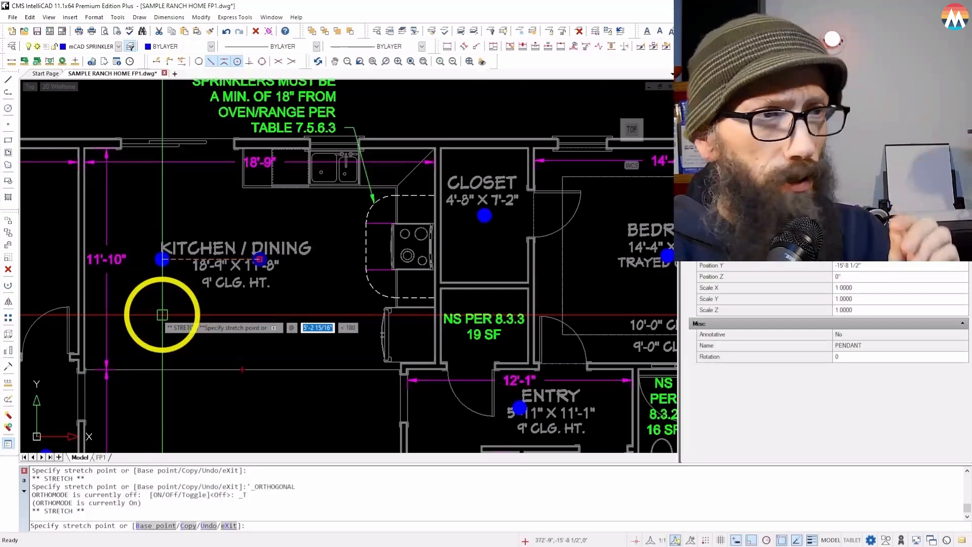
type("48")
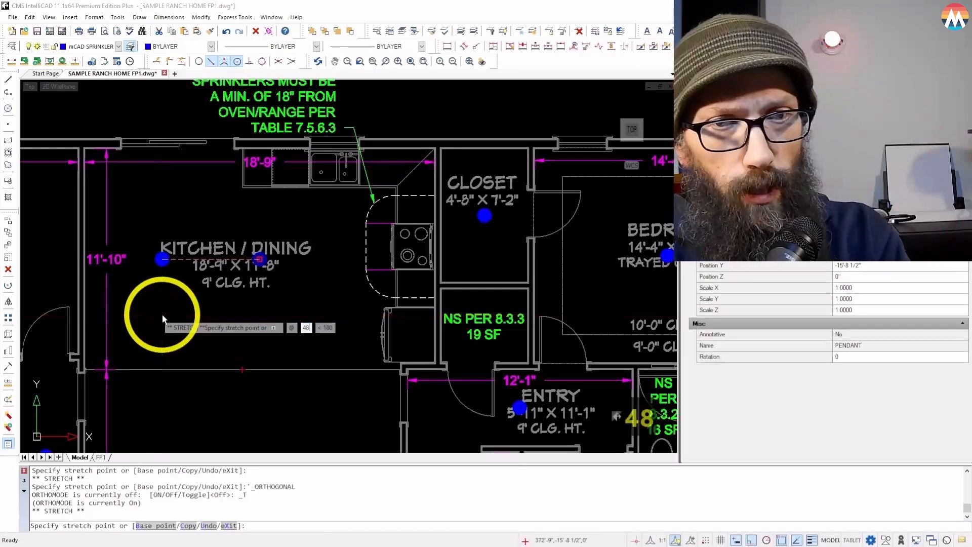
key("Return")
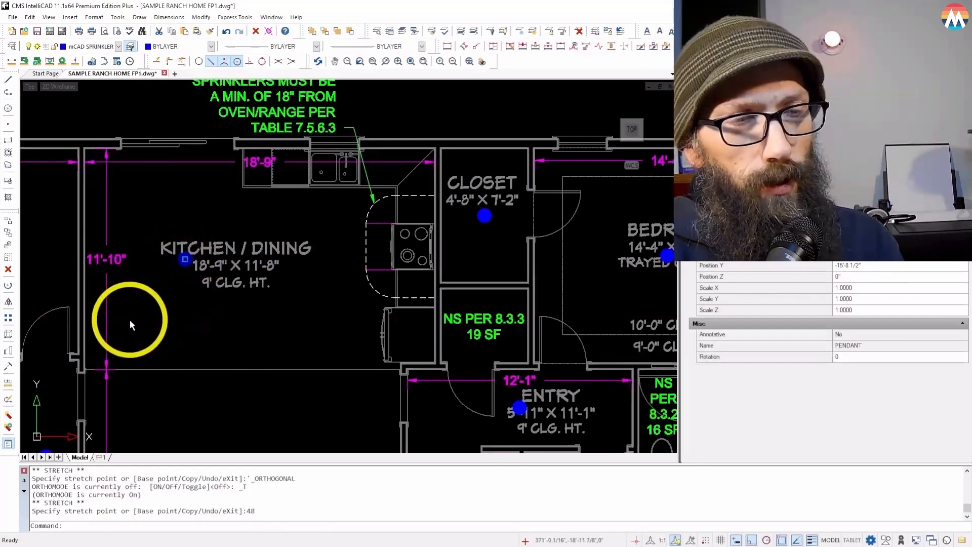
- Copy the Kitchen / Dining sprinkler 8' horizontally toward the range and end the copy
left_click(8, 234)
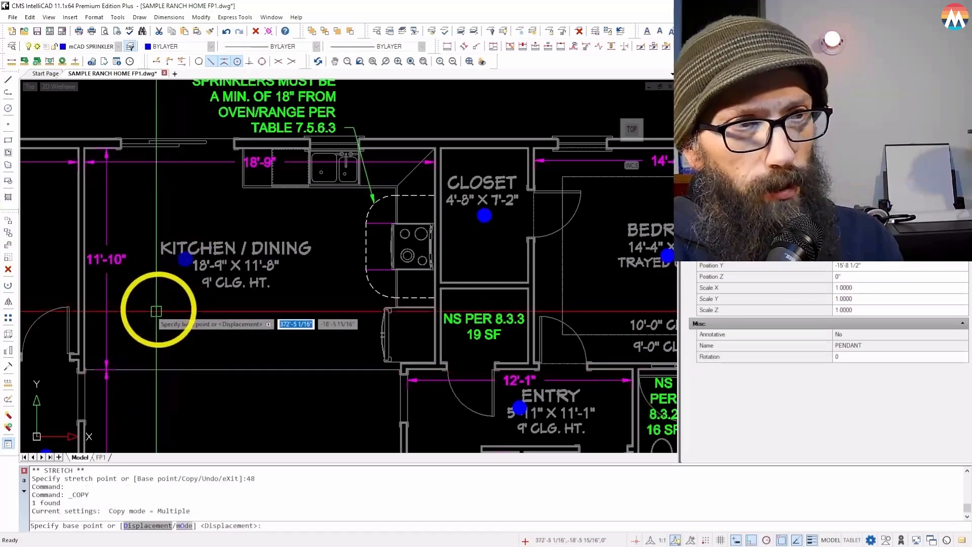
left_click(161, 310)
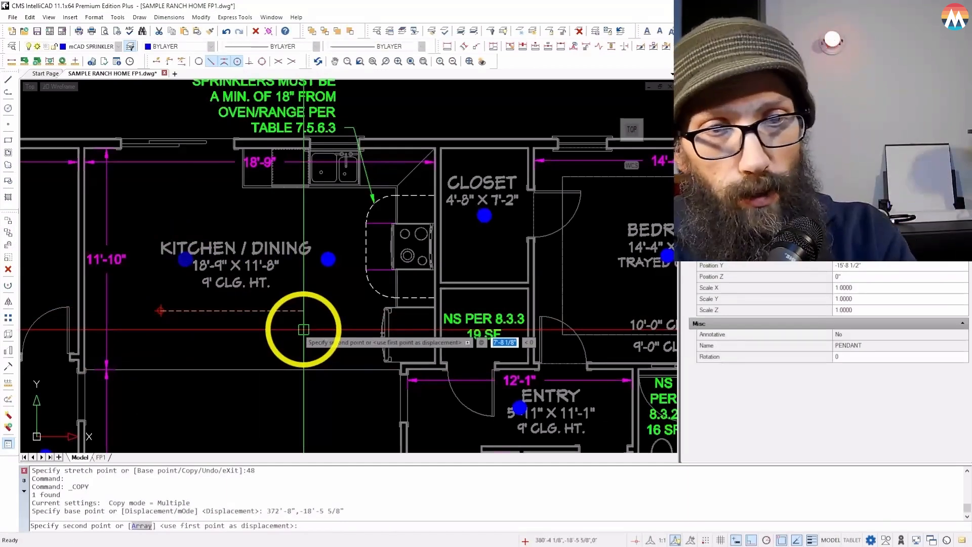
type("81")
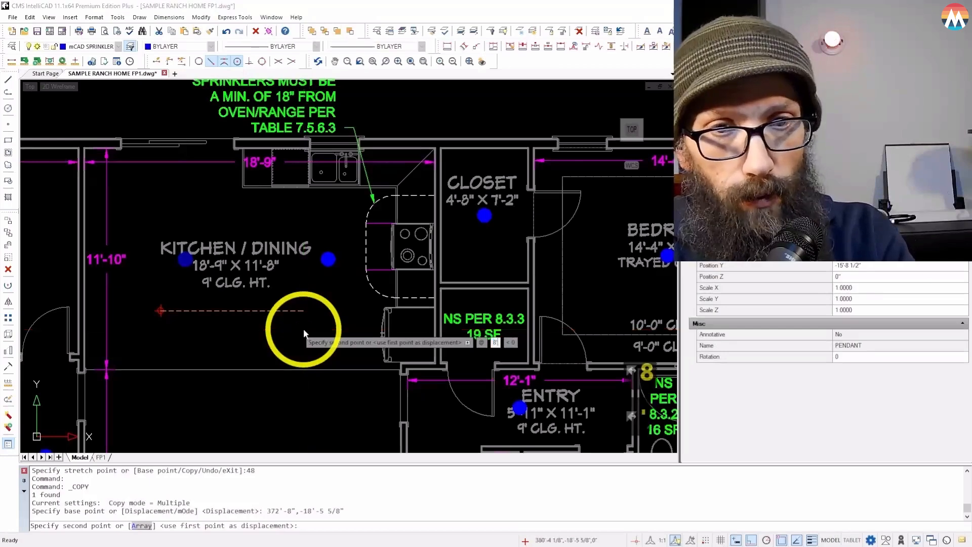
key("Return")
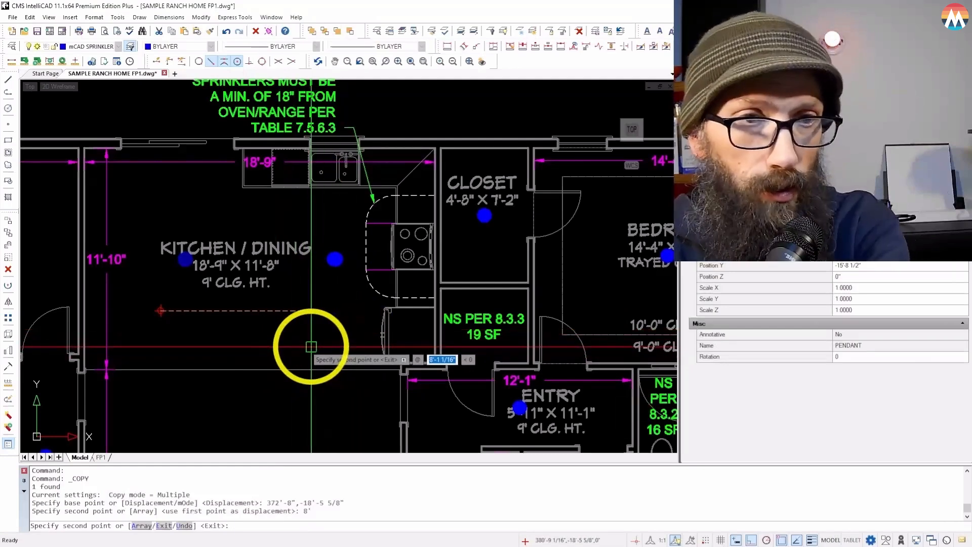
key("Escape")
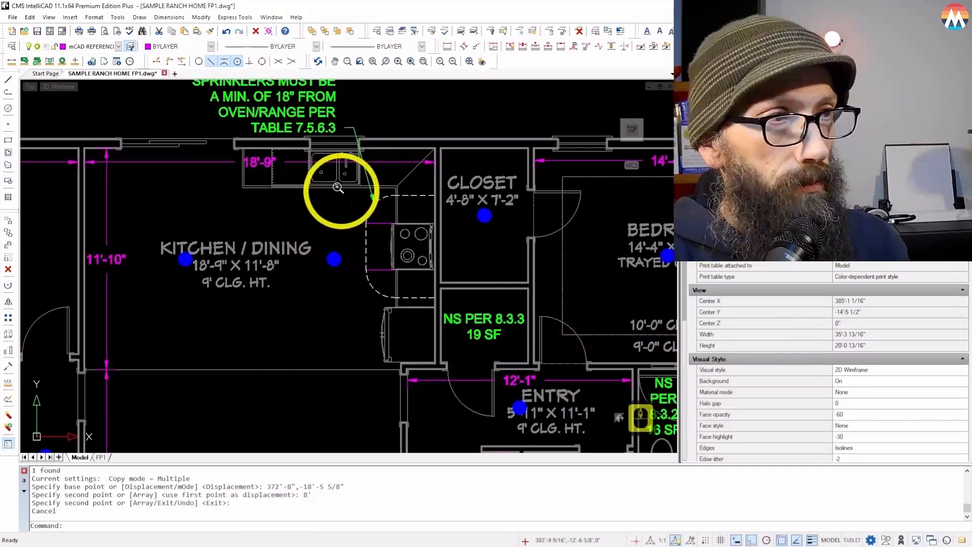
- Move the Great room's pendent sprinkler 48 inches horizontally toward the wall shared with the Hall
scroll(338, 188, "down", 6)
scroll(289, 284, "up", 7)
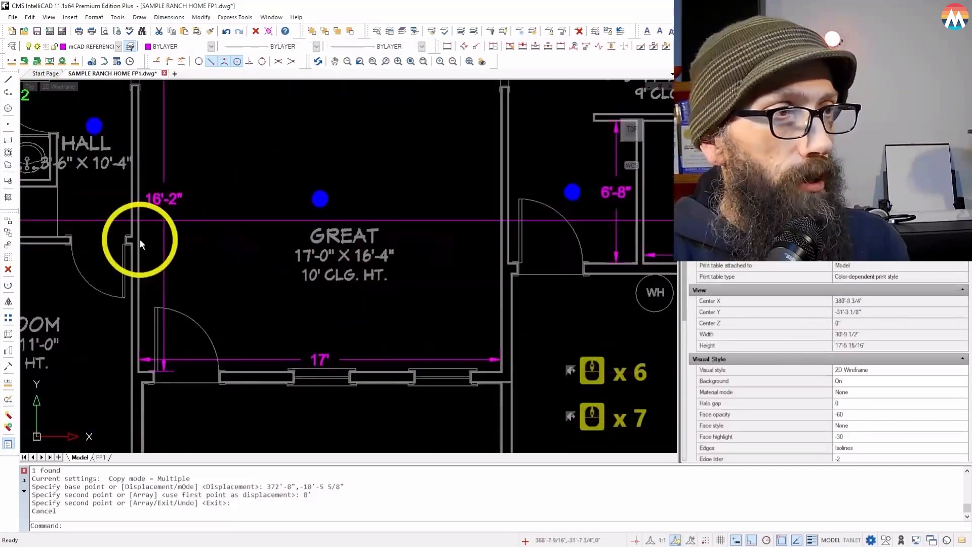
scroll(126, 314, "down", 4)
scroll(261, 257, "up", 2)
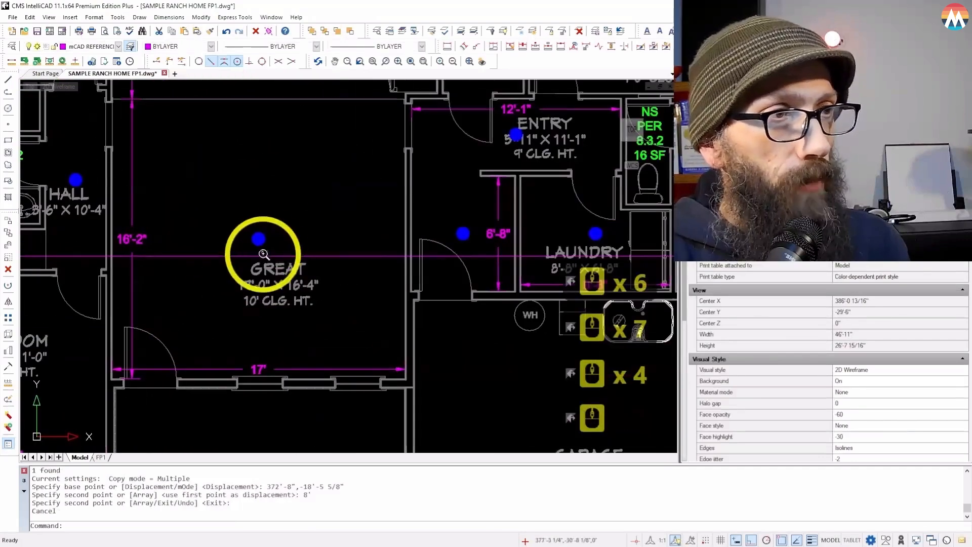
left_click(259, 239)
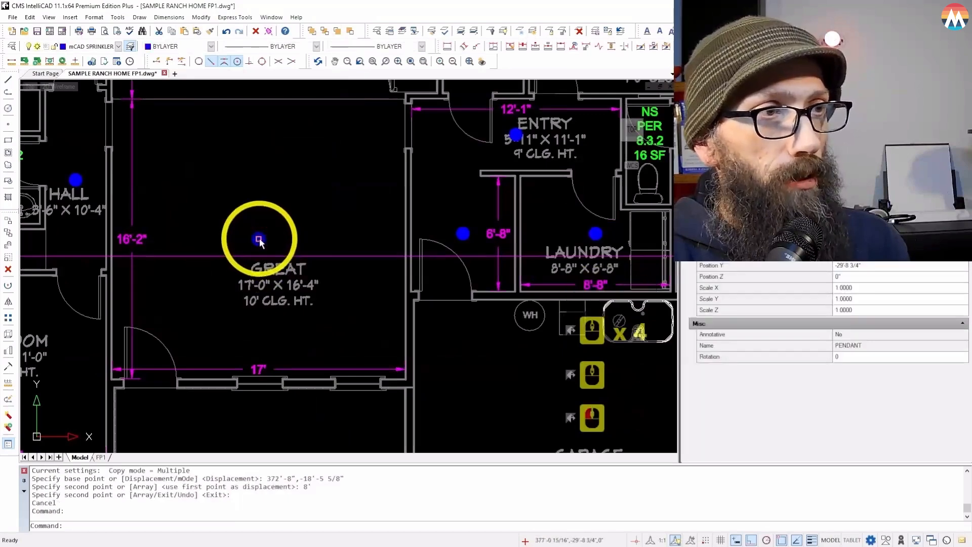
left_click(259, 239)
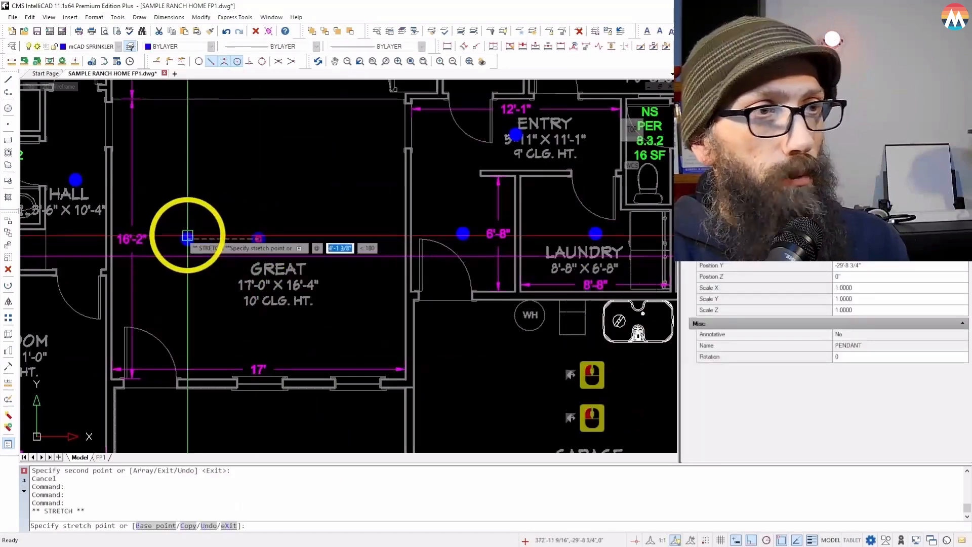
type("48")
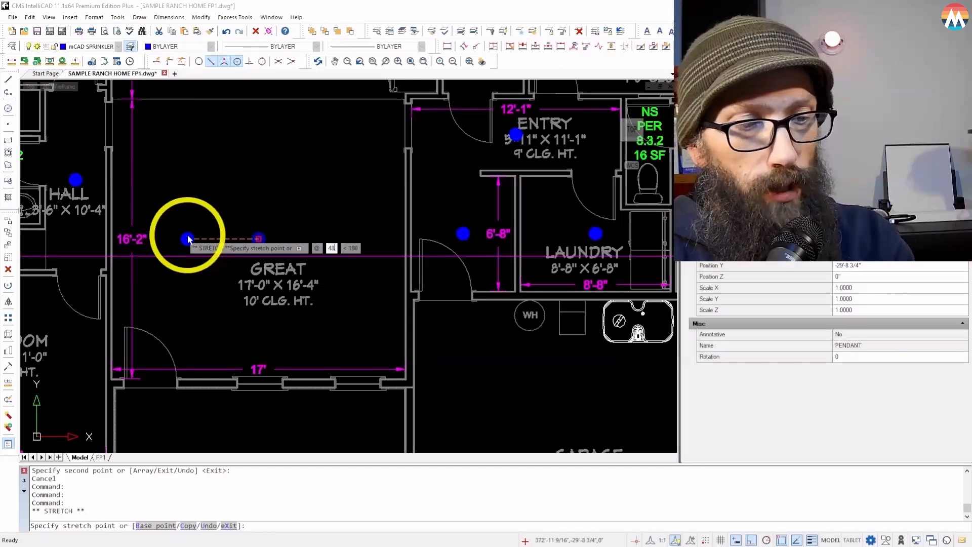
key("Return")
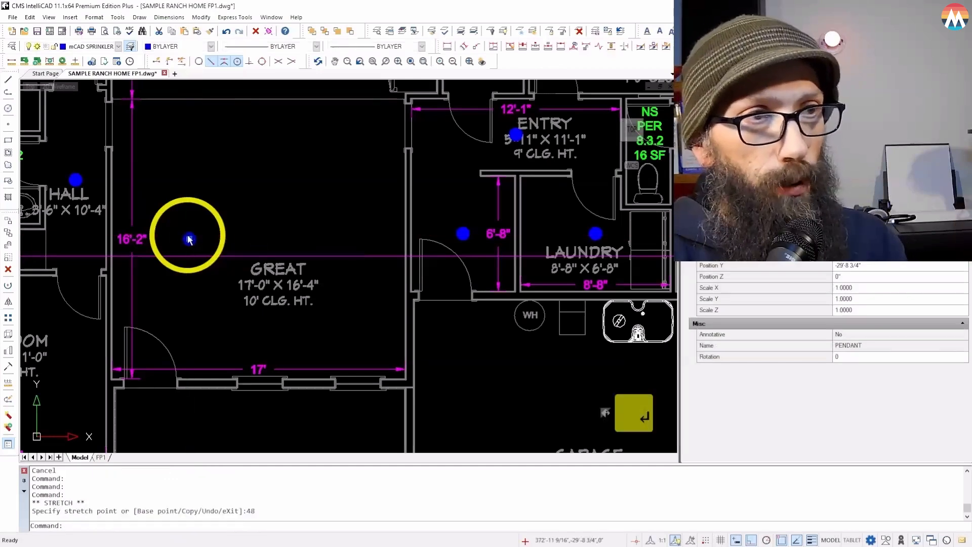
- Copy the Great room's sprinkler 8' horizontally toward the Laundry side
left_click(9, 232)
left_click(182, 191)
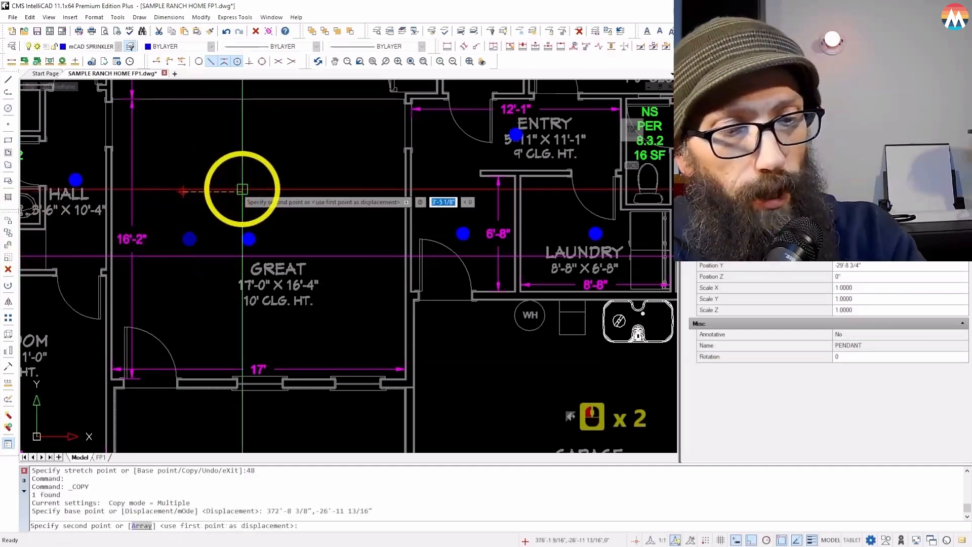
type("8'")
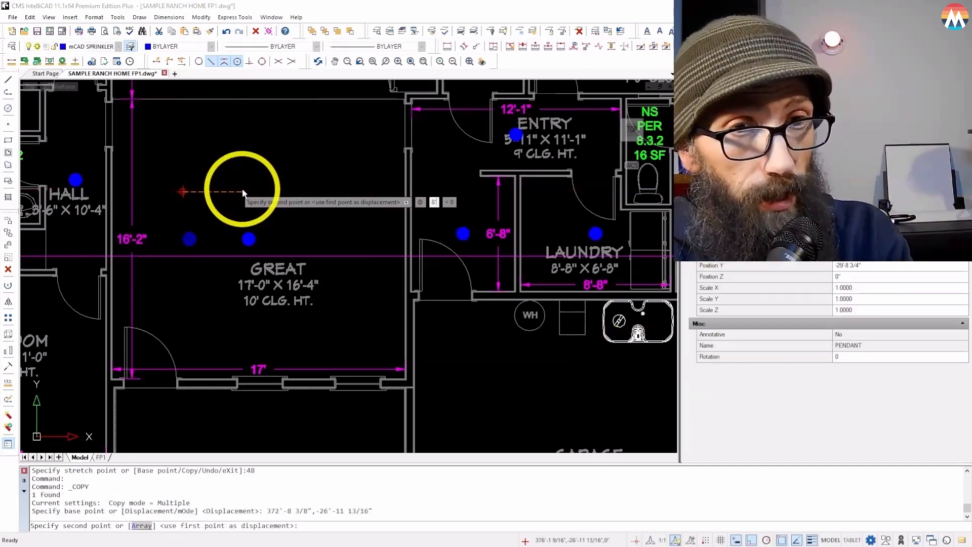
key("Return")
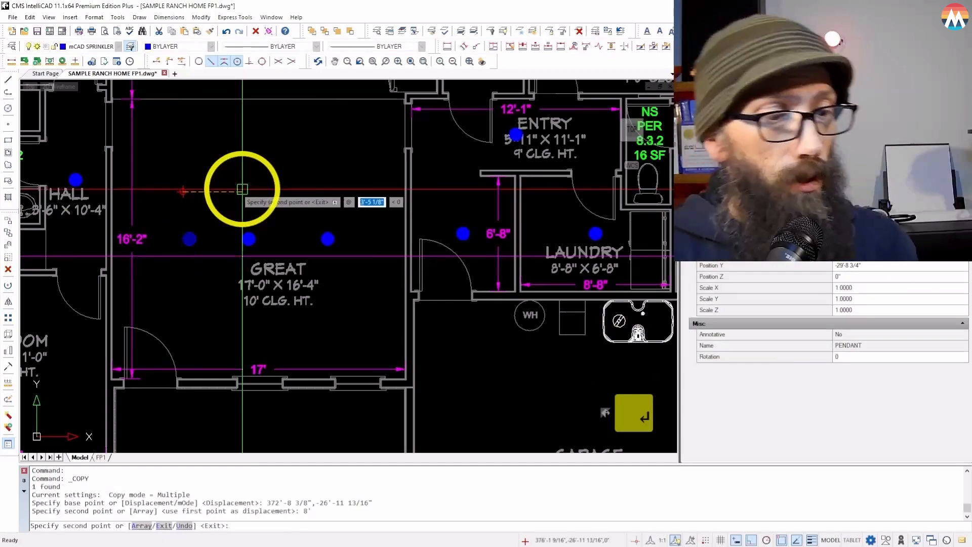
- Measure the vertical spacing between the Hall-side sprinklers of the Great room and Kitchen / Dining without placing a dimension
key("Escape")
scroll(228, 245, "down", 3)
scroll(222, 152, "up", 3)
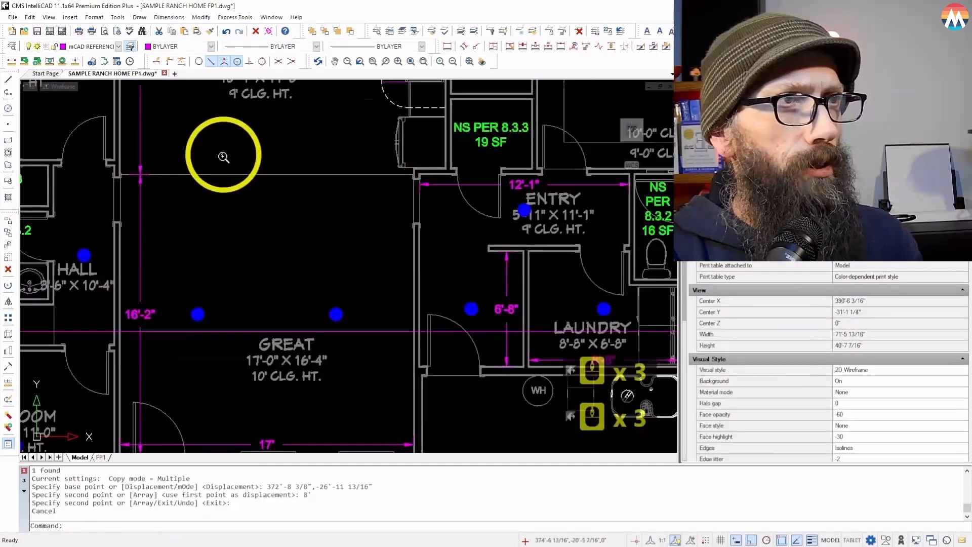
scroll(163, 297, "down", 1)
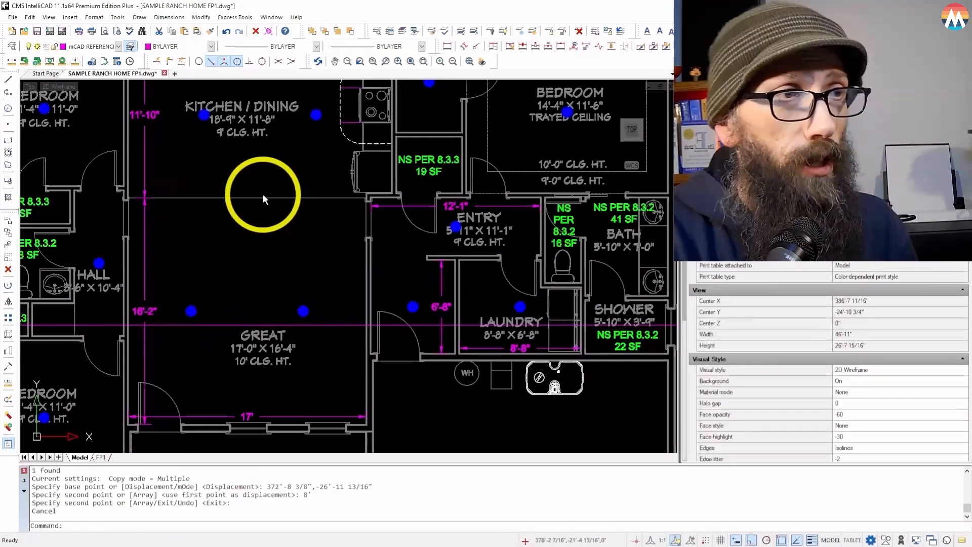
left_click(447, 46)
left_click(192, 311)
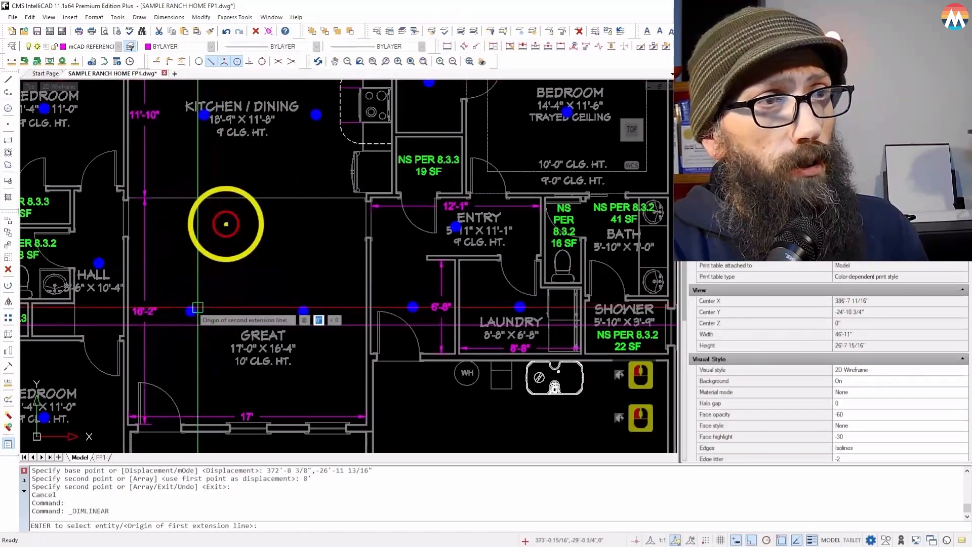
left_click(188, 150)
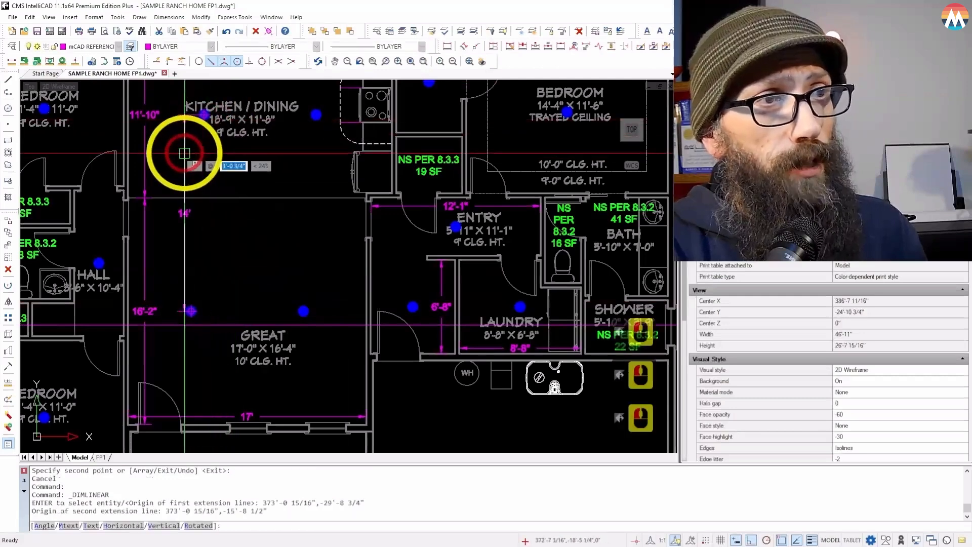
key("Escape")
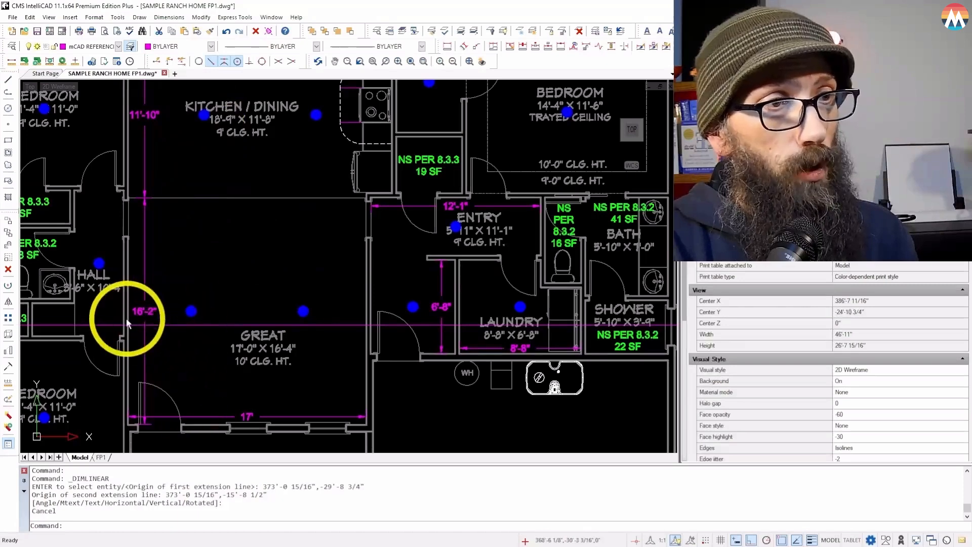
- Dimension the vertical distance from the Great room's Hall-side sprinkler perpendicular to the inner face of the front window wall
left_click(447, 46)
scroll(293, 238, "up", 2)
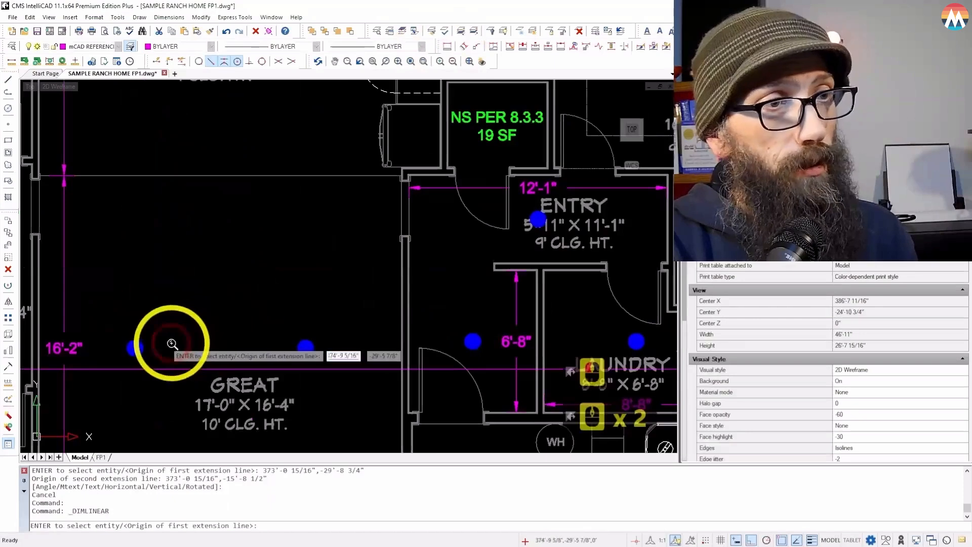
left_click(145, 347)
scroll(135, 354, "down", 3)
scroll(167, 412, "up", 6)
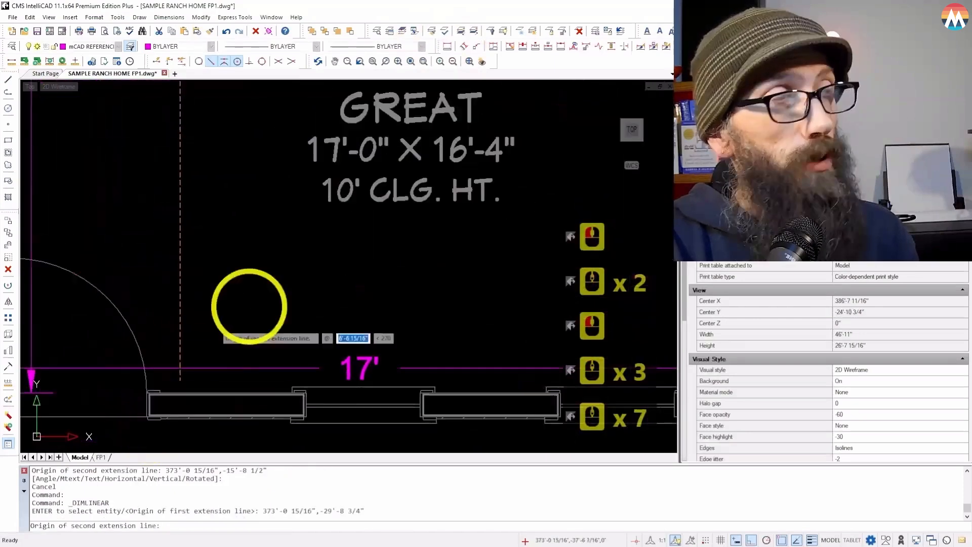
left_click(249, 62)
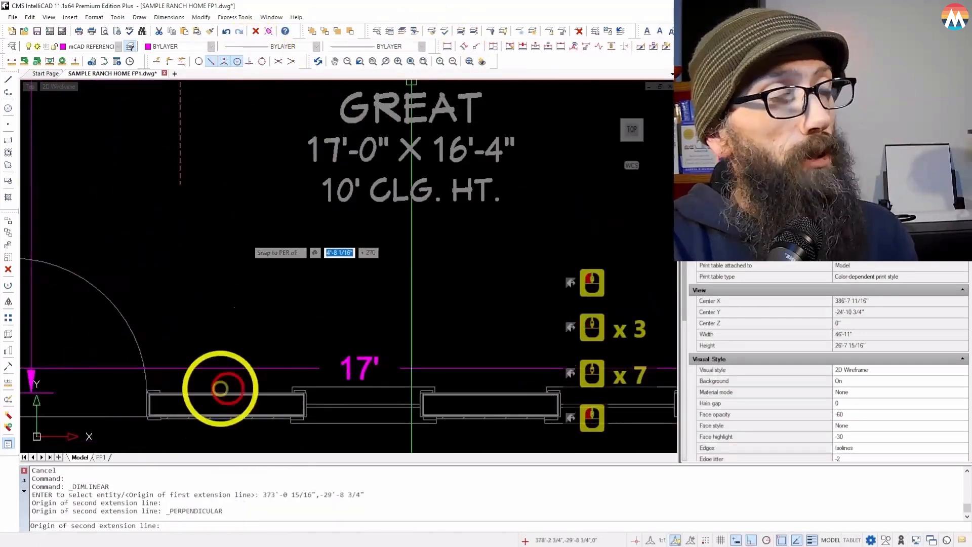
scroll(221, 388, "up", 11)
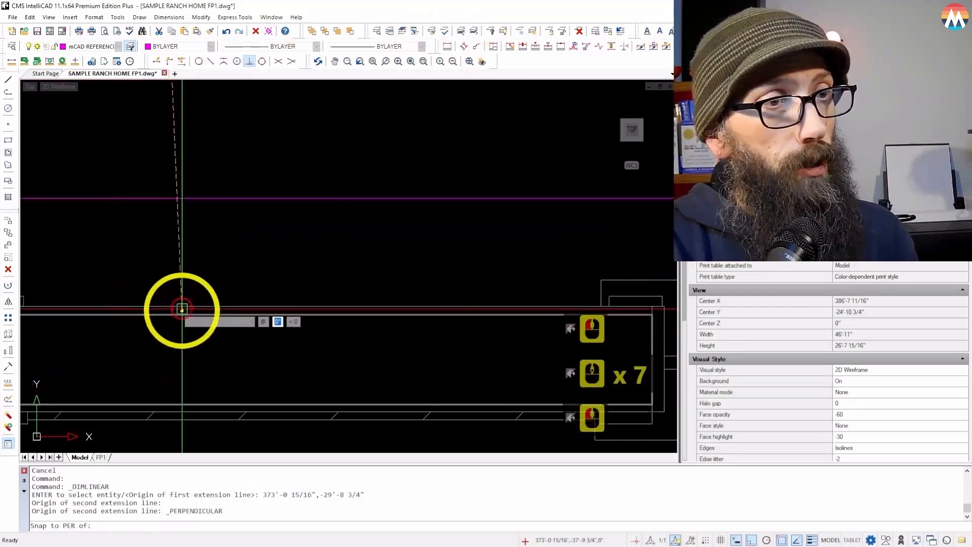
left_click(182, 308)
scroll(185, 354, "down", 13)
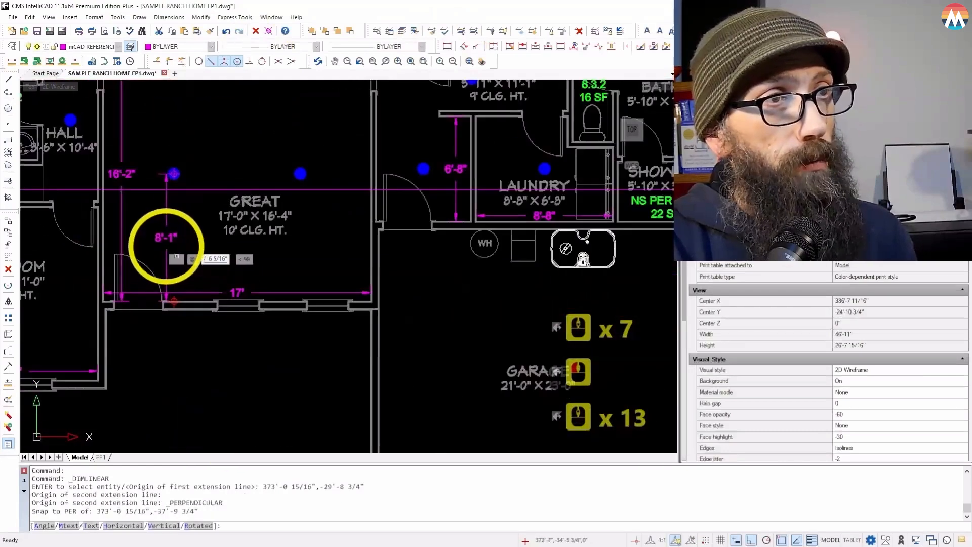
left_click(151, 218)
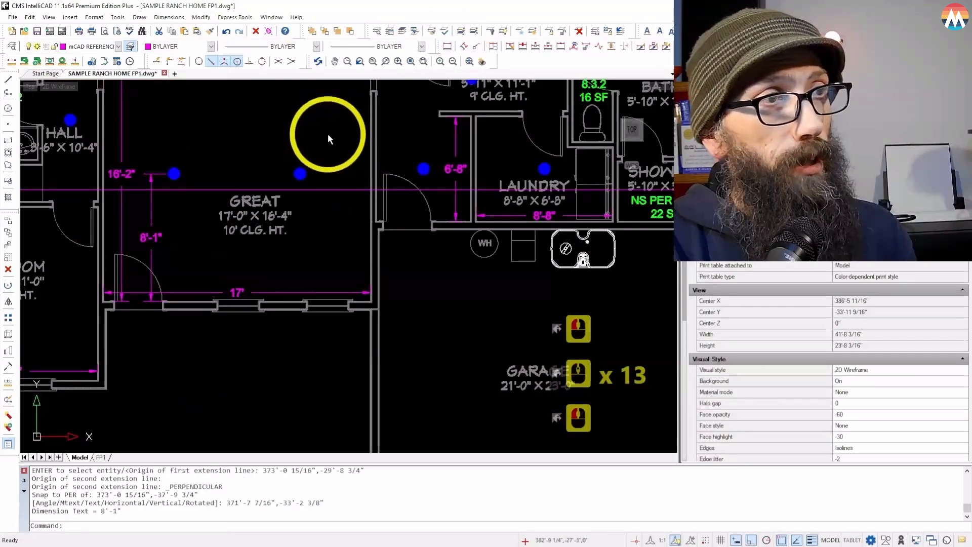
- Stretch both Great room sprinklers and their wall dimension 1 inch toward the front wall, and erase that dimension
left_click(257, 156)
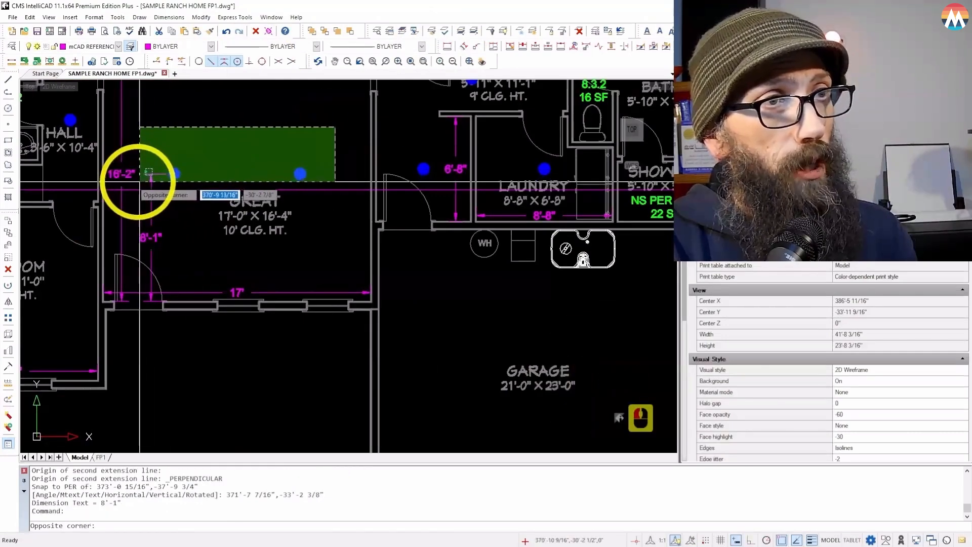
left_click(149, 172)
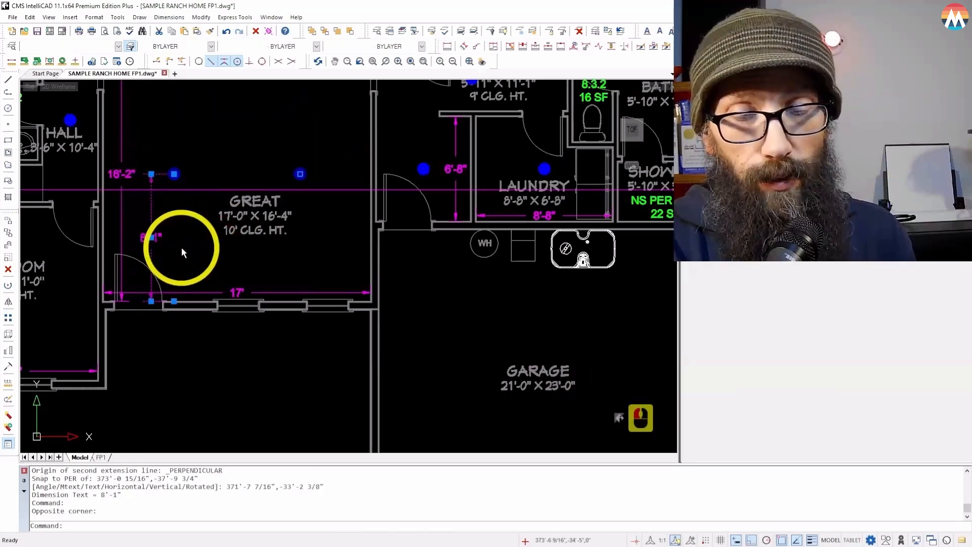
type("s")
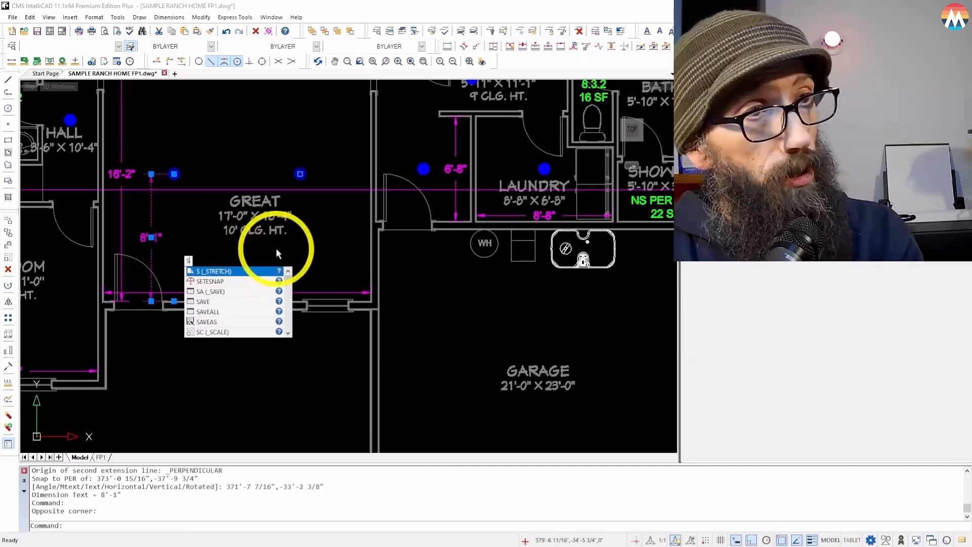
key("Return")
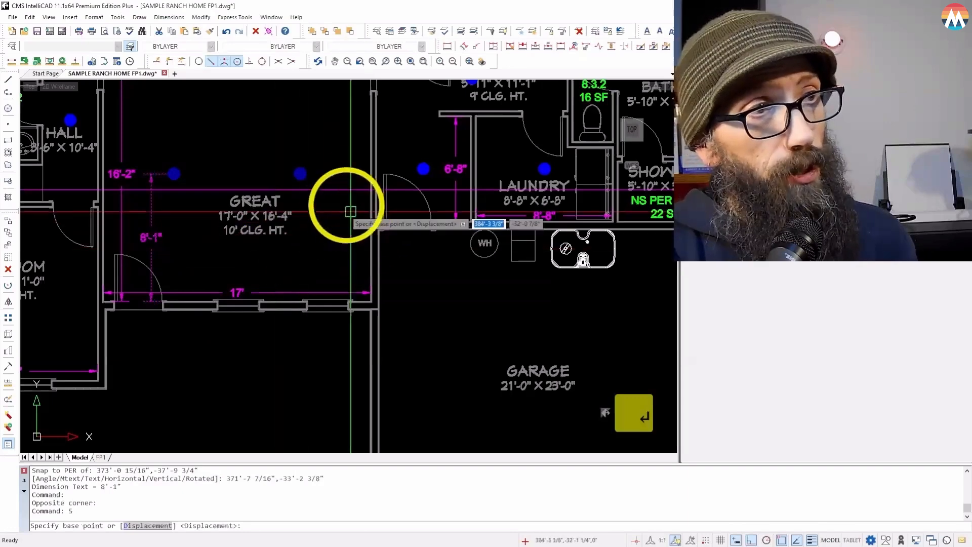
left_click(341, 113)
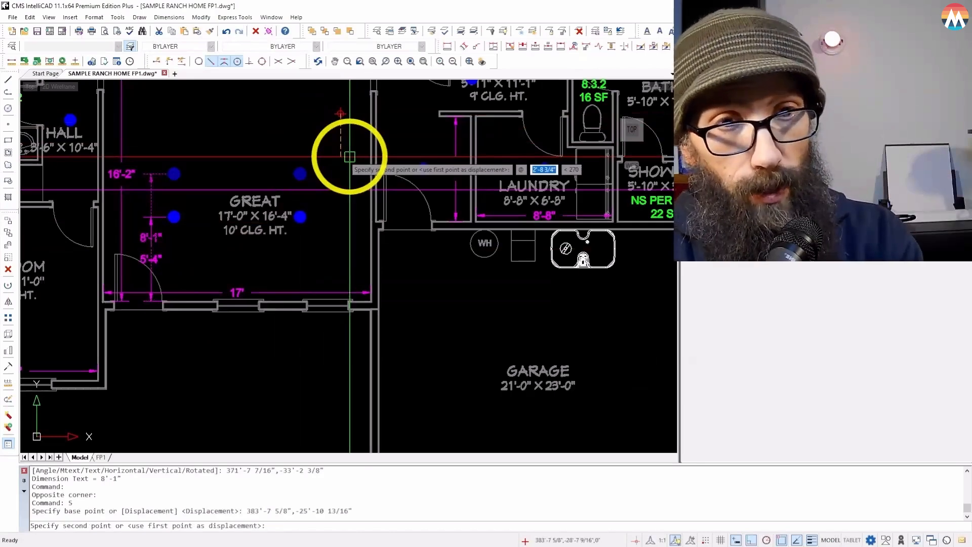
type("1")
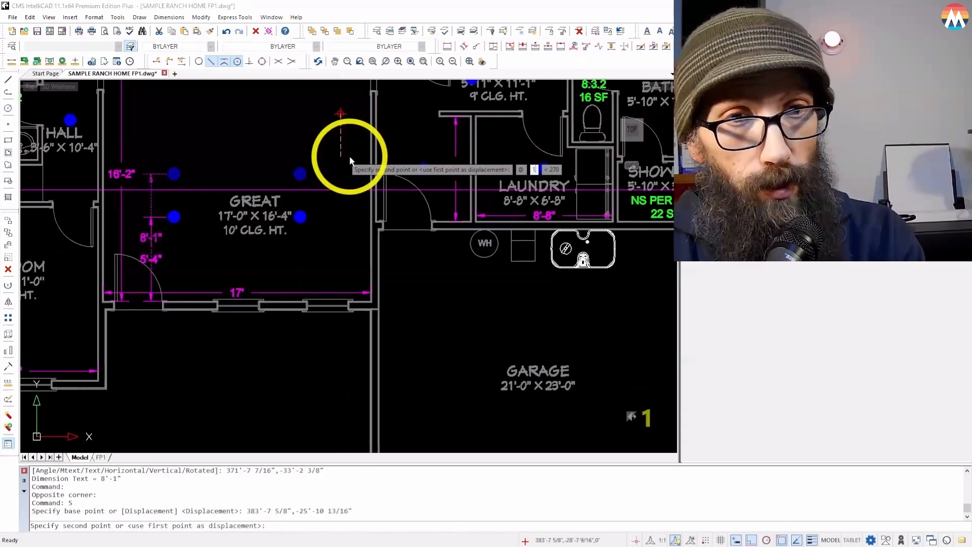
key("Return")
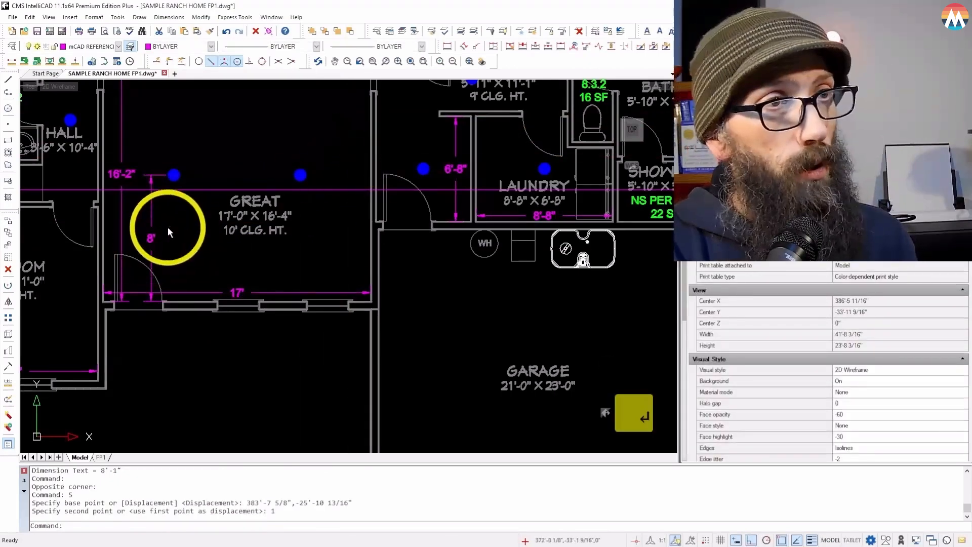
left_click(138, 259)
key("Delete")
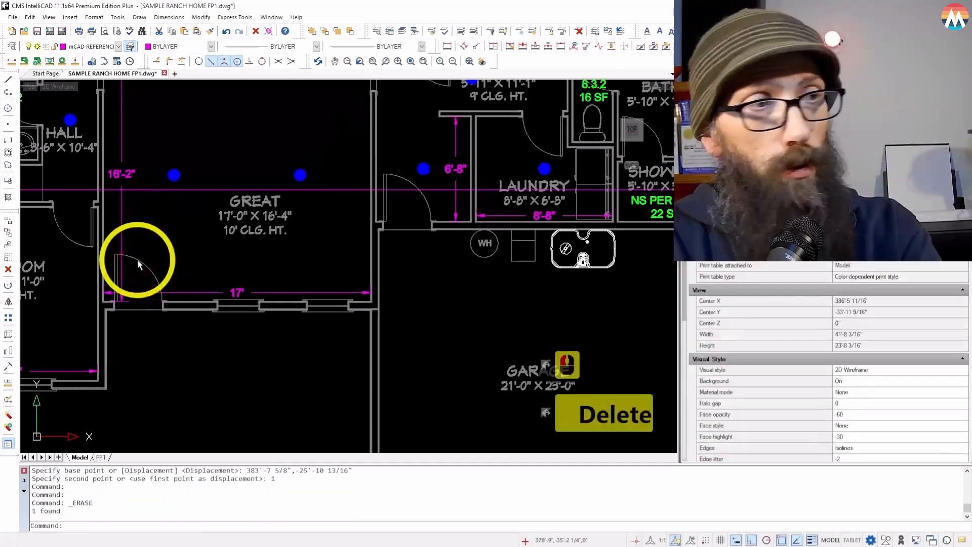
- Examine how the Great room's sprinklers line up with those in the Kitchen / Dining, Laundry, Hall and bedrooms
scroll(118, 291, "down", 2)
scroll(148, 234, "up", 3)
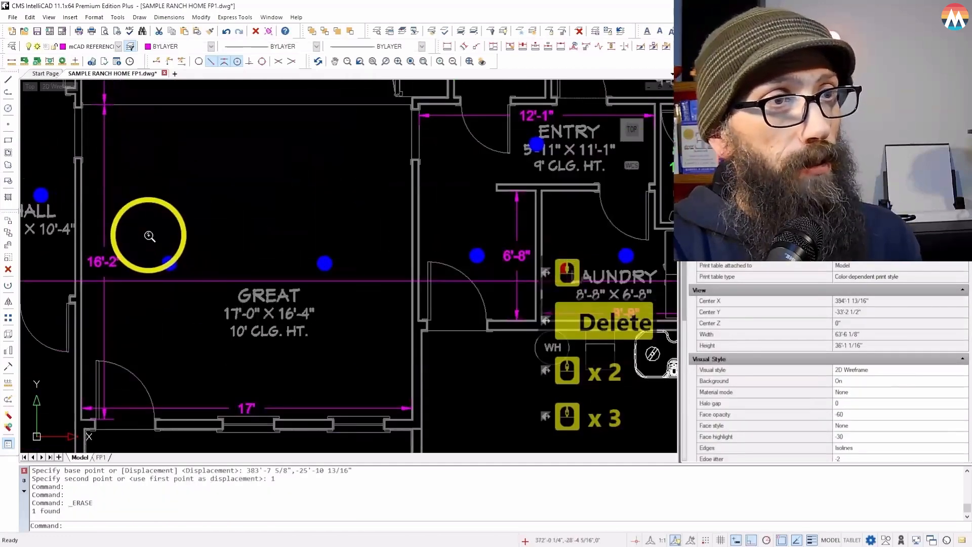
scroll(168, 238, "down", 2)
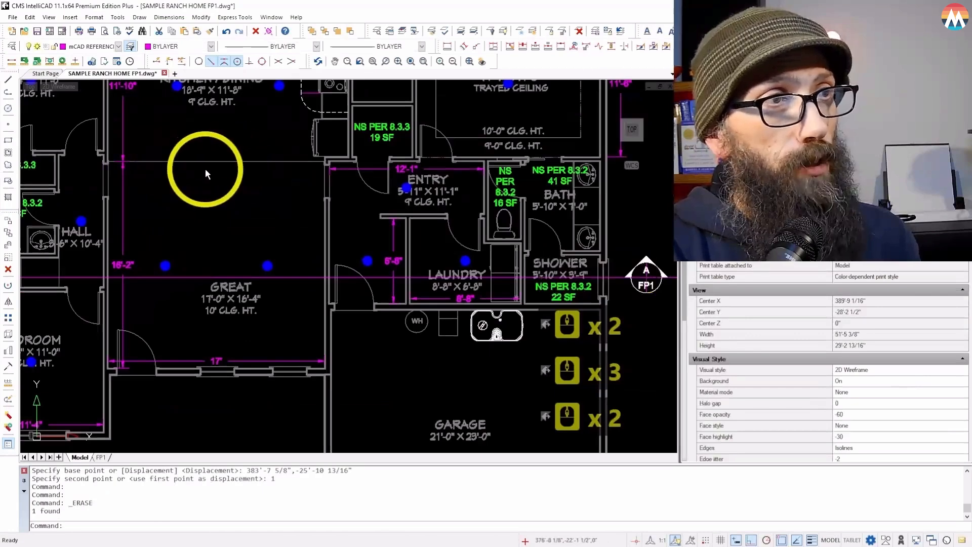
scroll(147, 240, "down", 3)
scroll(172, 199, "up", 4)
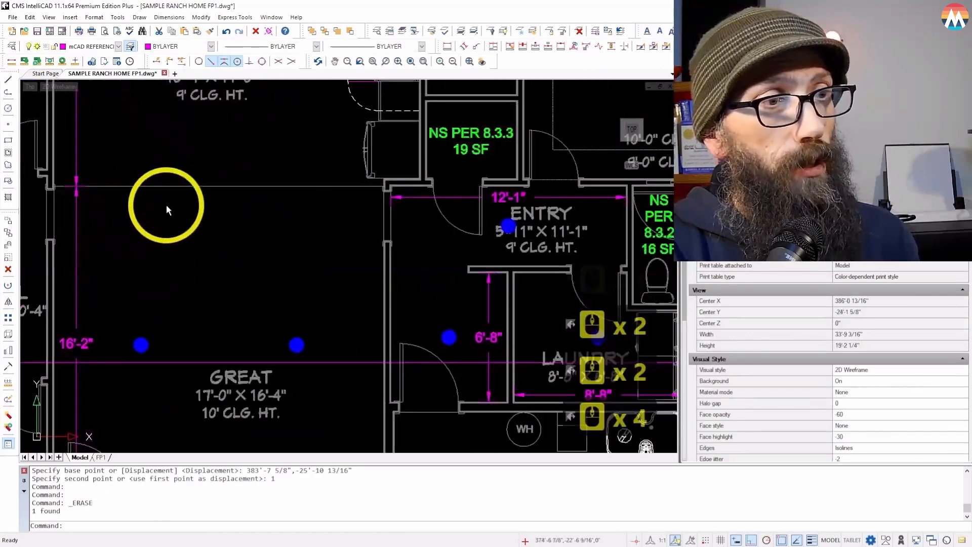
scroll(146, 233, "down", 2)
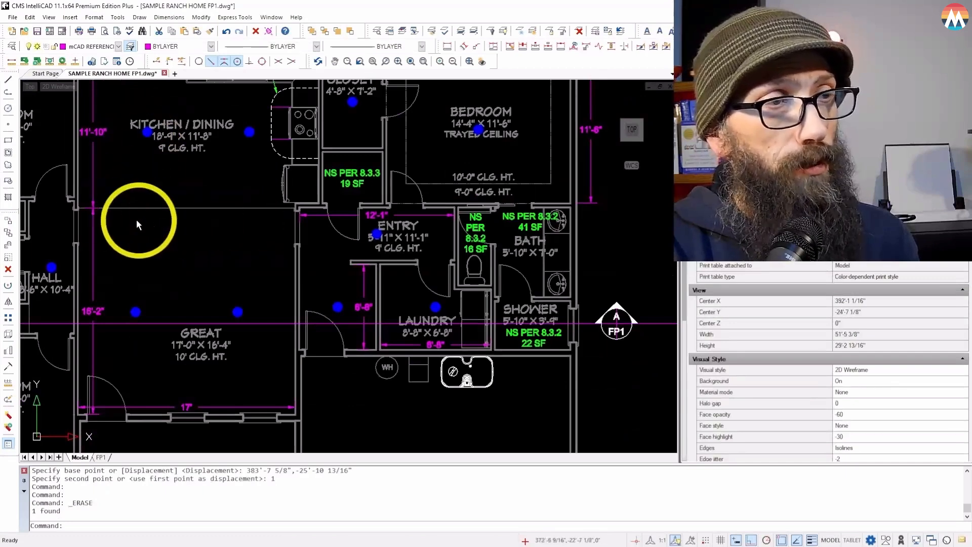
scroll(127, 312, "down", 2)
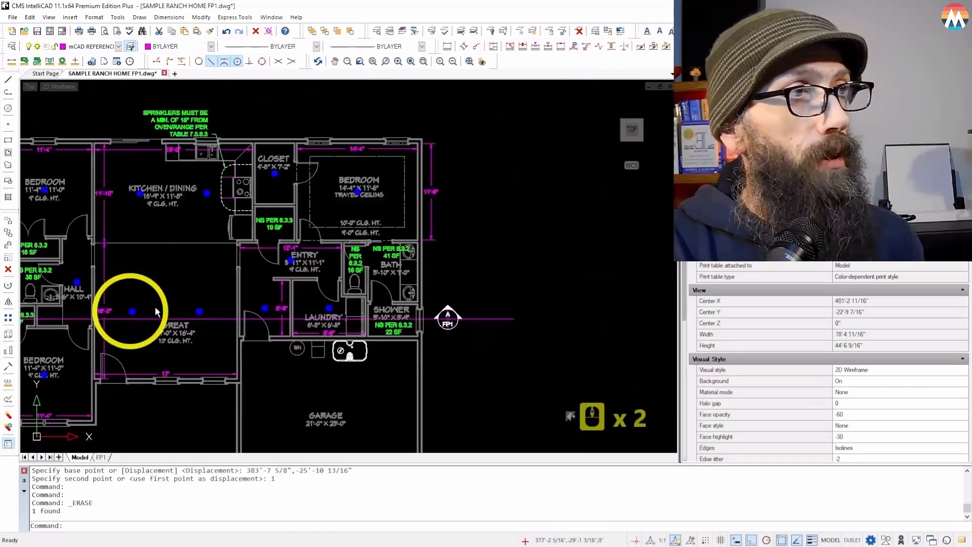
scroll(302, 294, "down", 1)
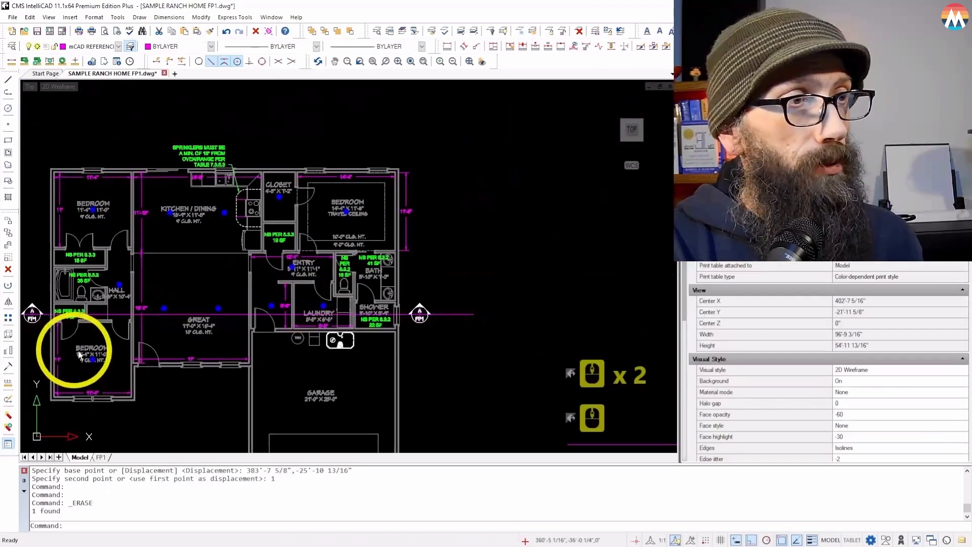
scroll(138, 349, "up", 3)
scroll(293, 285, "down", 2)
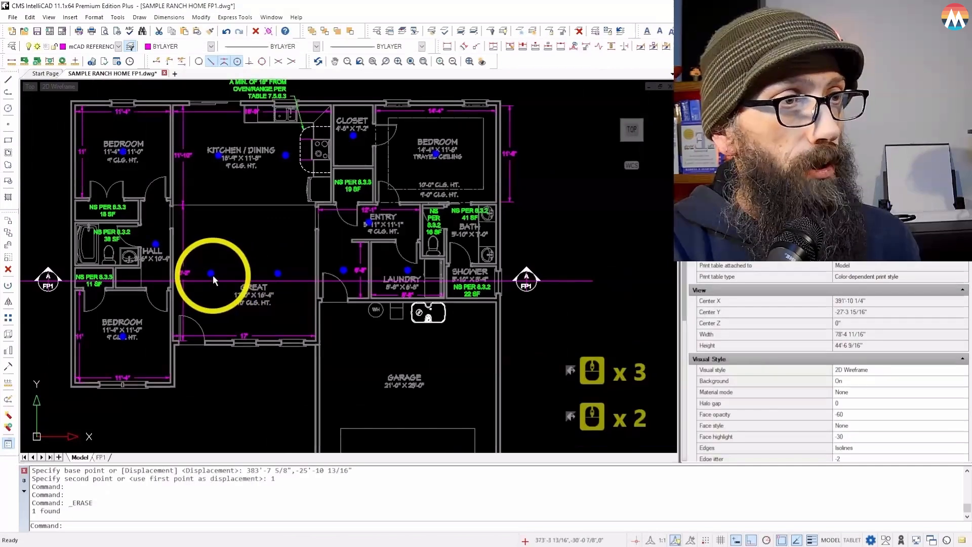
- Draw a horizontal reference line from the Great room's Hall-side sprinkler through the Laundry to its washer and dryer area
scroll(213, 282, "up", 2)
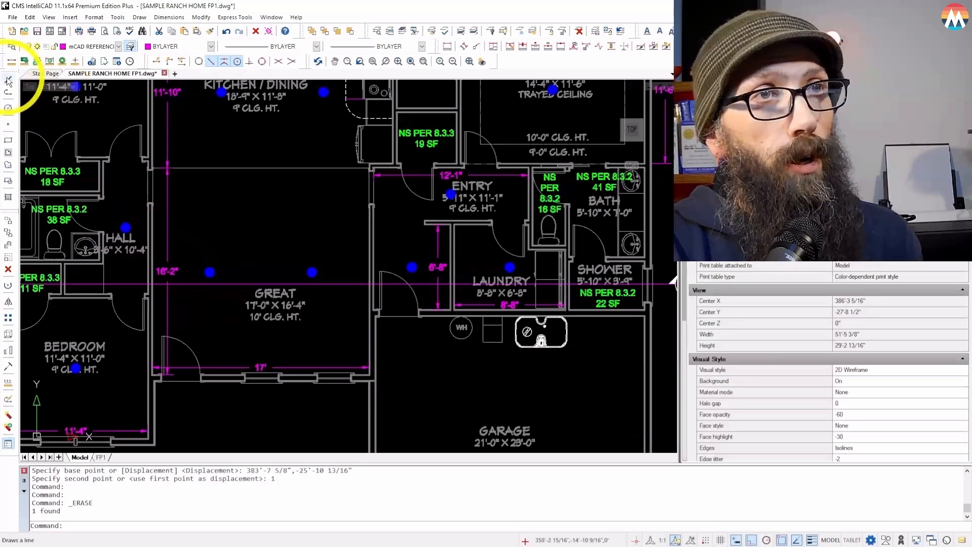
left_click(8, 80)
left_click(207, 272)
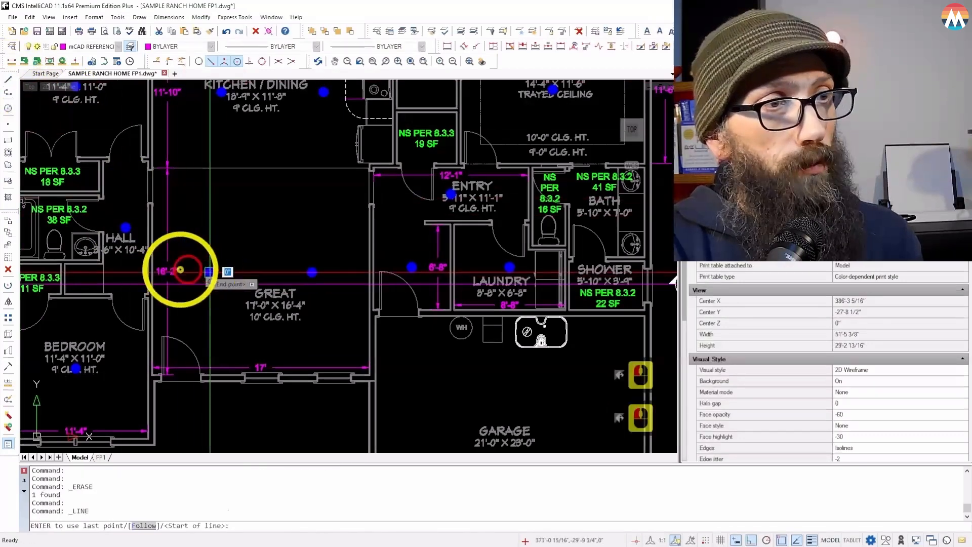
scroll(152, 276, "down", 3)
scroll(310, 284, "up", 4)
scroll(324, 282, "up", 2)
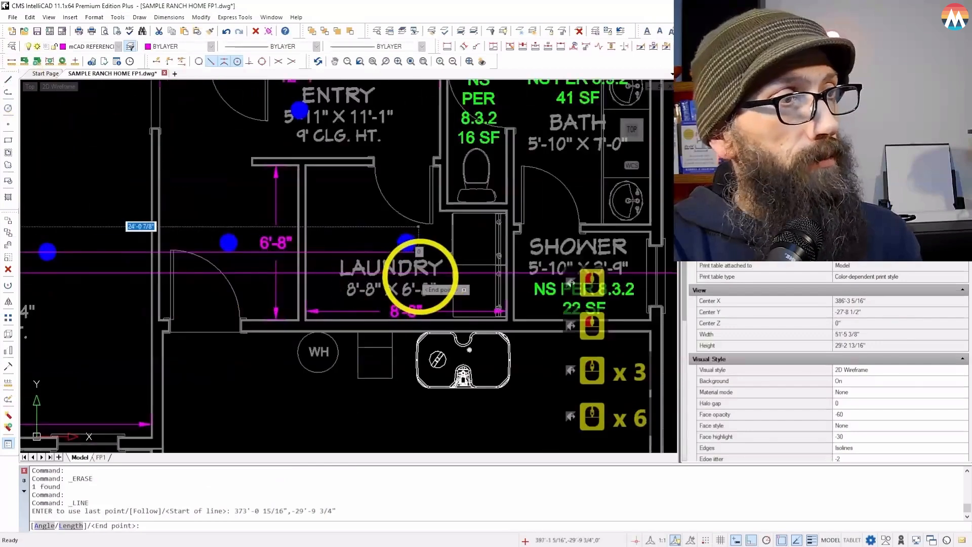
scroll(476, 271, "up", 2)
left_click(473, 201)
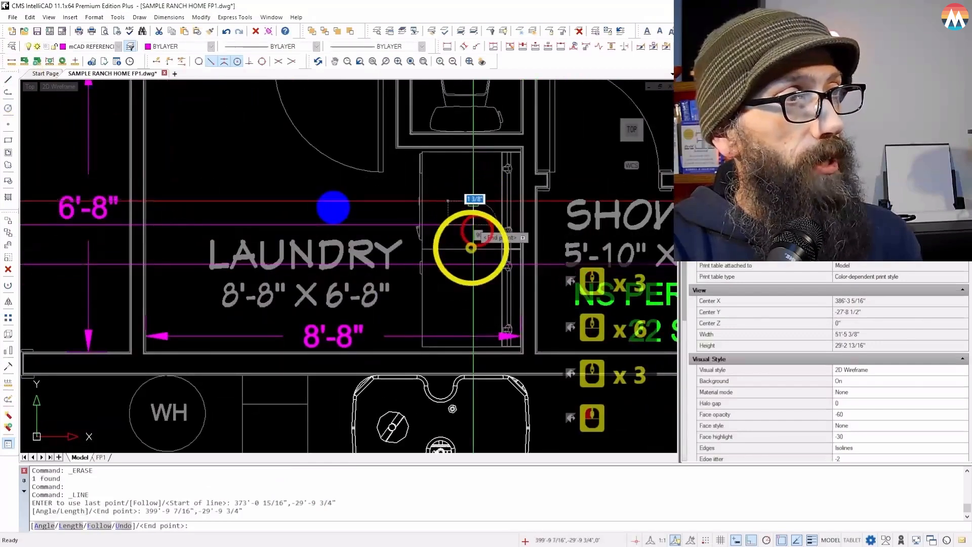
key("Escape")
scroll(528, 244, "down", 6)
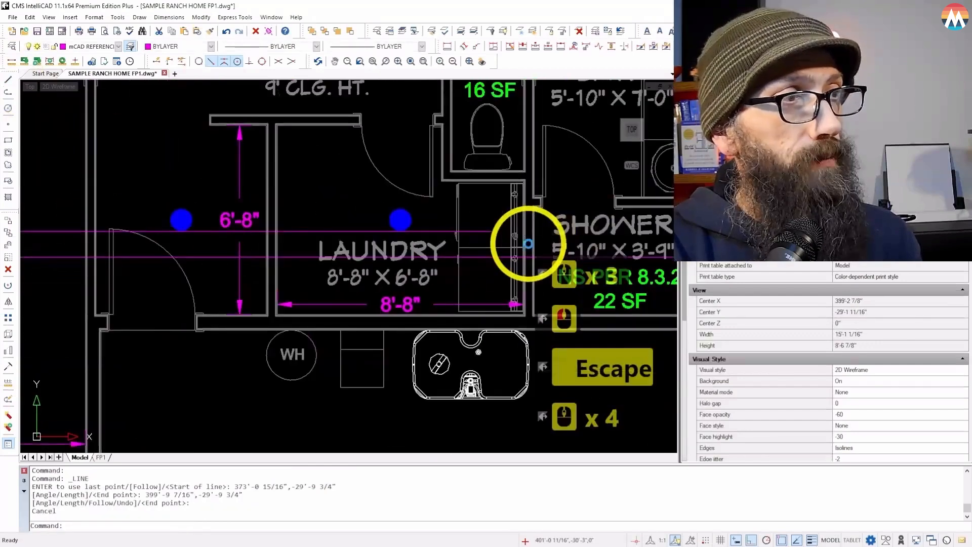
- Stretch the sprinkler in the passage between the Great room and Laundry perpendicular onto the horizontal reference line
scroll(401, 240, "up", 7)
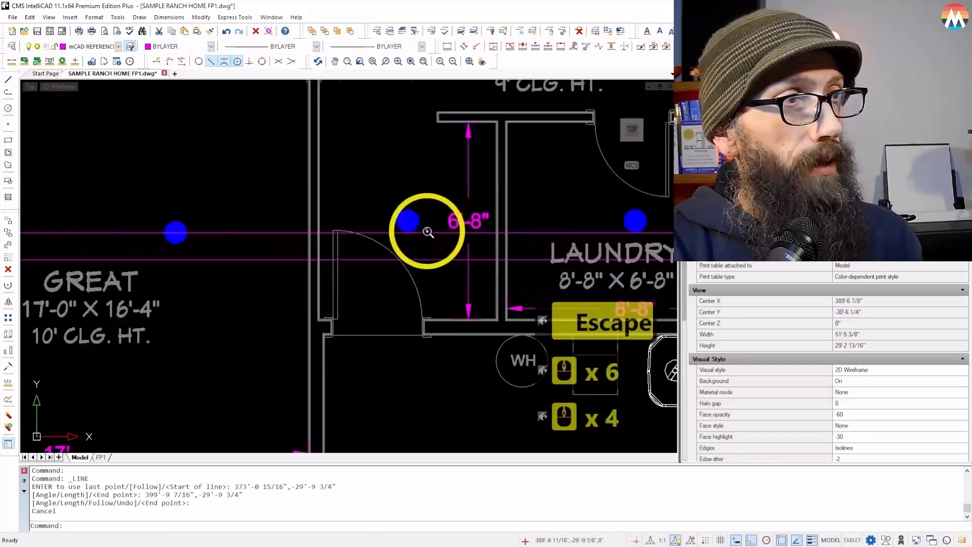
left_click(388, 216)
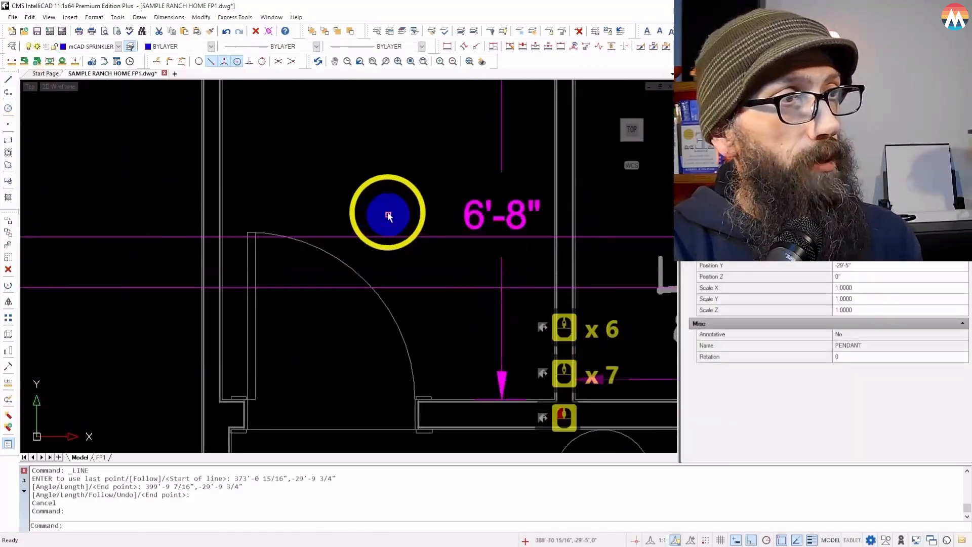
left_click(388, 215)
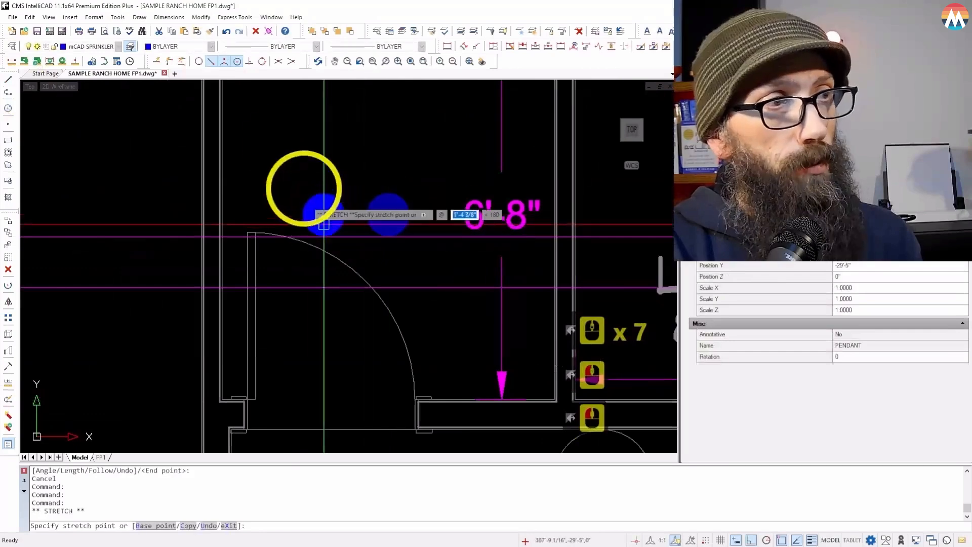
left_click(250, 61)
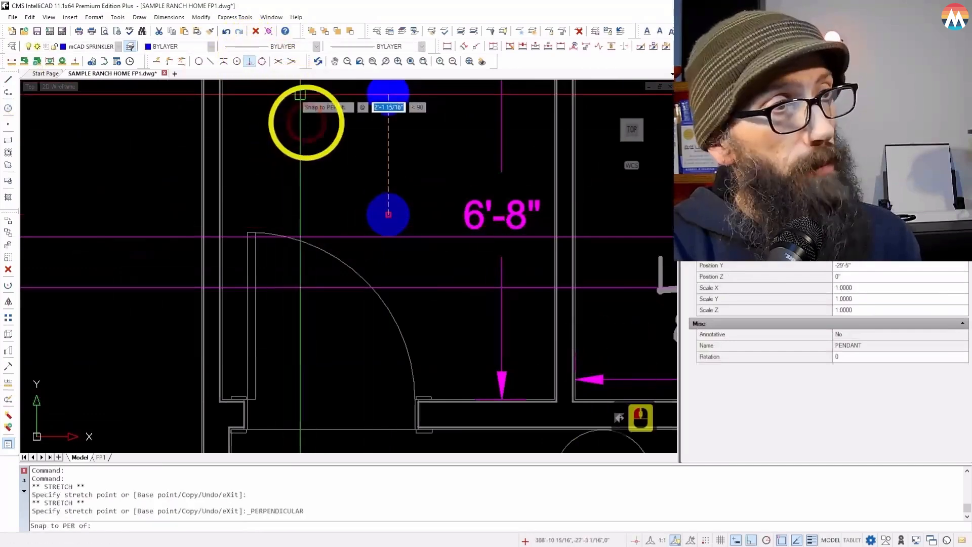
left_click(343, 237)
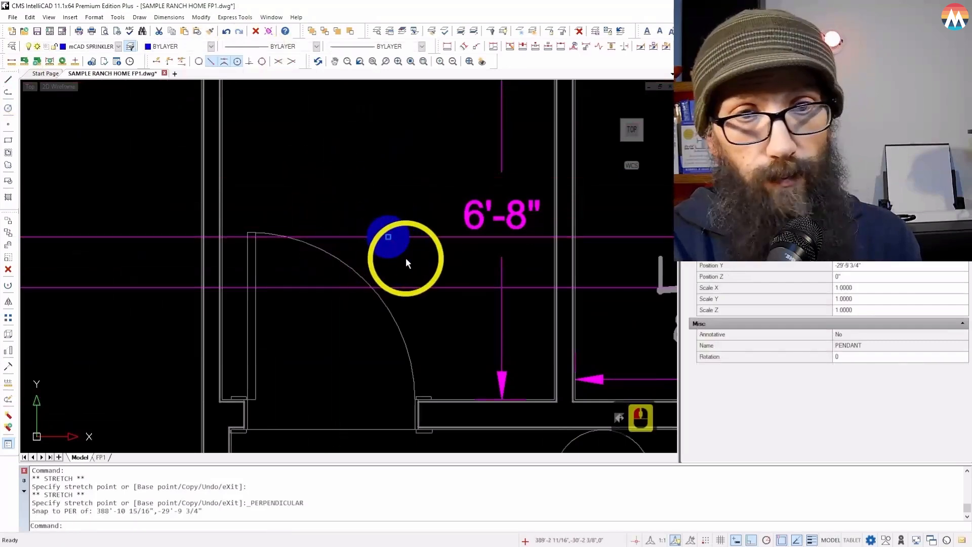
scroll(221, 250, "down", 6)
scroll(424, 238, "up", 4)
scroll(385, 240, "down", 2)
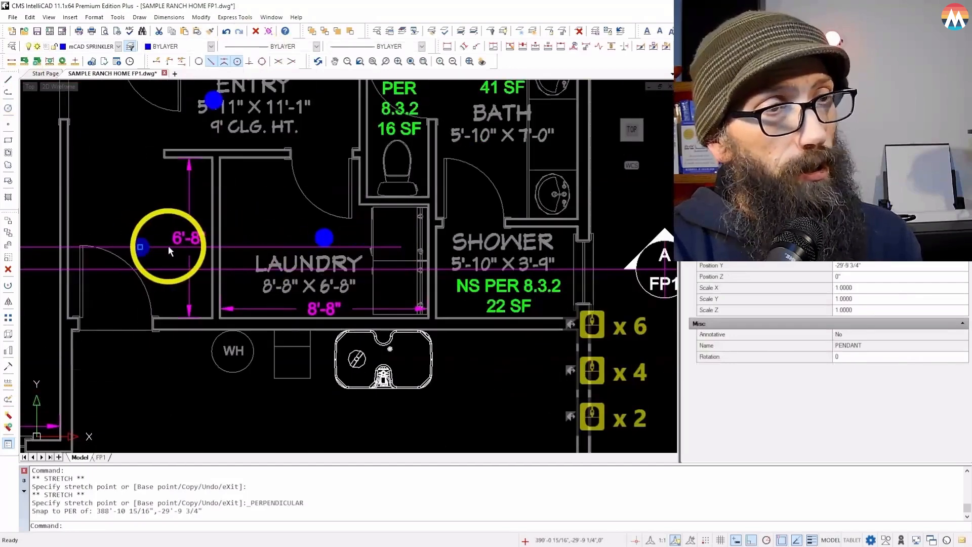
scroll(152, 248, "up", 1)
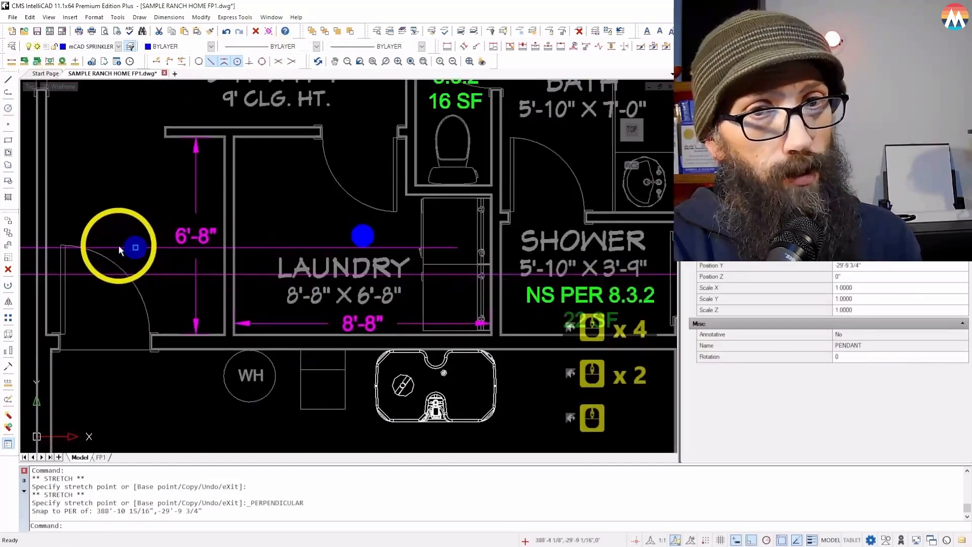
scroll(120, 250, "down", 2)
scroll(349, 243, "up", 4)
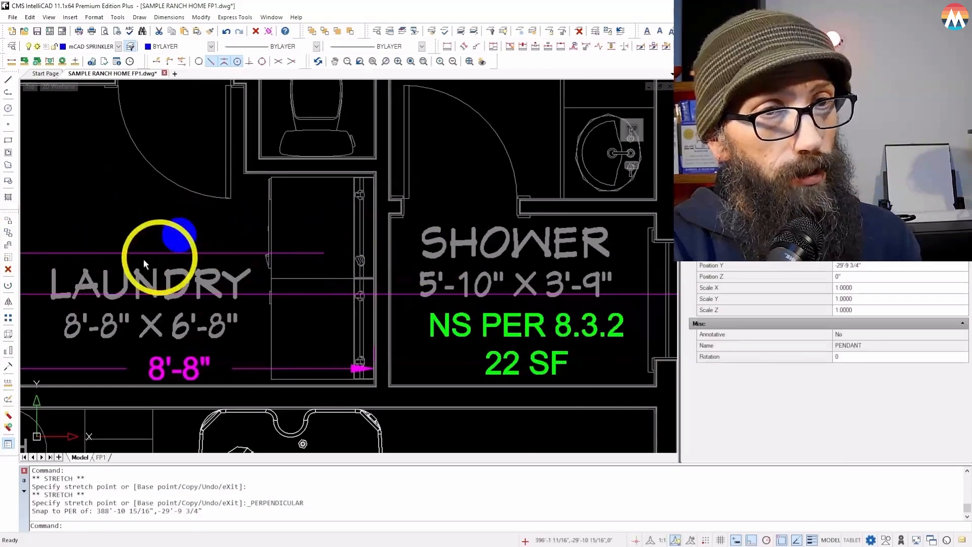
key("Escape")
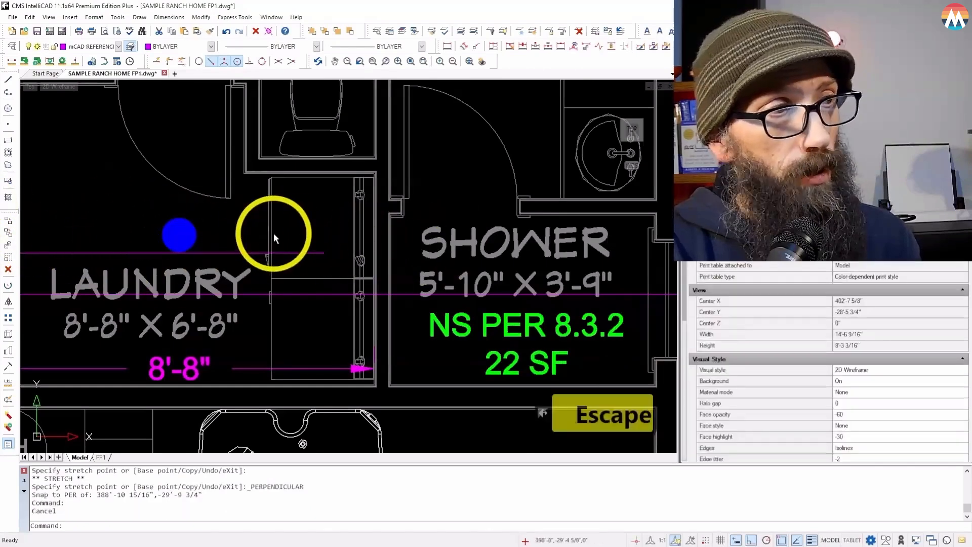
- Stretch the Laundry sprinkler perpendicular onto the same horizontal reference line as the Great room sprinklers
left_click(180, 235)
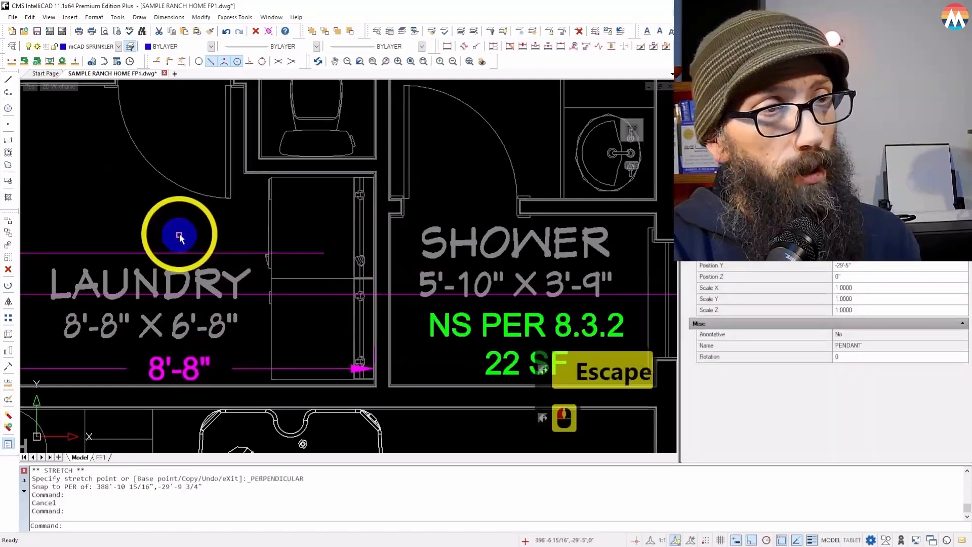
left_click(179, 235)
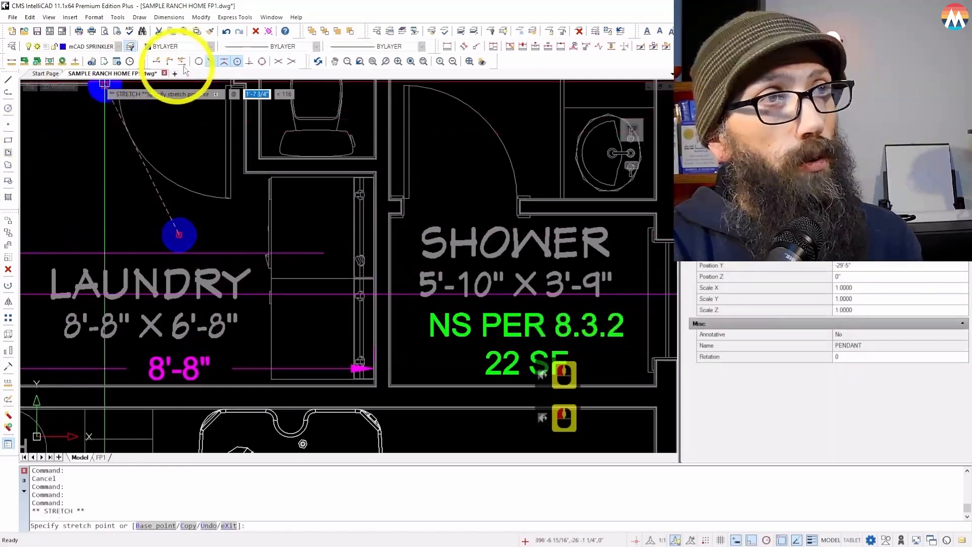
left_click(250, 61)
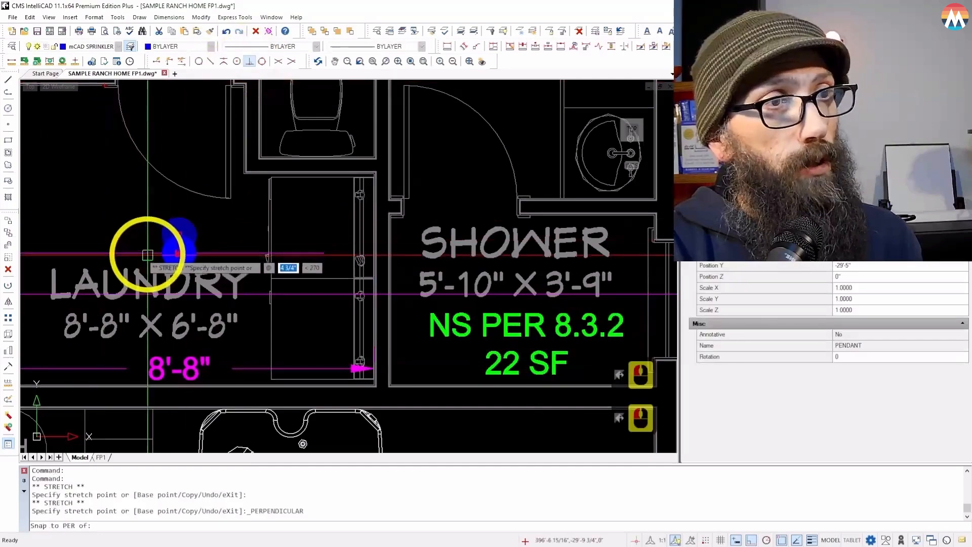
key("Escape")
- Move the horizontal line through the Great room and Laundry sprinklers to the mCAD PIPE layer
scroll(282, 232, "down", 9)
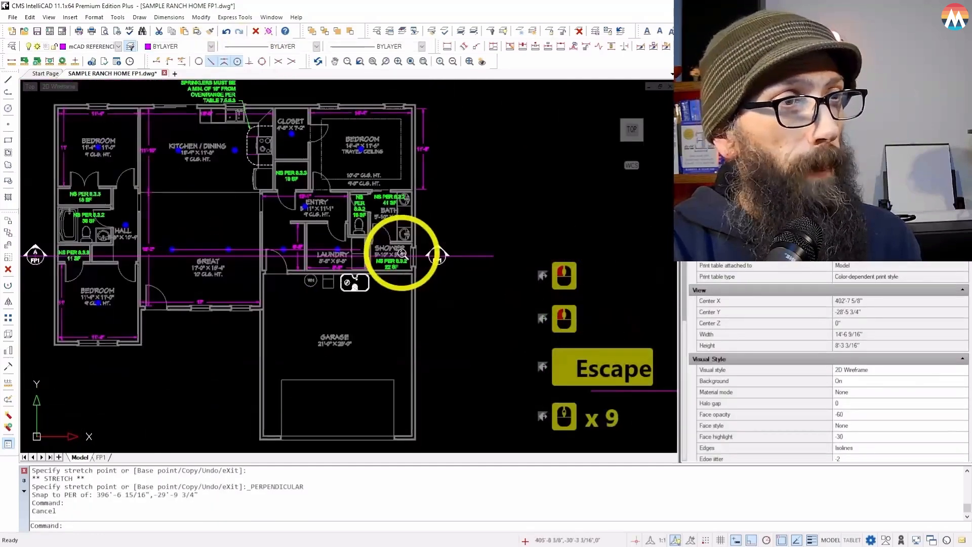
scroll(87, 245, "up", 3)
scroll(260, 217, "down", 2)
scroll(248, 238, "up", 3)
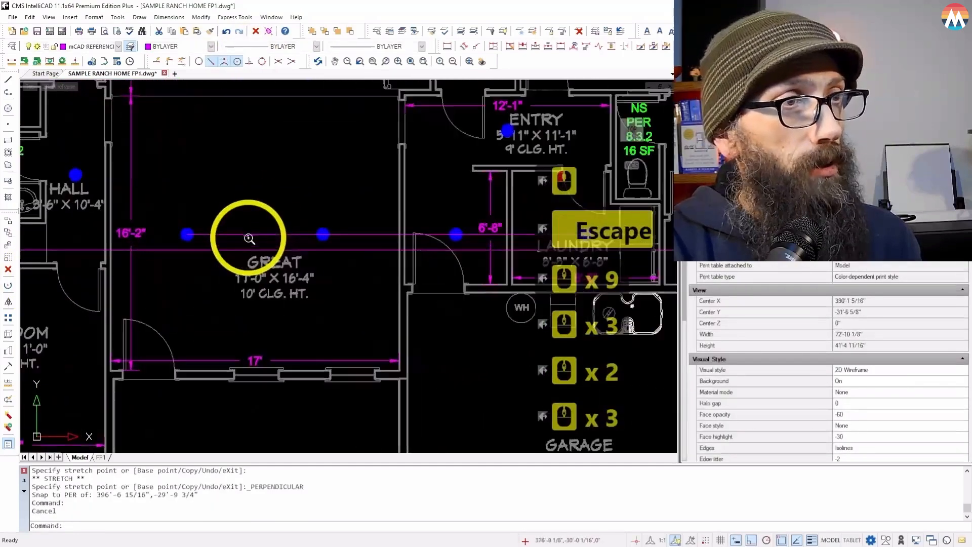
left_click(246, 237)
left_click(242, 223)
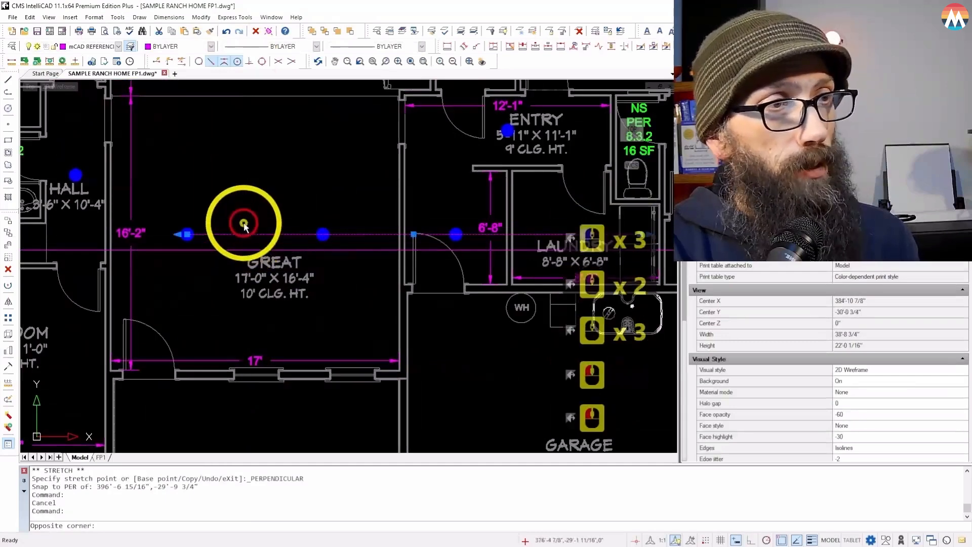
left_click(120, 47)
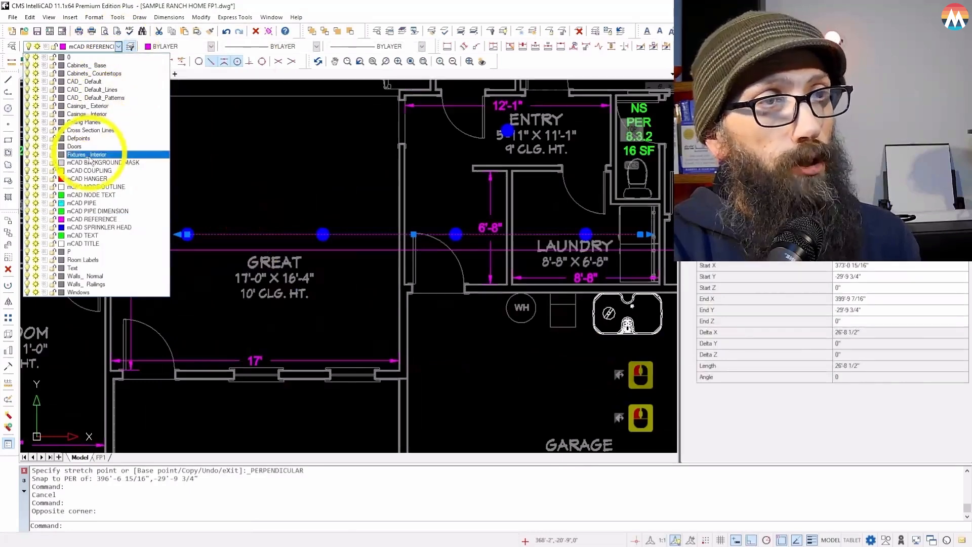
left_click(89, 205)
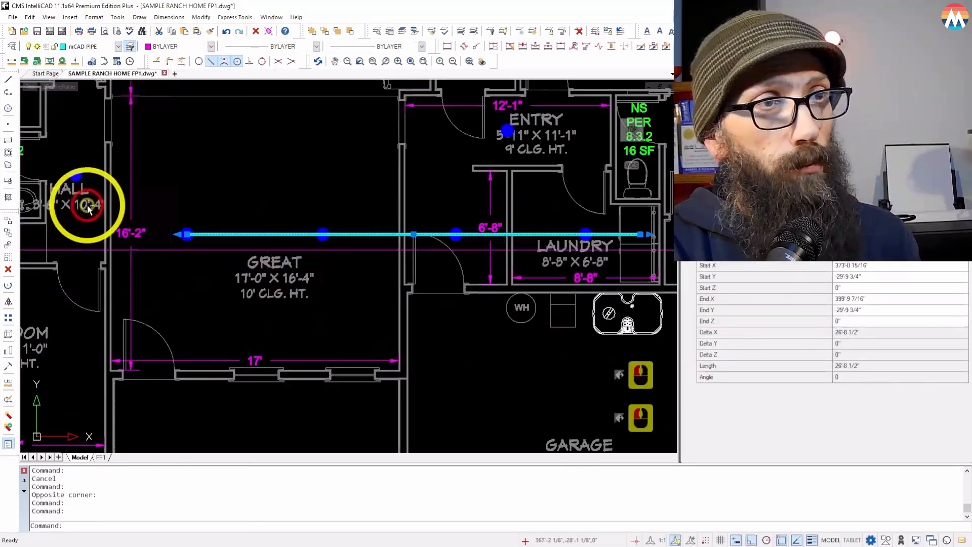
key("Escape")
left_click(206, 235)
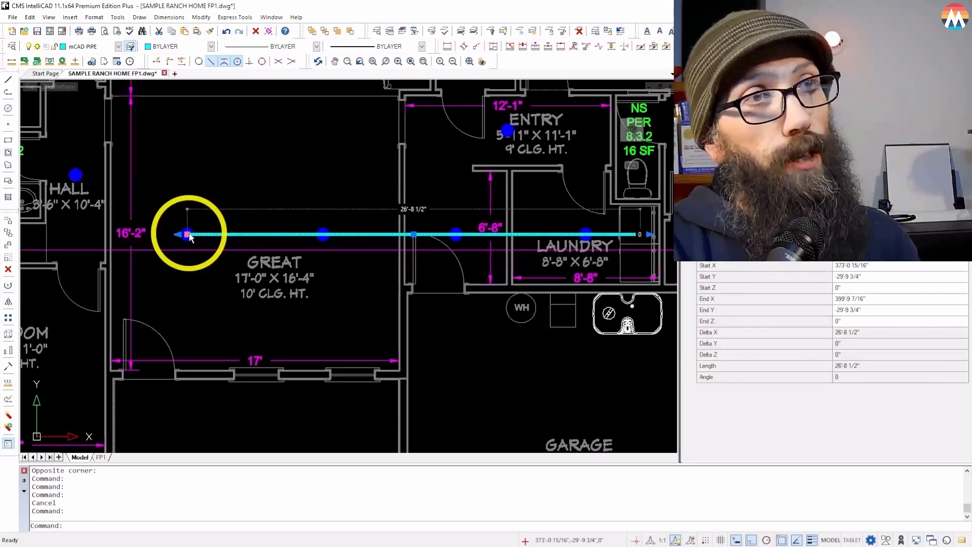
key("Escape")
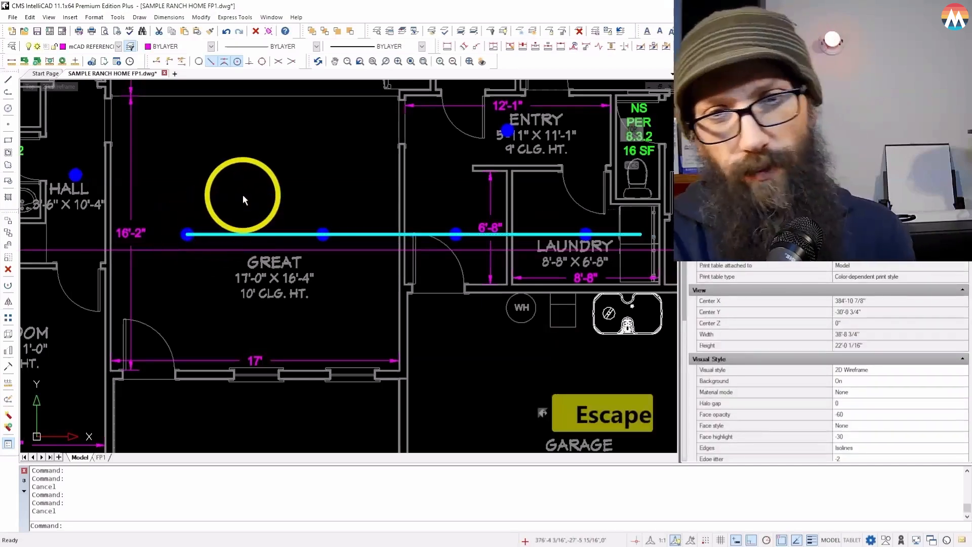
left_click(233, 229)
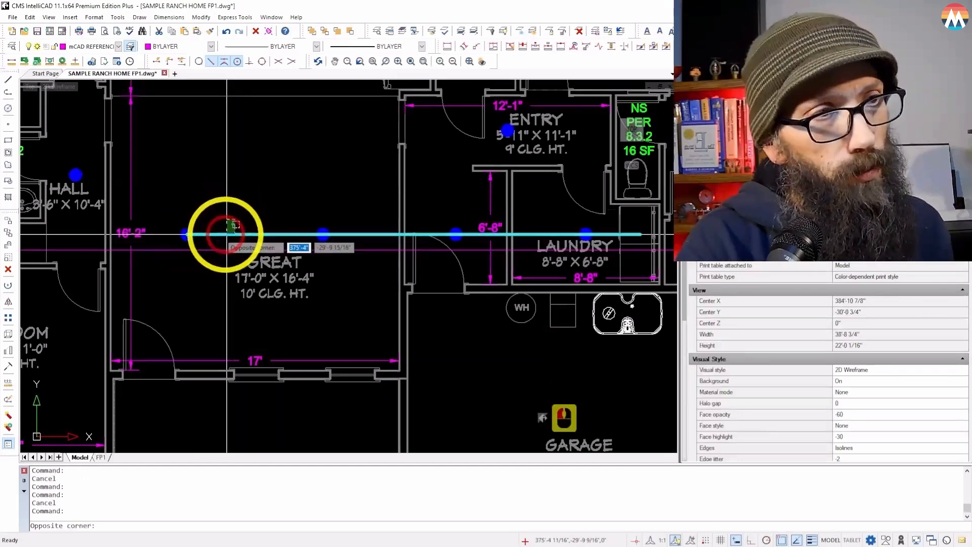
left_click(223, 236)
left_click(187, 234)
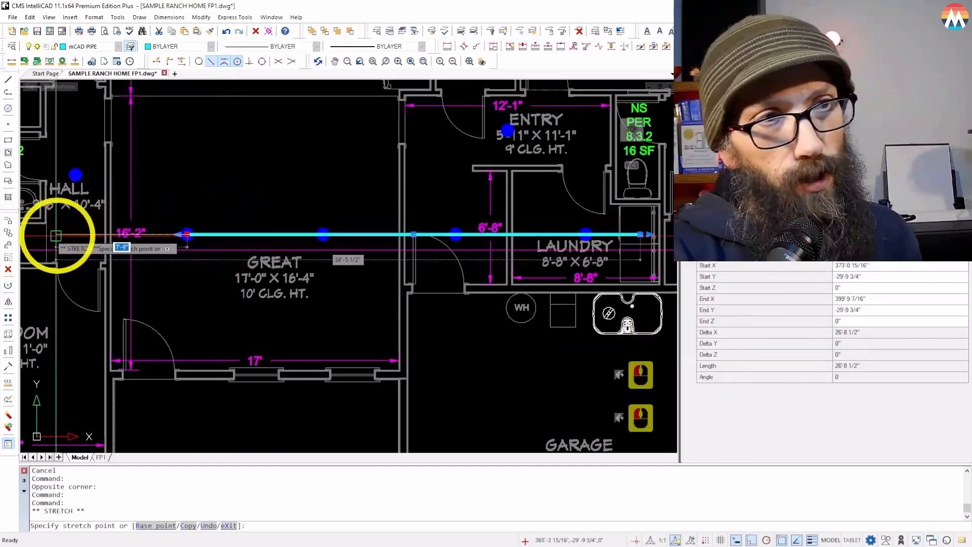
scroll(191, 216, "down", 1)
scroll(191, 217, "up", 1)
key("Escape")
key("Escape")
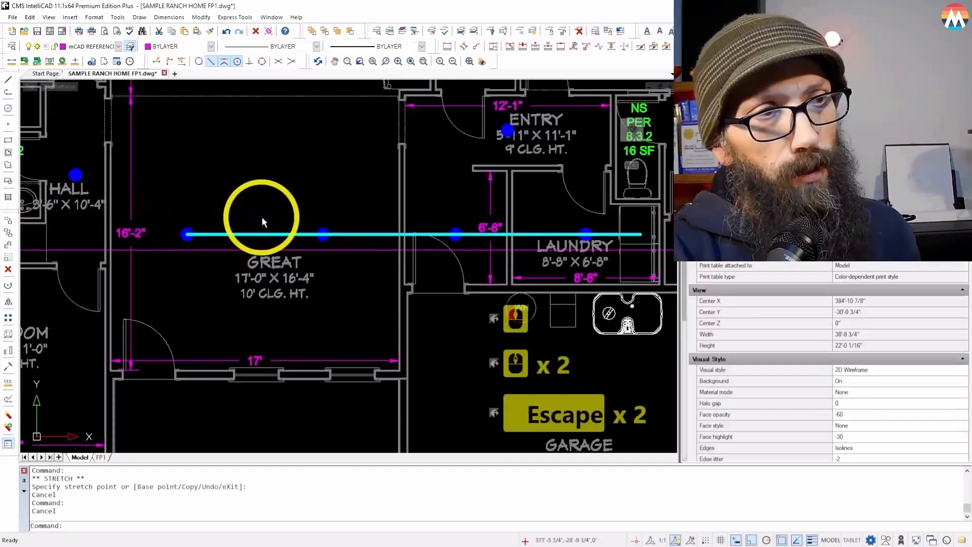
- Examine the pipe line's route across the floor plan and the ceiling framing above the Great room in the building cross section
scroll(365, 229, "down", 2)
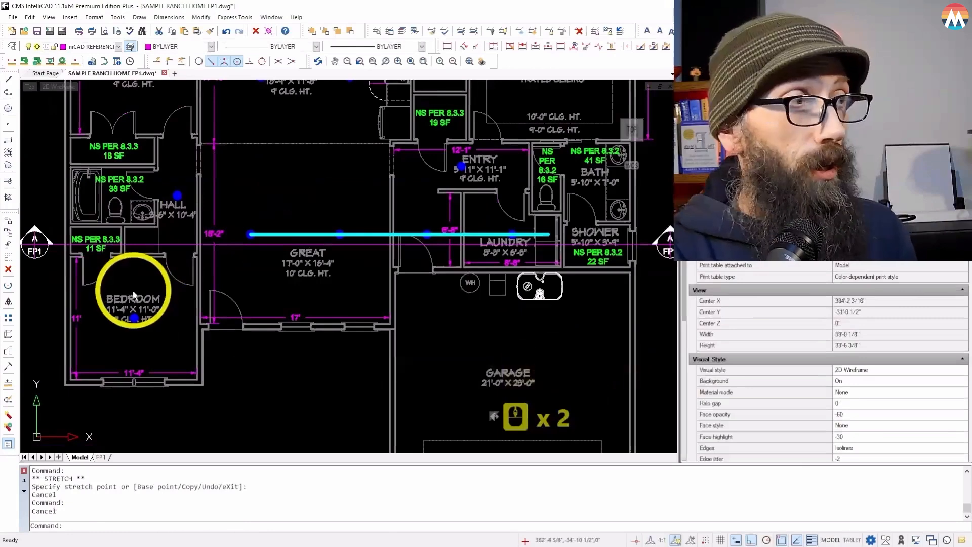
scroll(134, 294, "down", 1)
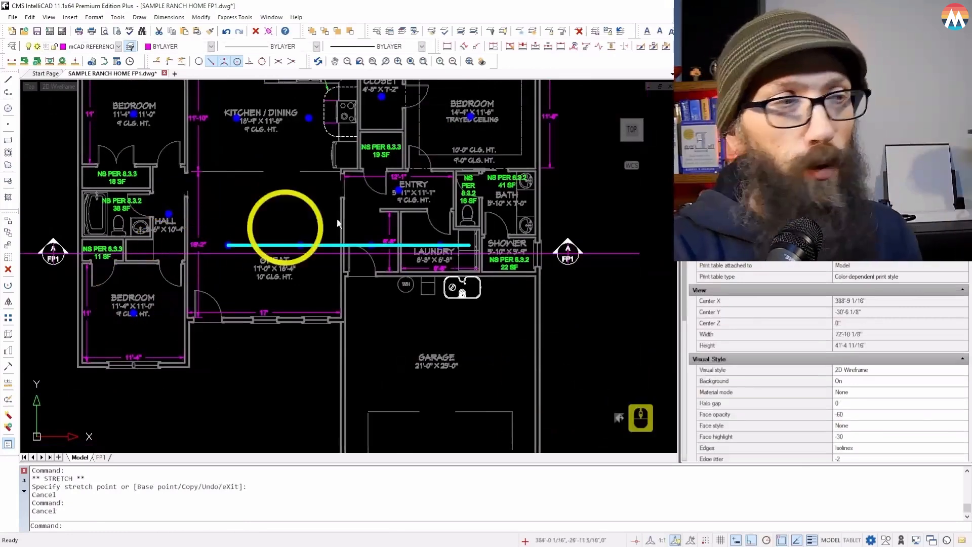
scroll(280, 270, "down", 1)
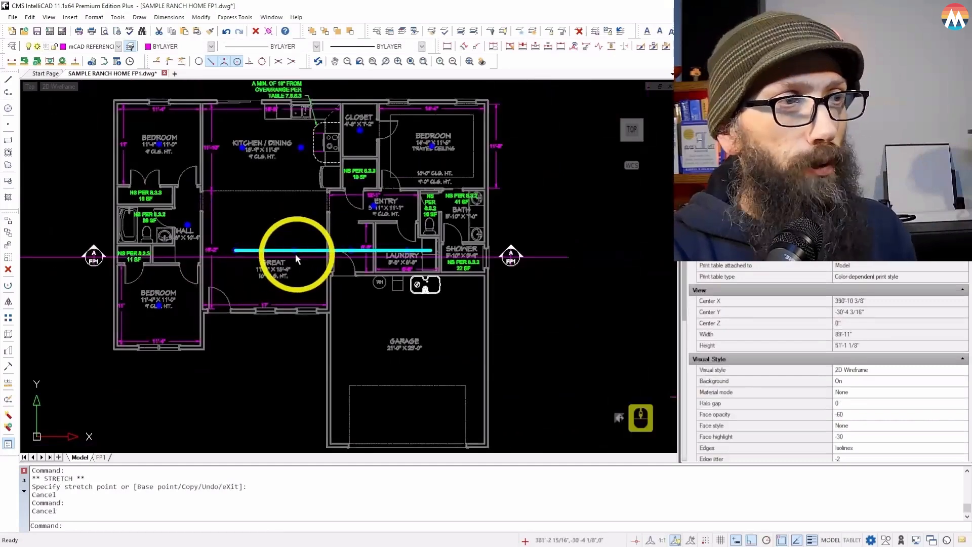
scroll(254, 256, "up", 2)
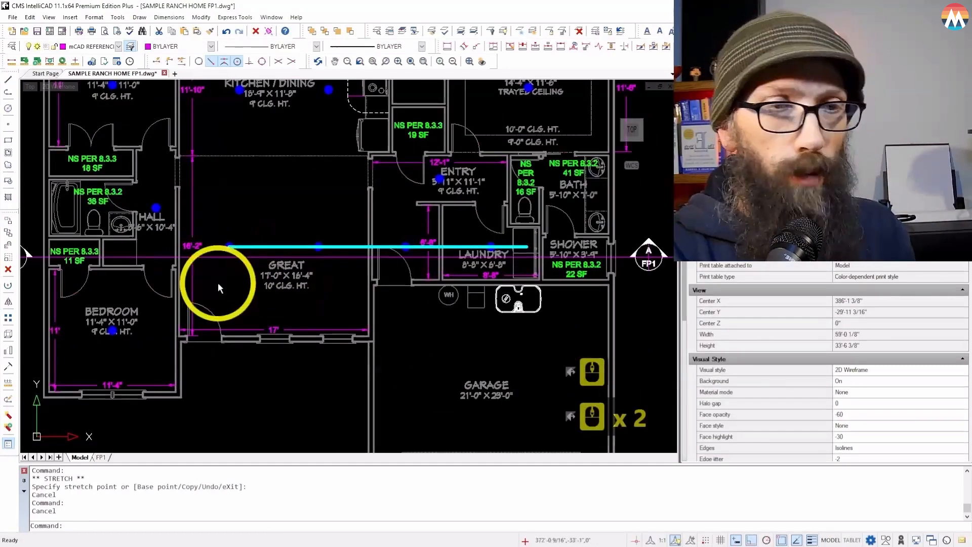
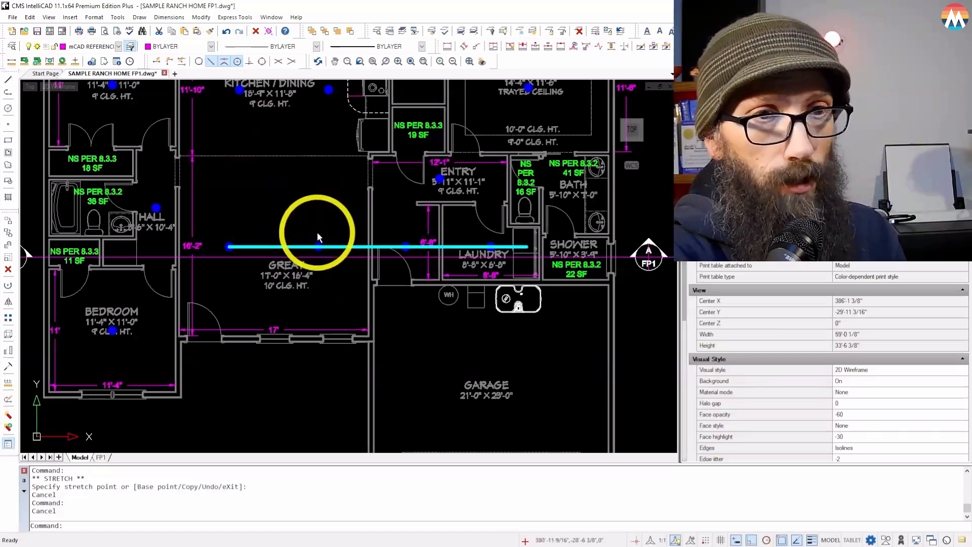
scroll(317, 234, "down", 10)
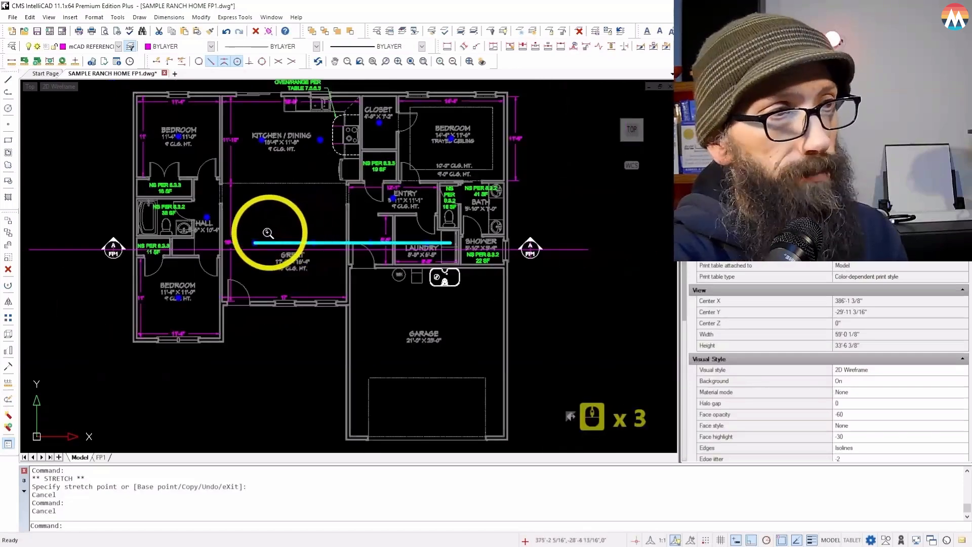
scroll(397, 238, "up", 7)
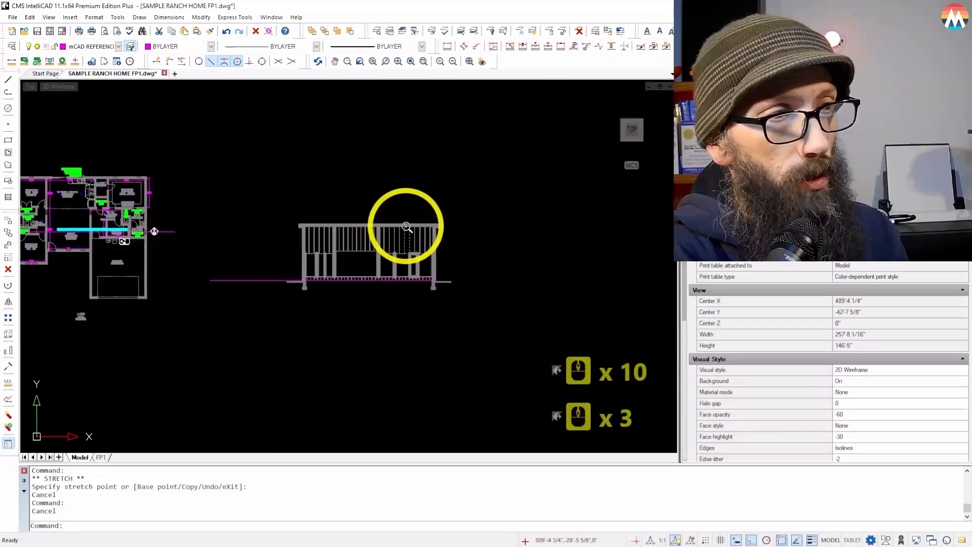
scroll(334, 262, "up", 8)
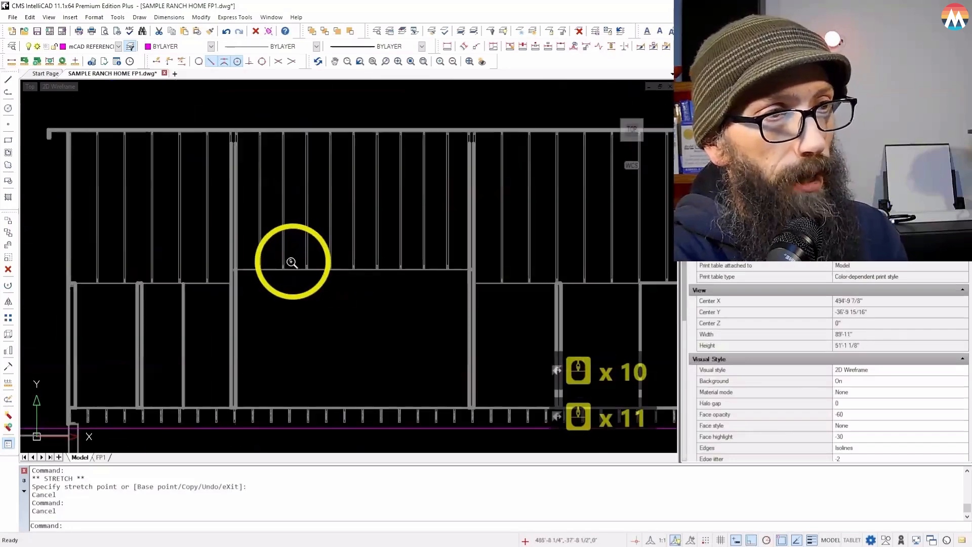
scroll(272, 269, "up", 1)
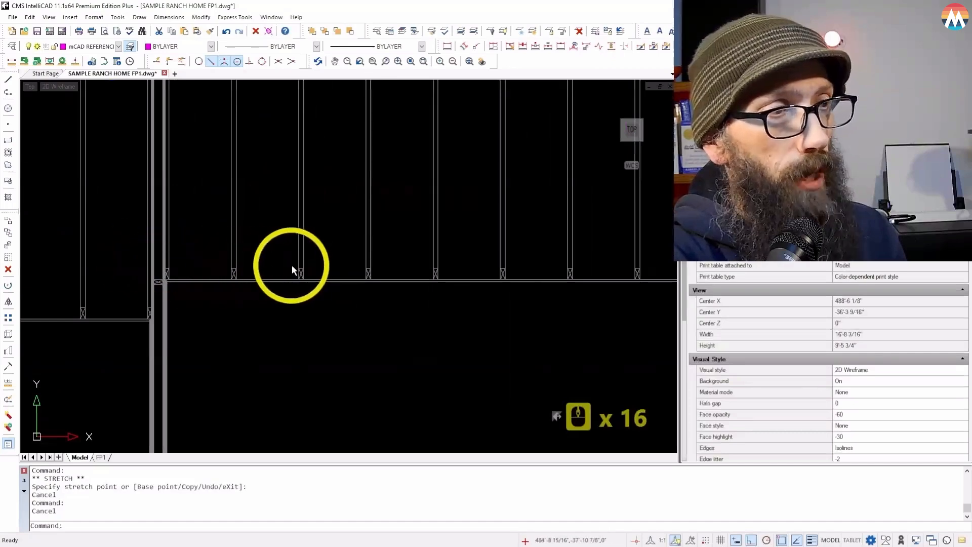
- Examine the roof framing members where they meet the raised middle ceiling in the building section
scroll(321, 272, "up", 7)
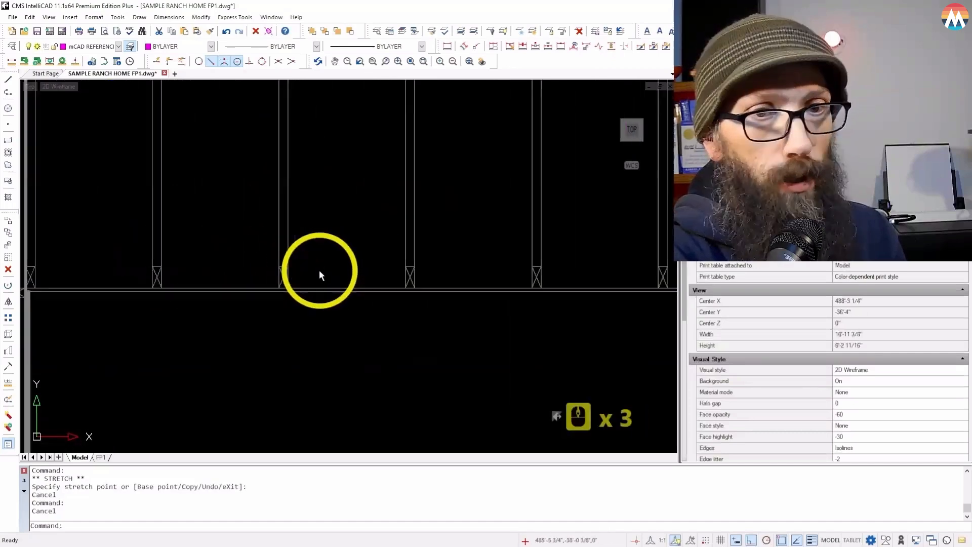
scroll(261, 270, "up", 7)
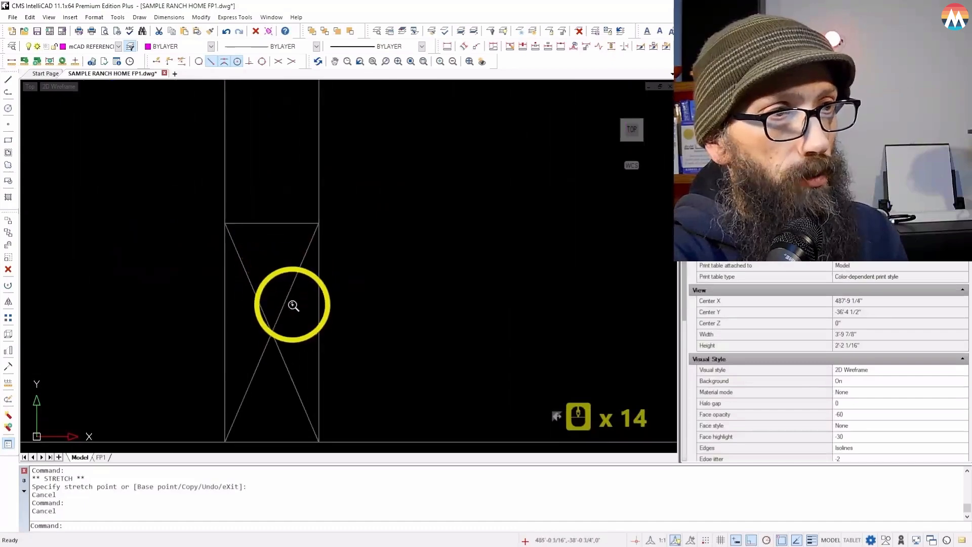
scroll(276, 274, "down", 1)
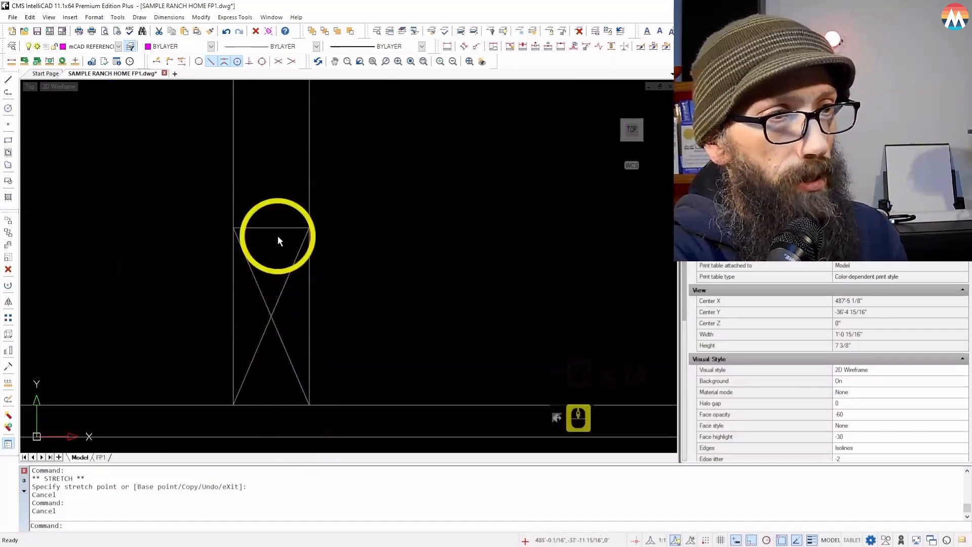
scroll(261, 211, "down", 6)
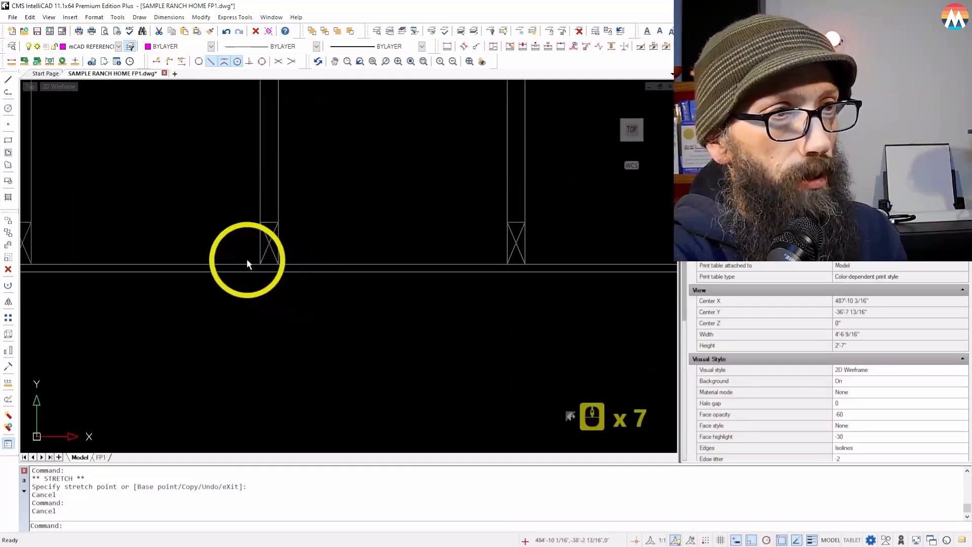
scroll(248, 262, "down", 3)
scroll(256, 264, "up", 5)
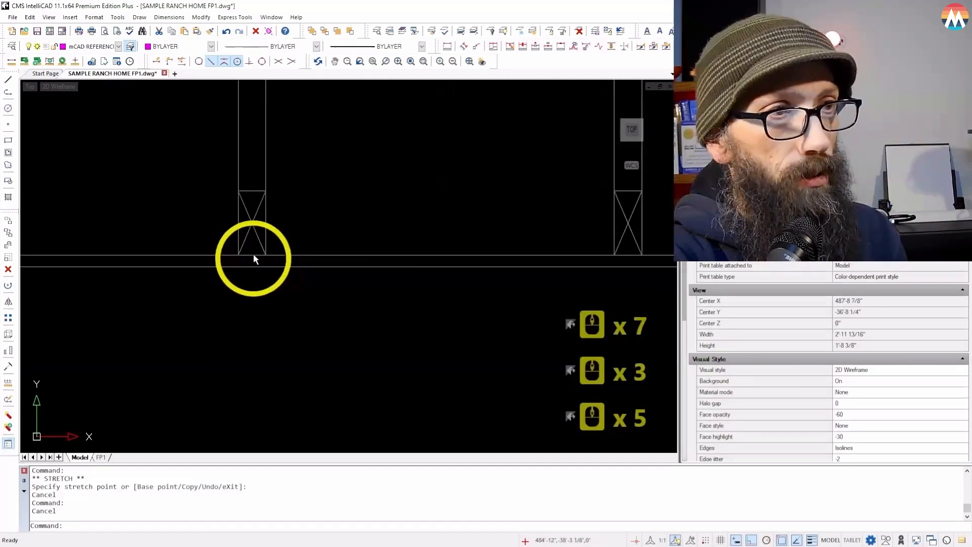
scroll(250, 264, "down", 4)
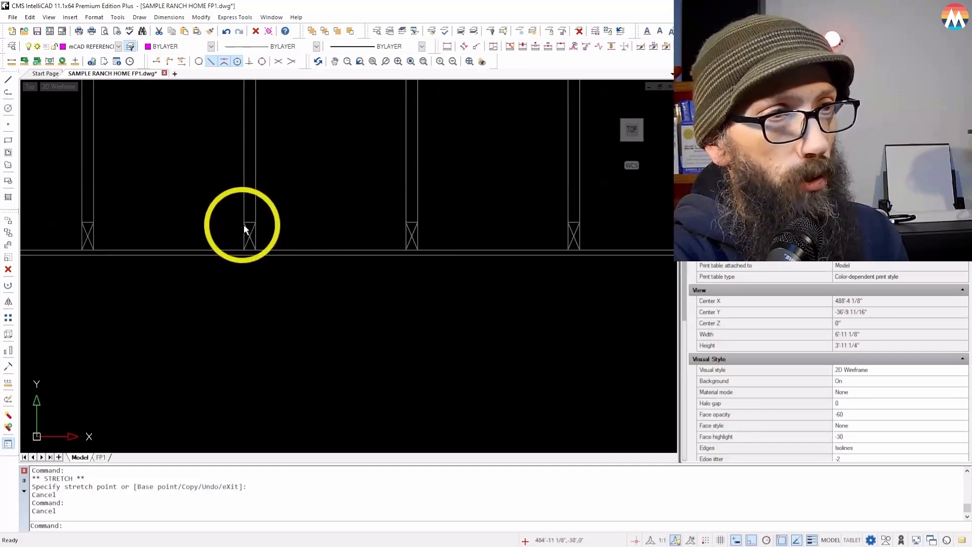
scroll(250, 263, "down", 7)
scroll(250, 267, "down", 3)
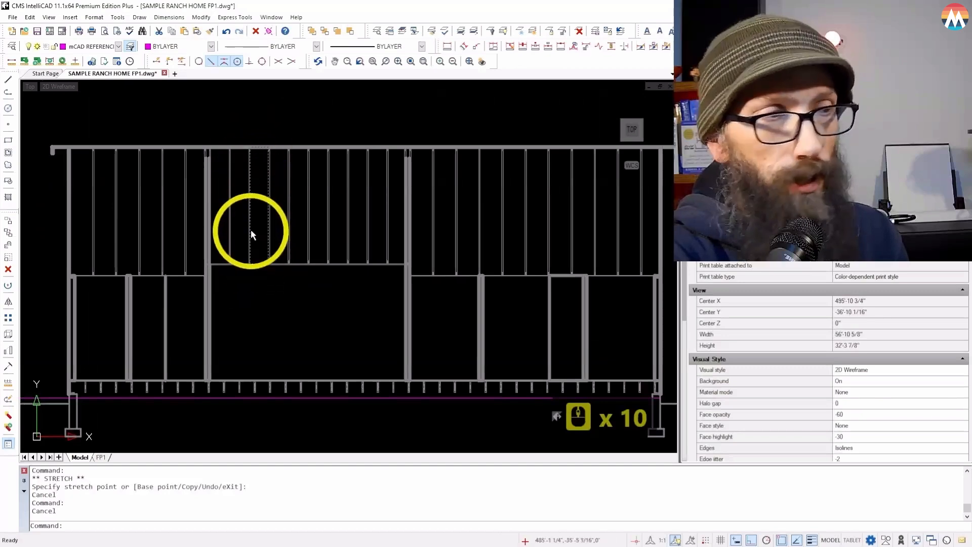
scroll(242, 265, "up", 9)
scroll(242, 265, "up", 5)
scroll(248, 257, "up", 2)
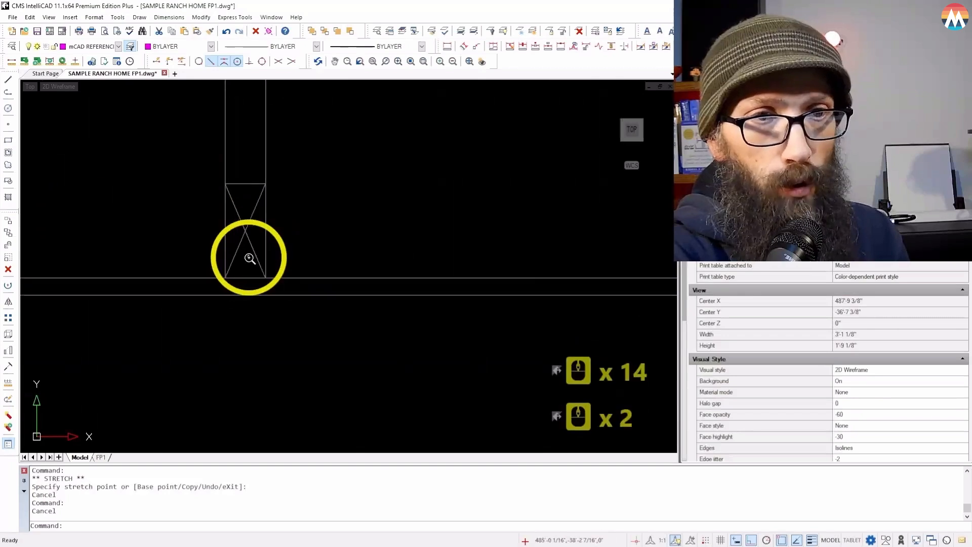
scroll(238, 236, "down", 3)
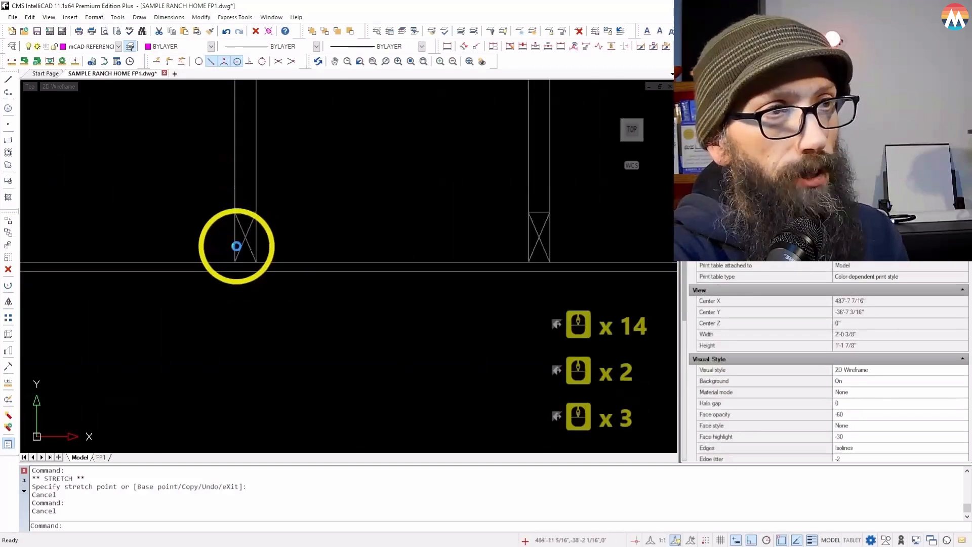
scroll(217, 243, "down", 2)
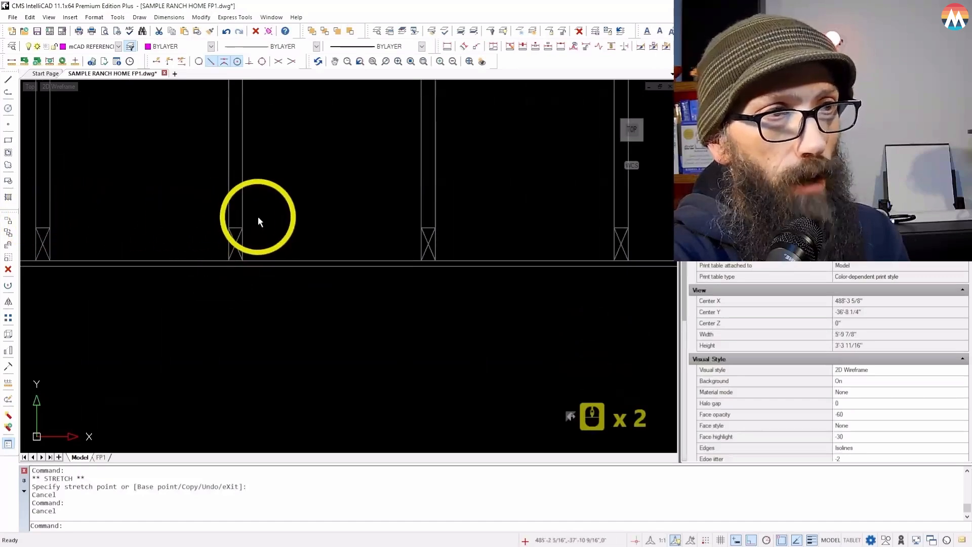
scroll(506, 204, "down", 6)
scroll(212, 262, "down", 4)
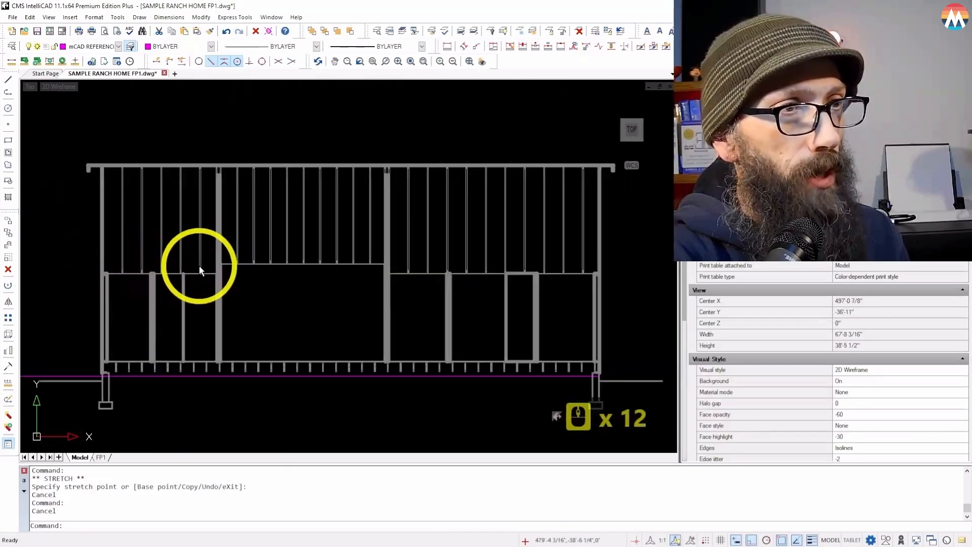
- Examine the ceiling height changes at the walls on both sides of the raised middle ceiling in the section
scroll(203, 269, "up", 4)
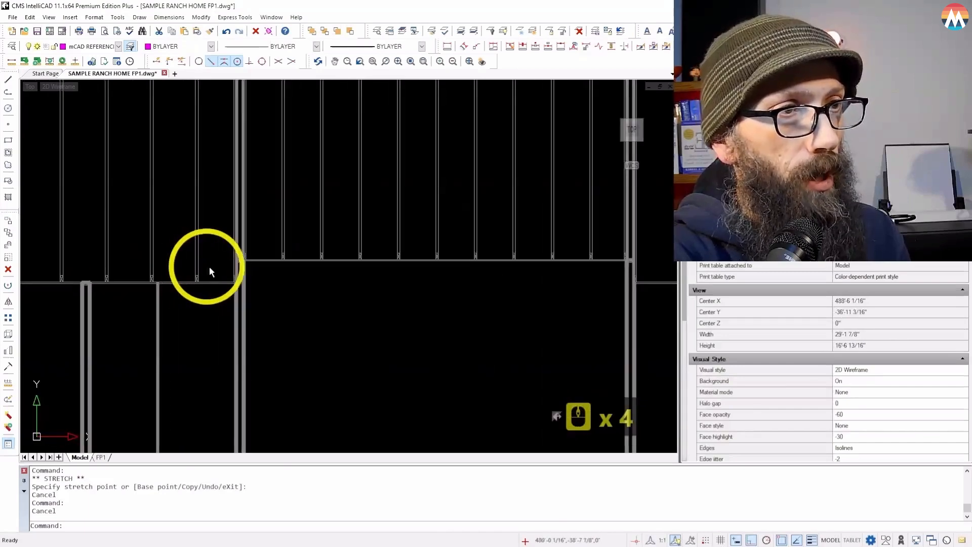
scroll(228, 268, "up", 2)
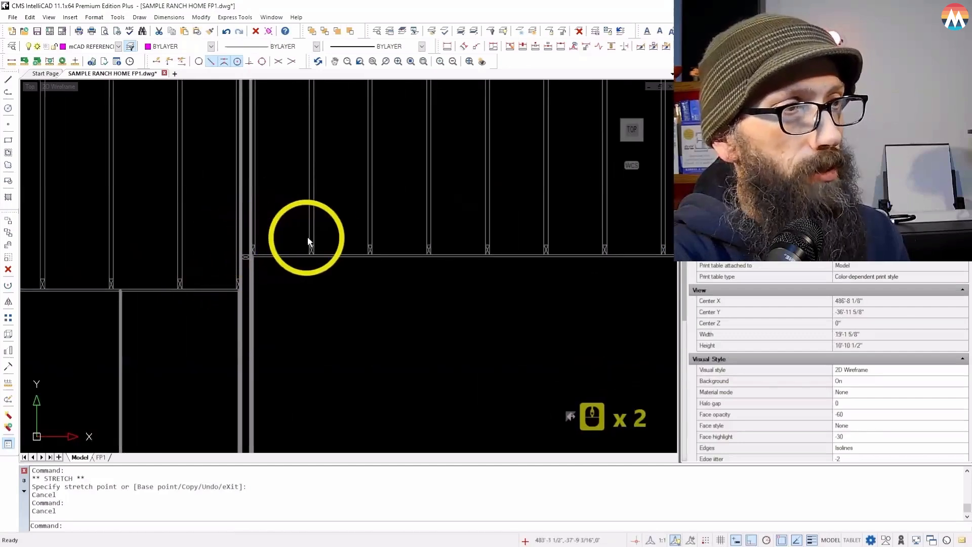
scroll(174, 256, "down", 6)
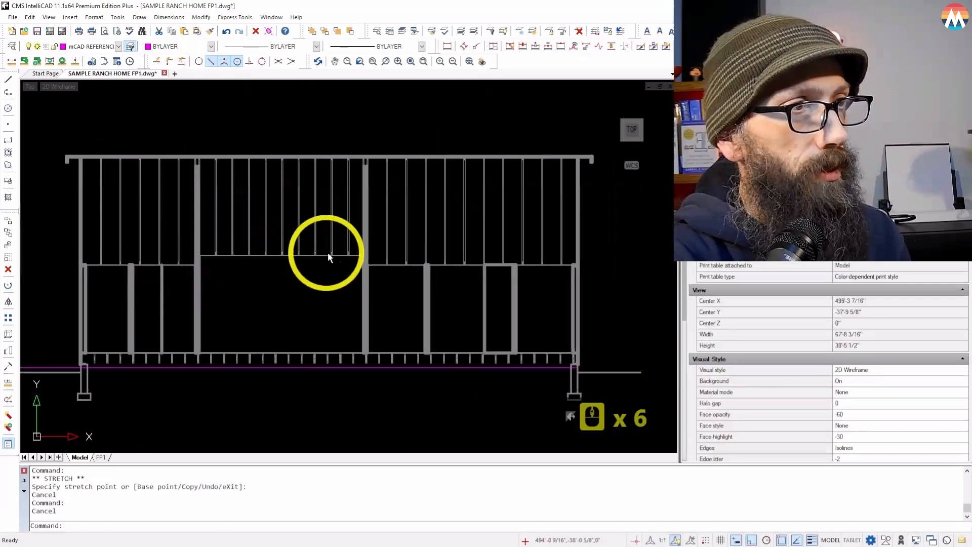
scroll(372, 252, "up", 3)
scroll(372, 252, "up", 2)
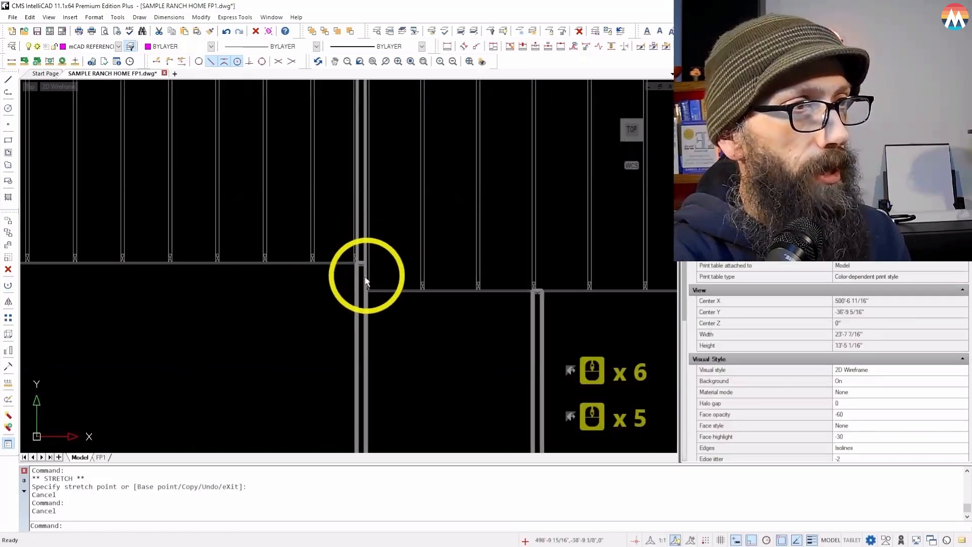
scroll(389, 277, "up", 1)
scroll(557, 276, "down", 5)
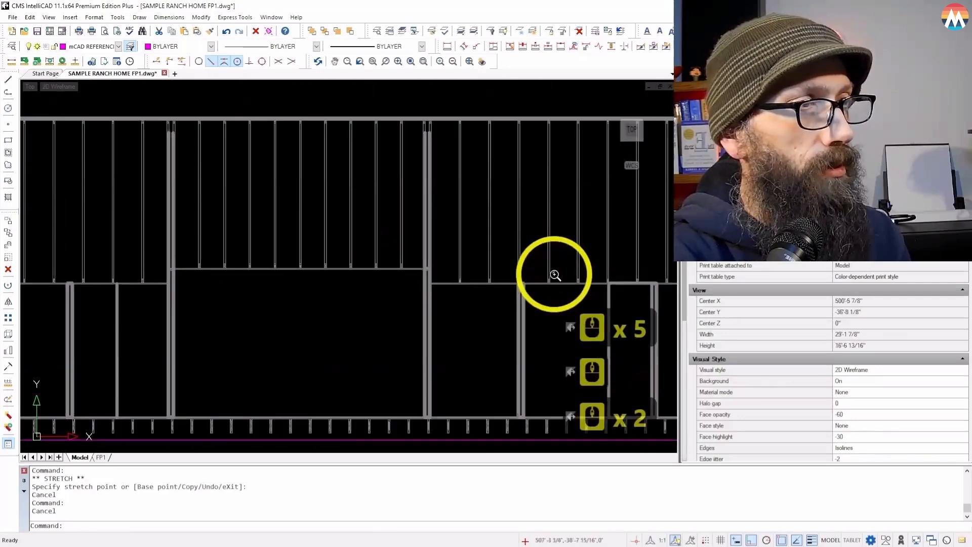
scroll(492, 266, "down", 5)
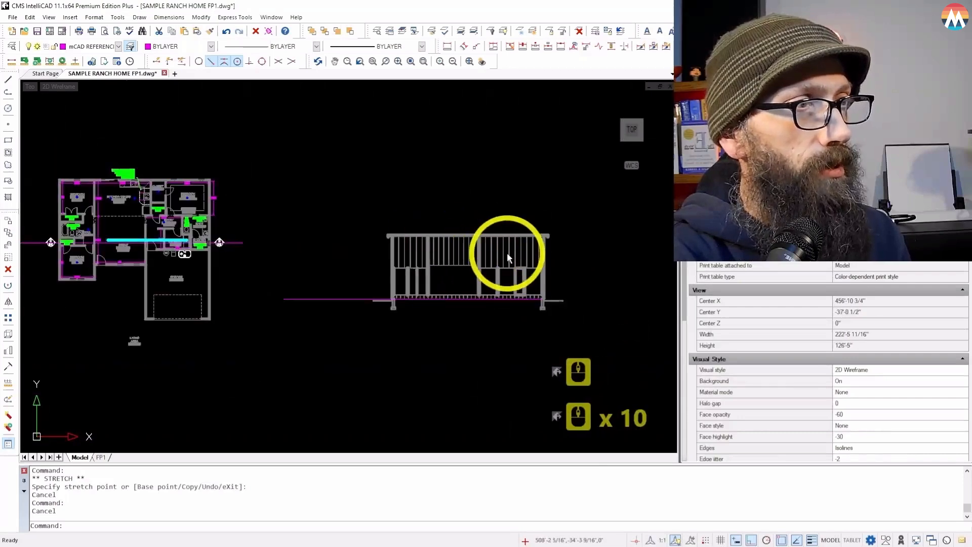
- Examine the floor plan along section line A, from the laundry and great room to the bedroom and its sprinkler
scroll(32, 258, "up", 5)
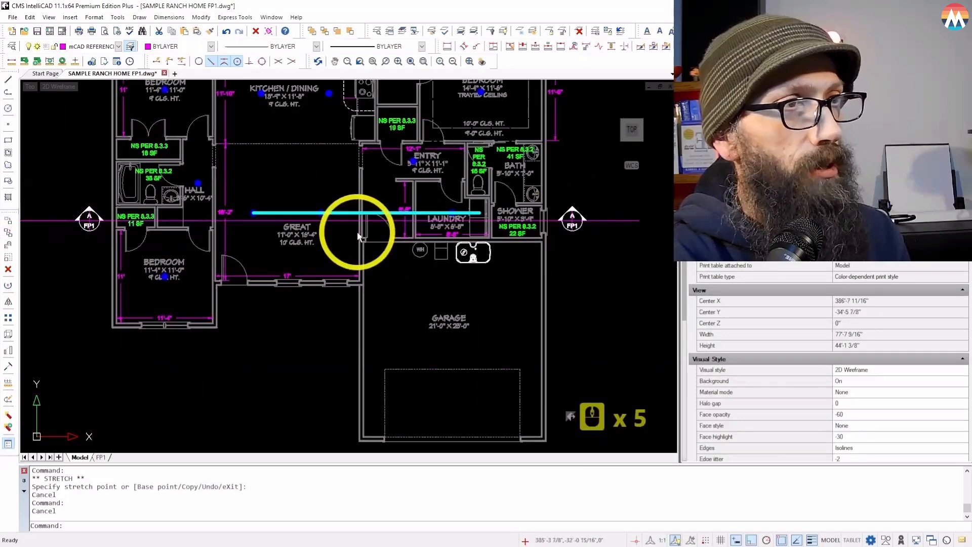
scroll(354, 228, "up", 3)
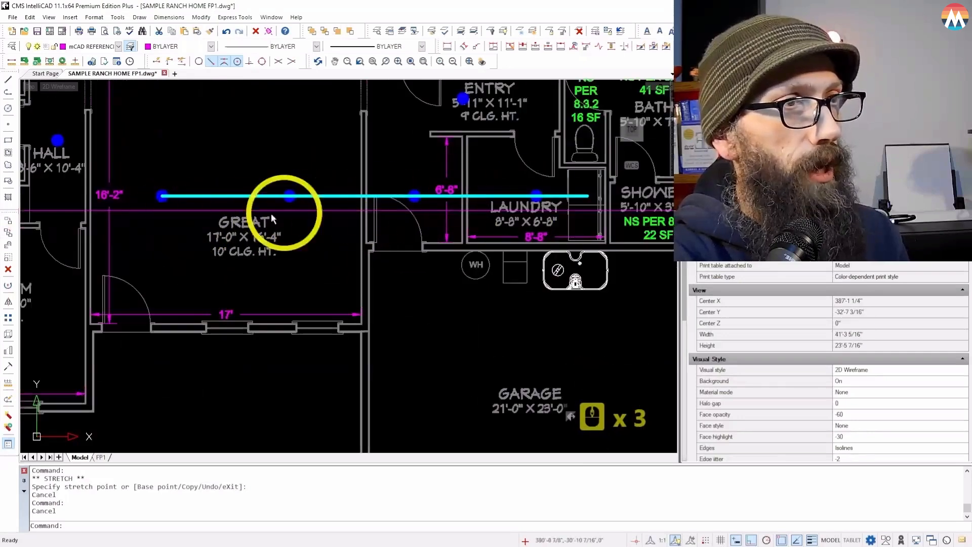
scroll(223, 216, "down", 1)
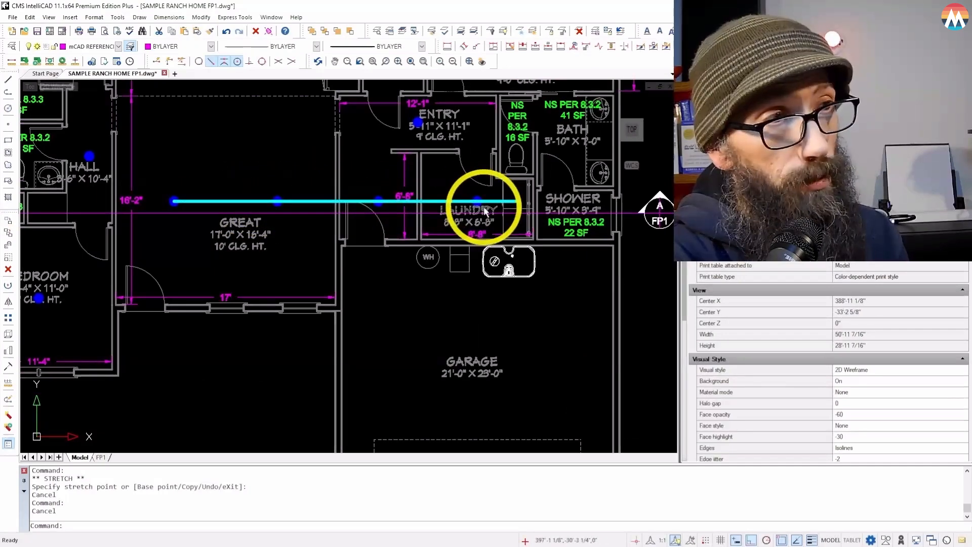
scroll(491, 207, "down", 1)
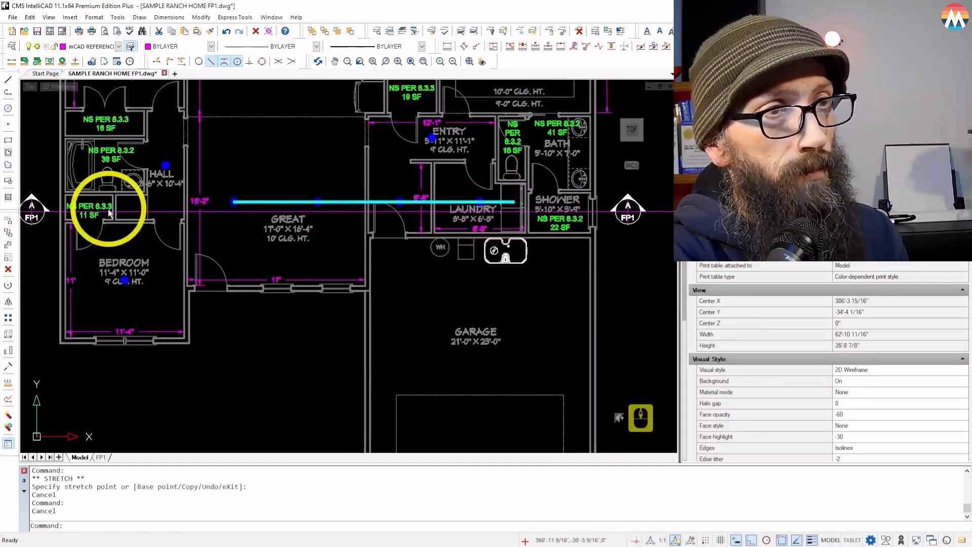
scroll(100, 211, "up", 2)
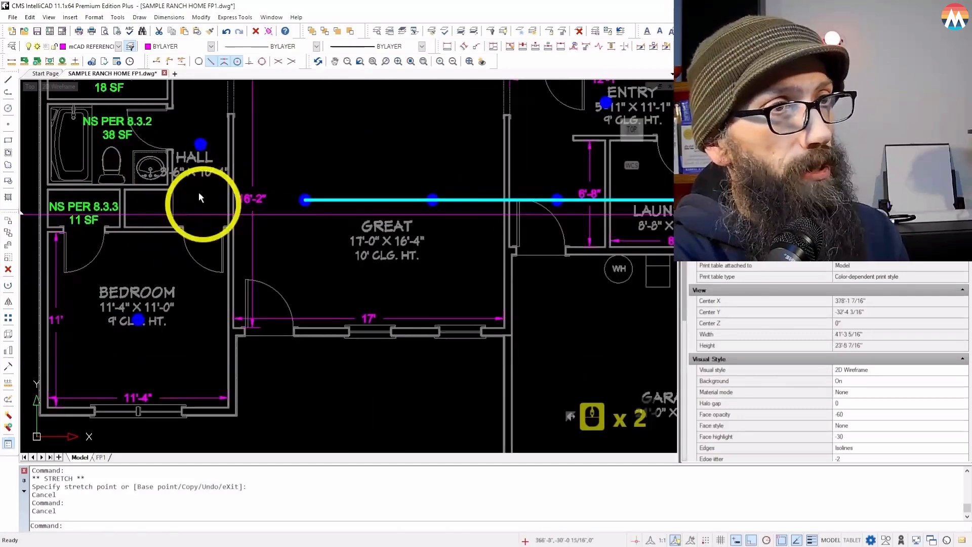
scroll(157, 286, "down", 2)
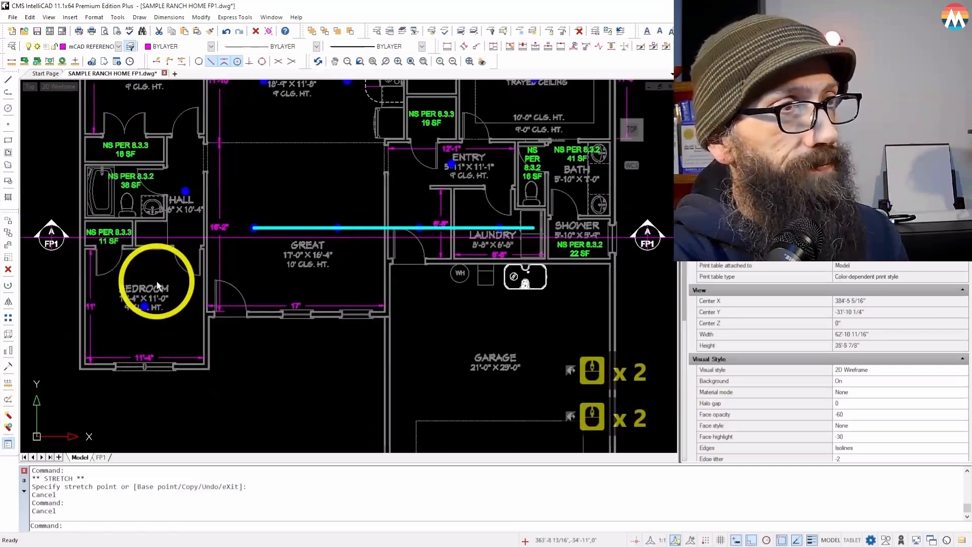
scroll(70, 302, "up", 3)
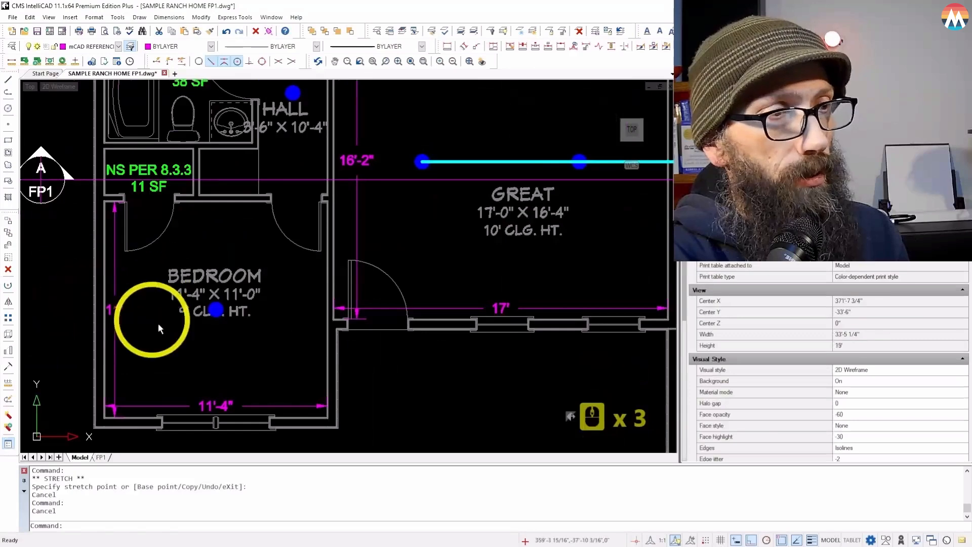
scroll(208, 309, "up", 1)
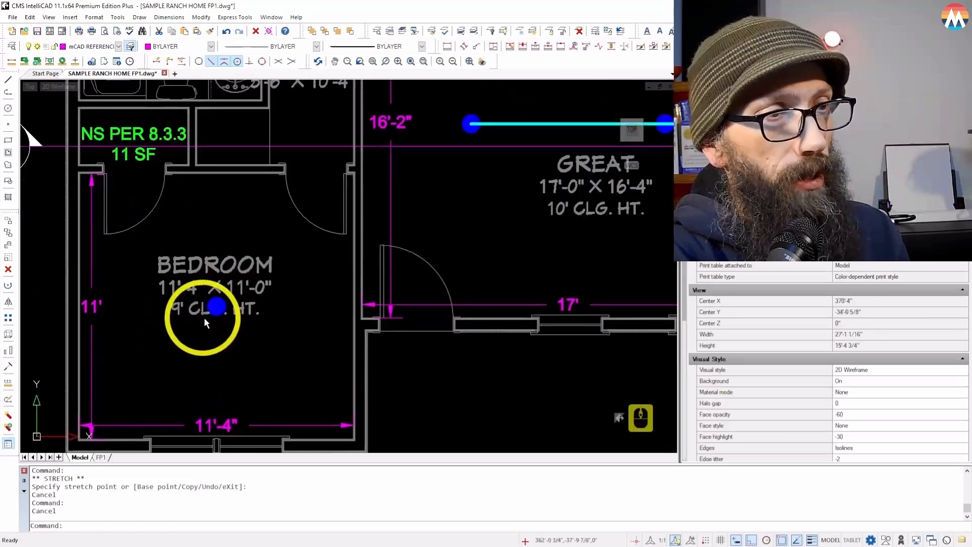
- Move only the PENDANT sprinkler block in the 11'-4" x 11'-0" bedroom to the room's lower-left inside wall corner
scroll(154, 334, "down", 1)
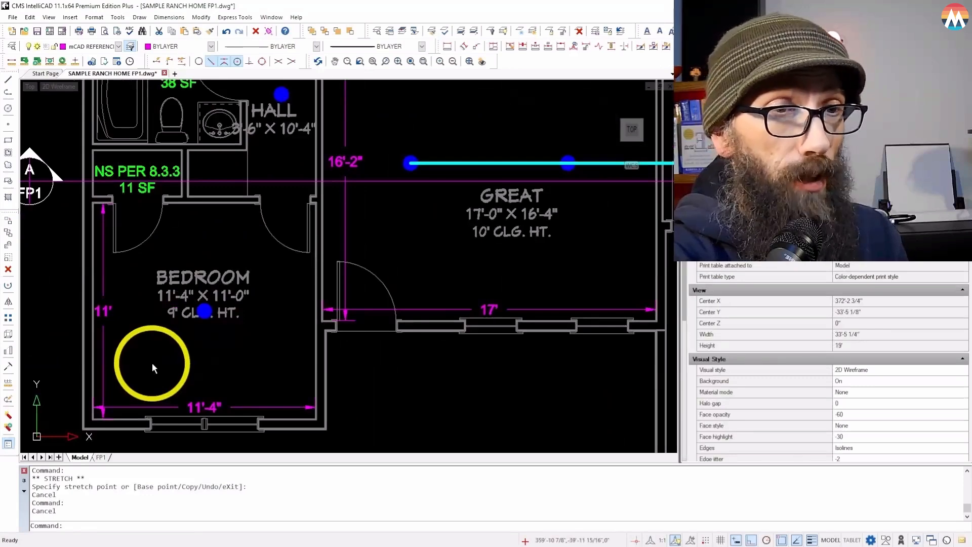
left_click(205, 311)
left_click(234, 345)
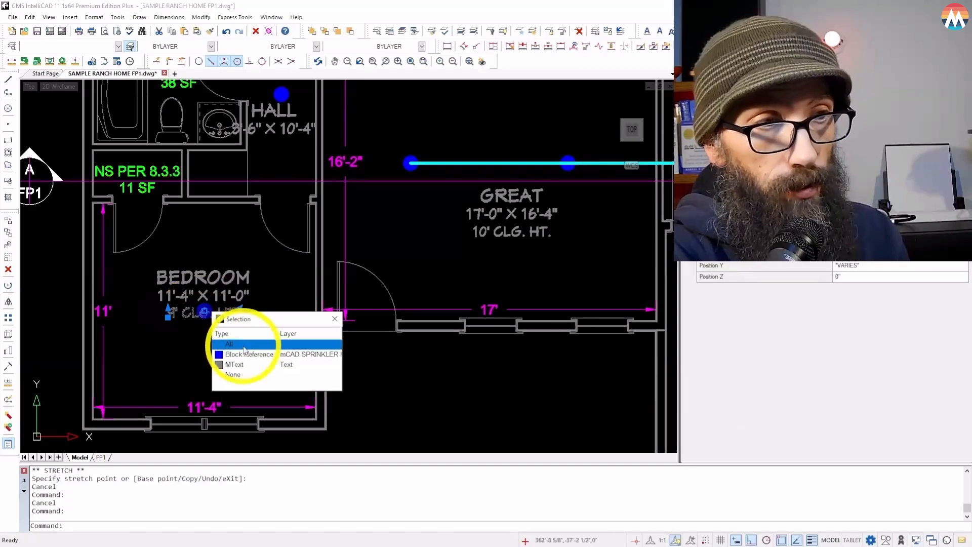
left_click(249, 355)
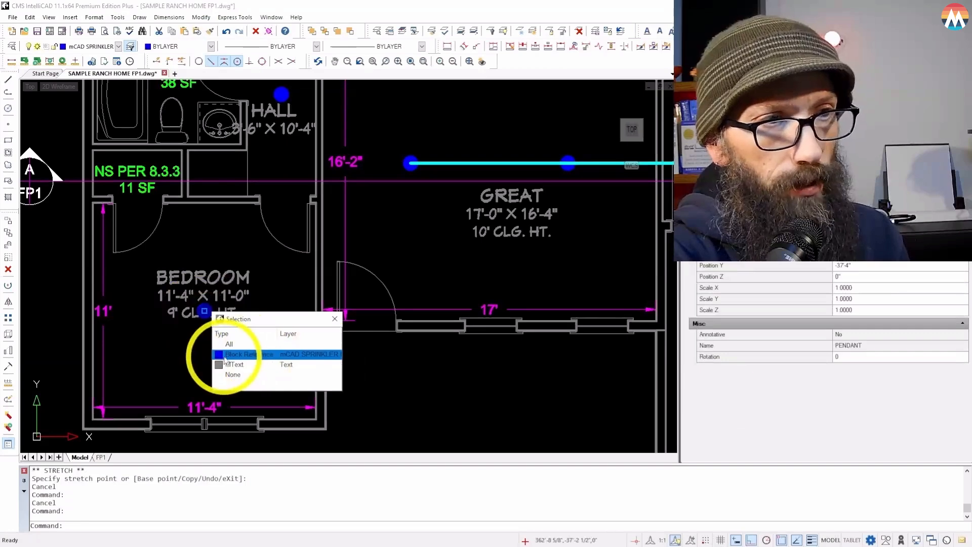
left_click(225, 361)
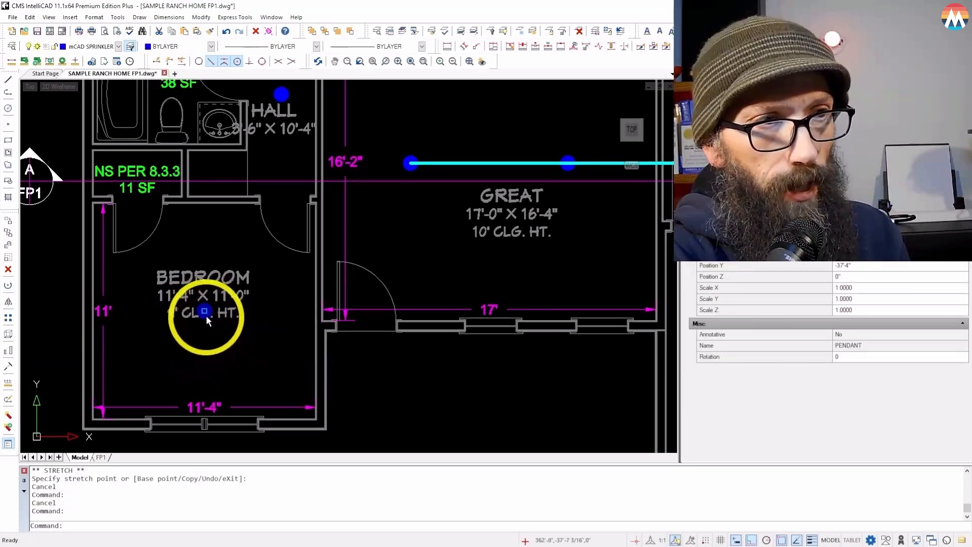
left_click_drag(205, 312, 106, 407)
scroll(104, 408, "up", 7)
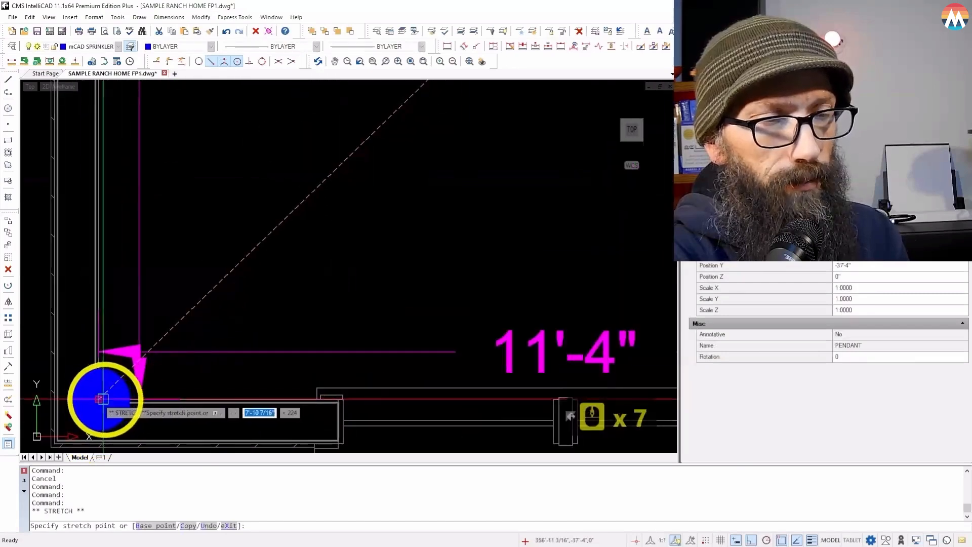
left_click(109, 400)
scroll(184, 416, "down", 4)
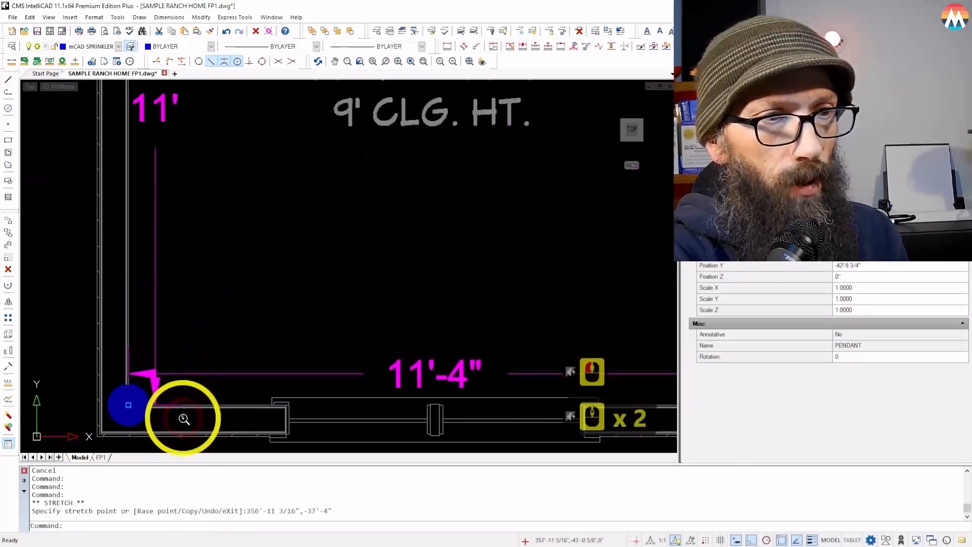
scroll(121, 439, "down", 1)
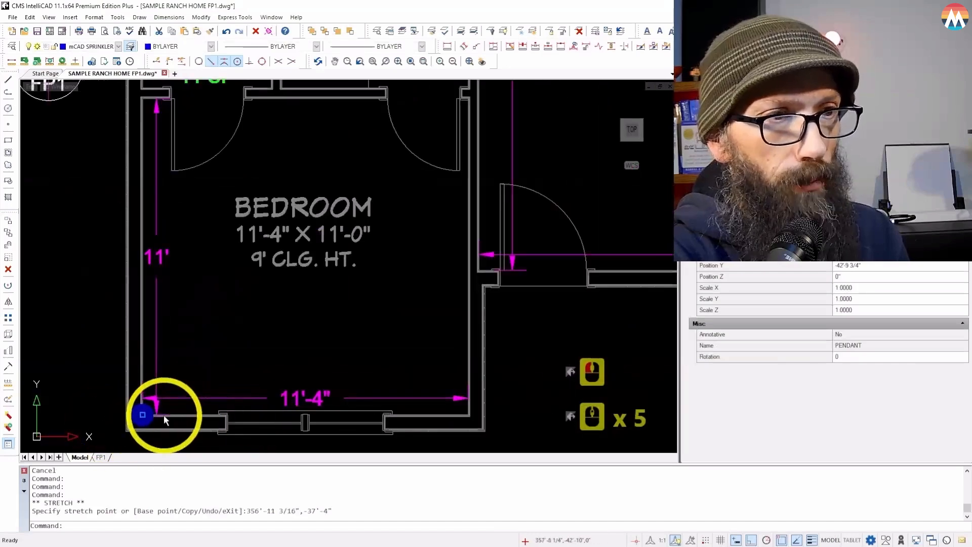
- Move the bedroom sprinkler 8' straight up the plan along the left wall
left_click(143, 415)
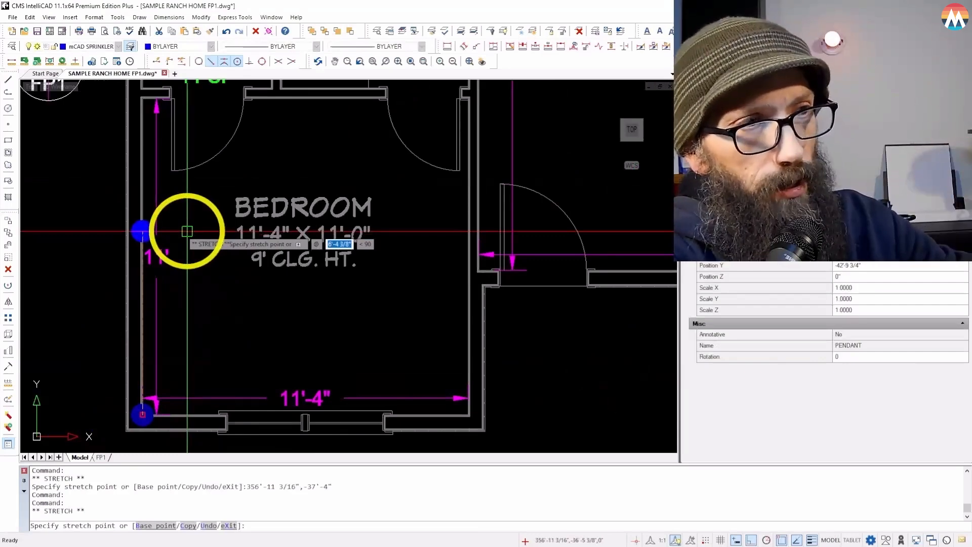
type("8'")
key("Return")
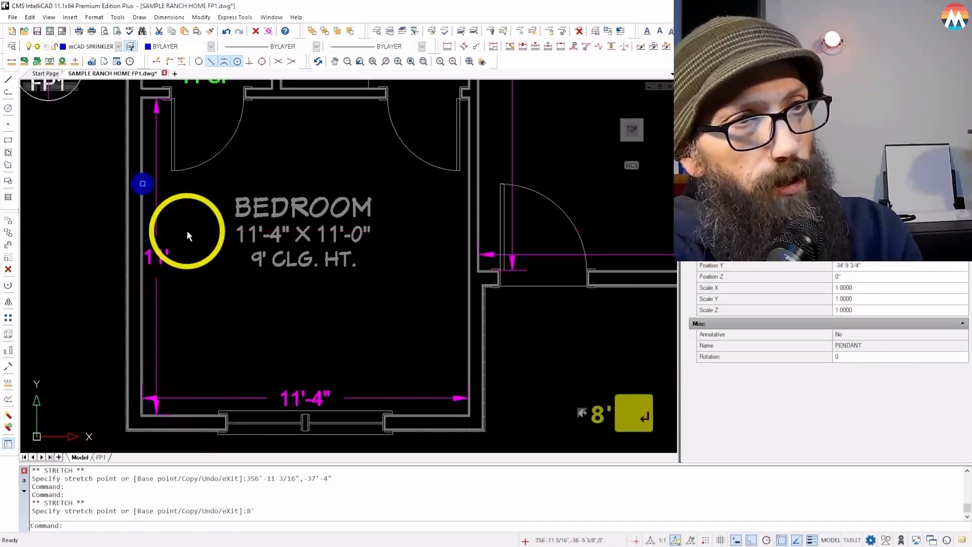
- Move the bedroom sprinkler 8' horizontally away from the left wall into the room
left_click(142, 184)
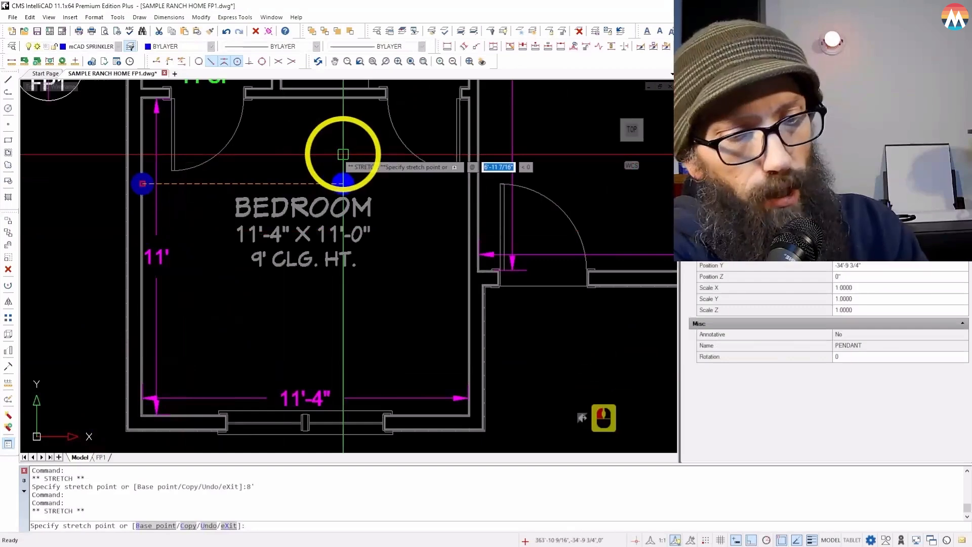
type("8'")
key("Return")
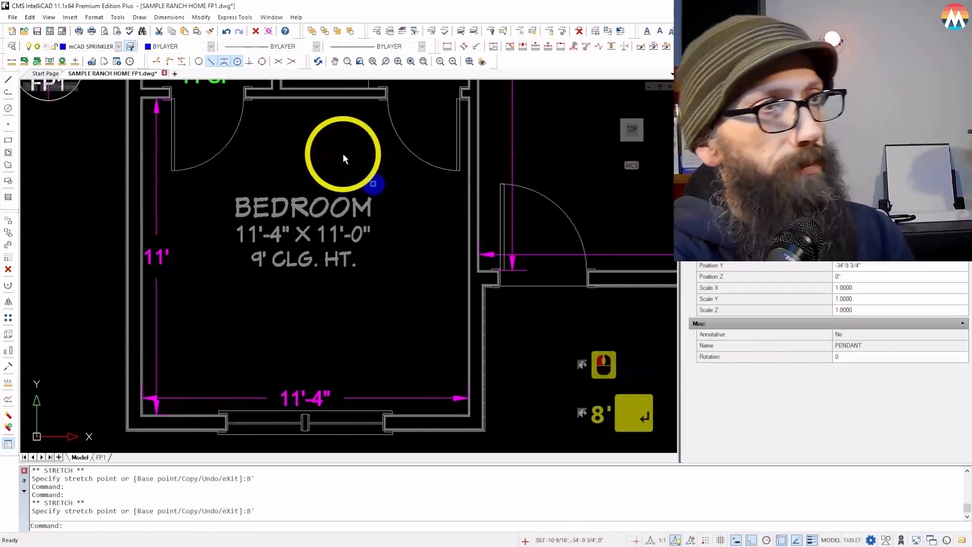
- Stretch the great room end of the cyan pipe horizontally past the bedroom sprinkler, into the closet area below the hall bathroom
scroll(213, 193, "down", 2)
scroll(304, 238, "down", 2)
scroll(325, 152, "up", 5)
scroll(249, 269, "down", 3)
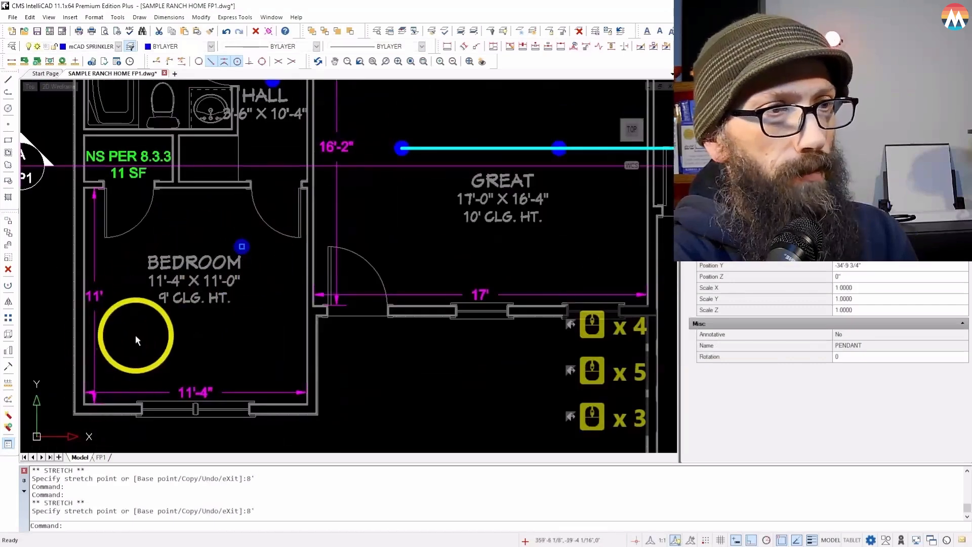
scroll(112, 342, "down", 3)
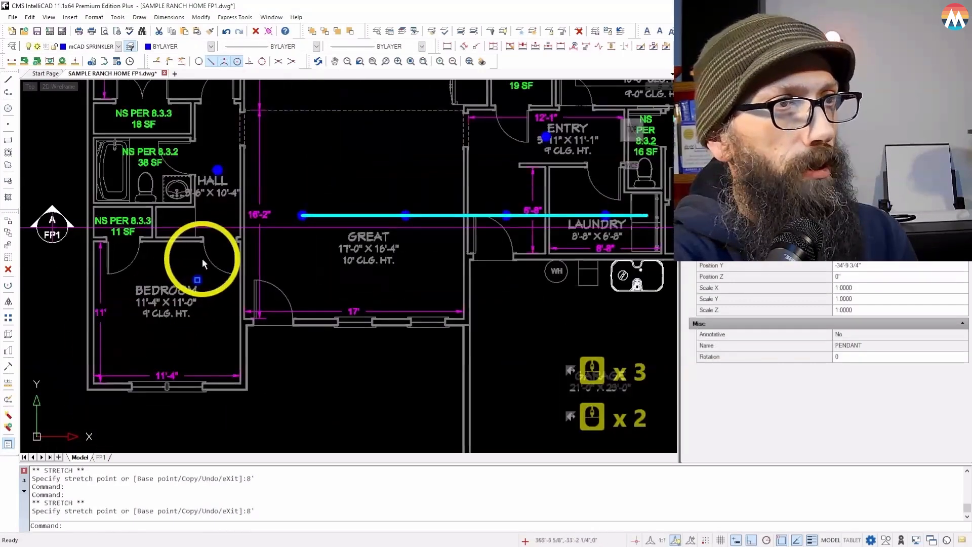
scroll(205, 259, "up", 2)
left_click(327, 206)
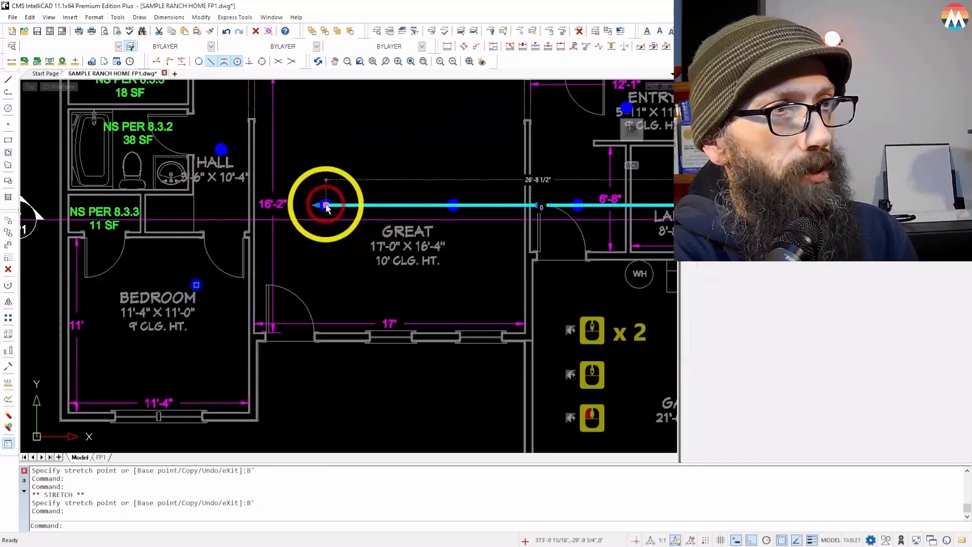
left_click(327, 205)
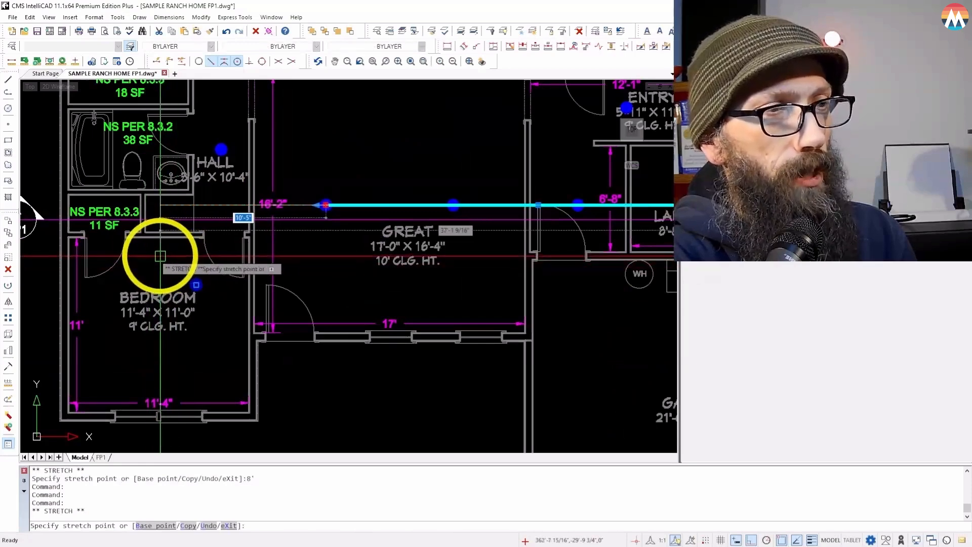
left_click(160, 256)
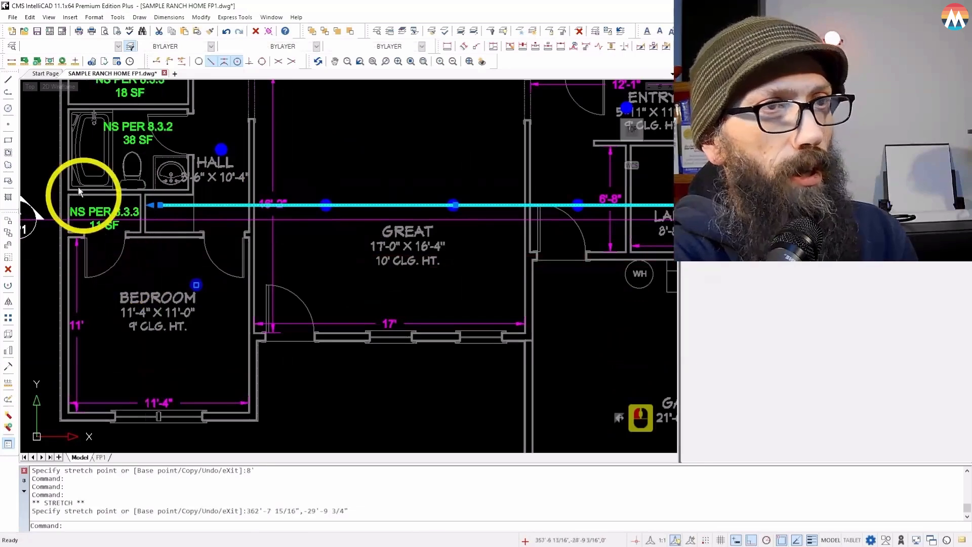
- Draw a line from the bedroom sprinkler straight up, perpendicular to the horizontal pipe
left_click(8, 79)
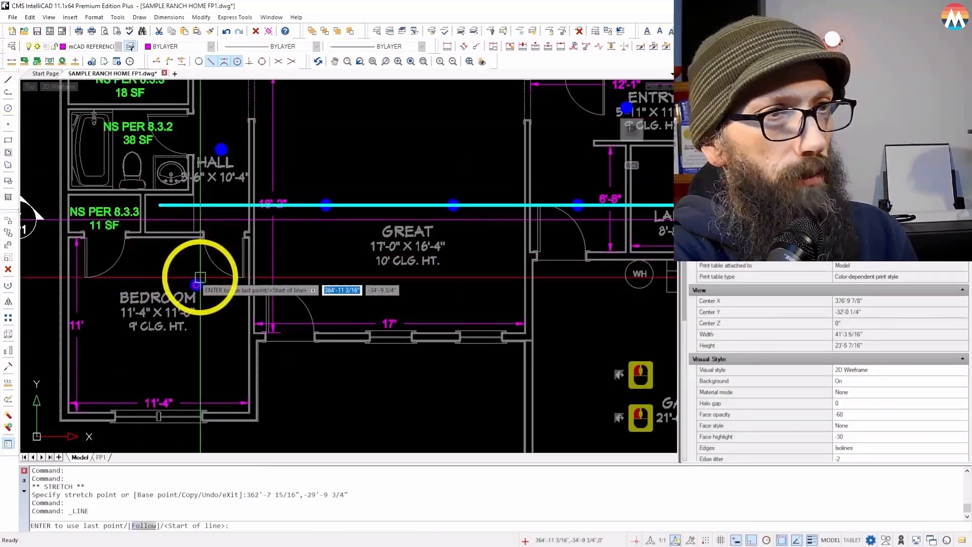
left_click(210, 223)
left_click(249, 62)
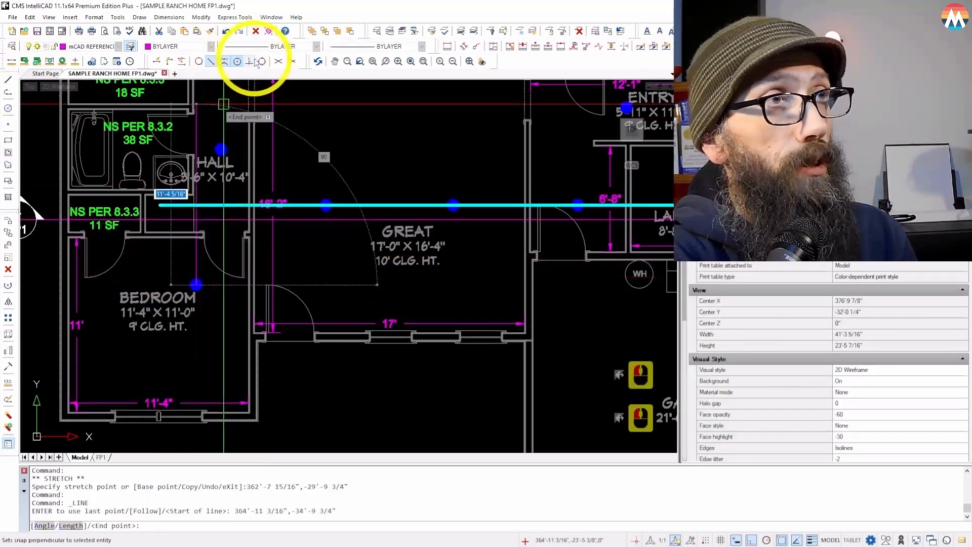
left_click(218, 212)
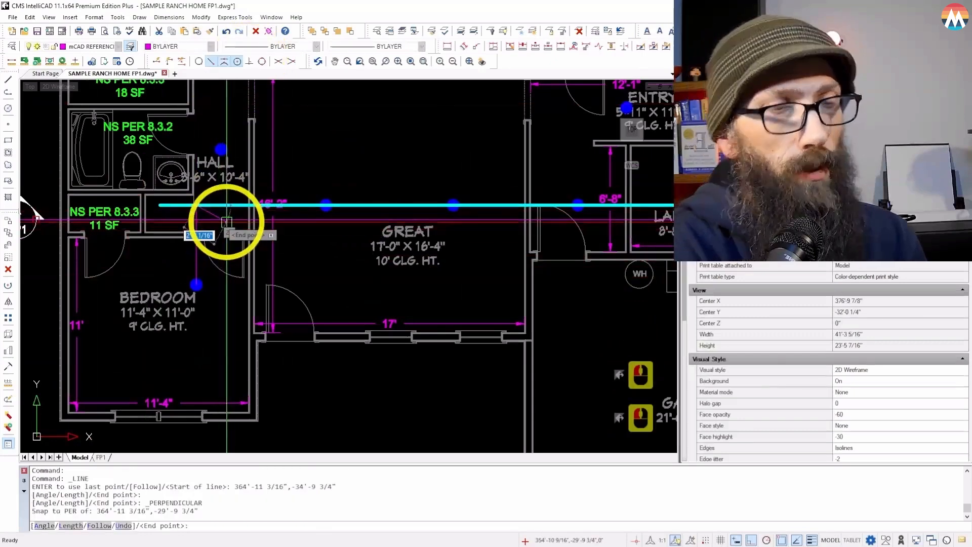
key("Escape")
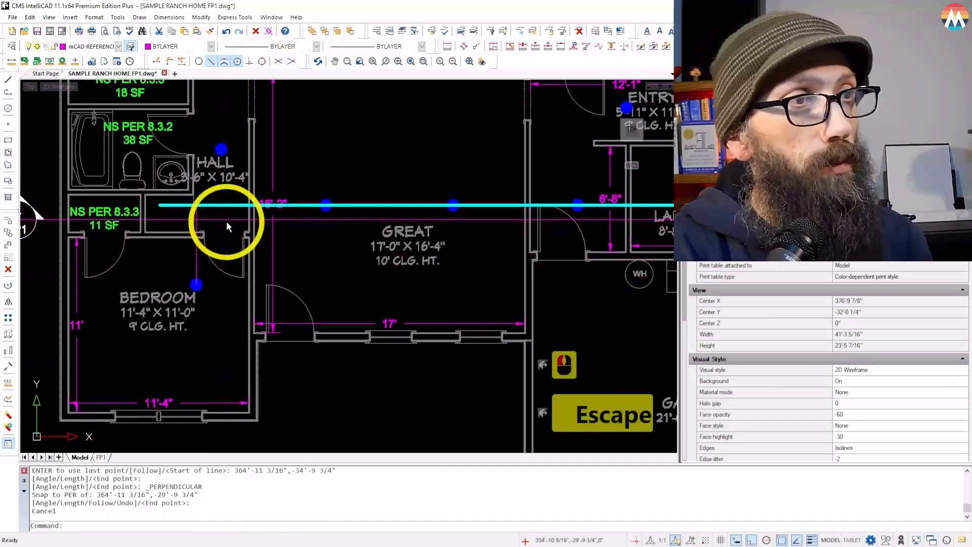
- Match the properties of the horizontal cyan pipe onto the new vertical line at the bedroom sprinkler
scroll(226, 221, "up", 2)
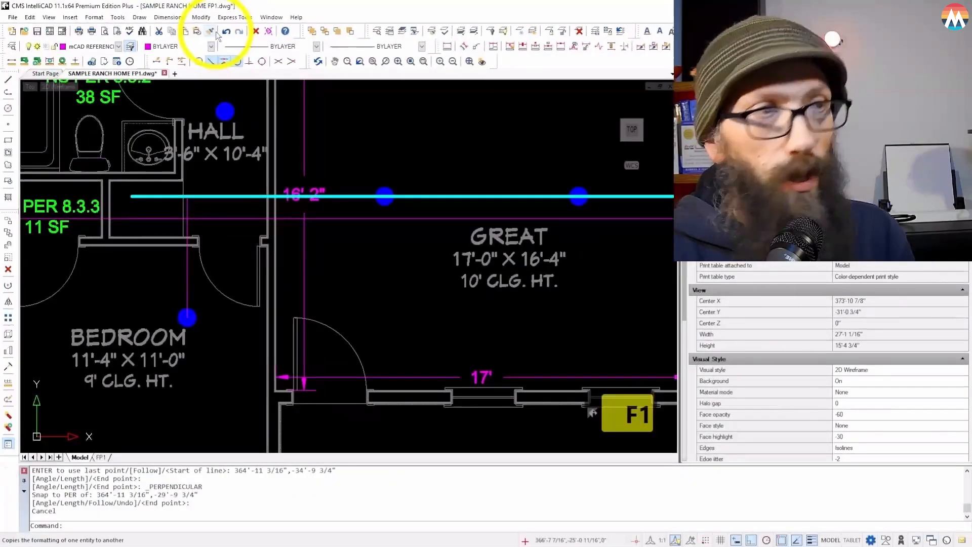
left_click(216, 32)
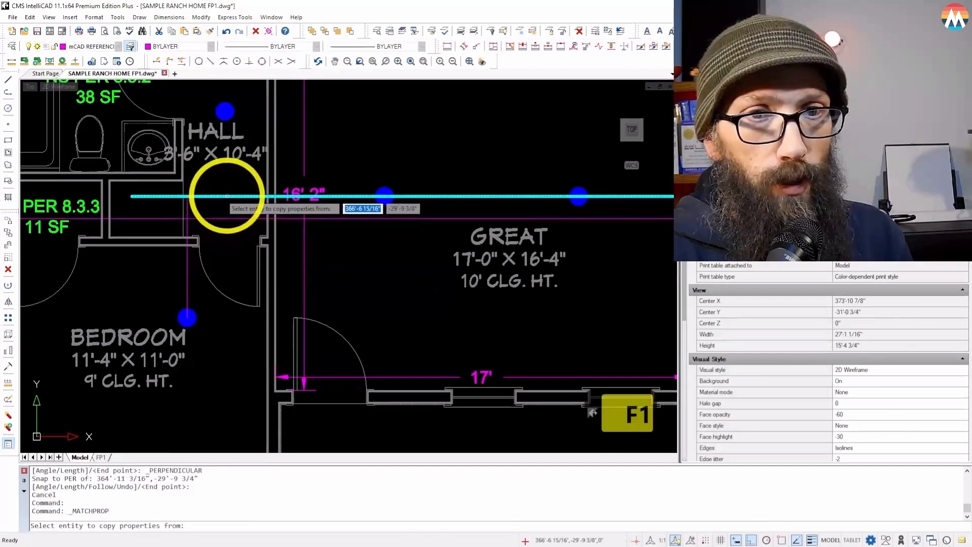
left_click(224, 196)
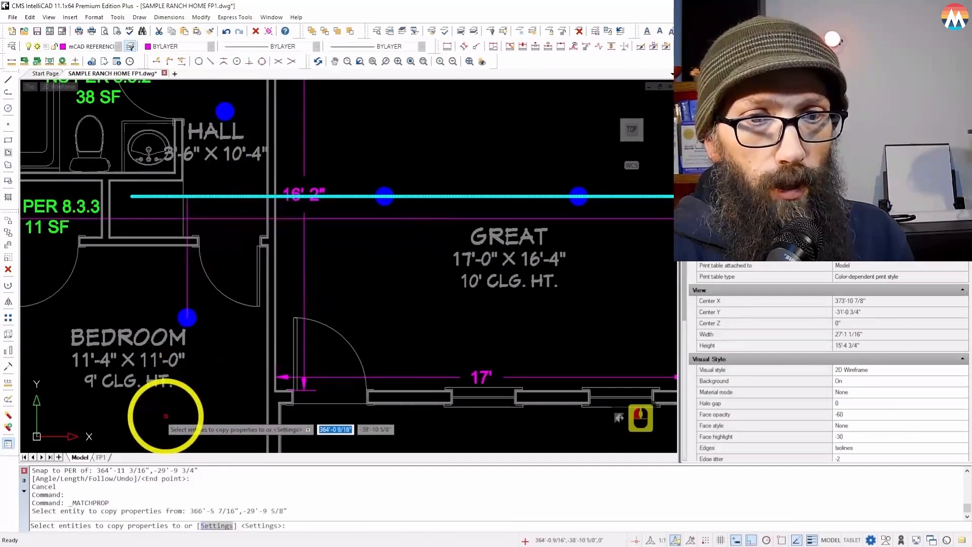
key("F1")
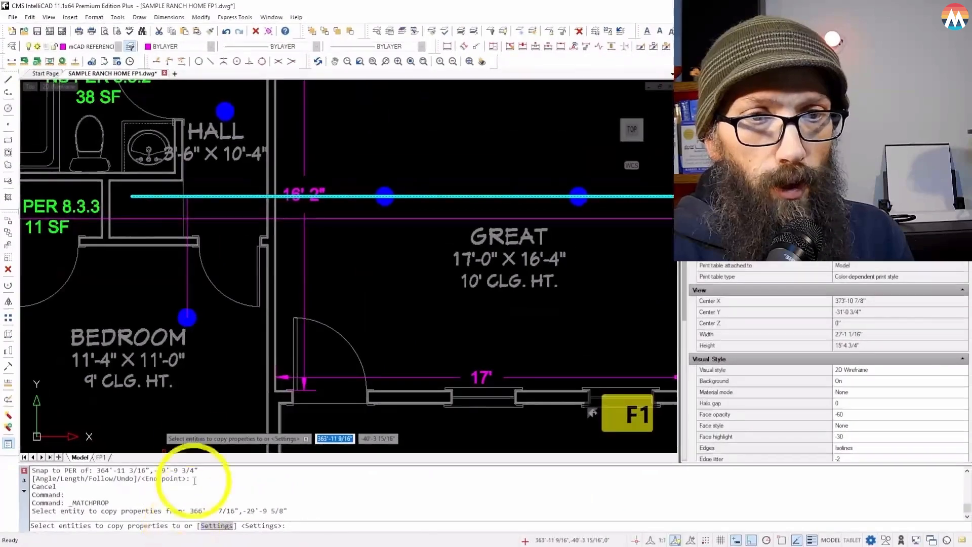
left_click(186, 282)
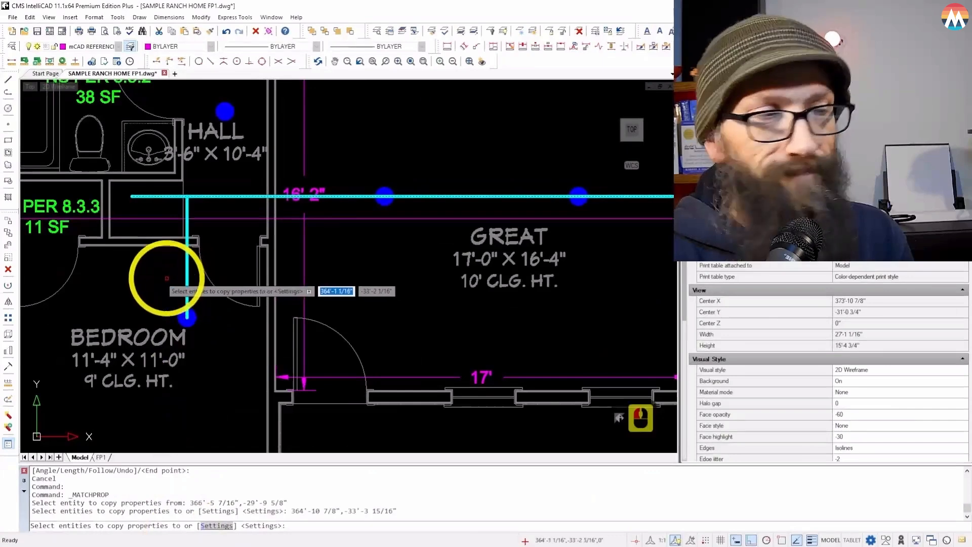
key("Return")
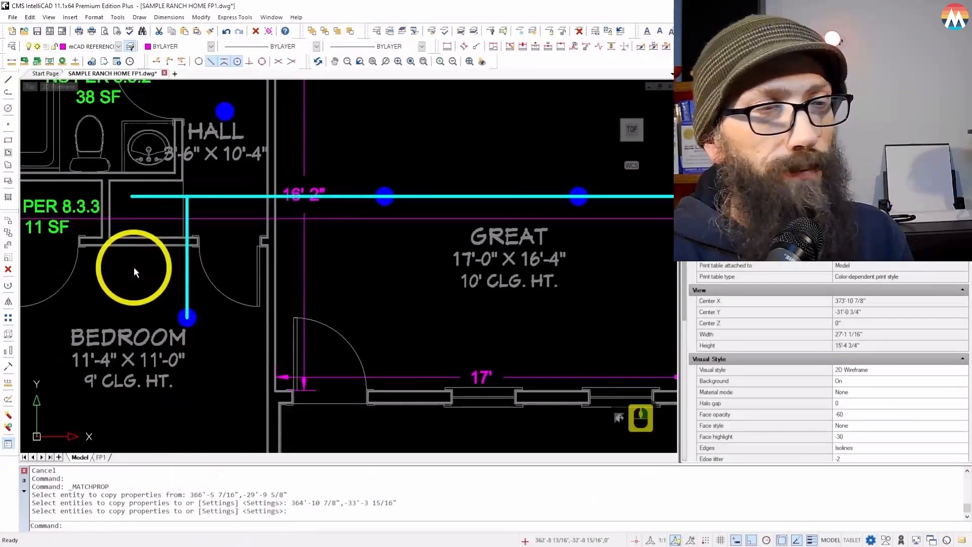
- Pull the overhanging end of the horizontal pipe back to the upper endpoint of the vertical bedroom branch
double_click(147, 201)
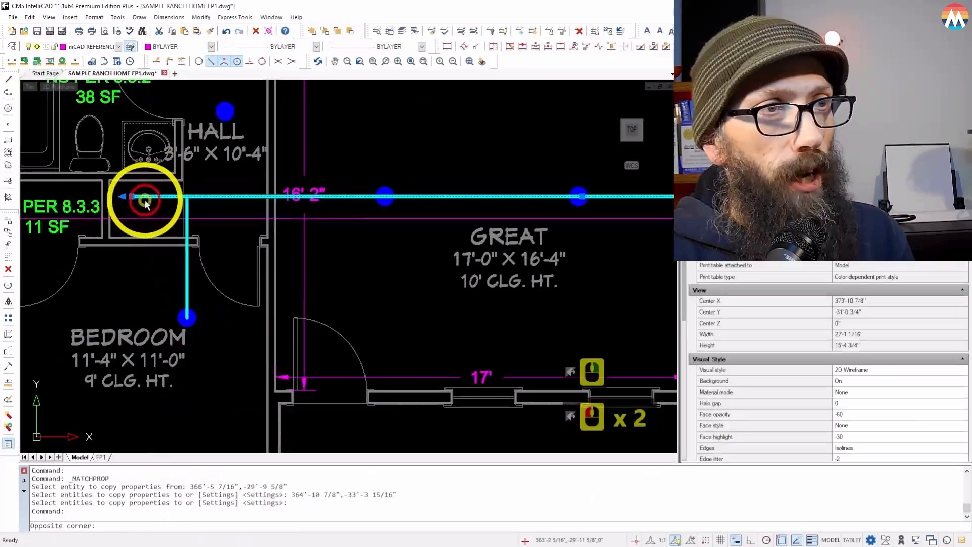
scroll(145, 200, "up", 4)
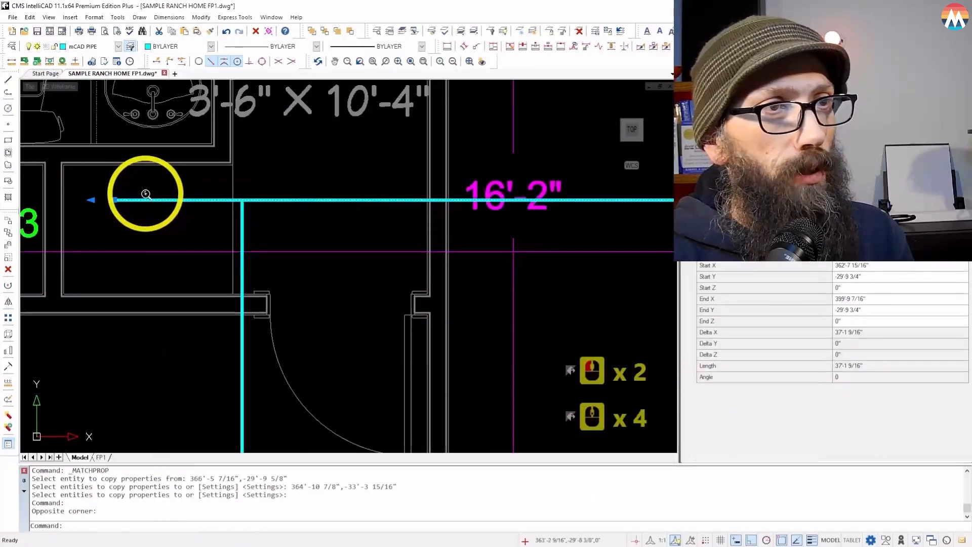
left_click(115, 201)
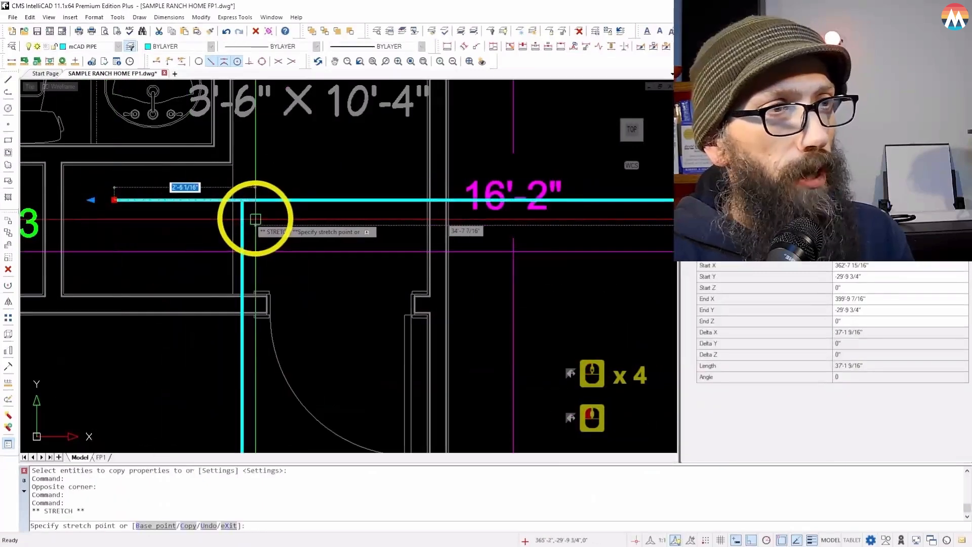
scroll(238, 212, "up", 1)
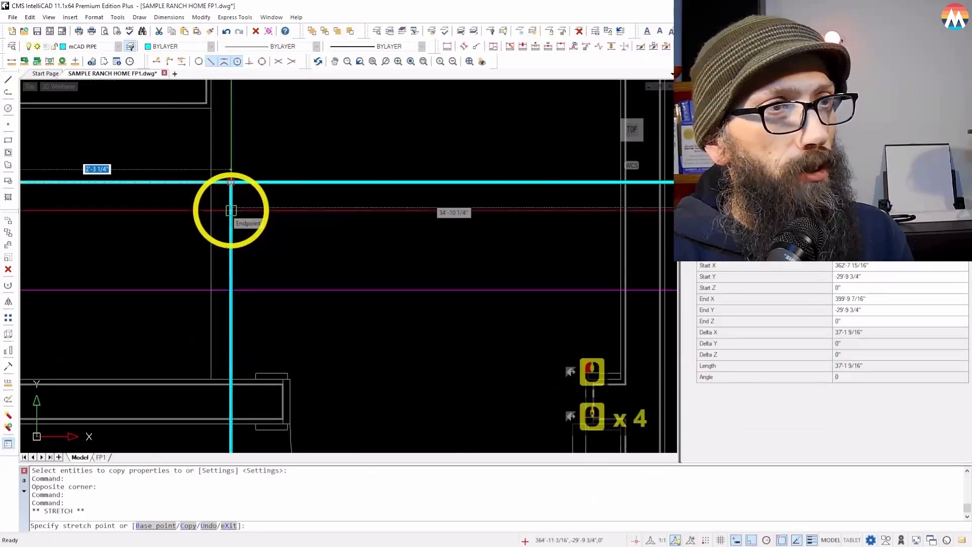
scroll(231, 211, "up", 2)
scroll(232, 210, "up", 1)
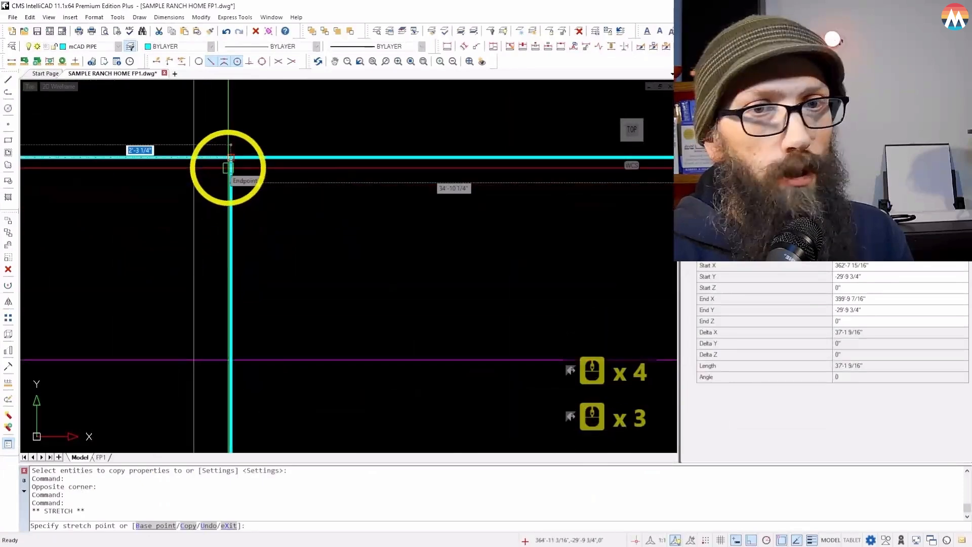
key("F1")
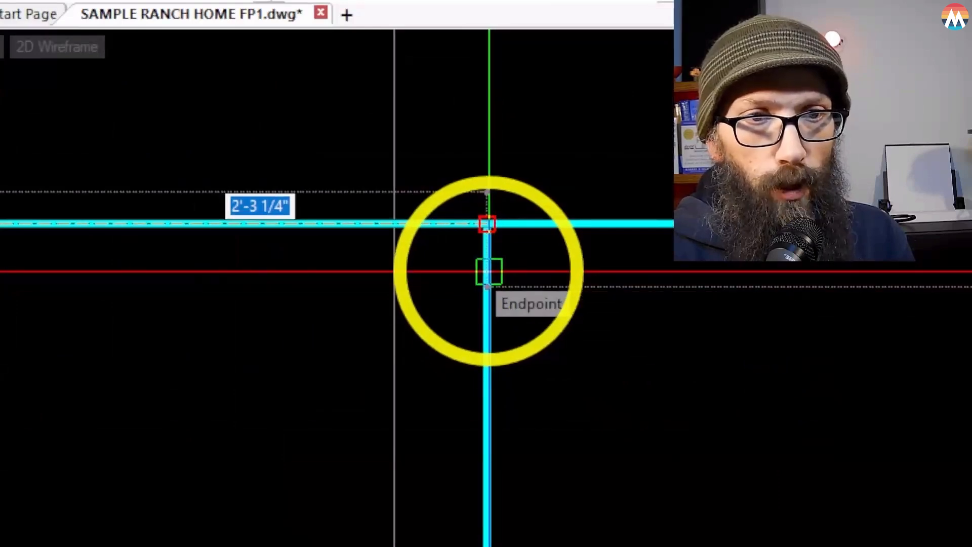
left_click(488, 272)
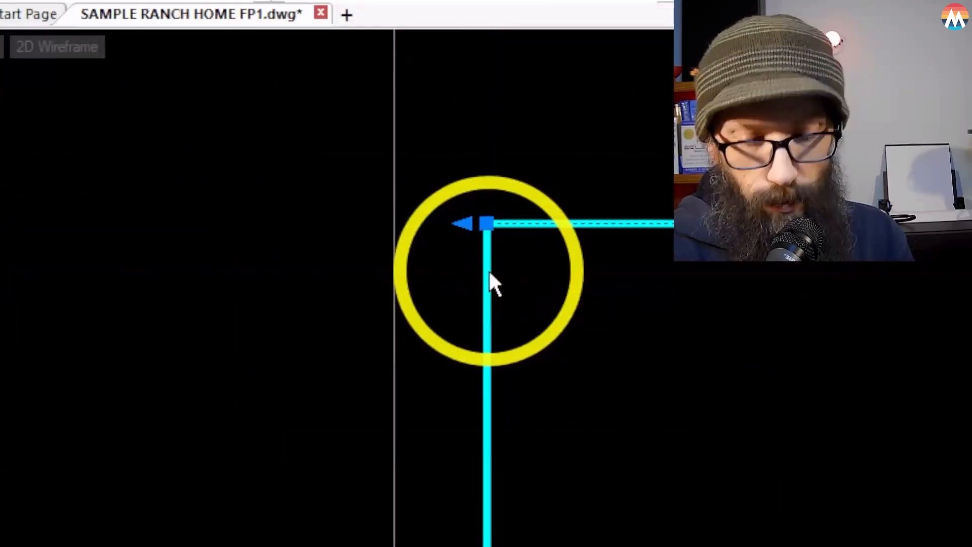
key("F1")
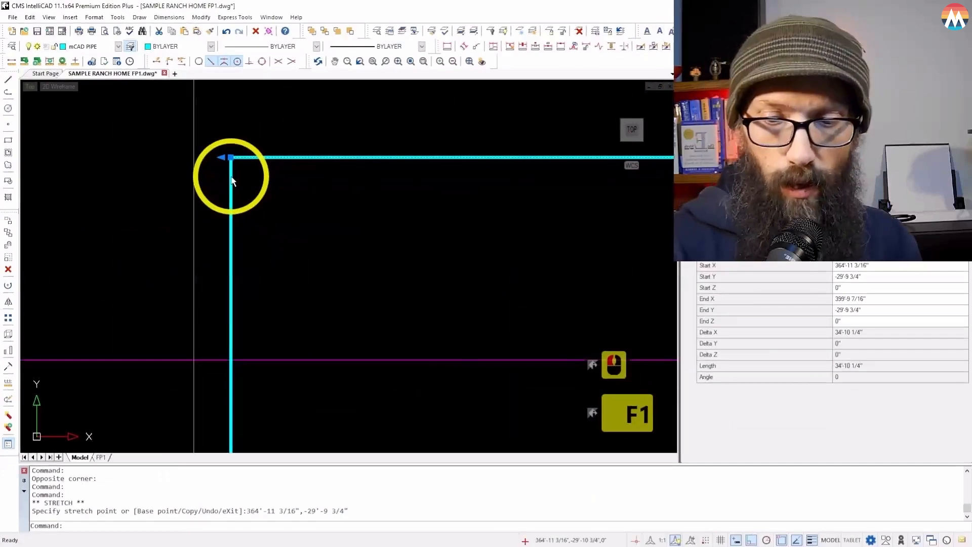
key("Escape")
- Examine the pipe run from the laundry to the bedroom and the hall sprinkler's position in relation to it
scroll(196, 199, "up", 10)
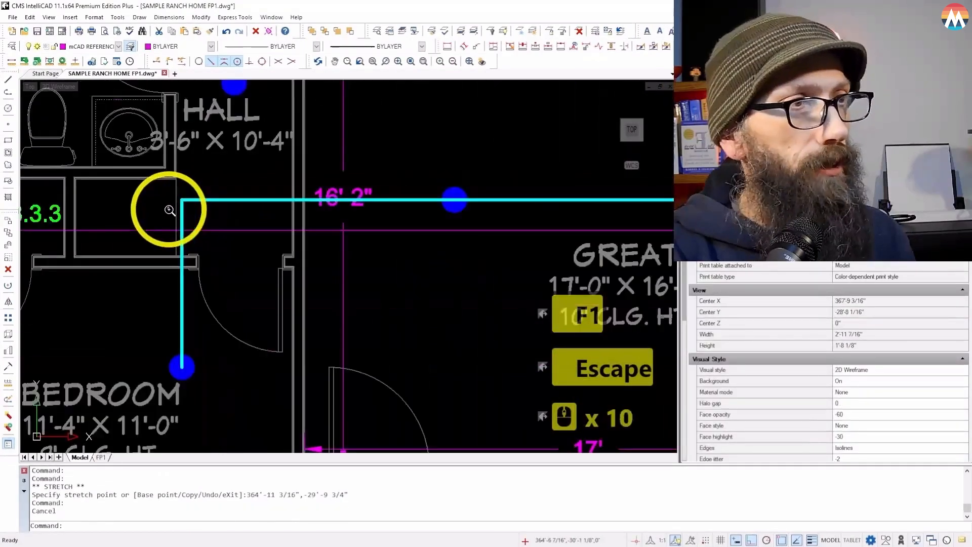
scroll(169, 210, "down", 2)
scroll(130, 260, "down", 2)
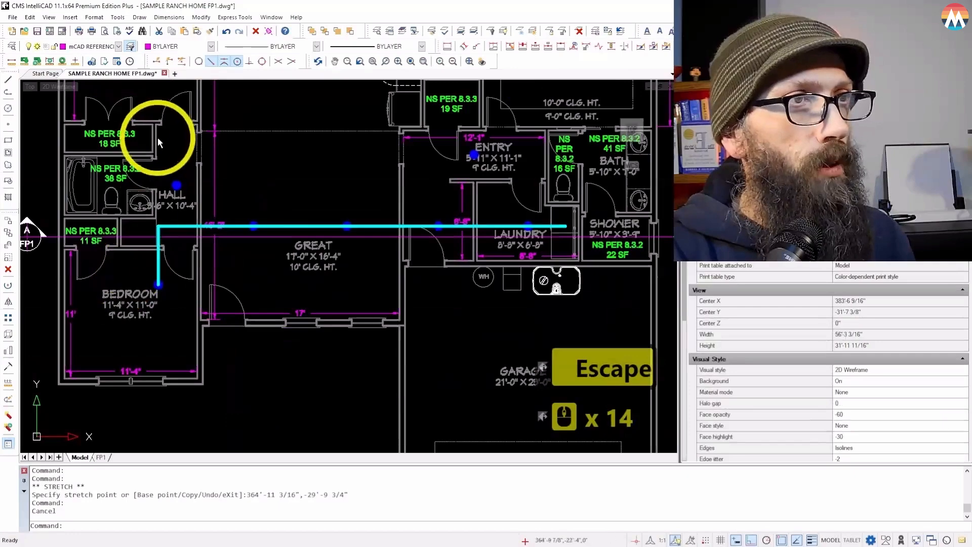
scroll(162, 132, "up", 3)
scroll(77, 192, "down", 2)
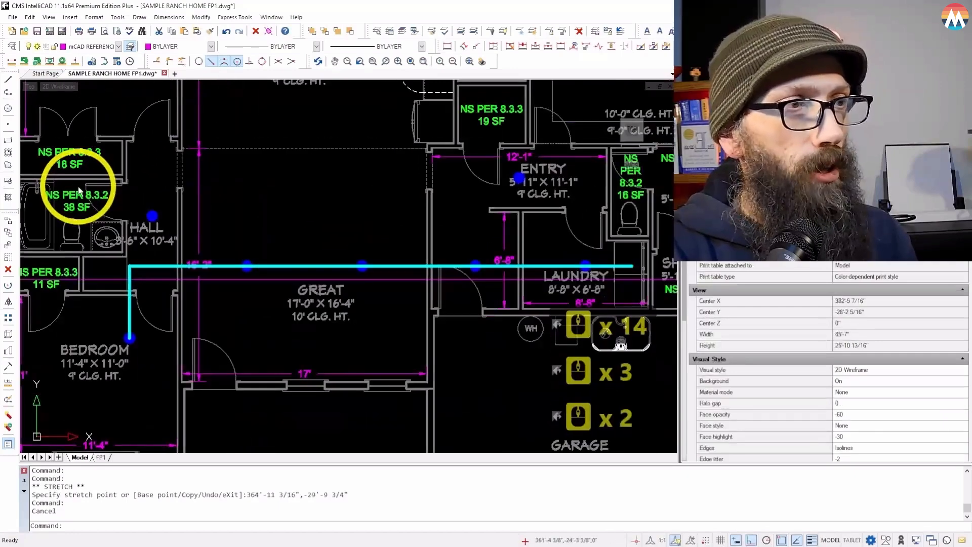
scroll(167, 160, "up", 2)
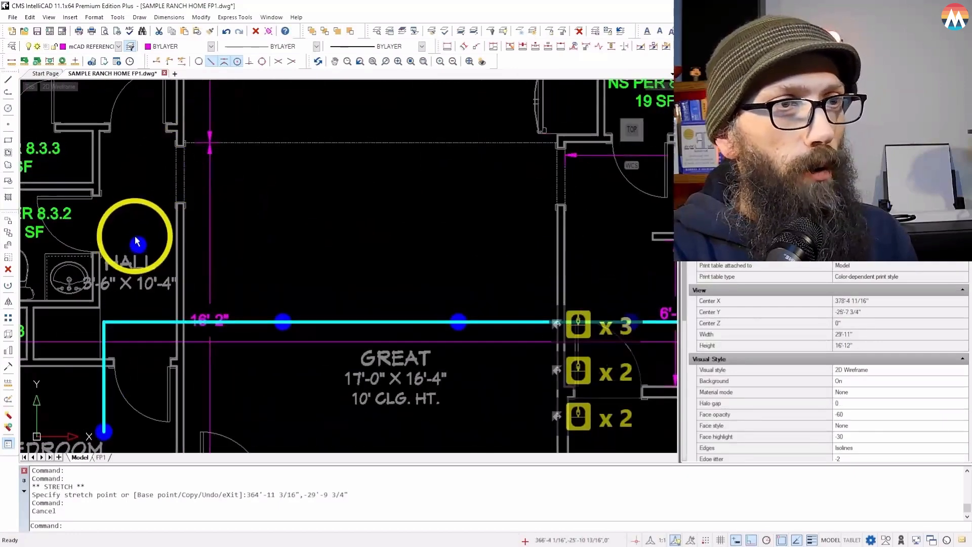
scroll(137, 234, "up", 4)
scroll(217, 239, "down", 7)
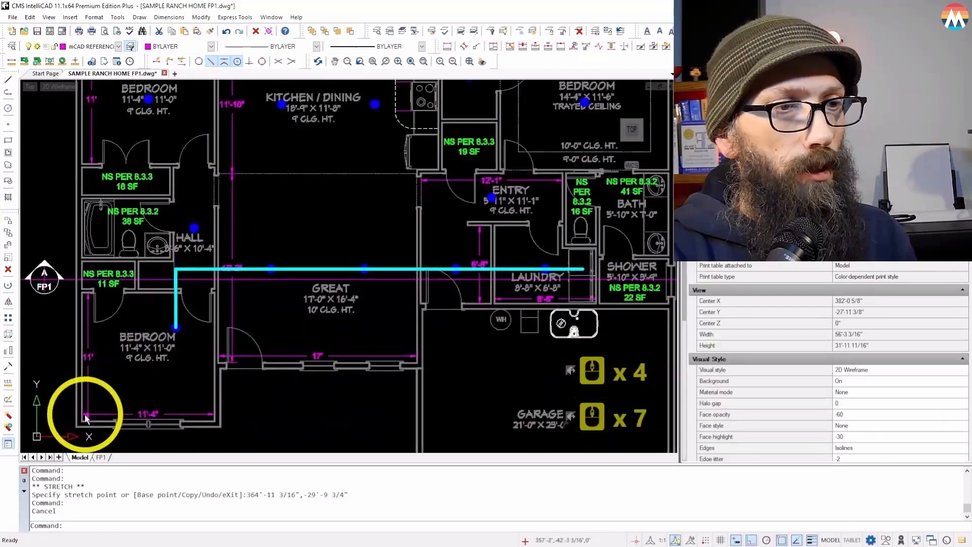
scroll(228, 195, "up", 3)
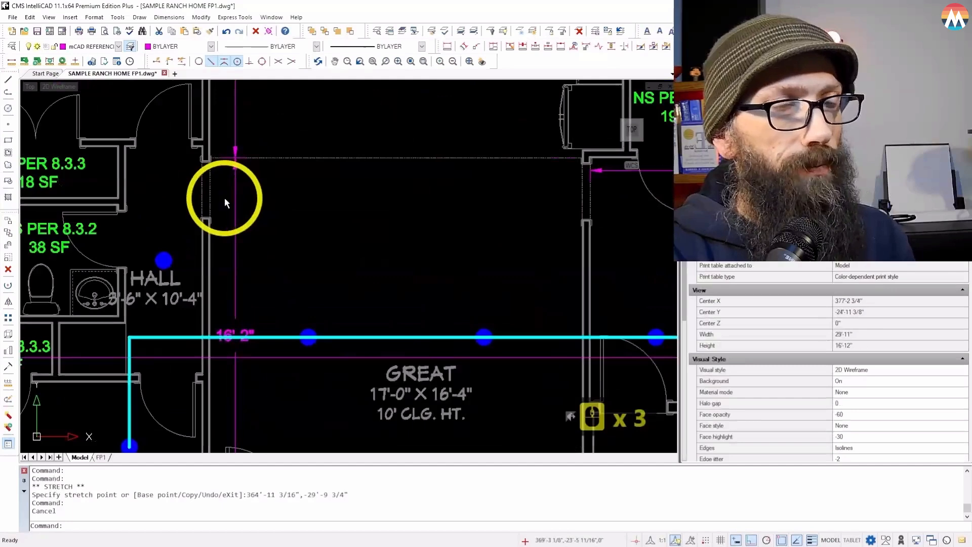
- Move the hall's PENDANT sprinkler up to the inside wall corner at the door jamb, just above the opening to the great room
left_click(164, 261)
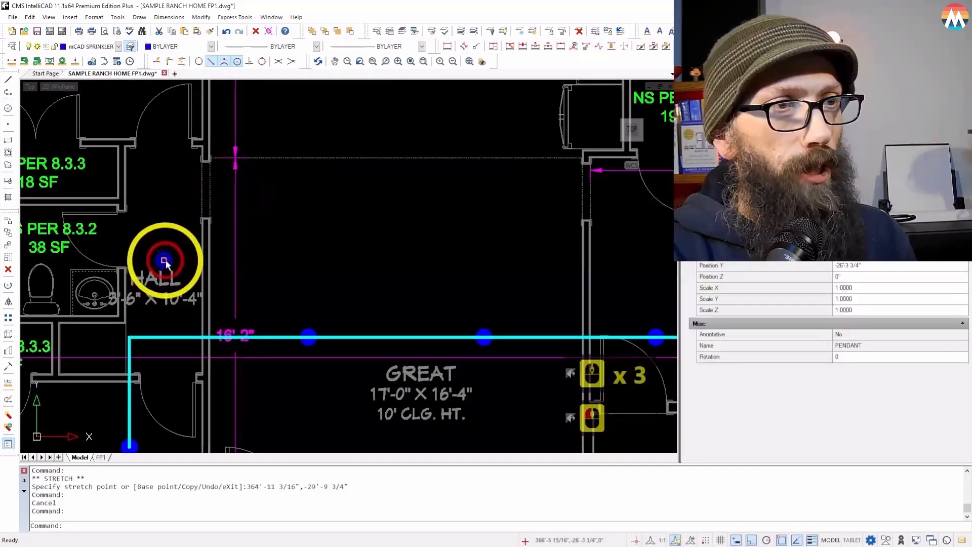
left_click(163, 261)
scroll(198, 150, "up", 7)
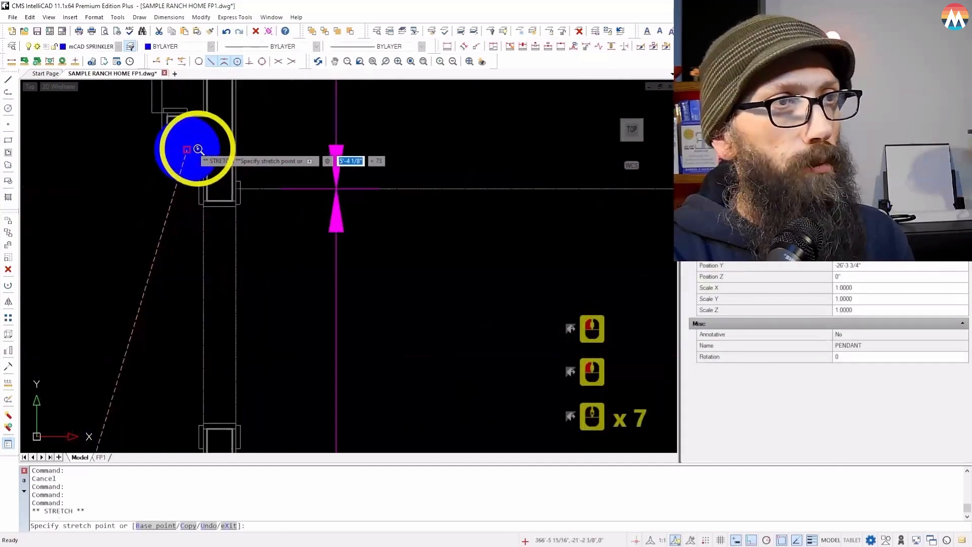
scroll(195, 151, "up", 3)
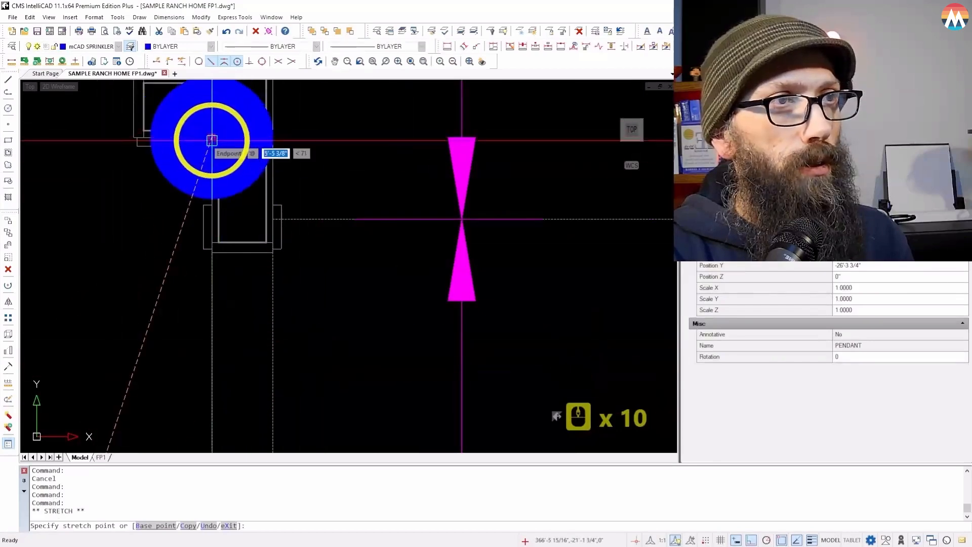
left_click(212, 140)
scroll(222, 230, "down", 6)
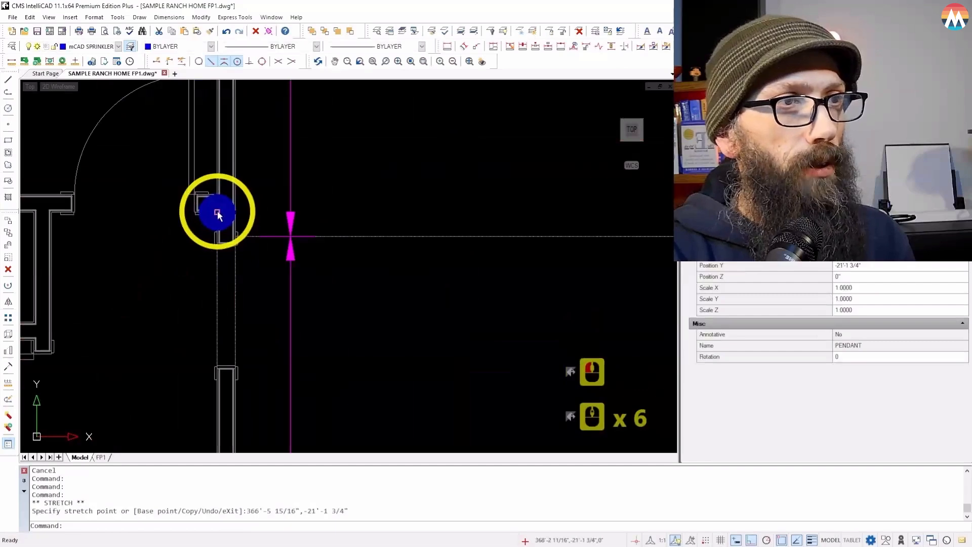
- Move the hall's pendent sprinkler 8' straight down along the wall from the corner at the door jamb
left_click(219, 215)
scroll(225, 187, "down", 7)
scroll(232, 256, "up", 5)
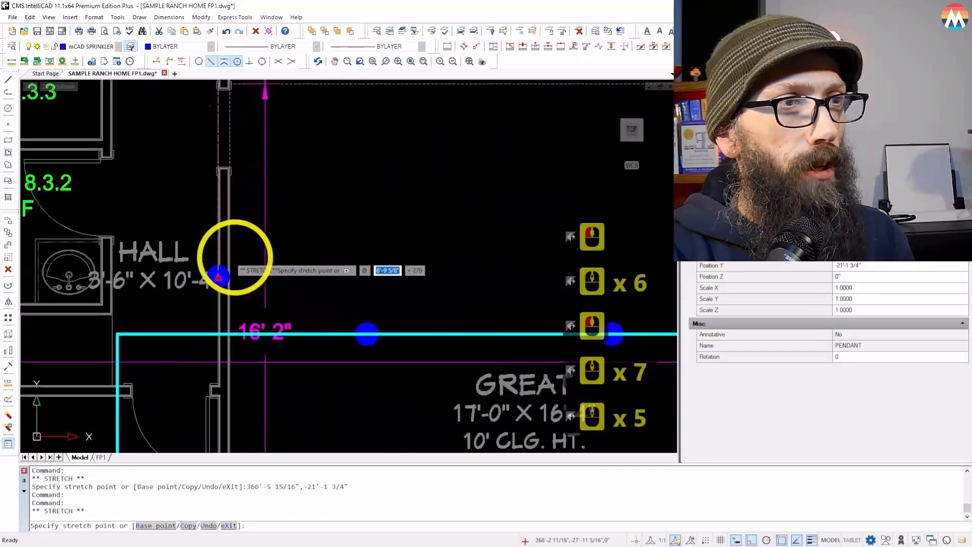
type("8'")
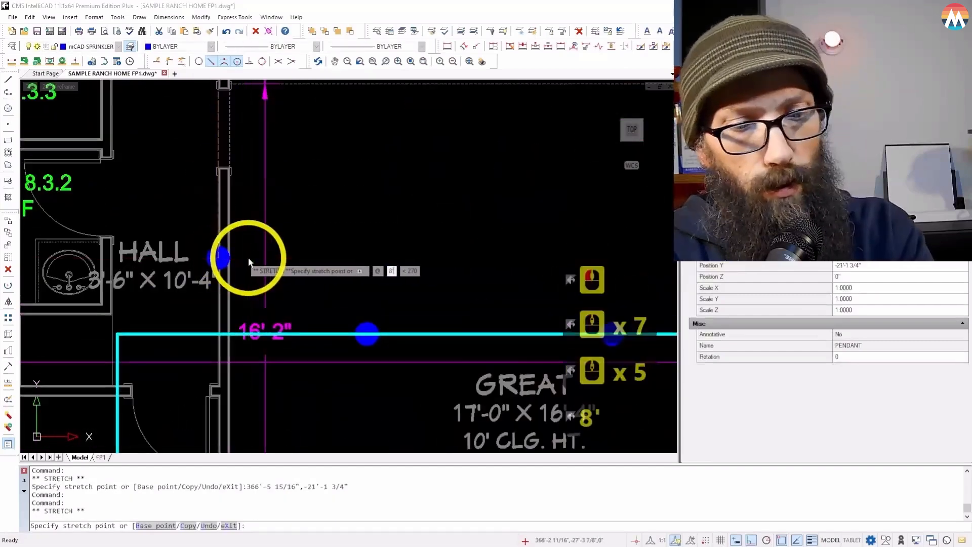
key("Return")
scroll(251, 256, "down", 2)
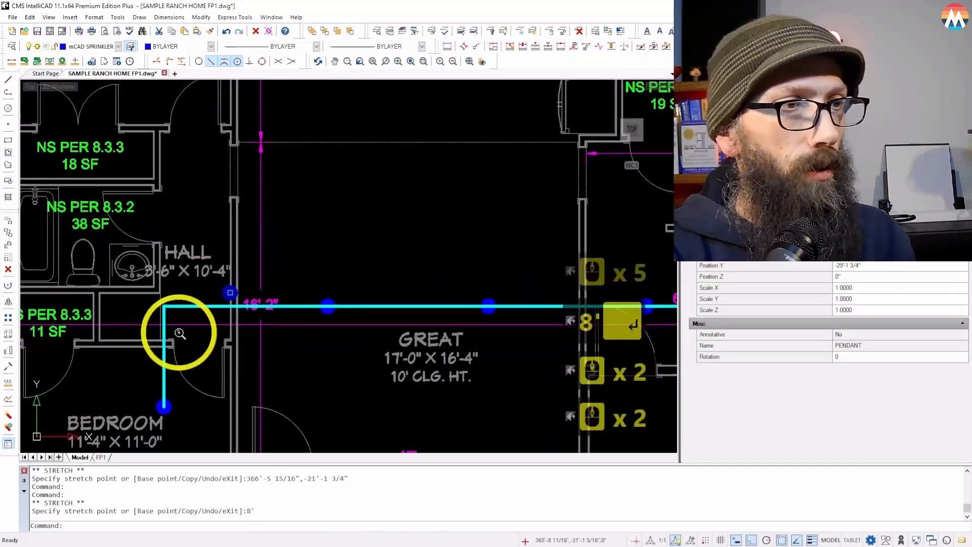
- Move the hall's pendent sprinkler 9" left, off the wall face and into the hall
scroll(273, 287, "up", 3)
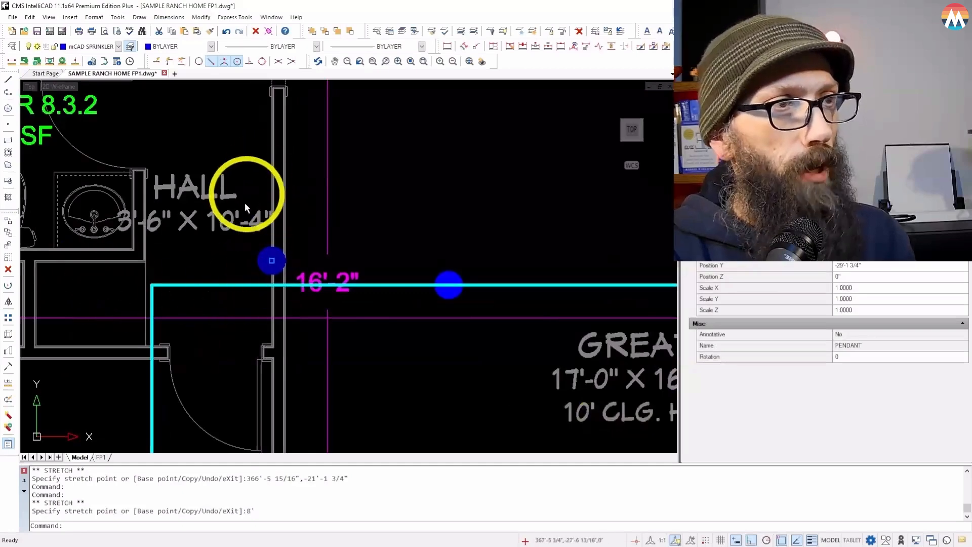
left_click(272, 262)
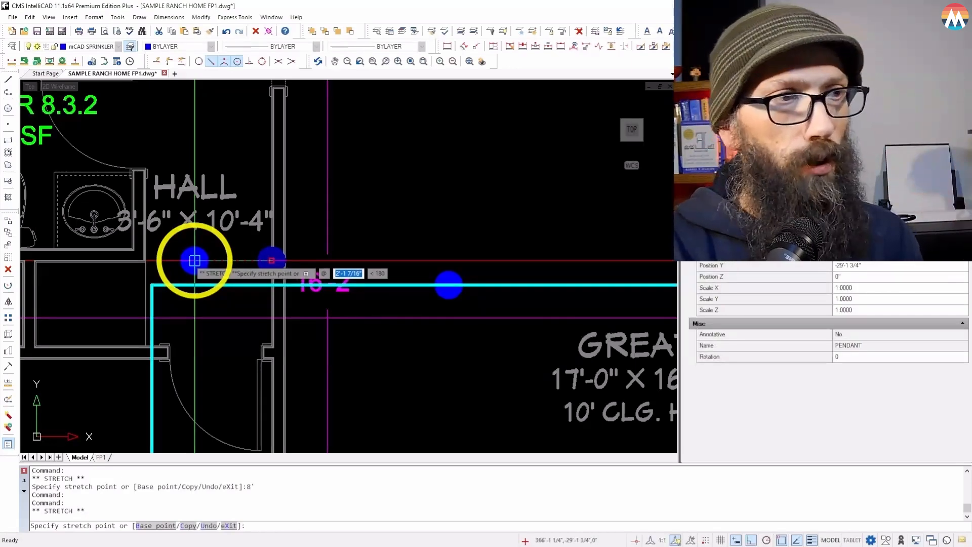
scroll(239, 267, "up", 4)
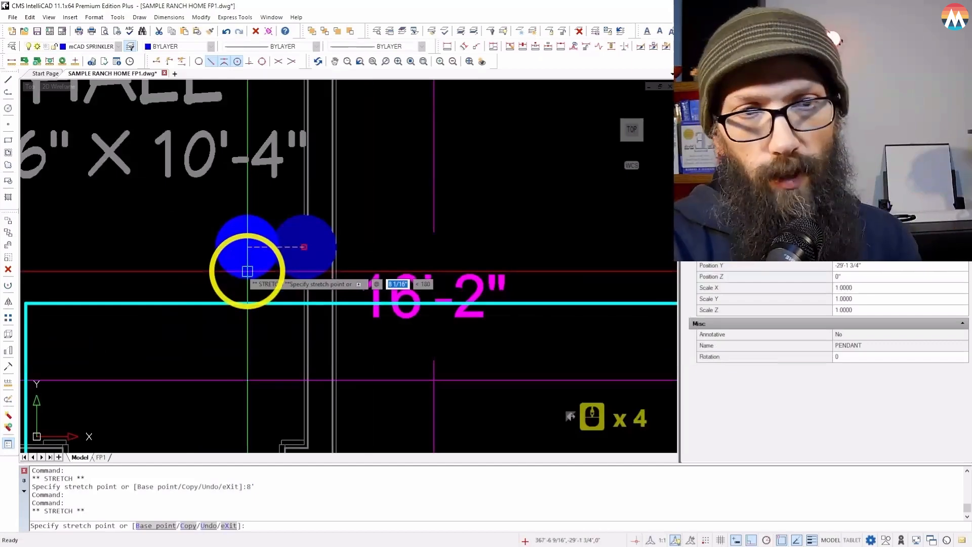
scroll(247, 270, "down", 2)
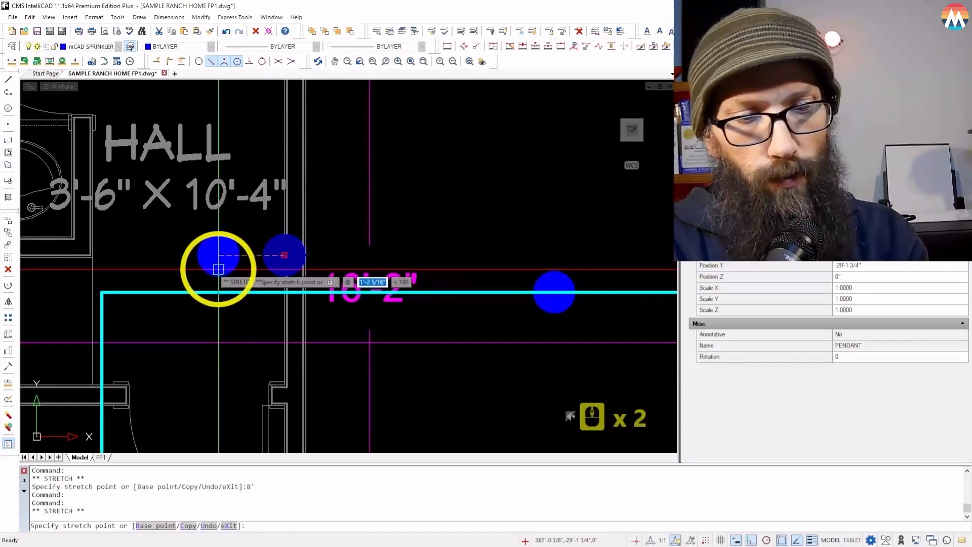
type("9")
key("Return")
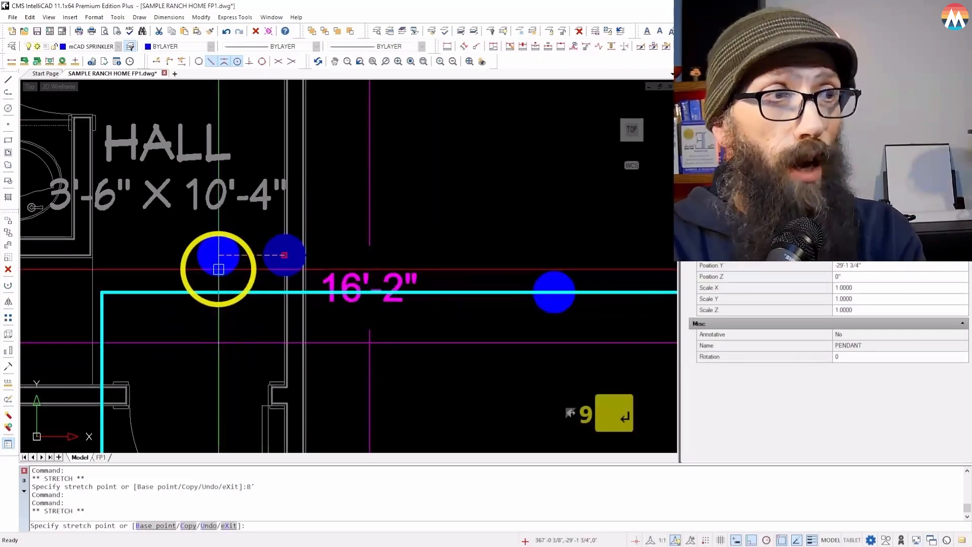
key("Escape")
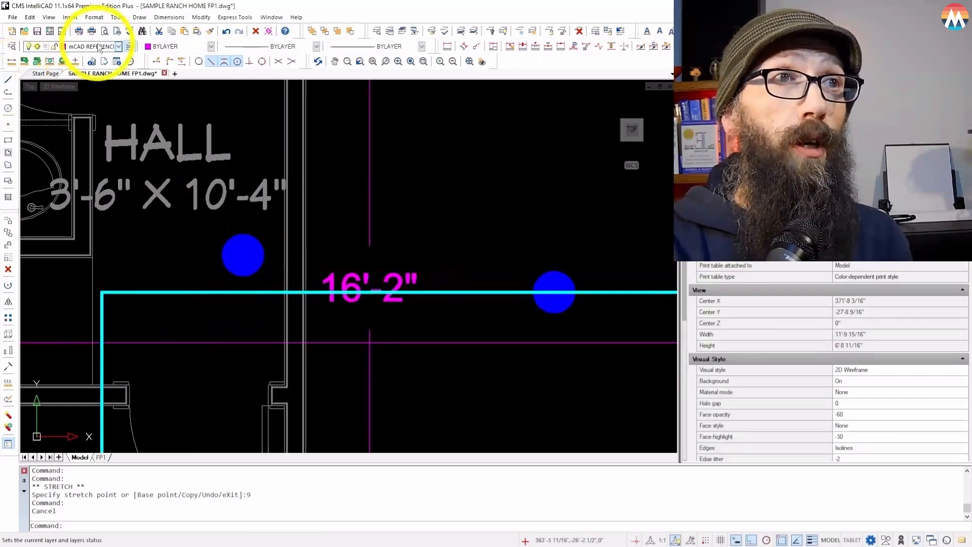
- Draw a line from the hall sprinkler's center perpendicular to the horizontal cyan pipe below it
left_click(8, 85)
left_click(242, 252)
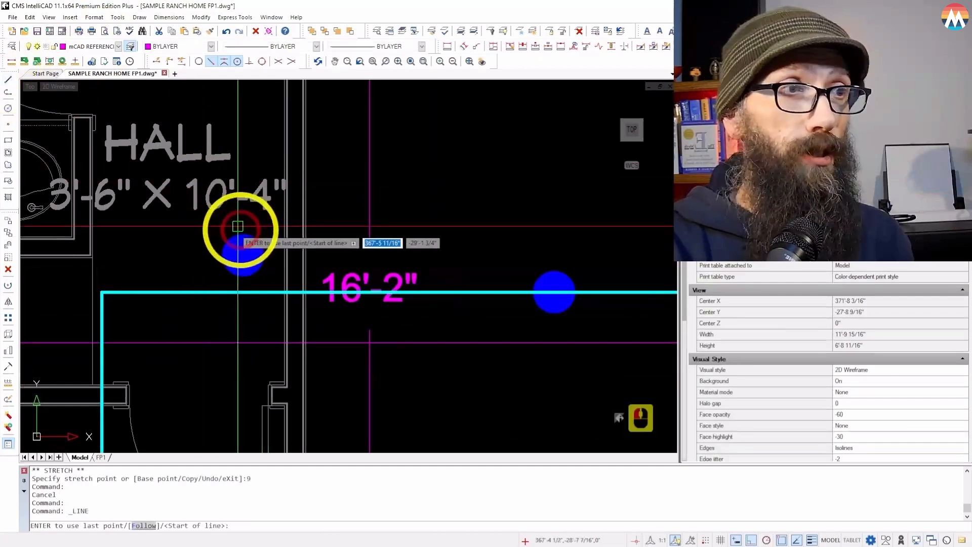
left_click(250, 61)
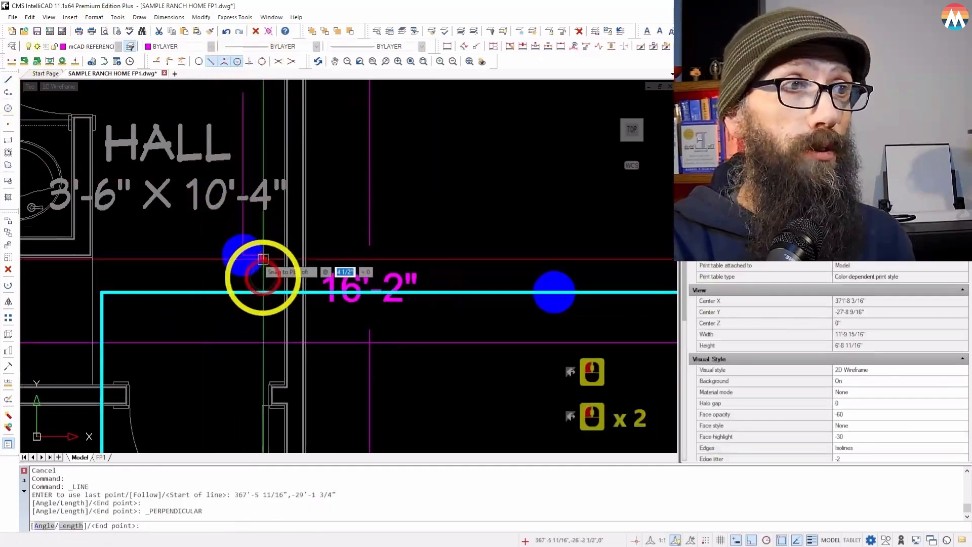
left_click(258, 295)
key("Escape")
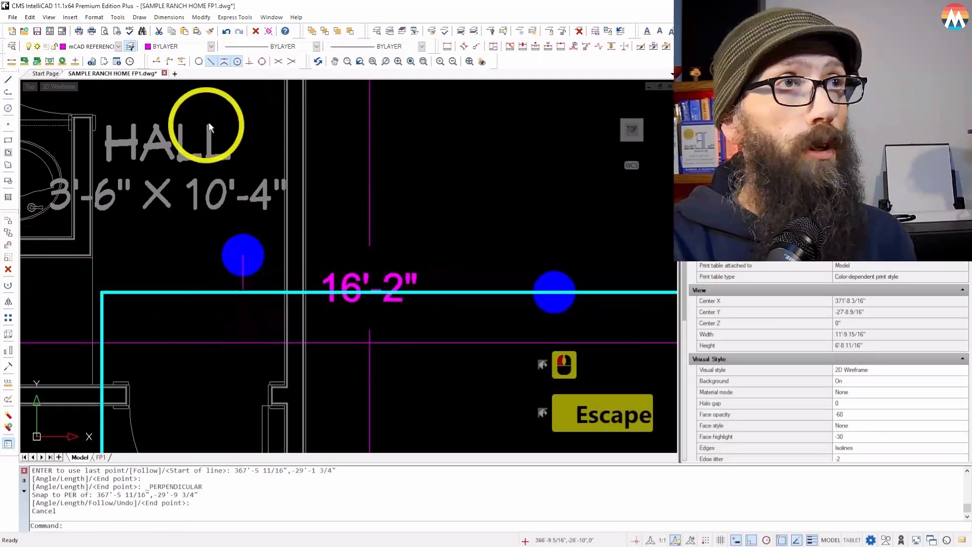
- Match the properties of the horizontal cyan pipe onto the short line at the hall sprinkler
left_click(209, 31)
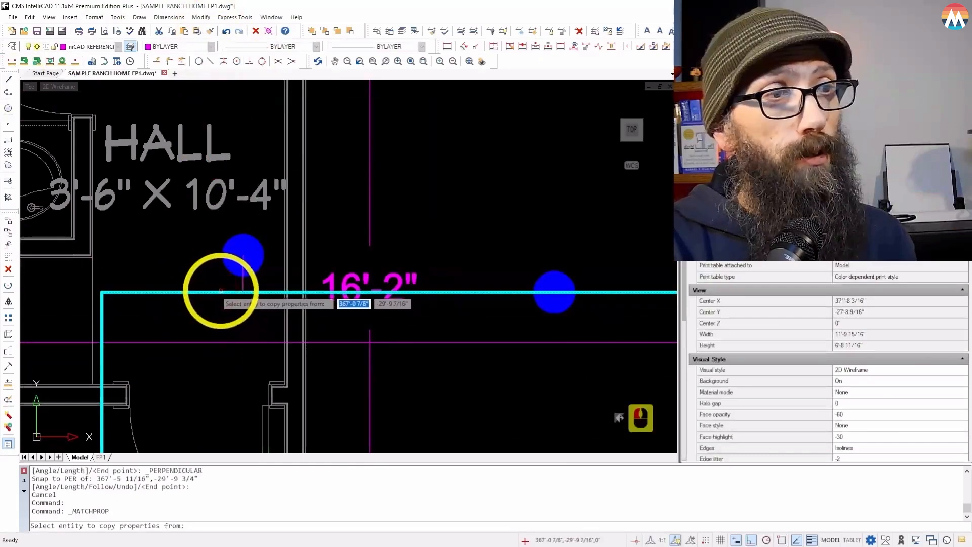
left_click(221, 289)
left_click(244, 284)
right_click(206, 290)
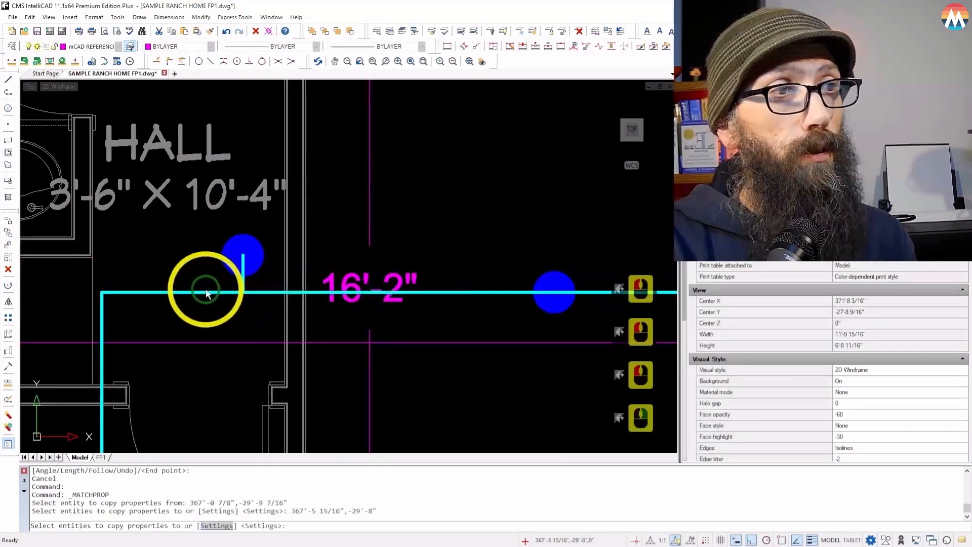
- Try to move the upper-left bedroom's pendent sprinkler onto the room's upper-left inside wall corner
scroll(99, 330, "down", 8)
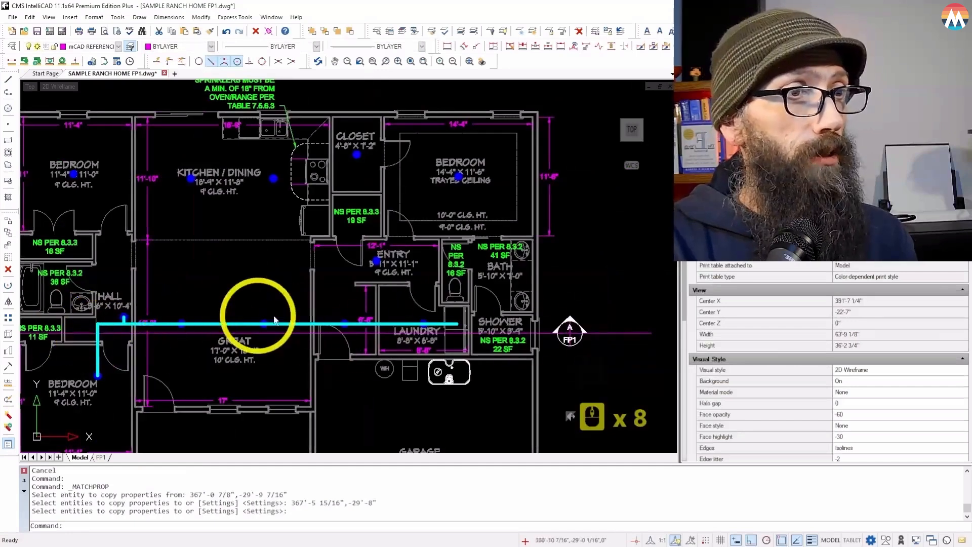
scroll(501, 349, "down", 2)
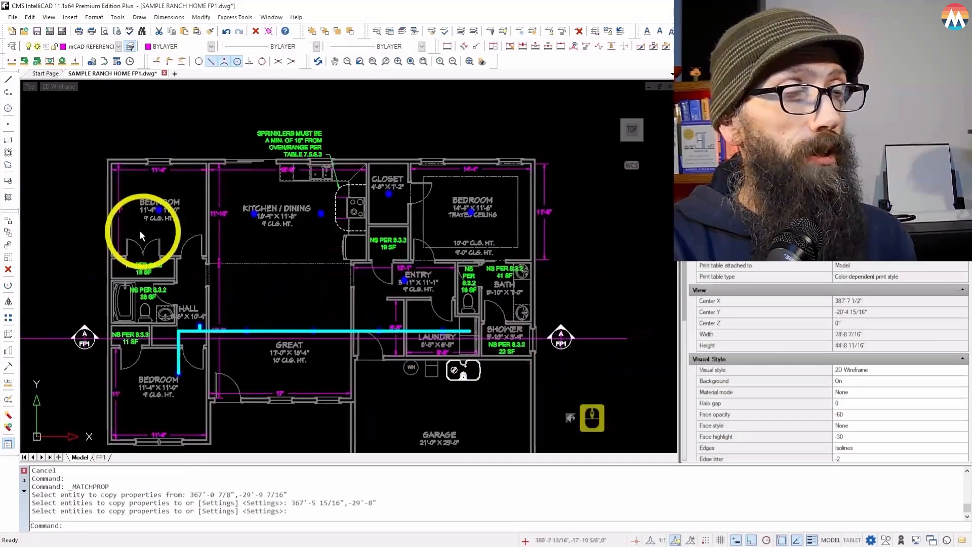
scroll(136, 235, "up", 1)
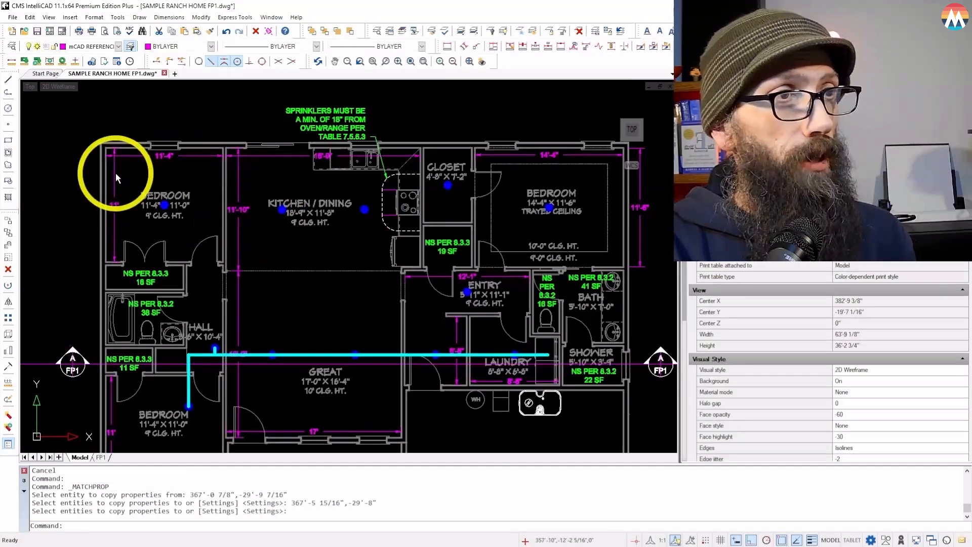
scroll(152, 200, "up", 5)
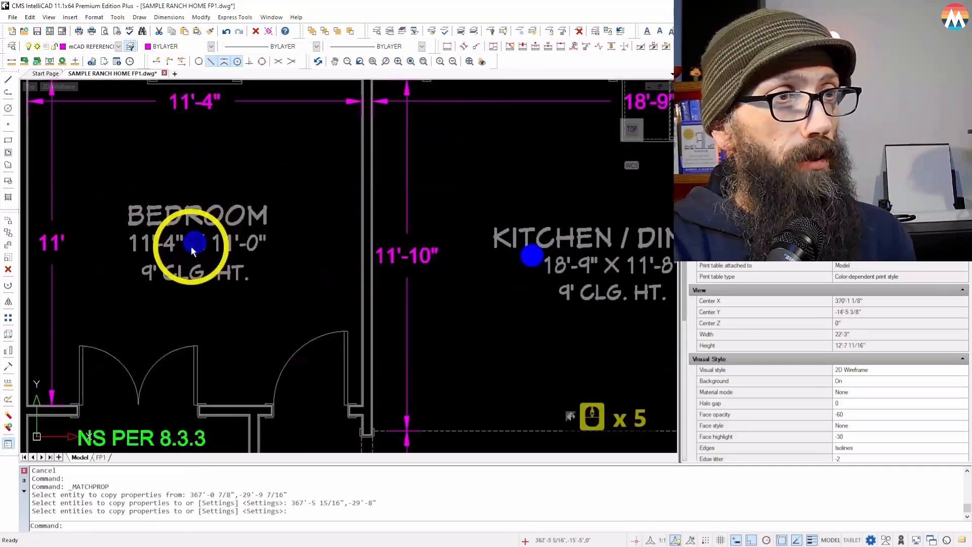
left_click(196, 246)
left_click(225, 293)
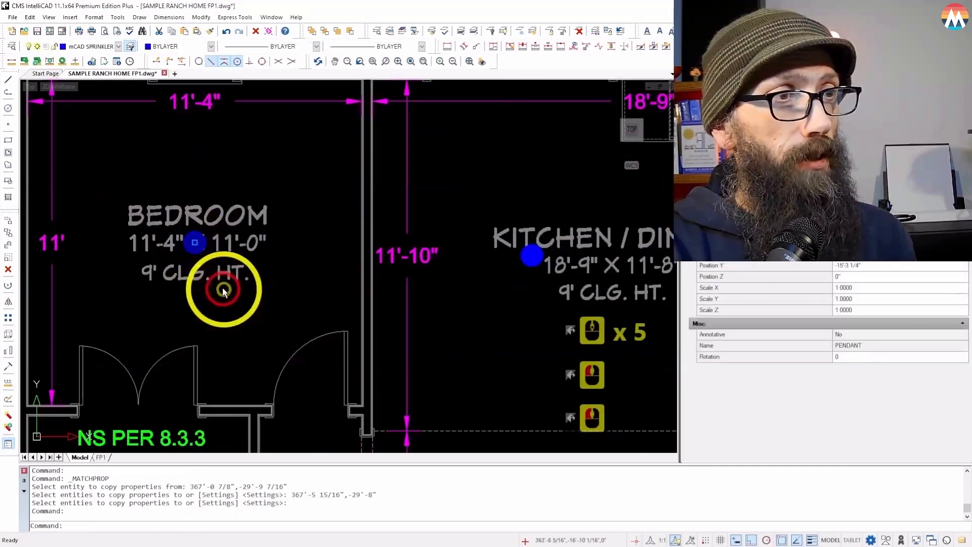
left_click(195, 241)
scroll(197, 265, "down", 3)
scroll(99, 167, "up", 8)
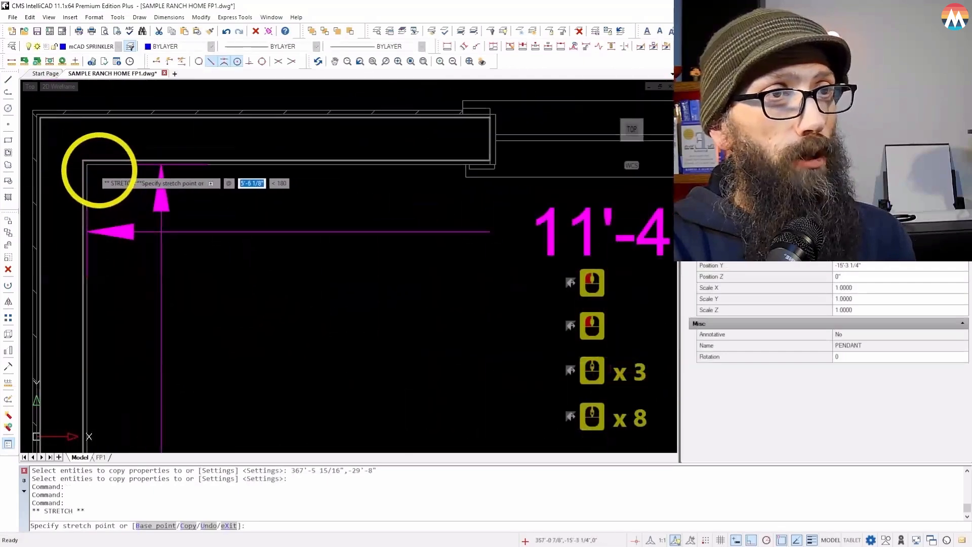
left_click(87, 165)
left_click(88, 166)
- Try to offset the upper-left bedroom's sprinkler 8' down and 8' right from the inside wall corner
scroll(88, 166, "down", 10)
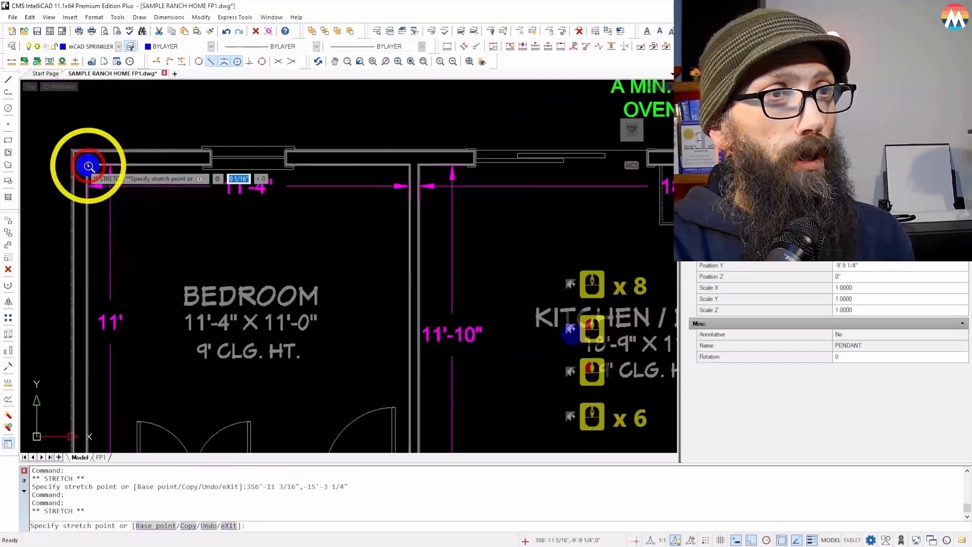
type("8")
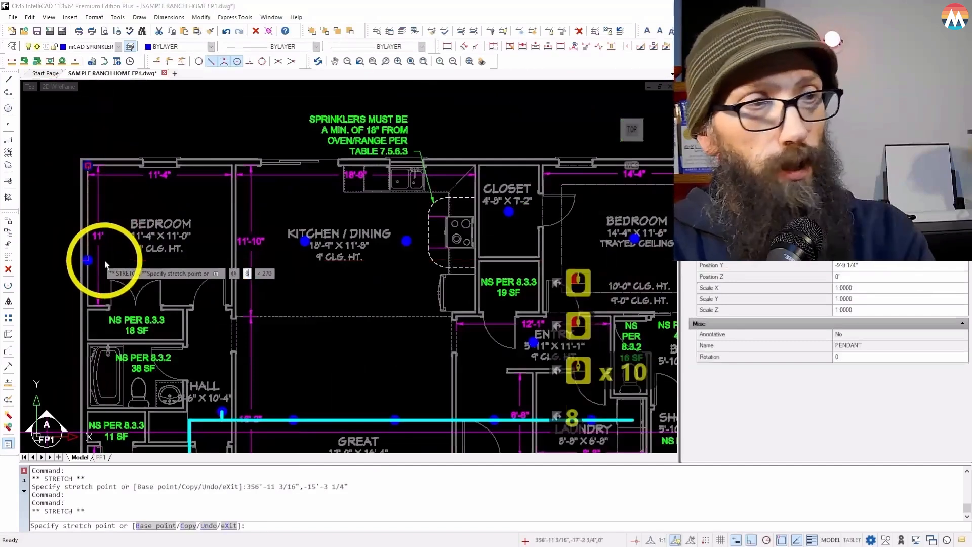
type("'")
key("Return")
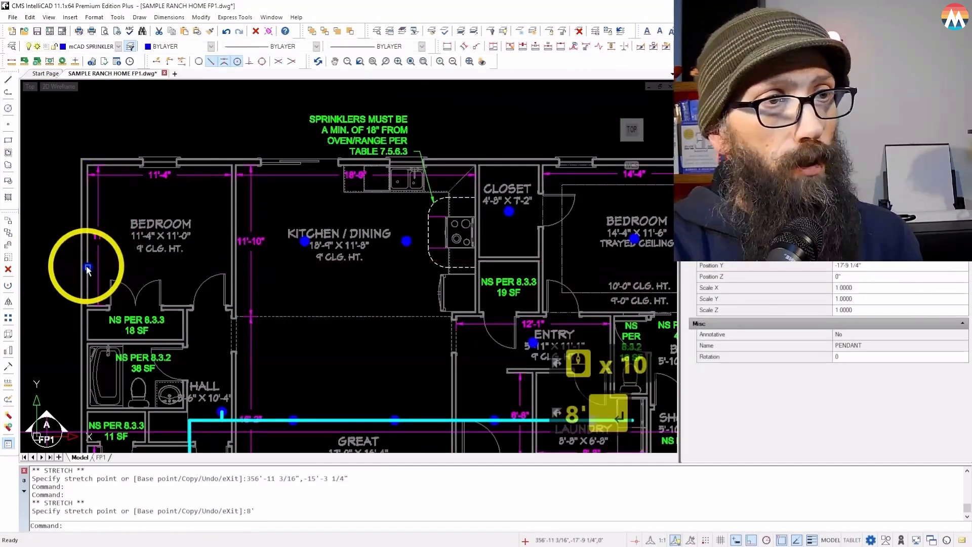
left_click(87, 268)
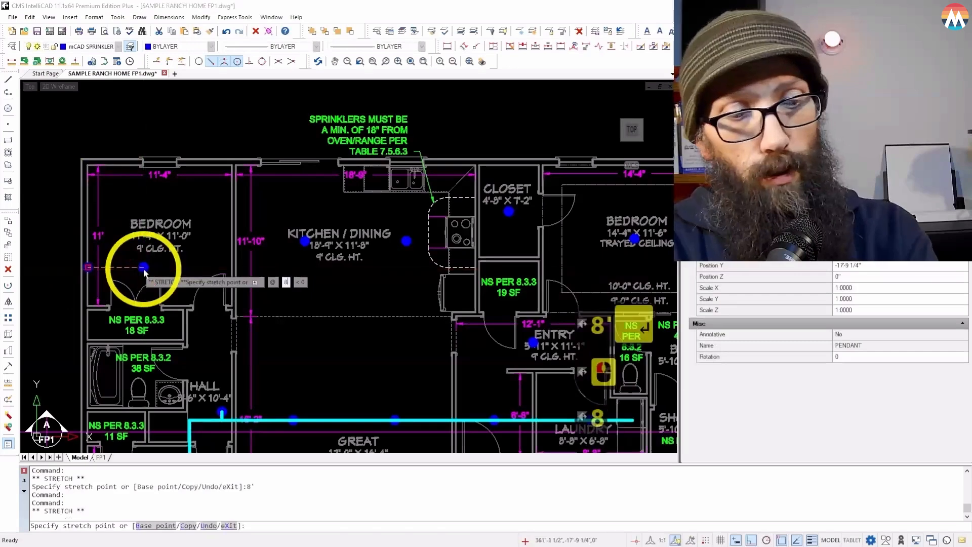
key("Escape")
key("Escape")
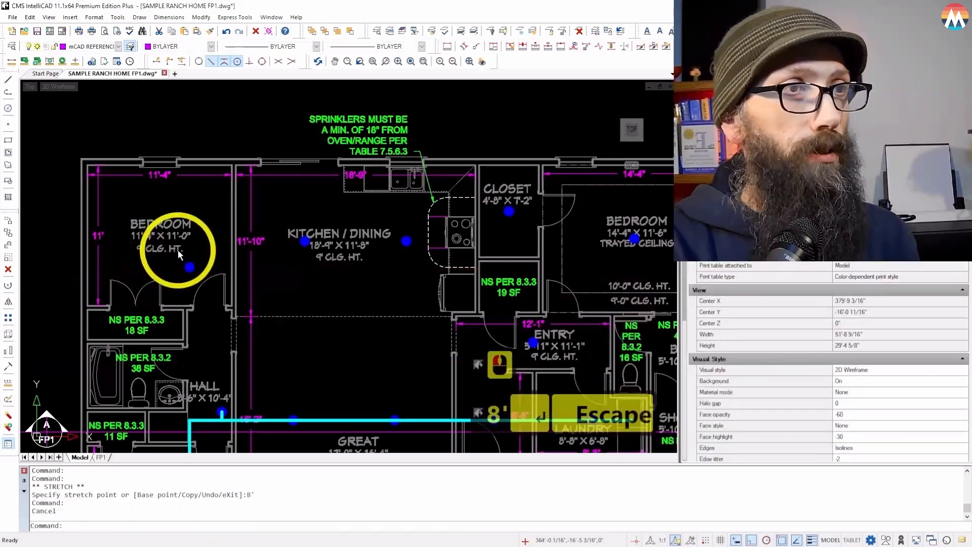
- Undo the grip moves of the upper-left bedroom's sprinkler
key("ctrl+z")
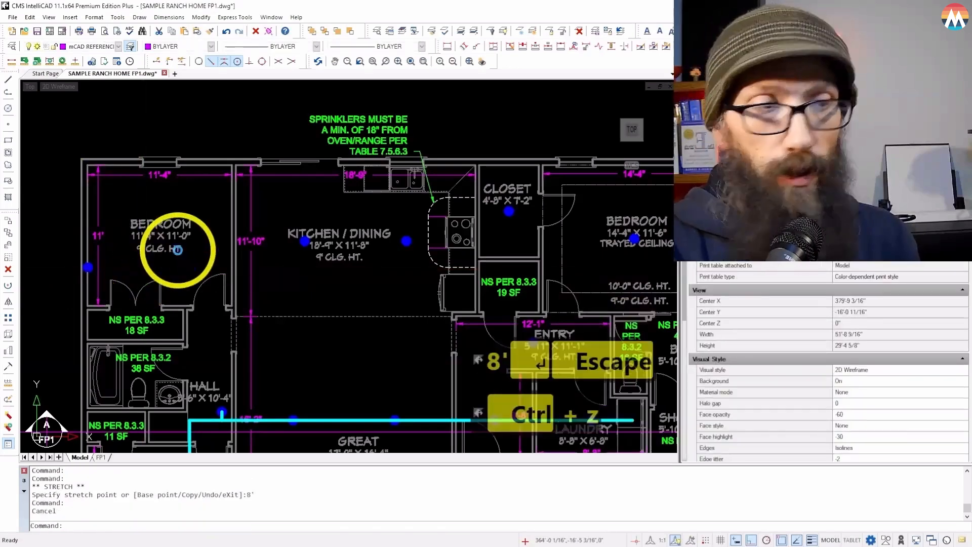
key("ctrl+z")
scroll(177, 250, "up", 5)
key("ctrl+z")
scroll(177, 250, "down", 2)
scroll(178, 250, "down", 1)
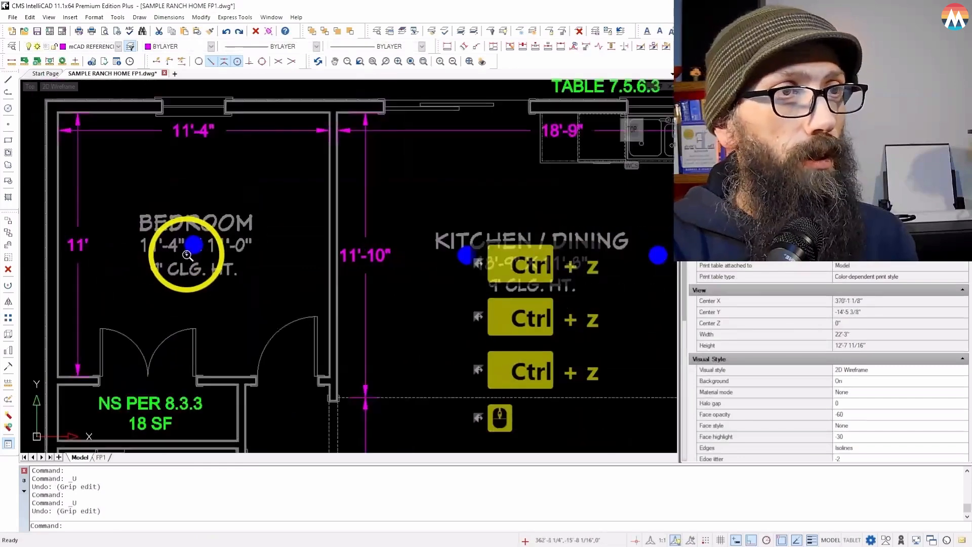
- Draw an 8' vertical reference line down from a point on the upper-left bedroom's upper inside wall face, near the left wall
left_click(8, 80)
scroll(76, 112, "up", 6)
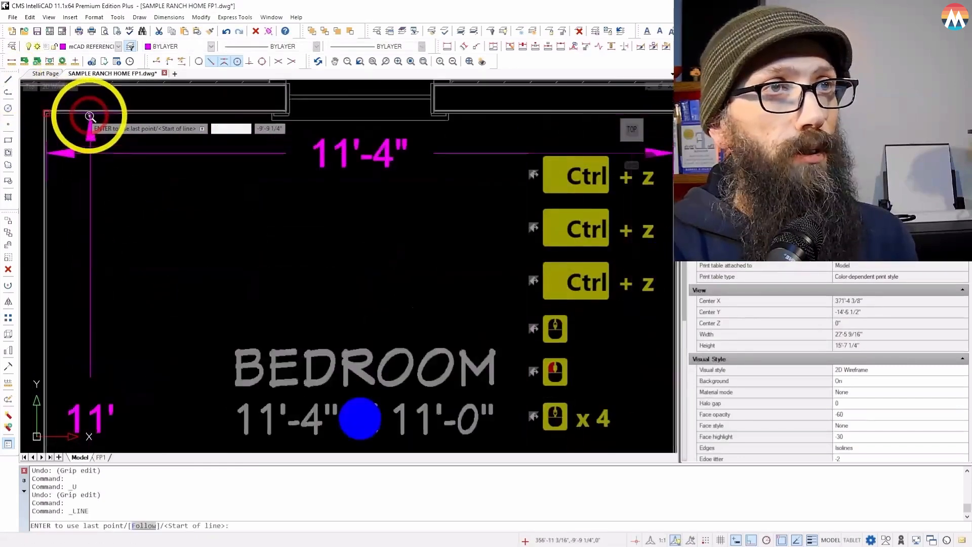
scroll(143, 139, "down", 2)
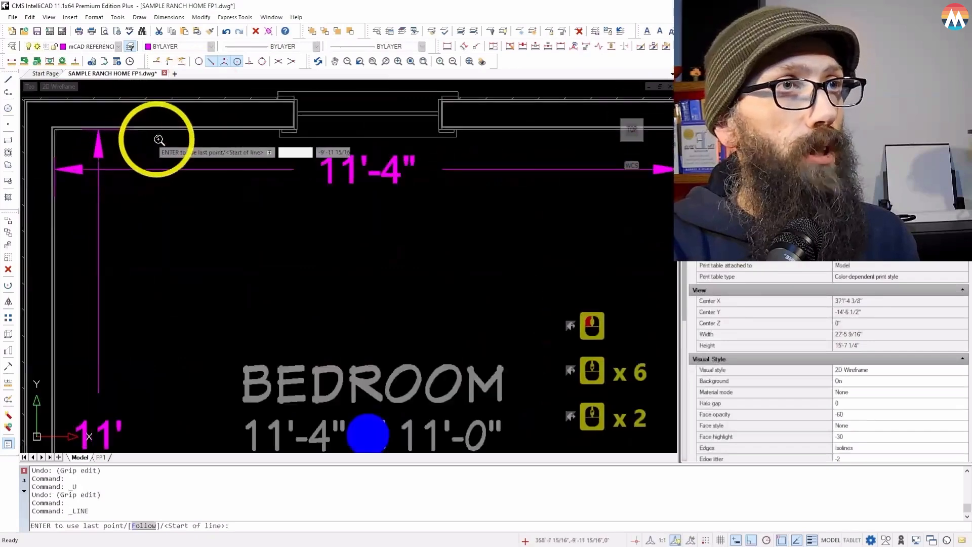
scroll(162, 132, "up", 6)
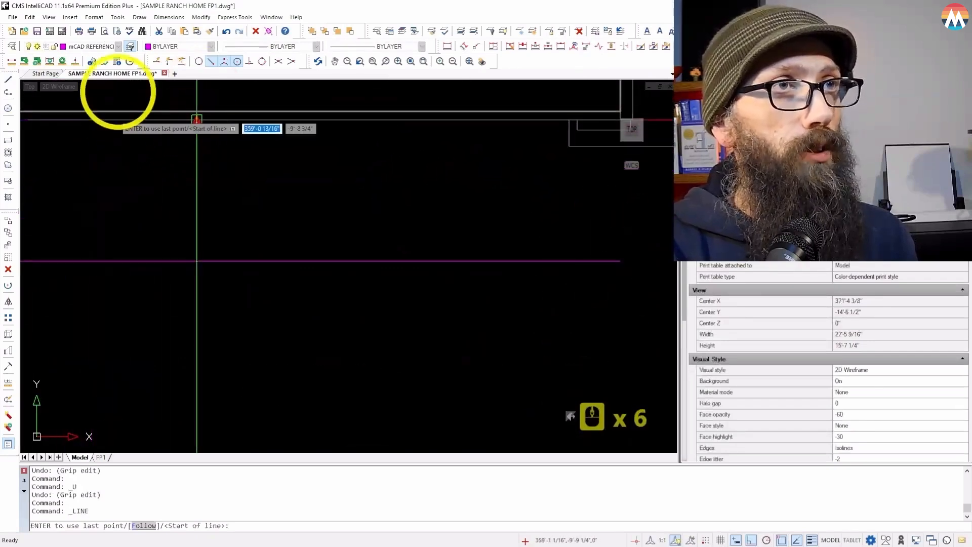
left_click(202, 65)
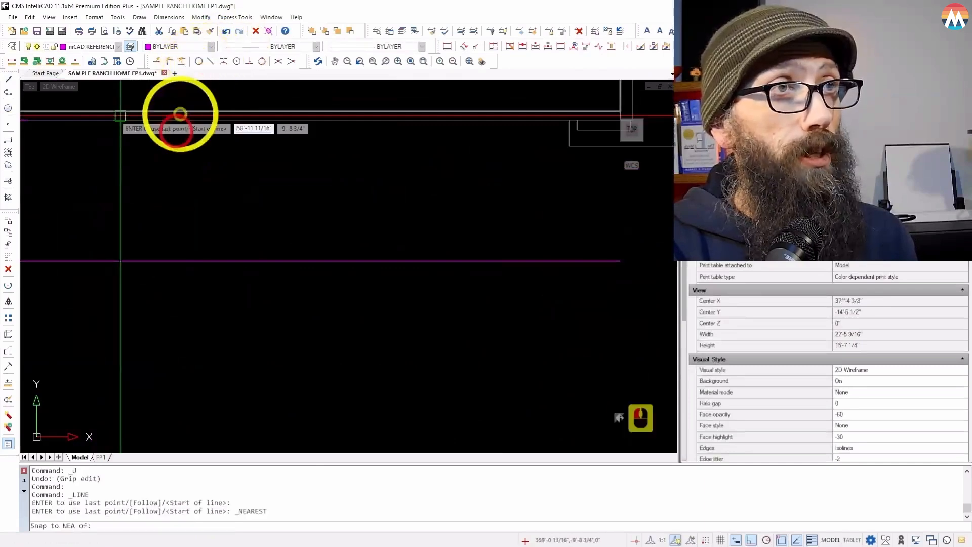
left_click(75, 119)
scroll(76, 122, "down", 11)
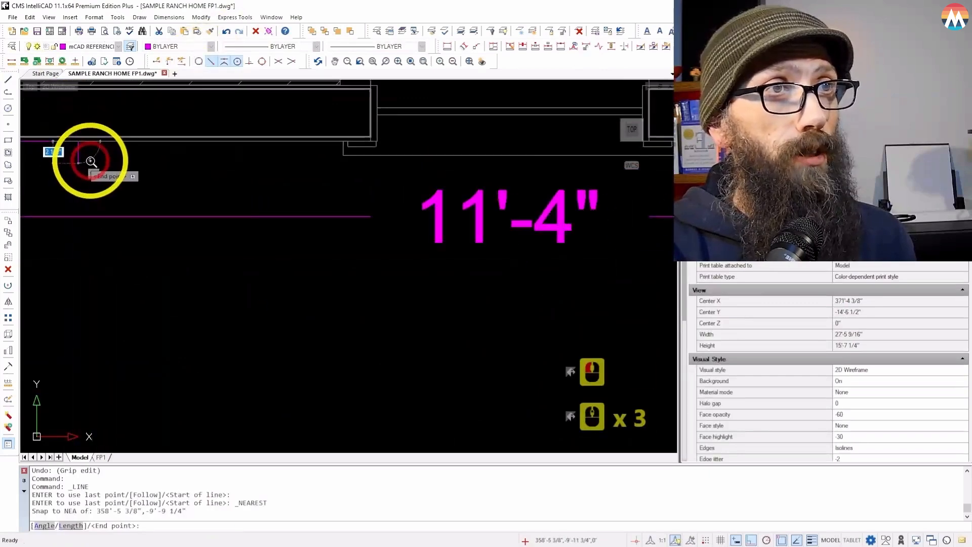
scroll(99, 136, "down", 3)
scroll(102, 208, "up", 6)
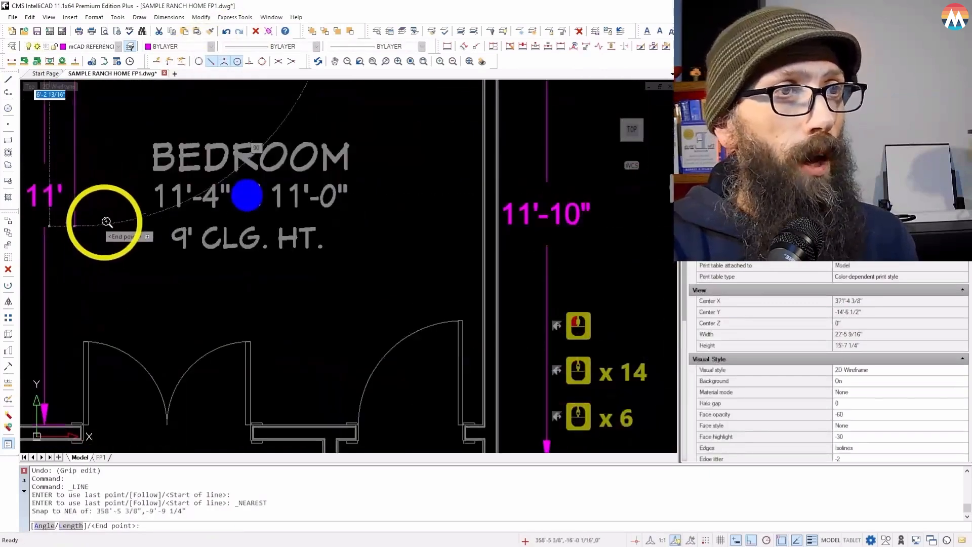
scroll(126, 246, "down", 1)
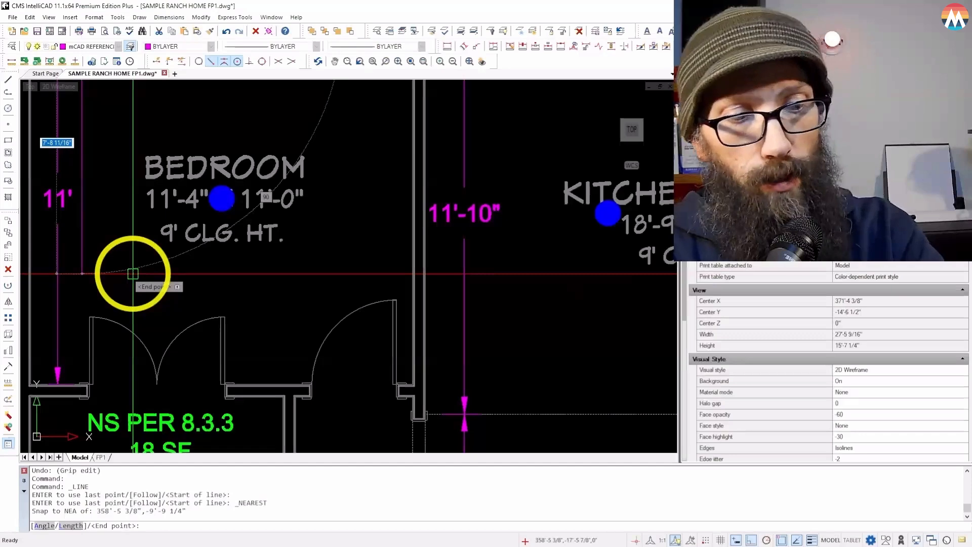
type("8")
key("Return")
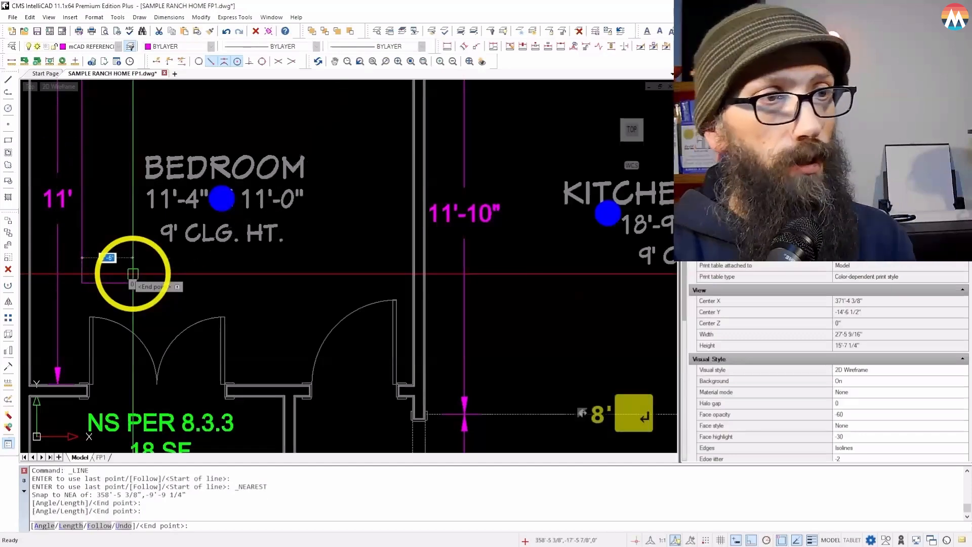
- Draw a horizontal line about 58' long from the 8' reference line's lower end rightward past the house's right exterior wall
scroll(133, 274, "down", 8)
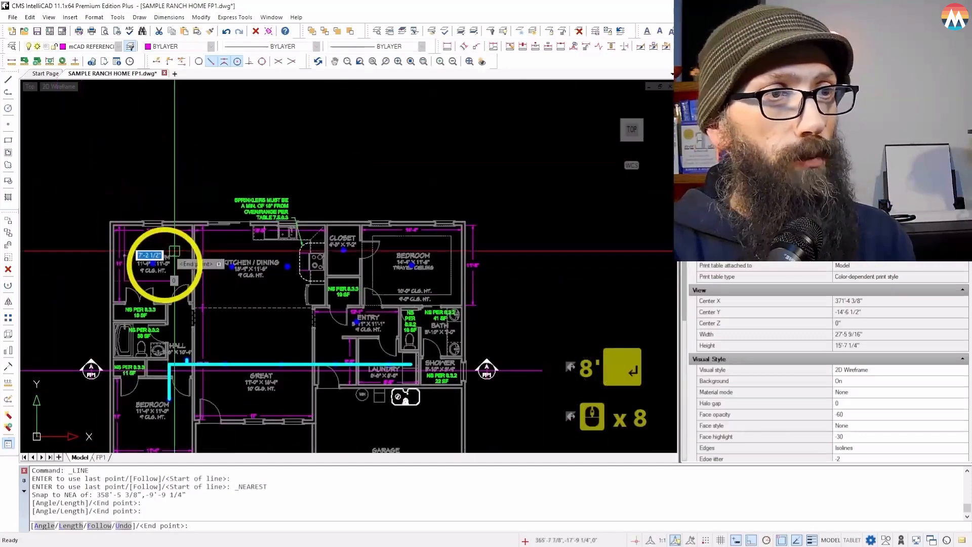
scroll(446, 277, "up", 5)
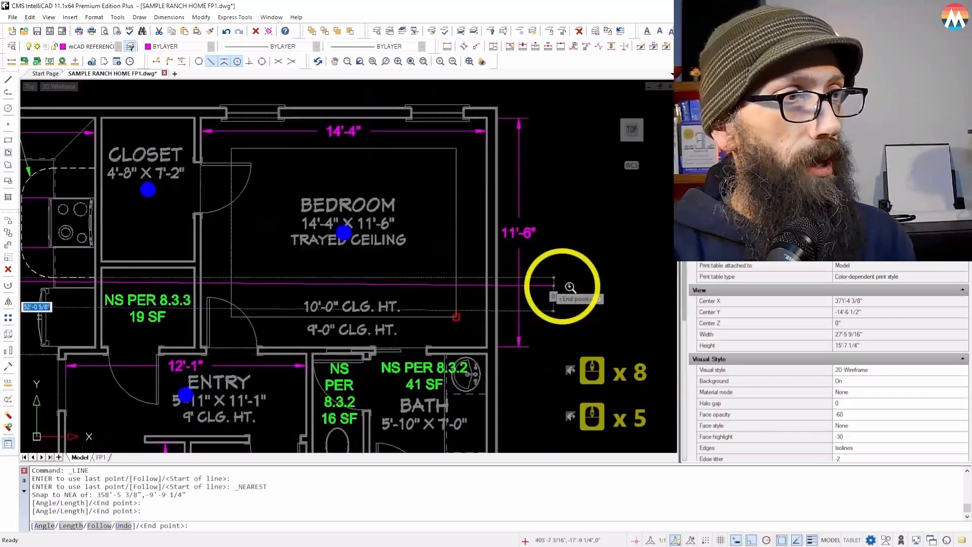
scroll(337, 247, "down", 7)
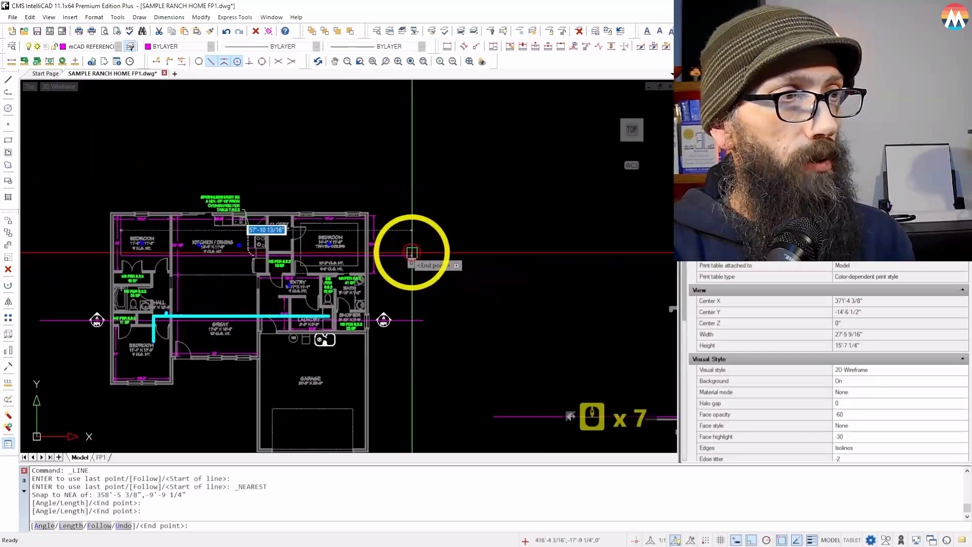
left_click(412, 251)
key("Escape")
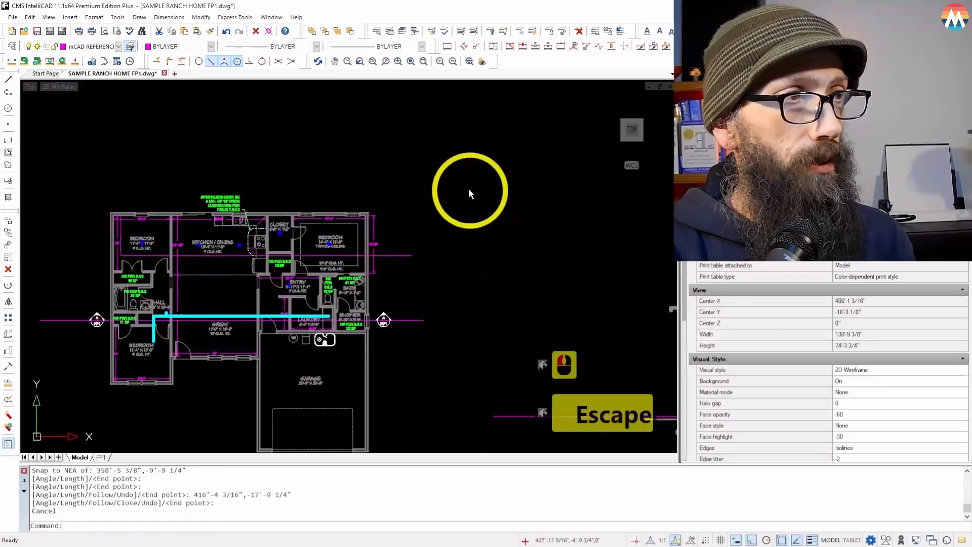
- Delete the 8' vertical reference line in the upper-left bedroom
scroll(123, 257, "up", 4)
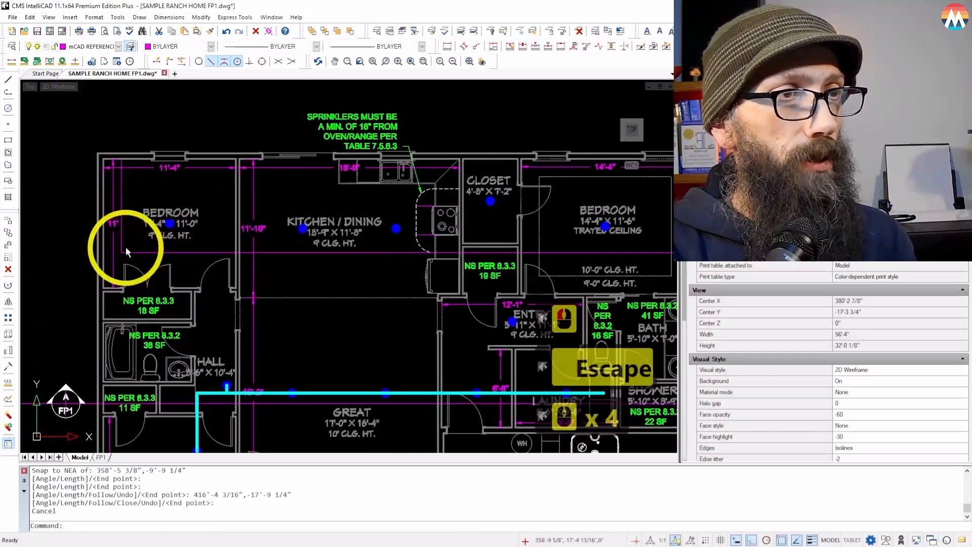
left_click(121, 230)
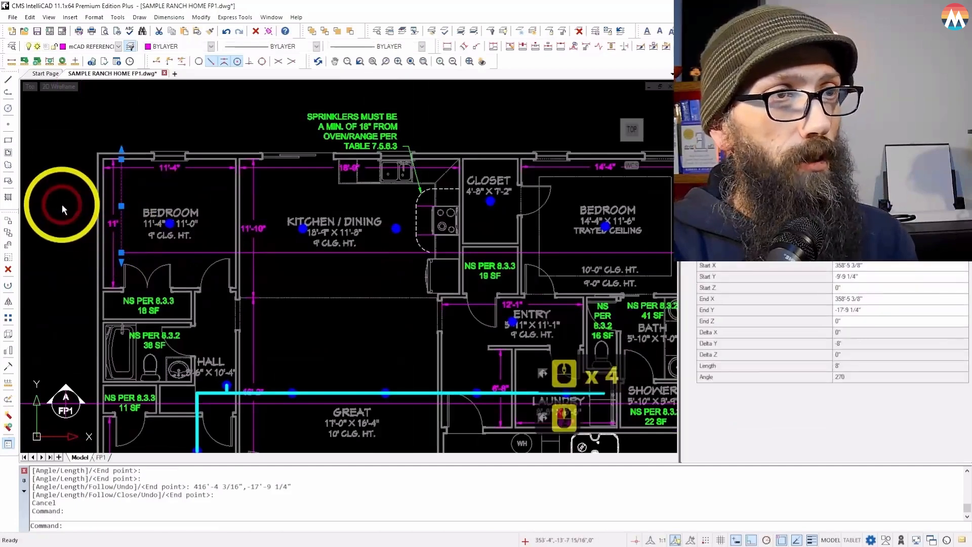
key("Delete")
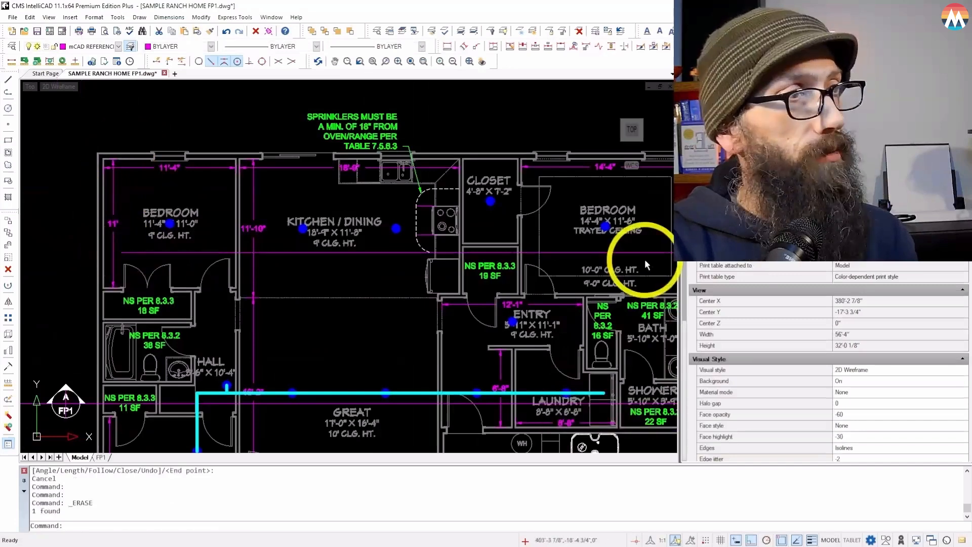
- Assign the long horizontal line through the upper rooms to the mCAD PIPE layer and clear the selection
left_click(195, 252)
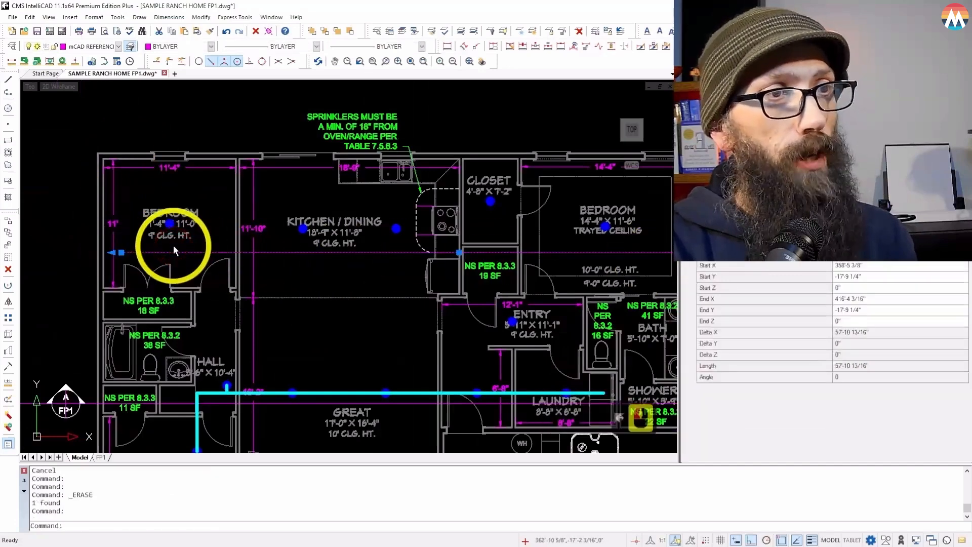
left_click(88, 46)
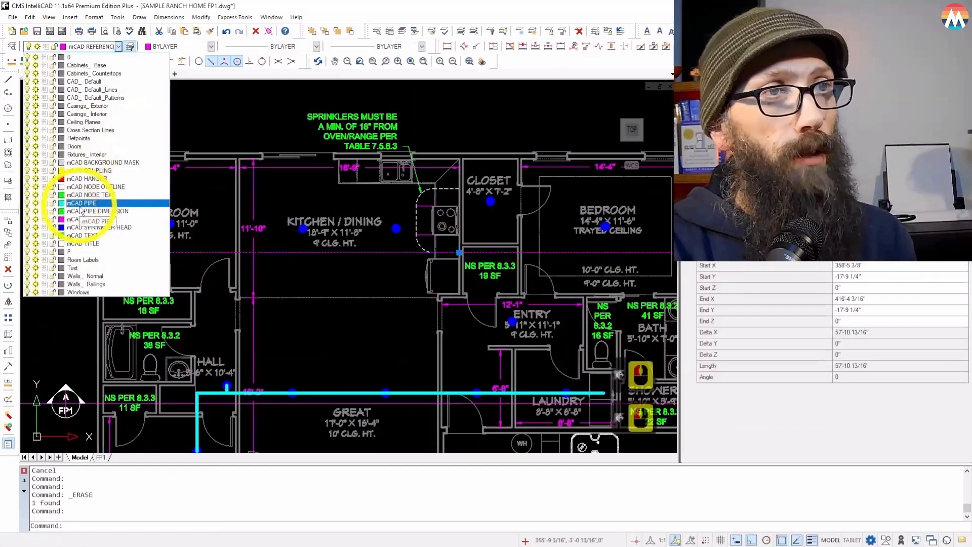
left_click(79, 205)
key("Escape")
scroll(18, 218, "down", 3)
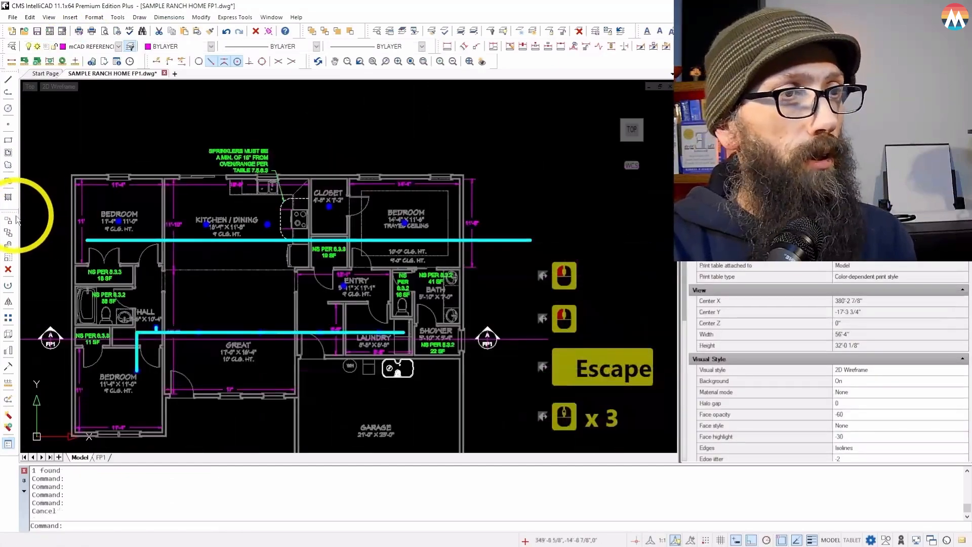
- Move the upper-left bedroom's pendent sprinkler straight down onto the new horizontal pipe with a perpendicular snap
scroll(27, 218, "up", 6)
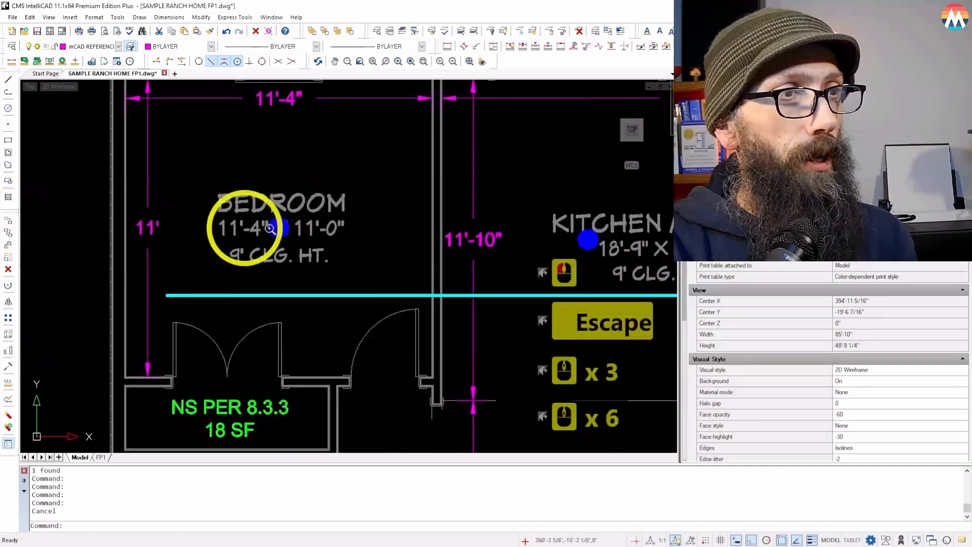
left_click(284, 237)
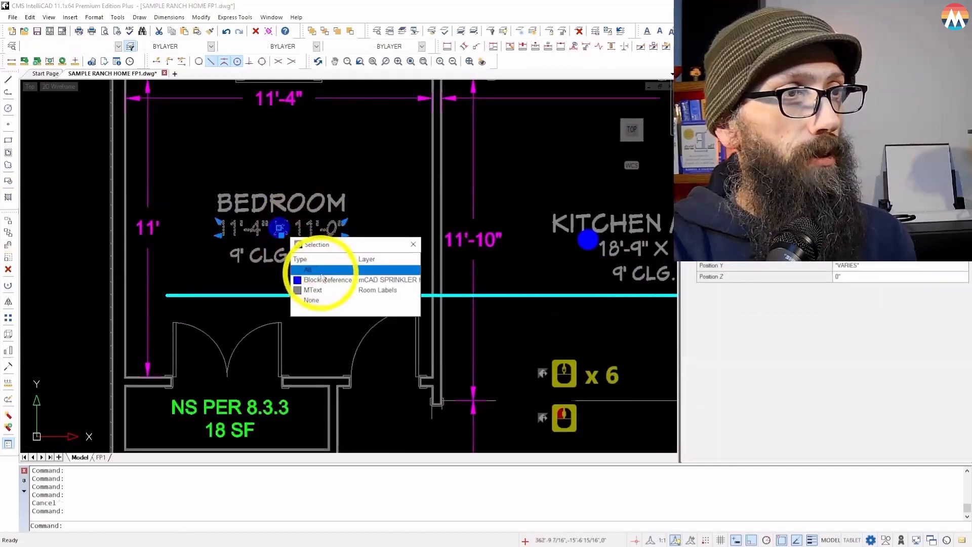
left_click(319, 276)
left_click(279, 229)
left_click(249, 62)
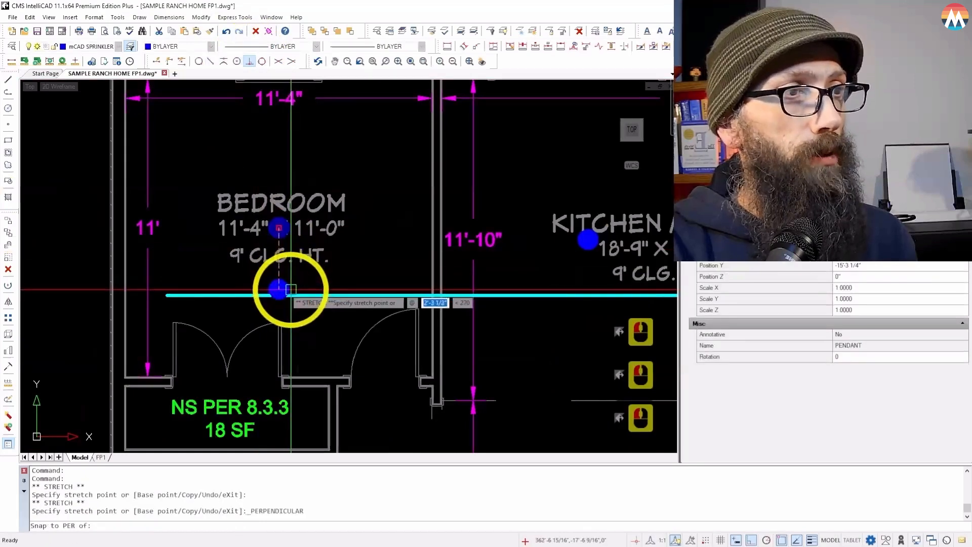
left_click(314, 289)
key("Escape")
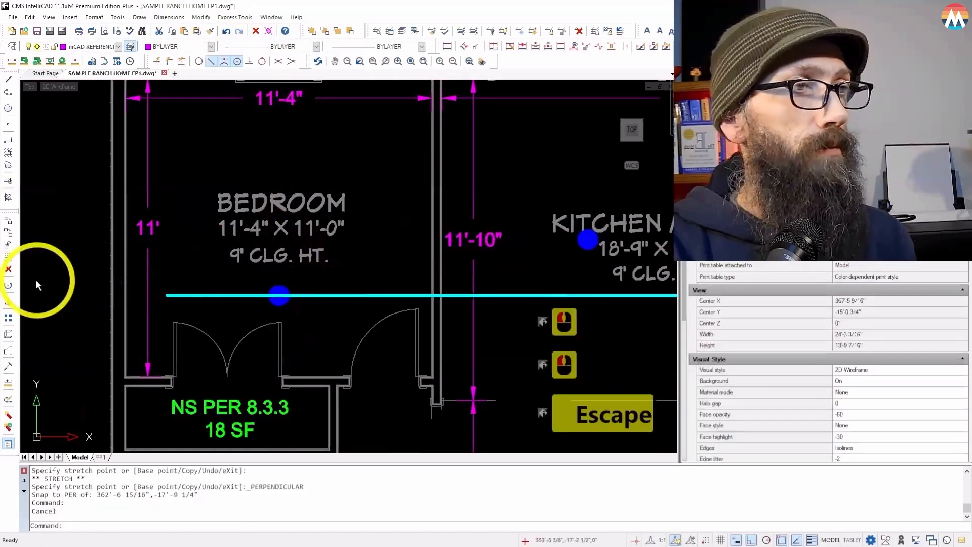
- Move the left kitchen/dining sprinkler straight down onto the horizontal pipe with a perpendicular snap
scroll(53, 280, "down", 3)
scroll(32, 277, "down", 1)
scroll(273, 274, "up", 3)
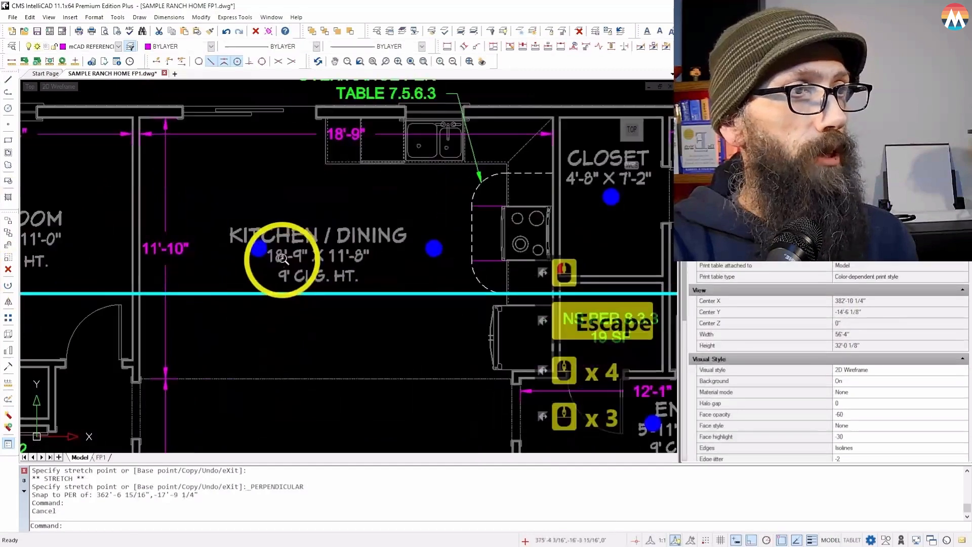
left_click(260, 250)
left_click(259, 249)
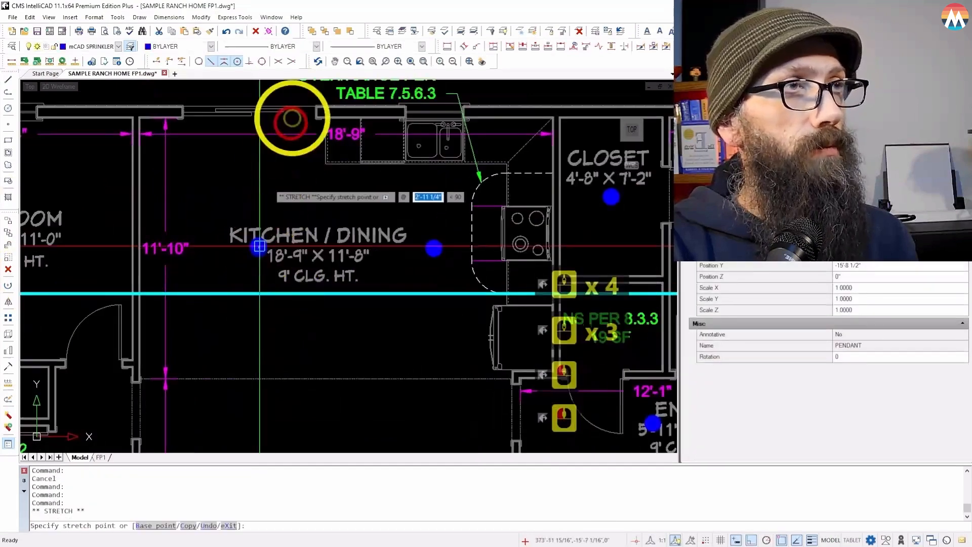
left_click(249, 61)
left_click(239, 291)
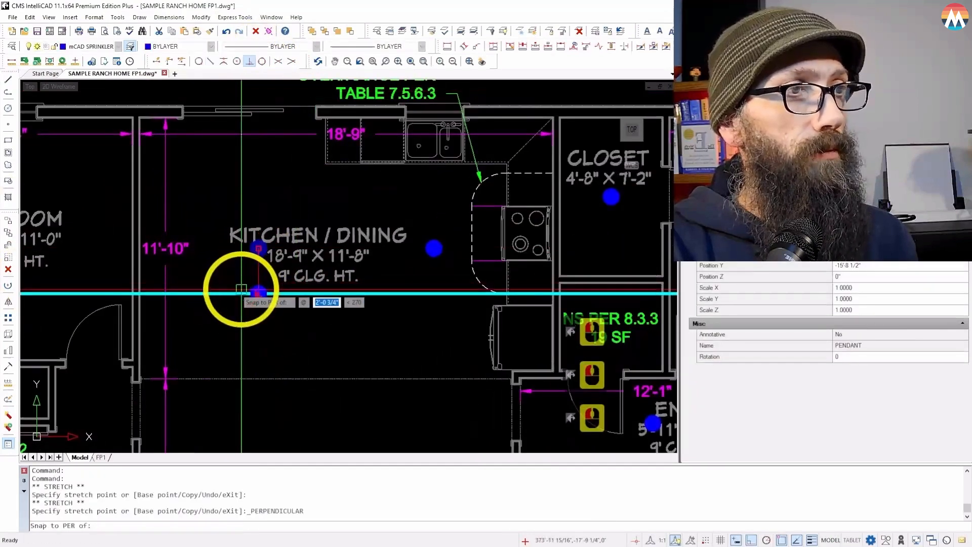
- Move the right kitchen/dining sprinkler, nearest the range, perpendicularly onto the horizontal pipe and clear the selection
left_click(434, 249)
left_click(434, 249)
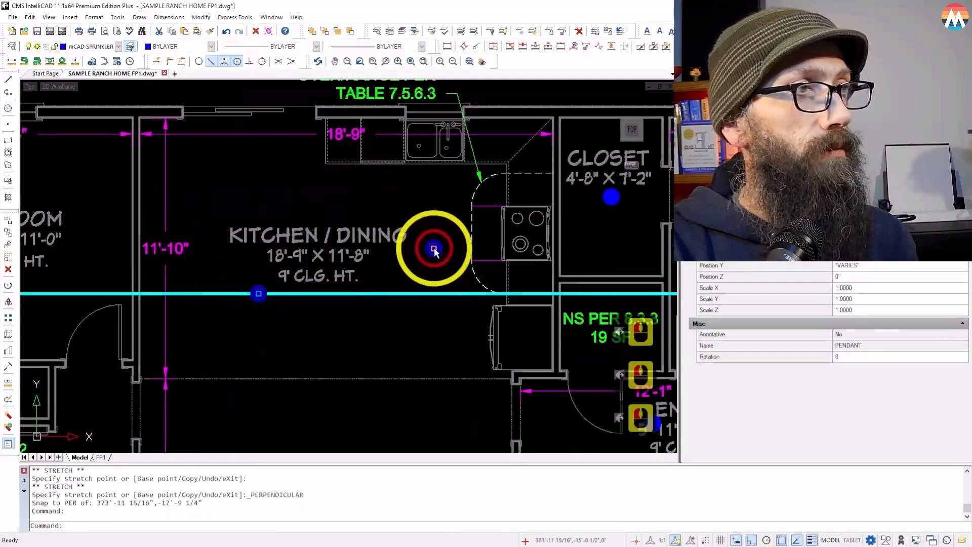
left_click(249, 61)
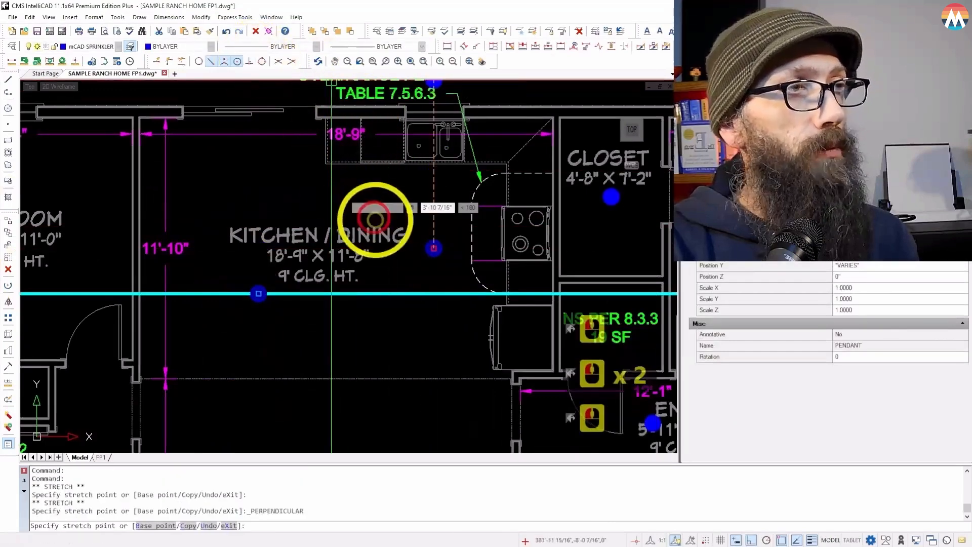
left_click(426, 290)
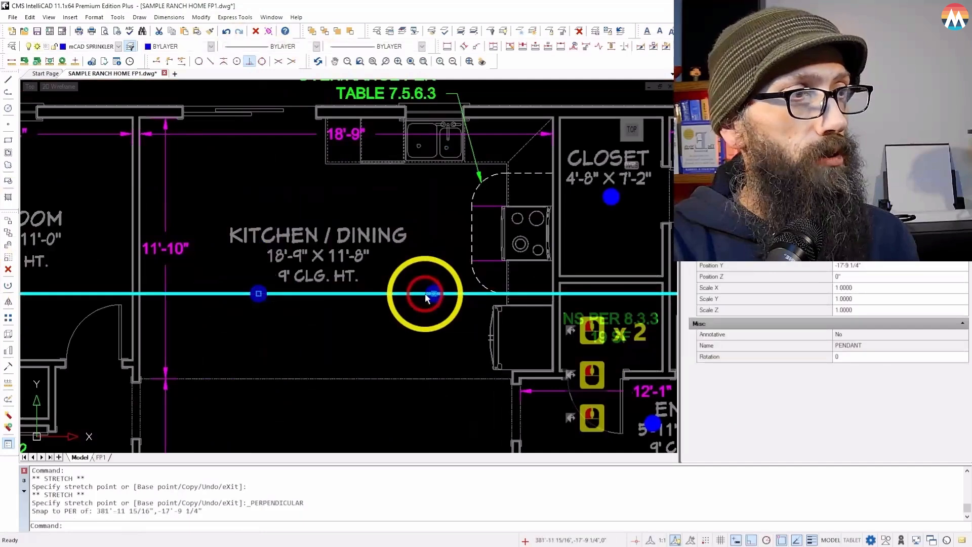
key("Escape")
- Shorten the upper horizontal pipe so its left end lies at the center of the upper-left bedroom's sprinkler
scroll(338, 318, "down", 2)
scroll(62, 310, "up", 3)
left_click(84, 290)
left_click(60, 289)
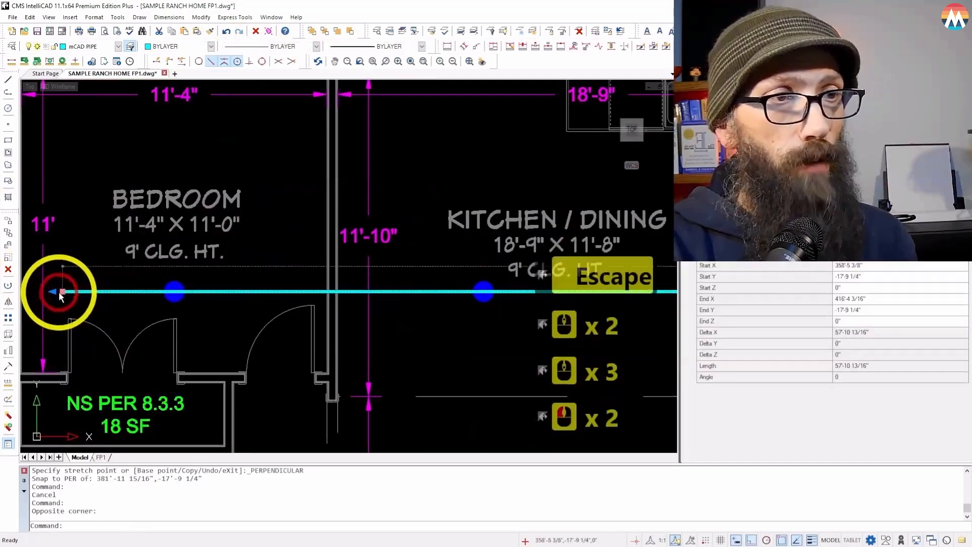
left_click(62, 291)
left_click(174, 292)
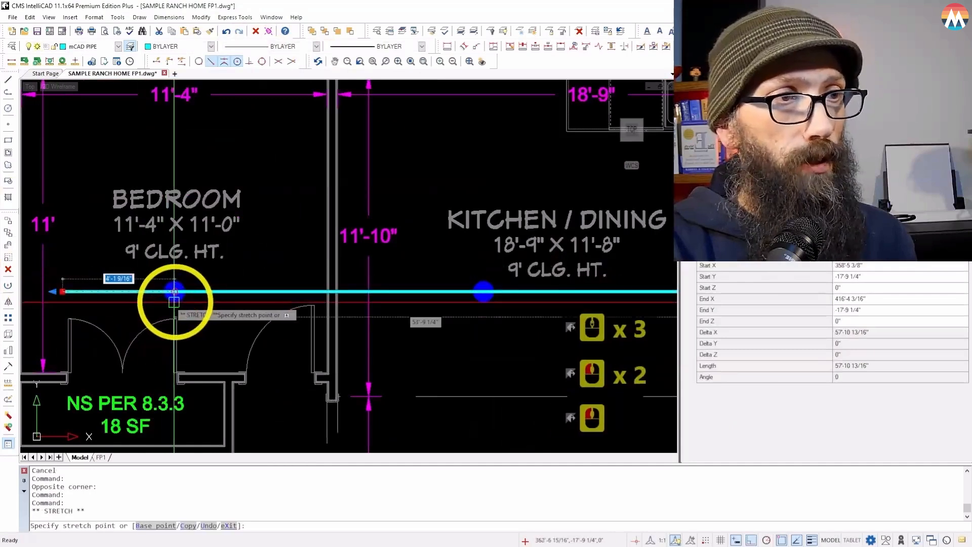
key("Escape")
- Add a linear dimension from the upper-left bedroom's sprinkler perpendicular to the left inside wall, placed just above the pipe
scroll(229, 321, "down", 2)
scroll(152, 309, "up", 1)
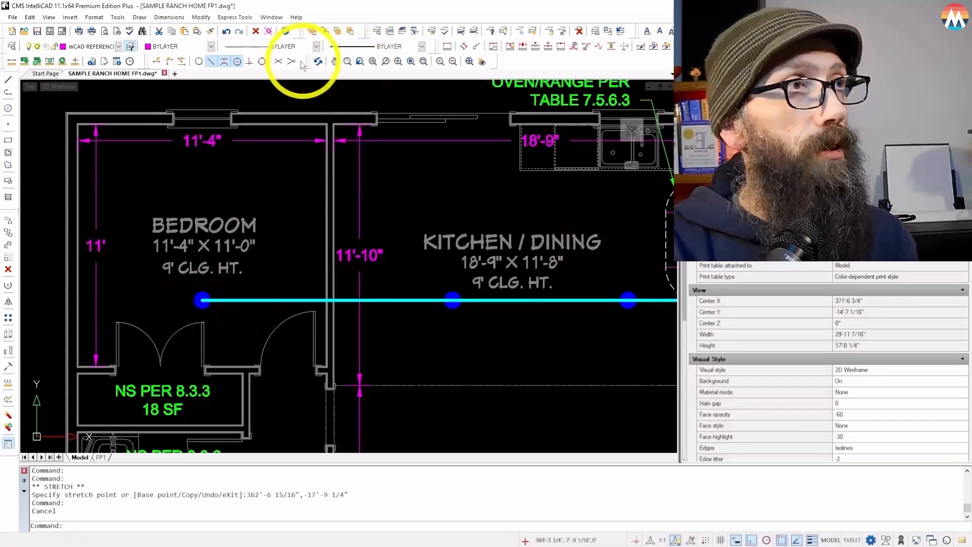
left_click(447, 46)
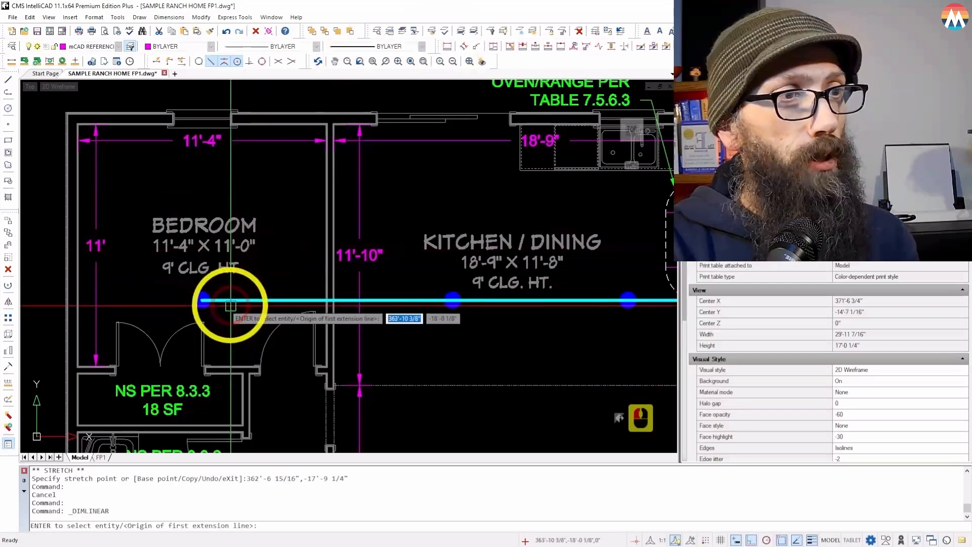
left_click(205, 300)
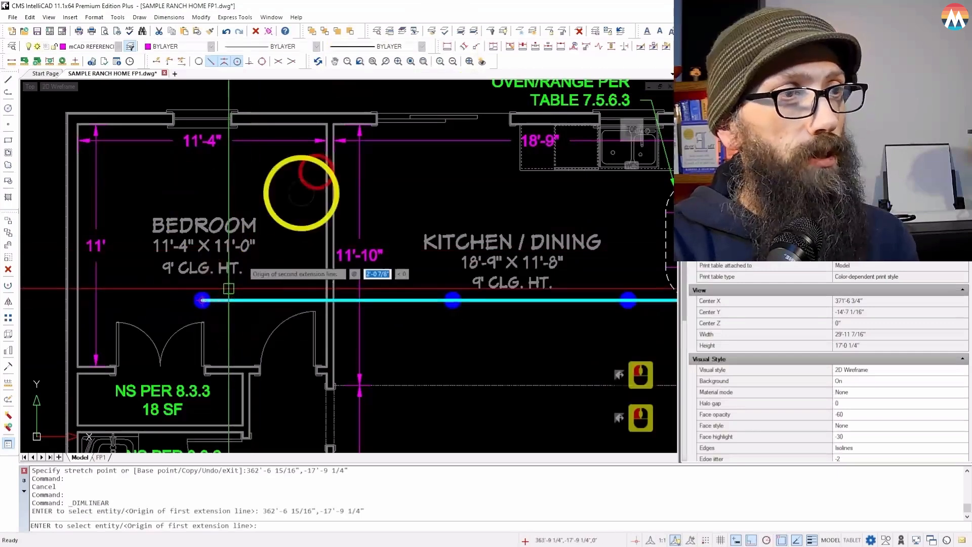
left_click(249, 61)
scroll(86, 284, "up", 3)
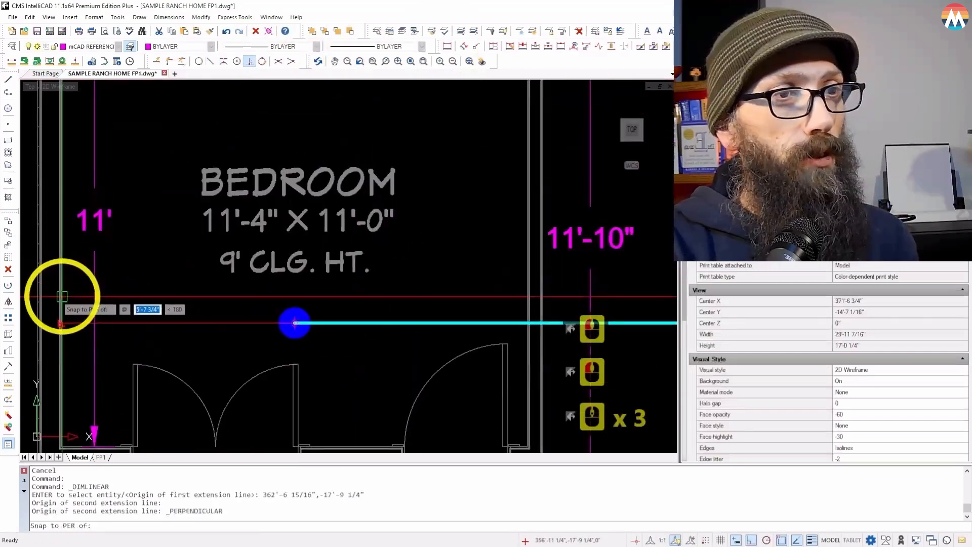
left_click(61, 296)
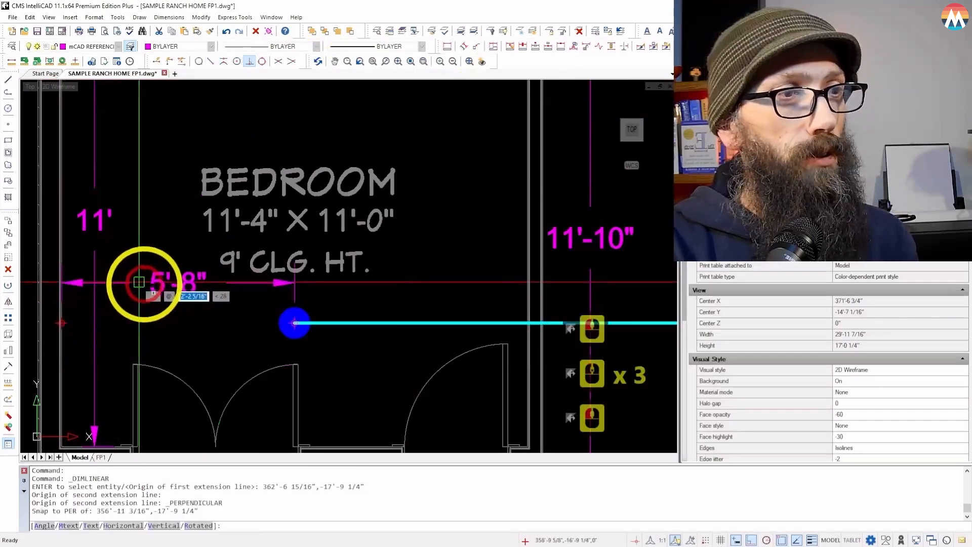
left_click(193, 285)
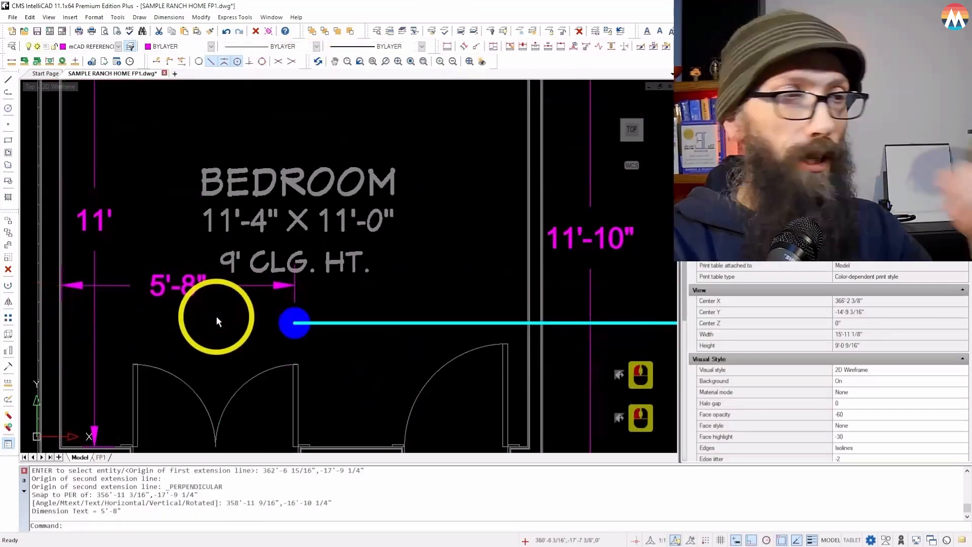
- Try a crossing selection over the upper-left bedroom's sprinkler, pipe end and dimension, clearing the selection each time
scroll(217, 316, "down", 2)
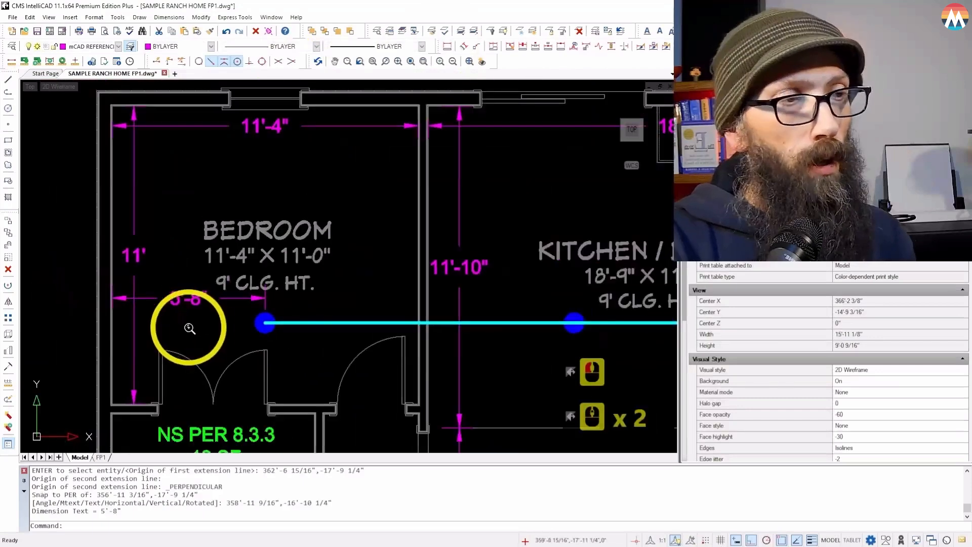
scroll(280, 325, "up", 1)
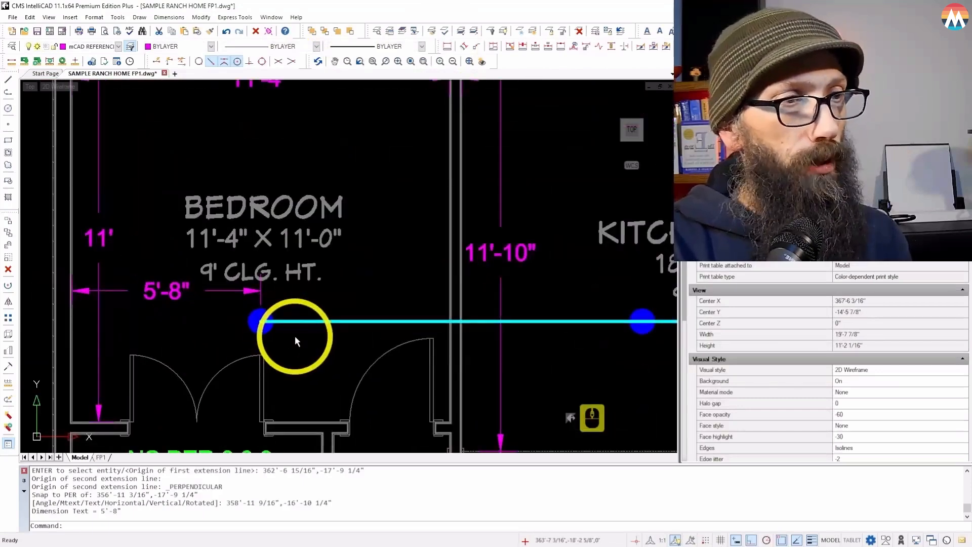
scroll(295, 336, "up", 2)
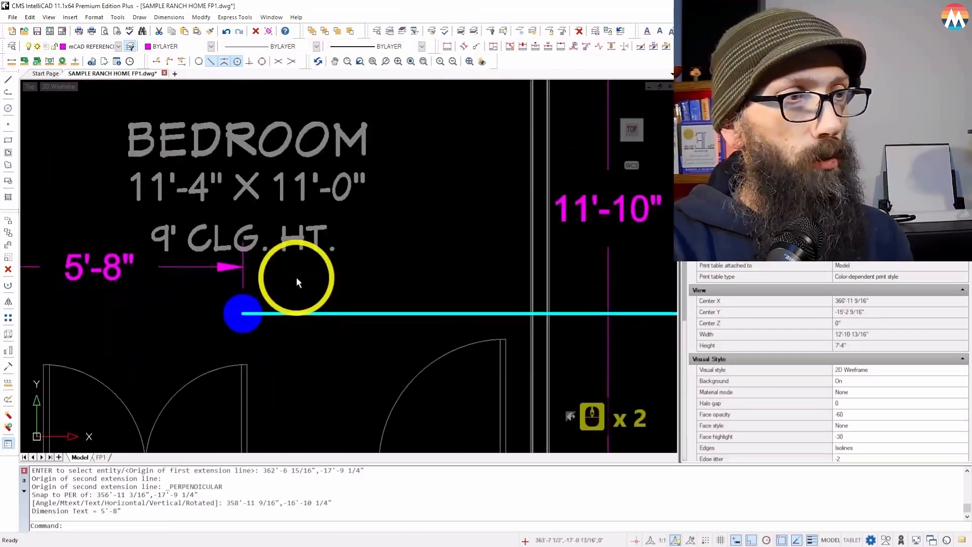
left_click(296, 278)
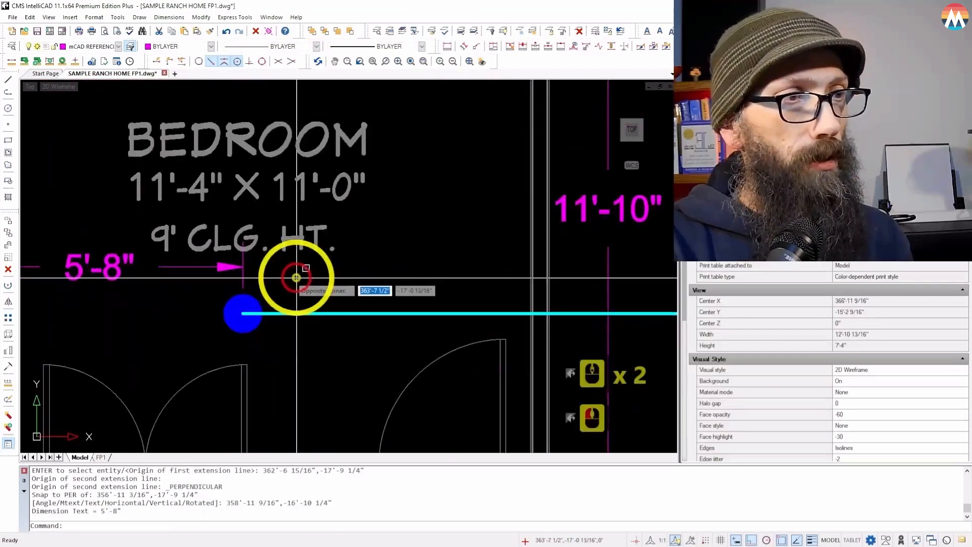
left_click(193, 341)
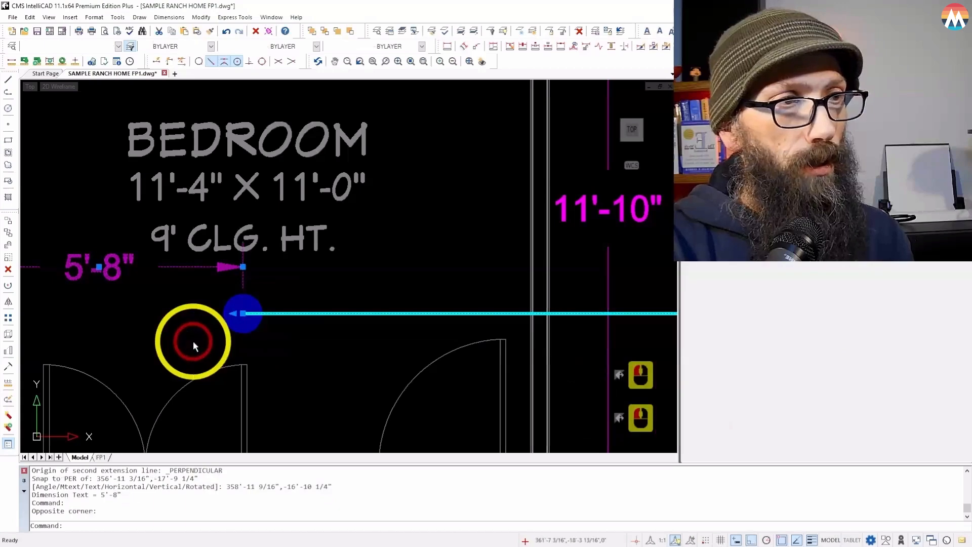
key("Escape")
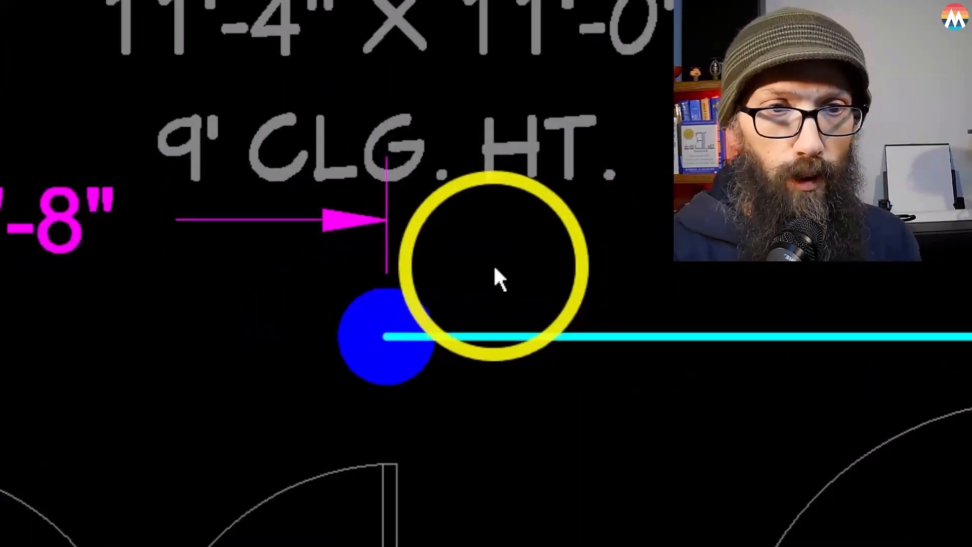
left_click(290, 277)
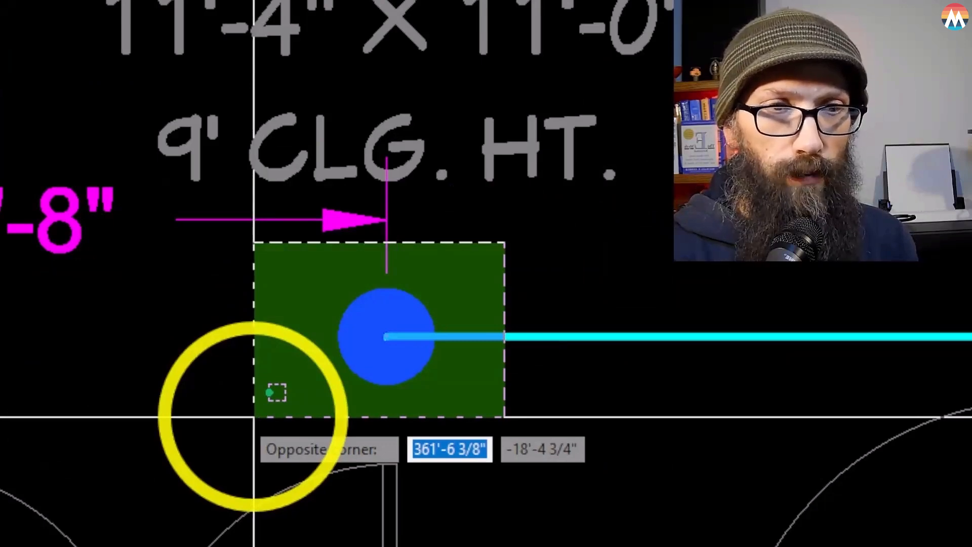
left_click(254, 417)
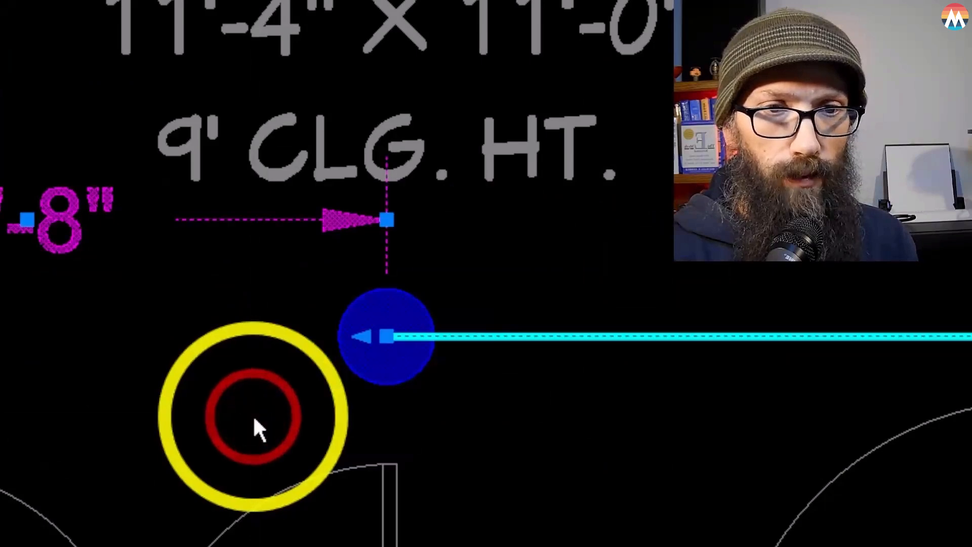
key("Escape")
- Compare window and crossing selections around the upper-left bedroom's sprinkler, finishing with a window selection of the sprinkler alone
left_click(301, 262)
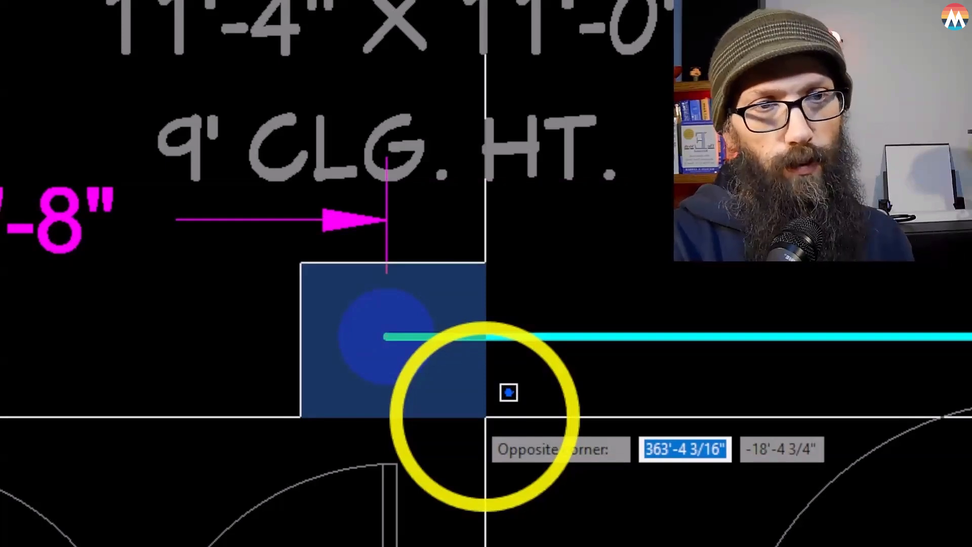
left_click(481, 414)
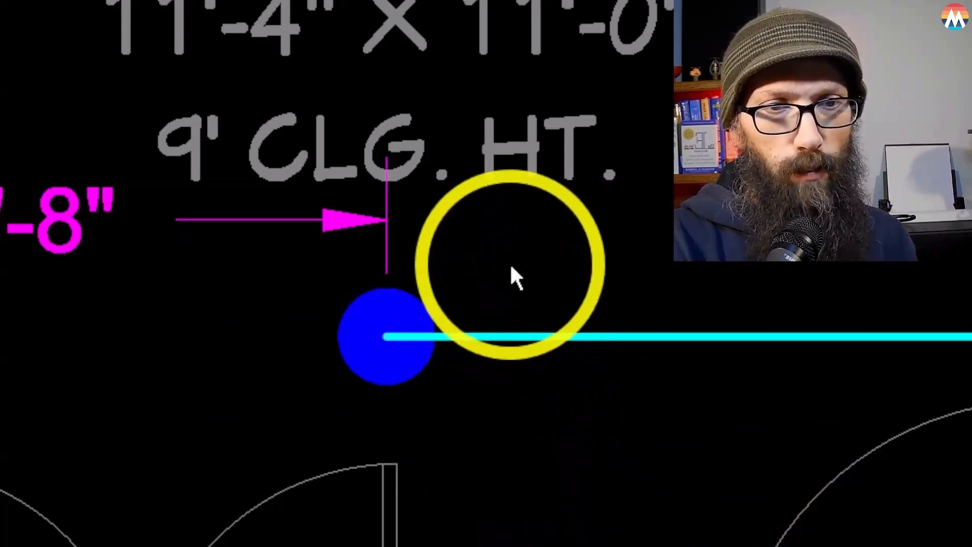
left_click(511, 266)
left_click(218, 408)
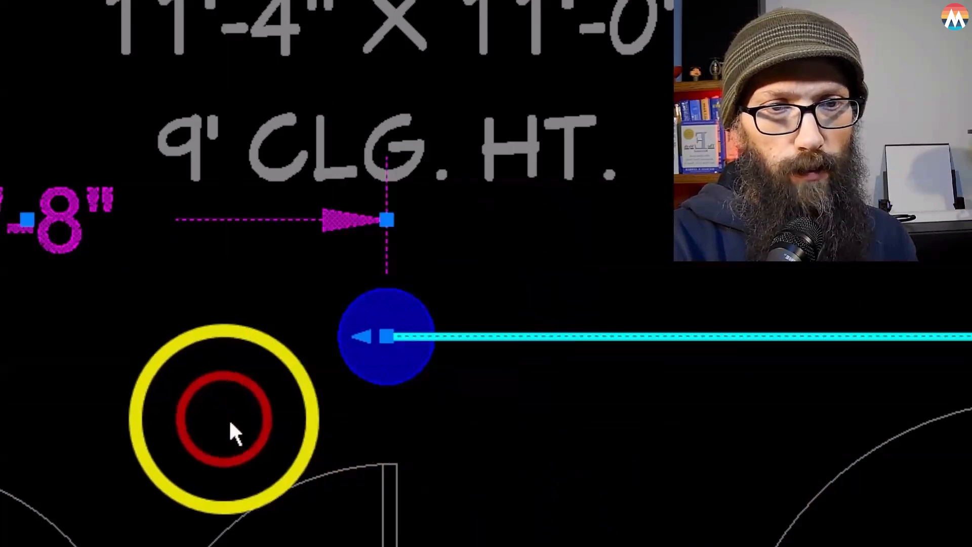
scroll(514, 385, "down", 2)
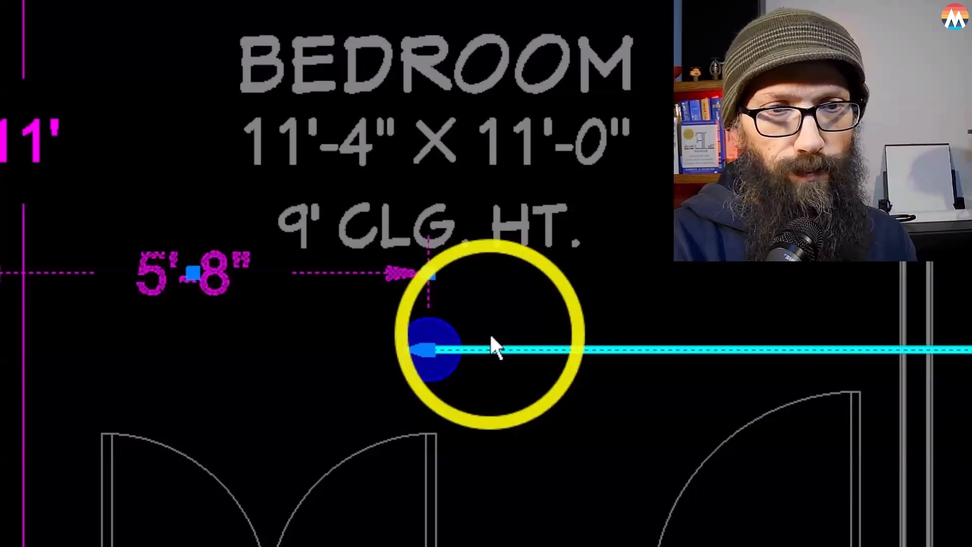
left_click(430, 349)
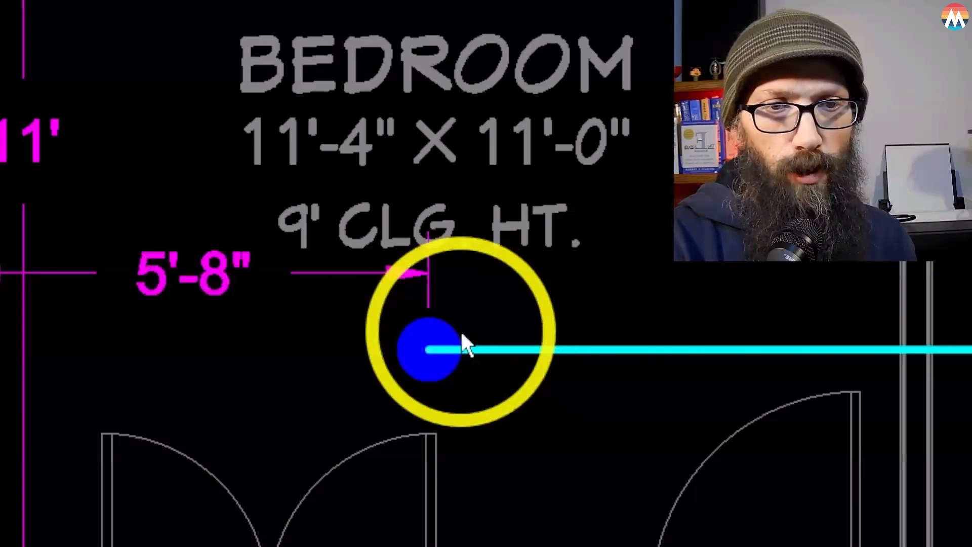
left_click(366, 306)
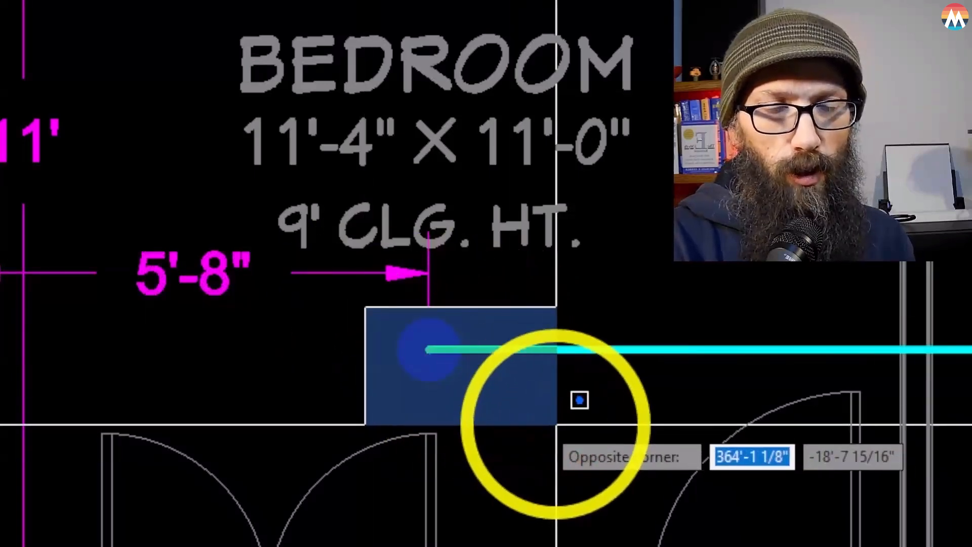
left_click(580, 402)
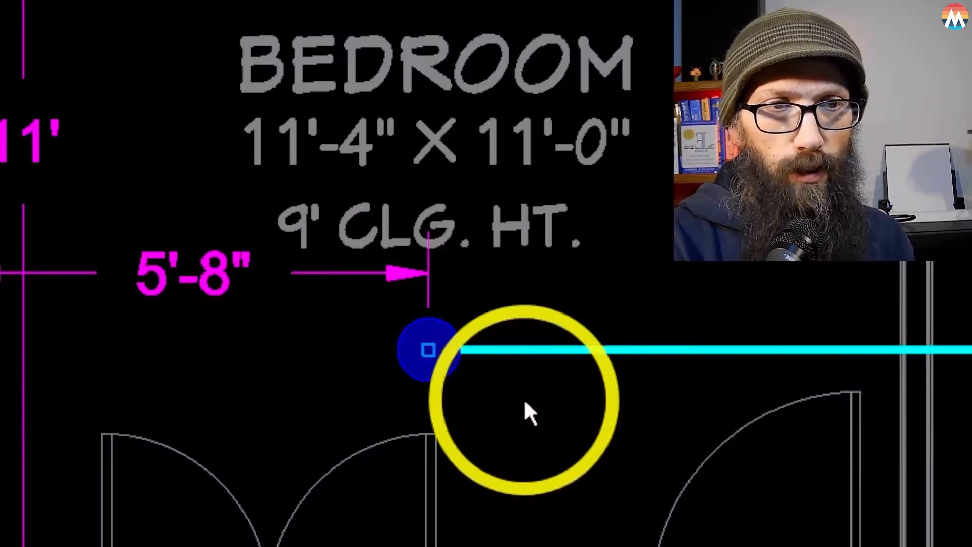
- Stretch the upper-left bedroom's sprinkler, pipe end and dimension together 2'4" to the right, using a crossing selection and ortho mode
left_click(514, 304)
left_click(361, 402)
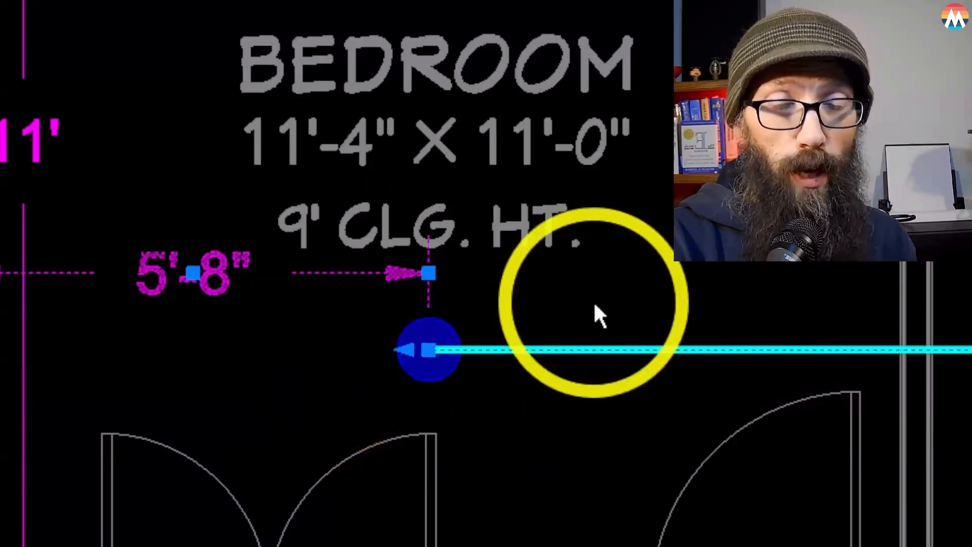
left_click(506, 295)
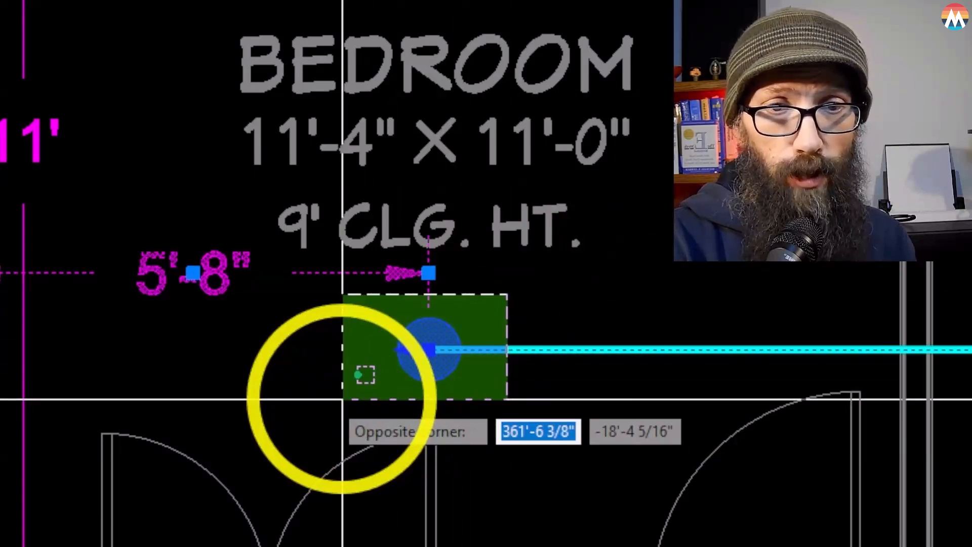
left_click(342, 398)
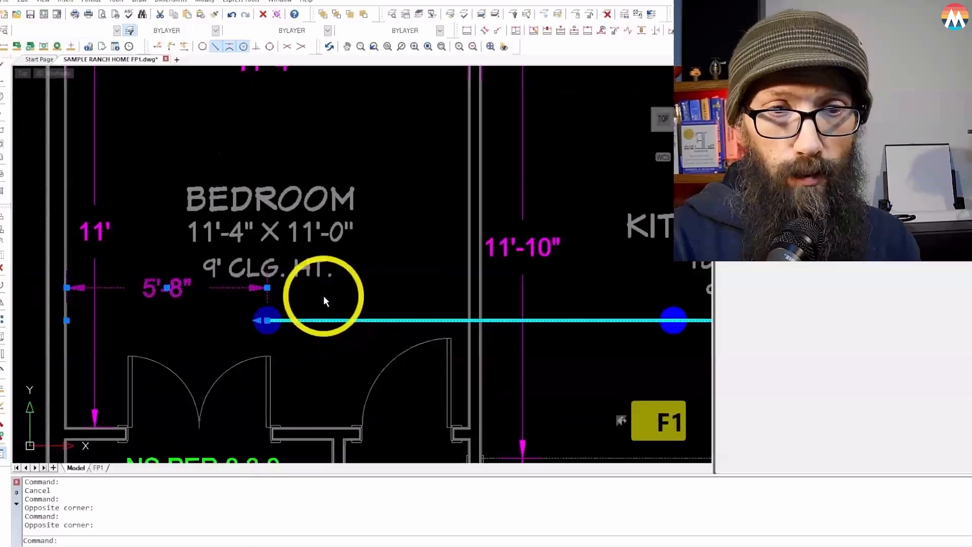
scroll(319, 318, "up", 3)
scroll(409, 287, "down", 3)
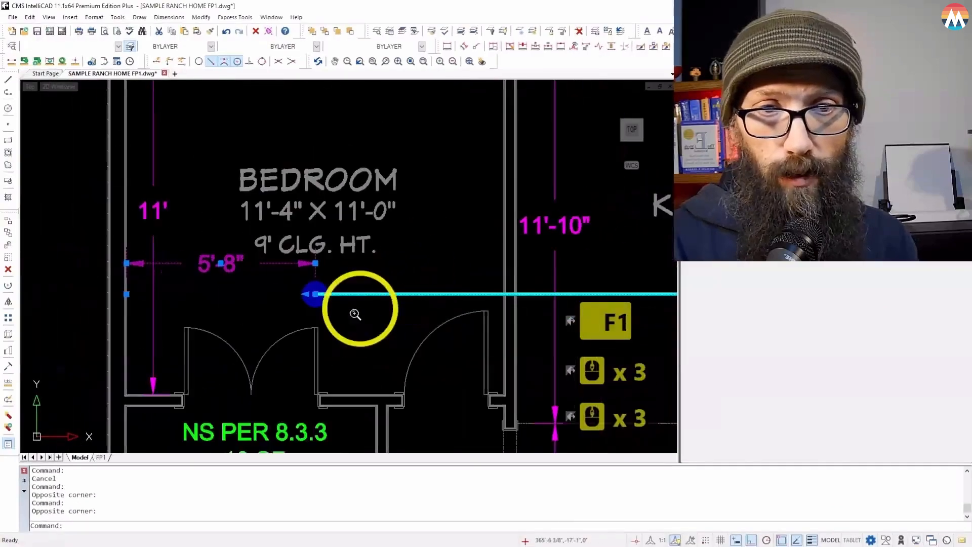
scroll(392, 289, "up", 6)
scroll(429, 305, "down", 3)
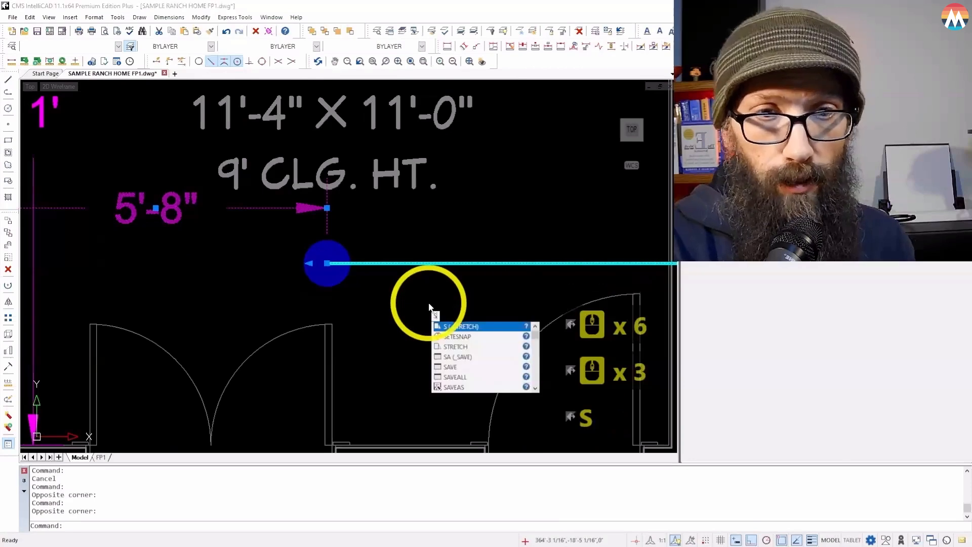
left_click(460, 328)
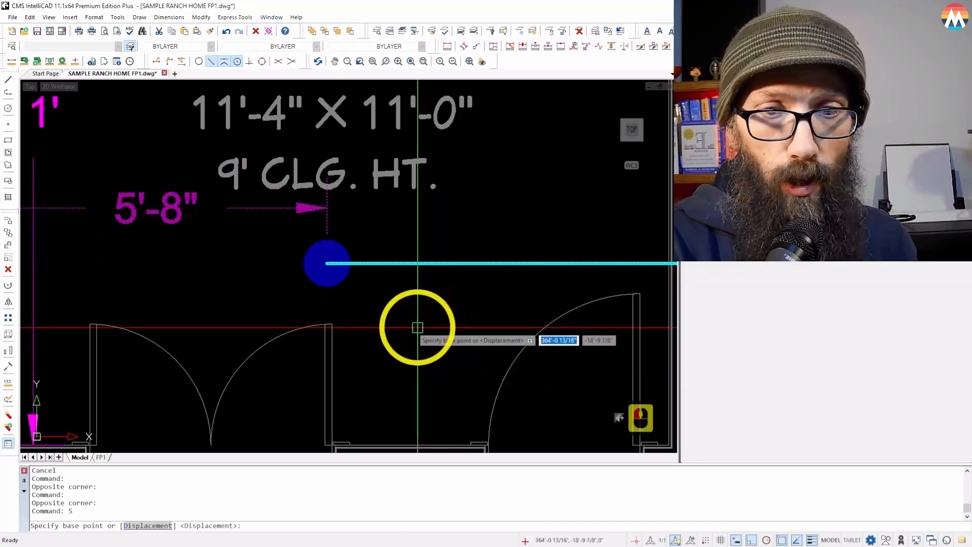
left_click(383, 315)
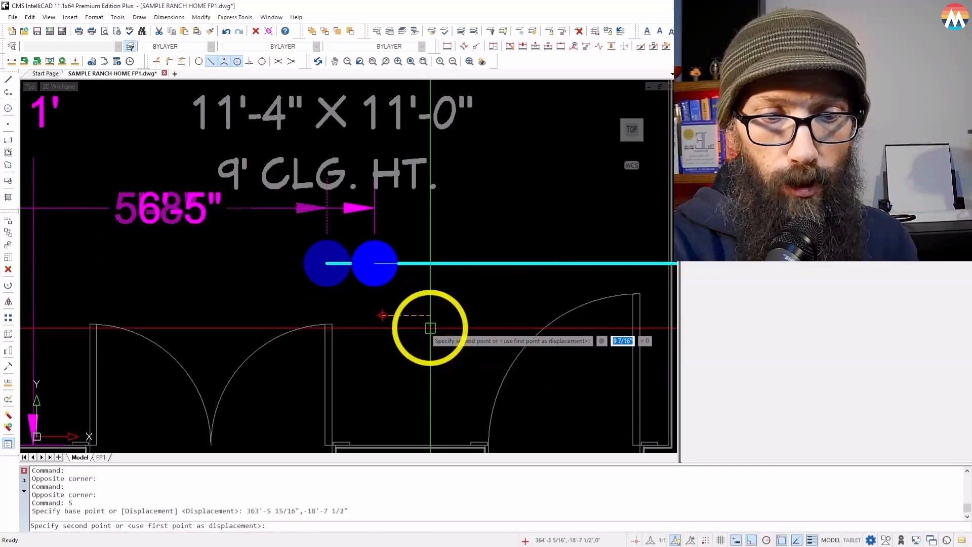
key("F8")
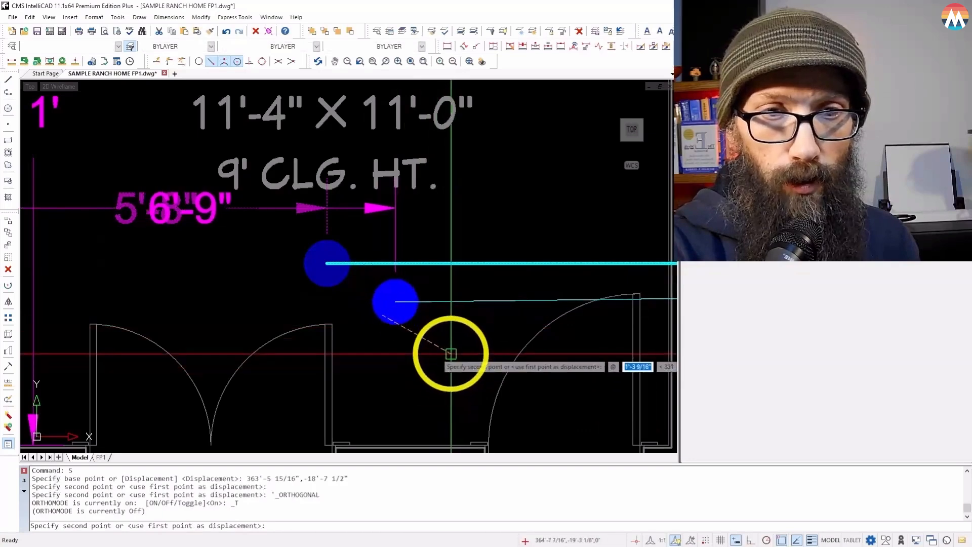
key("F8")
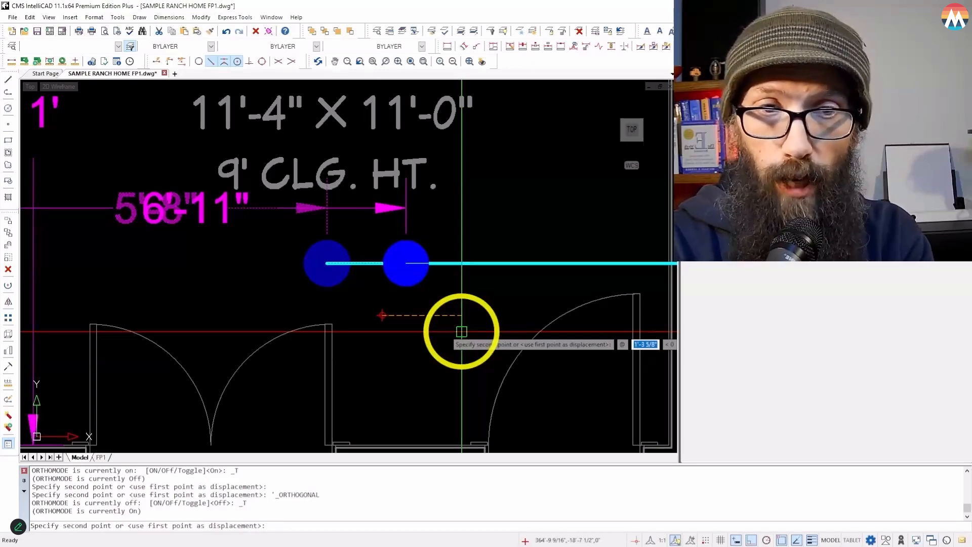
type("2'")
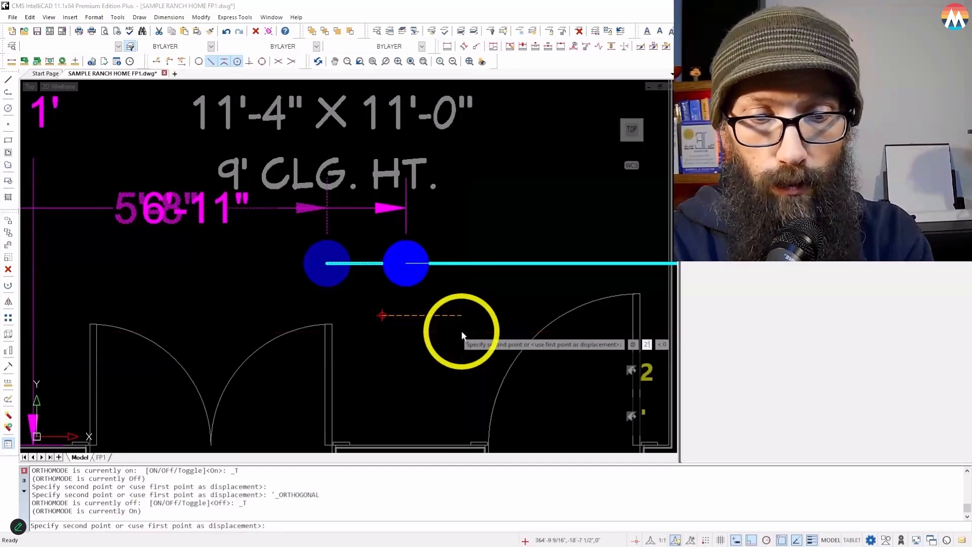
type("4\"")
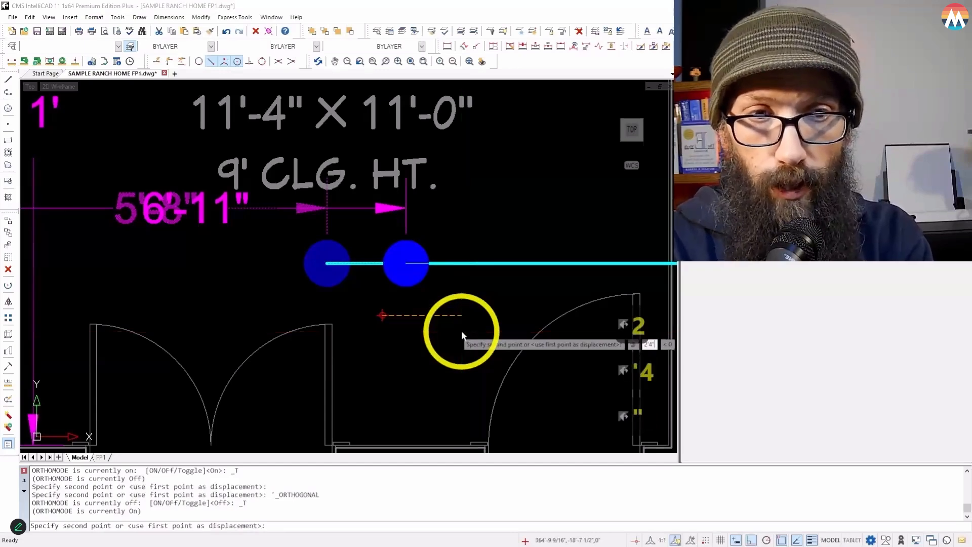
key("Return")
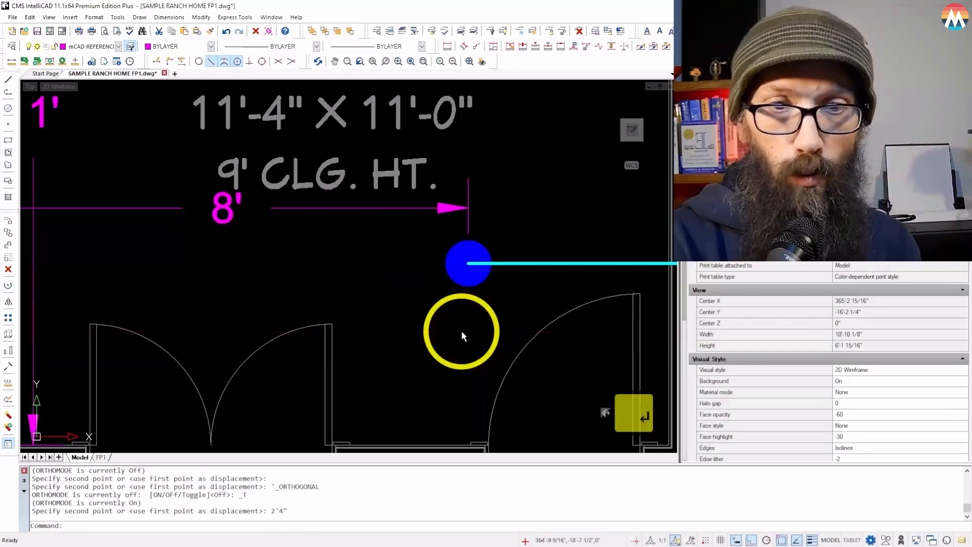
- Examine the two horizontal pipe runs across the house, from the left bedrooms to the closet and trayed-ceiling bedroom
scroll(399, 305, "down", 4)
scroll(400, 305, "down", 3)
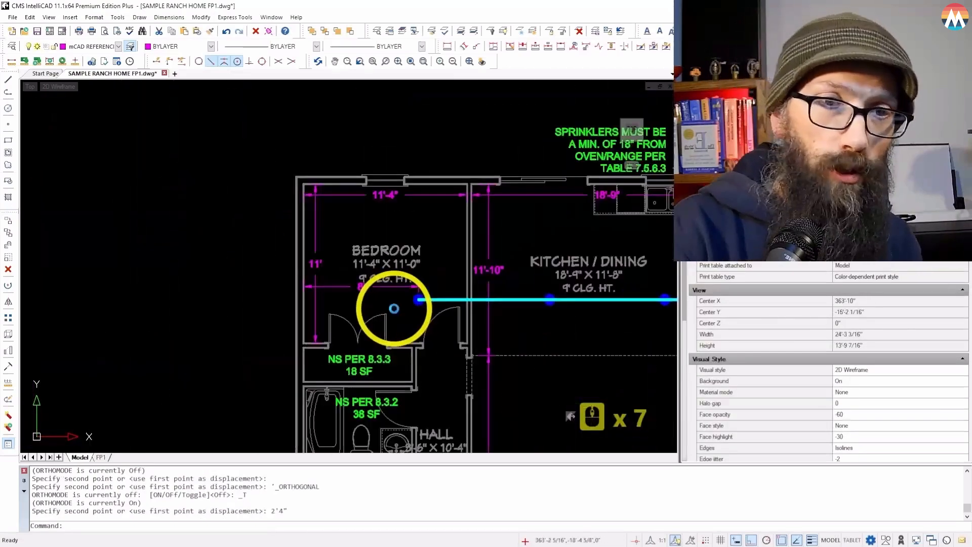
scroll(319, 264, "down", 2)
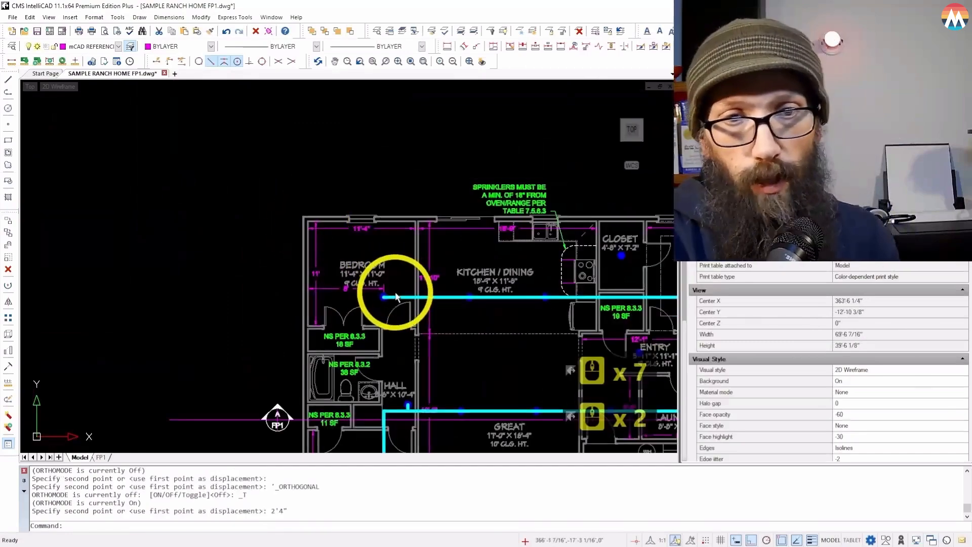
scroll(386, 272, "down", 2)
scroll(412, 304, "up", 3)
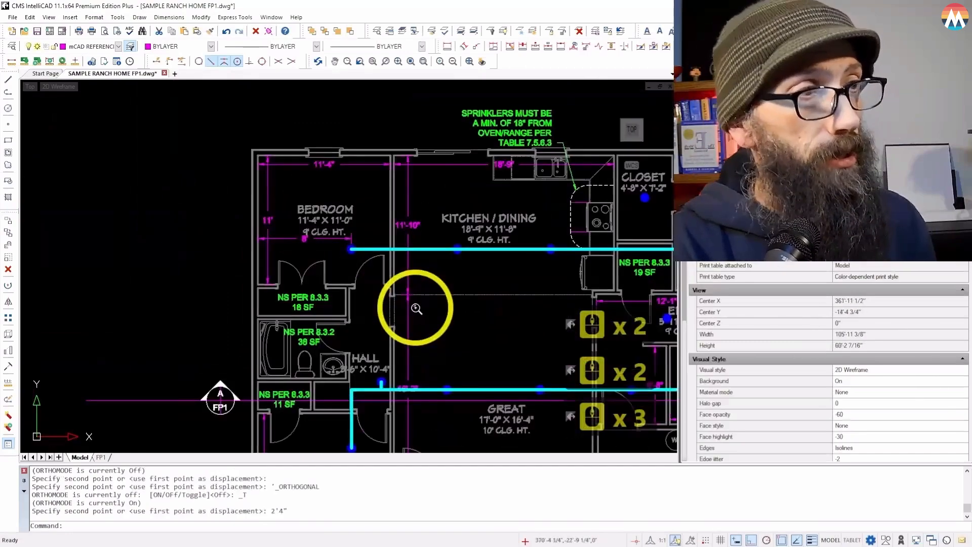
scroll(268, 167, "down", 2)
scroll(293, 224, "down", 3)
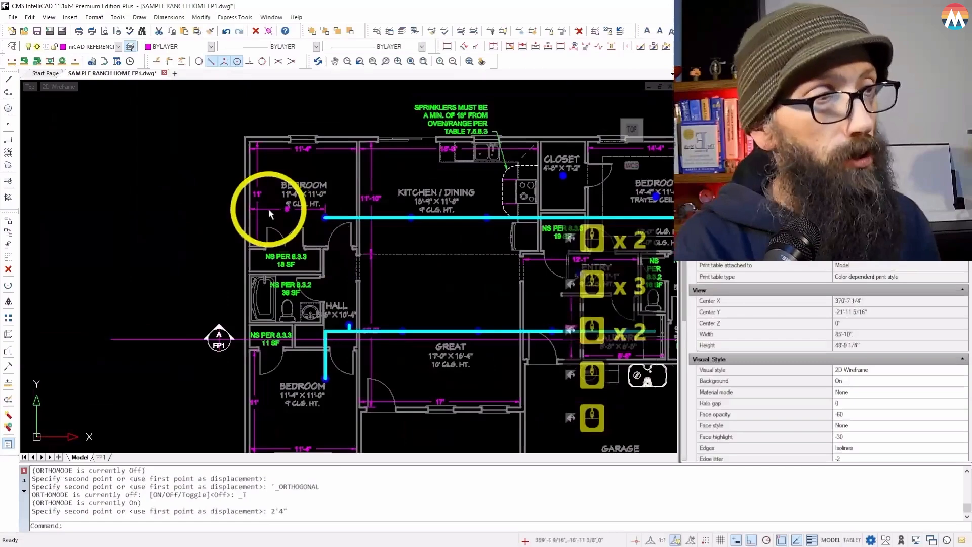
scroll(354, 269, "up", 3)
scroll(354, 270, "up", 2)
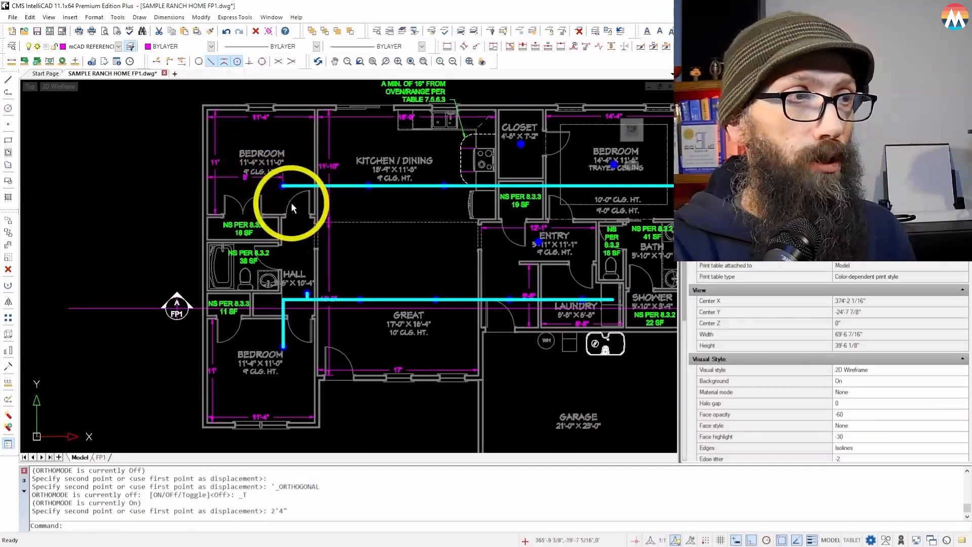
scroll(72, 277, "down", 2)
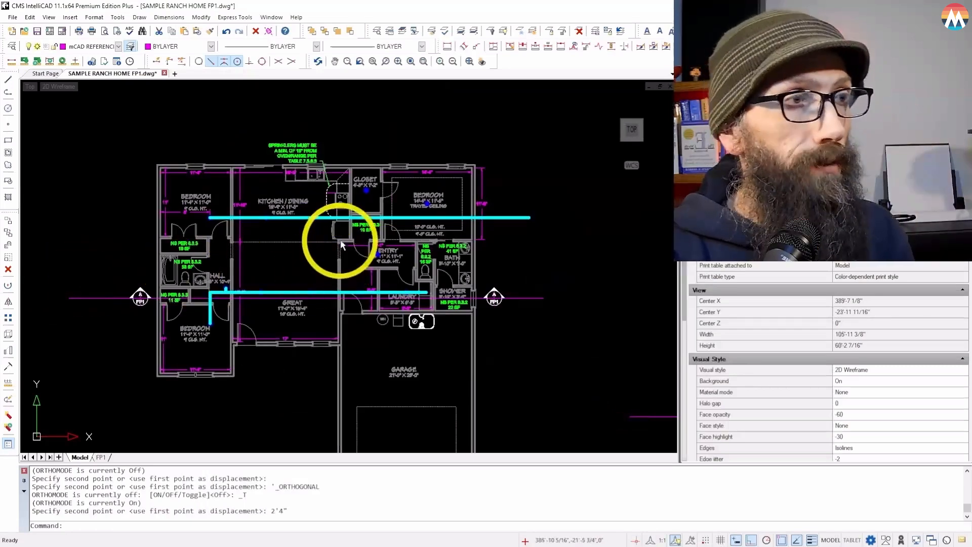
scroll(365, 223, "up", 2)
scroll(379, 207, "down", 2)
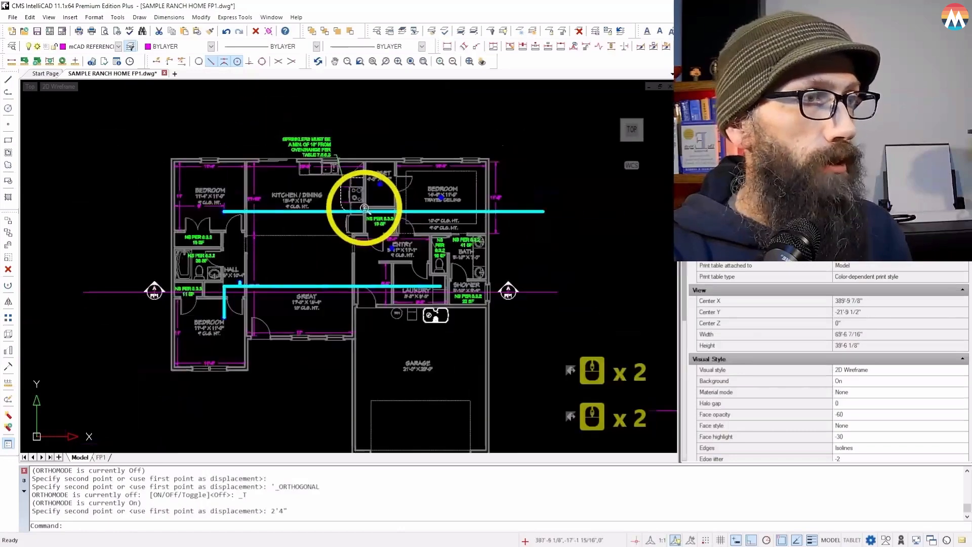
scroll(485, 189, "up", 3)
scroll(484, 188, "up", 2)
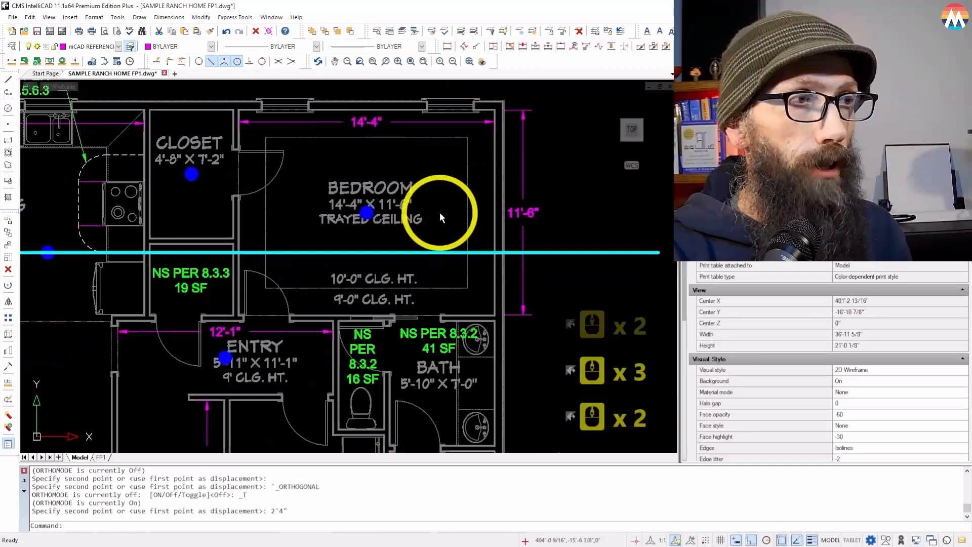
- Examine the trayed-ceiling bedroom's tray outline, walls, sprinkler and pipe run, and its surroundings at the closet, entry and bath
scroll(289, 197, "down", 1)
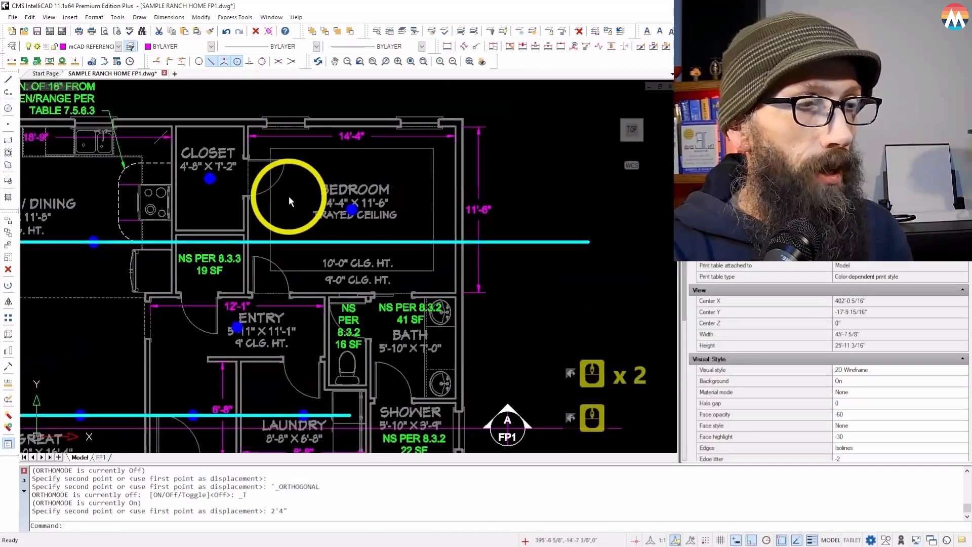
scroll(252, 202, "up", 1)
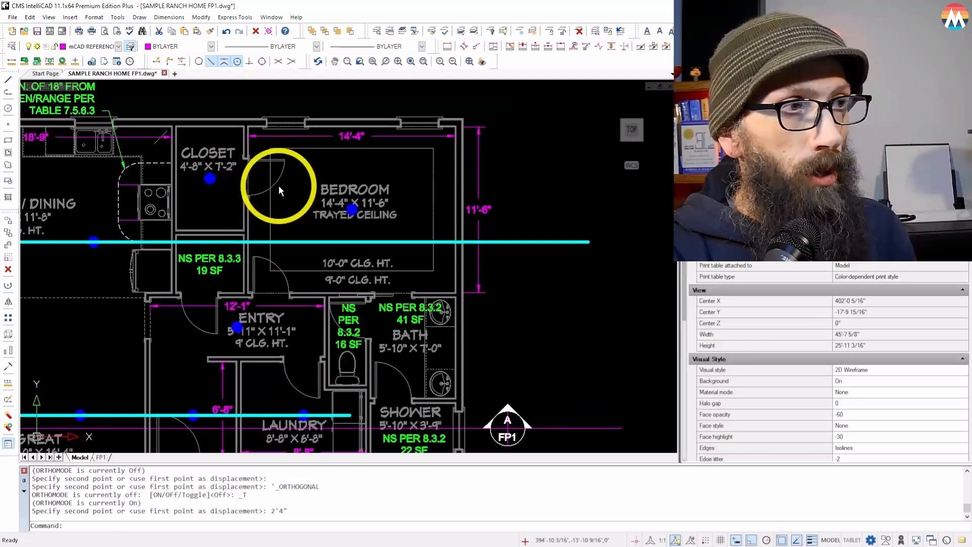
scroll(299, 205, "up", 5)
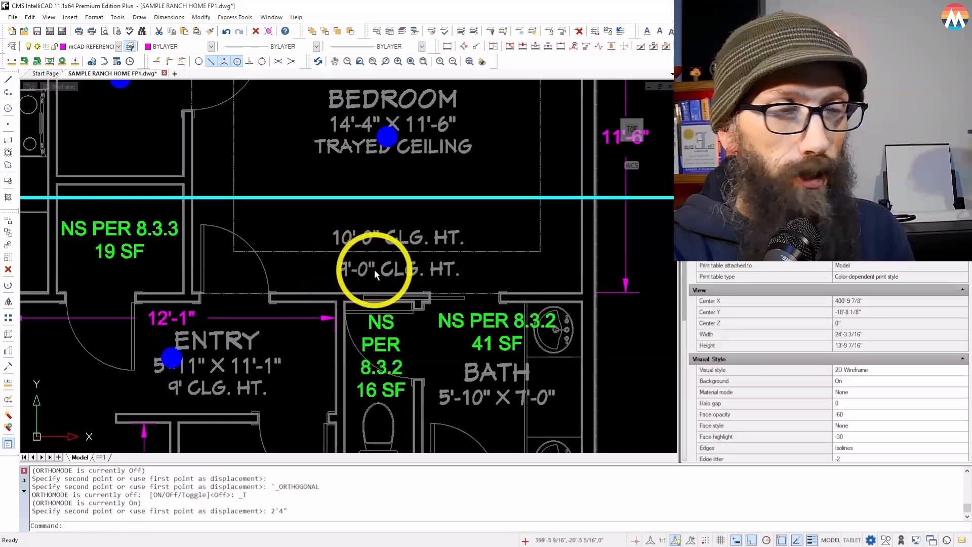
scroll(212, 299, "down", 2)
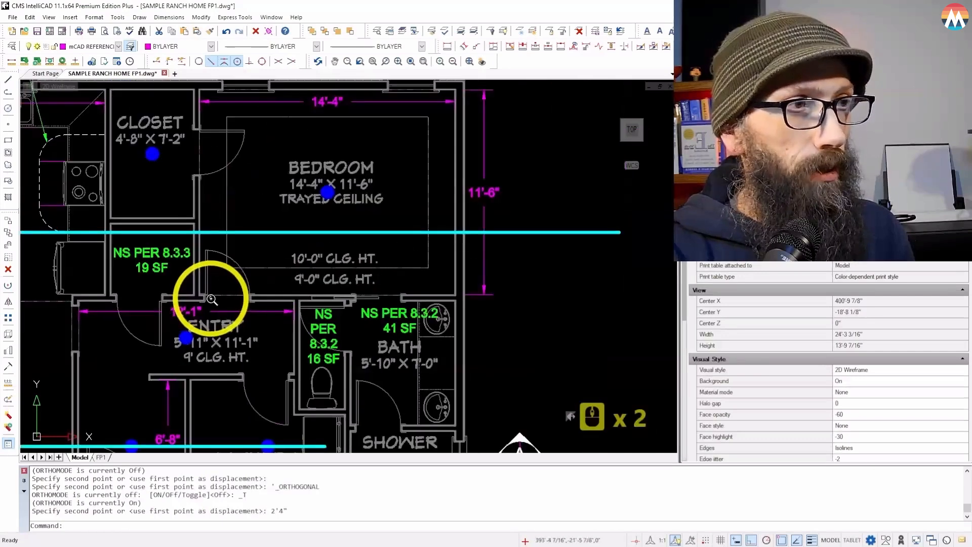
scroll(239, 297, "down", 3)
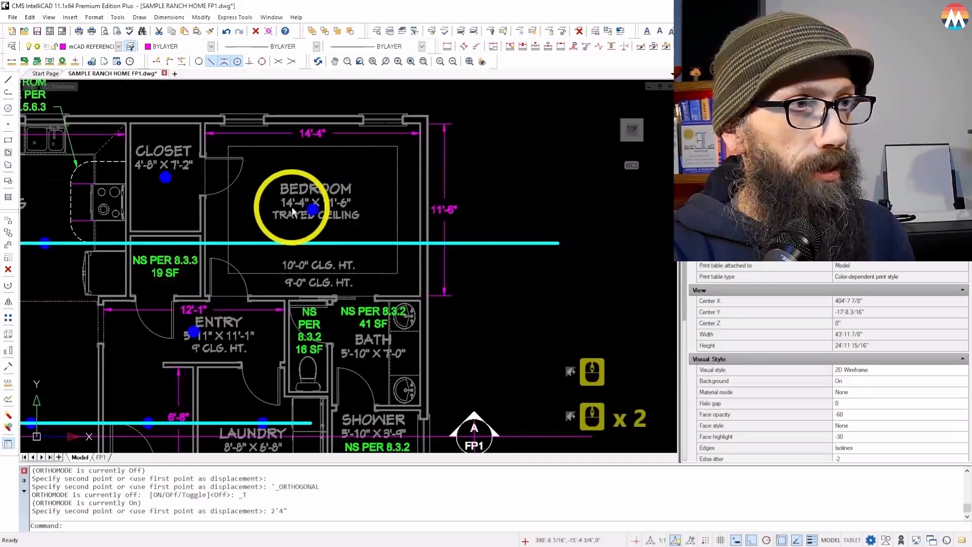
scroll(304, 234, "up", 2)
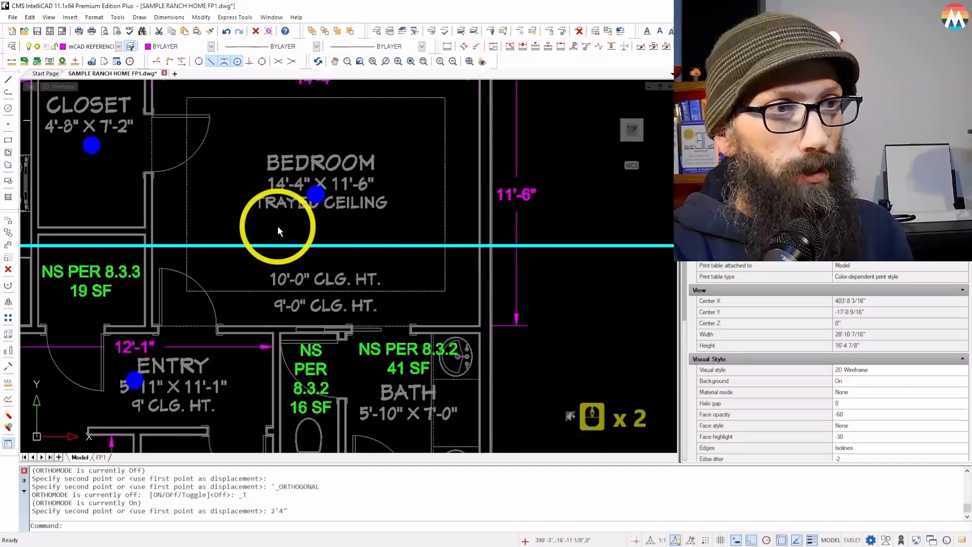
scroll(278, 226, "down", 1)
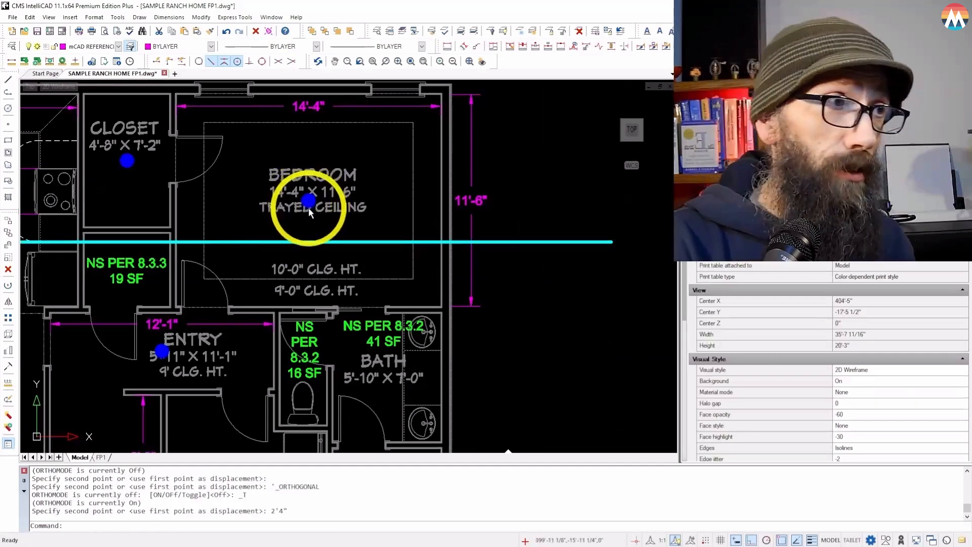
scroll(308, 207, "down", 3)
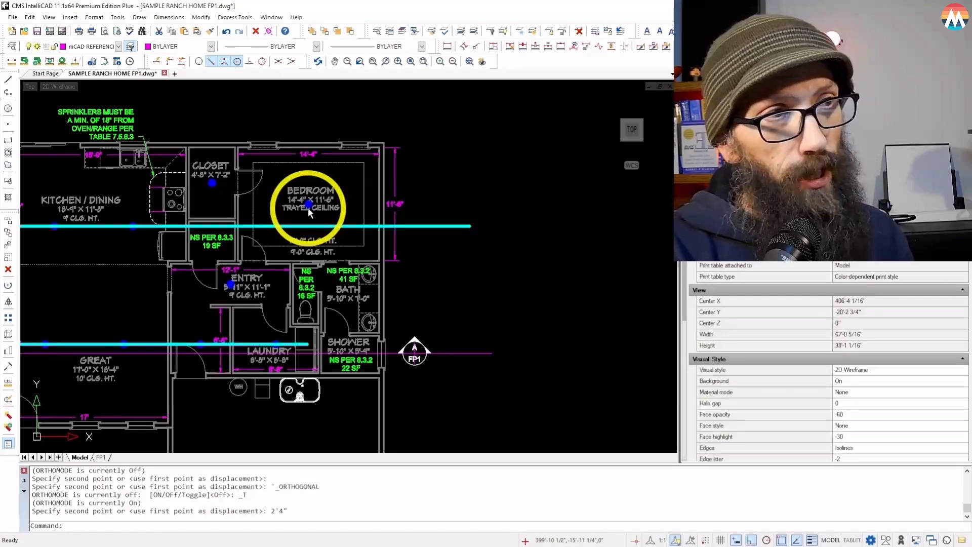
scroll(308, 209, "up", 1)
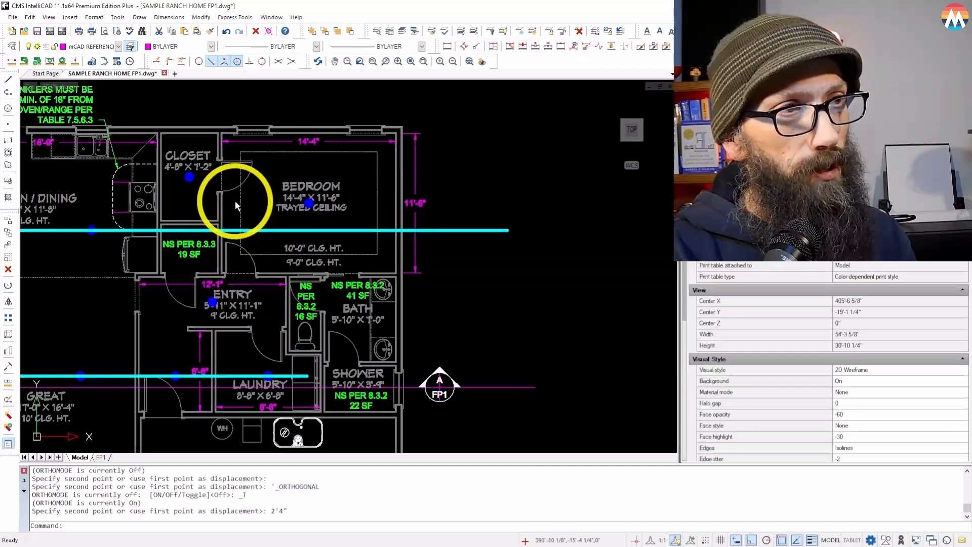
scroll(242, 200, "up", 2)
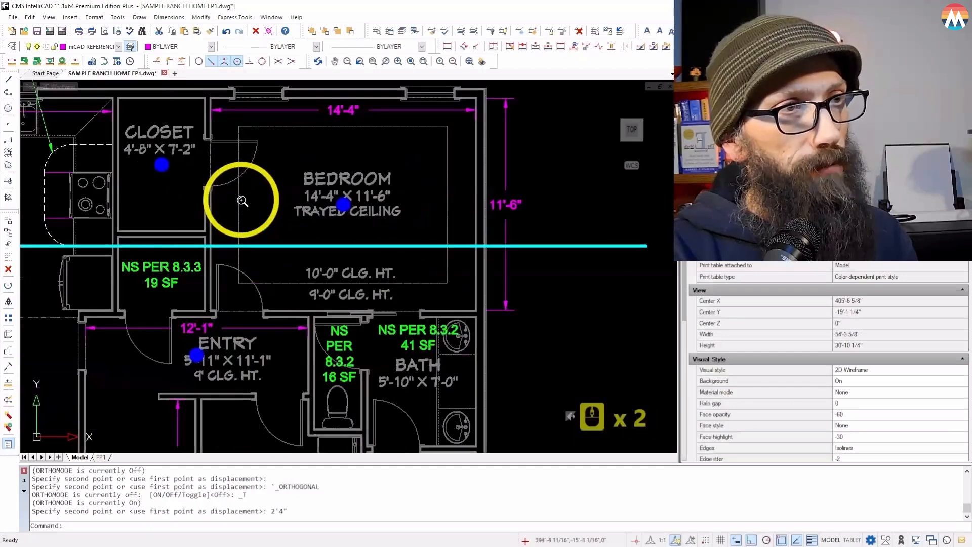
scroll(242, 200, "up", 2)
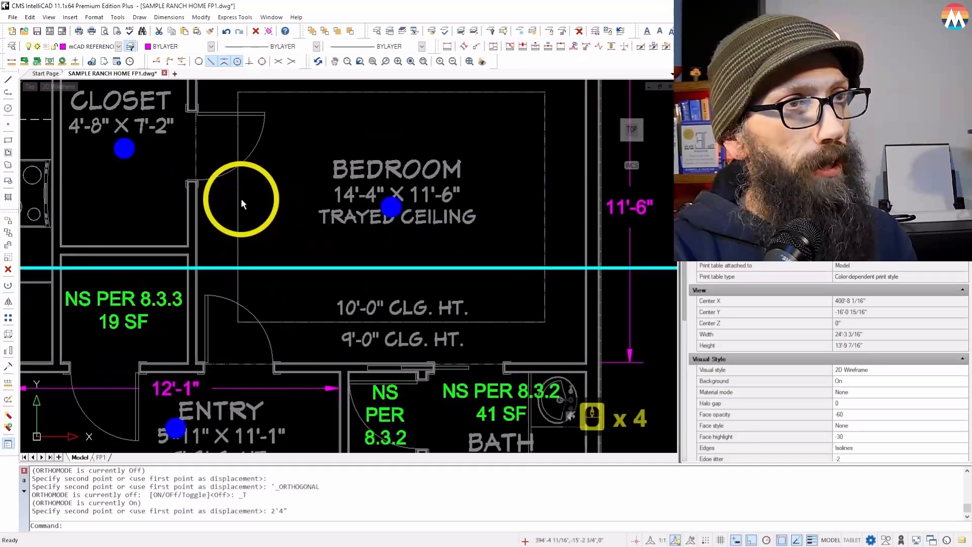
scroll(241, 200, "down", 1)
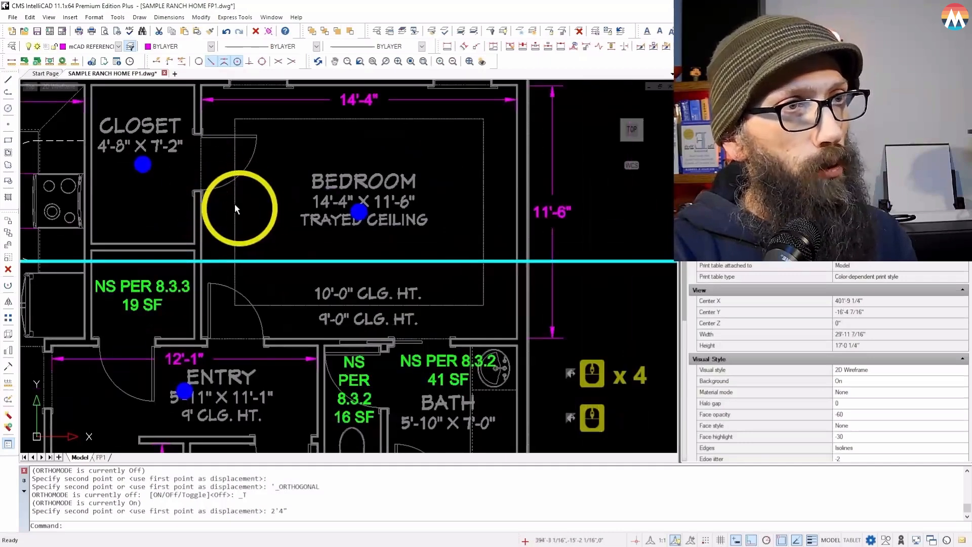
scroll(217, 190, "up", 3)
scroll(195, 249, "down", 1)
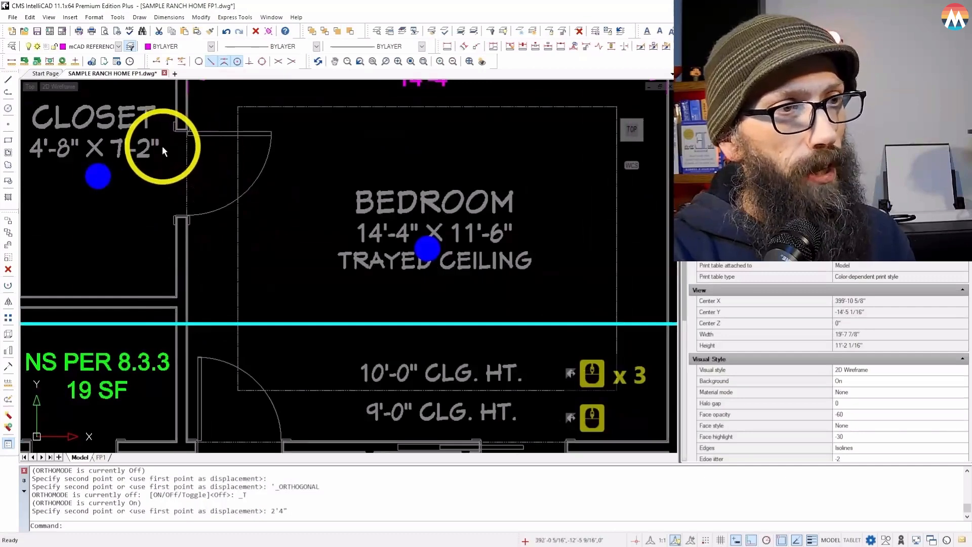
- Draw a diagonal helper line from the ceiling tray's left edge to the bedroom's left wall, ending with a Nearest snap
left_click(7, 80)
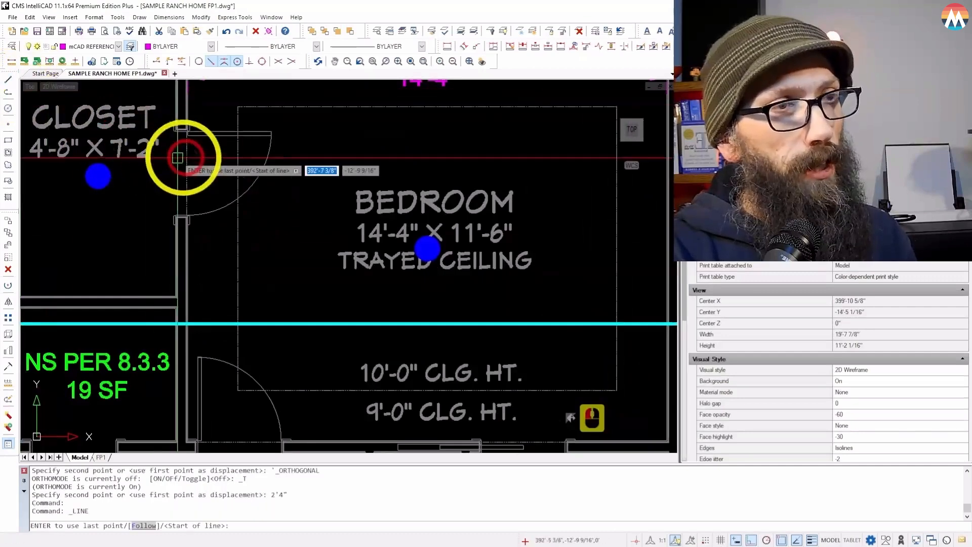
scroll(177, 157, "up", 2)
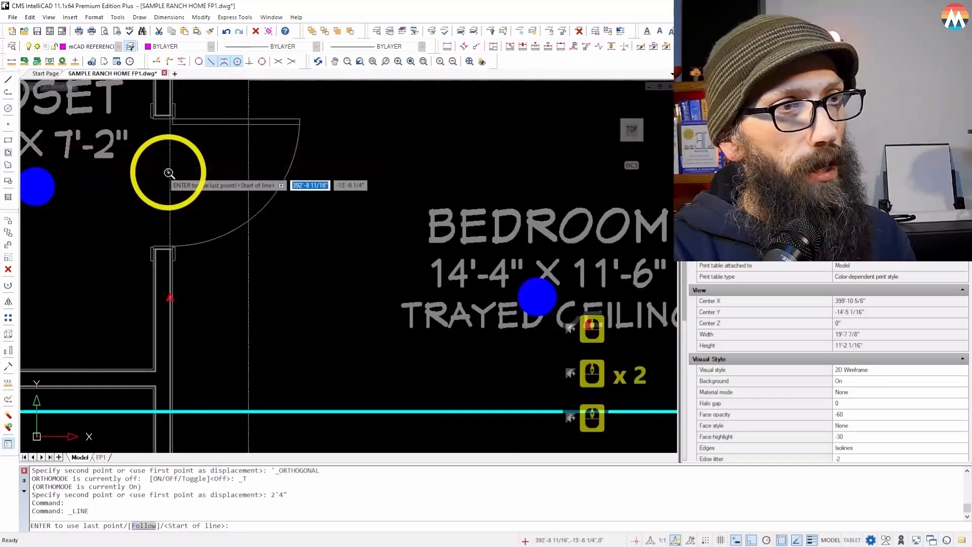
scroll(172, 173, "down", 2)
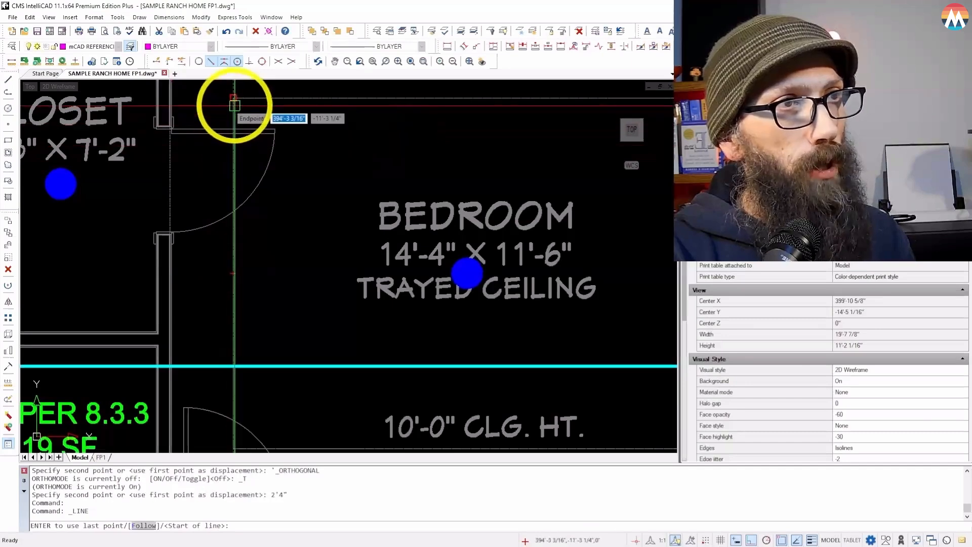
left_click(231, 278)
scroll(188, 282, "up", 2)
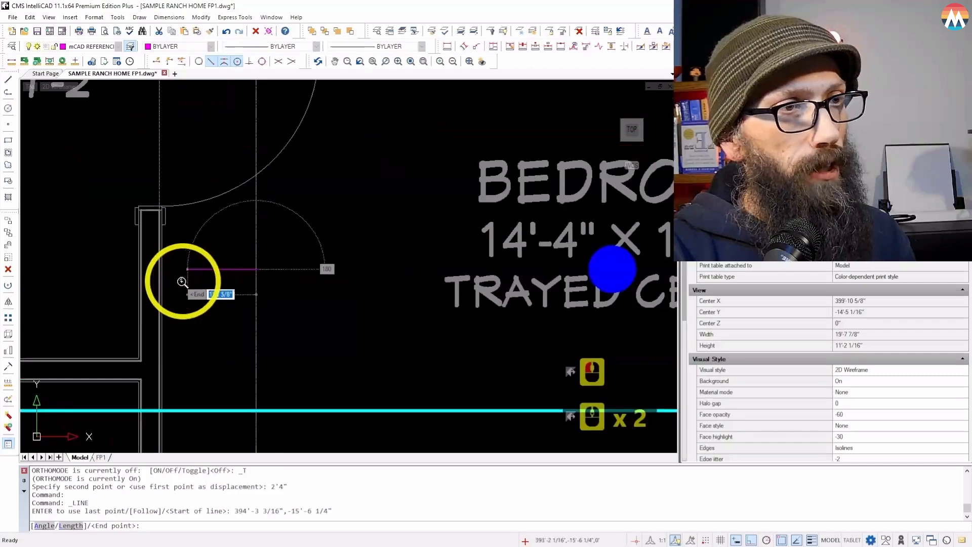
scroll(188, 282, "up", 2)
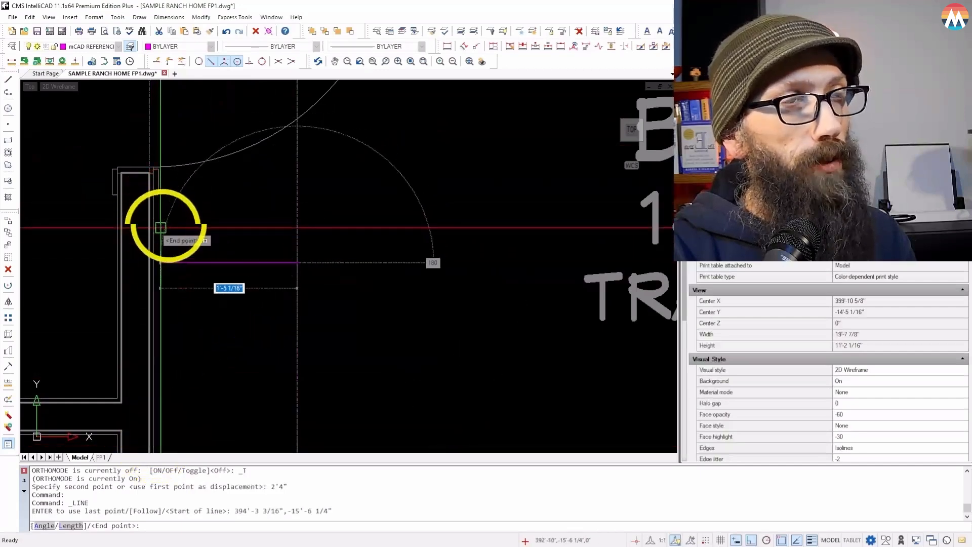
left_click(200, 64)
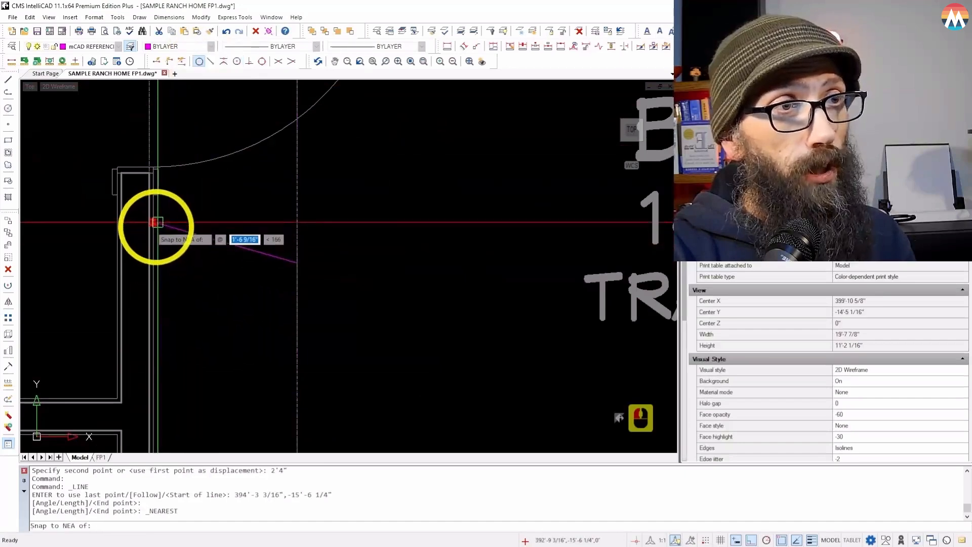
left_click(156, 350)
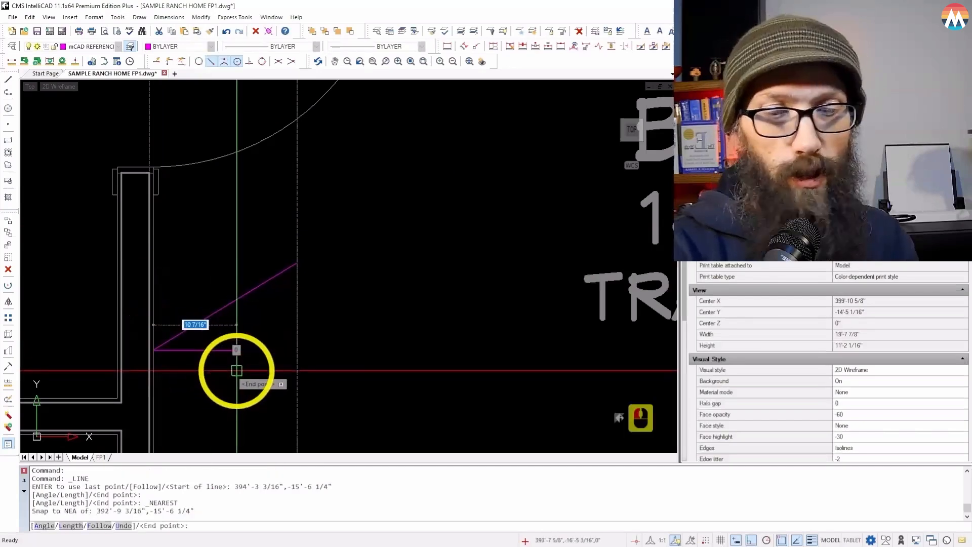
key("Escape")
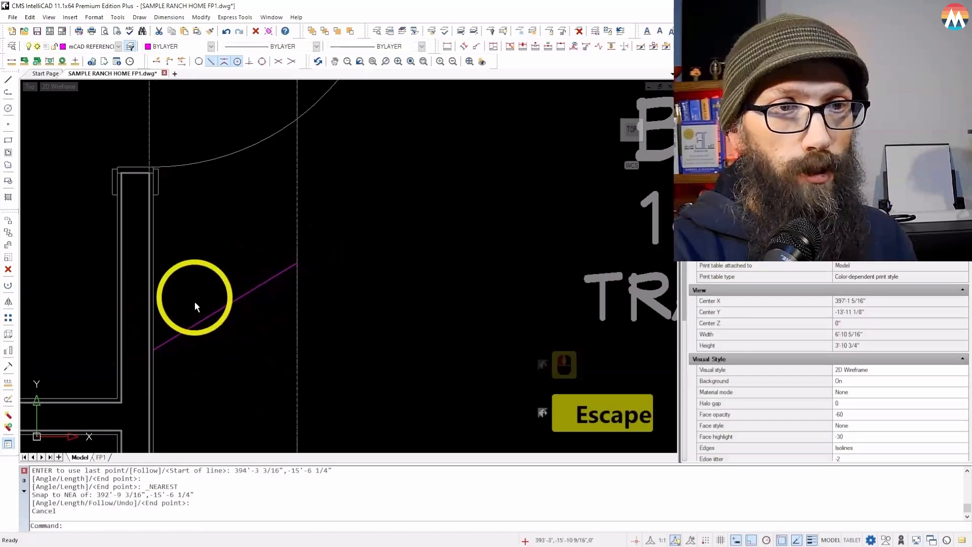
- Draw a vertical line about 11' long from the diagonal helper line's midpoint up past the bedroom's top exterior wall
left_click(8, 82)
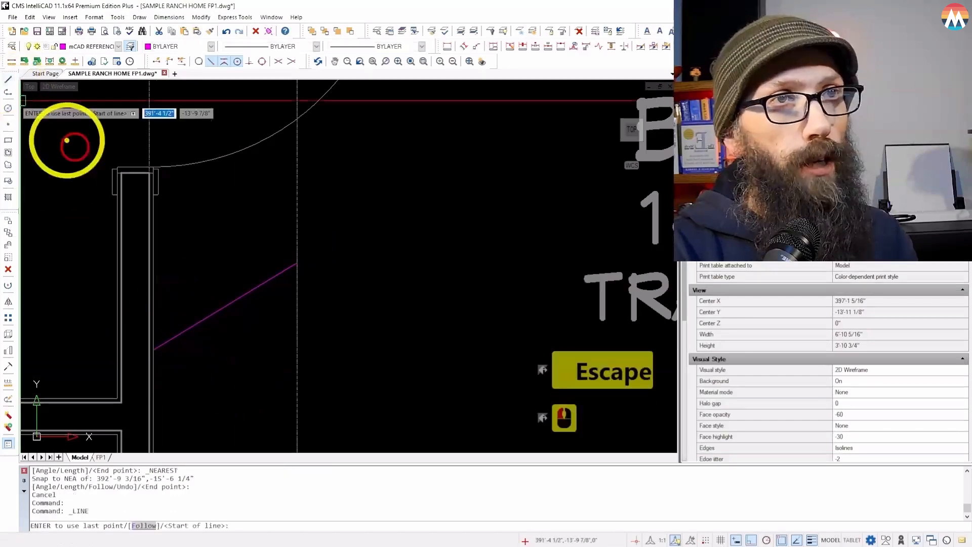
left_click(234, 303)
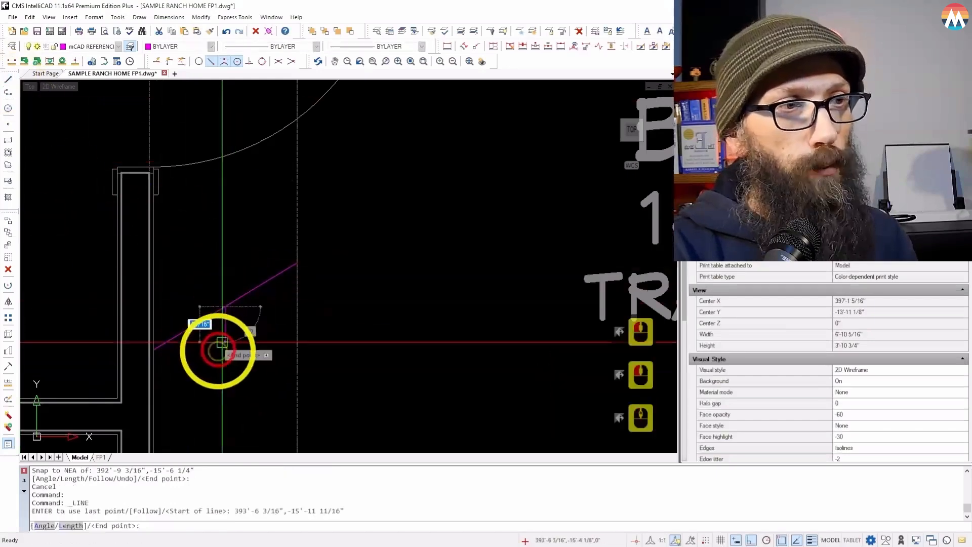
scroll(203, 365, "down", 6)
scroll(177, 336, "up", 2)
scroll(177, 335, "down", 1)
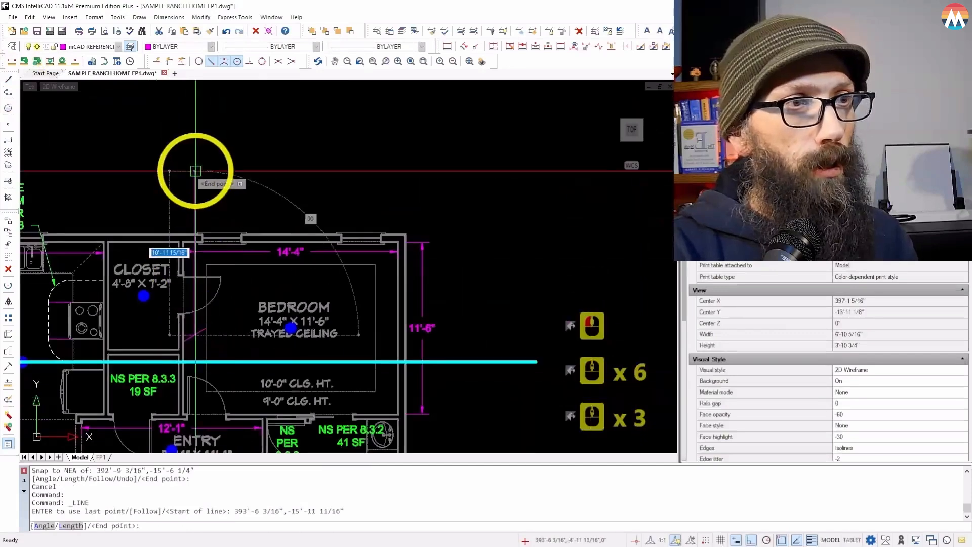
left_click(196, 163)
key("Escape")
- Erase the diagonal helper line between the ceiling tray and the bedroom's left wall
scroll(199, 310, "up", 3)
scroll(199, 306, "up", 6)
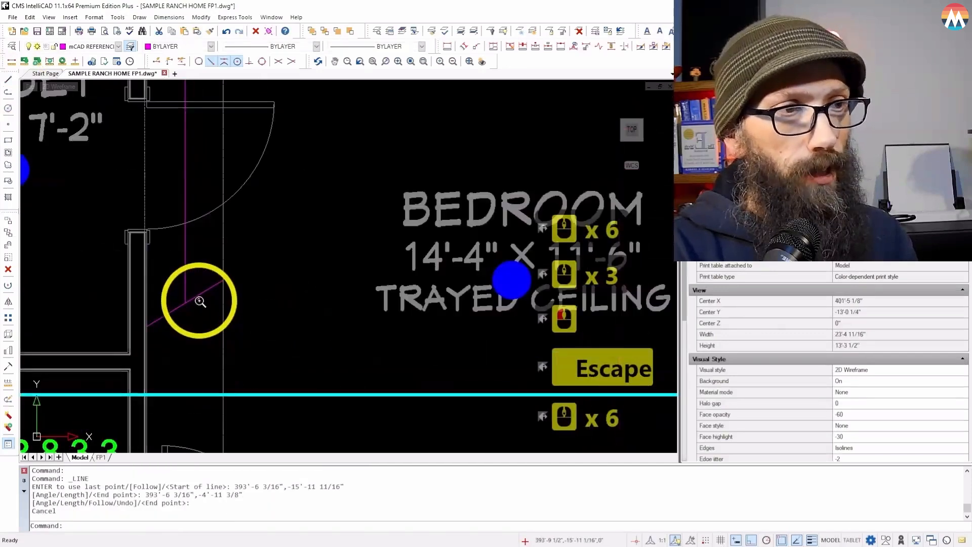
left_click(198, 299)
left_click(201, 286)
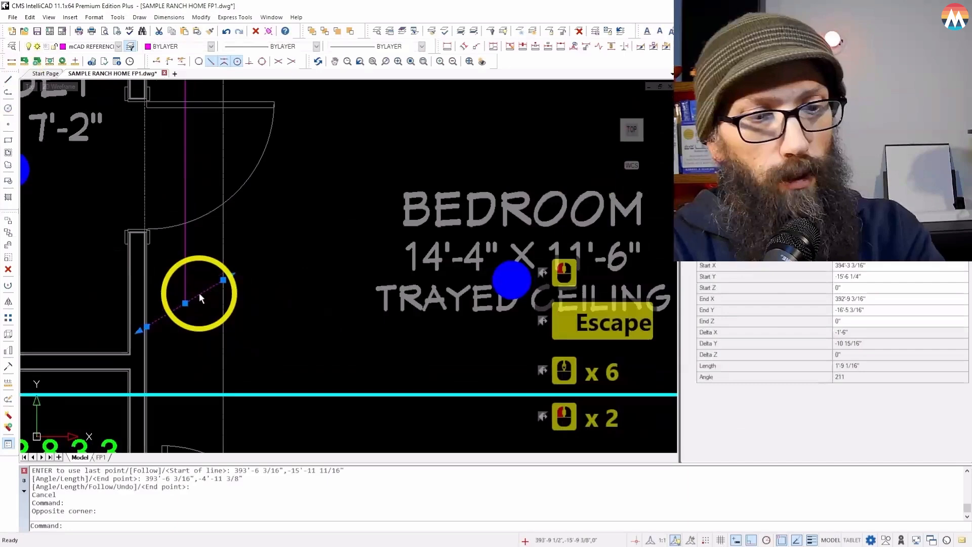
key("Delete")
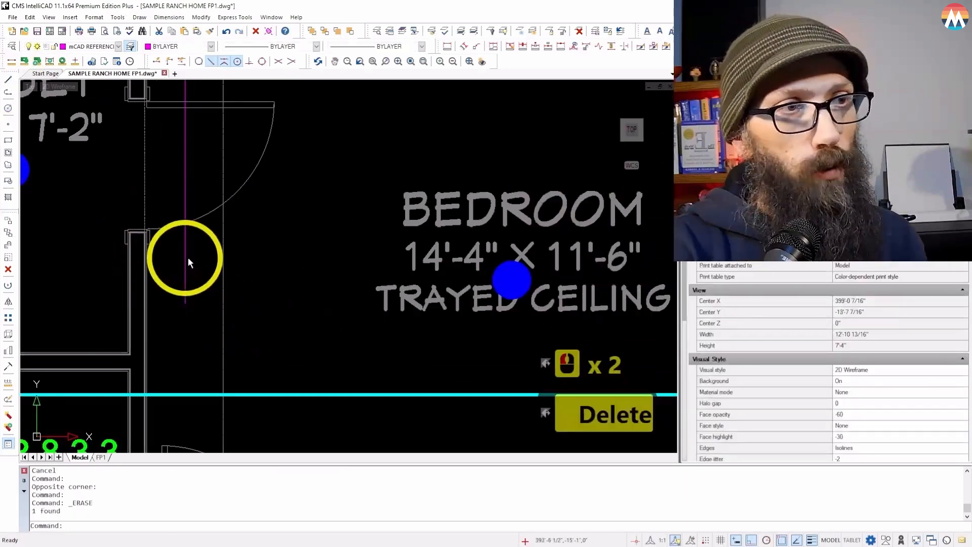
- Draw a diagonal helper line from the ceiling tray's upper-right corner to the bedroom's upper-right inside wall corner
scroll(225, 260, "down", 3)
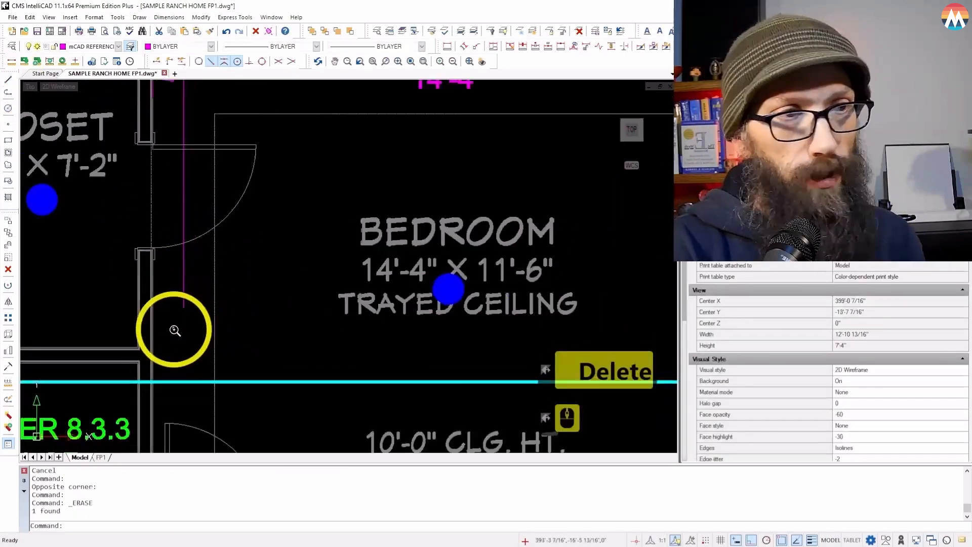
scroll(187, 263, "down", 3)
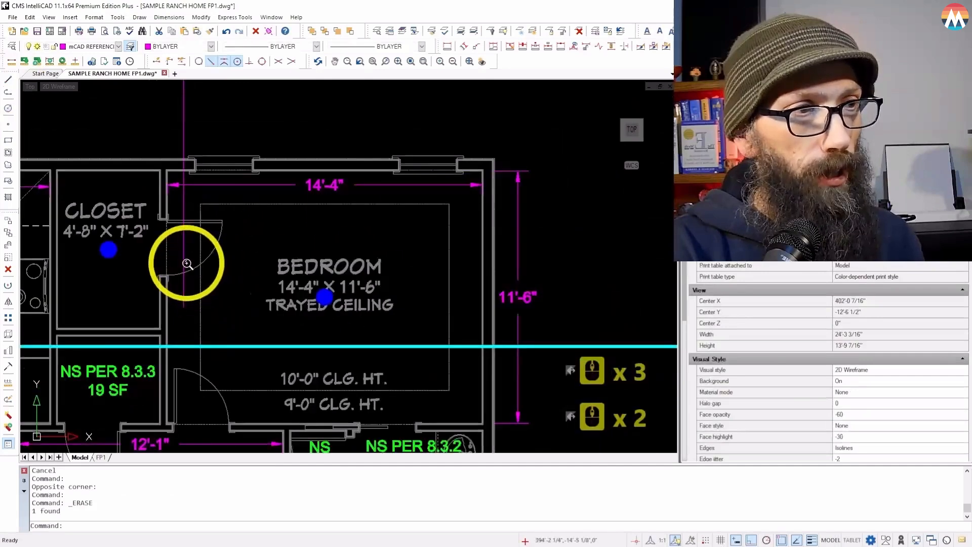
scroll(204, 327, "down", 3)
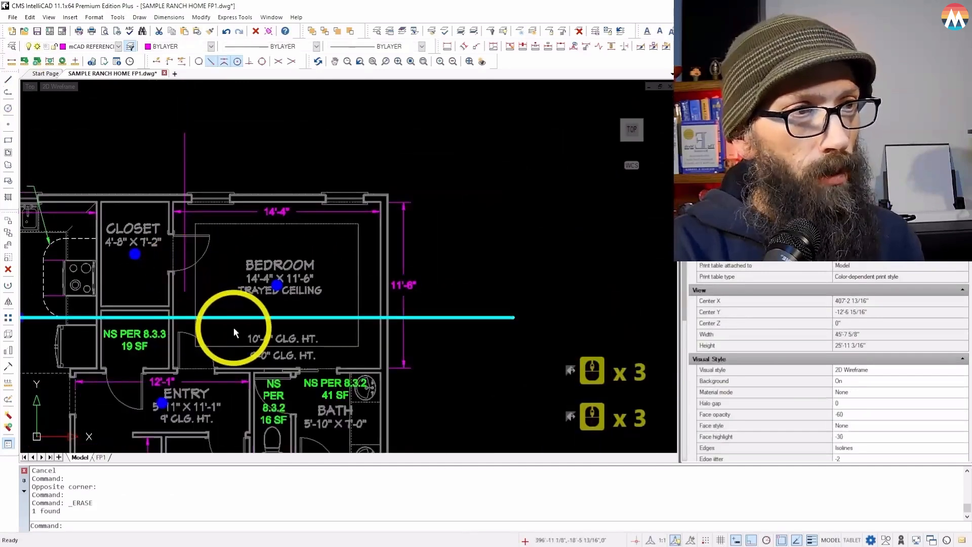
scroll(393, 287, "up", 6)
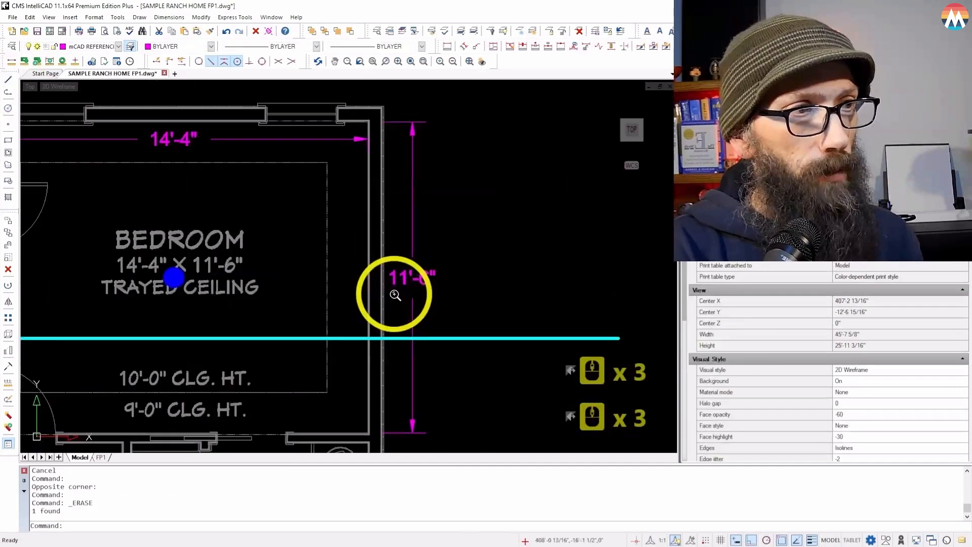
left_click(9, 83)
left_click(285, 107)
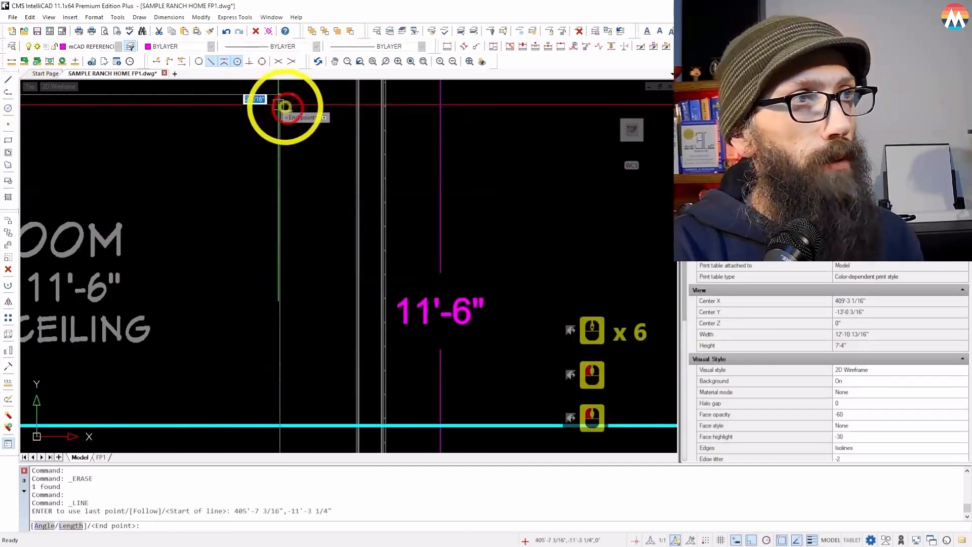
scroll(282, 210, "down", 3)
scroll(297, 141, "up", 4)
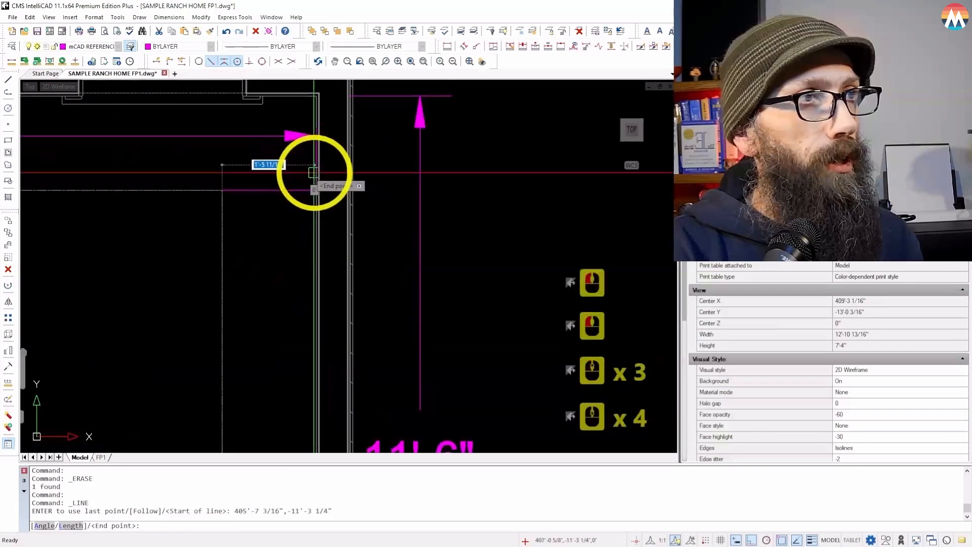
left_click(313, 172)
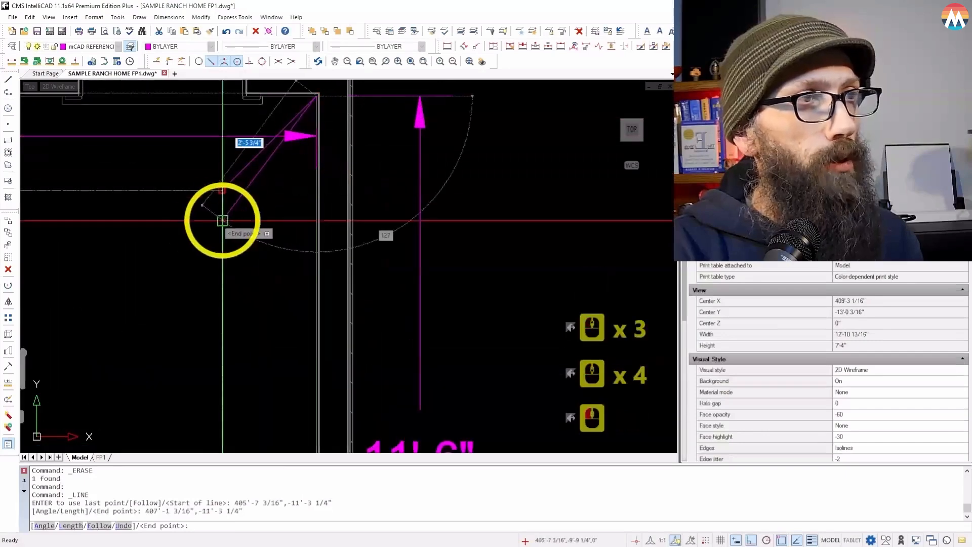
key("Escape")
- Draw a vertical line about 9'-3" long from the diagonal helper line's midpoint down between the ceiling tray and the bedroom's right wall
left_click(8, 81)
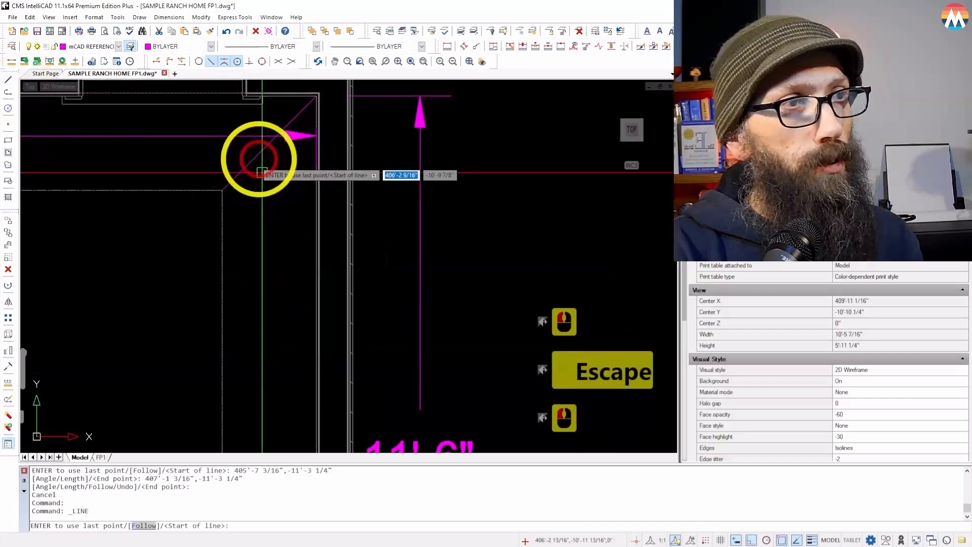
left_click(267, 160)
scroll(267, 152, "down", 5)
scroll(267, 152, "down", 8)
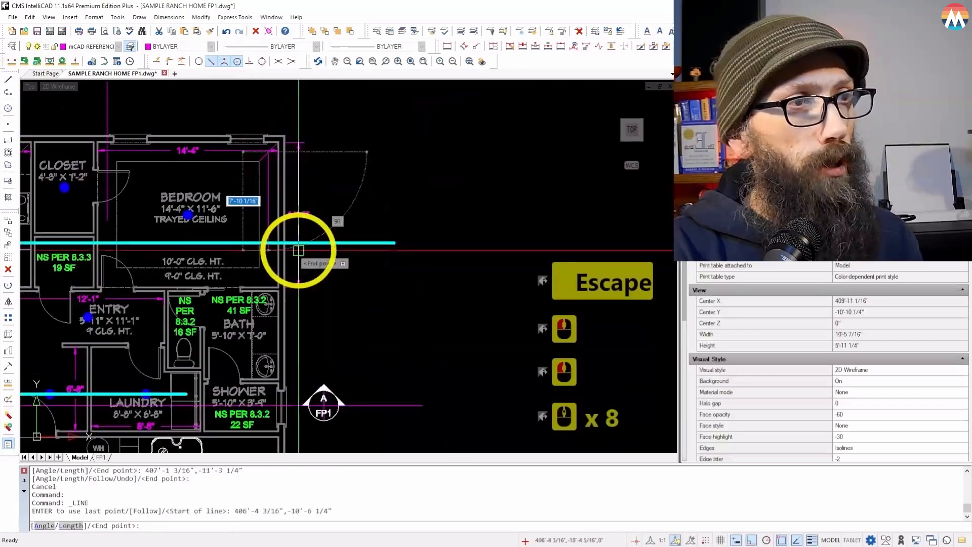
scroll(278, 275, "up", 3)
left_click(245, 282)
key("Escape")
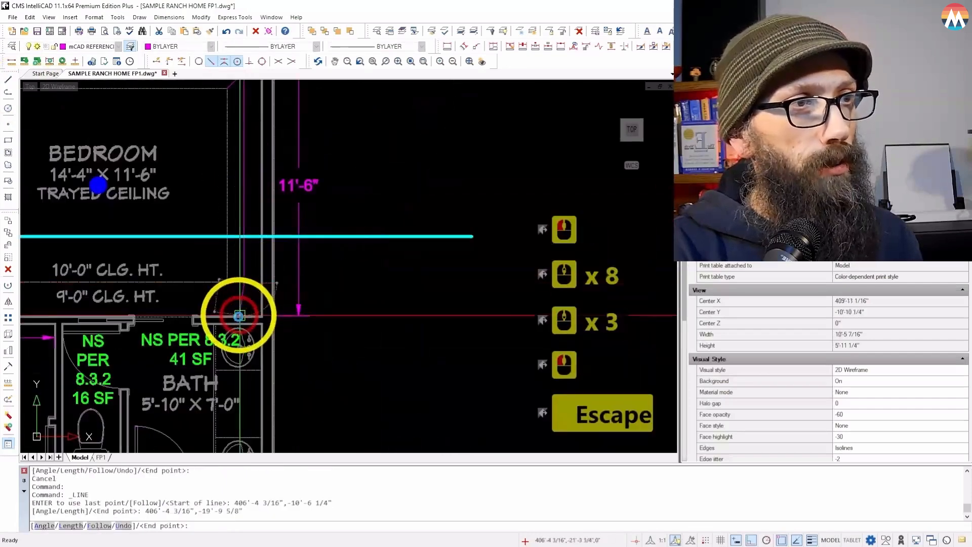
- Erase the diagonal helper line at the ceiling tray's upper-right corner
scroll(238, 254, "down", 3)
scroll(223, 179, "up", 4)
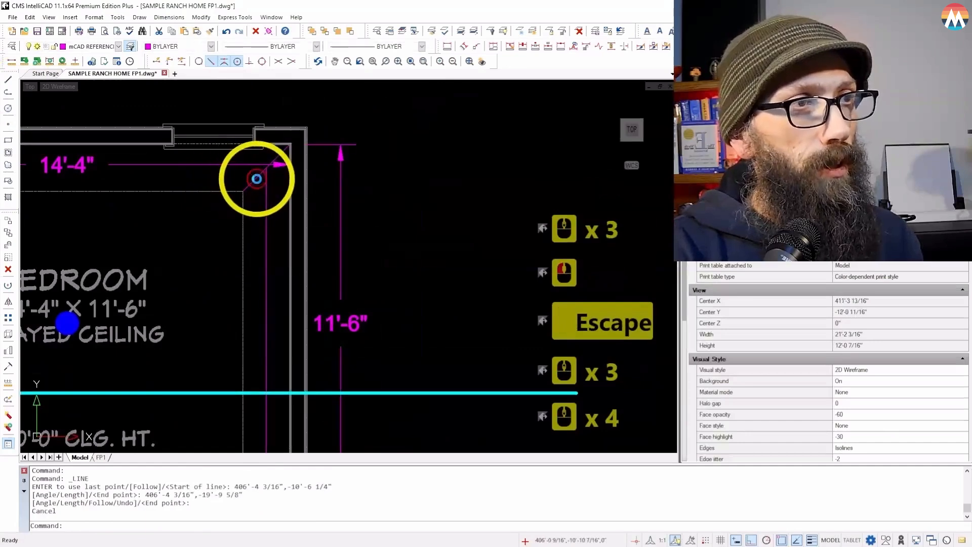
left_click(257, 180)
key("Delete")
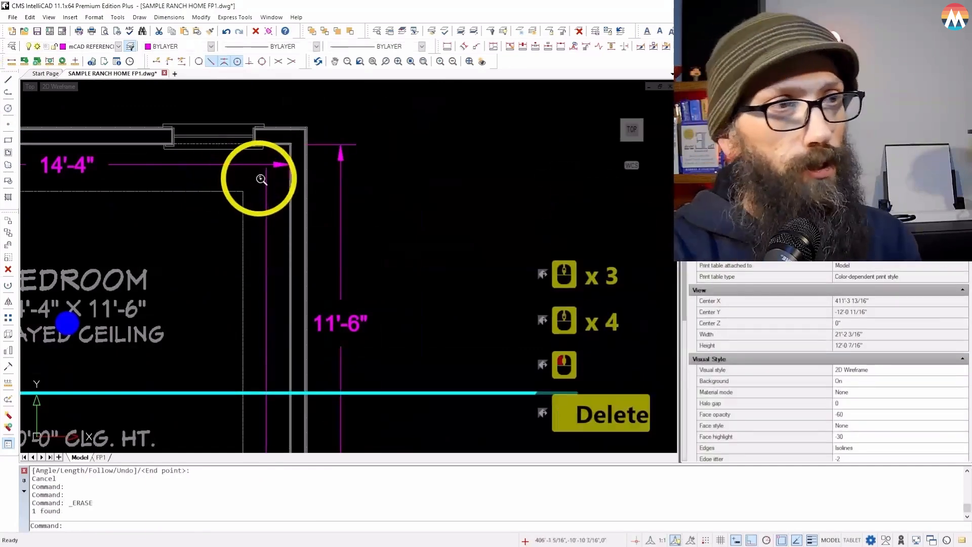
- Move the bedroom's pendent sprinkler horizontally onto the right vertical centerline with a Perpendicular snap
scroll(259, 179, "down", 3)
scroll(152, 246, "up", 2)
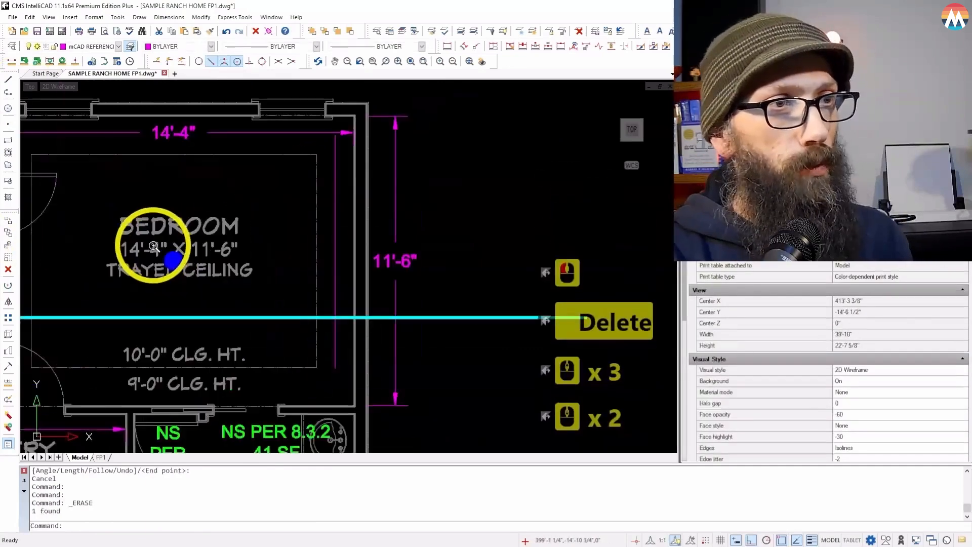
left_click(174, 262)
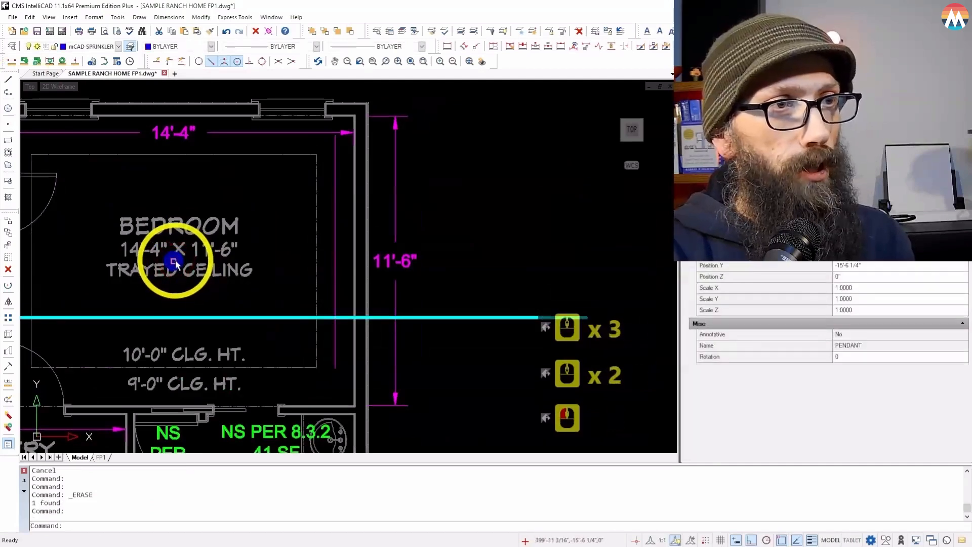
left_click(174, 262)
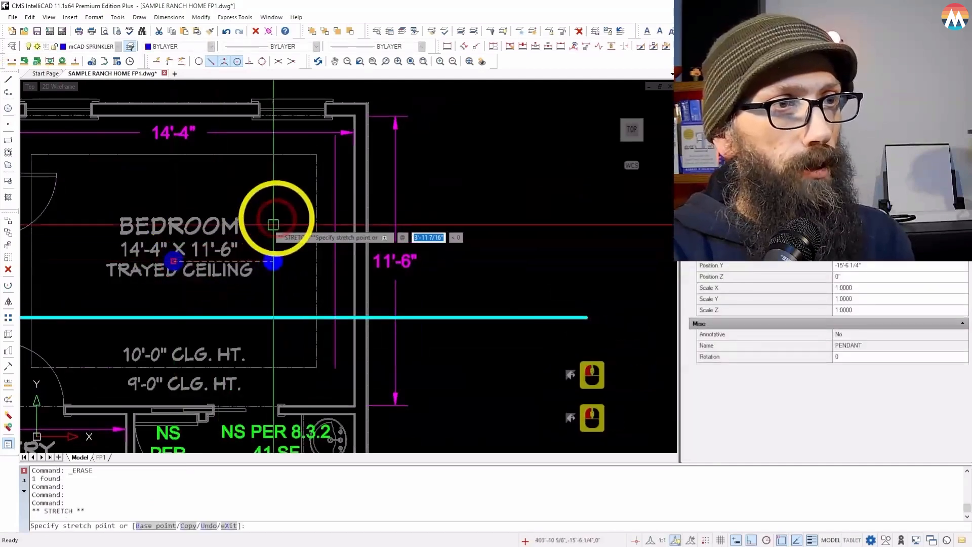
left_click(250, 61)
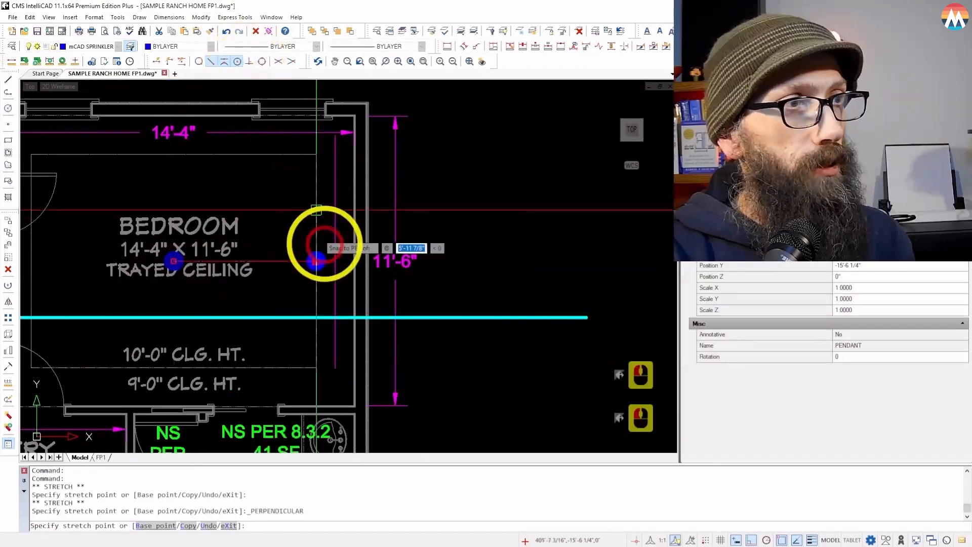
left_click(365, 281)
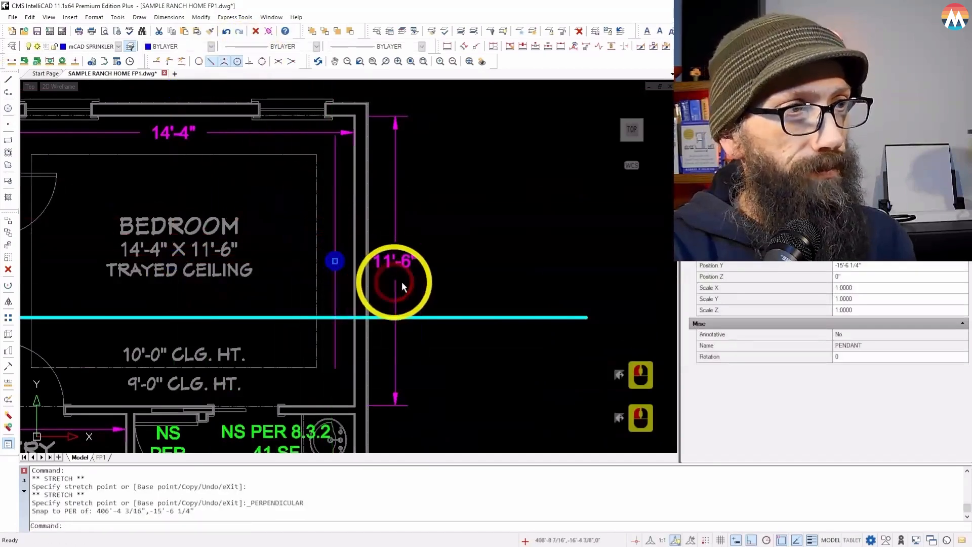
- Copy the bedroom's pendent sprinkler from the right centerline straight across to the left centerline with a Perpendicular snap
left_click(9, 235)
left_click(335, 261)
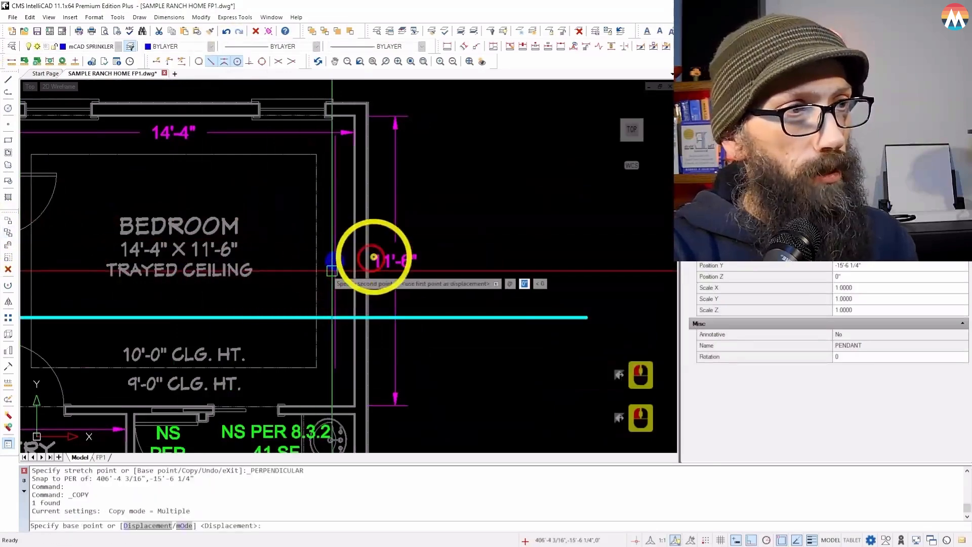
scroll(407, 254, "down", 5)
scroll(278, 256, "up", 8)
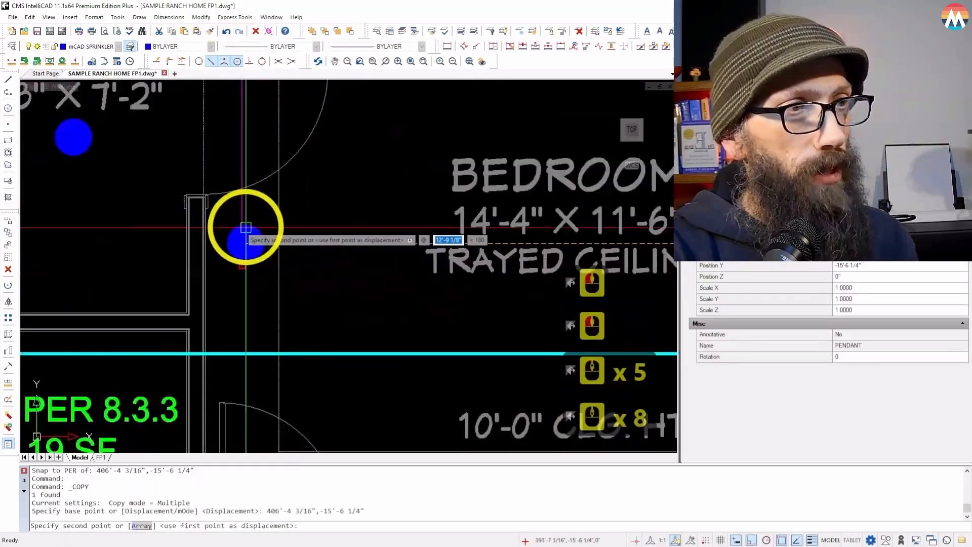
left_click(249, 61)
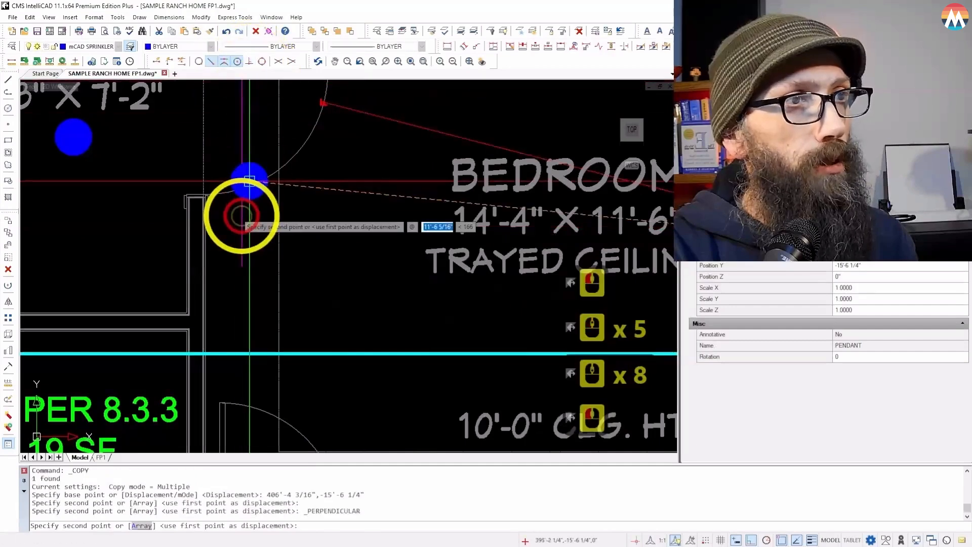
left_click(242, 217)
key("Escape")
scroll(167, 329, "down", 4)
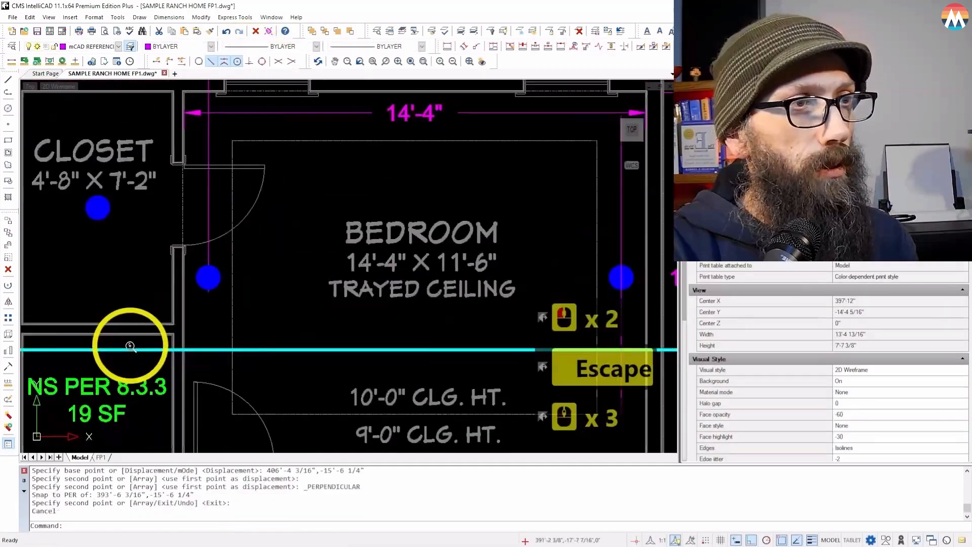
- Erase both vertical centerlines on either side of the bedroom's ceiling tray
scroll(190, 255, "down", 3)
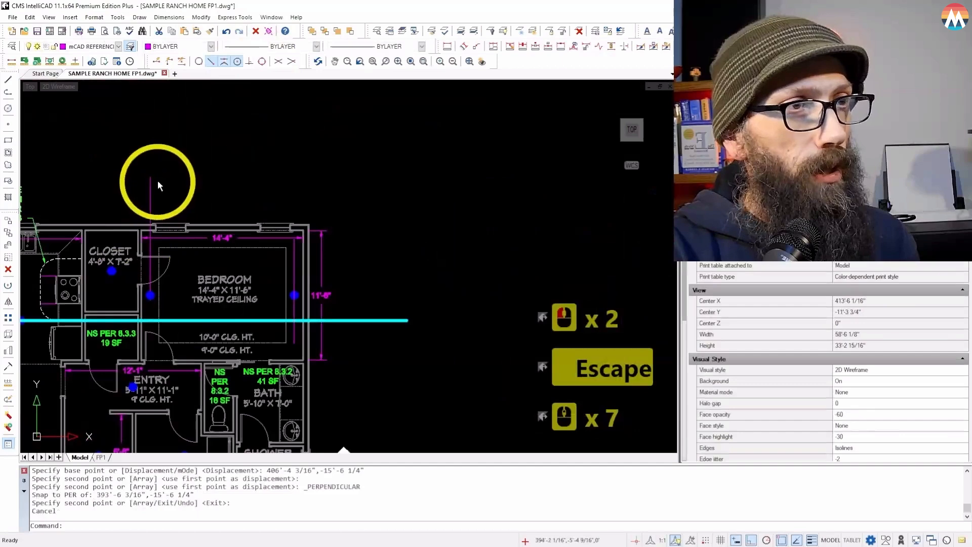
left_click(158, 186)
left_click(135, 178)
scroll(298, 312, "up", 1)
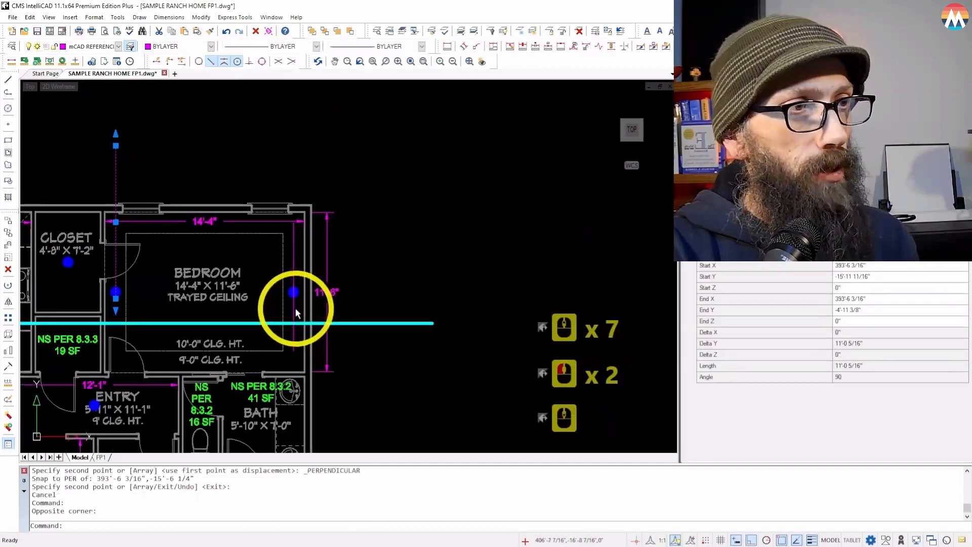
left_click(297, 313)
key("Delete")
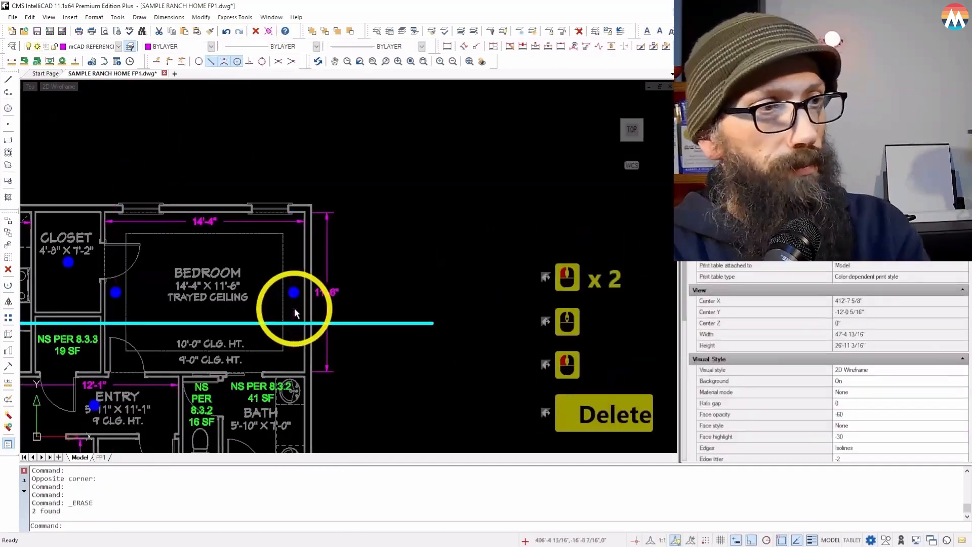
- Examine the sprinkler and pipe layout around the bedroom, closet, kitchen, great room and laundry
scroll(173, 336, "down", 2)
scroll(219, 336, "up", 3)
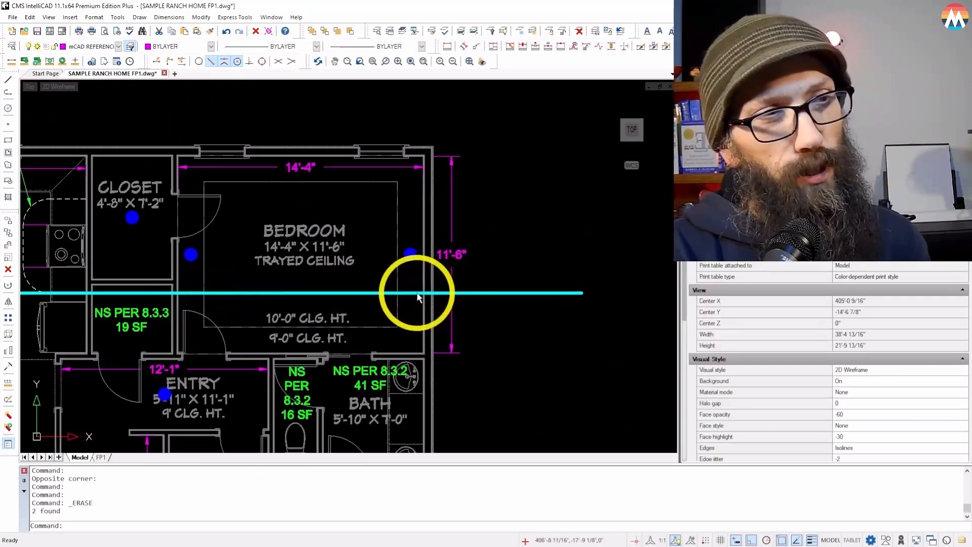
scroll(326, 286, "down", 4)
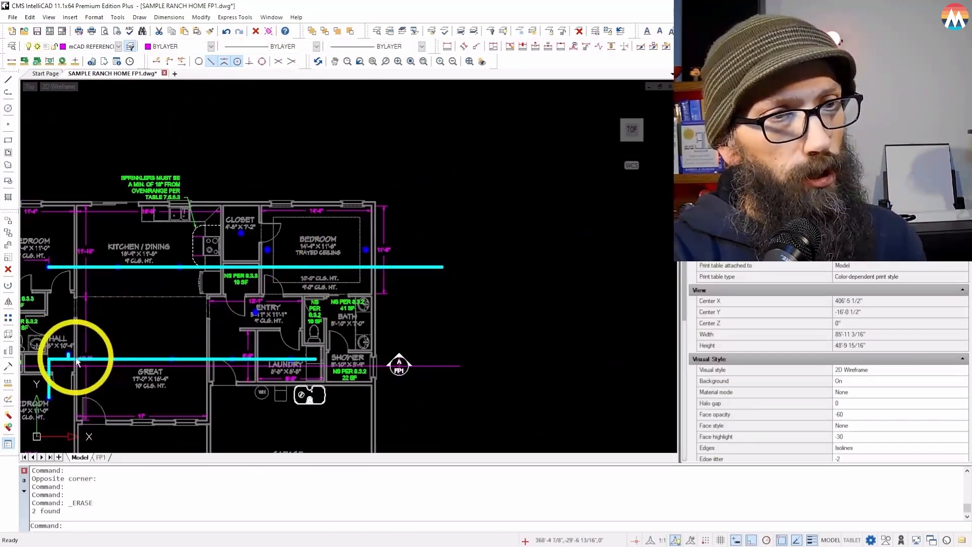
scroll(77, 361, "up", 3)
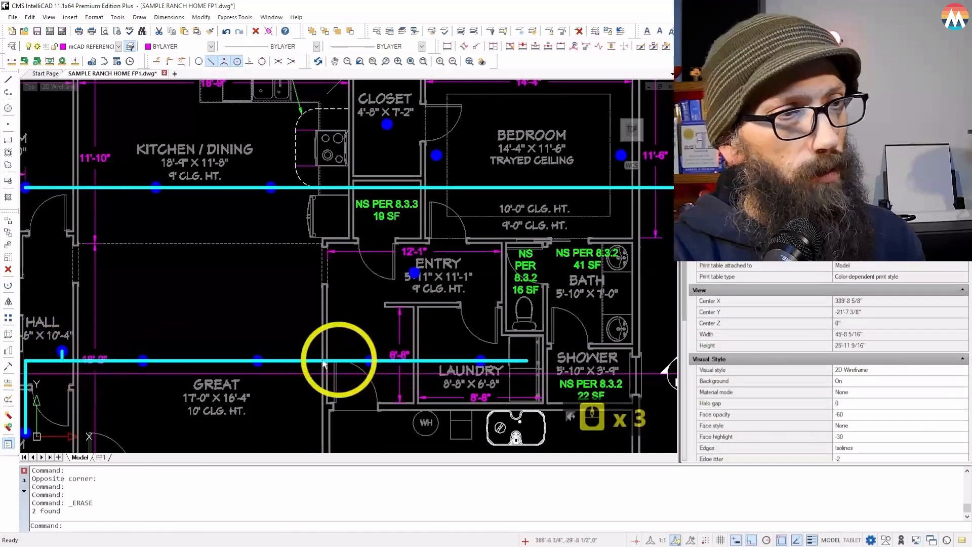
scroll(167, 360, "down", 2)
scroll(375, 222, "up", 5)
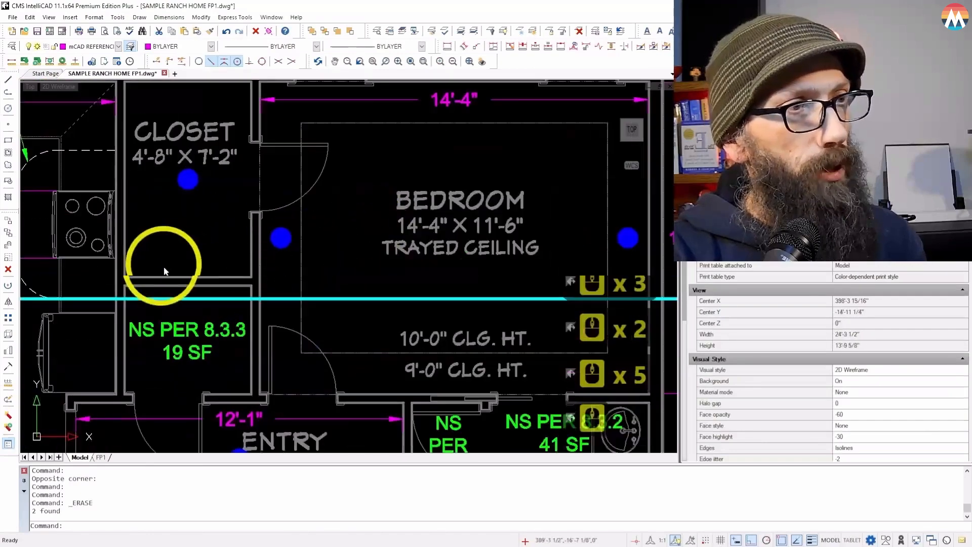
scroll(163, 266, "down", 2)
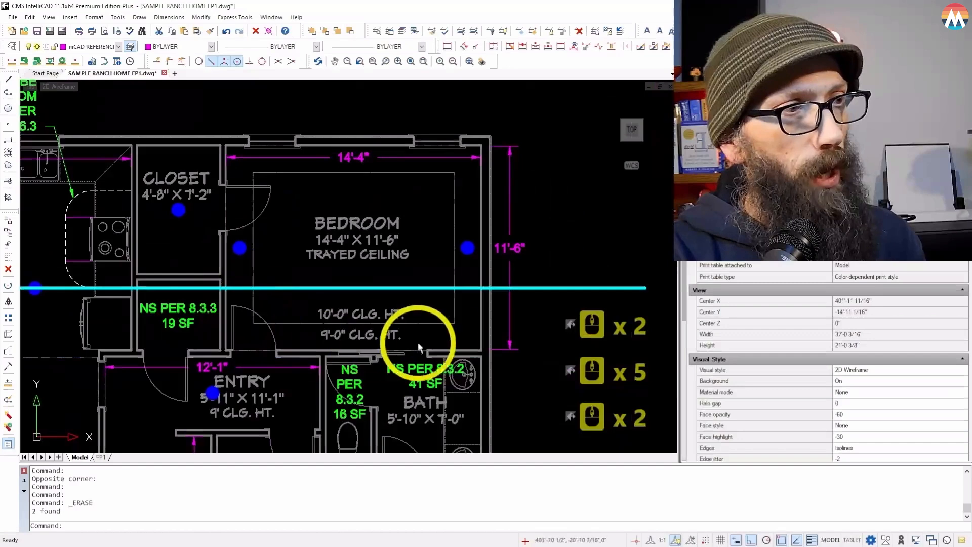
left_click(10, 85)
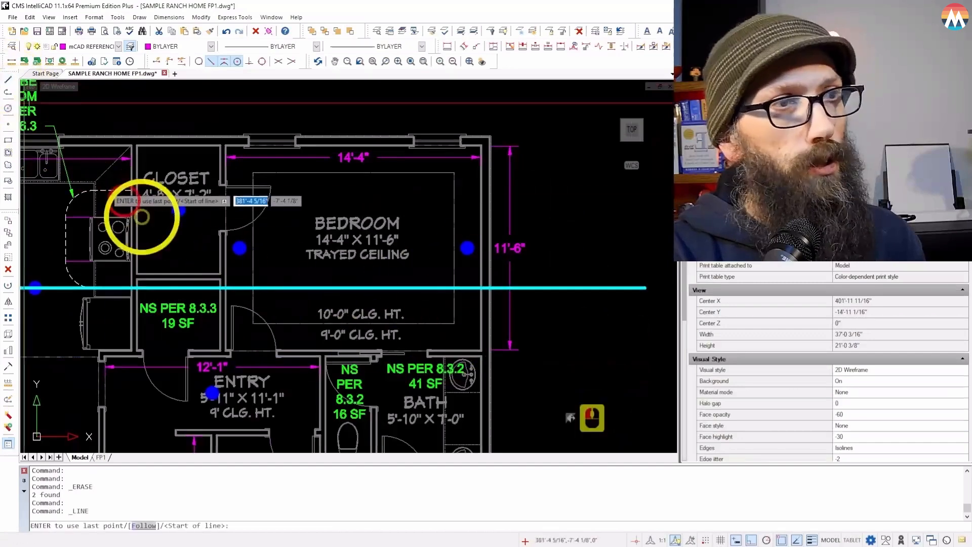
left_click(239, 247)
left_click(250, 61)
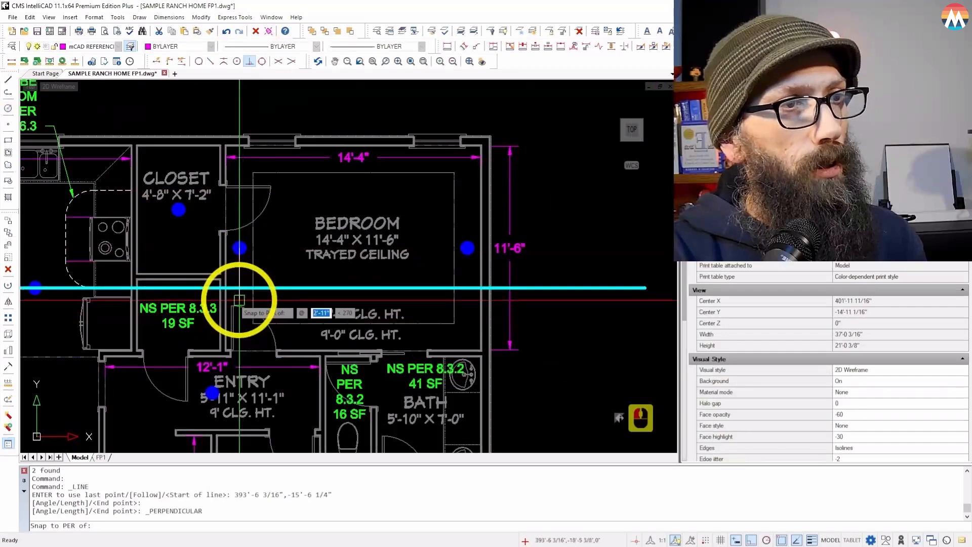
key("Escape")
- Draw a 60-inch line straight down from the bedroom's left sprinkler, ending above the entry wall
left_click(10, 80)
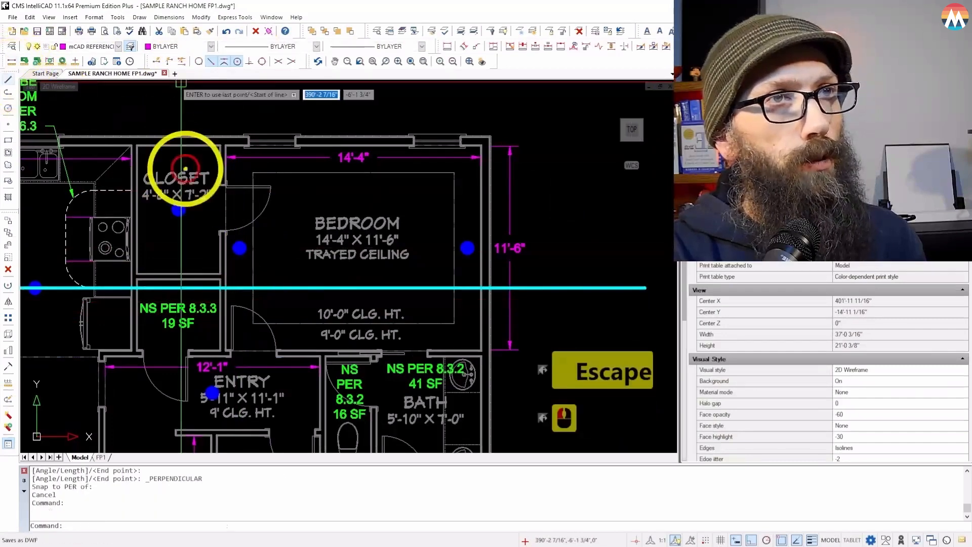
left_click(240, 245)
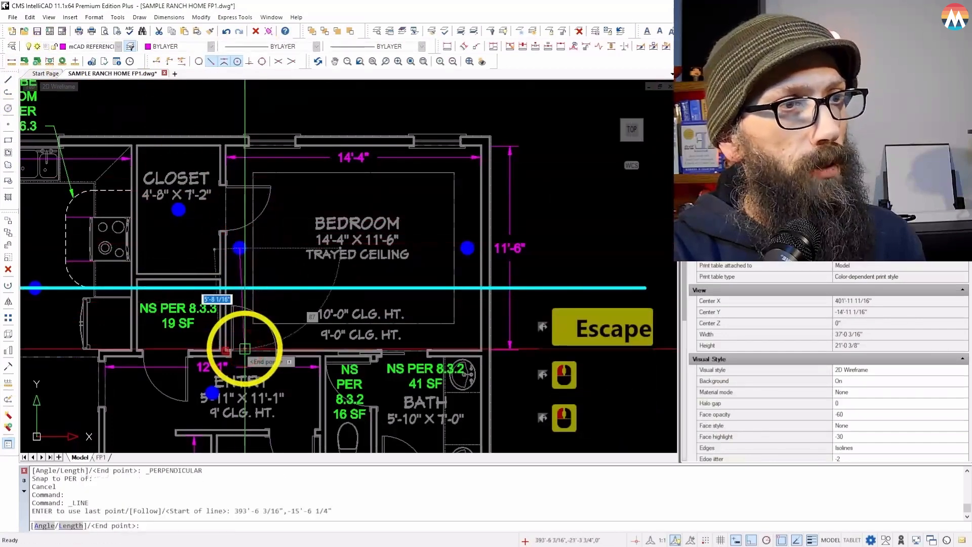
scroll(246, 339, "up", 4)
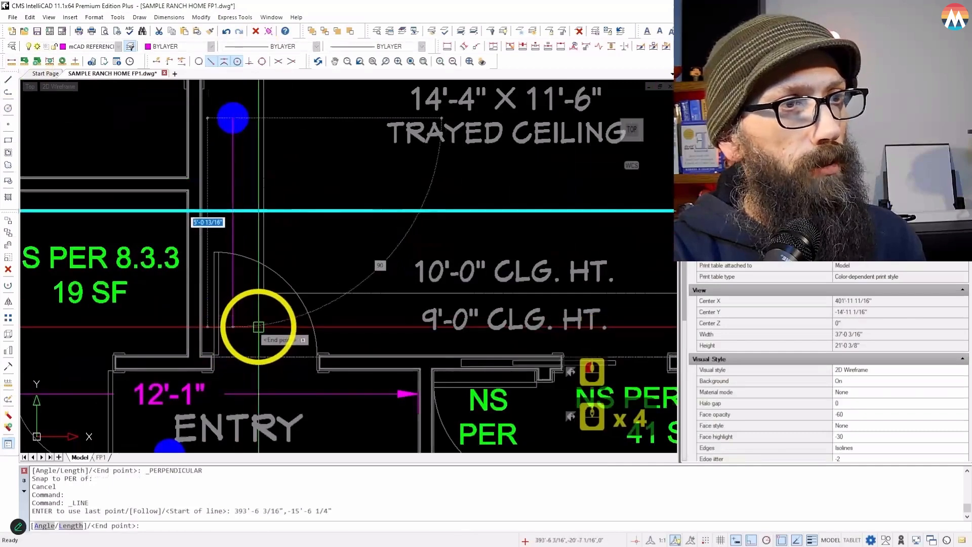
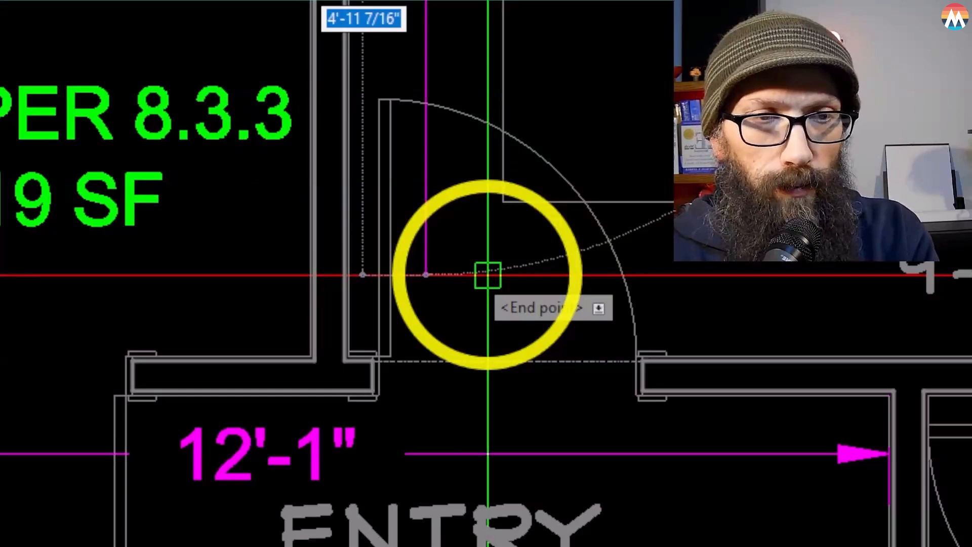
type("60")
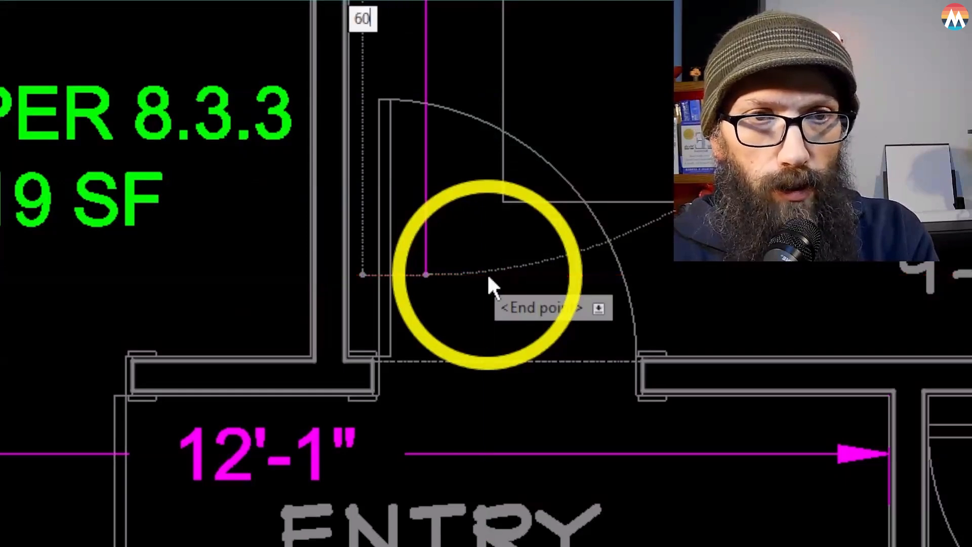
key("Return")
- Continue the line horizontally about 17'-10" to the right, past the bedroom's right exterior wall, and finish it
scroll(487, 277, "down", 5)
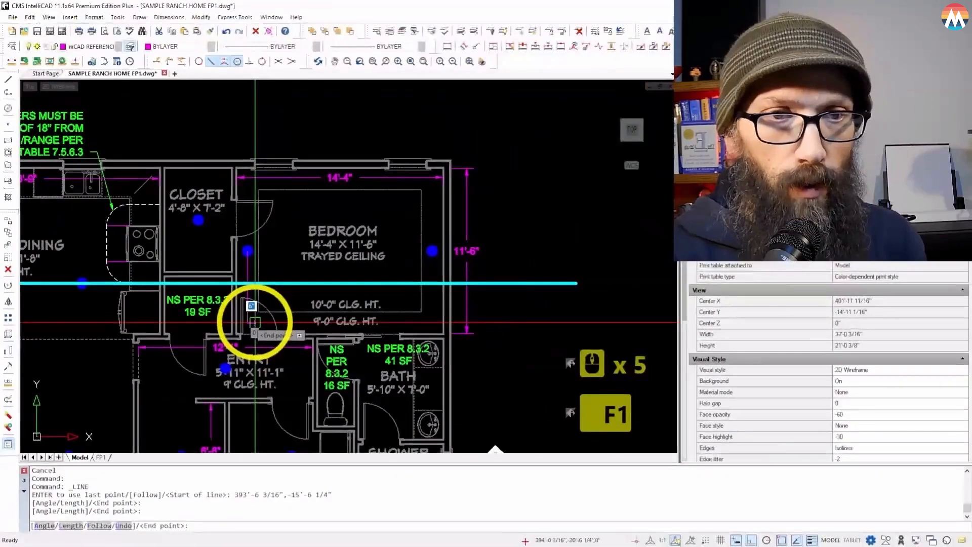
scroll(481, 276, "up", 5)
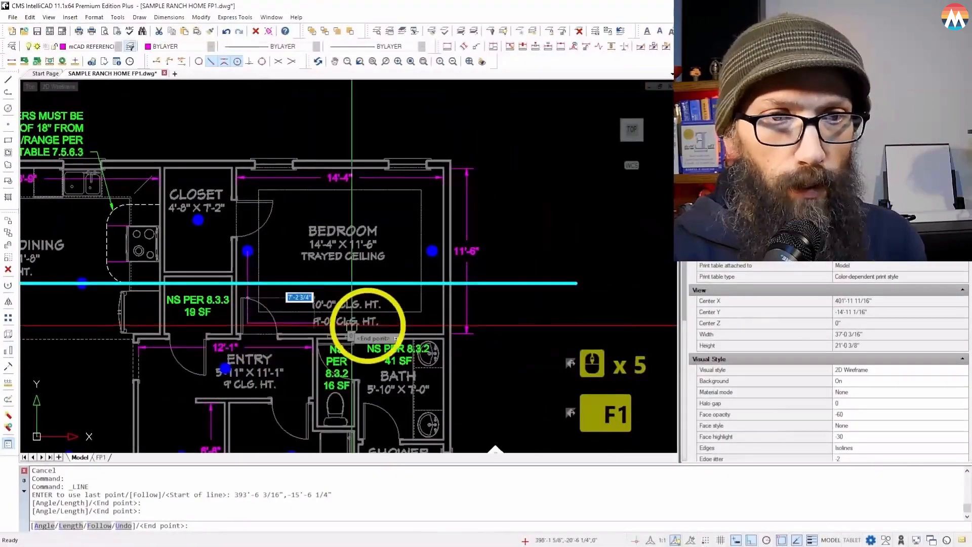
scroll(377, 327, "down", 3)
left_click(526, 323)
right_click(315, 325)
scroll(292, 315, "up", 3)
scroll(175, 303, "down", 3)
scroll(33, 155, "up", 1)
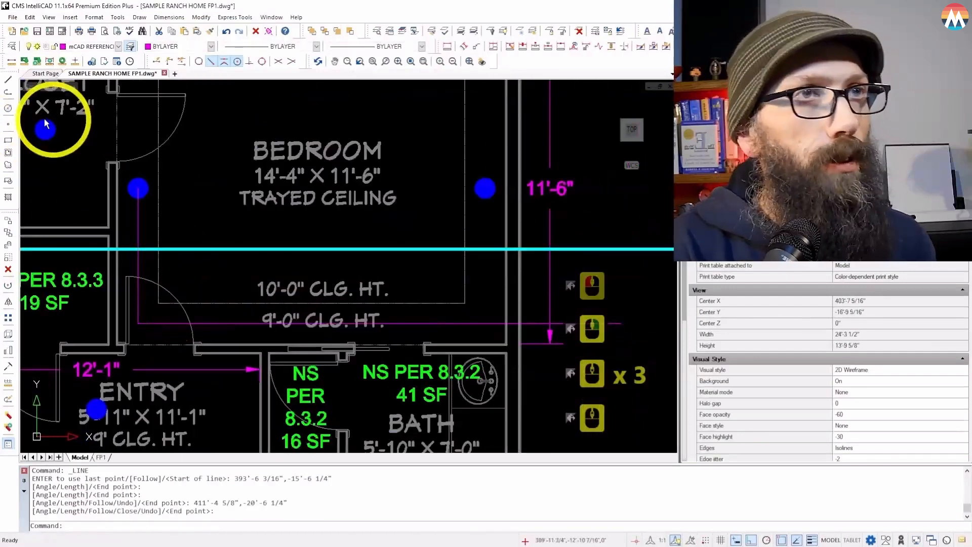
- Draw a vertical line from the bedroom's right sprinkler down to the horizontal line with a Perpendicular snap
left_click(8, 80)
left_click(483, 194)
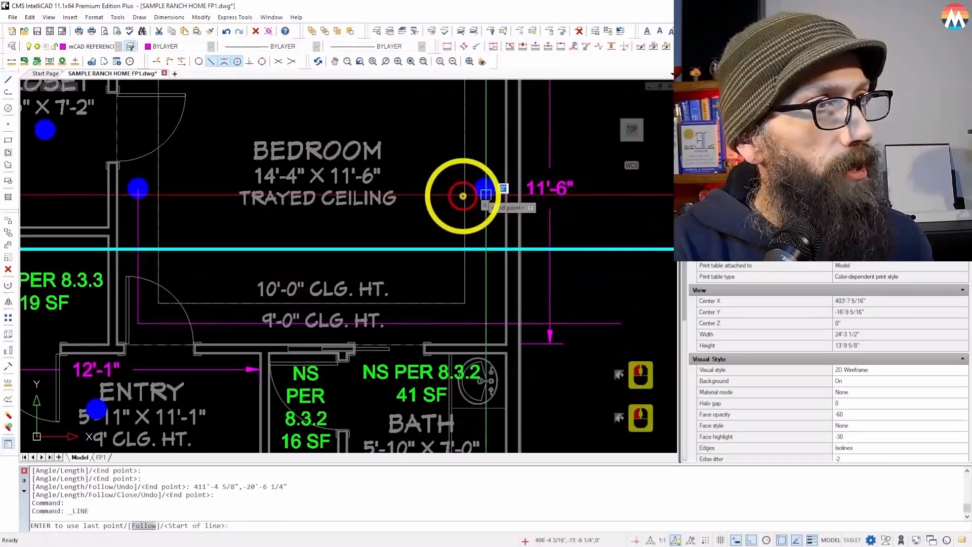
left_click(250, 61)
left_click(465, 286)
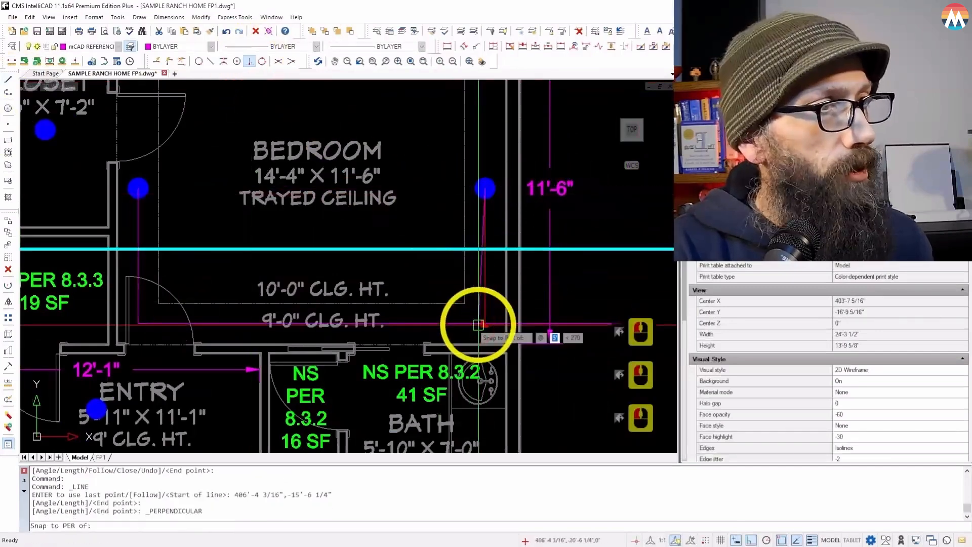
scroll(400, 318, "down", 3)
key("Escape")
scroll(480, 329, "down", 3)
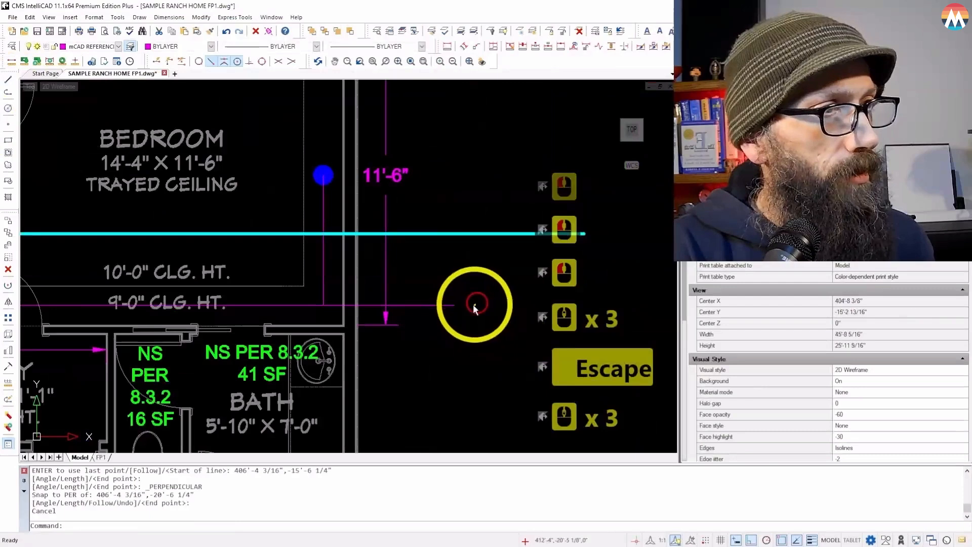
- Shorten the horizontal line below the bedroom so its right end meets the bottom of the right sprinkler's vertical line
left_click(464, 304)
left_click(434, 319)
left_click(454, 306)
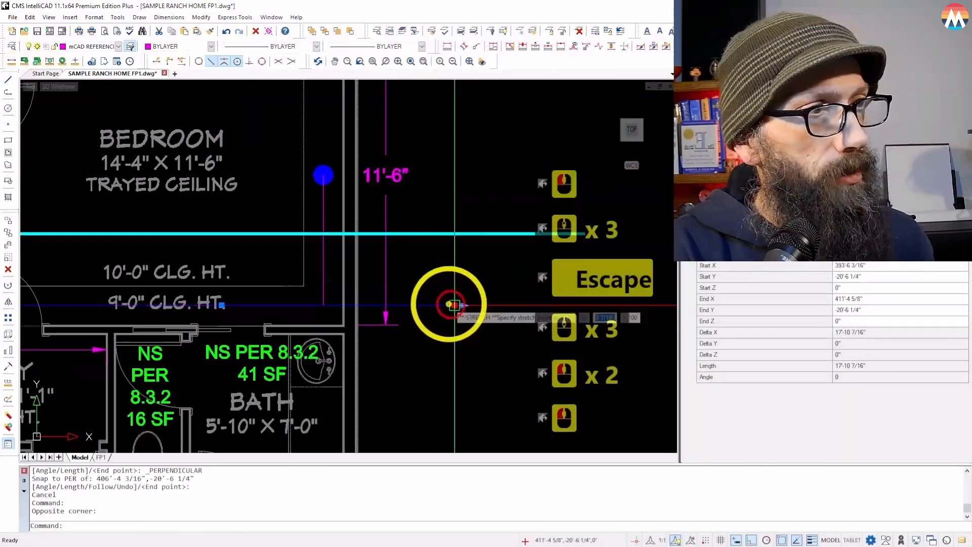
left_click(322, 297)
key("Escape")
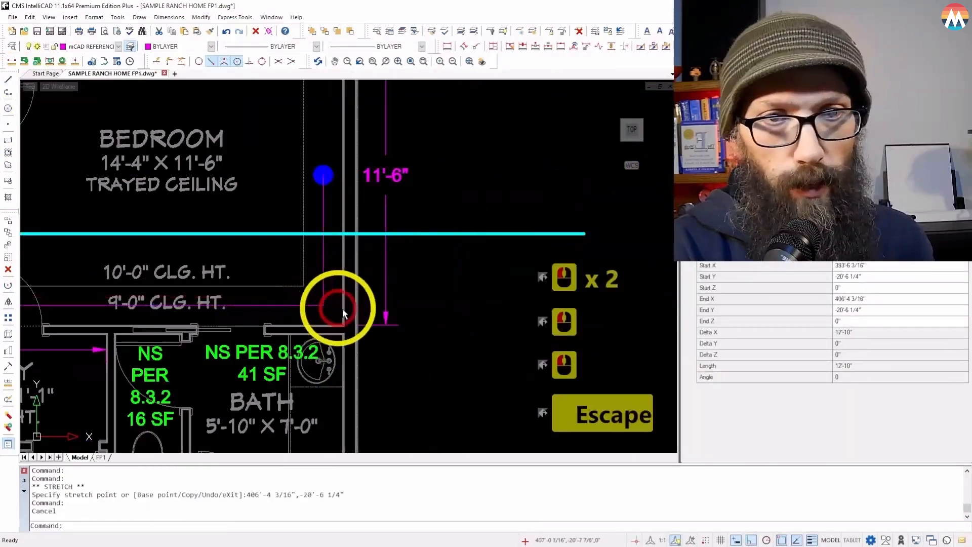
- Trim the cyan pipe crossing the bedroom back to the left sprinkler's vertical line, removing the part to its right
scroll(481, 297, "down", 4)
scroll(241, 303, "up", 3)
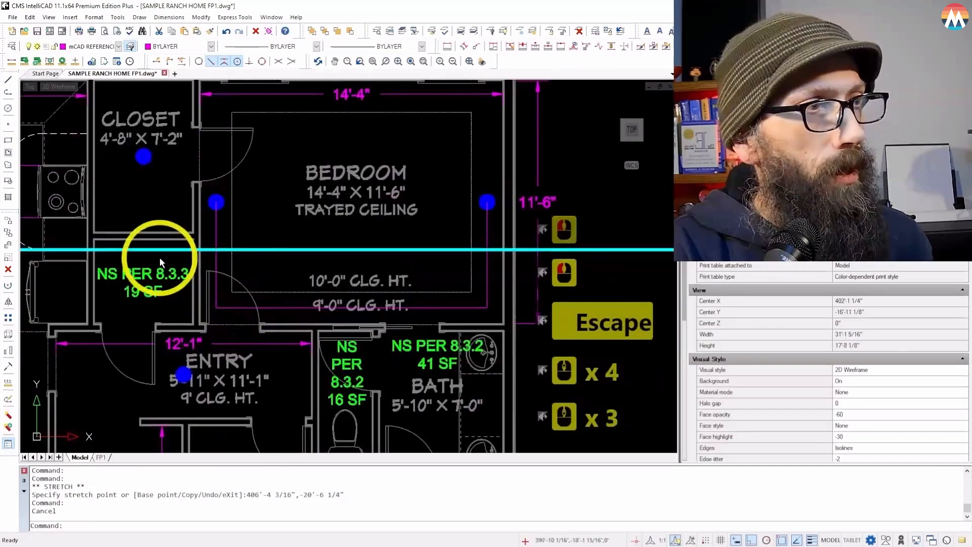
scroll(183, 267, "down", 1)
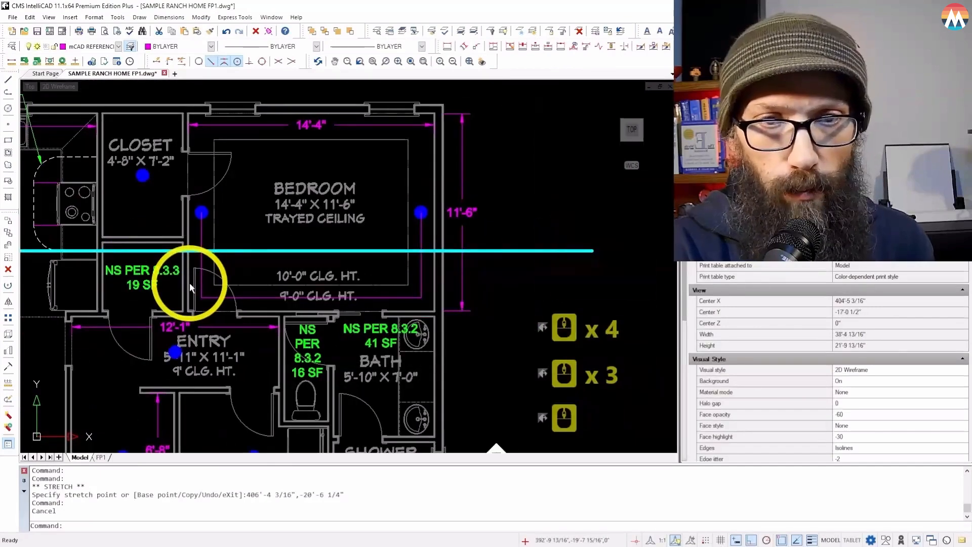
type("tr")
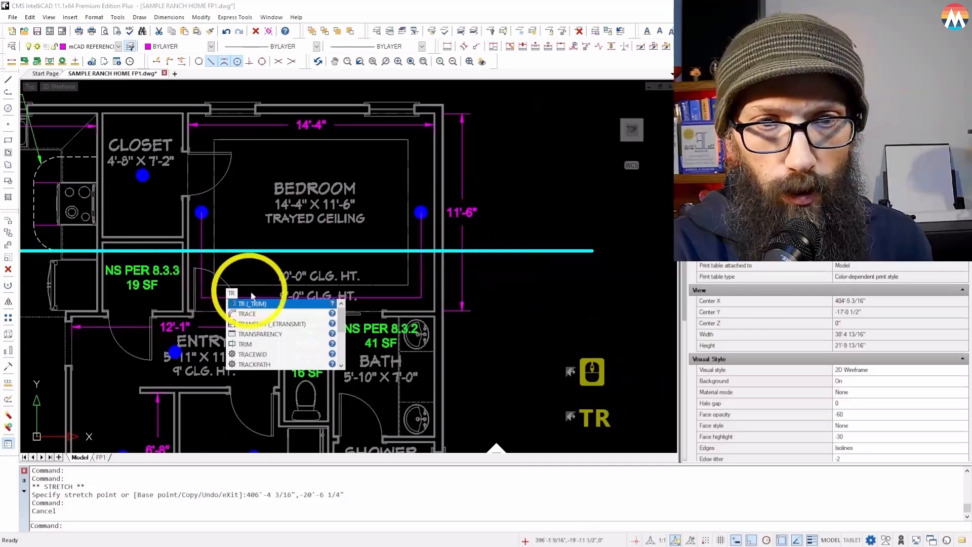
left_click(263, 307)
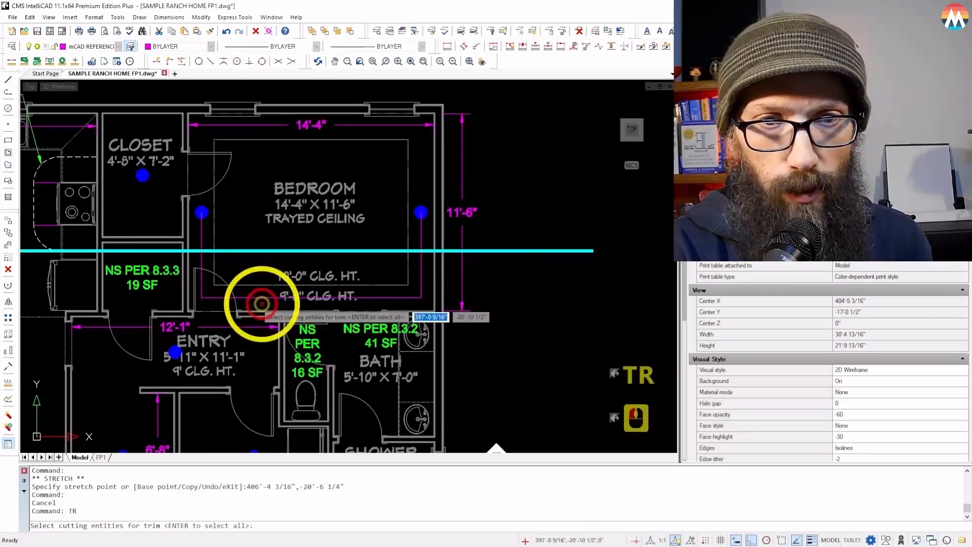
scroll(219, 265, "up", 3)
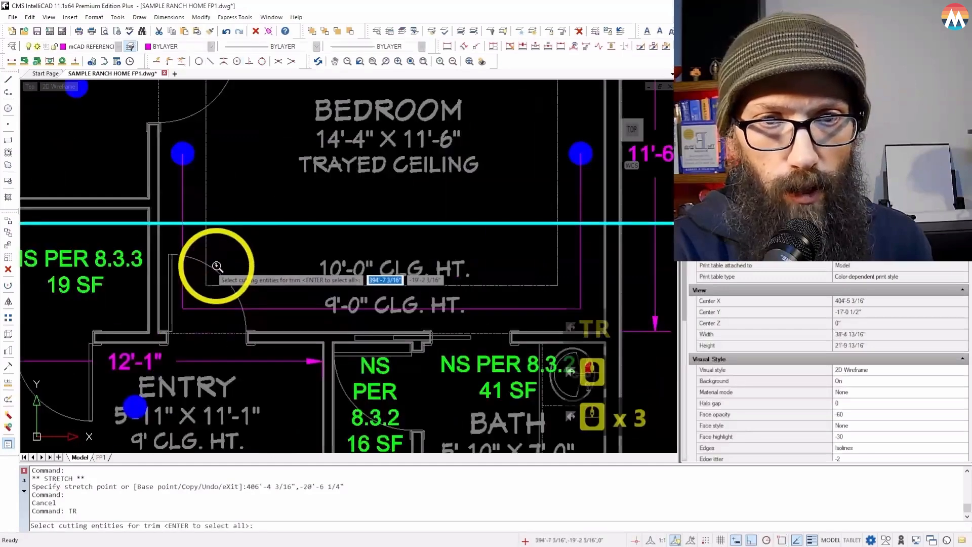
left_click(183, 239)
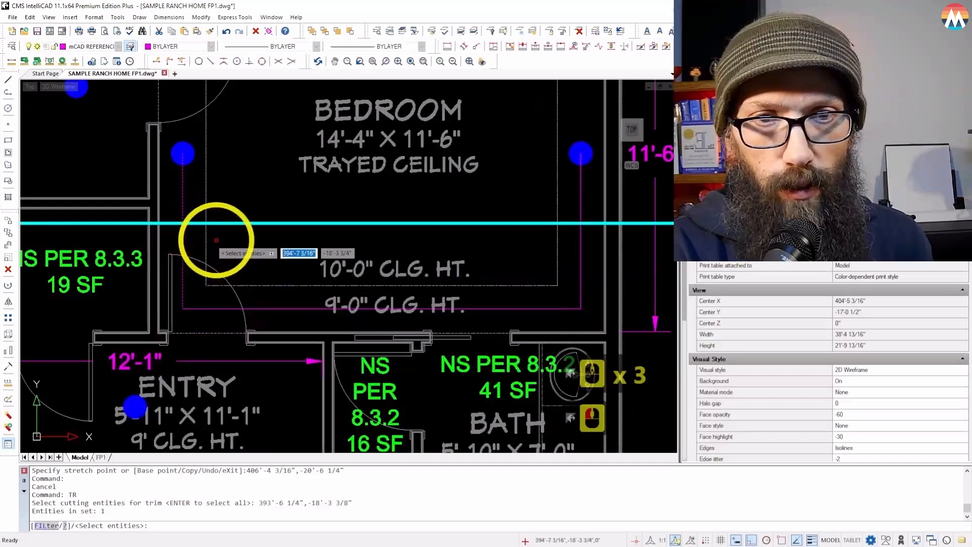
right_click(231, 242)
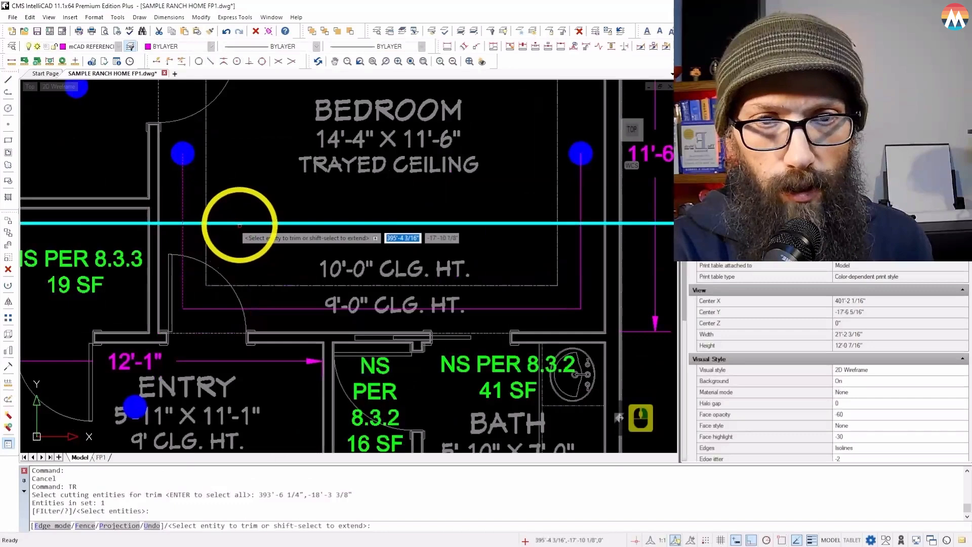
left_click(241, 223)
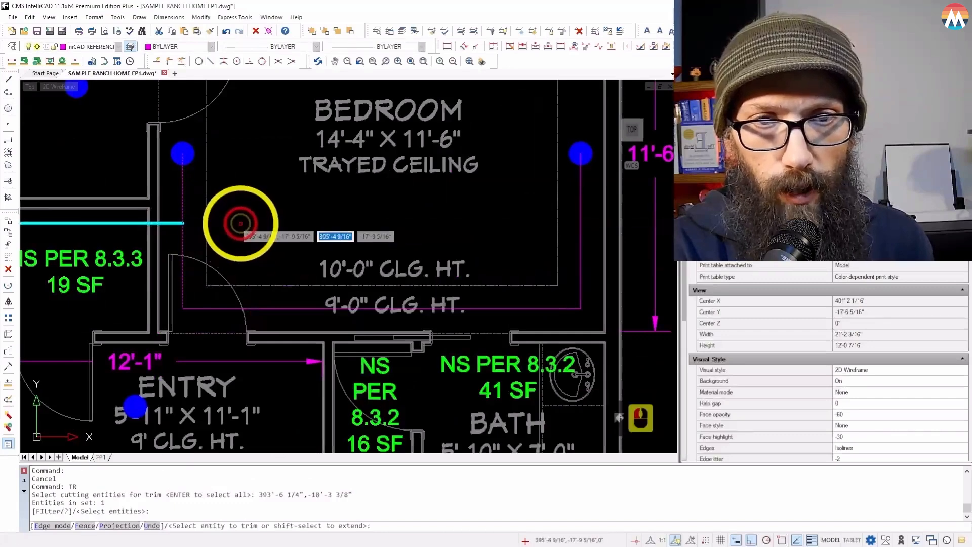
right_click(241, 223)
scroll(242, 223, "down", 4)
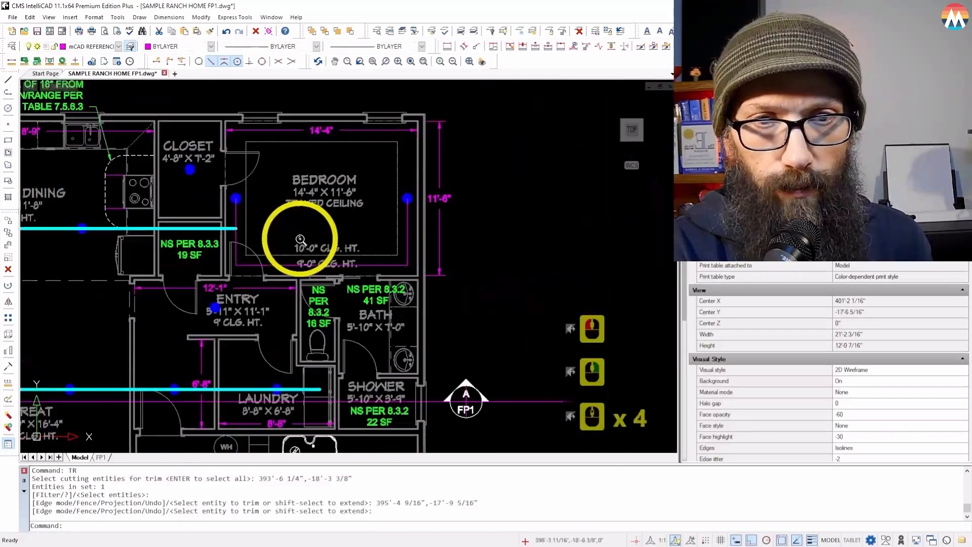
- Match the cyan pipe's properties onto the two vertical lines and the horizontal line connecting the bedroom sprinklers
scroll(191, 143, "up", 3)
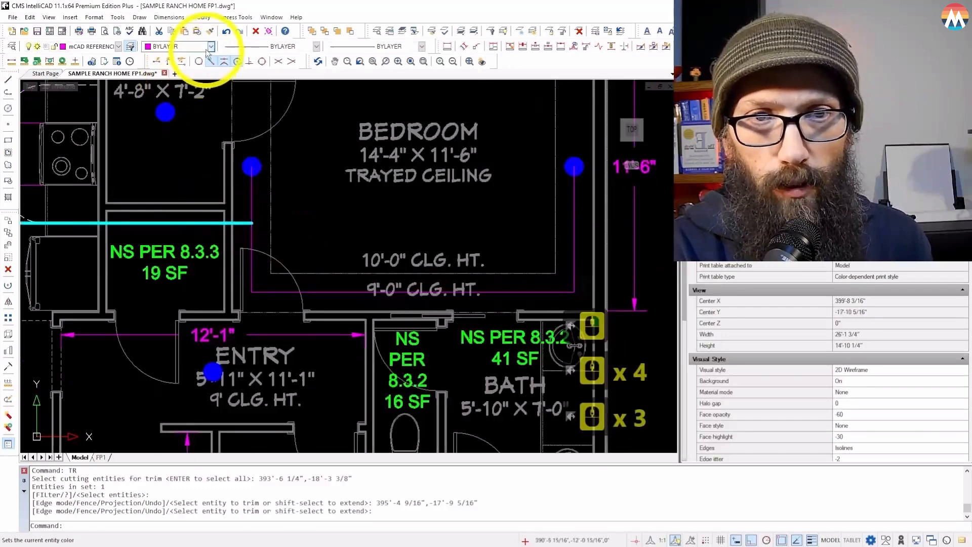
left_click(209, 31)
scroll(251, 142, "up", 3)
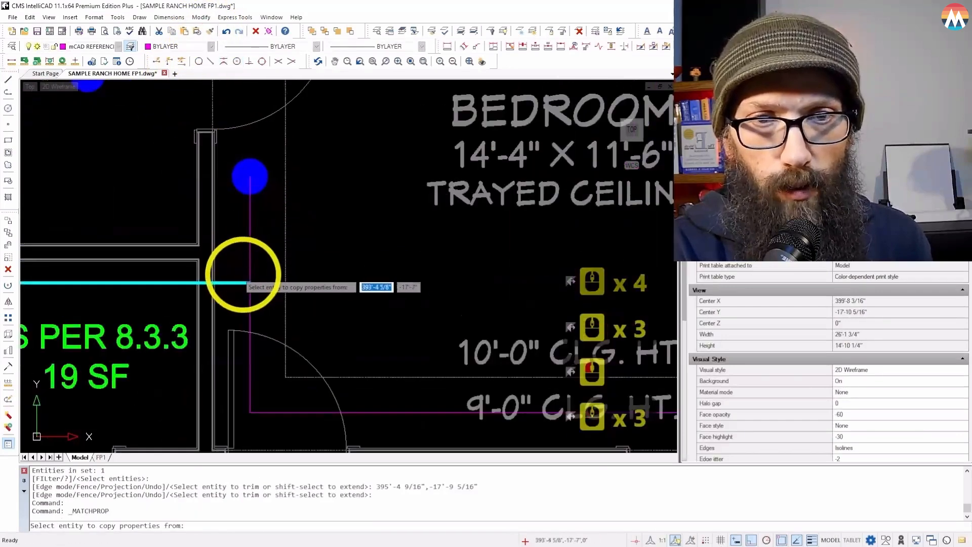
left_click(240, 283)
left_click(271, 409)
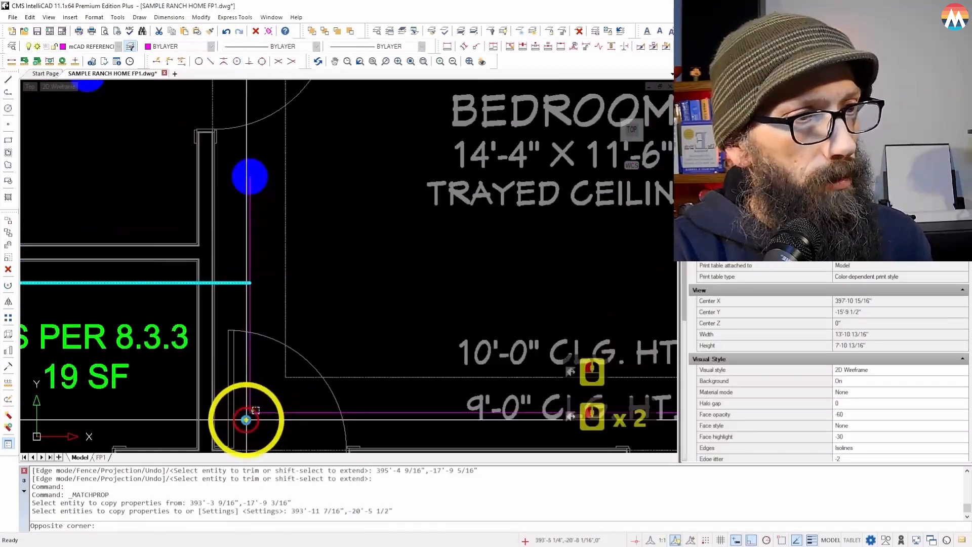
left_click(246, 420)
scroll(428, 402, "down", 7)
scroll(423, 370, "up", 4)
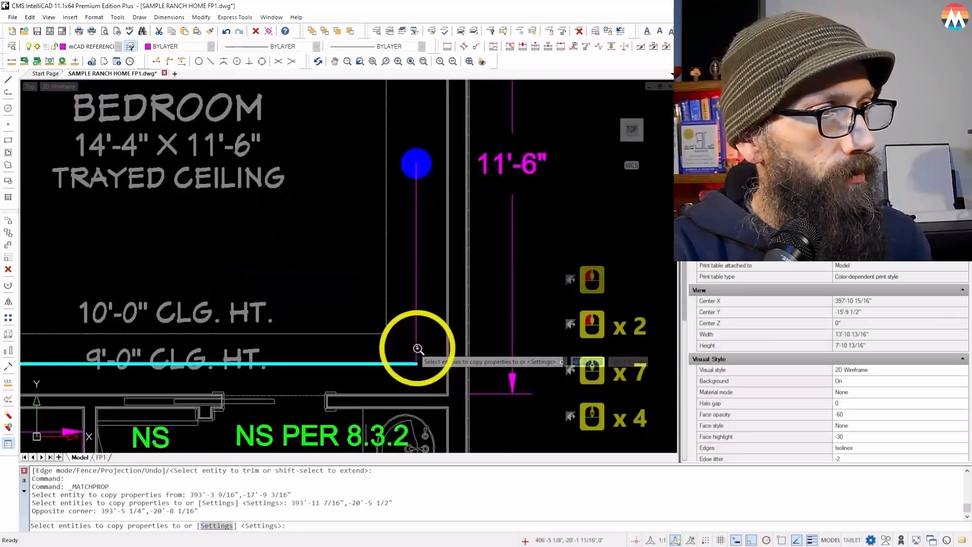
left_click(415, 348)
right_click(417, 347)
scroll(476, 321, "down", 9)
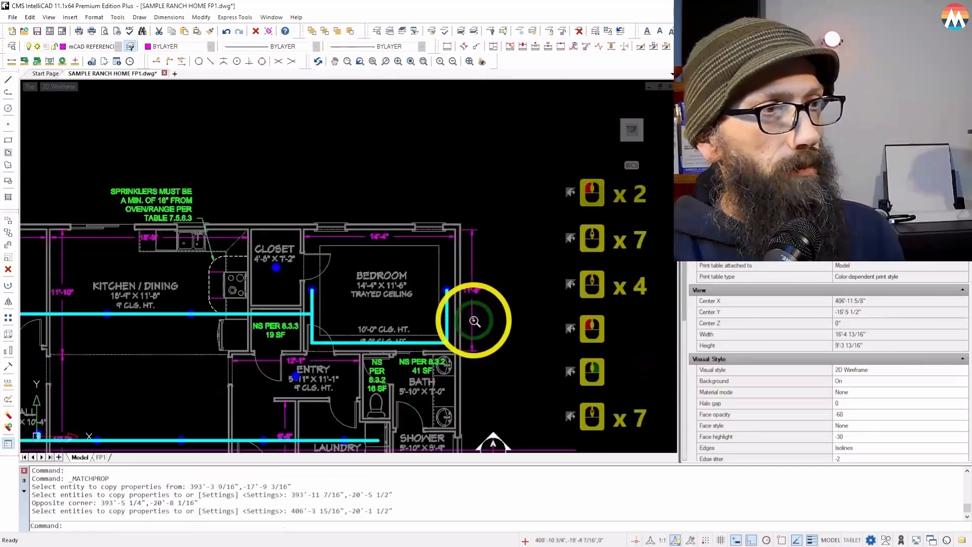
- Move the closet sprinkler 24 inches down toward the pipe and 12 inches right toward the bedroom
scroll(287, 322, "up", 2)
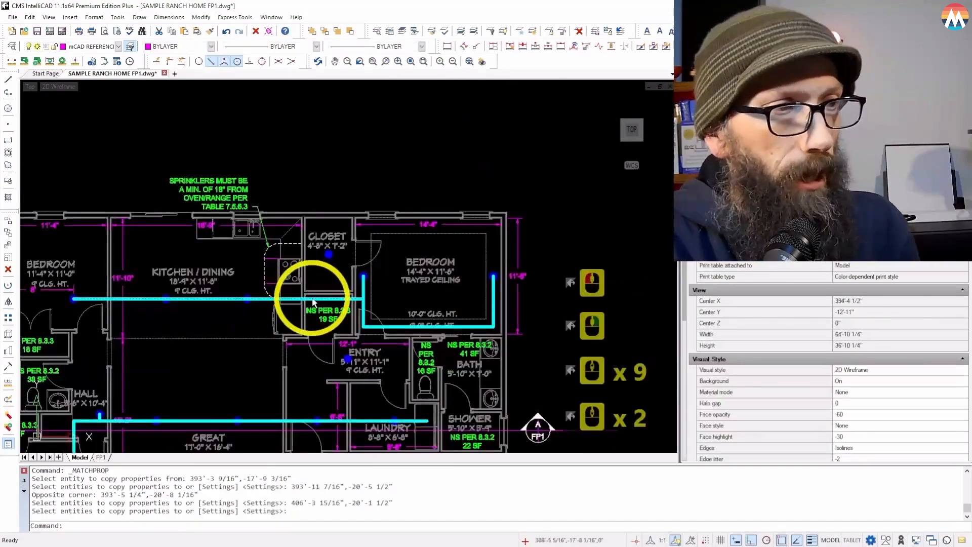
scroll(300, 279, "up", 7)
scroll(335, 261, "down", 6)
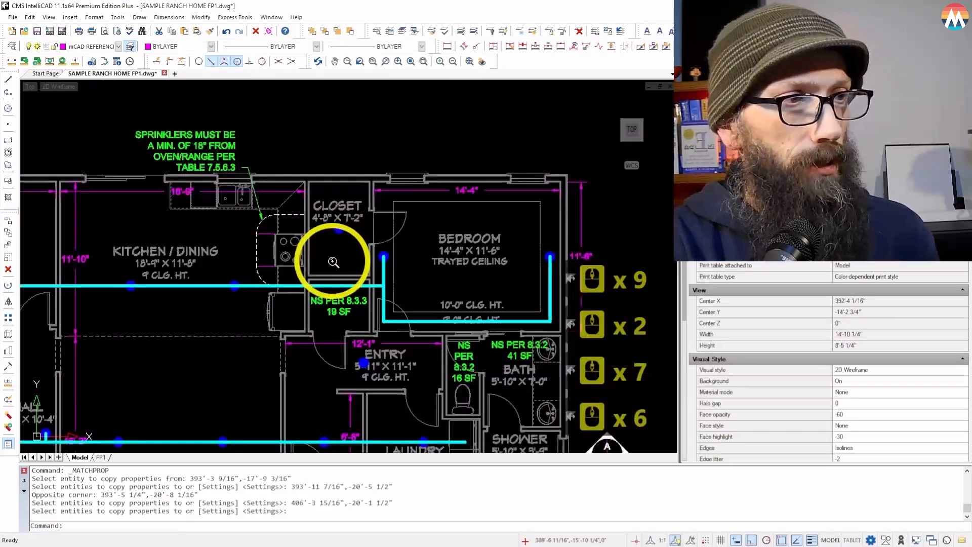
scroll(348, 196, "up", 3)
left_click(346, 200)
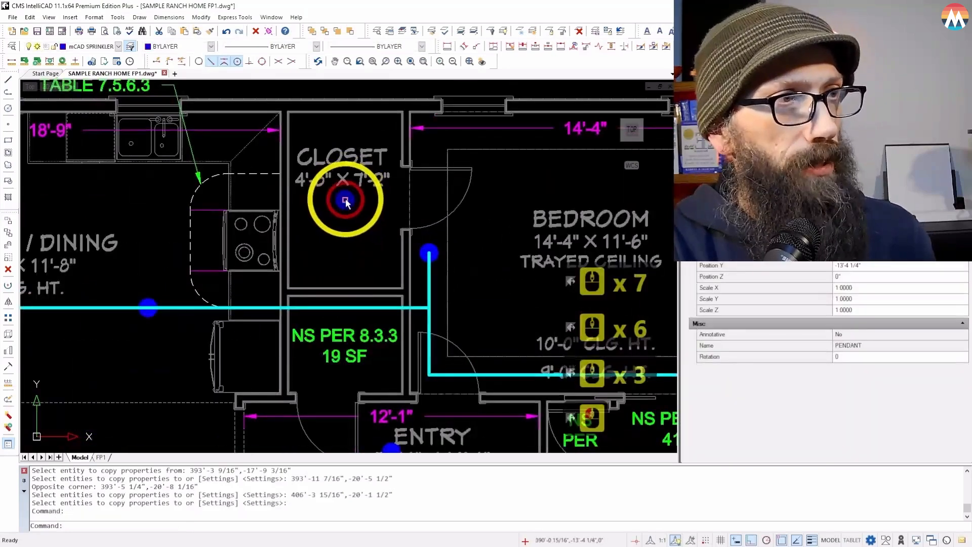
left_click(346, 200)
scroll(344, 253, "up", 3)
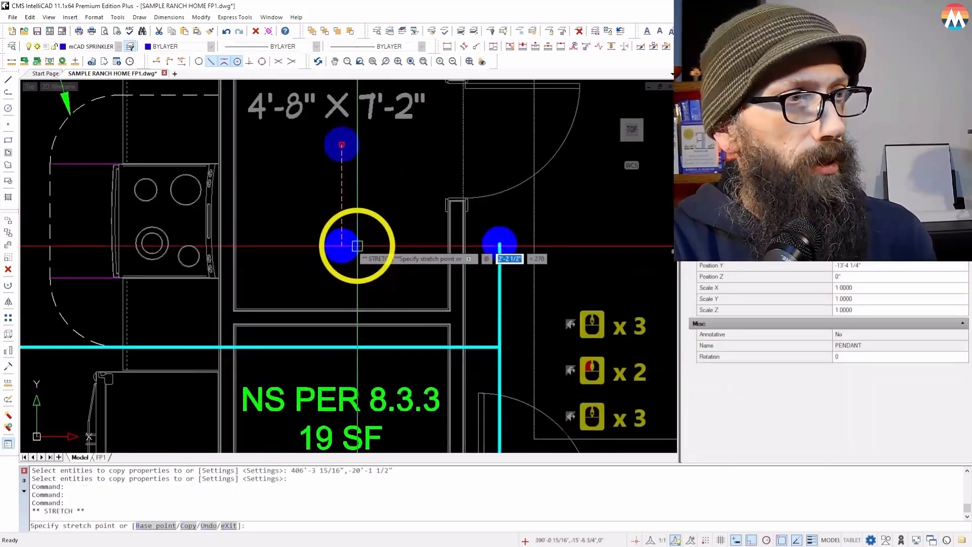
type("24")
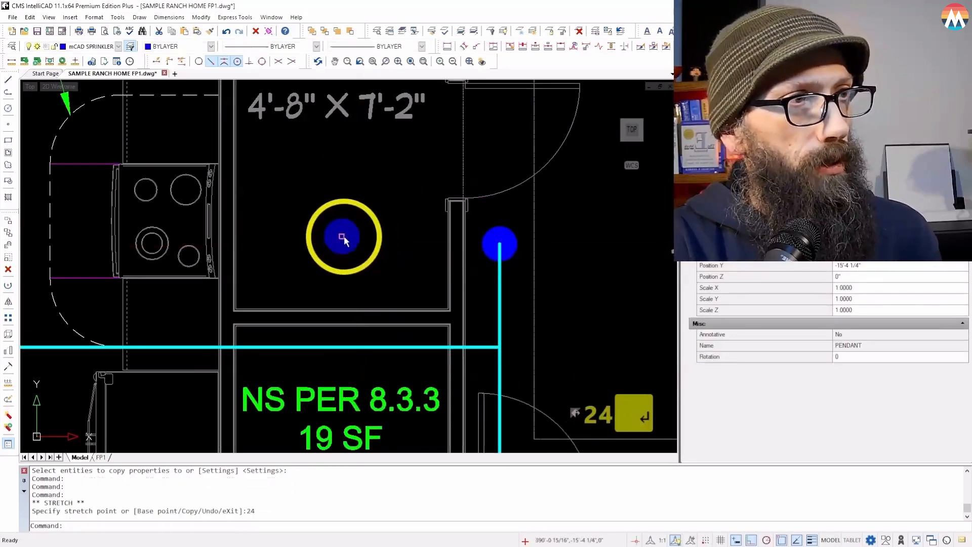
left_click(344, 236)
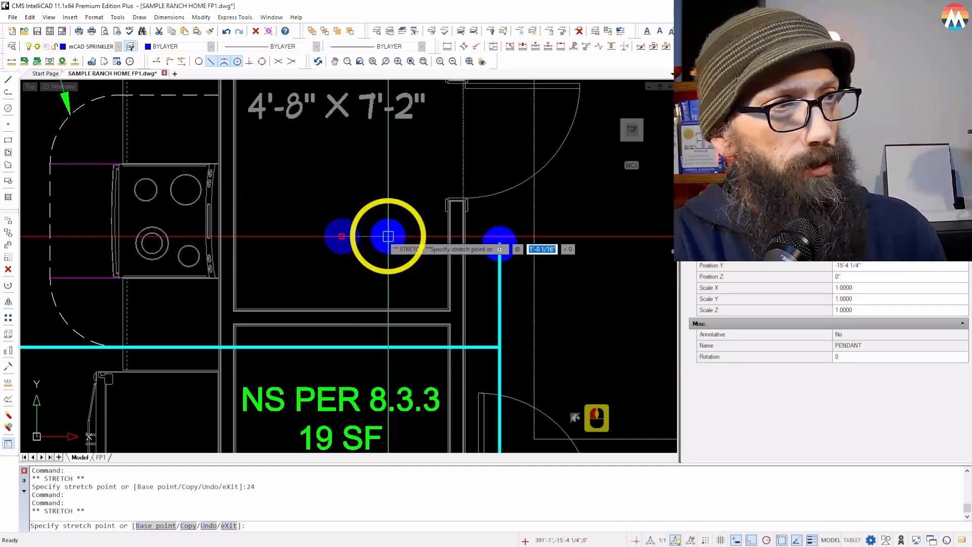
type("12")
key("Return")
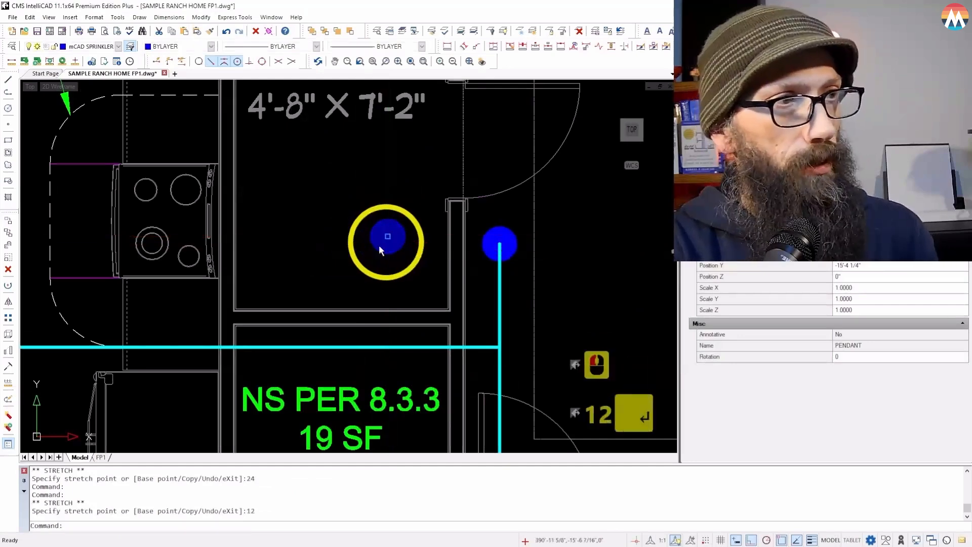
- Draw a vertical line from the closet sprinkler down to the cyan pipe with a Perpendicular snap
left_click(9, 81)
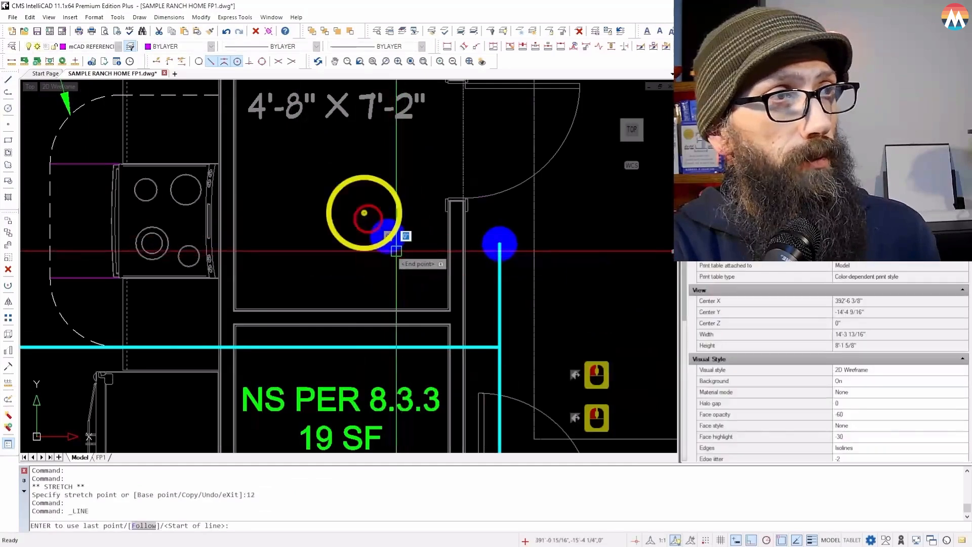
left_click(396, 251)
left_click(249, 61)
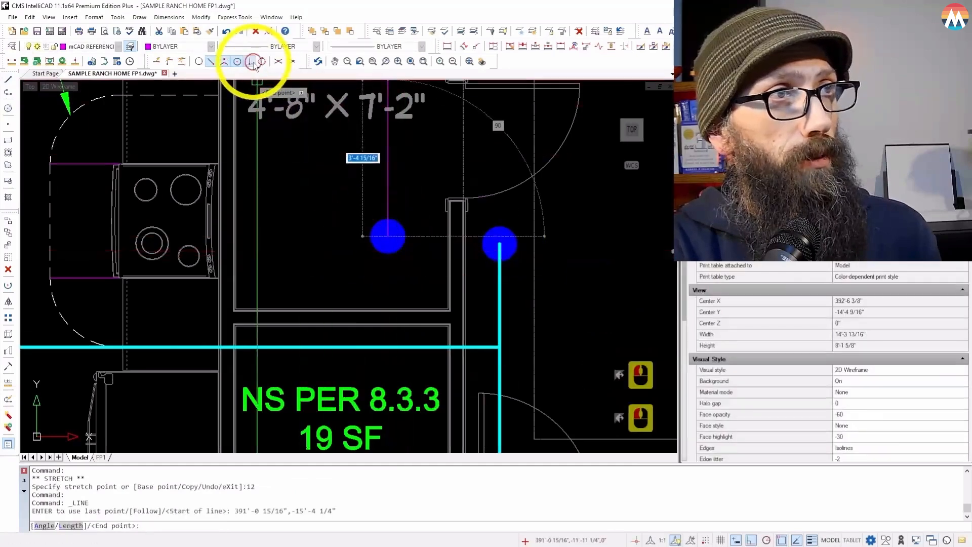
left_click(409, 349)
key("Escape")
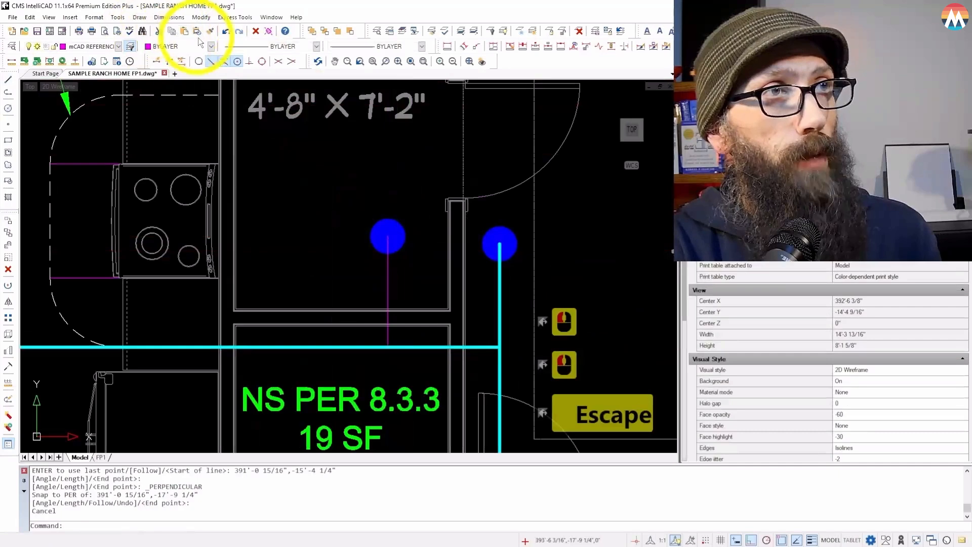
- Match the bedroom pipe's properties onto the closet sprinkler's vertical line
left_click(210, 31)
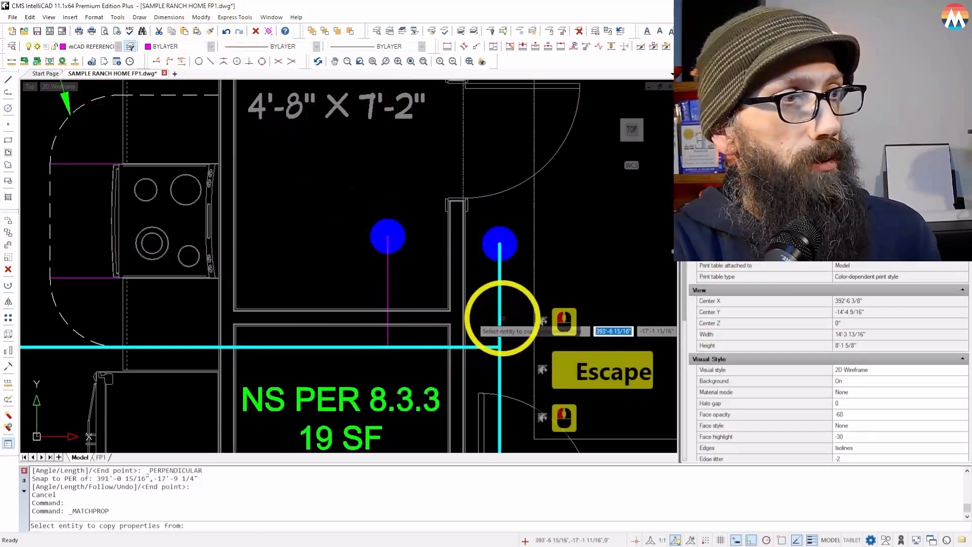
left_click(500, 319)
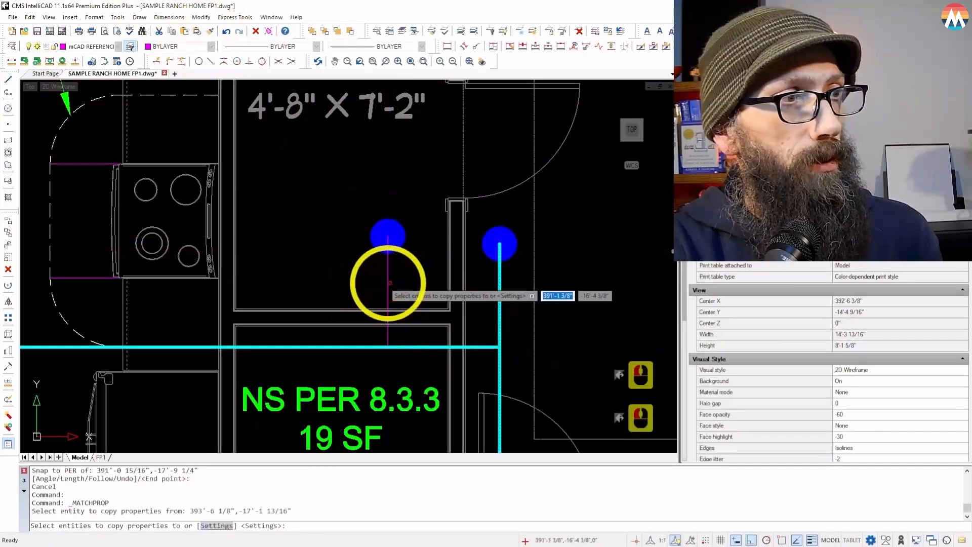
left_click(387, 284)
key("Return")
- Examine the sprinkler and pipe layout around the entry and laundry, and the fixtures along the garage's upper wall
scroll(356, 160, "down", 11)
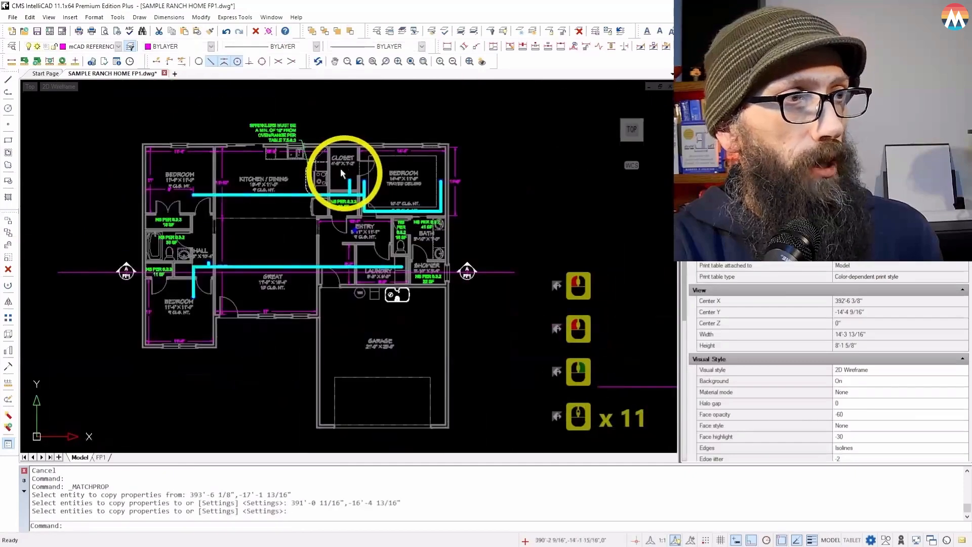
scroll(366, 229, "up", 3)
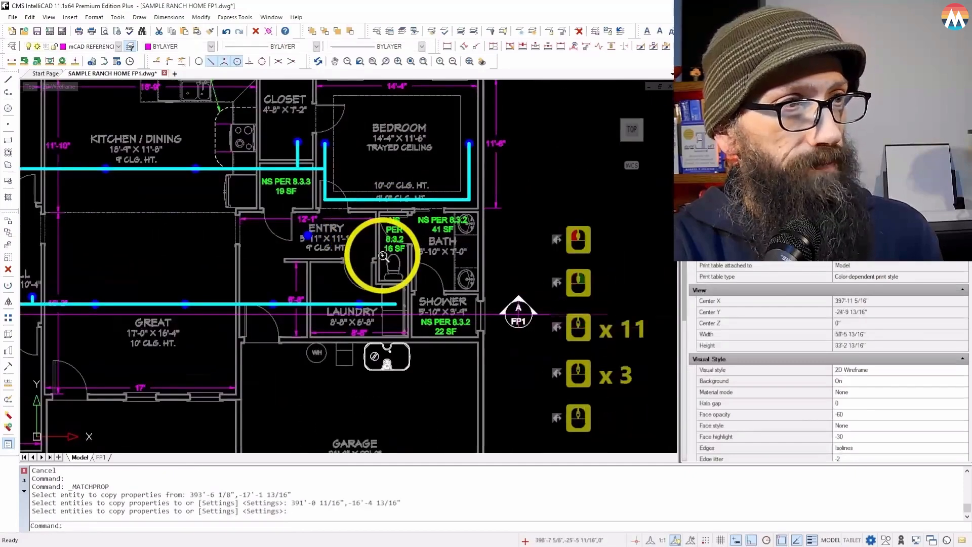
scroll(365, 238, "up", 3)
scroll(240, 219, "up", 3)
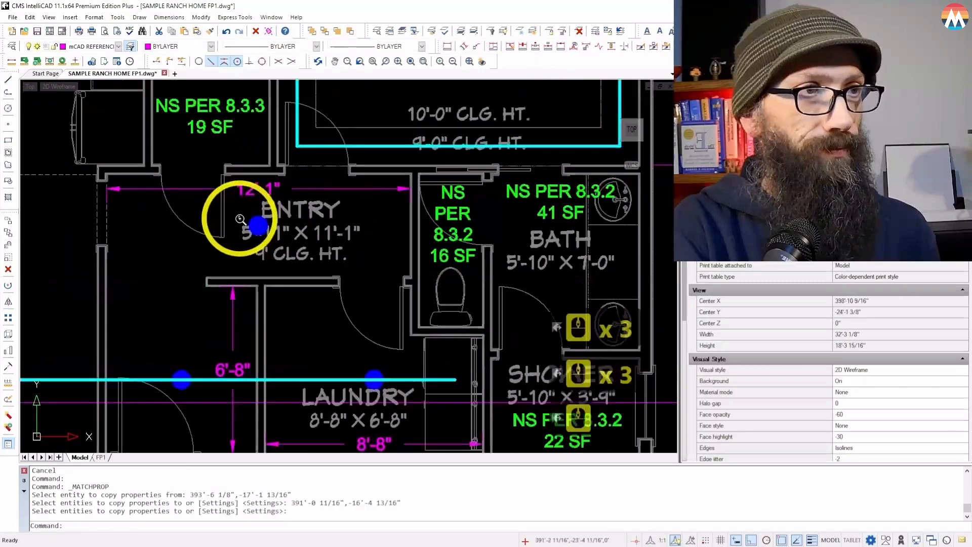
scroll(241, 223, "down", 2)
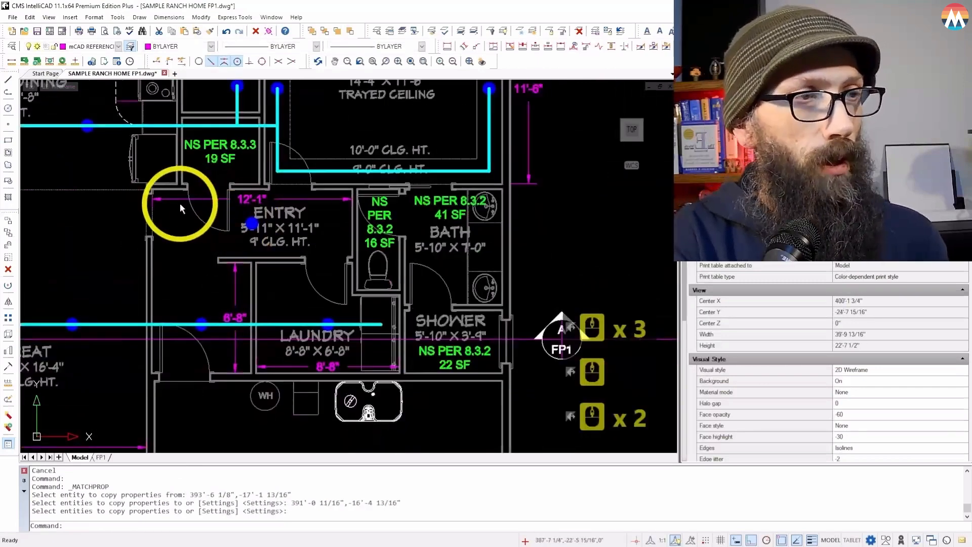
scroll(178, 207, "up", 1)
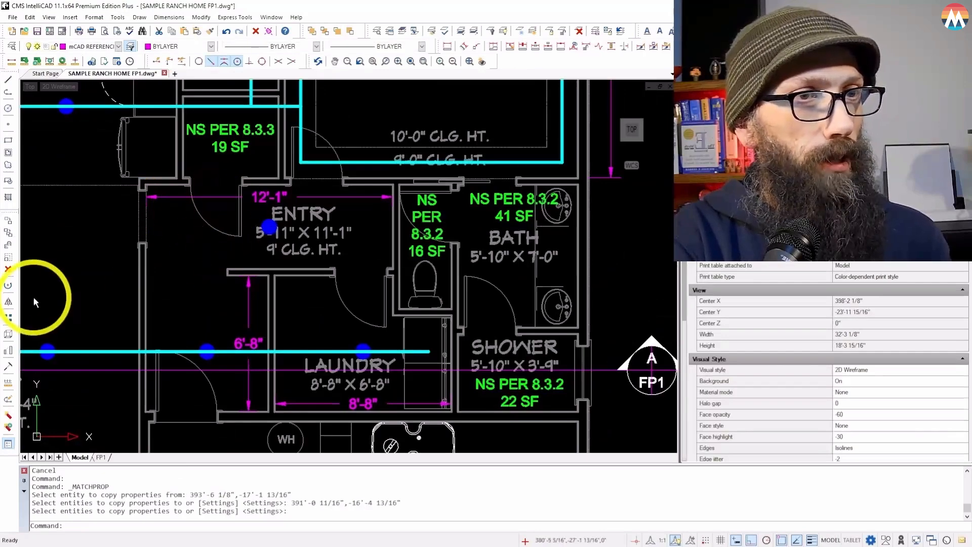
scroll(240, 218, "down", 4)
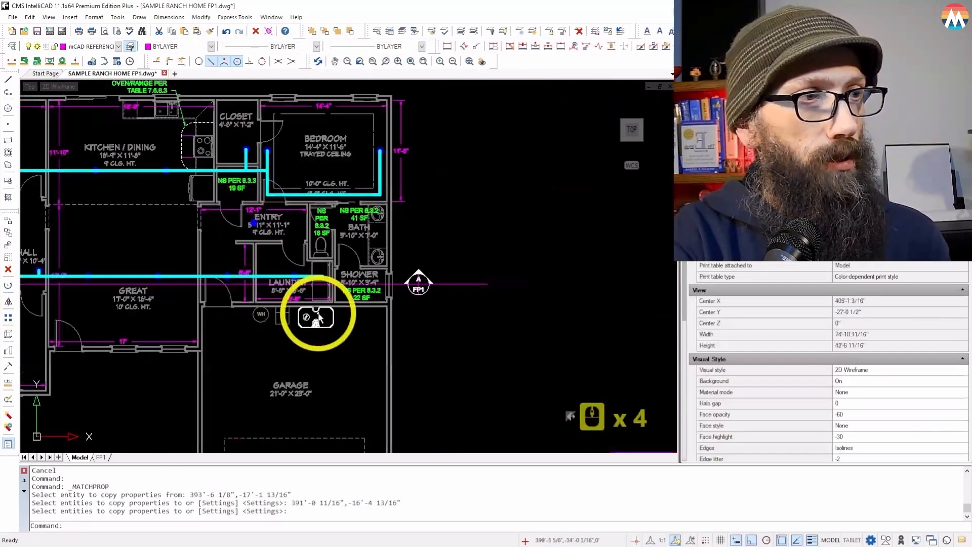
scroll(316, 317, "up", 3)
scroll(316, 317, "up", 1)
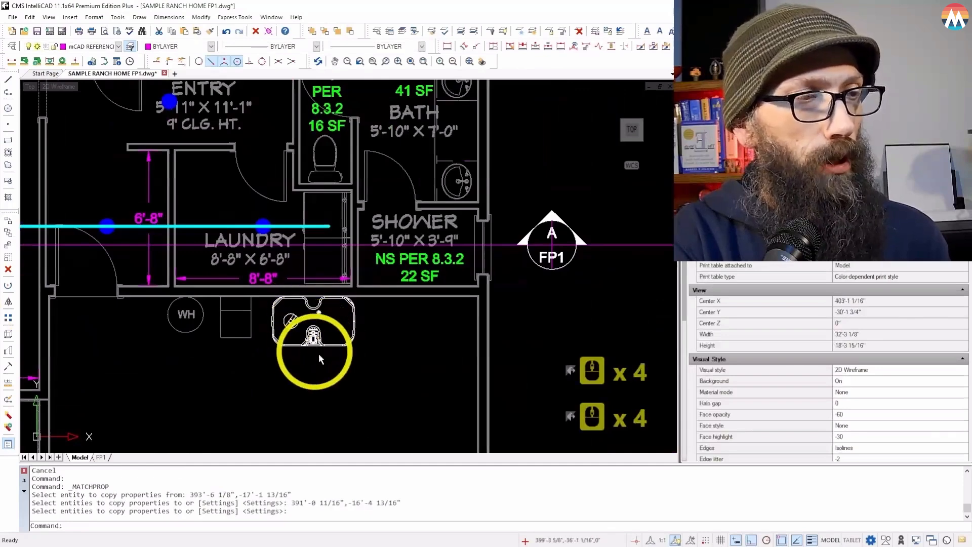
- Copy the riser assembly symbol by its center from the symbols legend onto the circular faucet fitting of the sink at the garage's upper wall
scroll(311, 311, "down", 6)
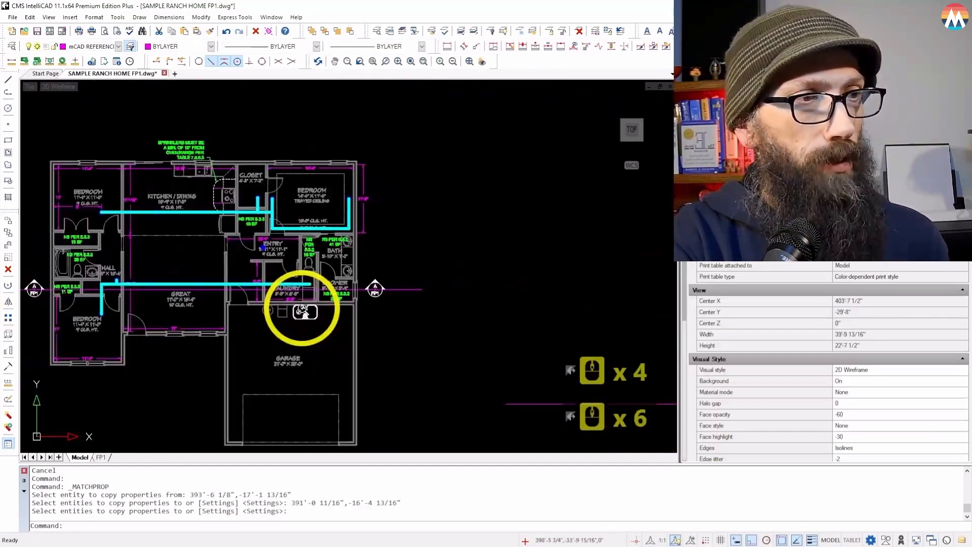
scroll(303, 312, "down", 9)
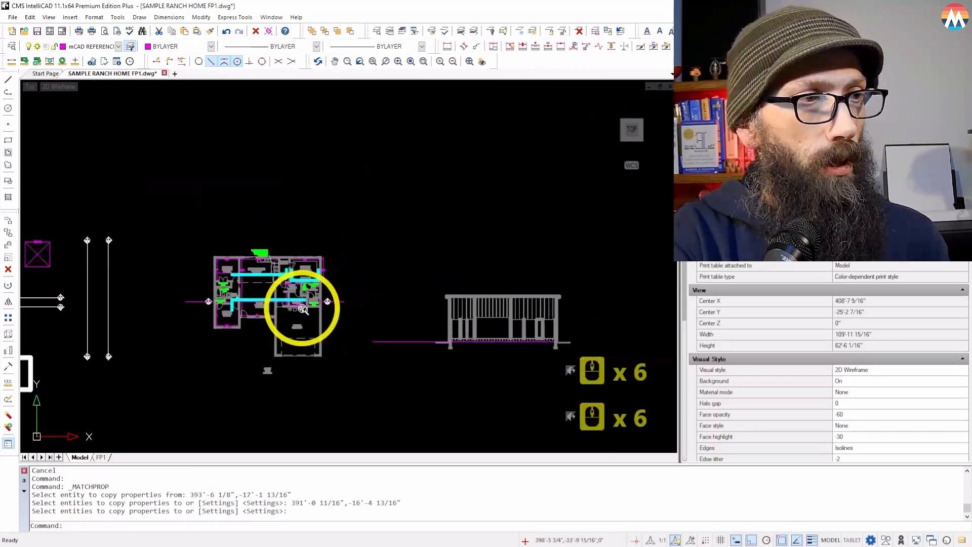
scroll(174, 249, "up", 9)
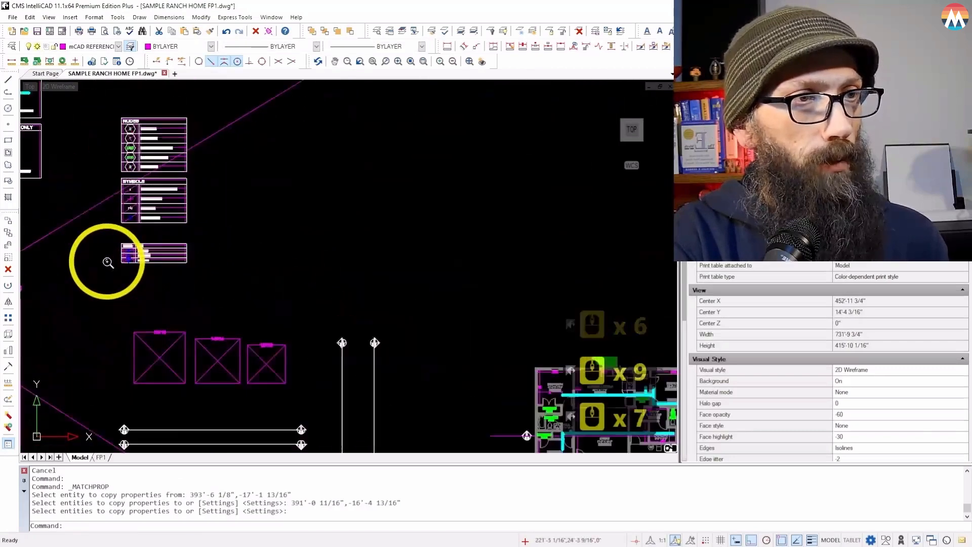
scroll(127, 196, "up", 9)
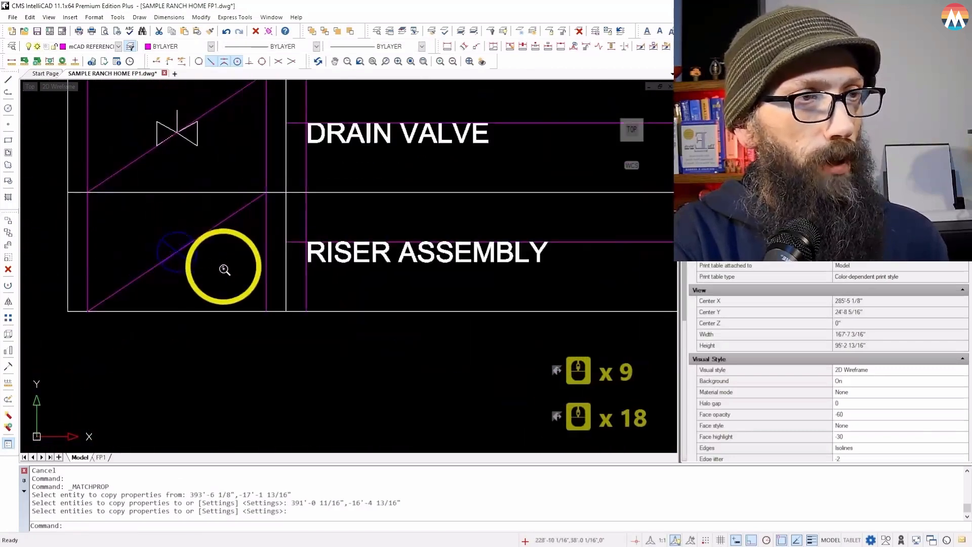
left_click(192, 264)
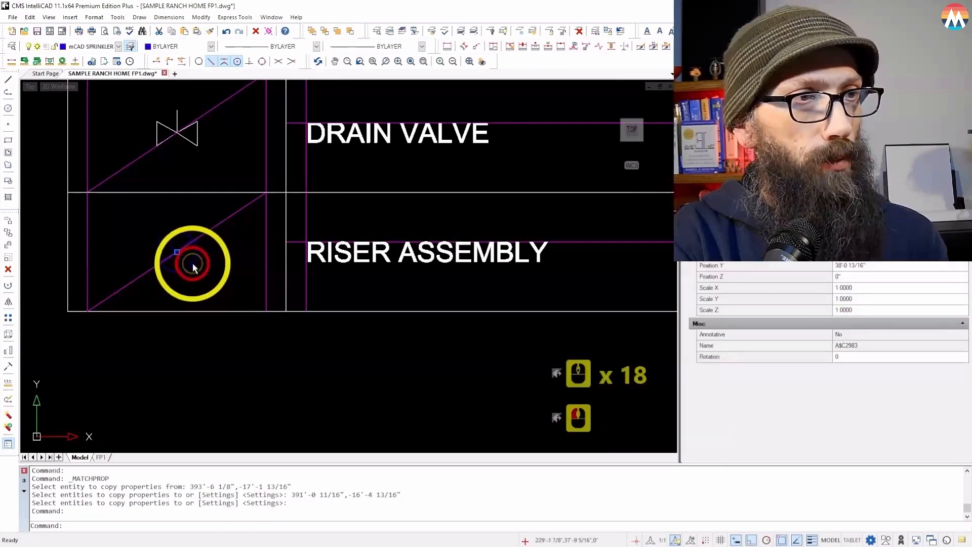
scroll(171, 253, "up", 4)
left_click(181, 250)
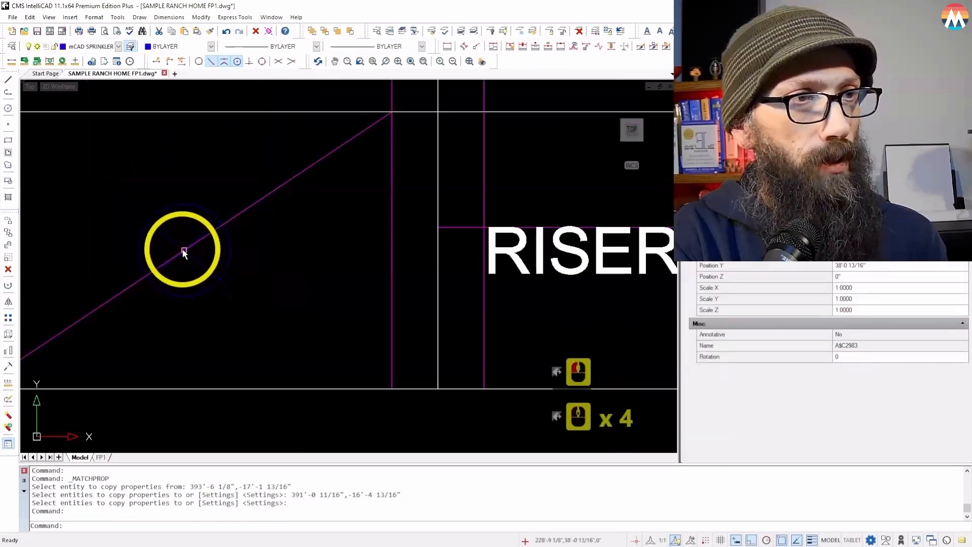
scroll(181, 253, "down", 4)
key("Escape")
scroll(152, 248, "up", 4)
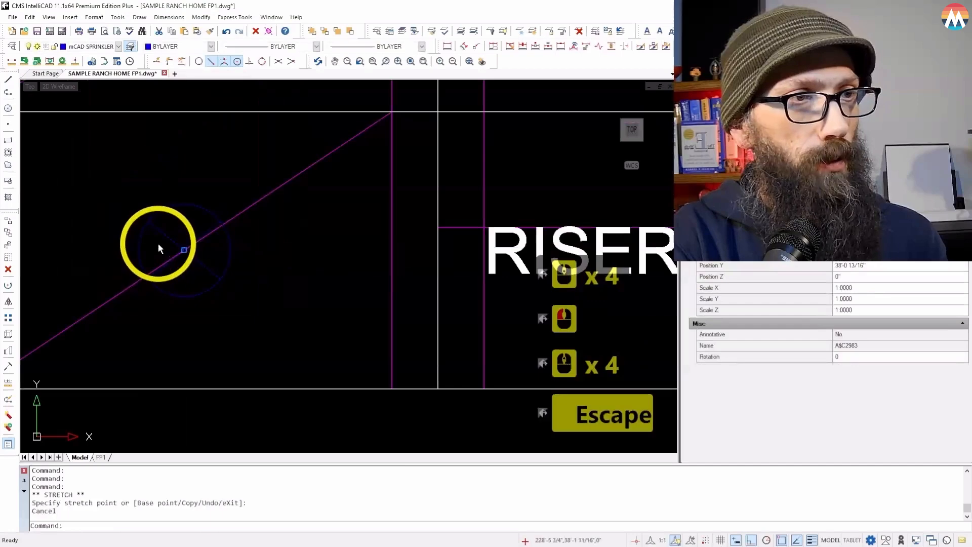
left_click(9, 234)
left_click(184, 250)
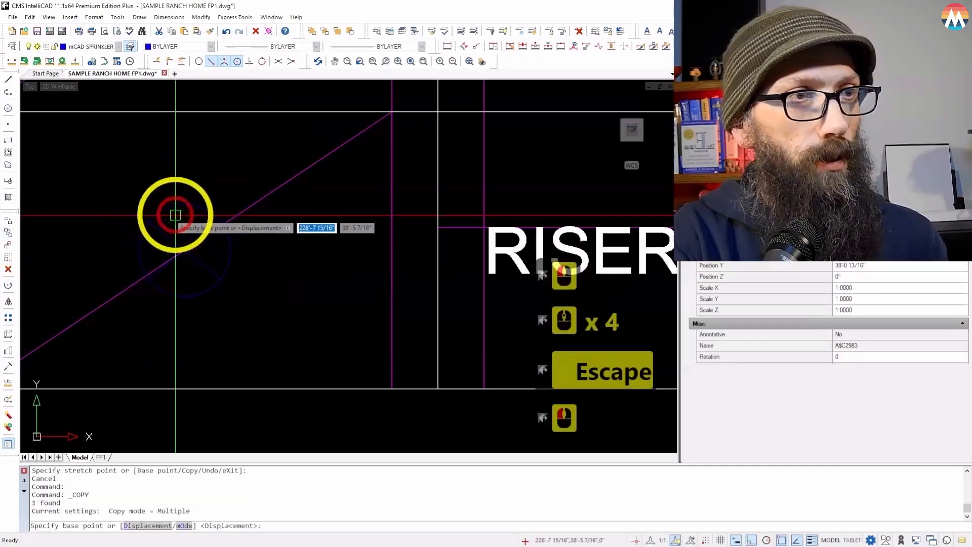
scroll(94, 258, "down", 4)
scroll(94, 258, "down", 17)
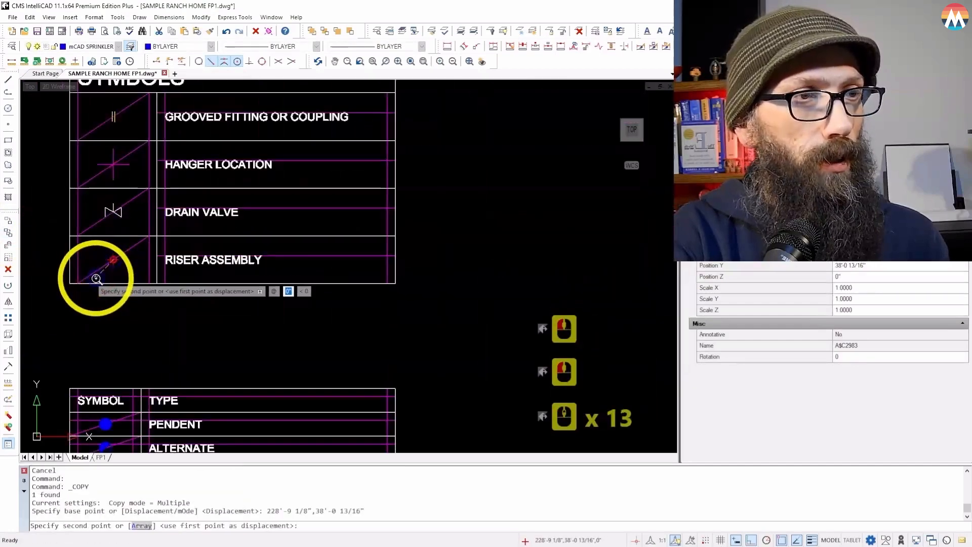
scroll(301, 414, "up", 17)
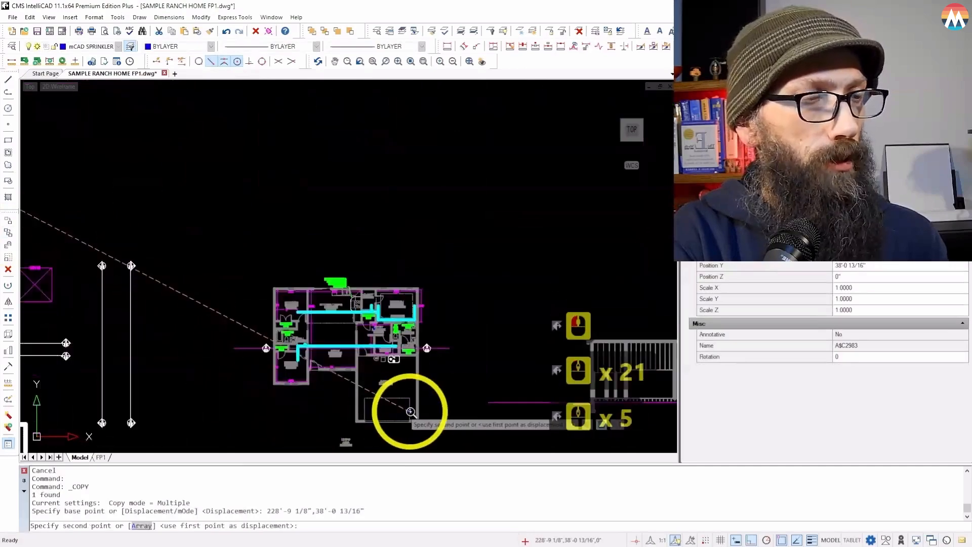
scroll(325, 361, "up", 13)
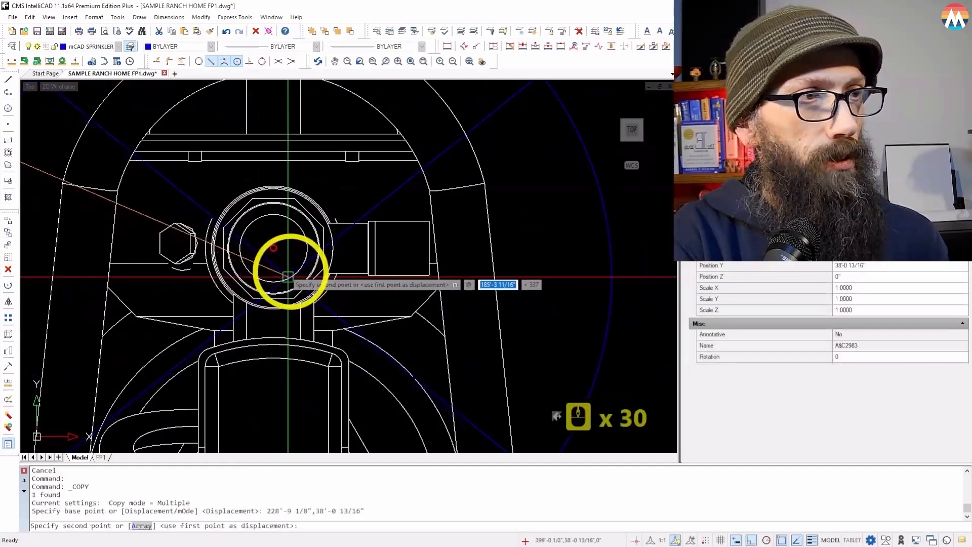
scroll(289, 276, "up", 4)
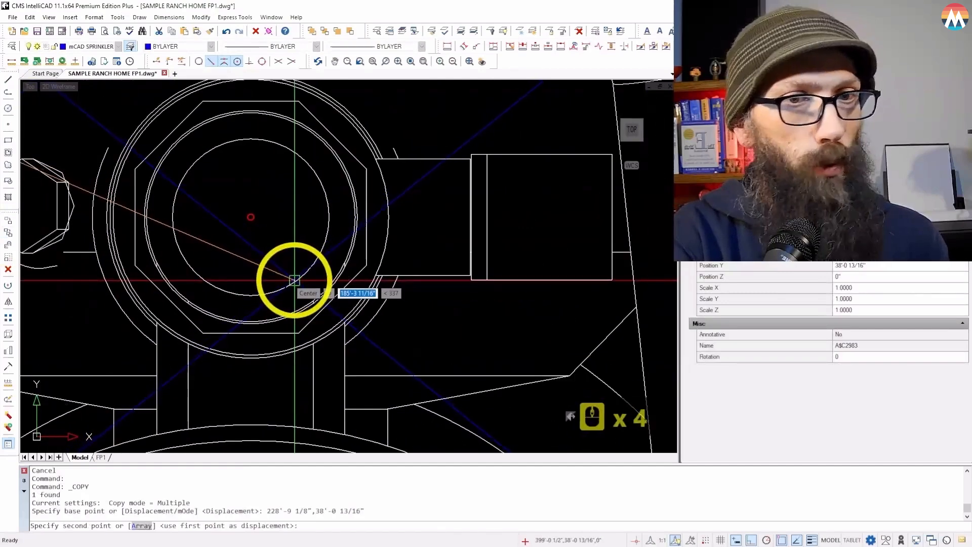
left_click(294, 280)
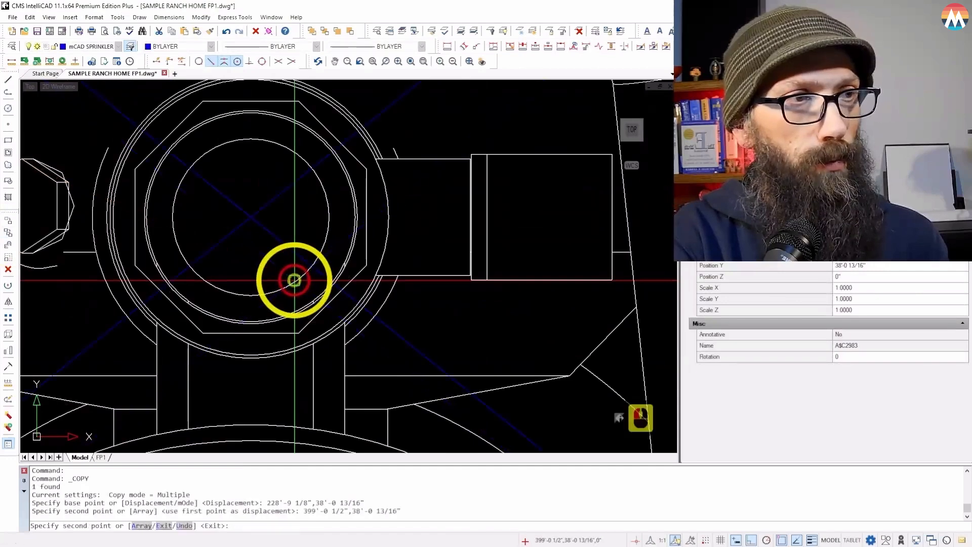
scroll(294, 280, "down", 15)
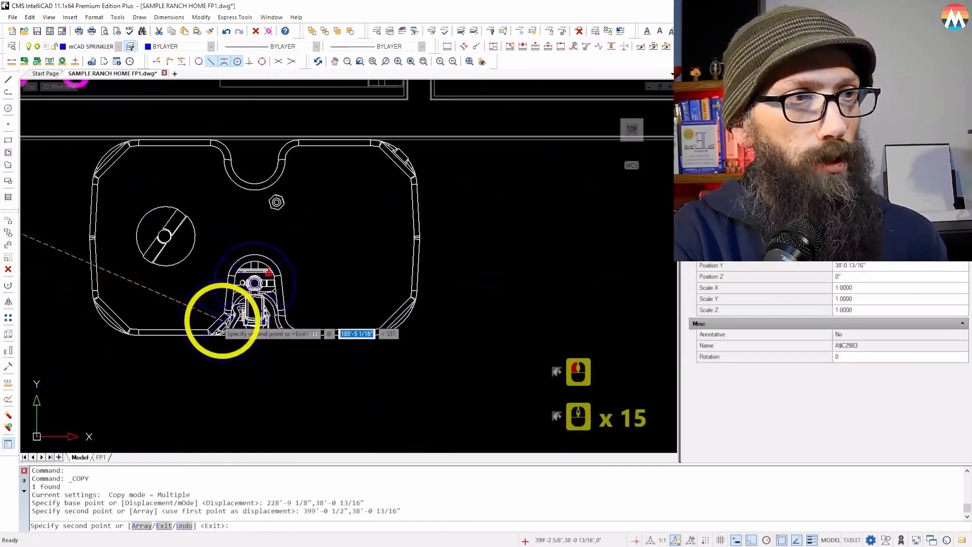
scroll(181, 348, "down", 1)
key("Escape")
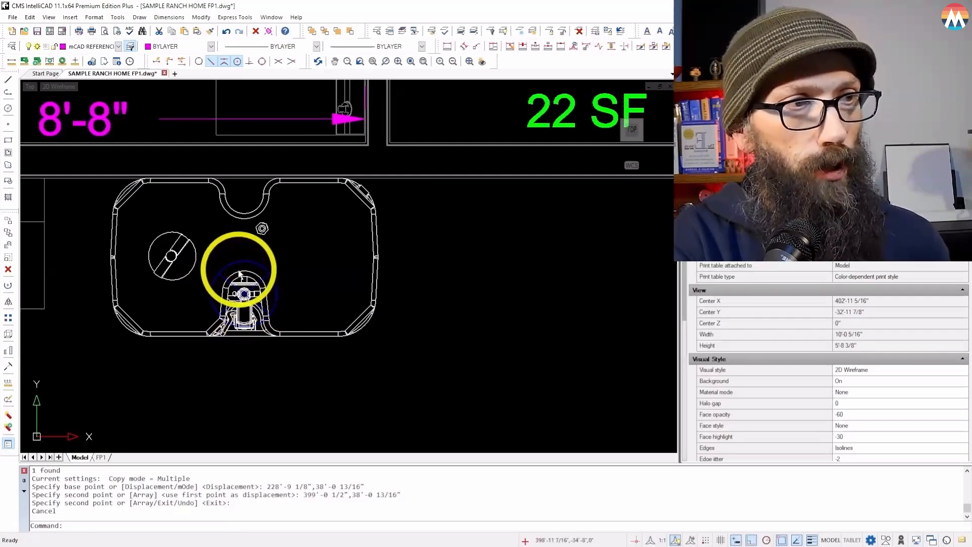
- Make mCAD PIPE the current layer and draw a vertical line from the riser symbol's center up to the laundry pipe with a Perpendicular snap
left_click(76, 46)
left_click(84, 205)
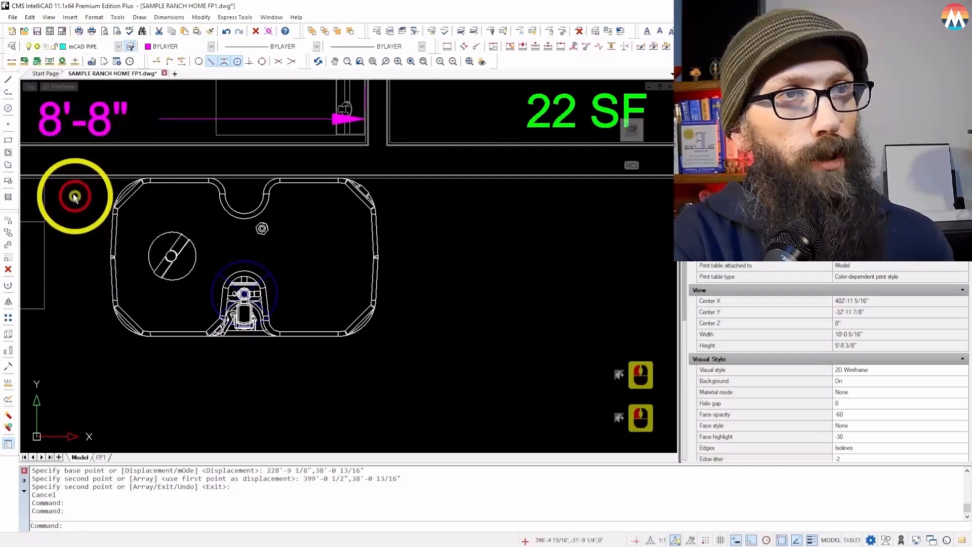
left_click(9, 81)
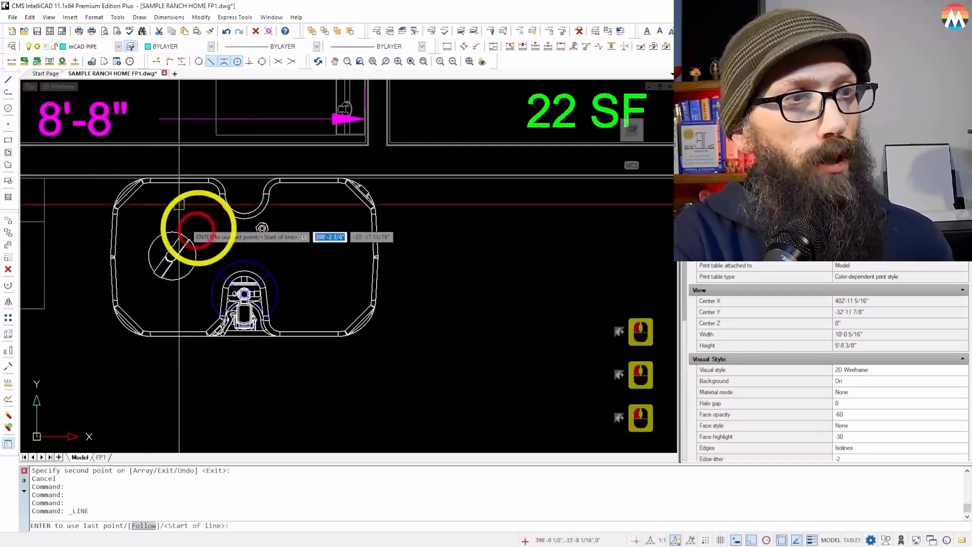
left_click(250, 260)
scroll(228, 301, "down", 4)
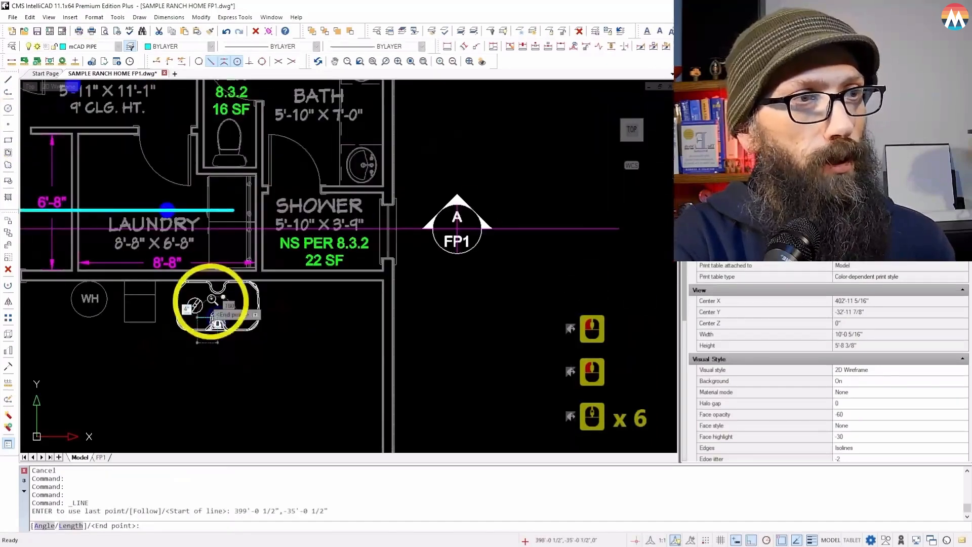
scroll(217, 217, "up", 4)
left_click(250, 62)
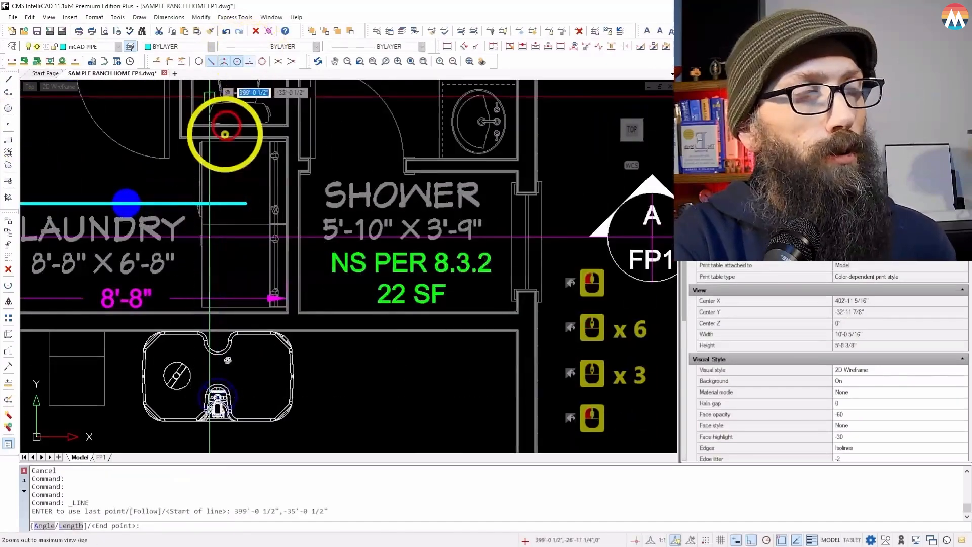
left_click(225, 205)
key("Escape")
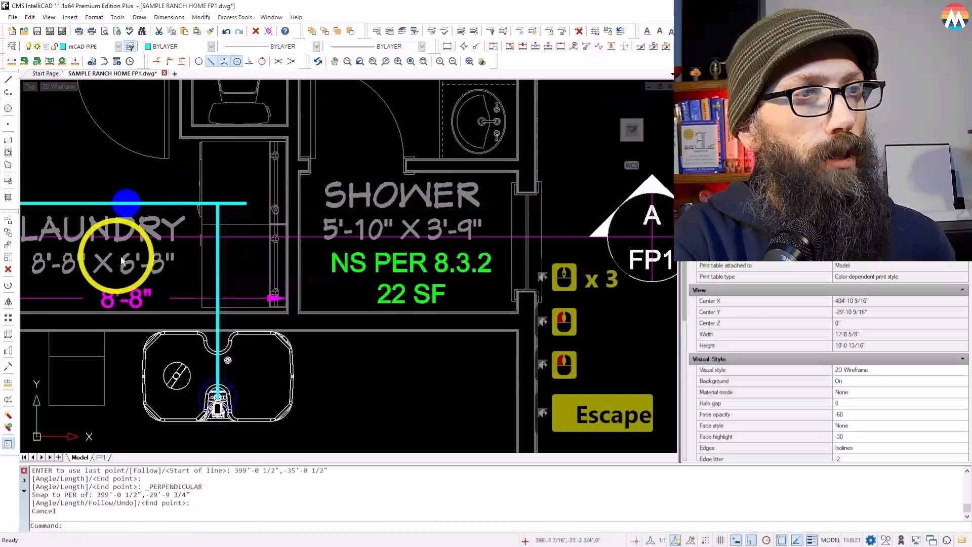
- Shorten the laundry pipe so its right end meets the top of the vertical riser pipe
scroll(236, 215, "up", 4)
left_click(256, 179)
left_click(222, 200)
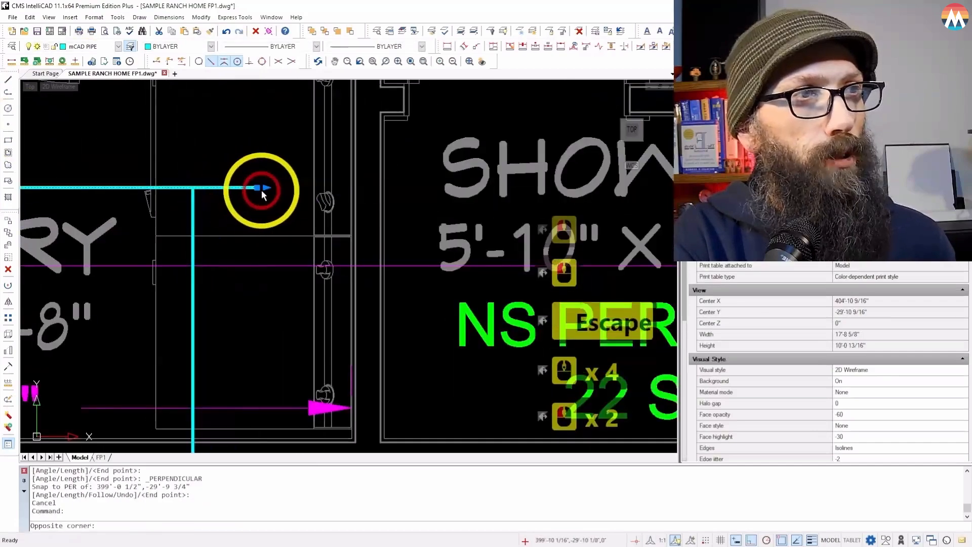
left_click(256, 188)
left_click(196, 202)
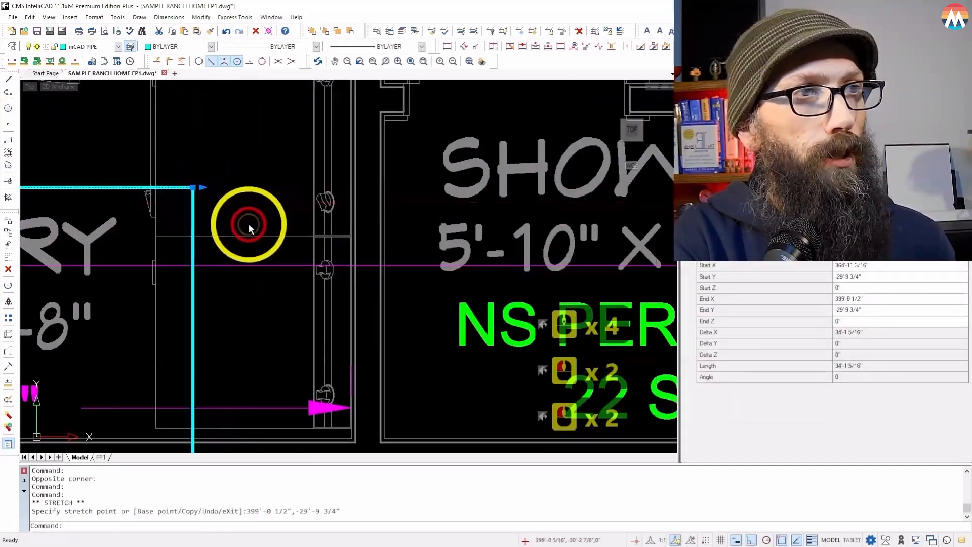
key("Escape")
- Stretch the lower end of the bedroom's left vertical pipe down through the entry to the laundry pipe with a Perpendicular snap
scroll(248, 225, "down", 10)
scroll(206, 321, "down", 2)
scroll(173, 196, "up", 3)
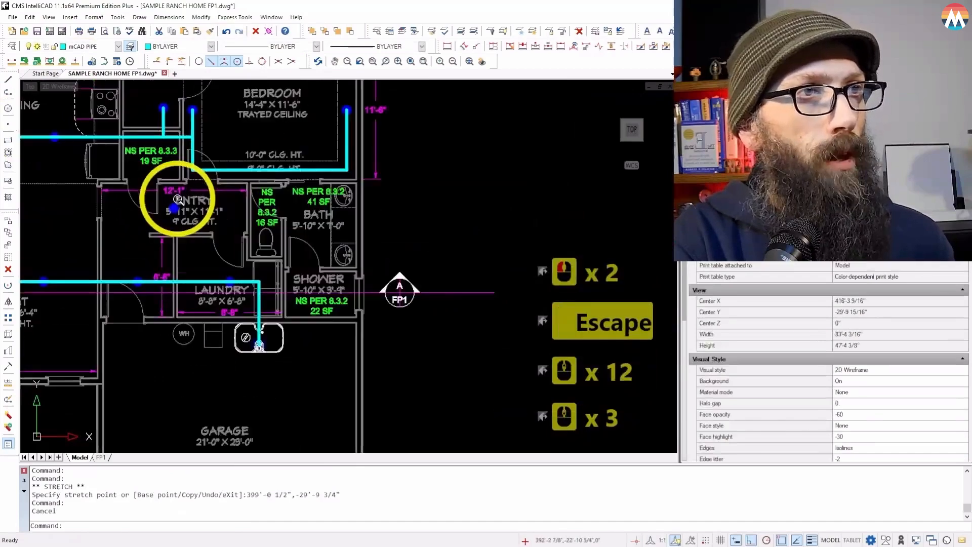
scroll(197, 161, "up", 2)
scroll(198, 161, "up", 1)
left_click(196, 164)
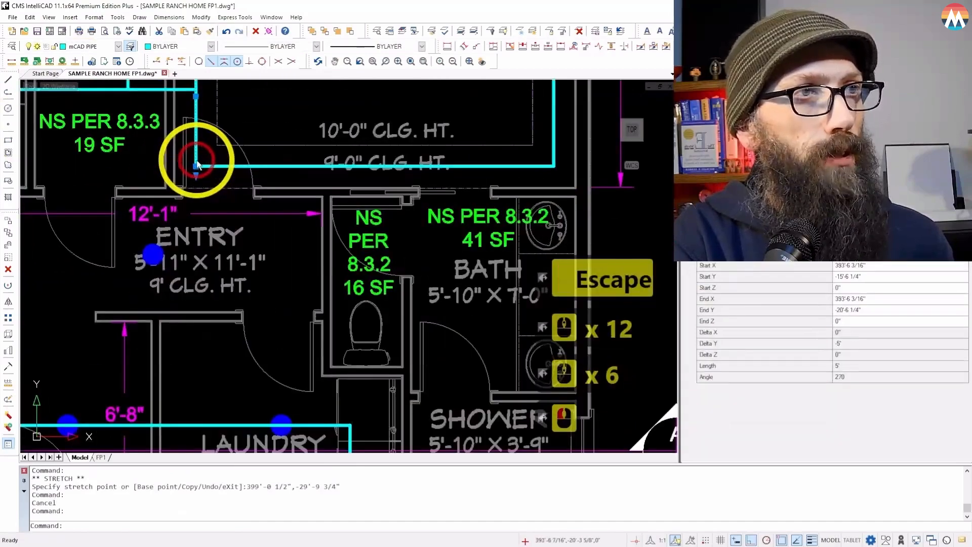
left_click(195, 167)
scroll(198, 166, "down", 3)
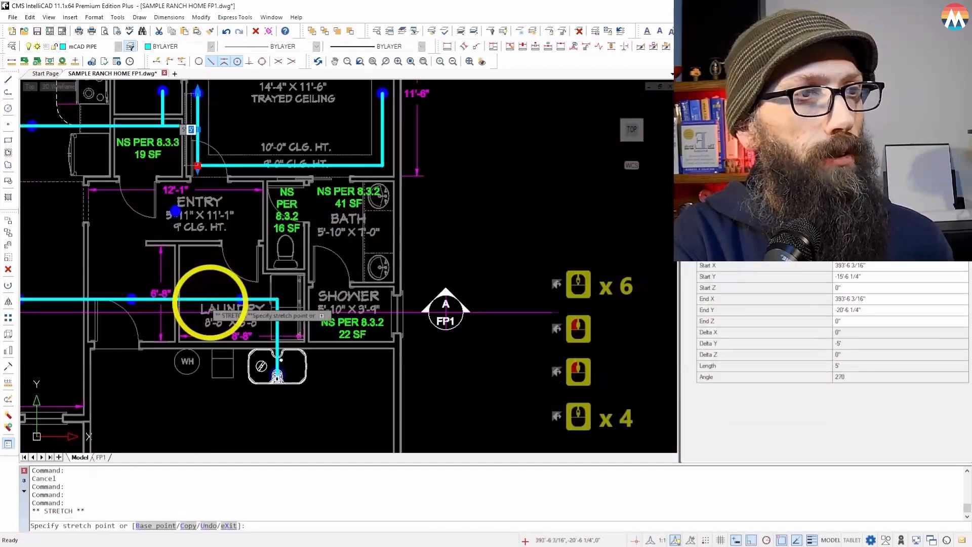
left_click(249, 61)
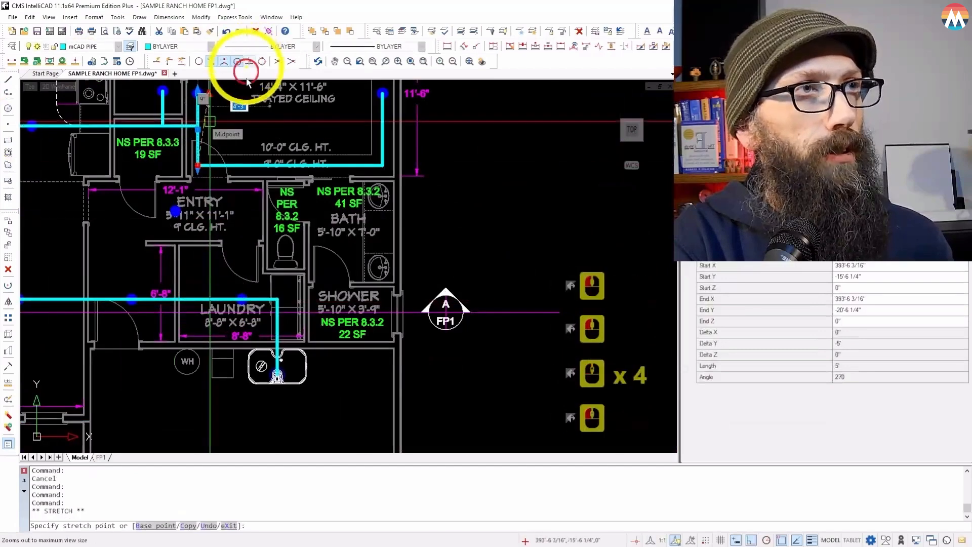
left_click(240, 293)
key("Escape")
- Move the entry sprinkler horizontally onto the left boundary line of the entry with a Perpendicular snap
scroll(173, 217, "down", 3)
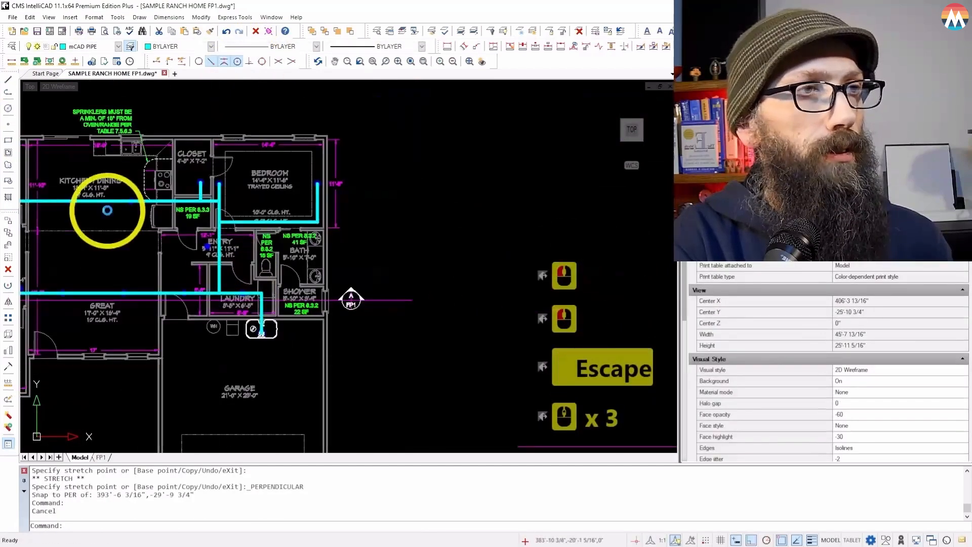
scroll(95, 214, "up", 3)
scroll(350, 280, "up", 3)
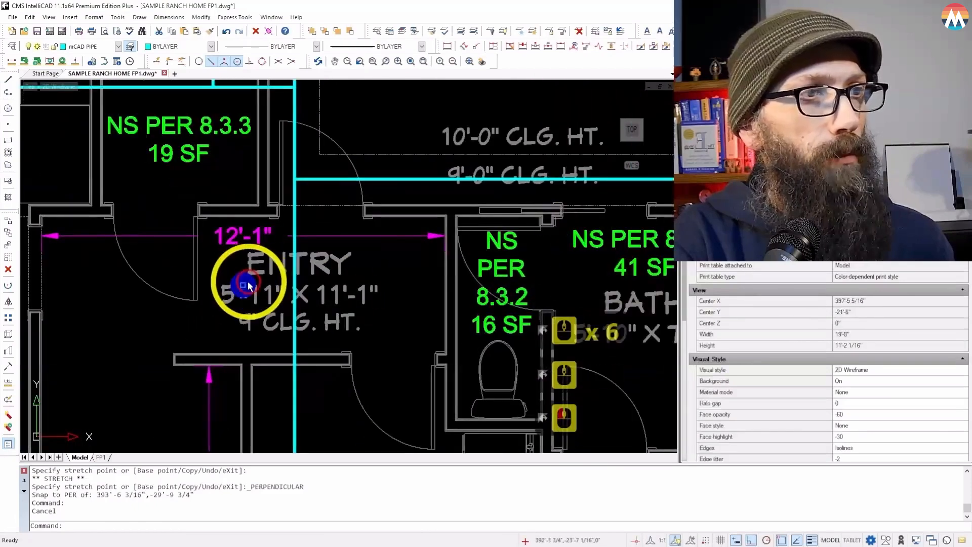
left_click(244, 286)
scroll(243, 287, "down", 2)
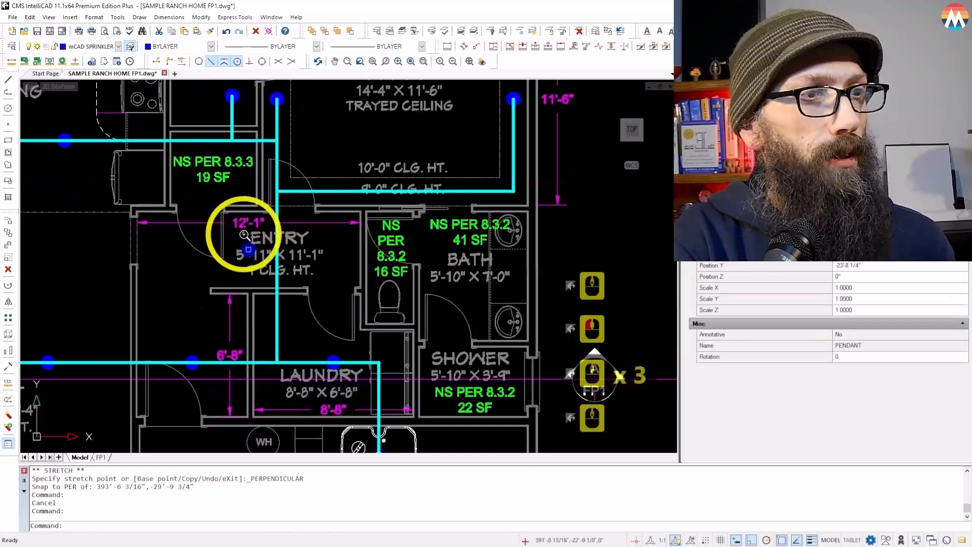
scroll(239, 218, "up", 3)
left_click(254, 268)
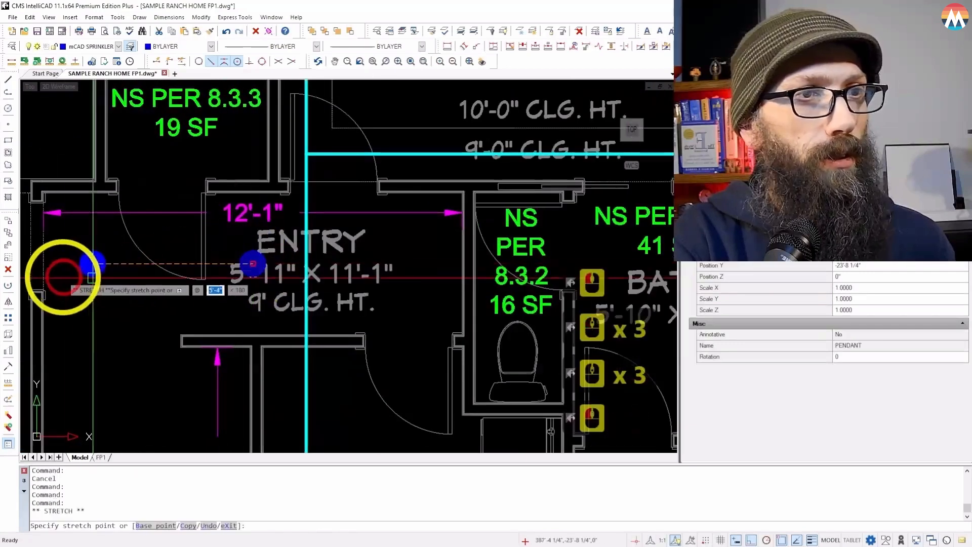
scroll(44, 243, "up", 5)
left_click(249, 61)
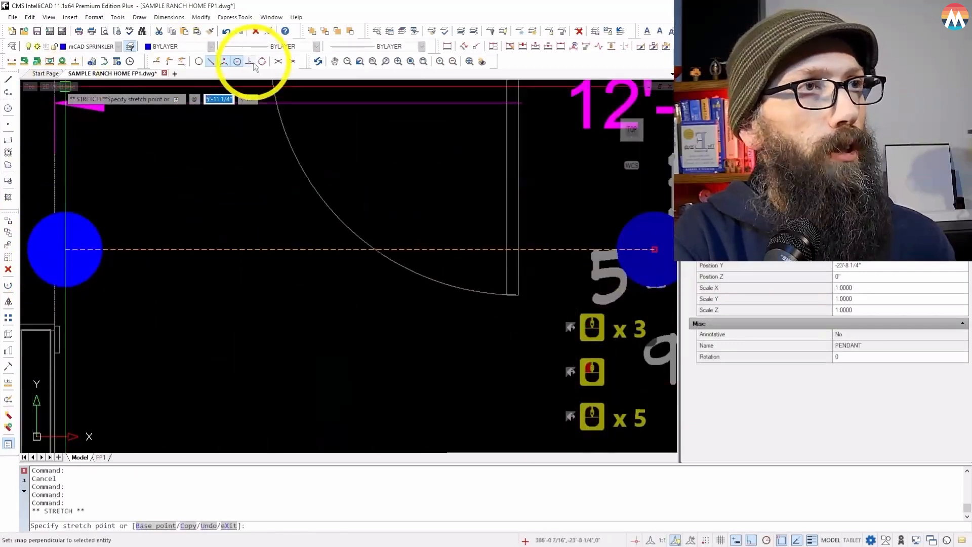
left_click(56, 203)
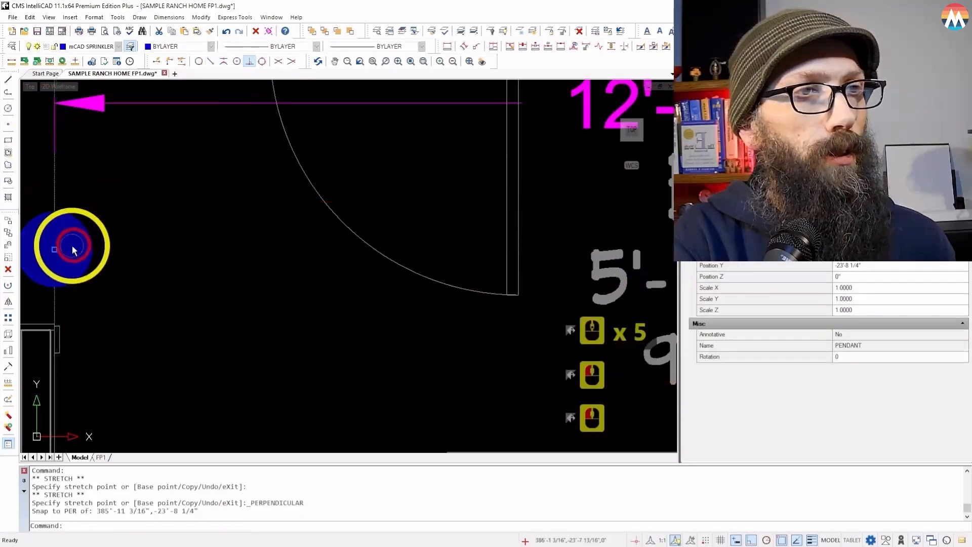
- Move the entry sprinkler 8' to the right from the entry's left boundary line
left_click(53, 249)
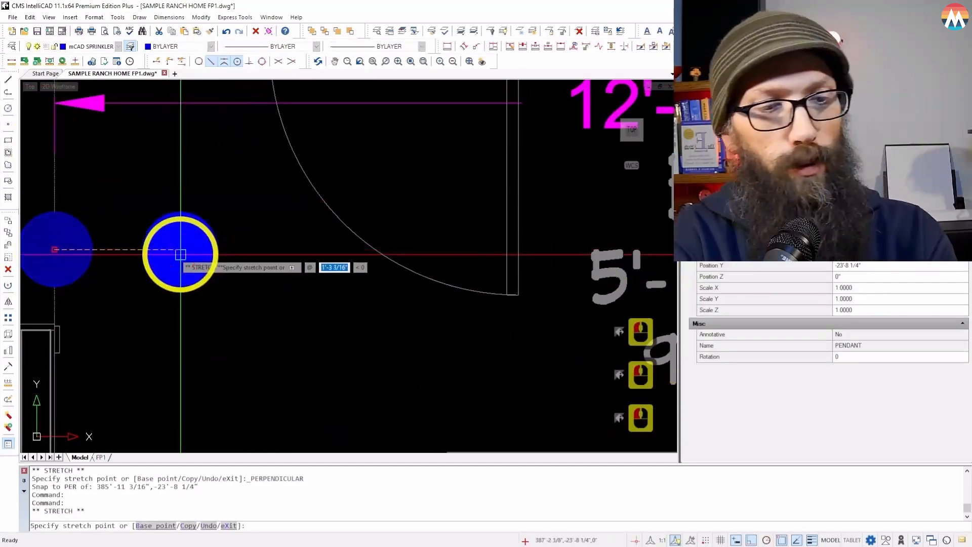
type("8'")
key("Return")
scroll(163, 278, "down", 5)
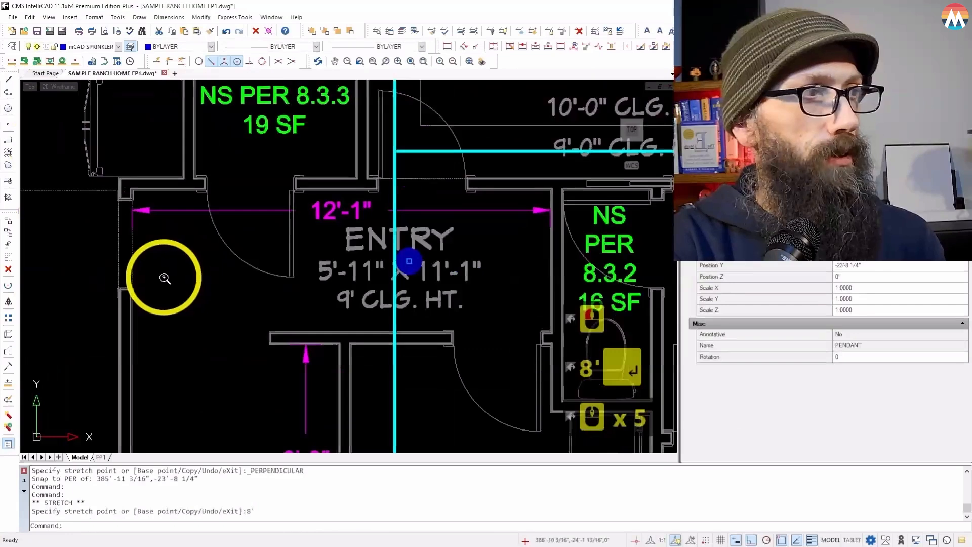
scroll(481, 266, "up", 4)
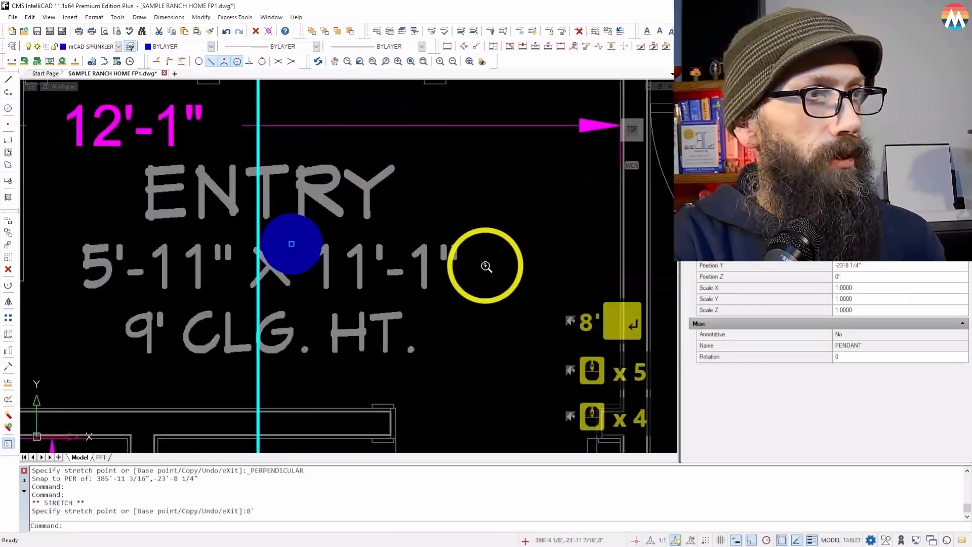
- Move the entry sprinkler horizontally onto the vertical cyan pipe through the entry with a Perpendicular snap
left_click(292, 246)
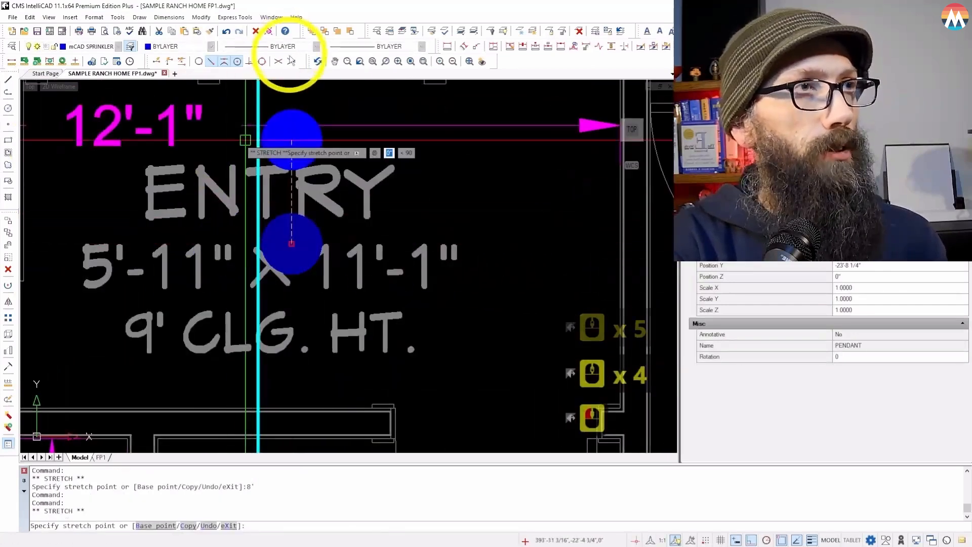
left_click(249, 61)
left_click(257, 89)
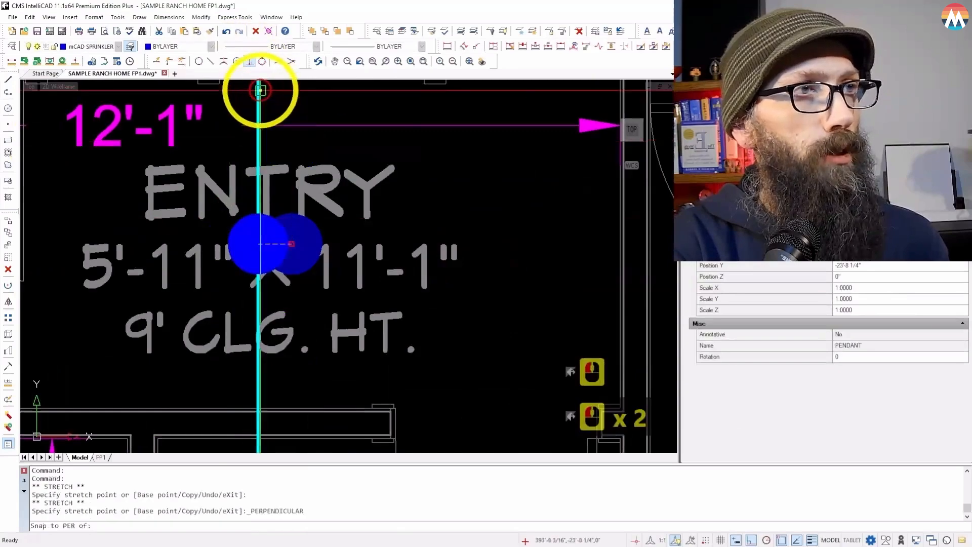
scroll(163, 261, "down", 1)
key("Escape")
- Move the three-line ENTRY room label, with Ortho off, down and left into the open area beside the laundry, clear of the vertical pipe
scroll(304, 174, "down", 8)
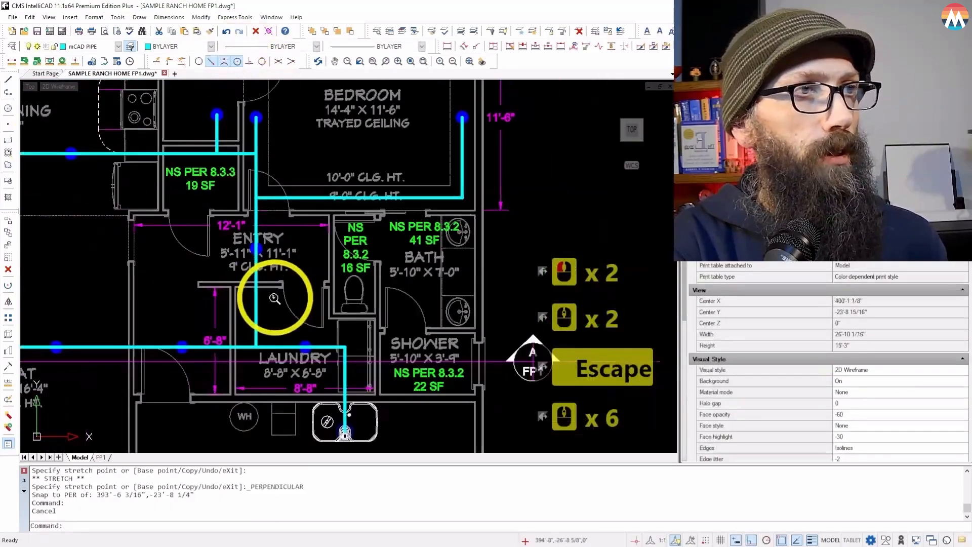
scroll(400, 292, "down", 2)
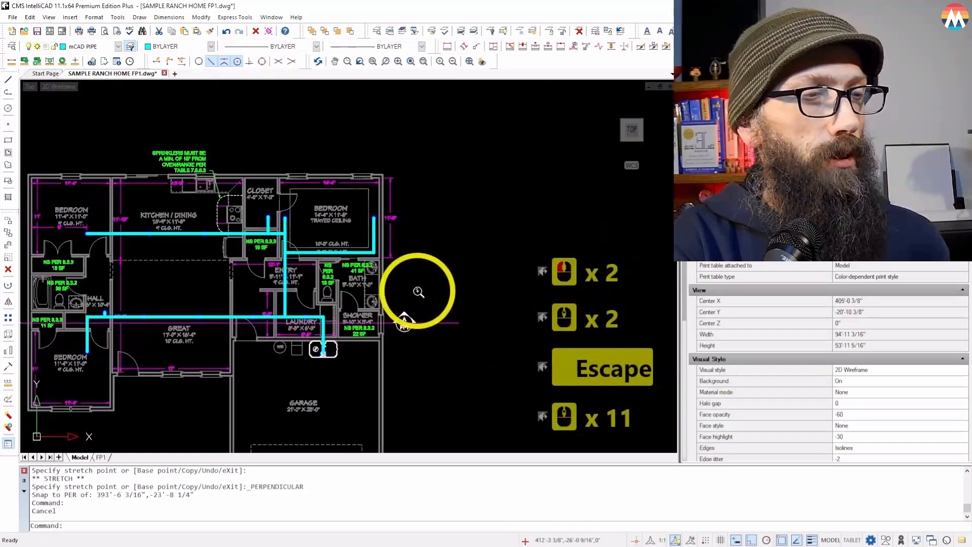
scroll(418, 292, "down", 1)
scroll(320, 301, "up", 5)
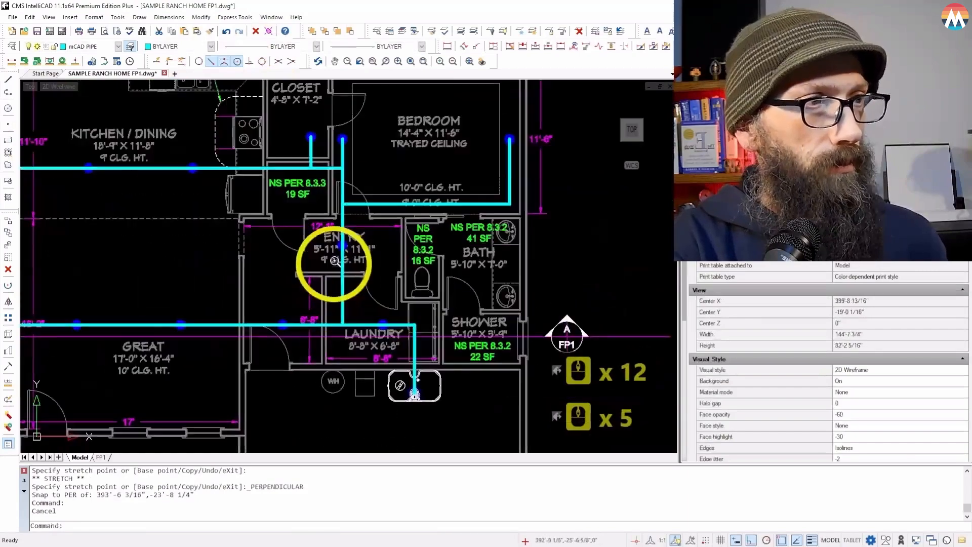
scroll(333, 276, "up", 3)
left_click(299, 218)
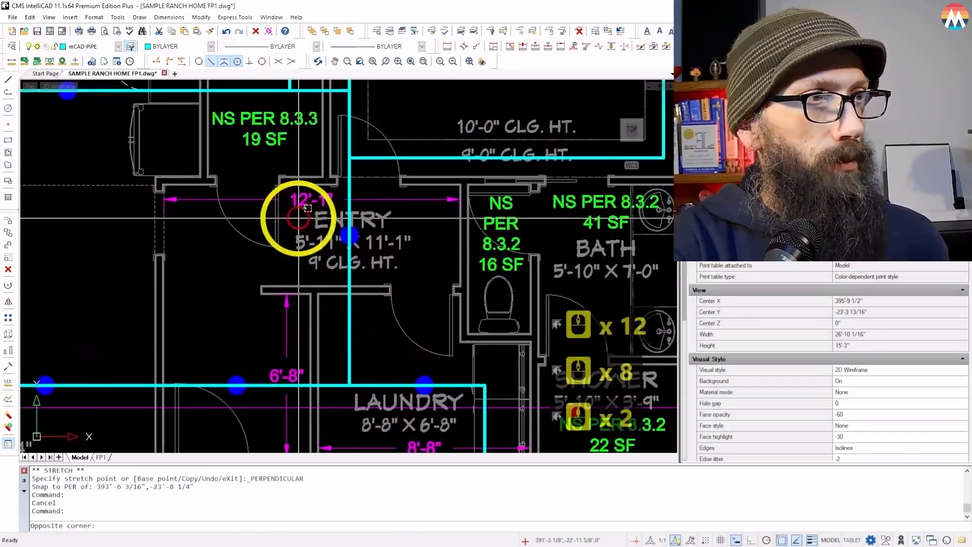
left_click(223, 265)
left_click(8, 220)
left_click(316, 261)
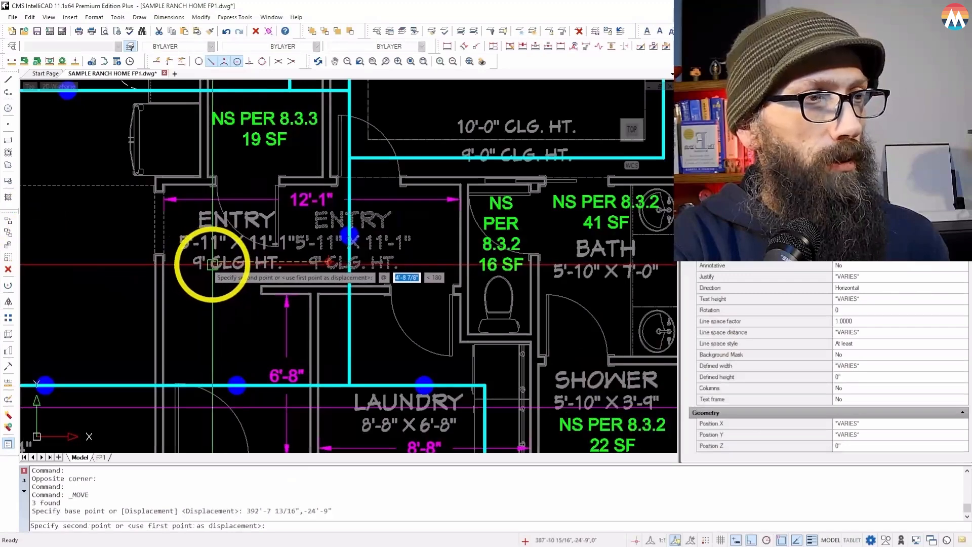
key("F8")
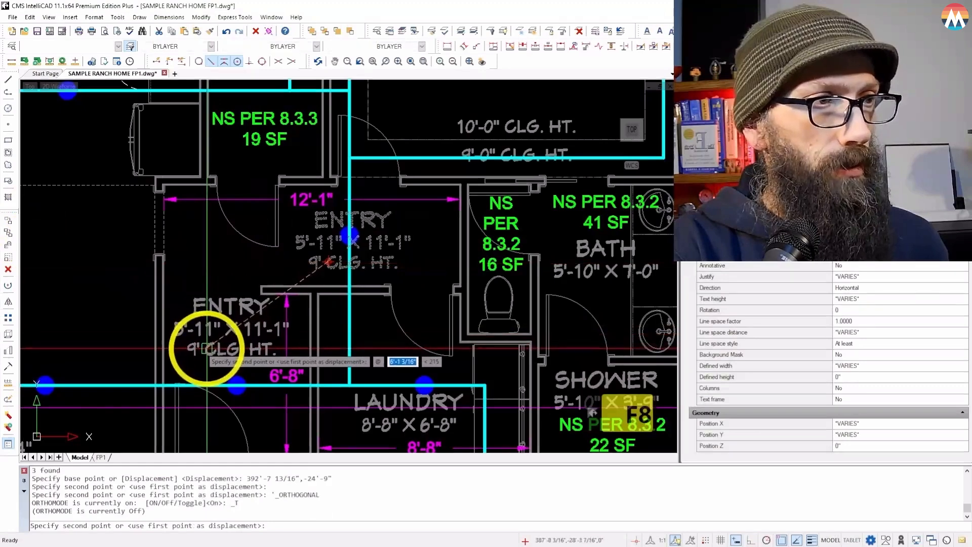
left_click(207, 350)
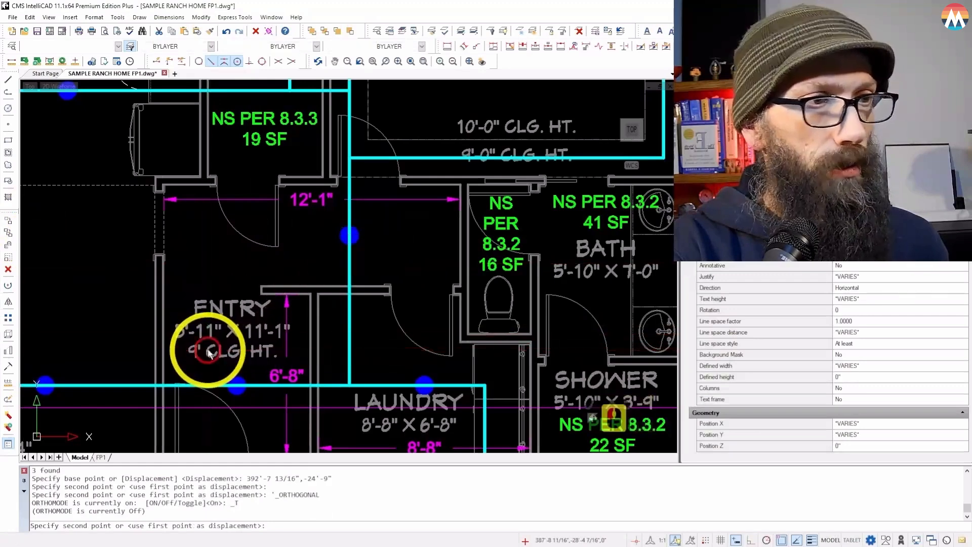
scroll(192, 213, "down", 3)
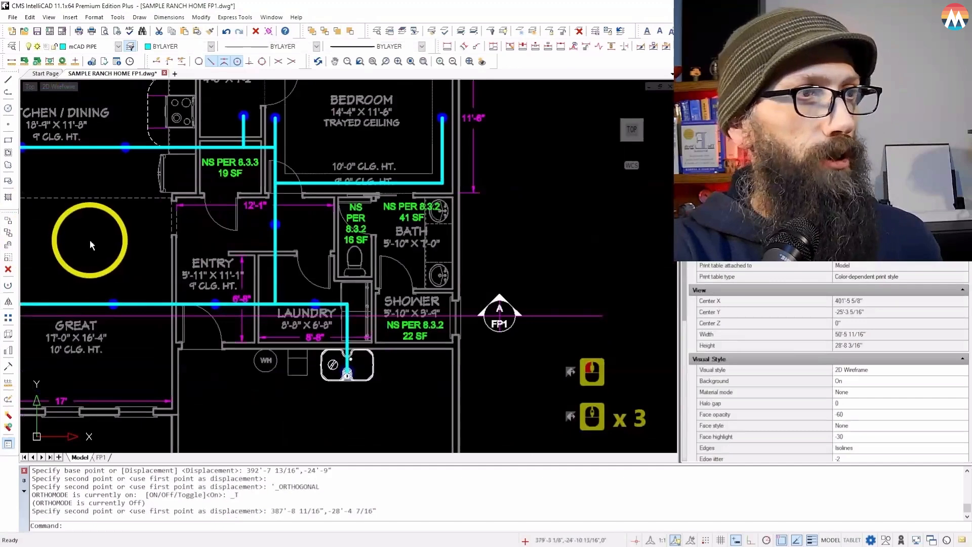
scroll(223, 283, "down", 3)
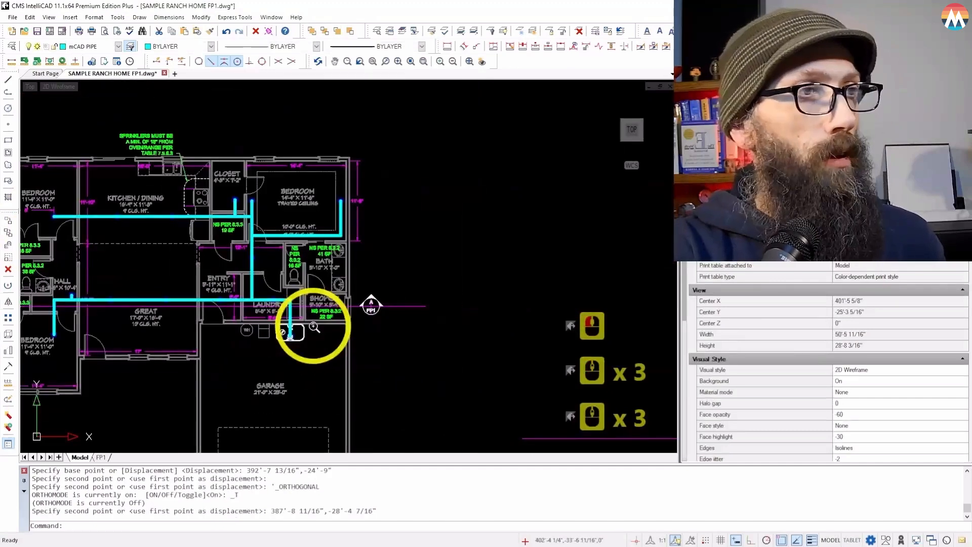
scroll(213, 249, "down", 3)
scroll(157, 253, "up", 4)
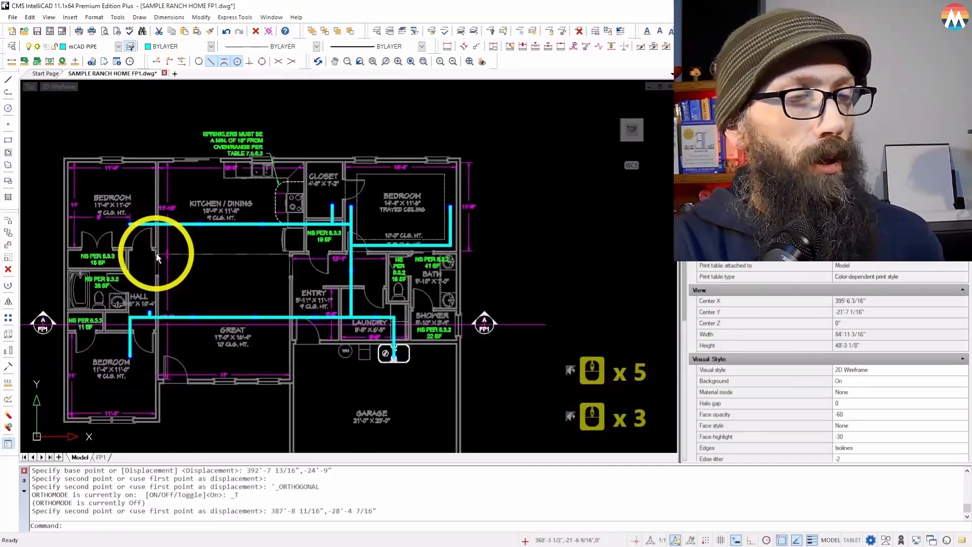